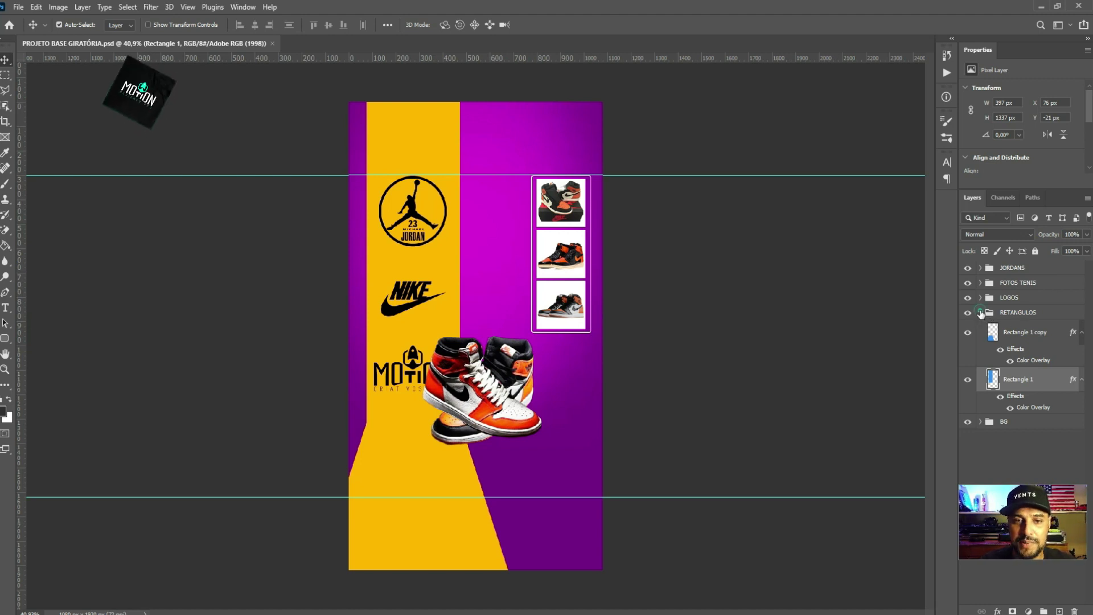
# Hide the RETANGULOS, LOGOS, FOTOS TENIS and JORDANS groups, then select BG's Camada 20 layer
pyautogui.click(980, 312)
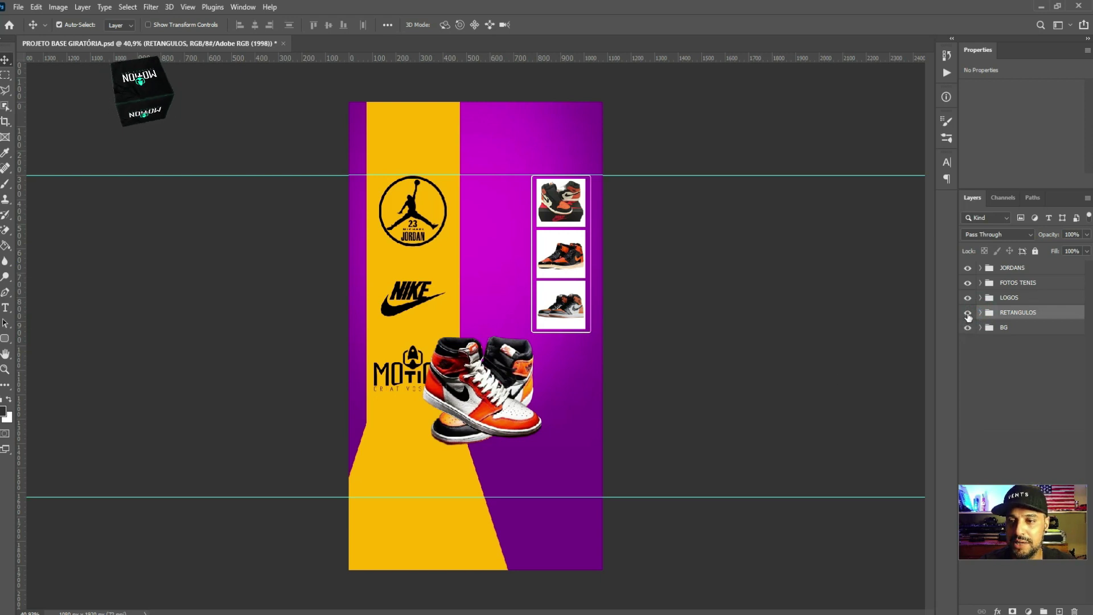
pyautogui.moveTo(967, 312); pyautogui.dragTo(968, 268)
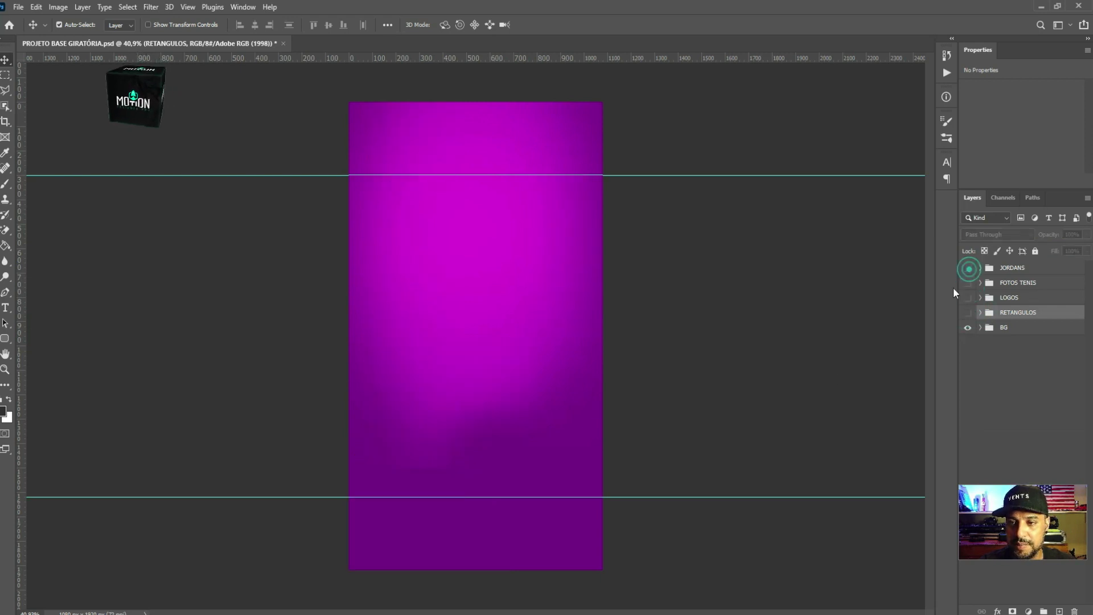
pyautogui.click(979, 327)
pyautogui.click(968, 347)
pyautogui.click(968, 347)
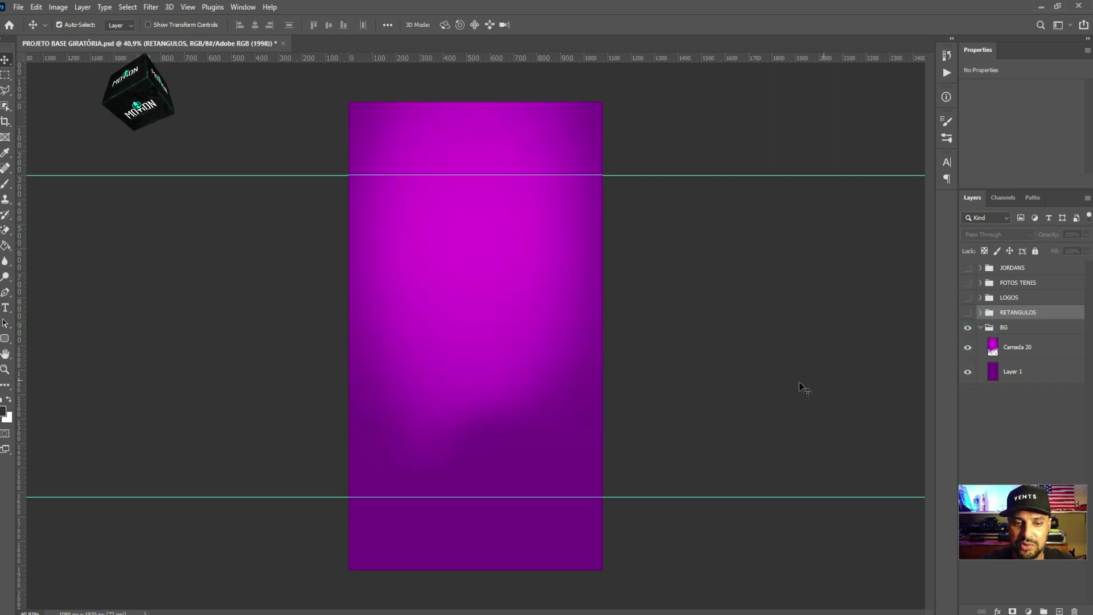
pyautogui.click(1033, 352)
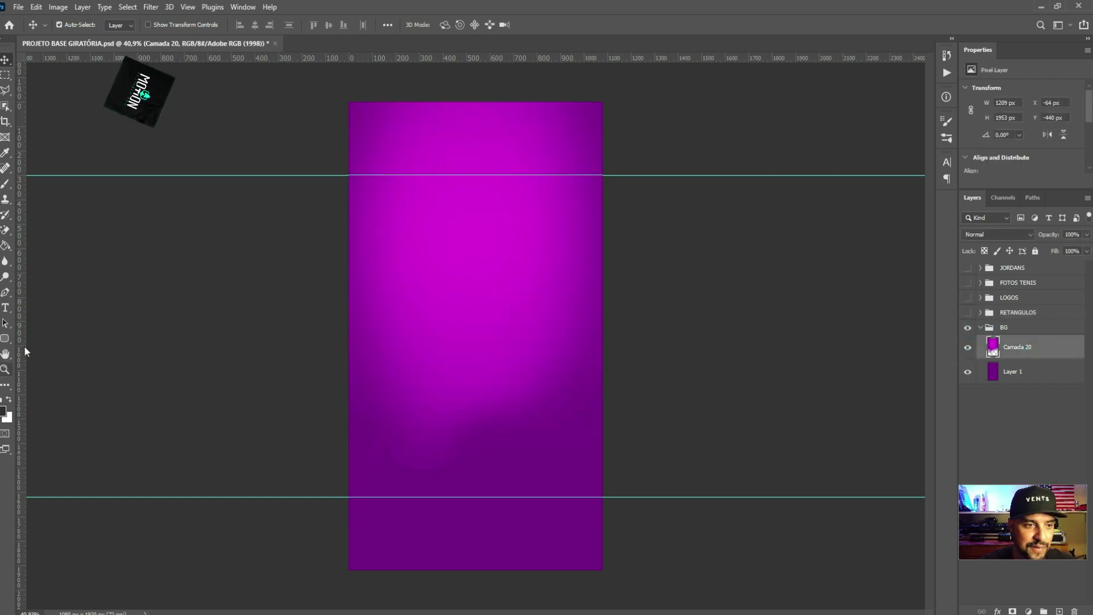
# Select the plain Eraser tool and check its brush size and hardness
pyautogui.click(5, 230)
pyautogui.click(52, 232)
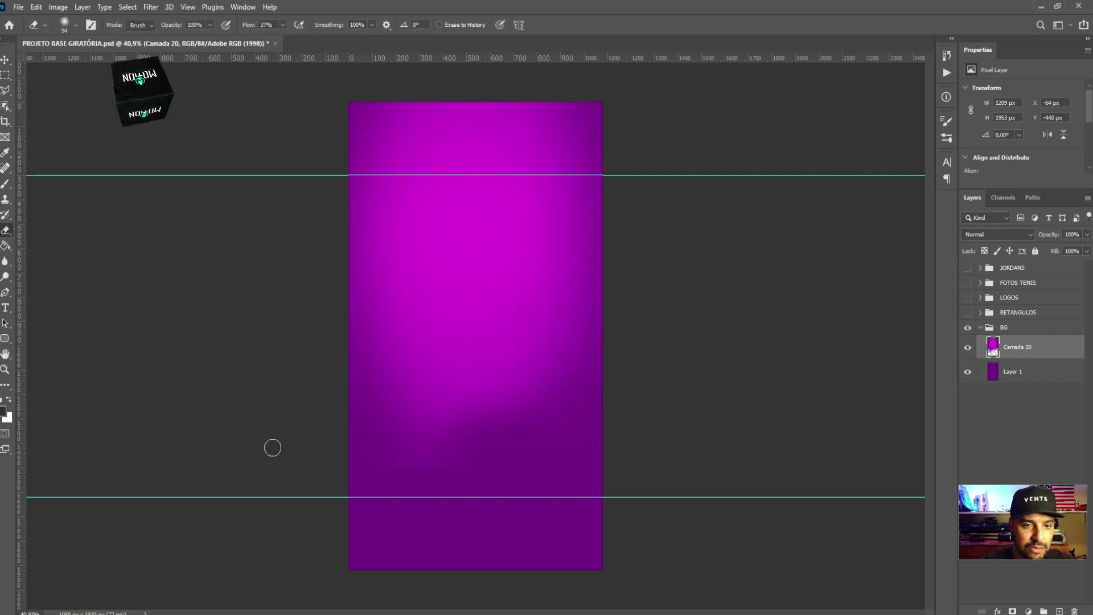
pyautogui.rightClick(441, 453)
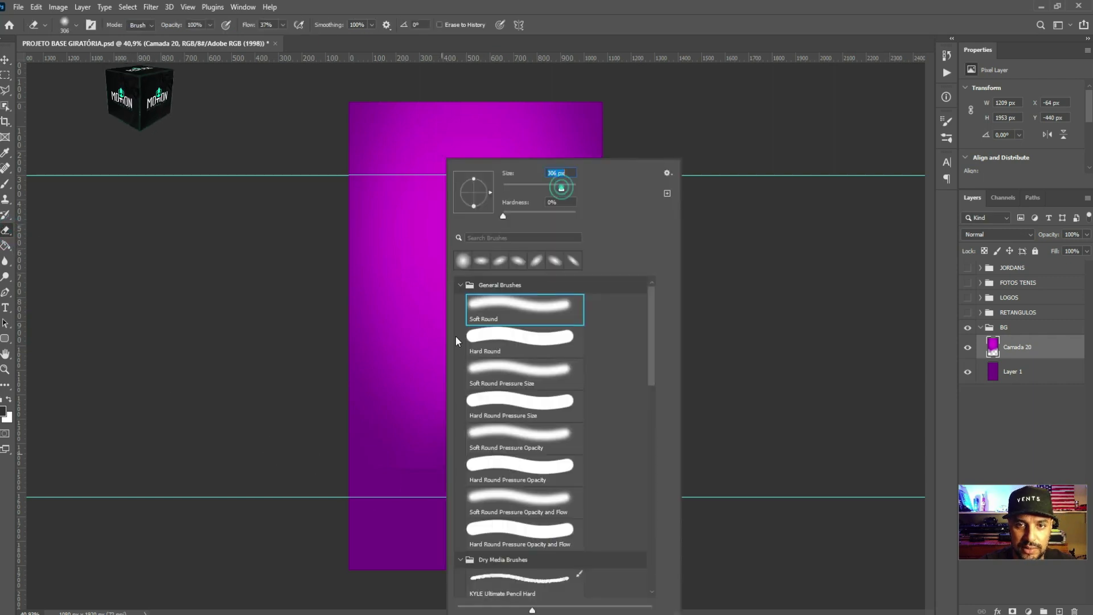
pyautogui.click(362, 480)
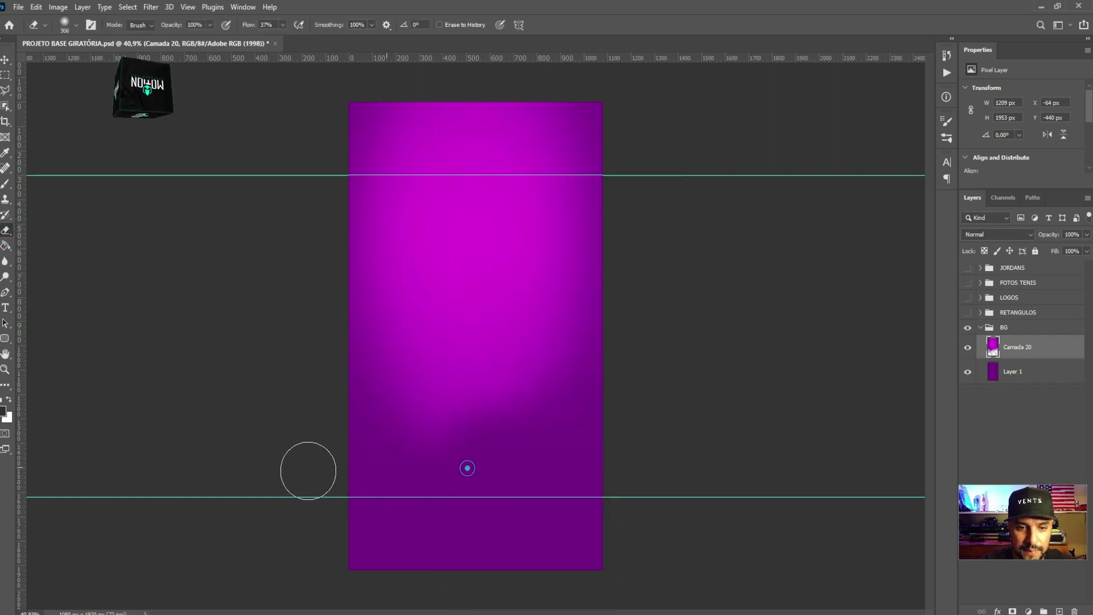
# Return to the Move tool, collapse BG and select the RETANGULOS group
pyautogui.click(5, 59)
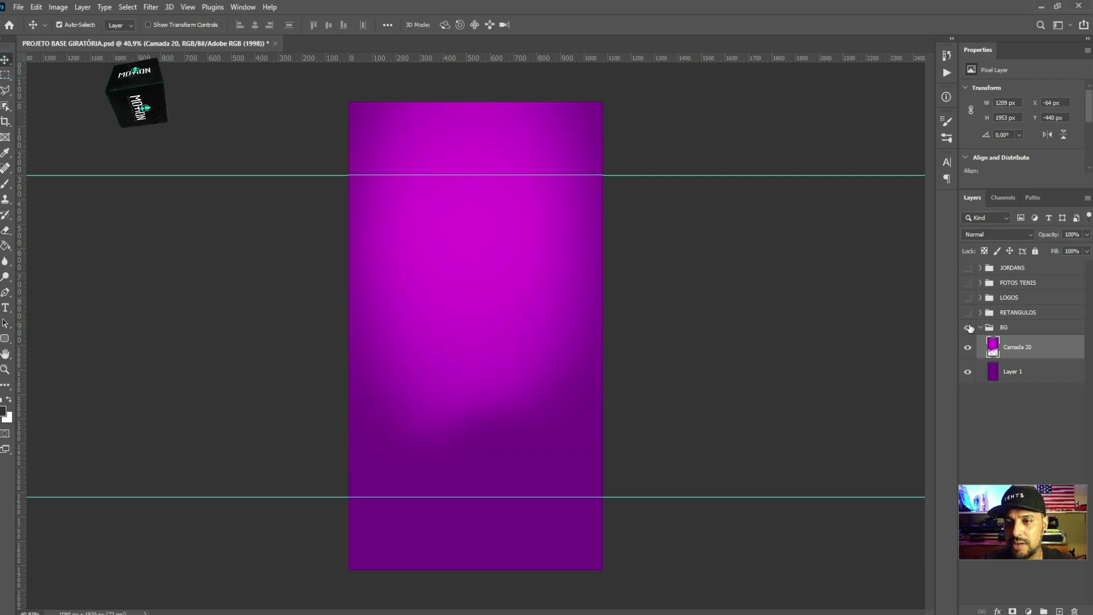
pyautogui.click(980, 327)
pyautogui.click(974, 312)
# Show RETANGULOS, identify each yellow rectangle, and move Rectangle 1 copy below Rectangle 1
pyautogui.click(967, 312)
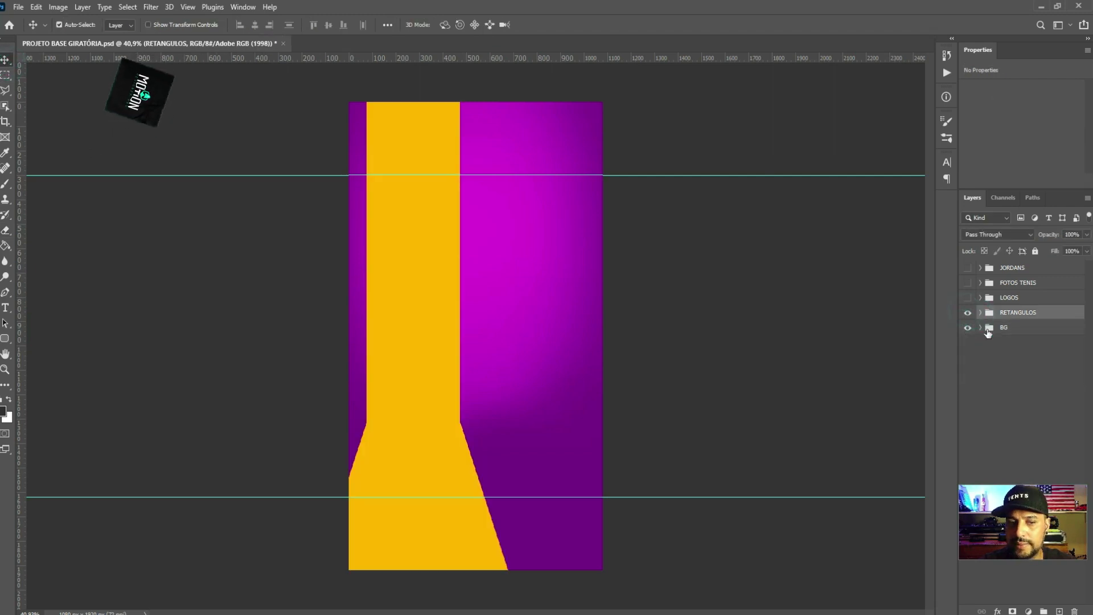
pyautogui.click(980, 313)
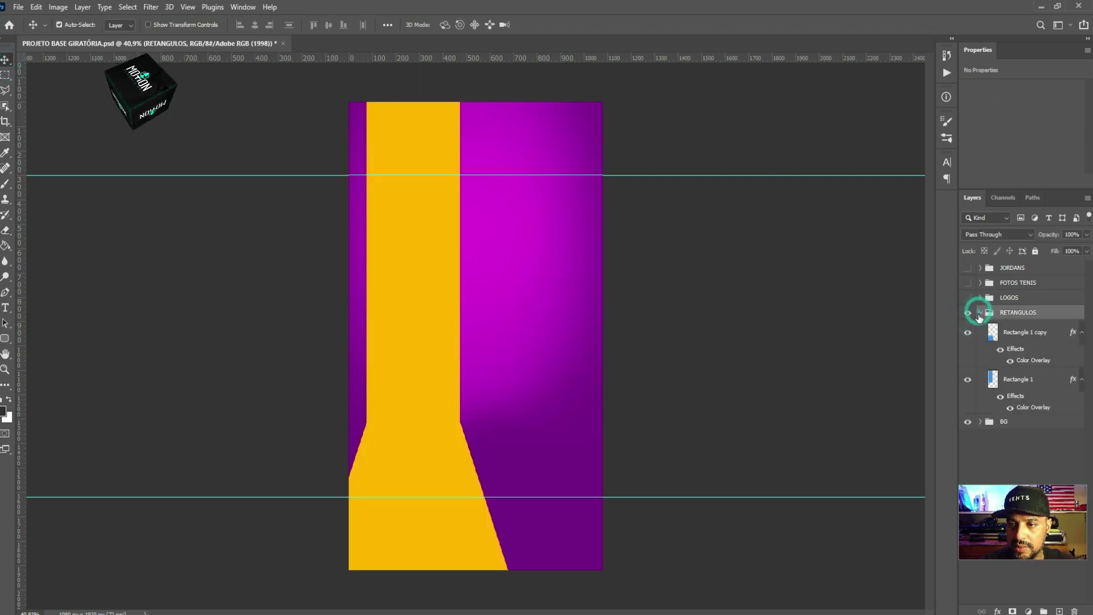
pyautogui.click(966, 333)
pyautogui.click(967, 332)
pyautogui.click(966, 379)
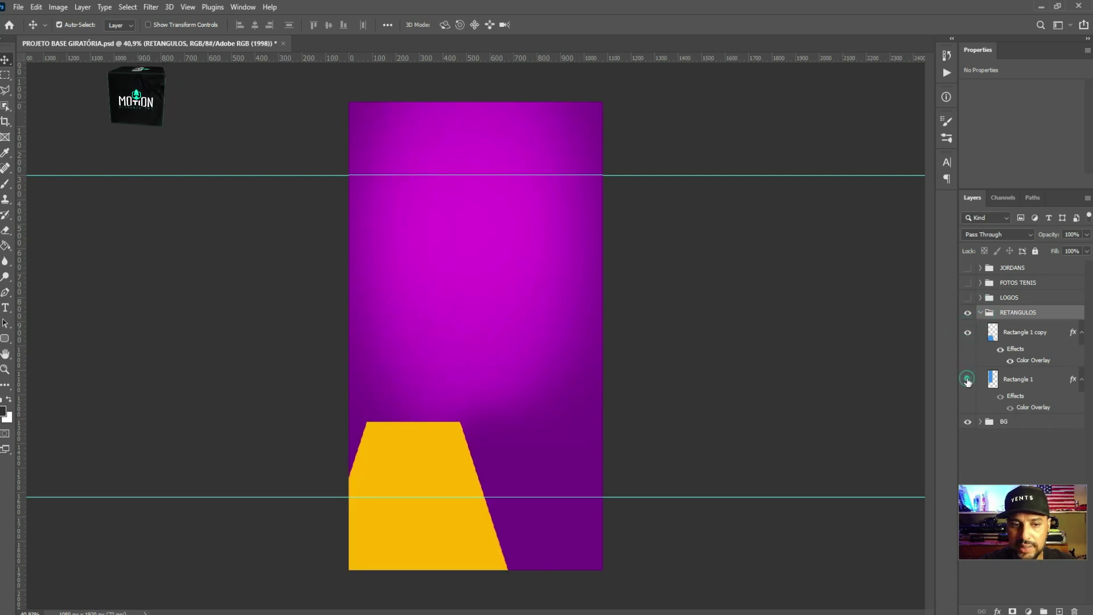
pyautogui.click(967, 379)
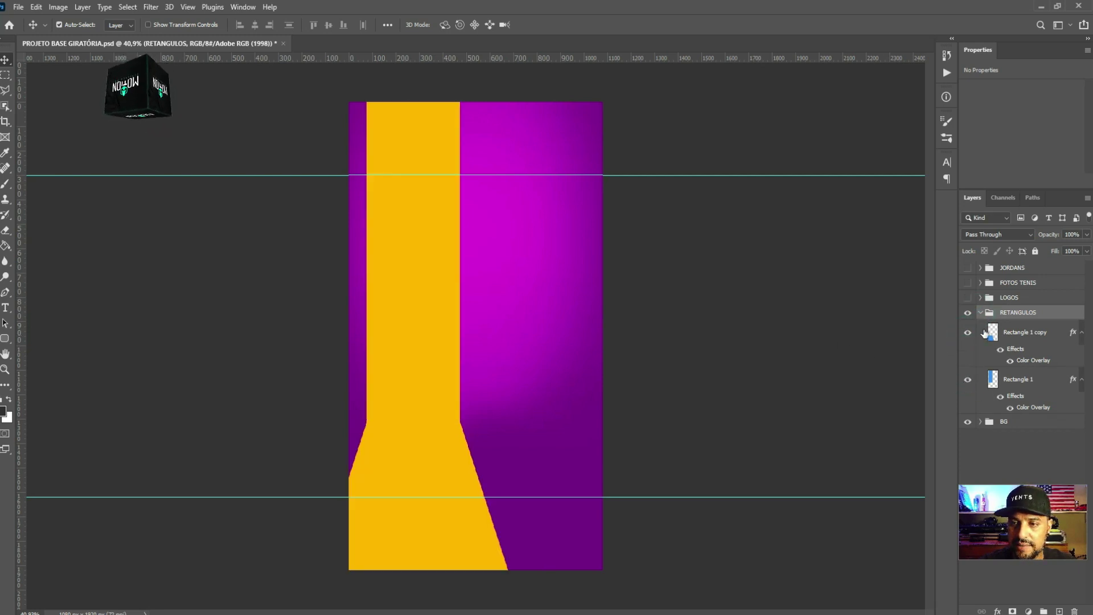
pyautogui.moveTo(1029, 343); pyautogui.dragTo(1024, 392)
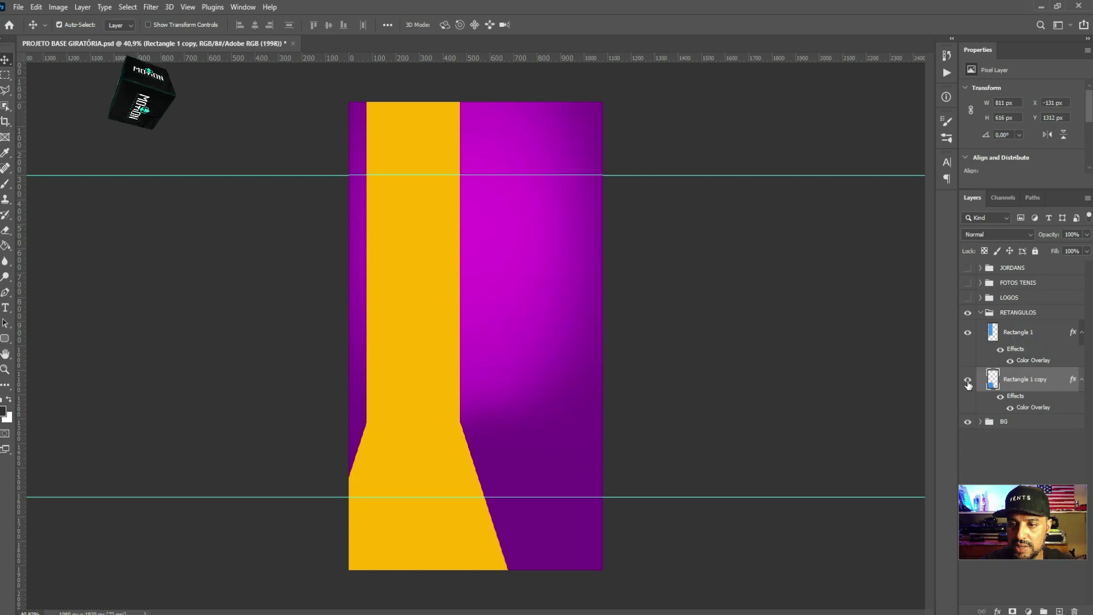
pyautogui.click(968, 380)
pyautogui.click(968, 381)
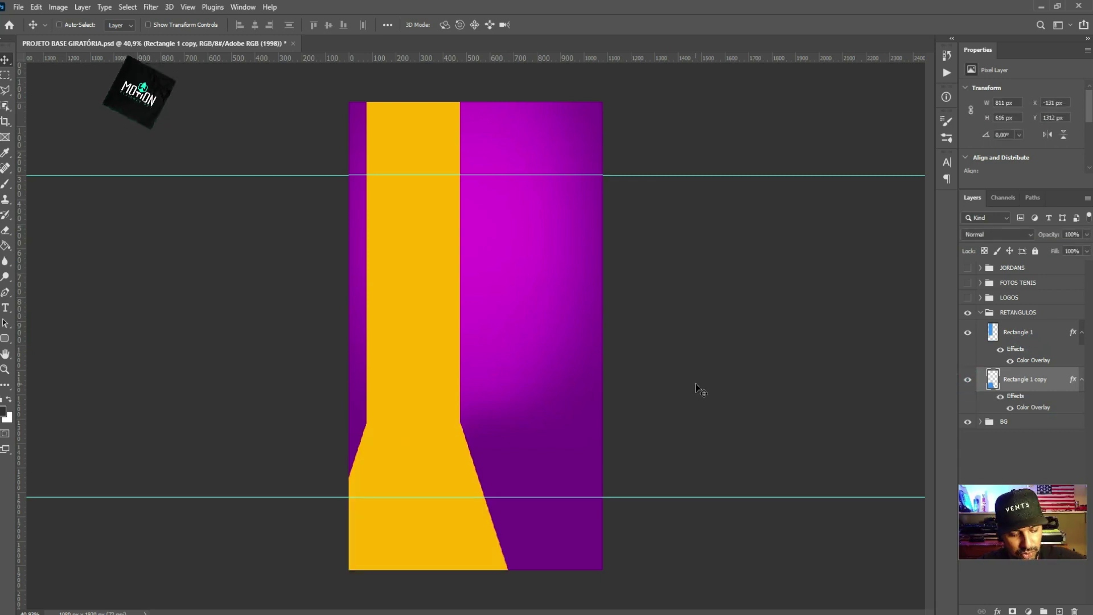
pyautogui.hotkey('ctrl', 't')
pyautogui.rightClick(452, 453)
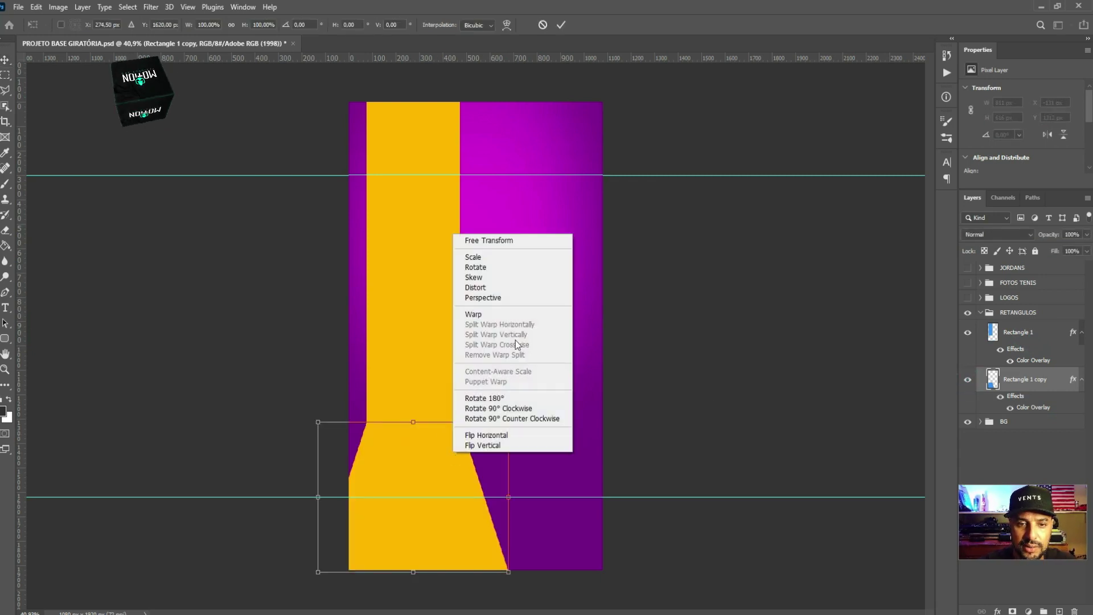
pyautogui.click(514, 297)
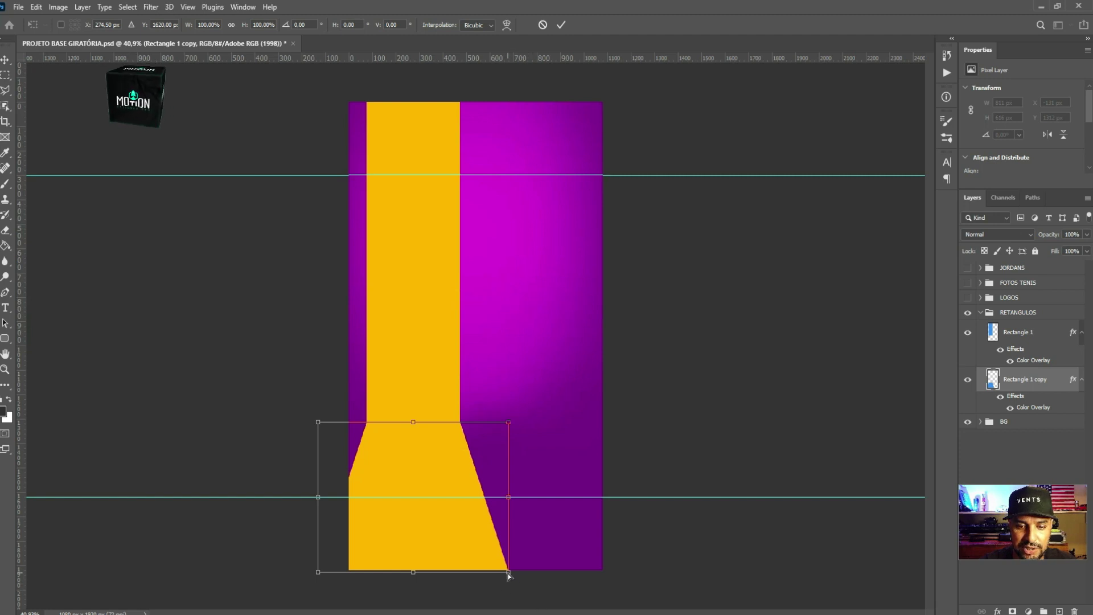
pyautogui.moveTo(508, 574)
pyautogui.mouseDown()
pyautogui.moveTo(454, 547)
pyautogui.moveTo(501, 557)
pyautogui.mouseUp()
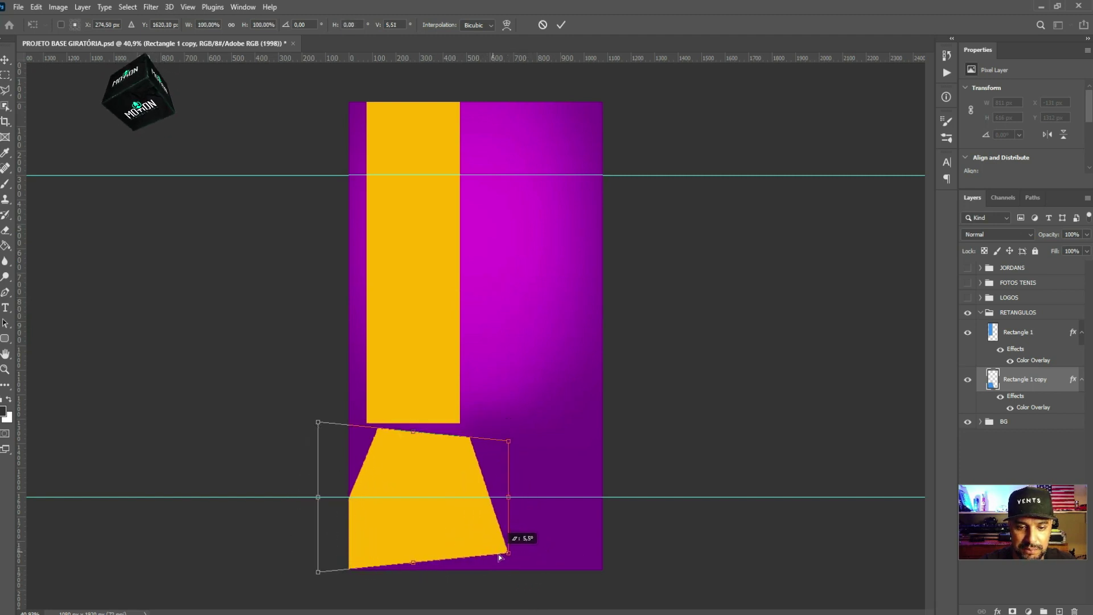
pyautogui.hotkey('ctrl', 'z')
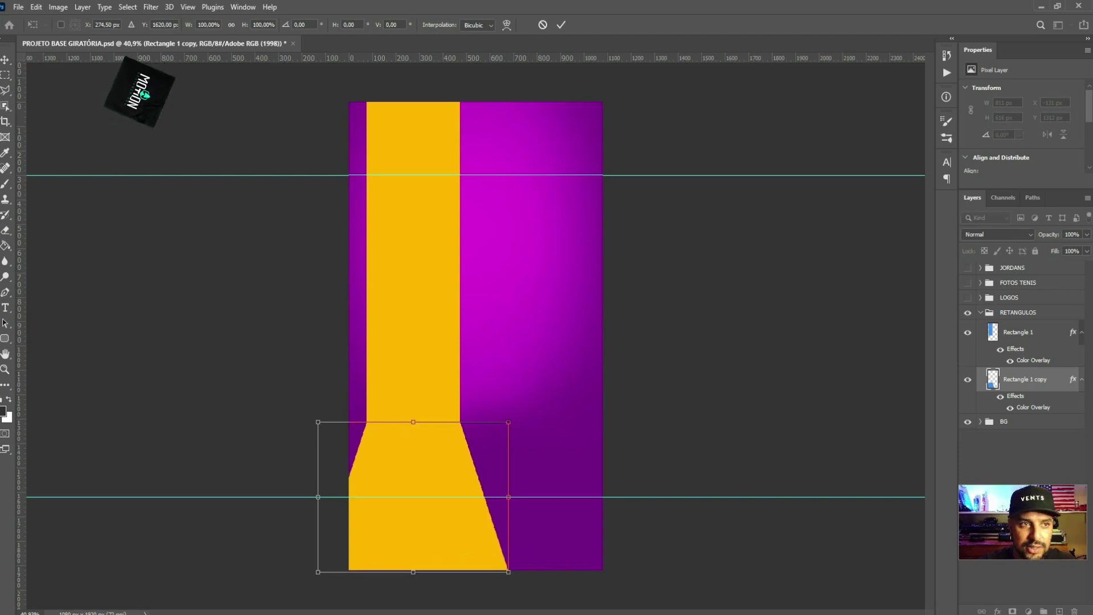
pyautogui.press('Return')
pyautogui.click(1037, 330)
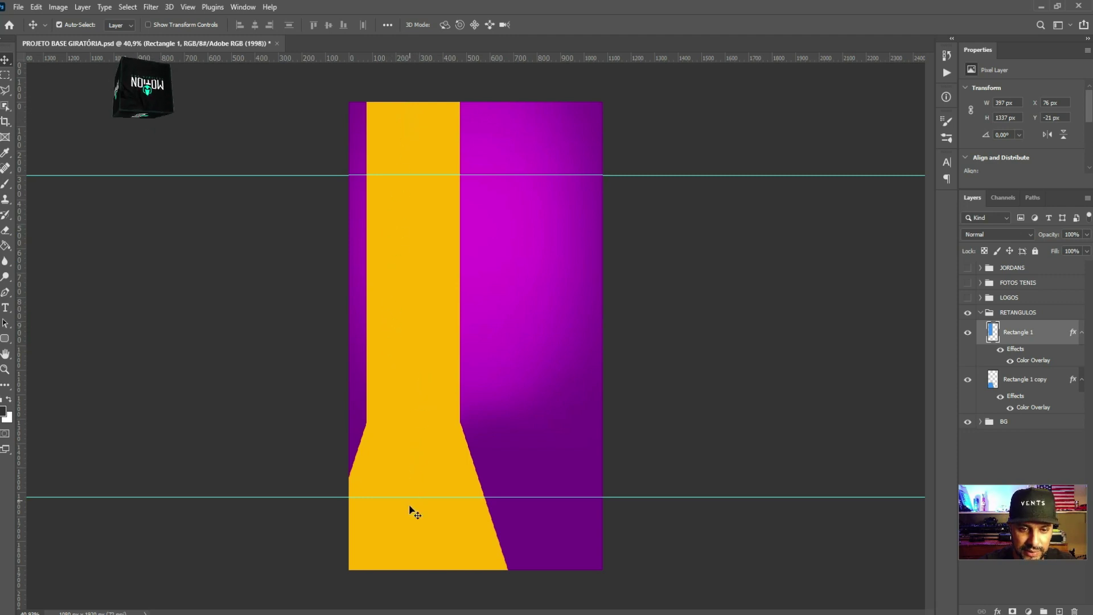
# Show the LOGOS group and check its MOTION, Nike and Jordan logo layers one by one
pyautogui.click(981, 312)
pyautogui.click(967, 297)
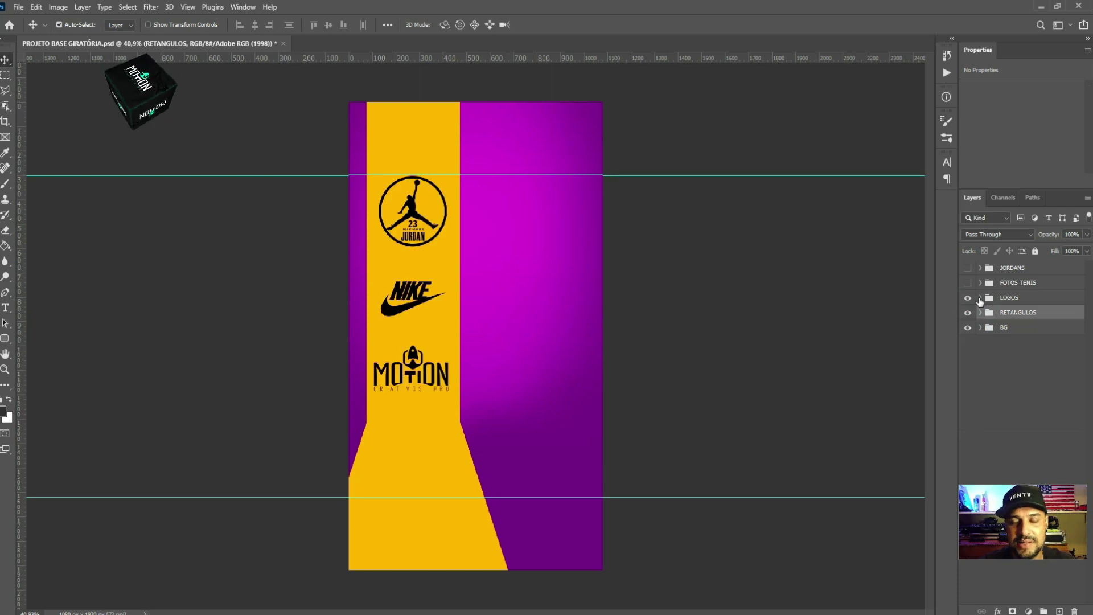
pyautogui.click(980, 298)
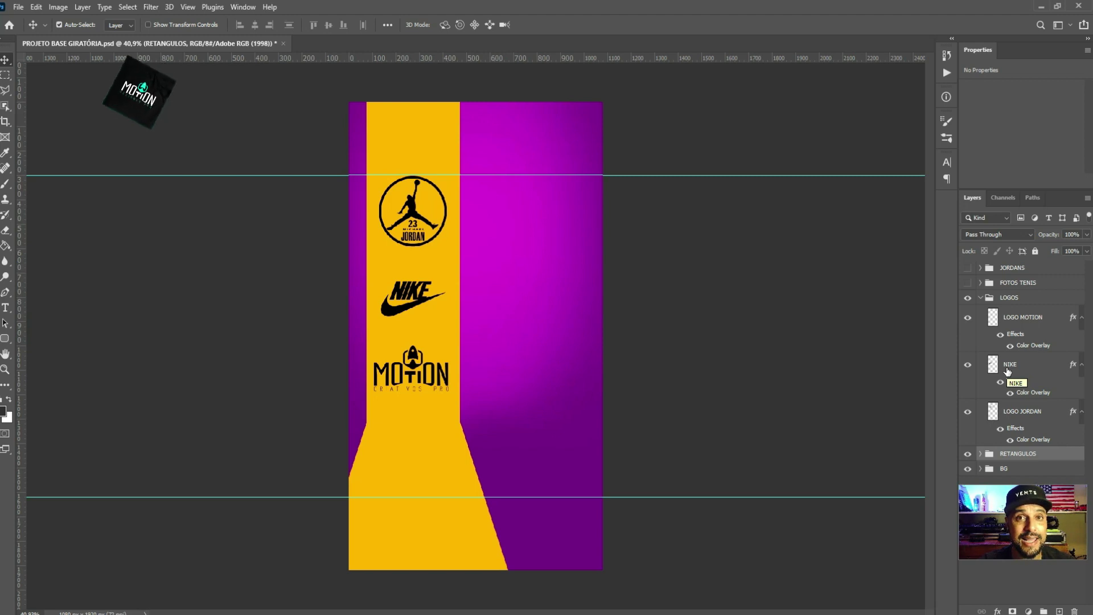
pyautogui.click(1019, 317)
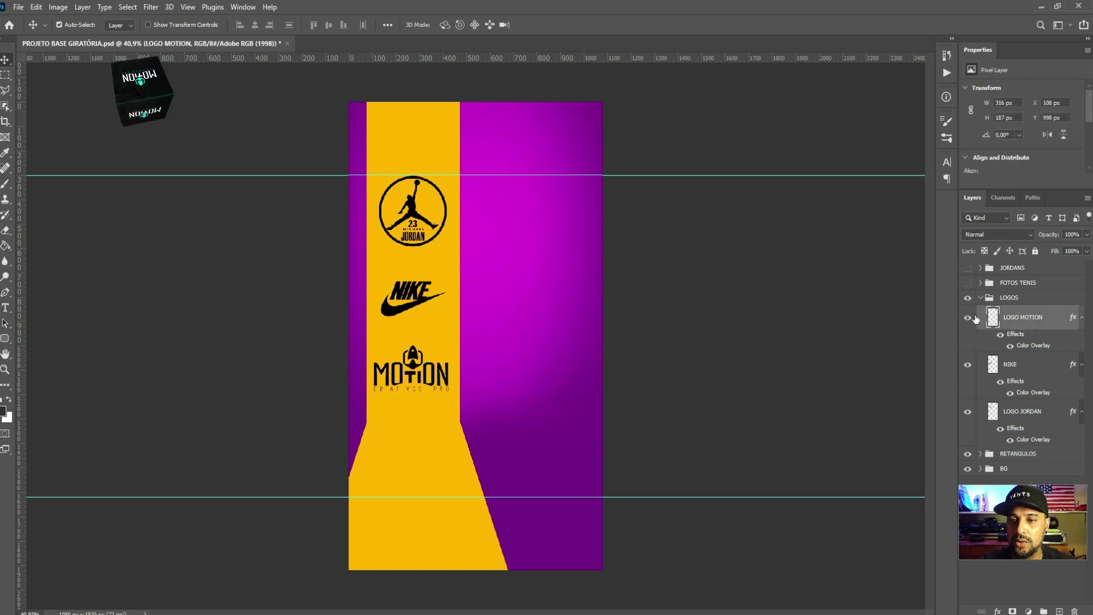
pyautogui.click(967, 317)
pyautogui.click(968, 317)
pyautogui.click(970, 365)
pyautogui.click(970, 365)
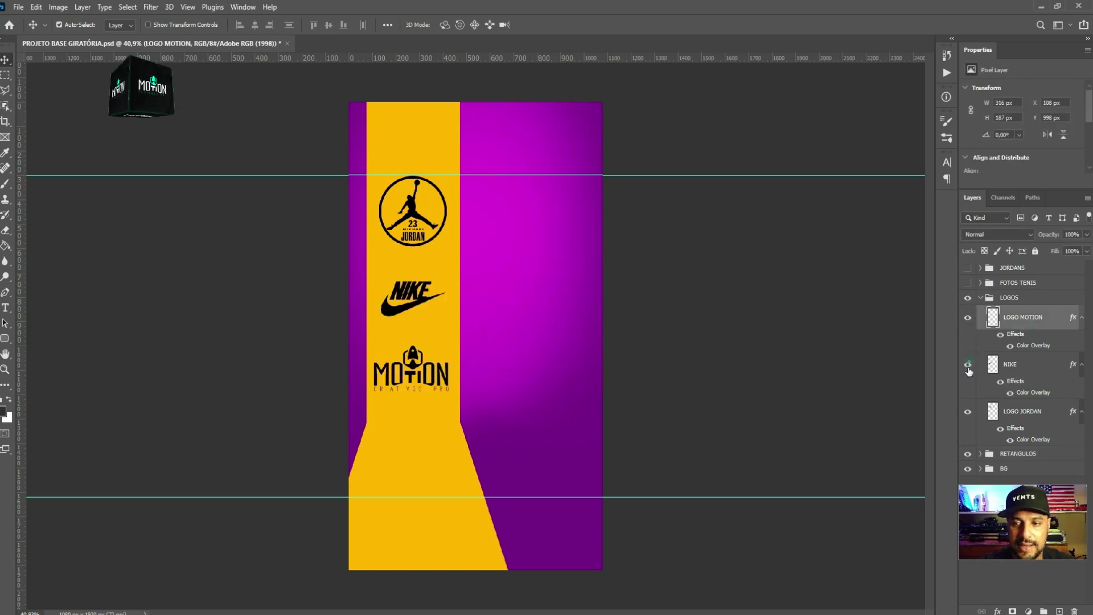
pyautogui.click(967, 411)
pyautogui.click(967, 411)
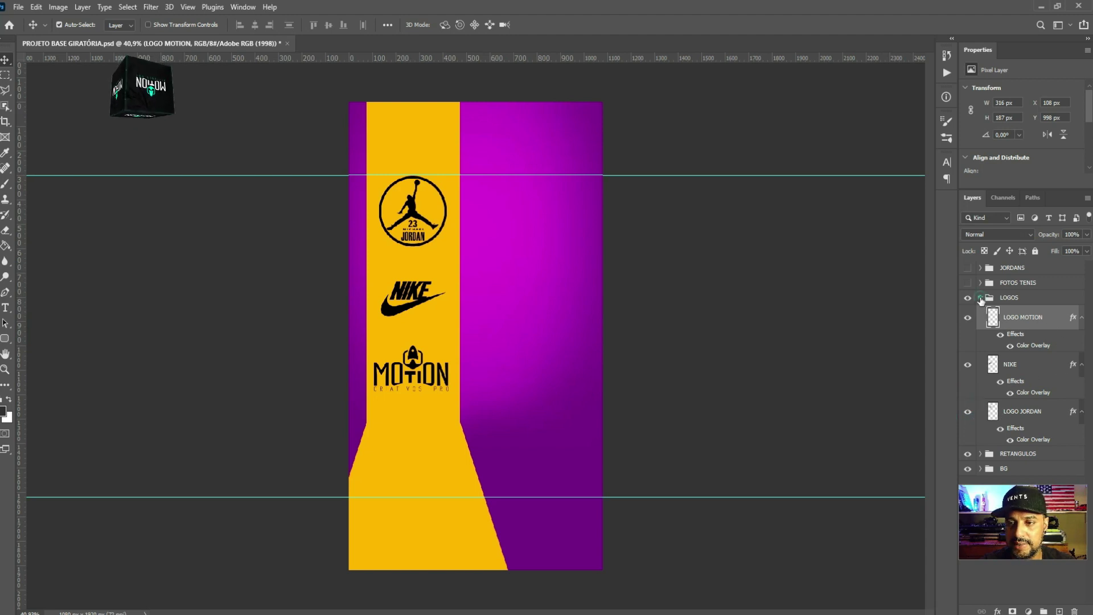
# Collapse LOGOS with its logos showing and turn on the FOTOS TENIS sneaker photos
pyautogui.click(980, 299)
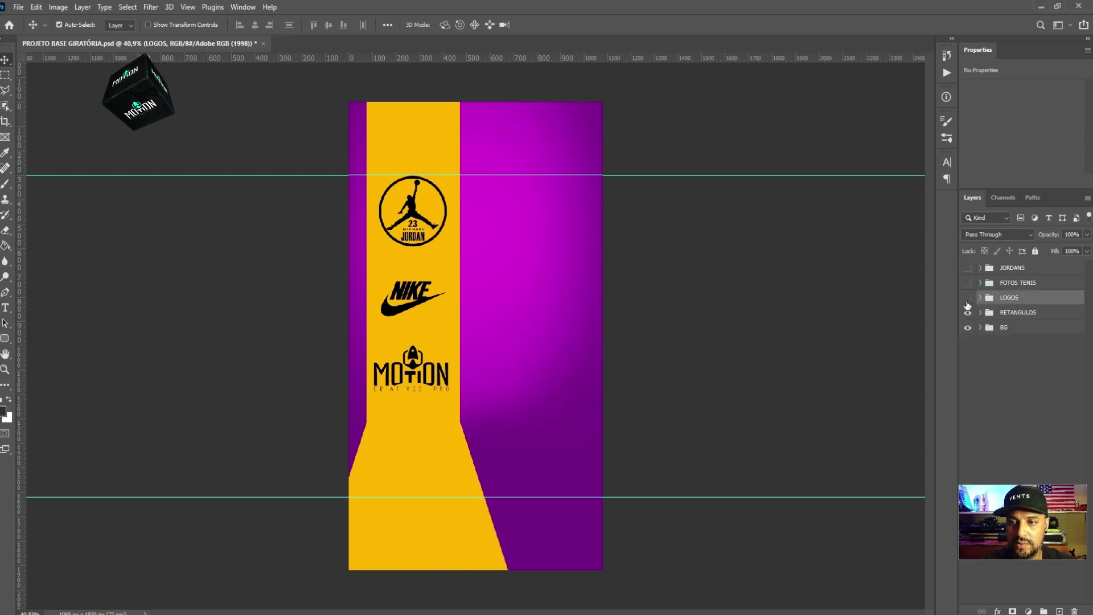
pyautogui.click(967, 302)
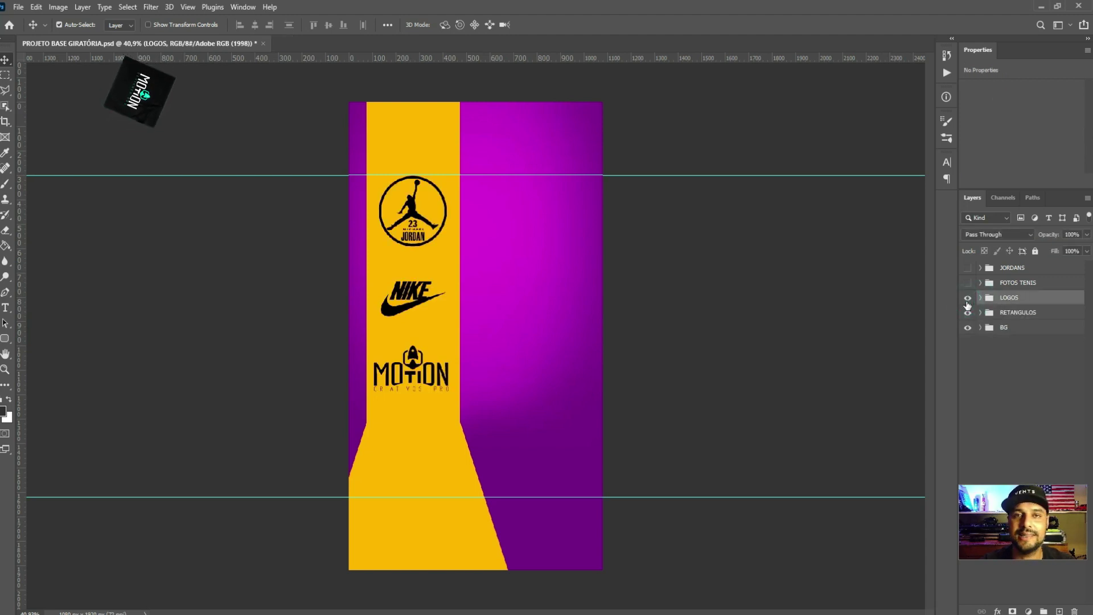
pyautogui.click(967, 283)
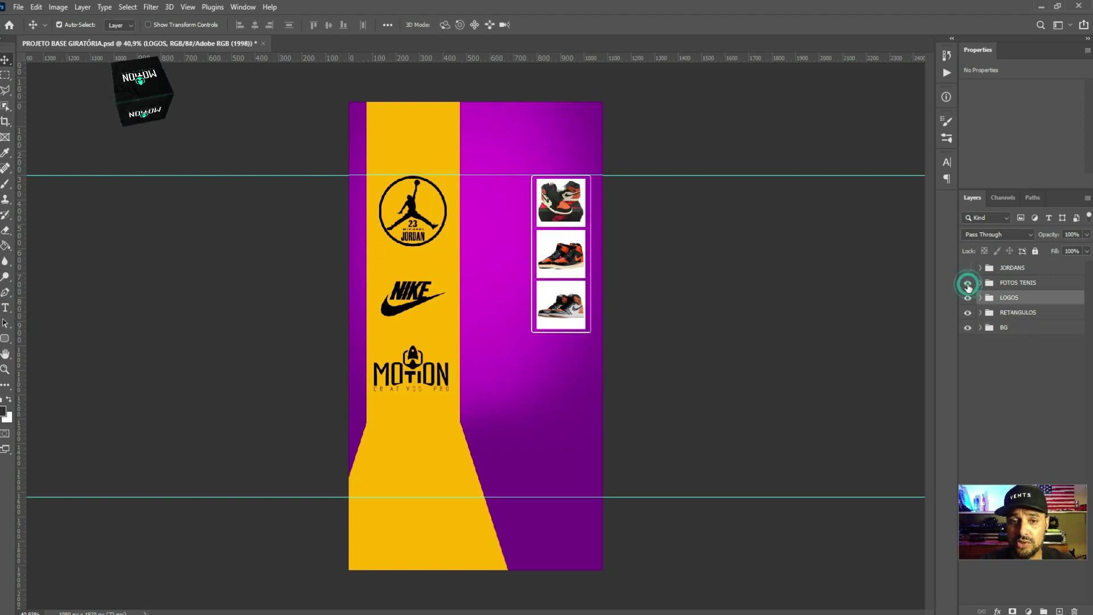
pyautogui.click(979, 283)
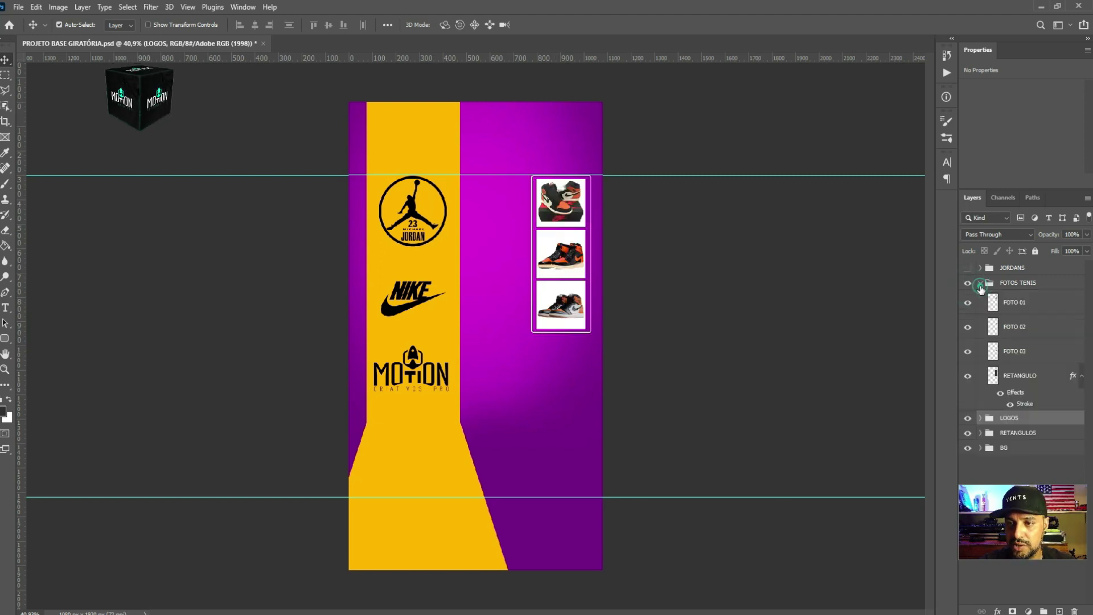
pyautogui.click(967, 302)
pyautogui.click(967, 302)
pyautogui.click(967, 327)
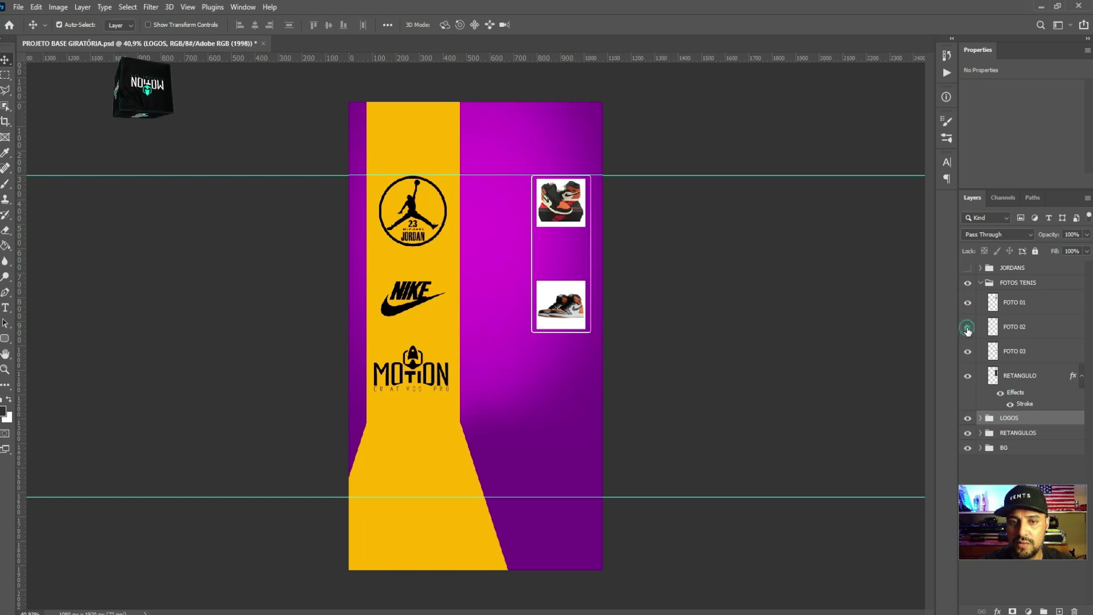
pyautogui.click(966, 327)
pyautogui.click(968, 376)
pyautogui.click(968, 376)
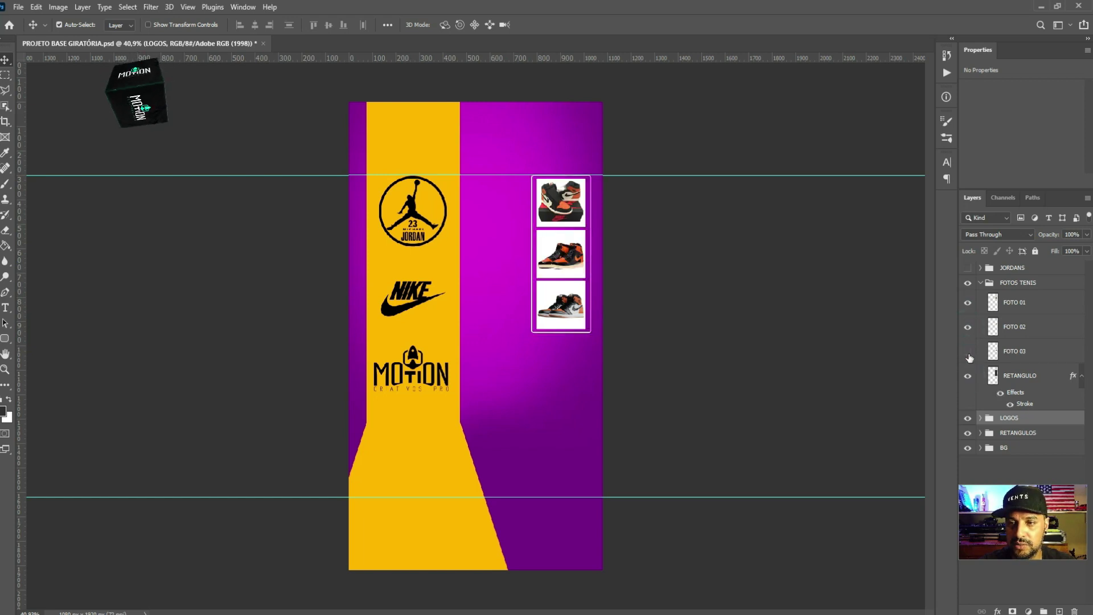
pyautogui.click(967, 351)
pyautogui.click(967, 351)
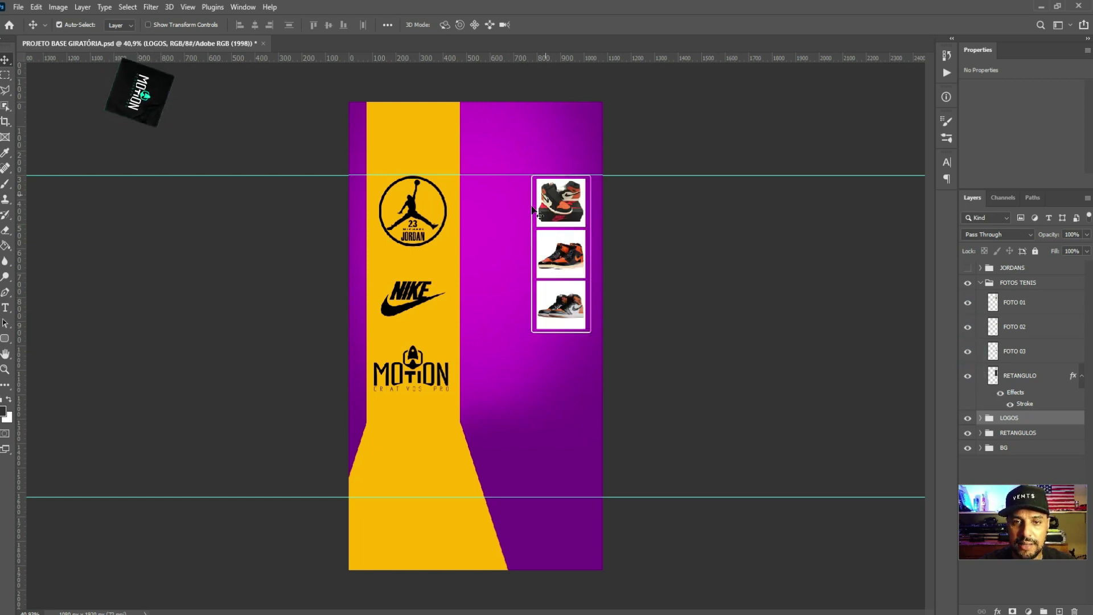
pyautogui.click(998, 385)
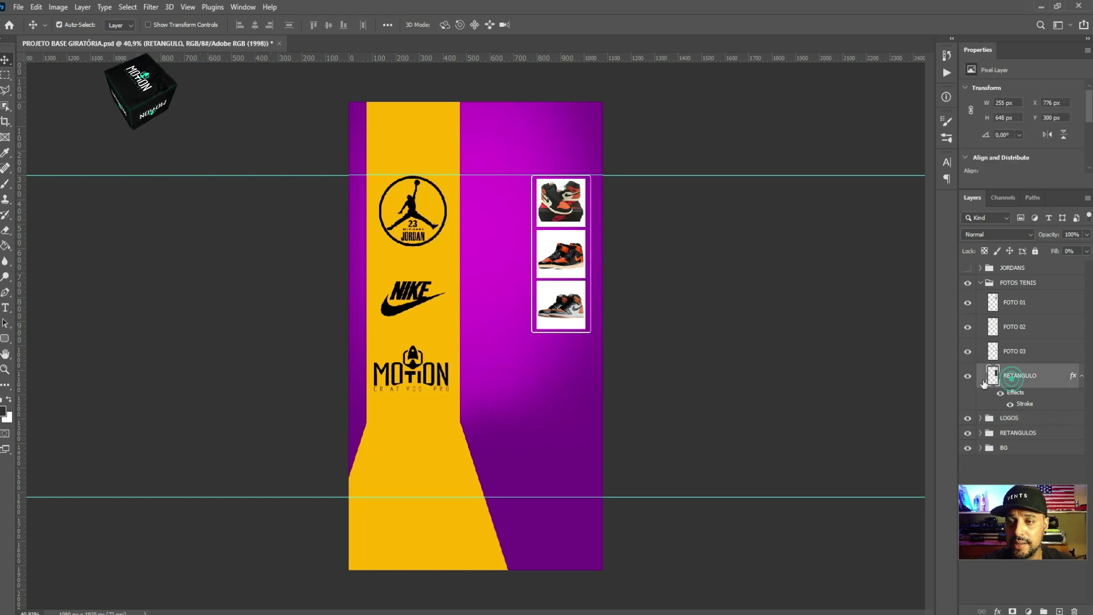
pyautogui.click(967, 376)
pyautogui.click(968, 375)
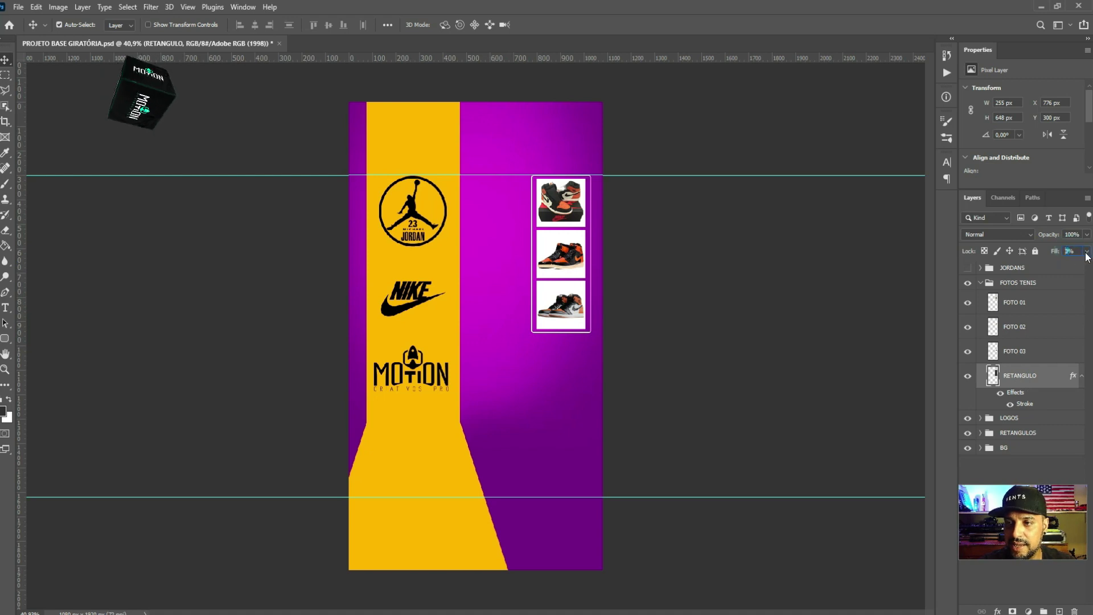
pyautogui.click(1086, 251)
pyautogui.moveTo(1033, 265); pyautogui.dragTo(1085, 265)
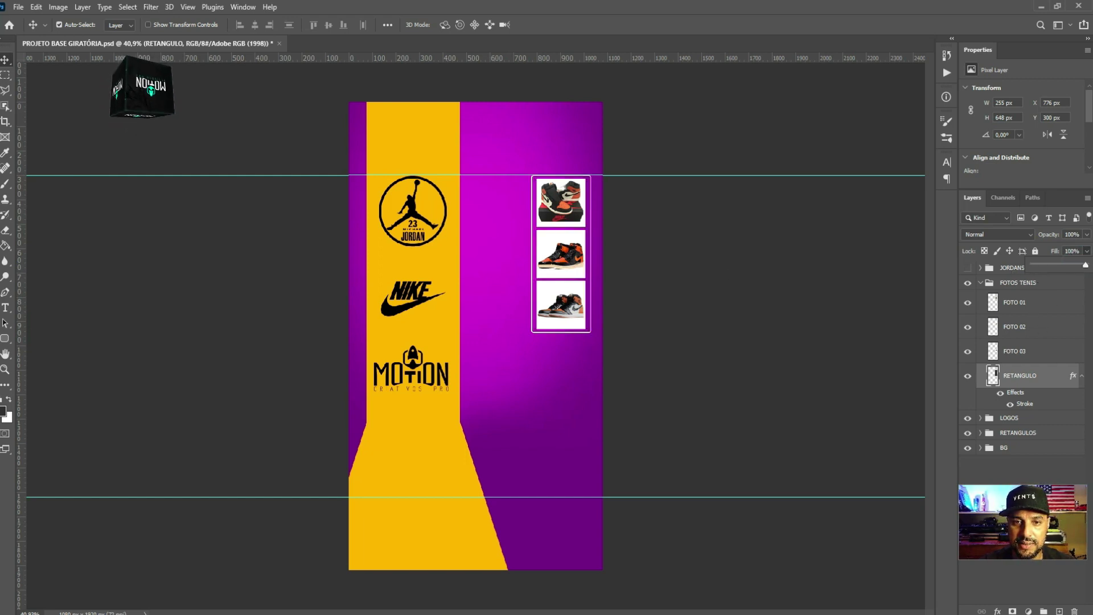
pyautogui.moveTo(1087, 283); pyautogui.dragTo(935, 281)
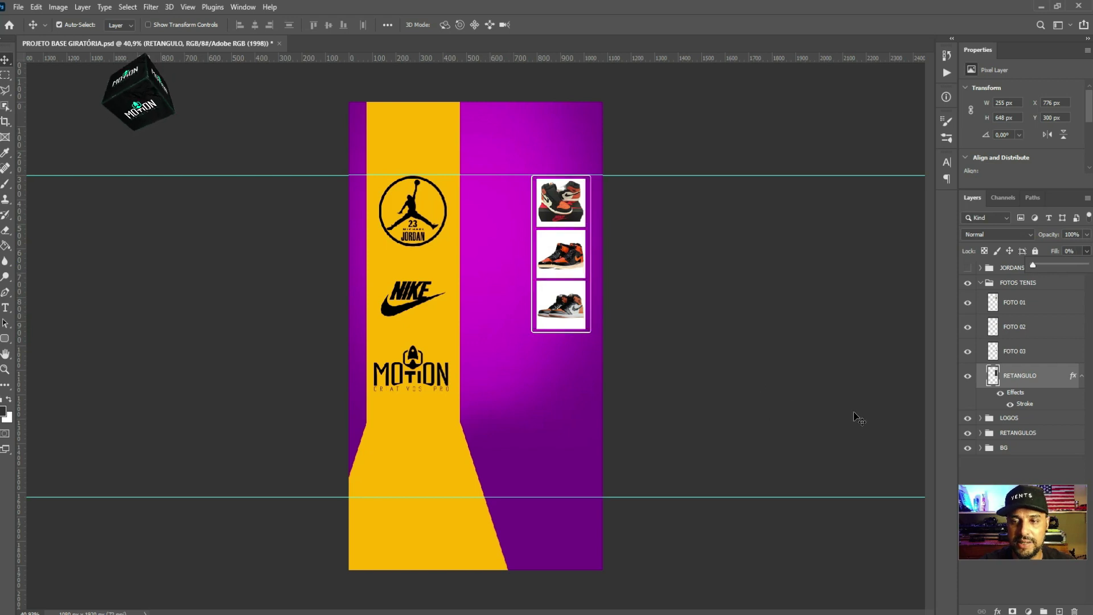
pyautogui.click(1039, 369)
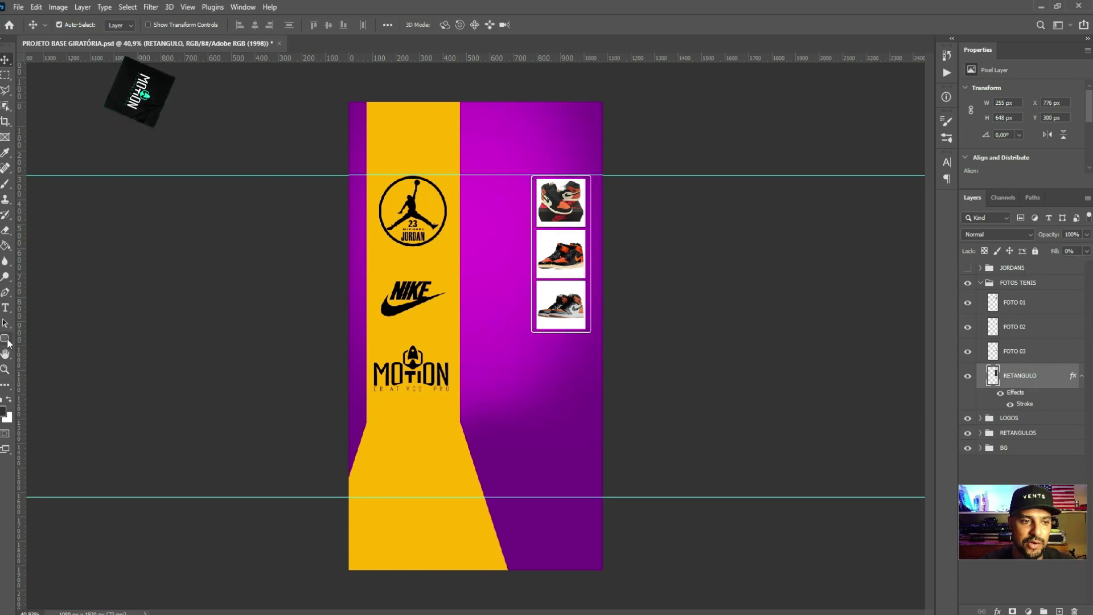
pyautogui.click(6, 340)
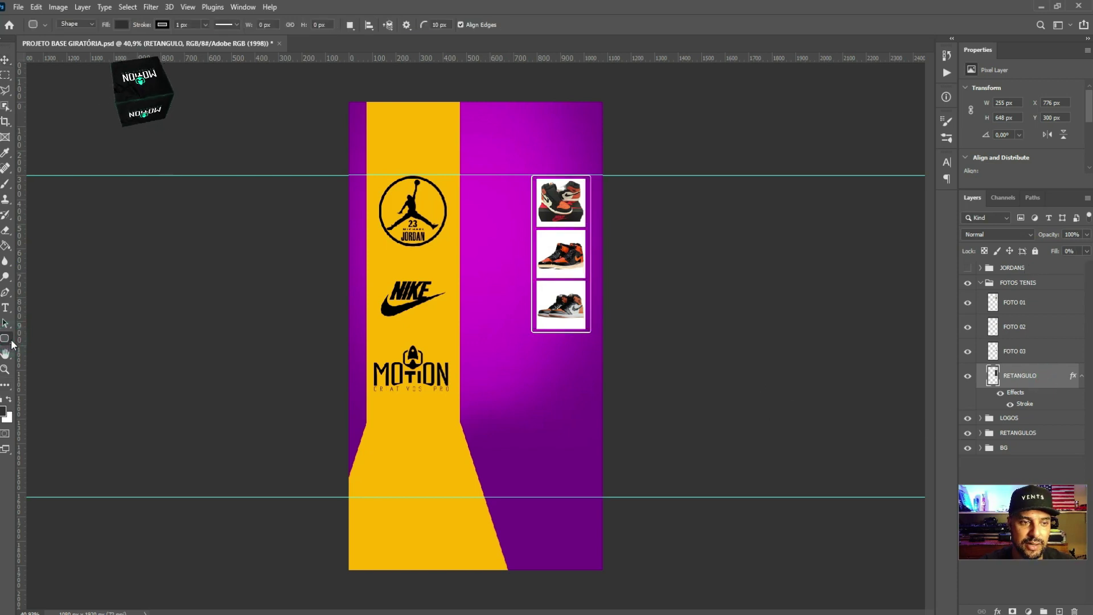
pyautogui.rightClick(7, 339)
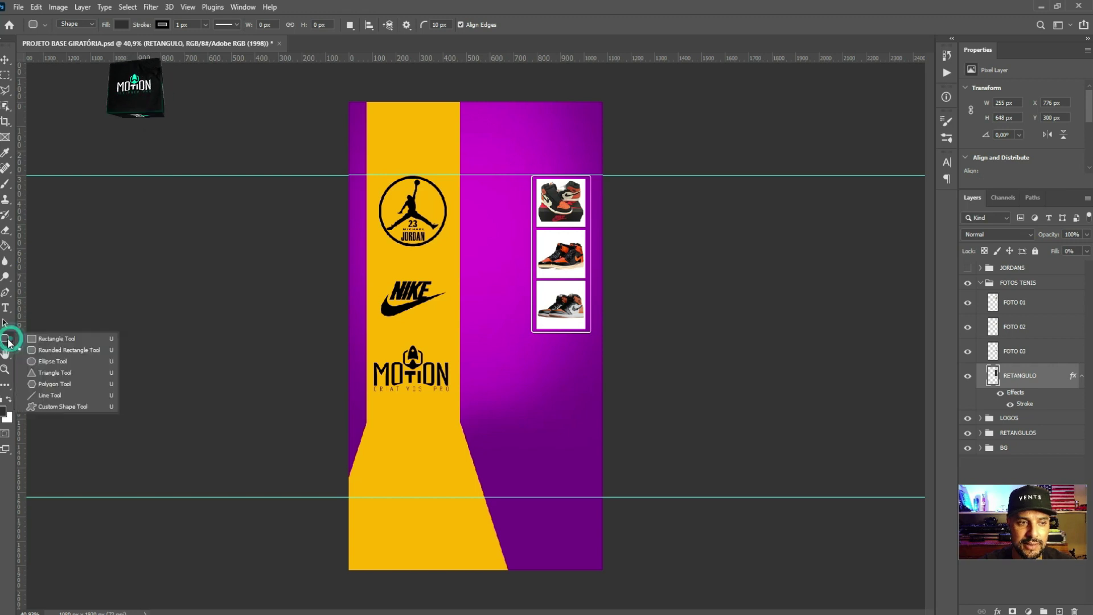
pyautogui.click(57, 339)
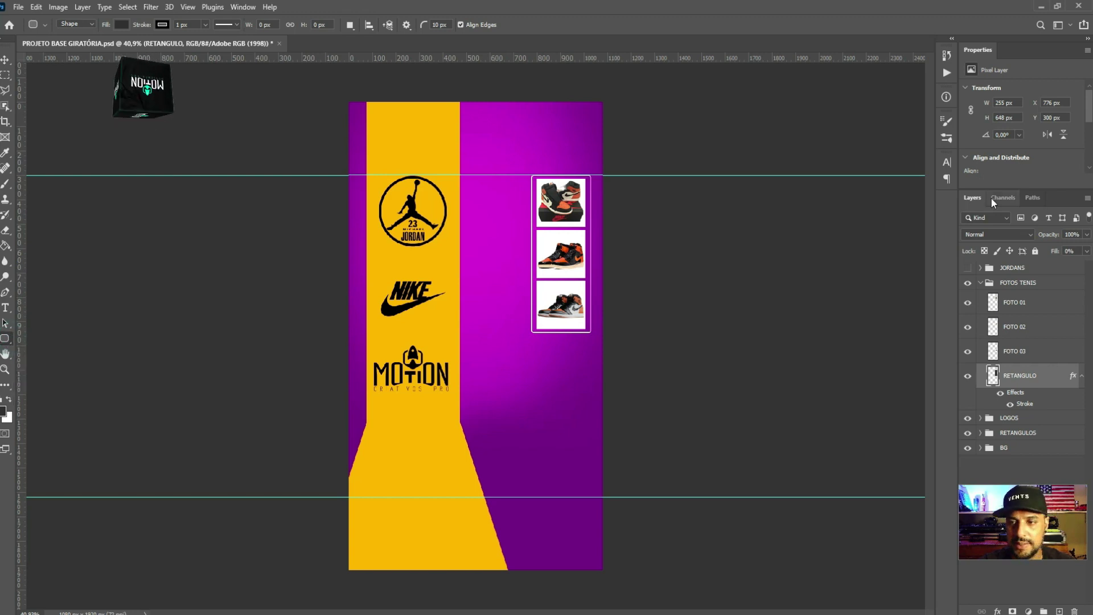
pyautogui.click(980, 283)
pyautogui.click(967, 268)
pyautogui.click(980, 268)
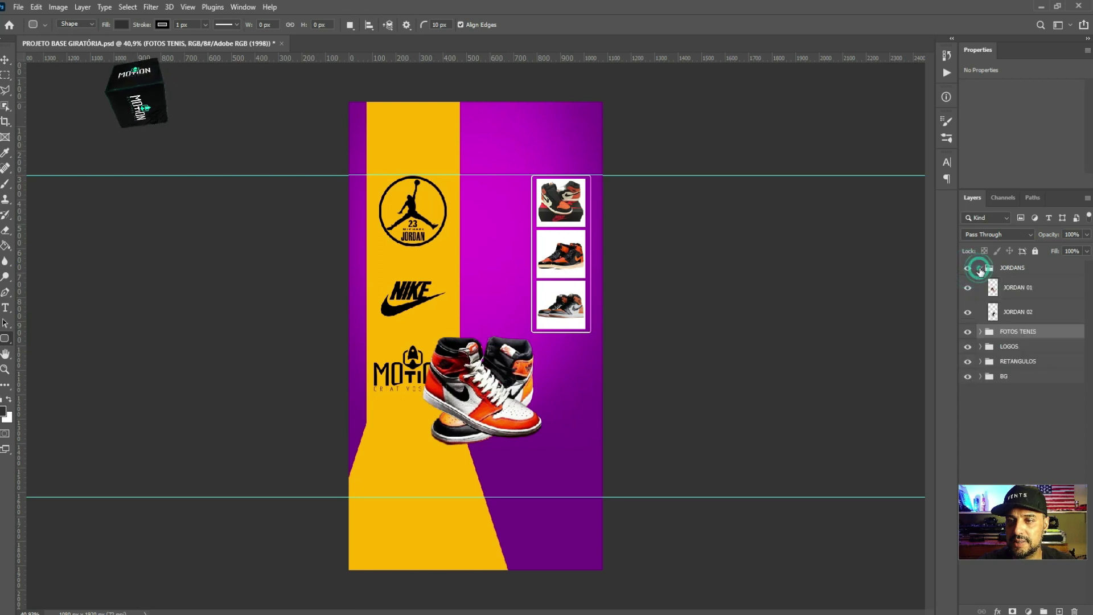
pyautogui.click(967, 287)
pyautogui.click(967, 312)
pyautogui.click(967, 312)
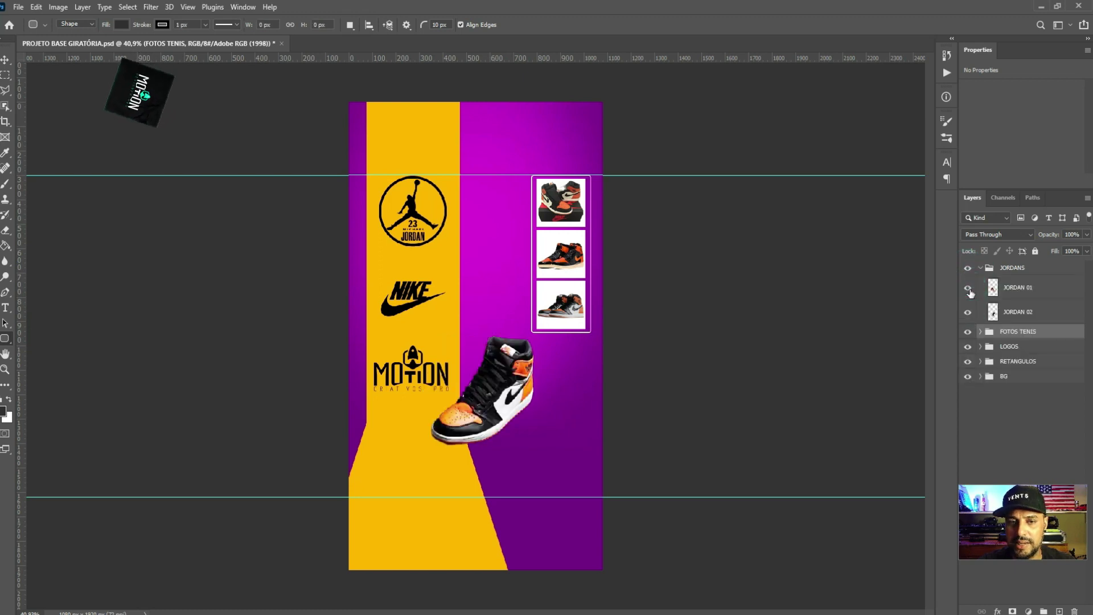
pyautogui.click(967, 287)
pyautogui.click(968, 288)
pyautogui.click(967, 288)
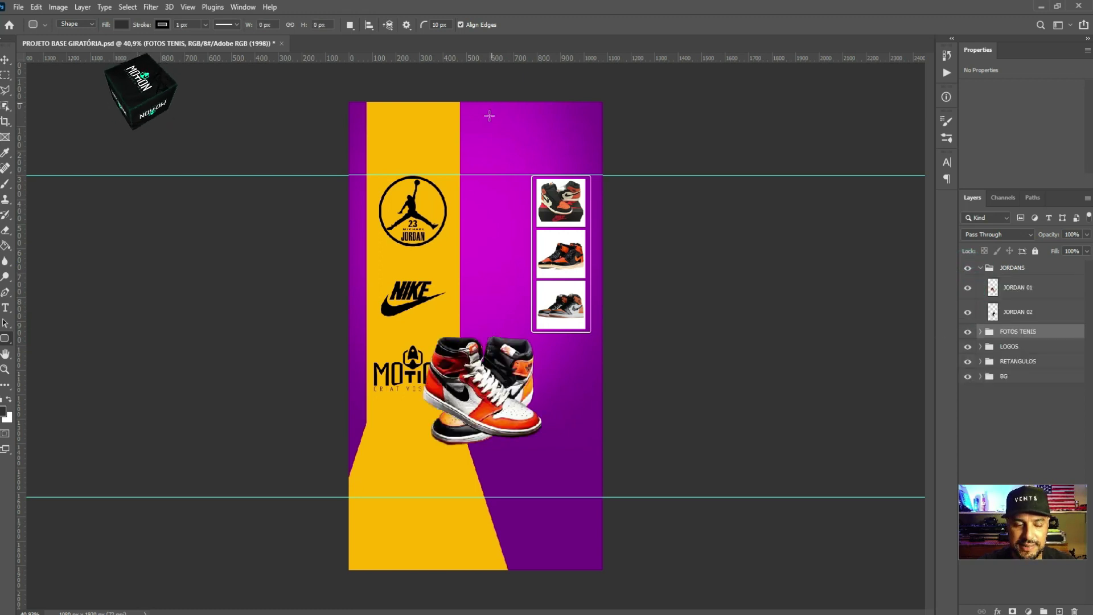
pyautogui.click(980, 268)
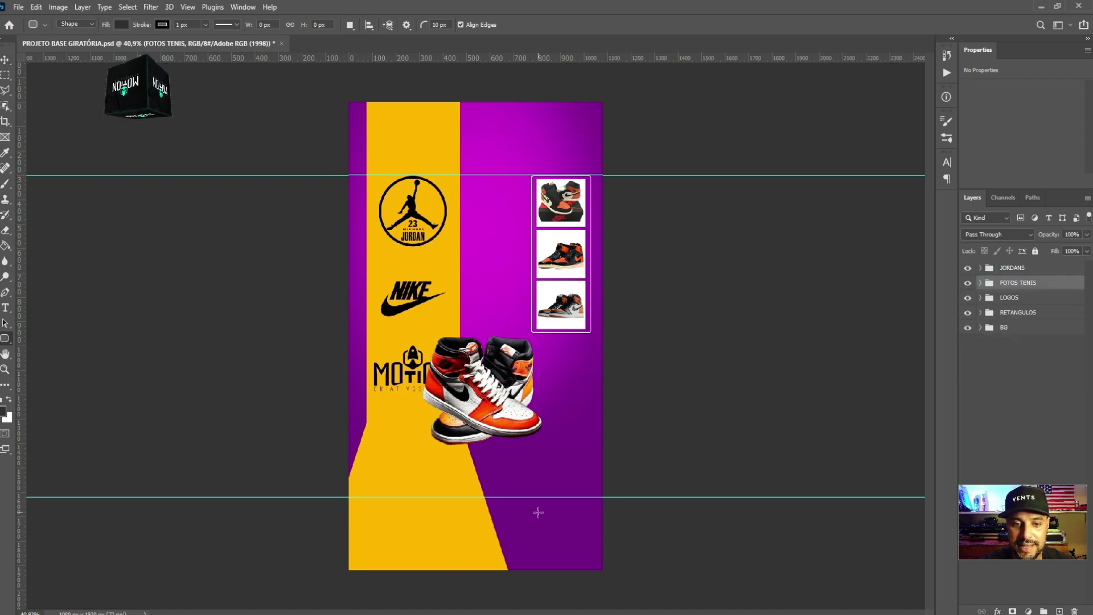
pyautogui.click(968, 268)
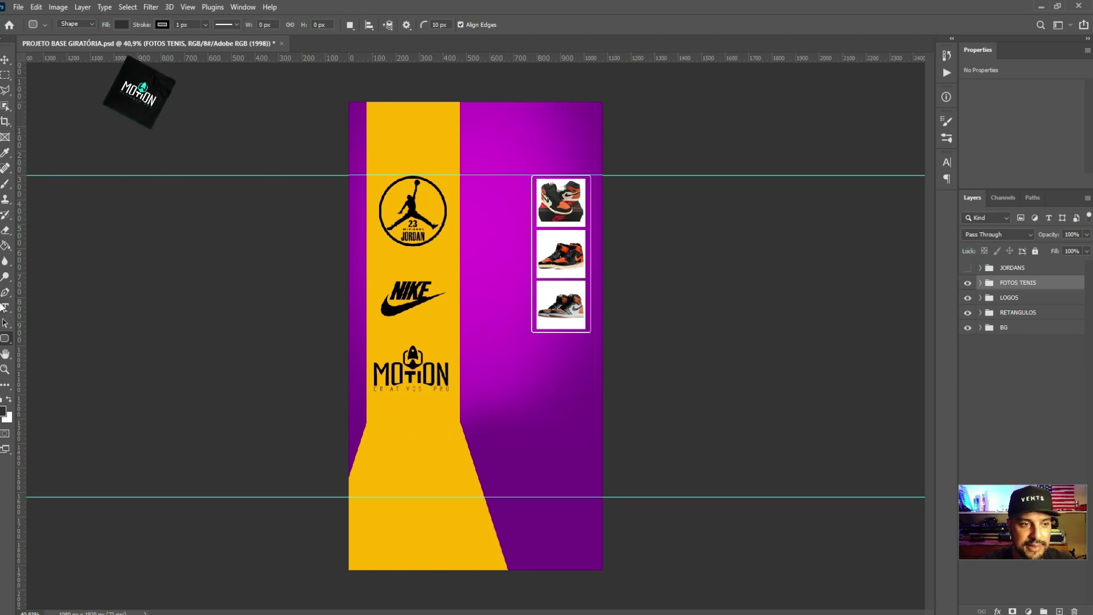
# Draw a trial dark ellipse below the MOTION logo, nudge it, then delete it
pyautogui.rightClick(5, 338)
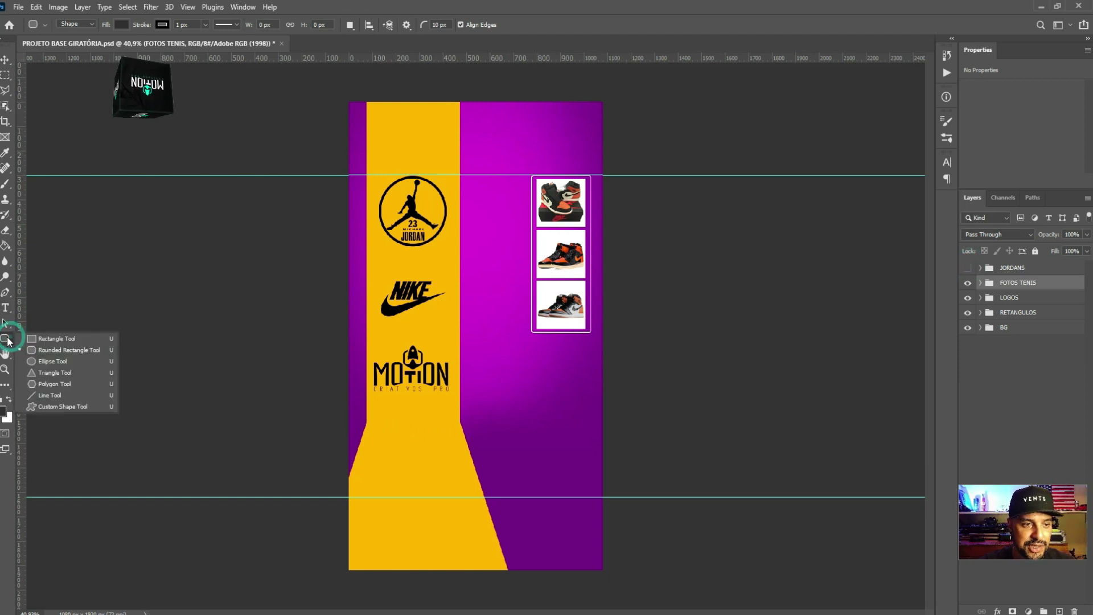
pyautogui.click(38, 362)
pyautogui.moveTo(389, 406); pyautogui.dragTo(602, 460)
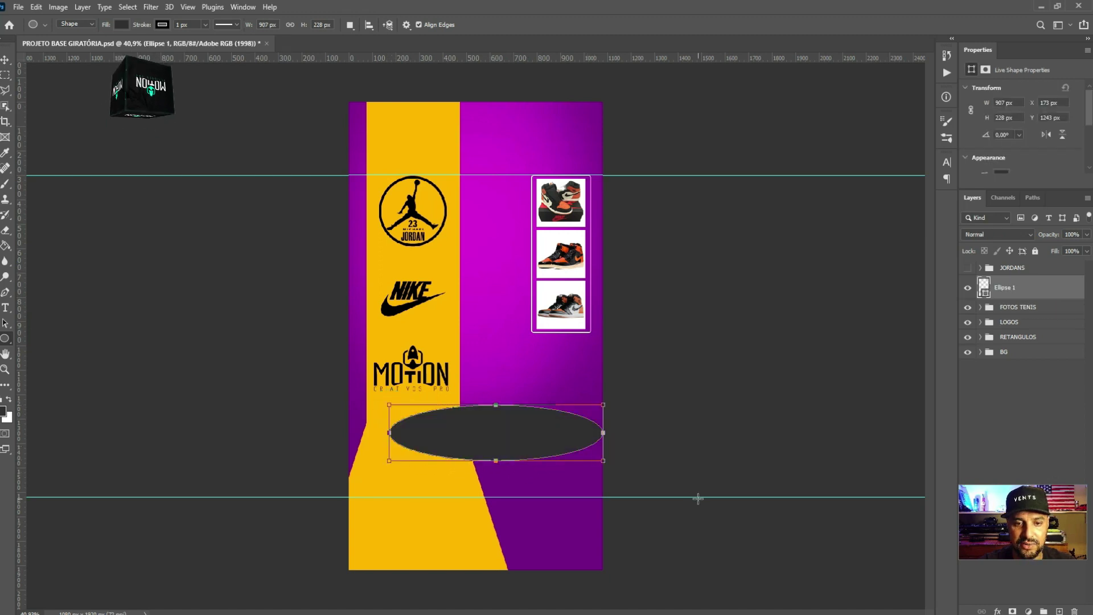
pyautogui.press('v')
pyautogui.moveTo(464, 432); pyautogui.dragTo(453, 418)
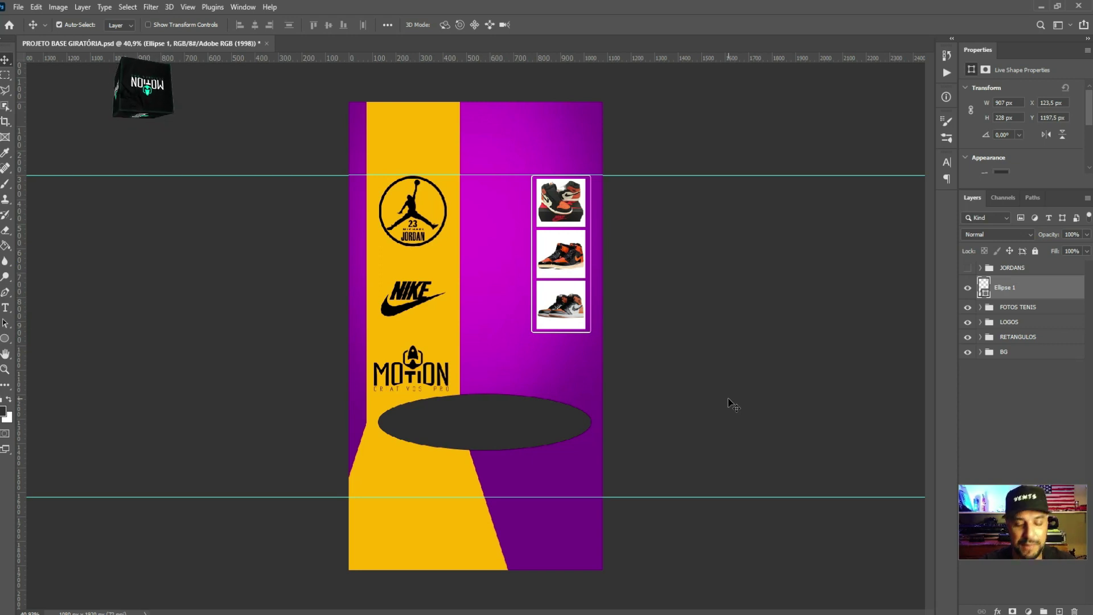
pyautogui.press('Delete')
# Start a Save As, then dismiss the cloud-or-computer save prompt
pyautogui.click(18, 6)
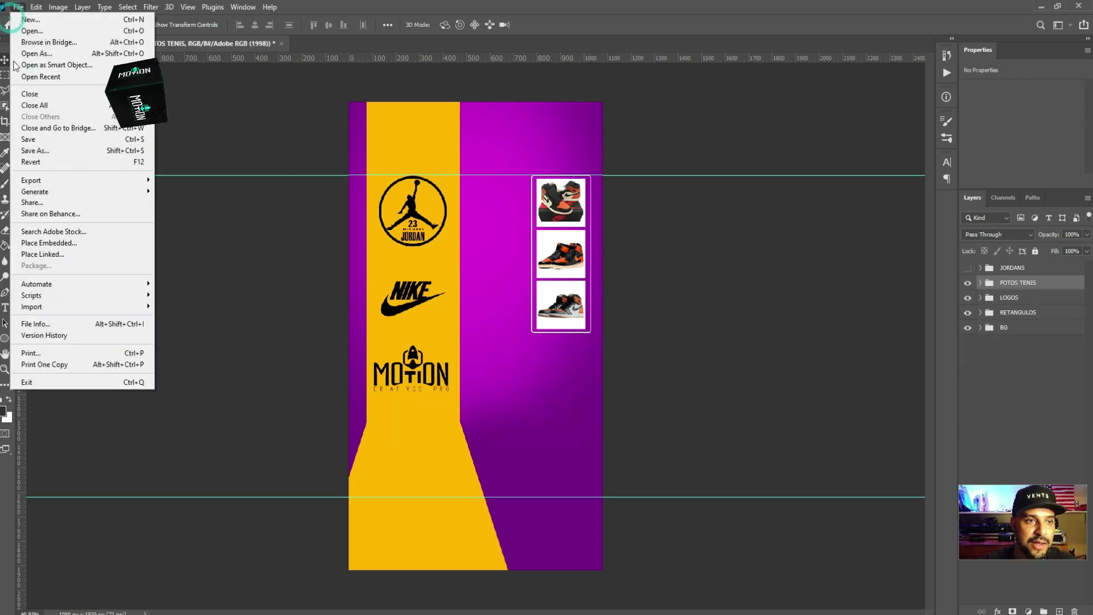
pyautogui.moveTo(56, 180)
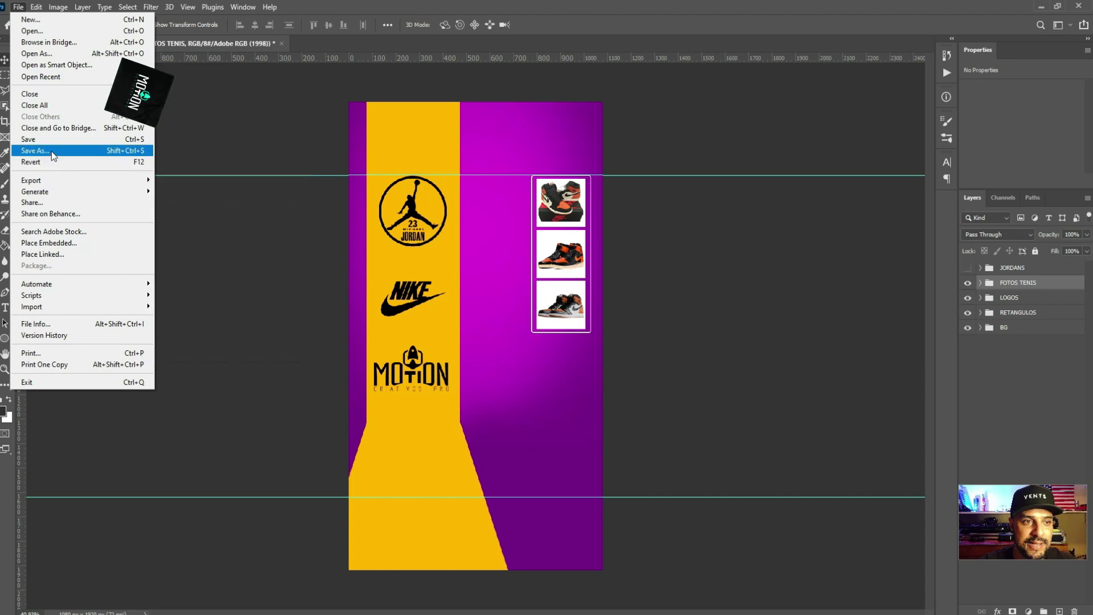
pyautogui.click(51, 151)
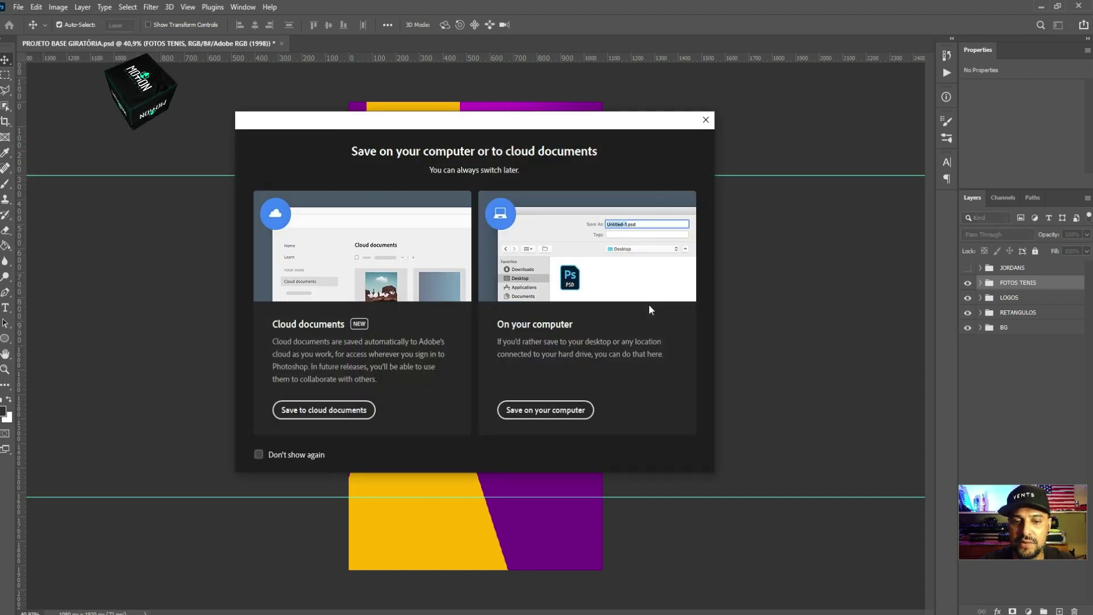
pyautogui.click(706, 119)
# Show JORDANS and overwrite PROJETO BASE GIRATÓRIA.psd in ELEMENTOS AULA BASE GIRATÓRIA with Maximize Compatibility
pyautogui.click(967, 268)
pyautogui.click(1012, 267)
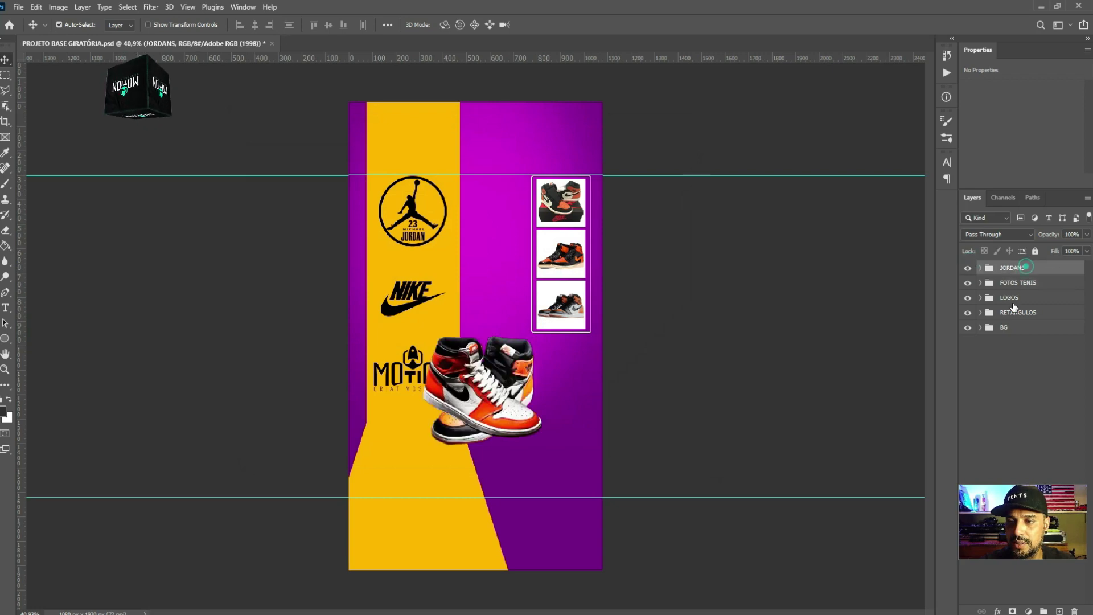
pyautogui.click(18, 6)
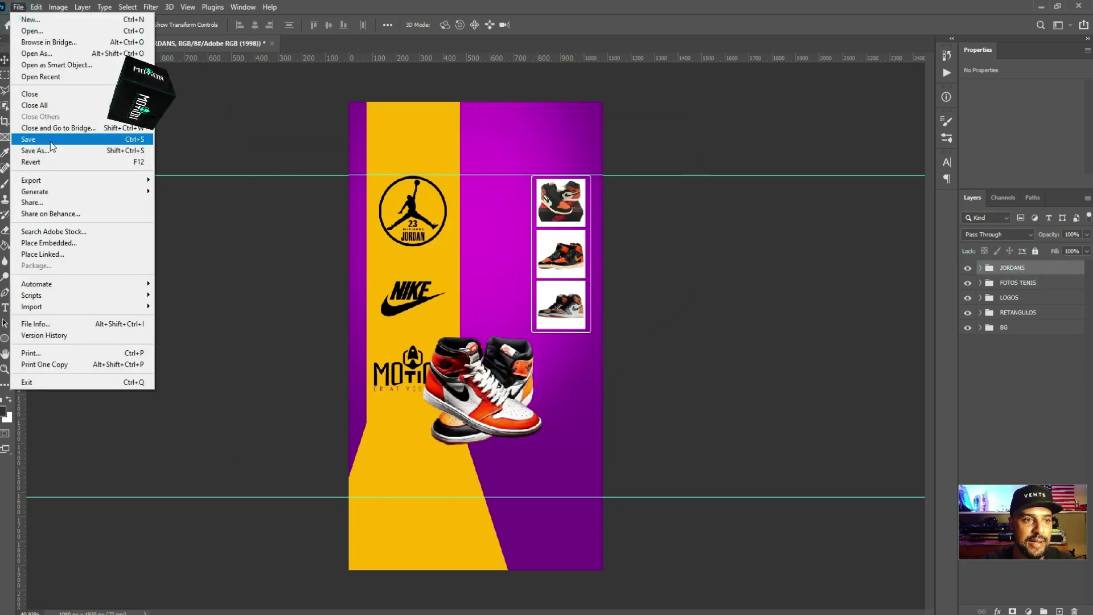
pyautogui.click(34, 149)
pyautogui.click(566, 409)
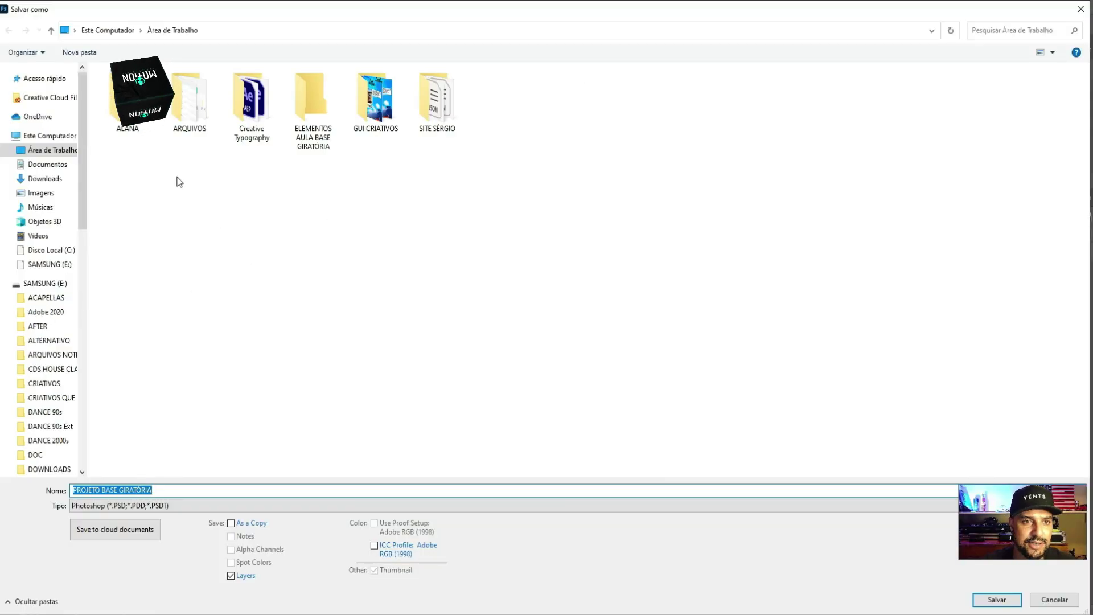
pyautogui.click(312, 99)
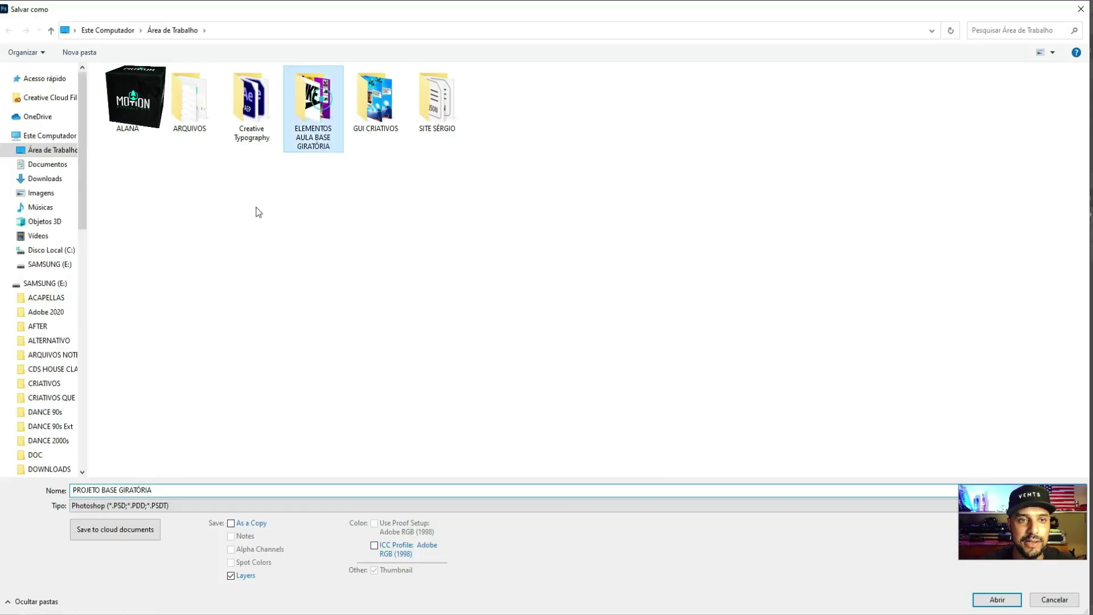
pyautogui.press('Return')
pyautogui.click(130, 99)
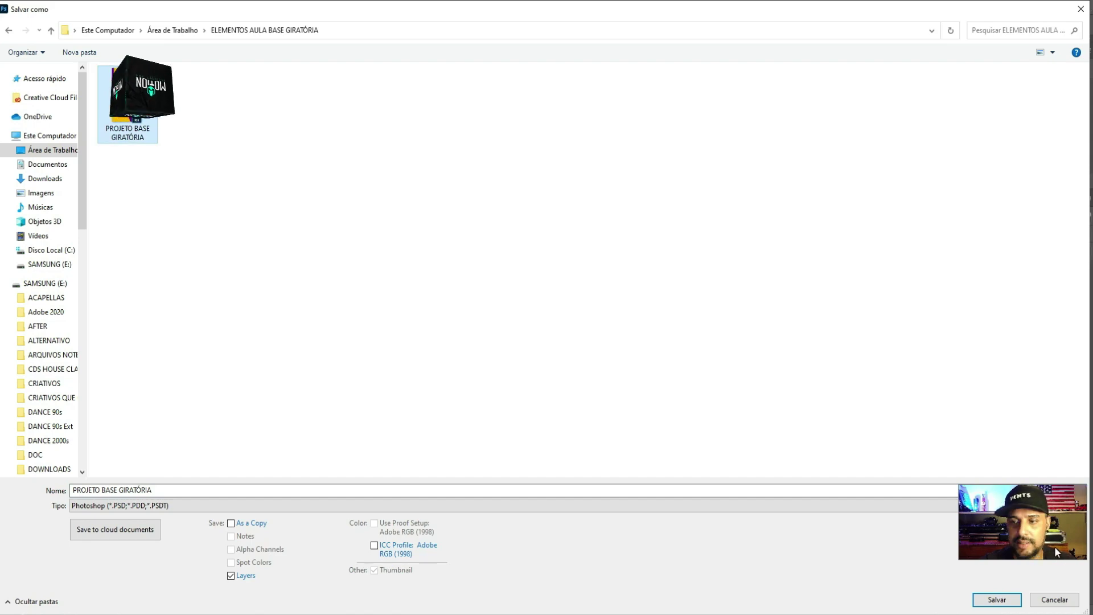
pyautogui.click(996, 600)
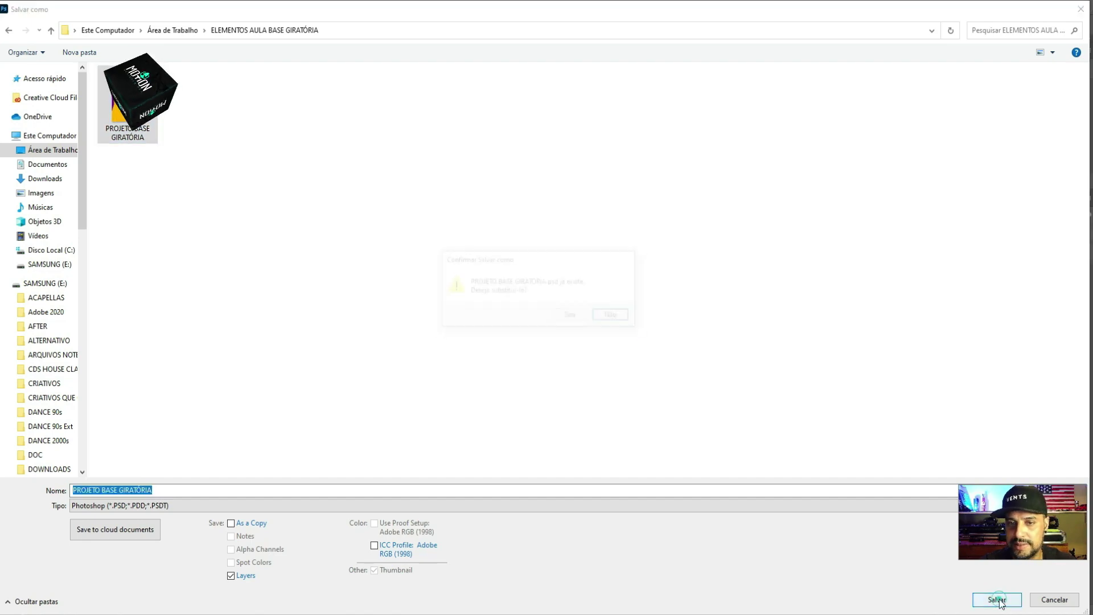
pyautogui.click(570, 314)
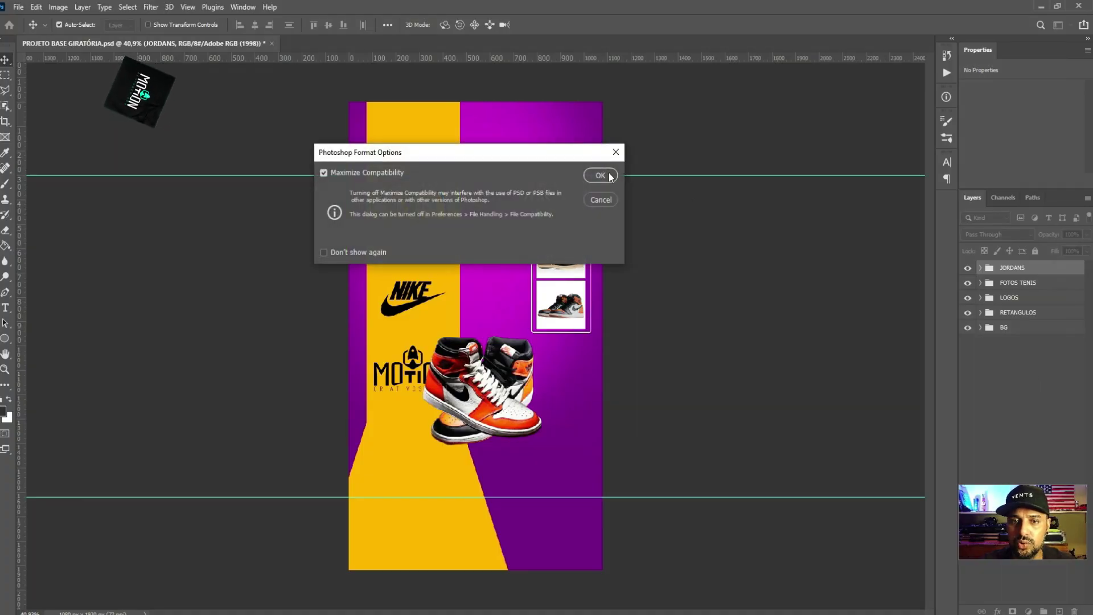
pyautogui.click(602, 173)
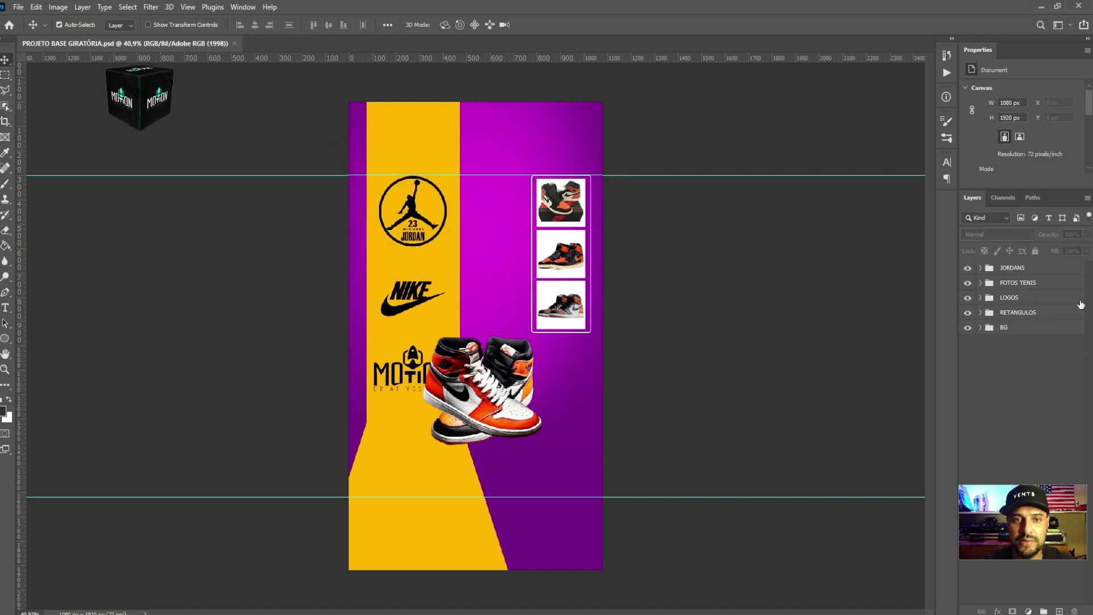
# Select the BG, RETANGULOS, LOGOS and JORDANS groups in turn, briefly expanding JORDANS
pyautogui.click(1019, 327)
pyautogui.click(1018, 313)
pyautogui.click(1019, 297)
pyautogui.click(1019, 267)
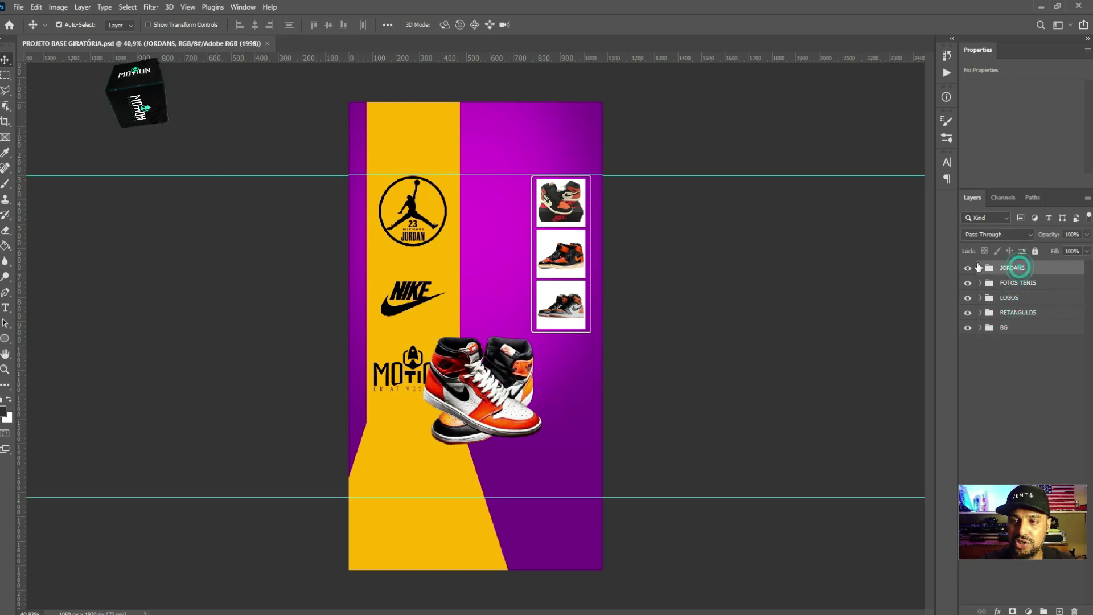
pyautogui.click(980, 268)
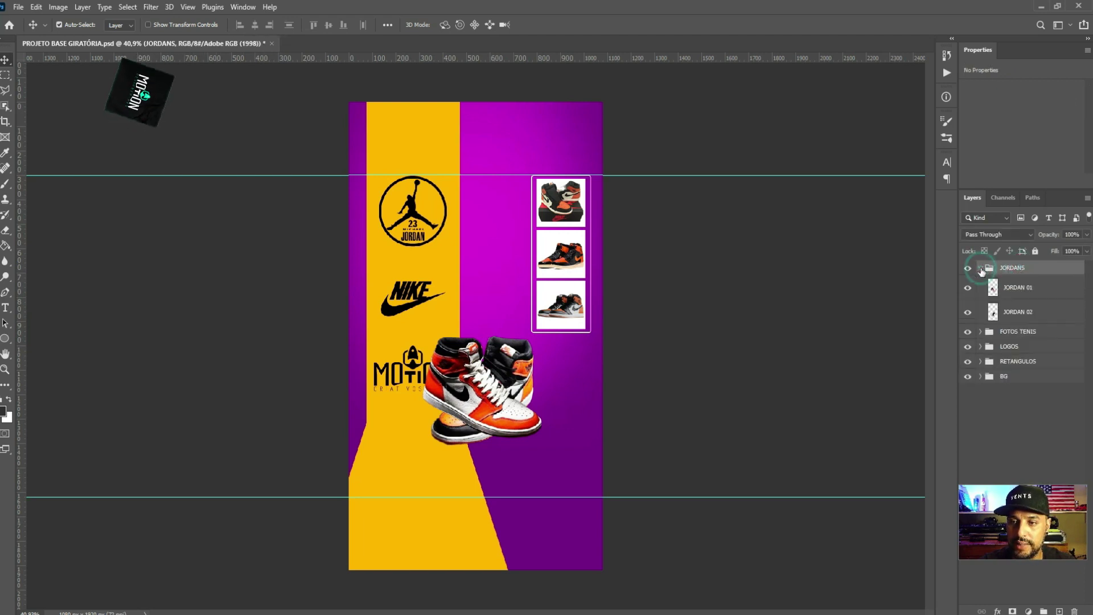
pyautogui.click(980, 268)
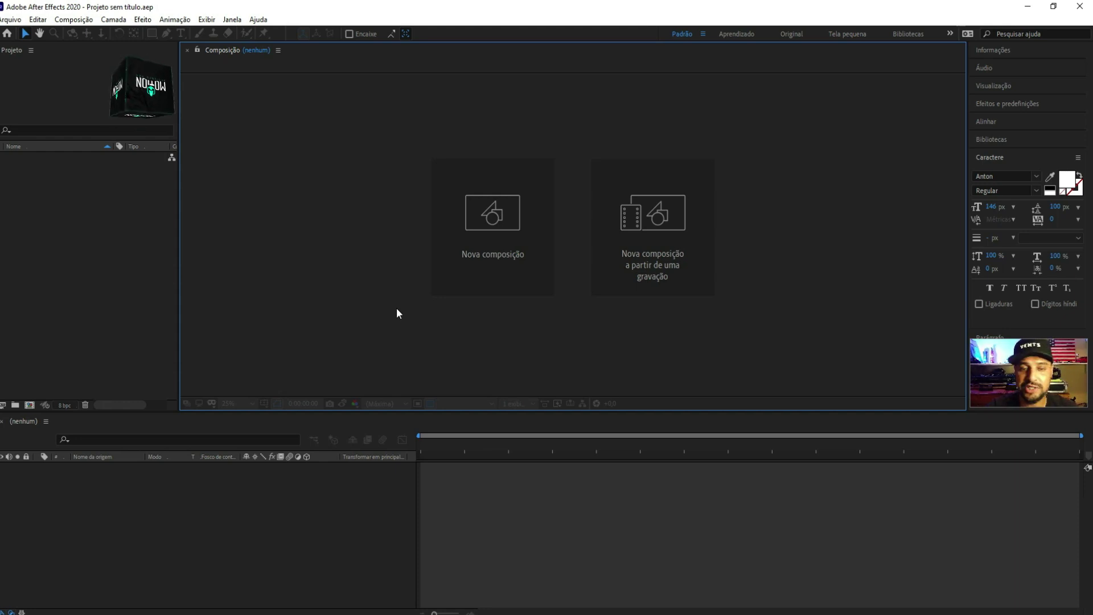
# Purge all memory and the 28,6 GB disk cache via Editar > Limpar
pyautogui.click(36, 20)
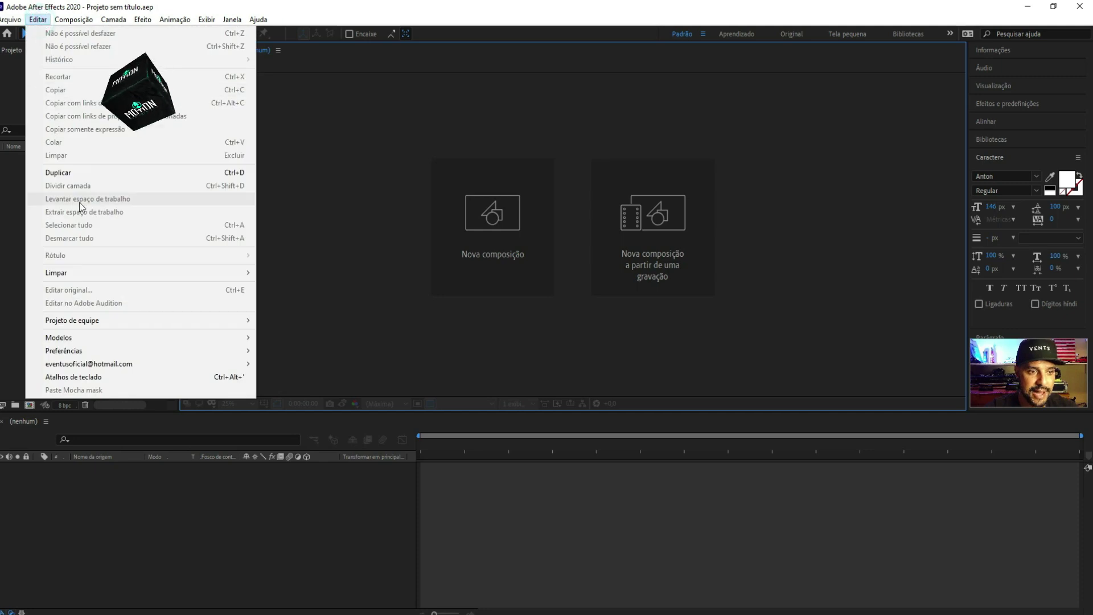
pyautogui.moveTo(114, 268)
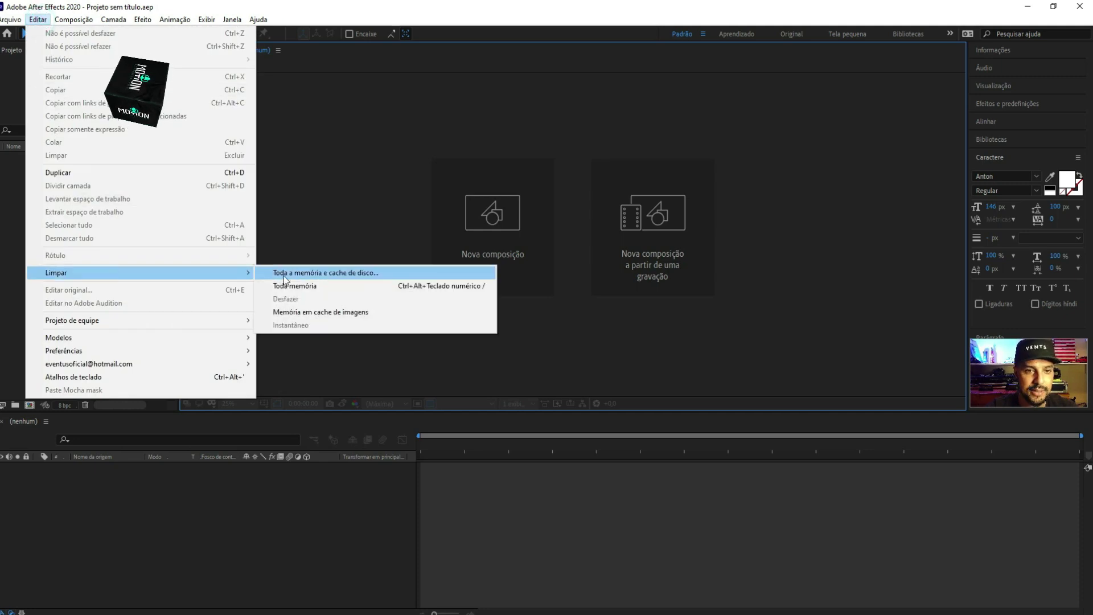
pyautogui.click(315, 277)
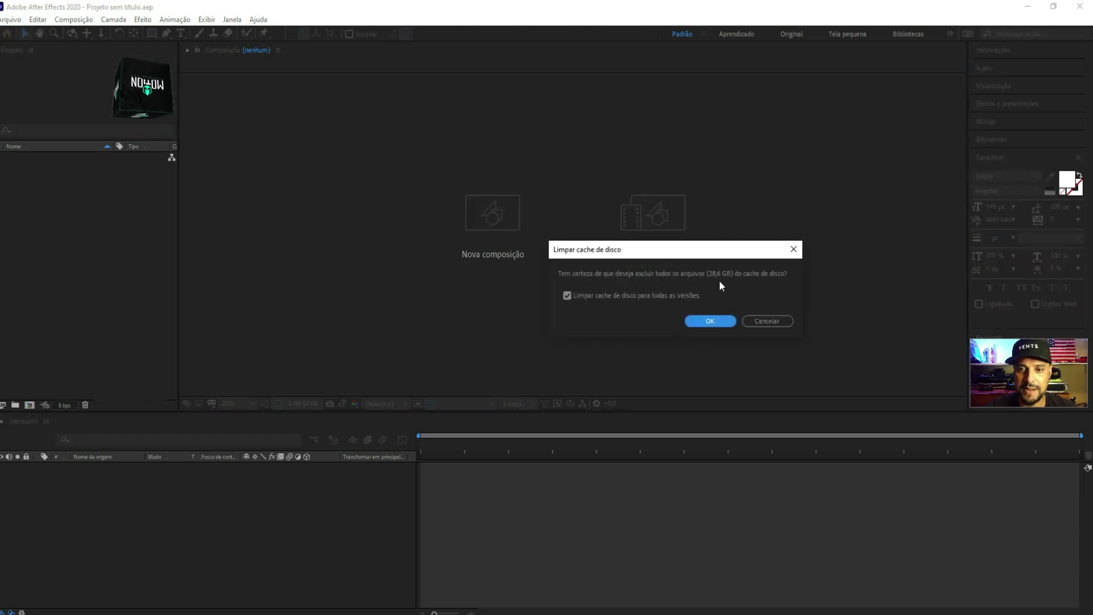
pyautogui.click(713, 321)
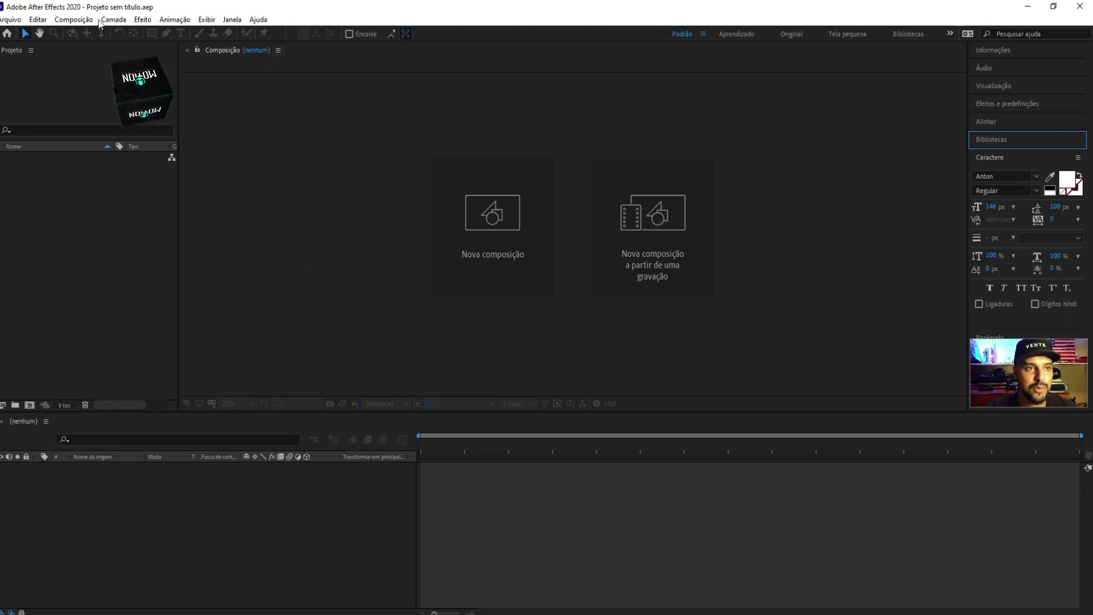
# Create Composição 1 at 1080 x 1920, 25 fps, with a 0:00:15:00 duration
pyautogui.click(544, 199)
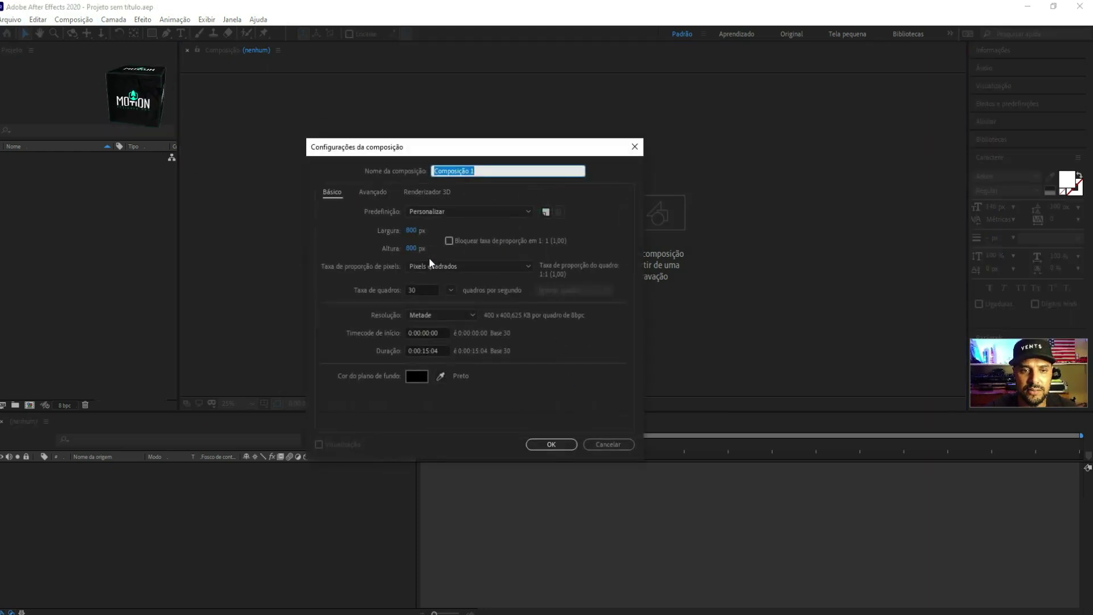
pyautogui.click(413, 231)
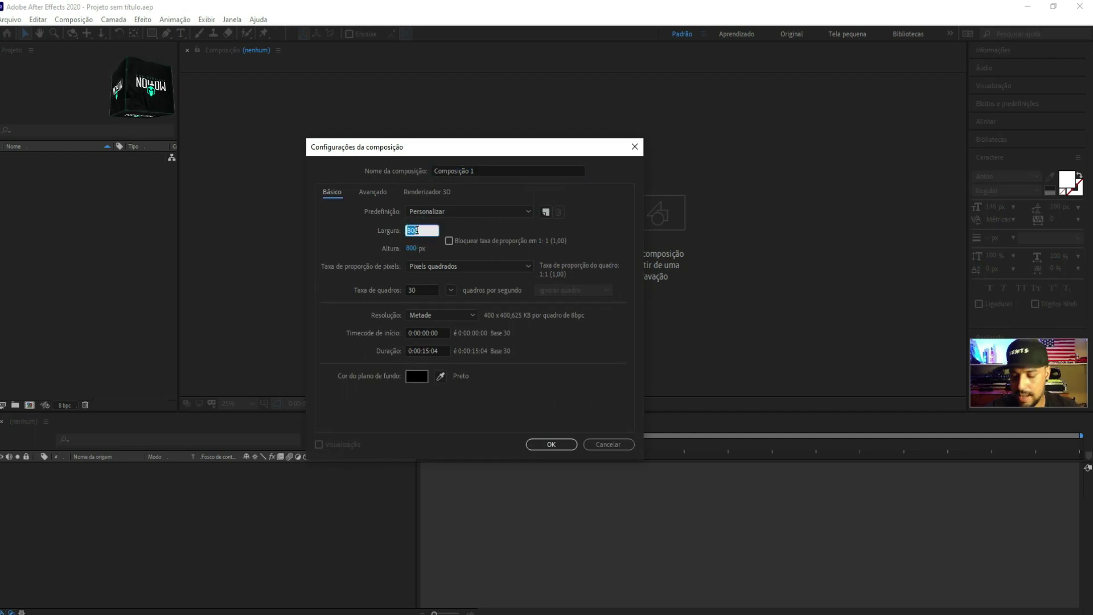
pyautogui.write('10820')
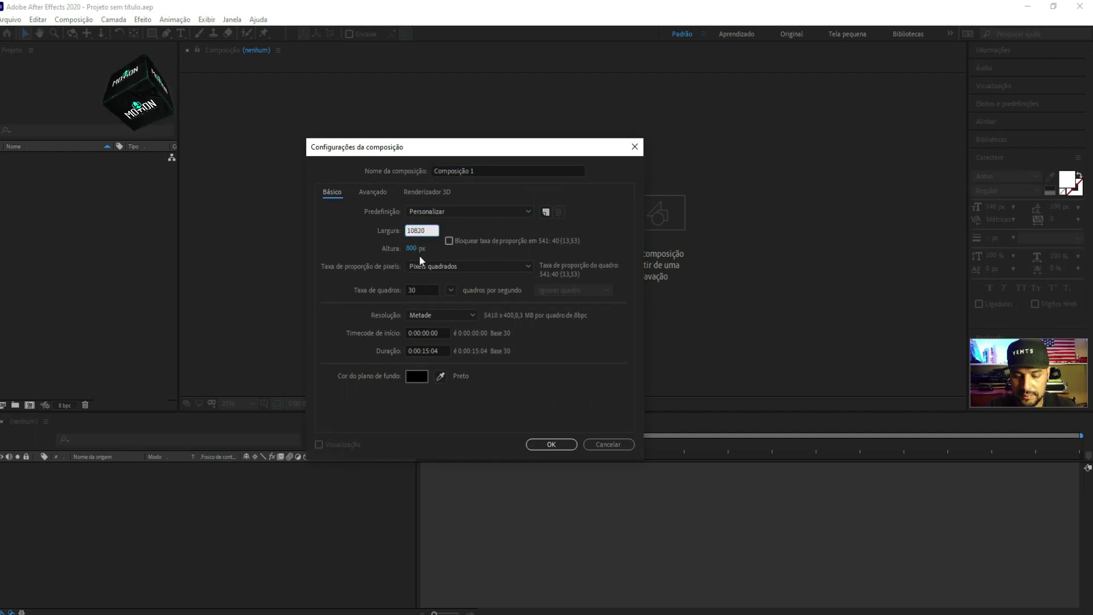
pyautogui.press('Left')
pyautogui.press('BackSpace')
pyautogui.press('Return')
pyautogui.click(410, 246)
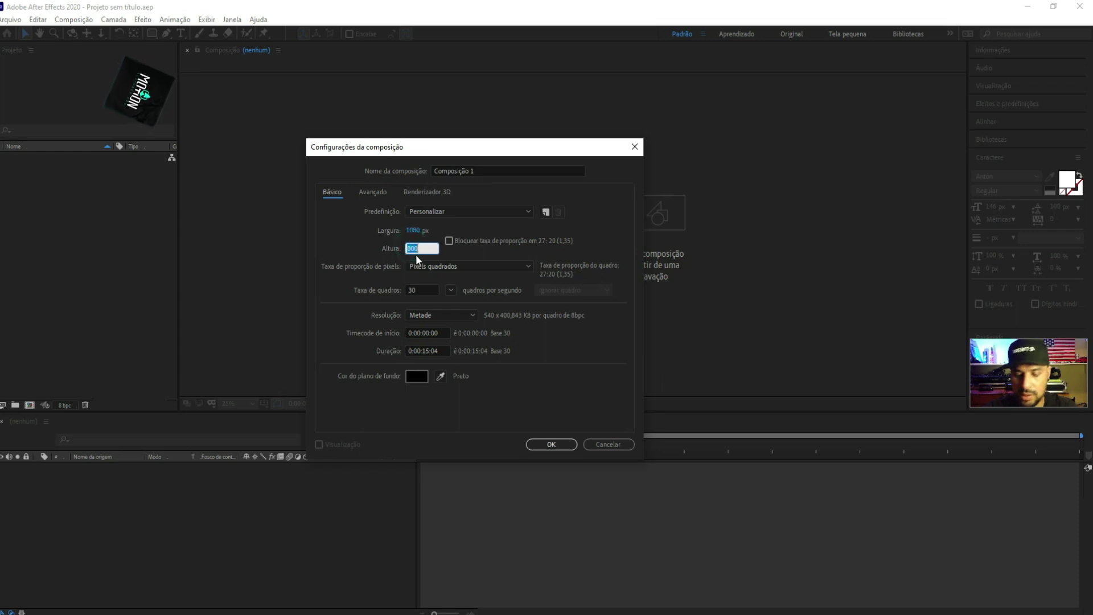
pyautogui.write('1920')
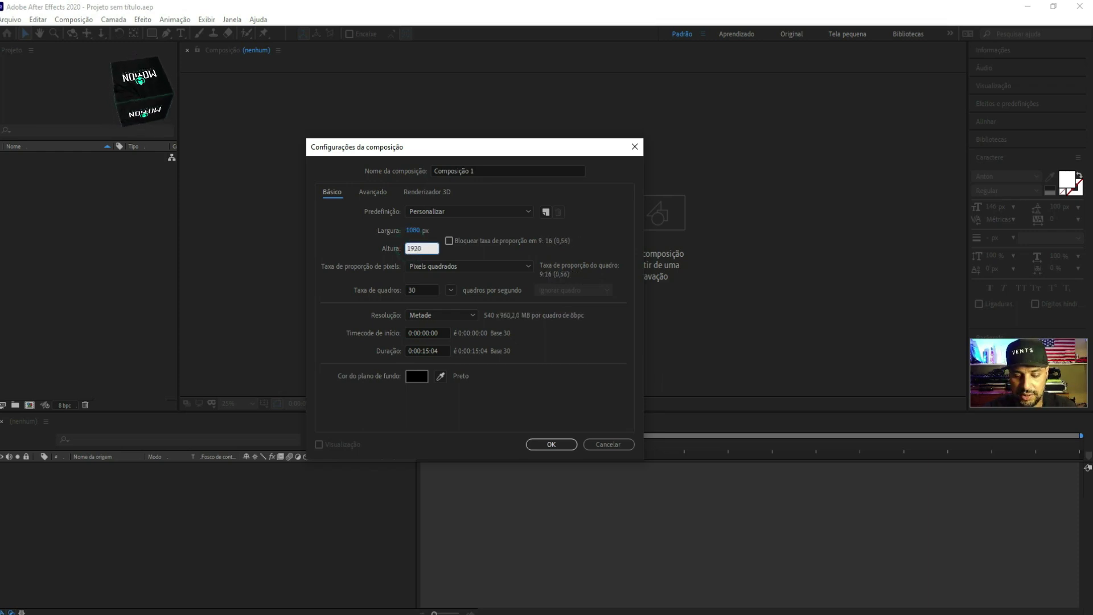
pyautogui.click(431, 289)
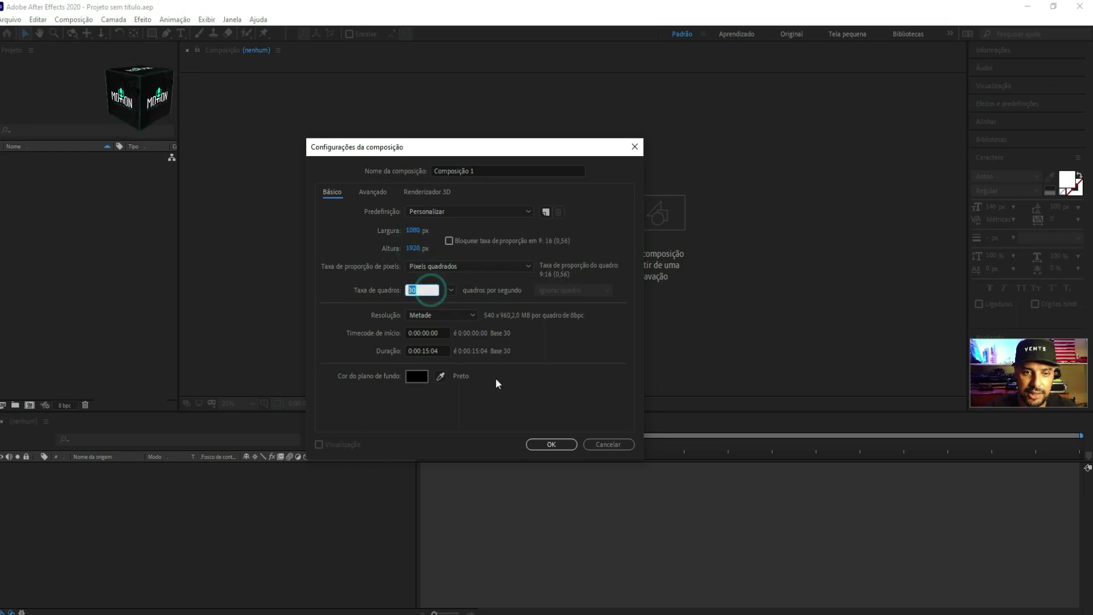
pyautogui.write('25')
pyautogui.click(446, 349)
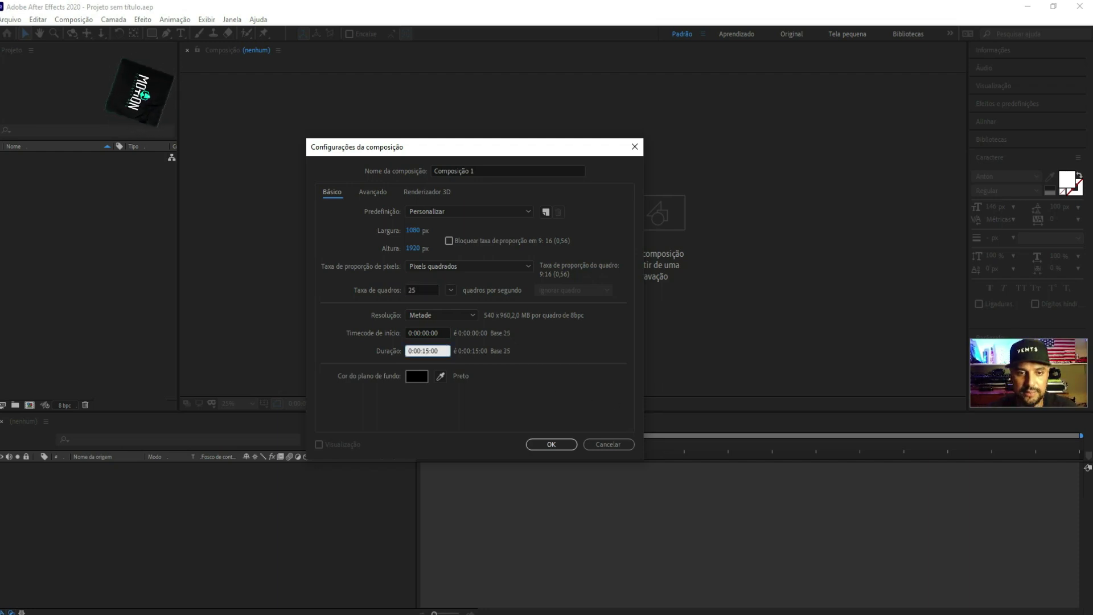
pyautogui.click(551, 444)
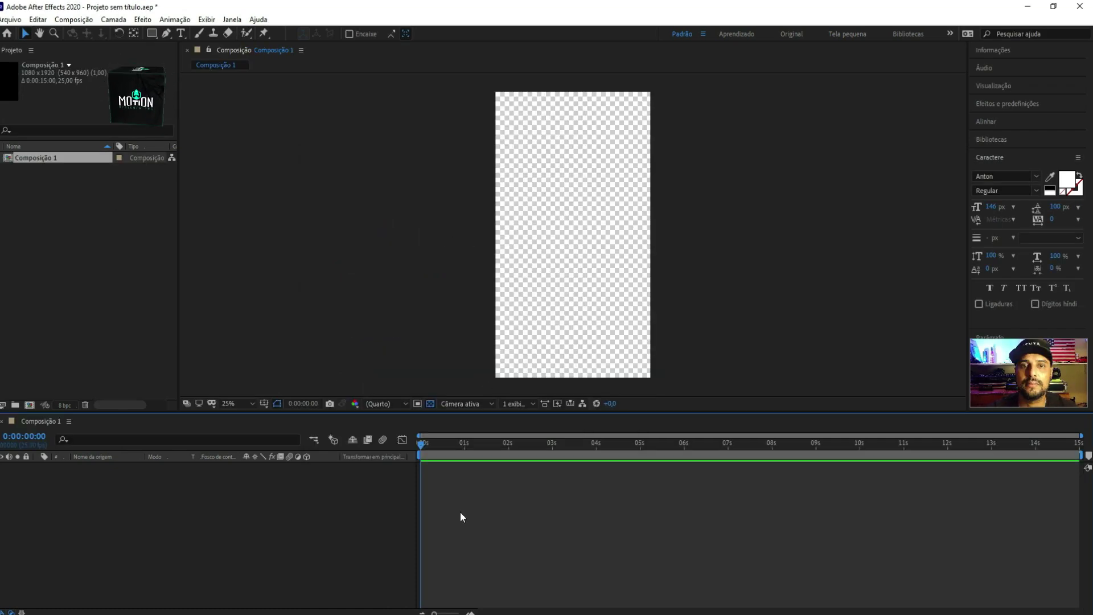
# Import PROJETO BASE GIRATÓRIA.psd from the desktop's ELEMENTOS AULA BASE GIRATÓRIA folder as a composition
pyautogui.press('super+e')
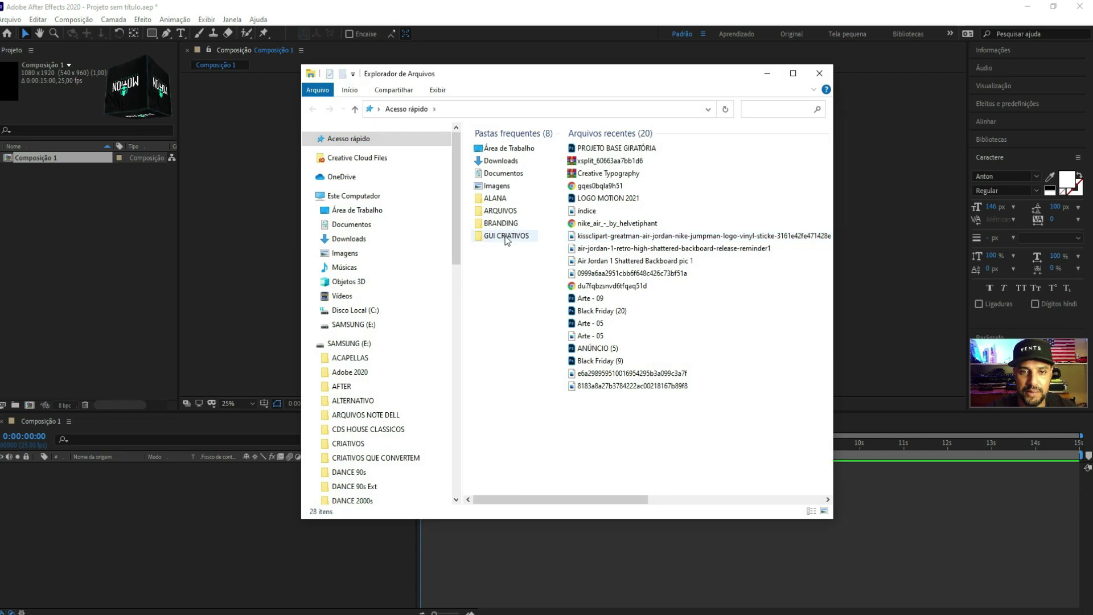
pyautogui.click(370, 212)
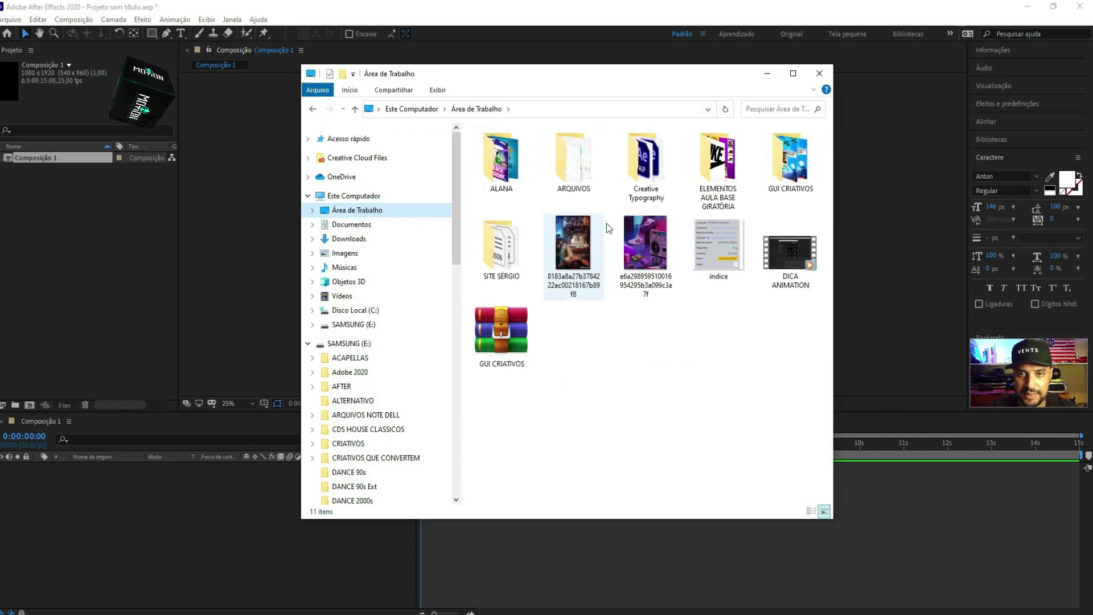
pyautogui.doubleClick(719, 173)
pyautogui.moveTo(715, 273)
pyautogui.mouseDown()
pyautogui.moveTo(29, 270)
pyautogui.moveTo(71, 253)
pyautogui.mouseUp()
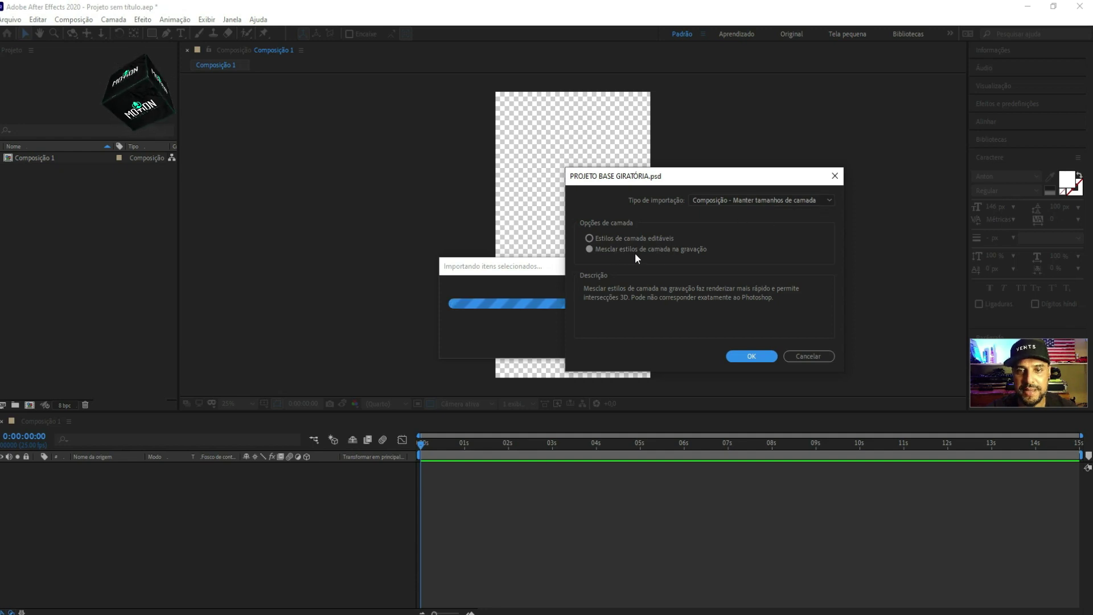
pyautogui.click(751, 357)
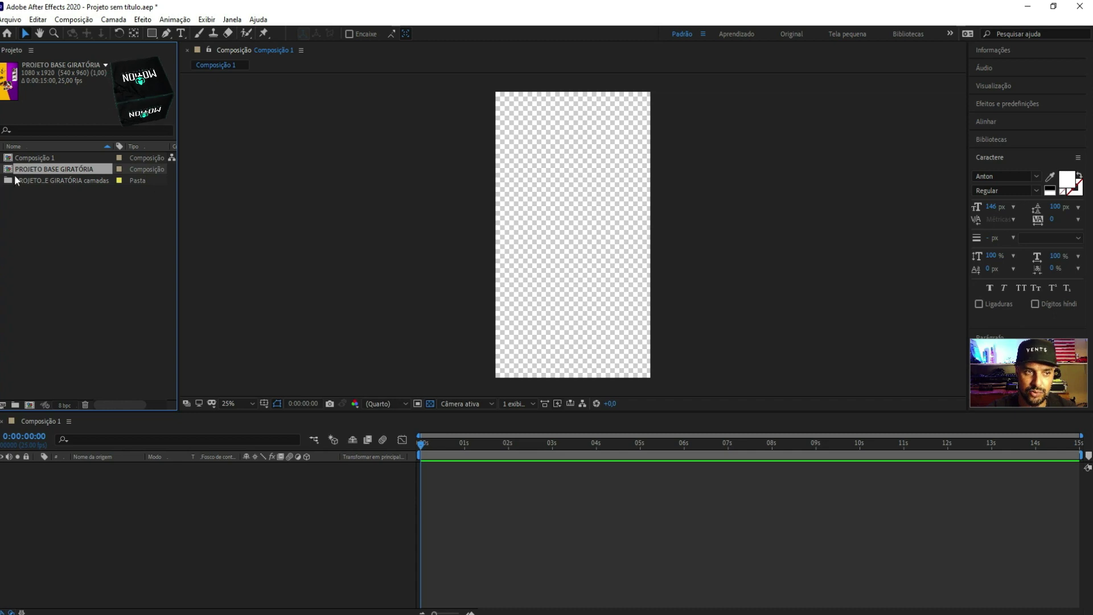
# Open the PROJETO BASE GIRATÓRIA composition and preview it by playing and scrubbing the timeline
pyautogui.doubleClick(68, 169)
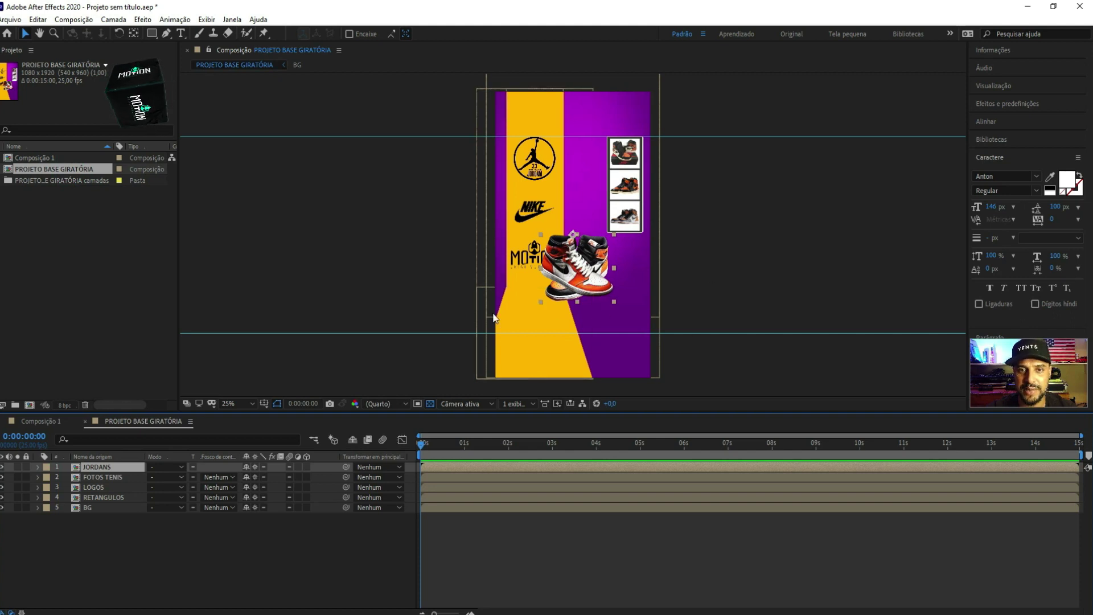
pyautogui.press('space')
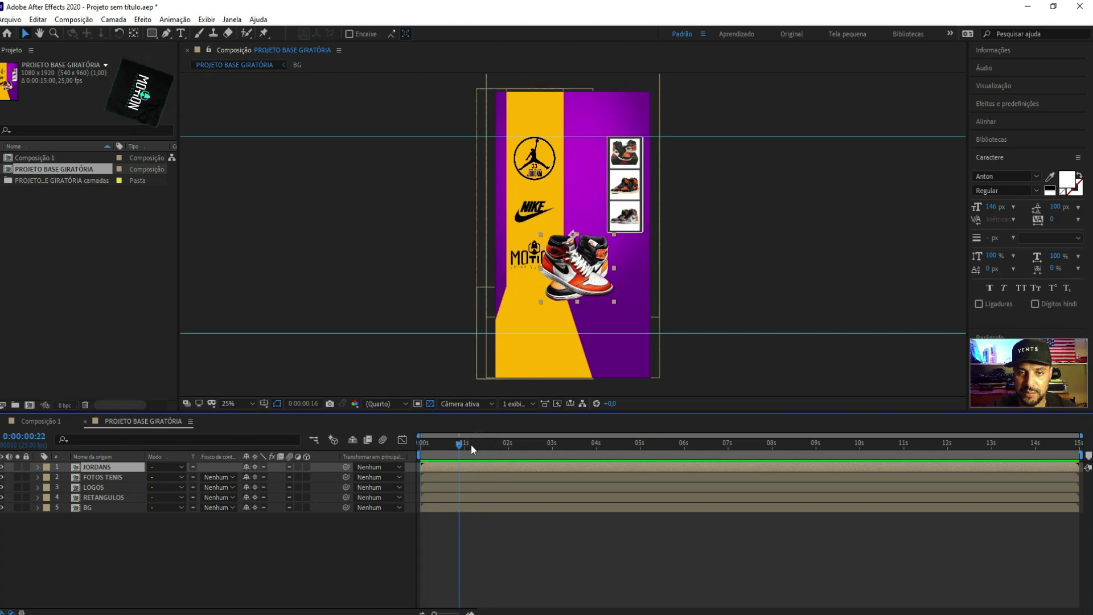
pyautogui.moveTo(508, 447); pyautogui.dragTo(1005, 466)
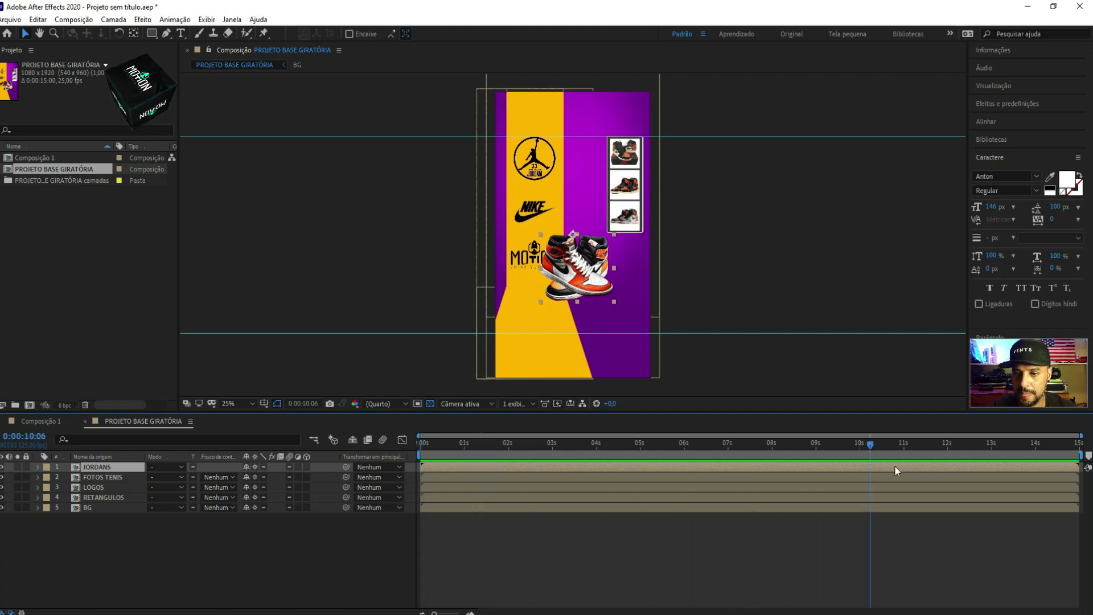
pyautogui.moveTo(870, 456); pyautogui.dragTo(408, 455)
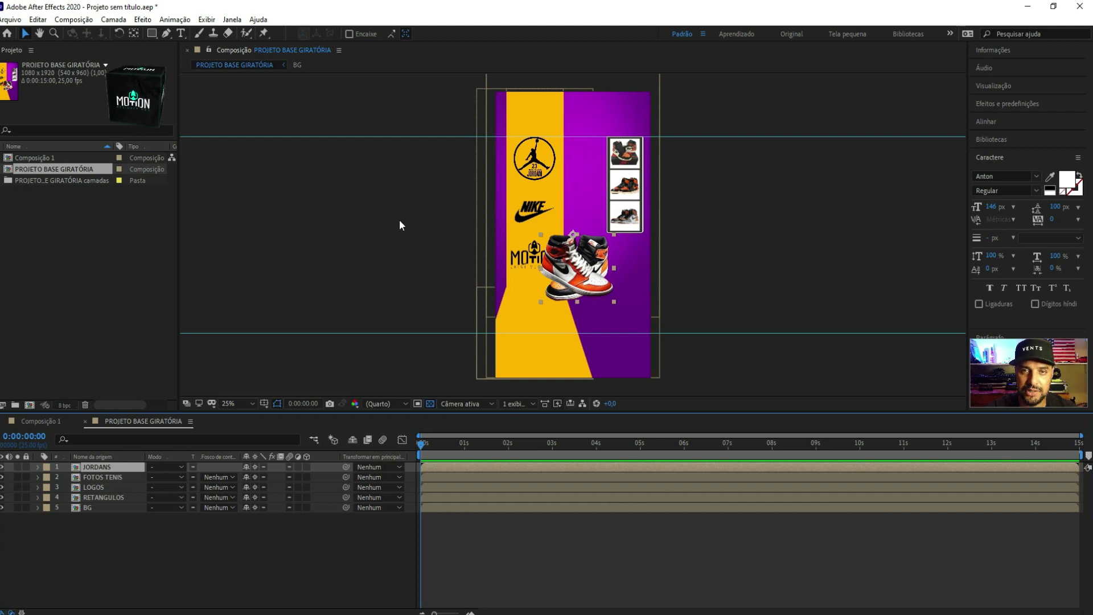
# Restore the sneaker layer selection and turn on rulers with Ctrl+R
pyautogui.click(232, 284)
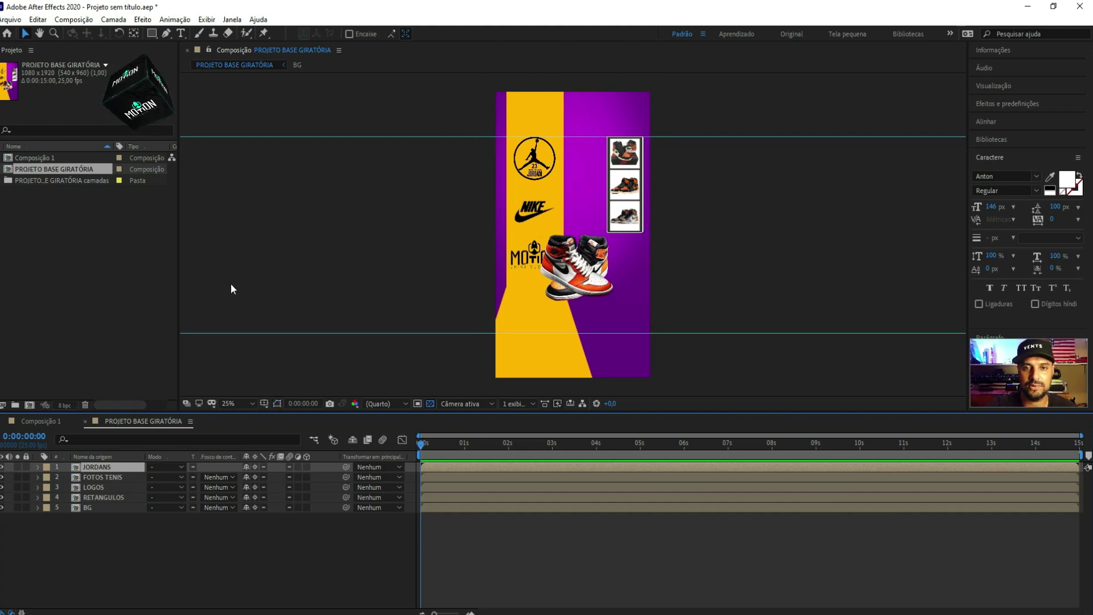
pyautogui.hotkey('ctrl', 'z')
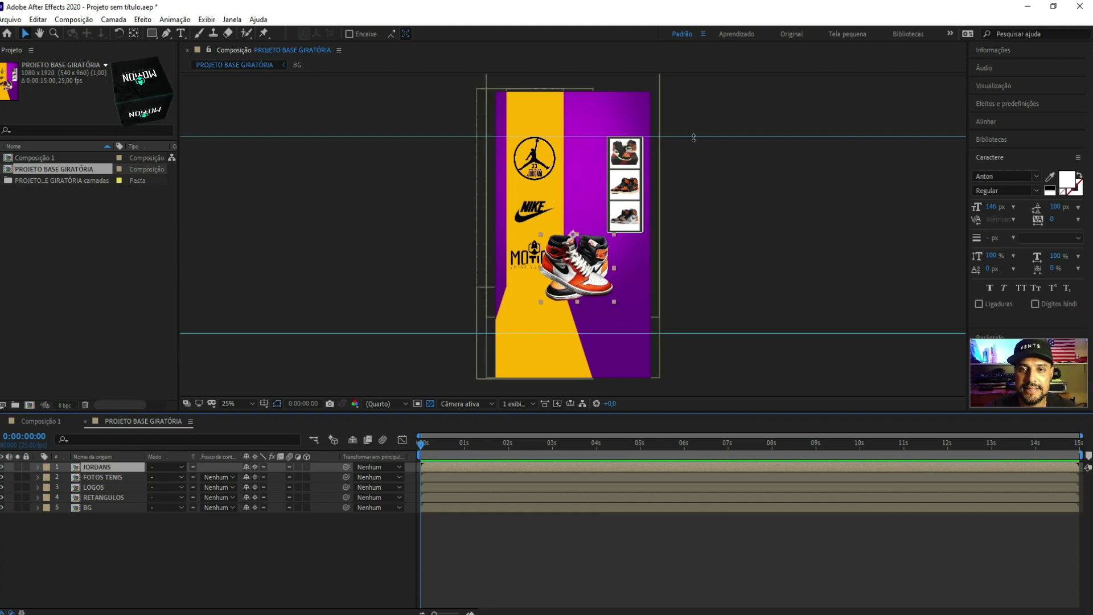
pyautogui.hotkey('ctrl', 'r')
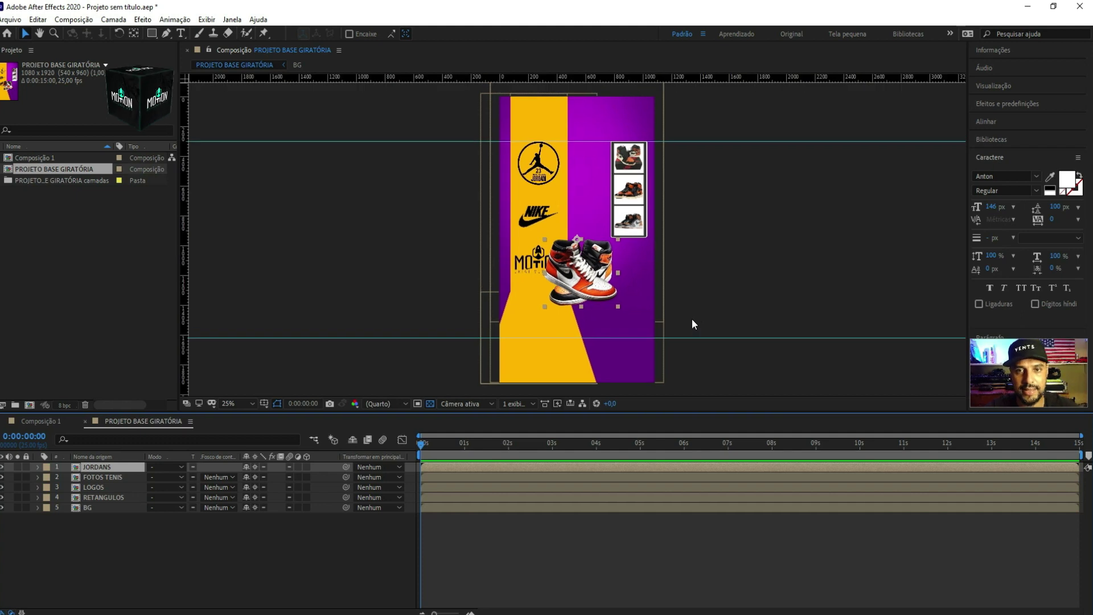
pyautogui.moveTo(720, 77); pyautogui.dragTo(715, 74)
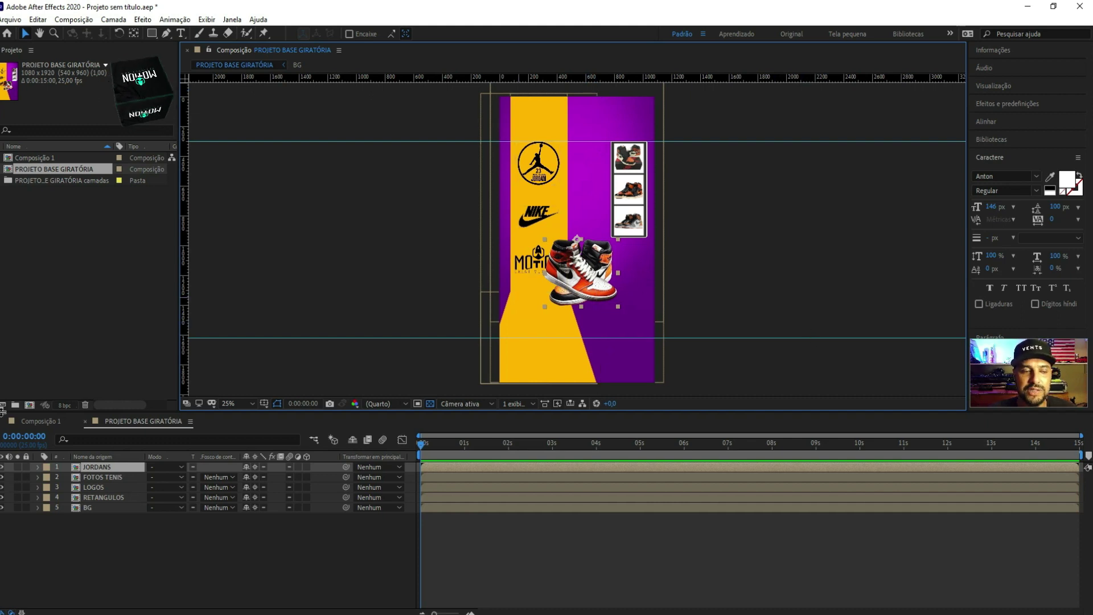
# Hide the JORDANS, FOTOS TENIS and LOGOS layers and zoom in on the yellow and purple background
pyautogui.click(1, 467)
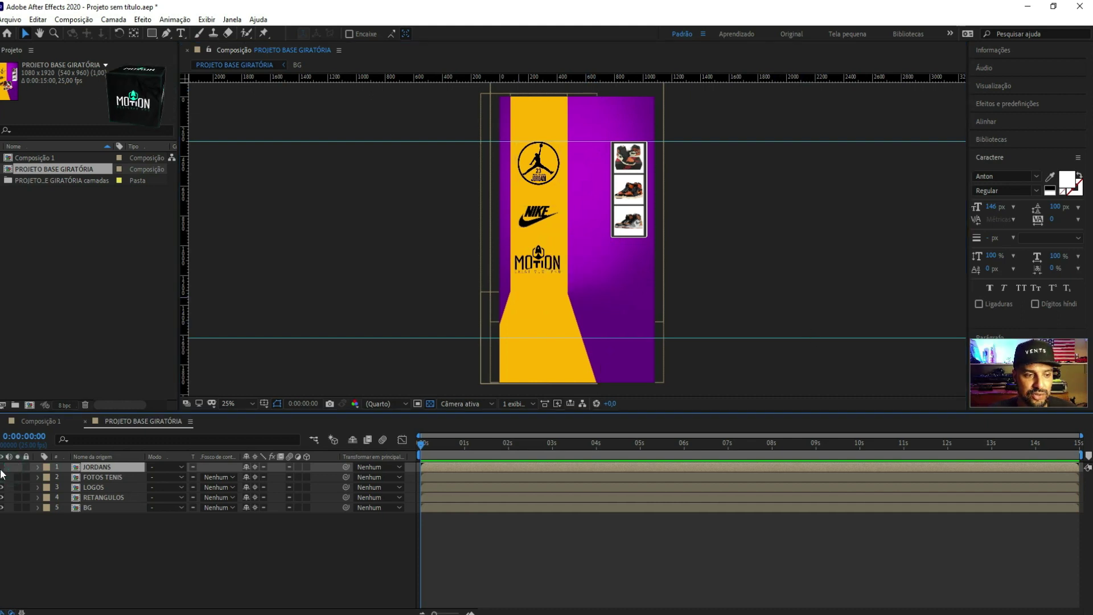
pyautogui.click(2, 477)
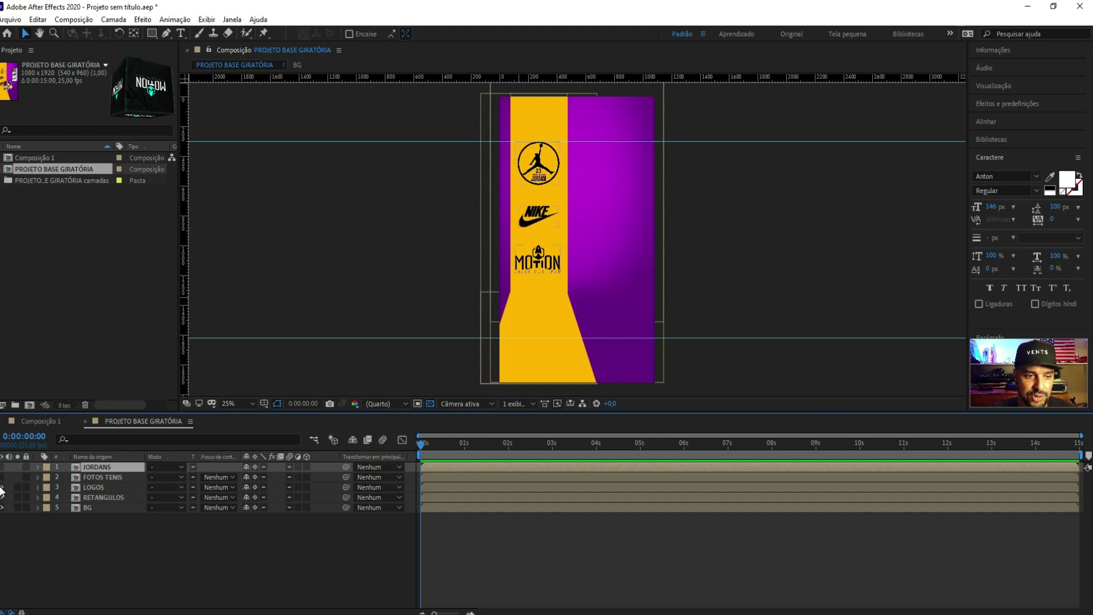
pyautogui.click(2, 487)
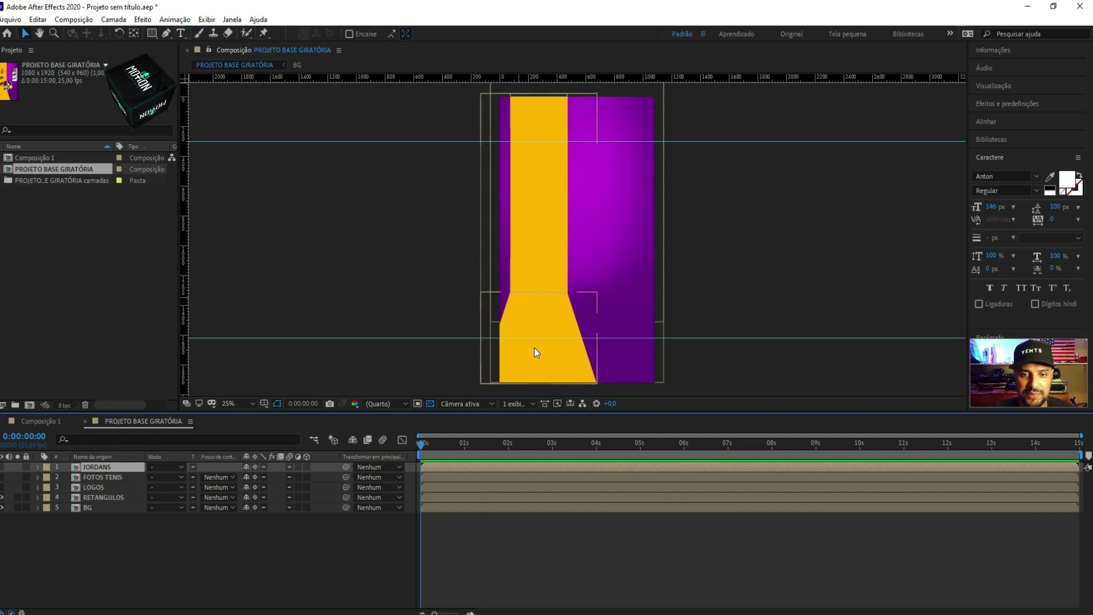
pyautogui.scroll(2, 545, 315)
pyautogui.moveTo(546, 316)
pyautogui.mouseDown()
pyautogui.moveTo(571, 183)
pyautogui.moveTo(565, 203)
pyautogui.mouseUp()
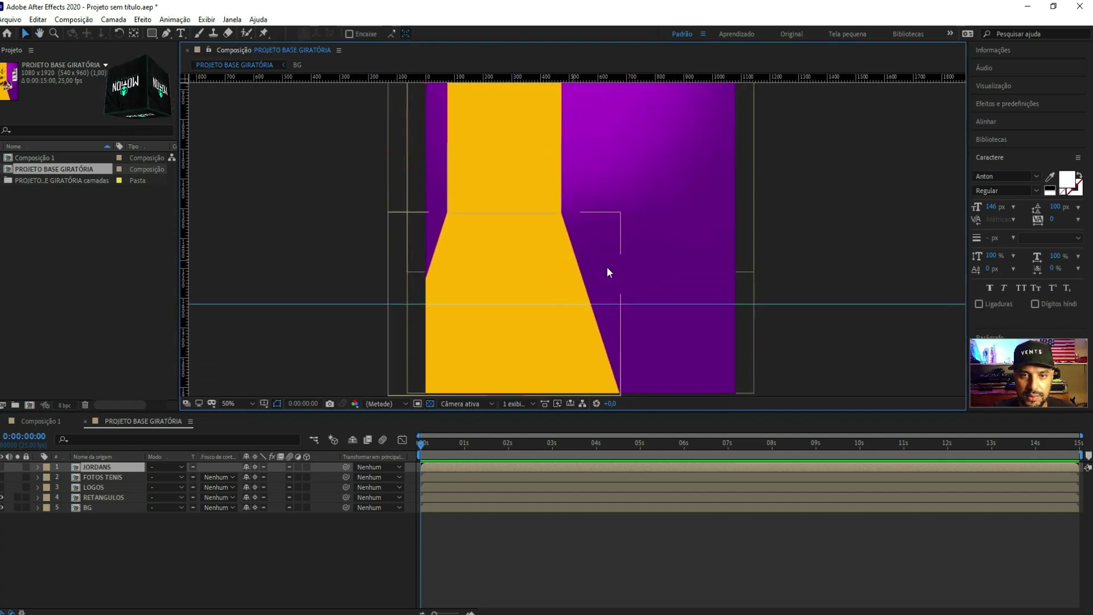
# Create a new horizontal text layer on the yellow stripe with a smaller font and select its MOTION JORDAN line
pyautogui.click(180, 34)
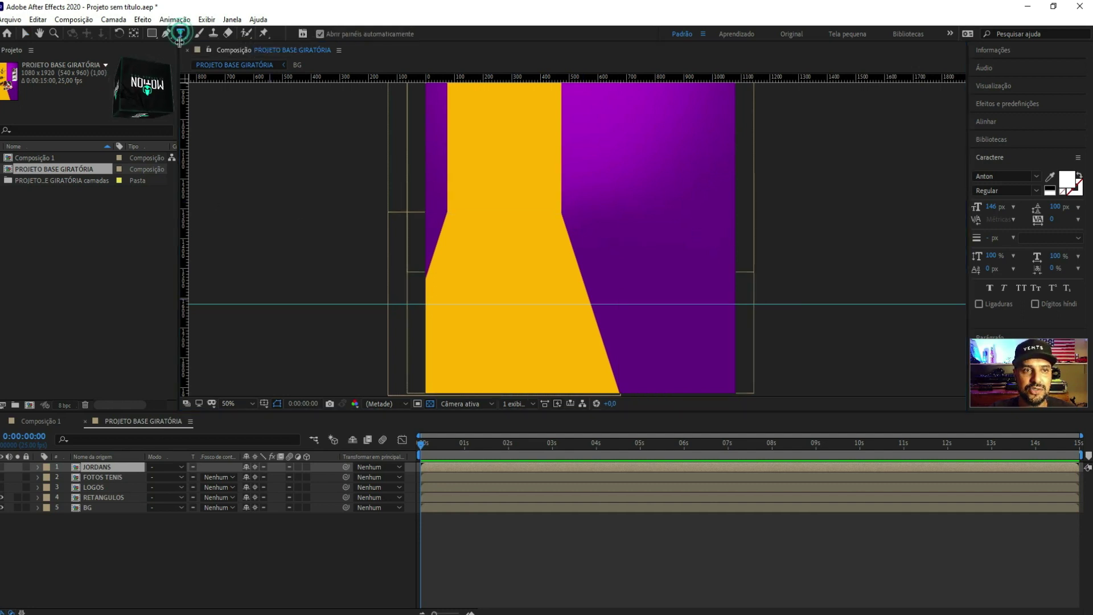
pyautogui.click(487, 240)
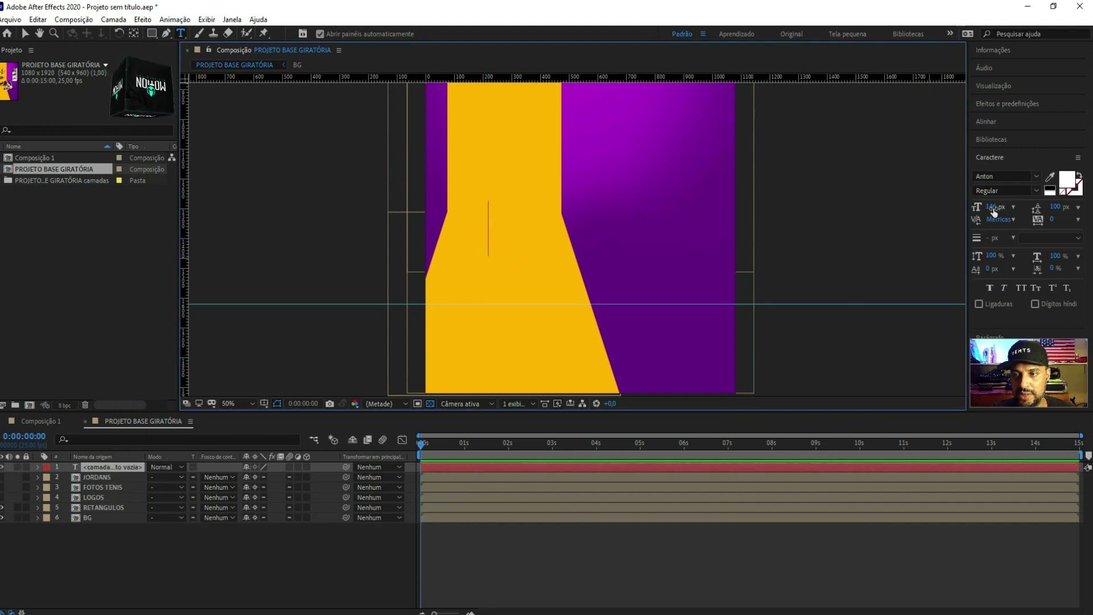
pyautogui.moveTo(990, 208); pyautogui.dragTo(919, 216)
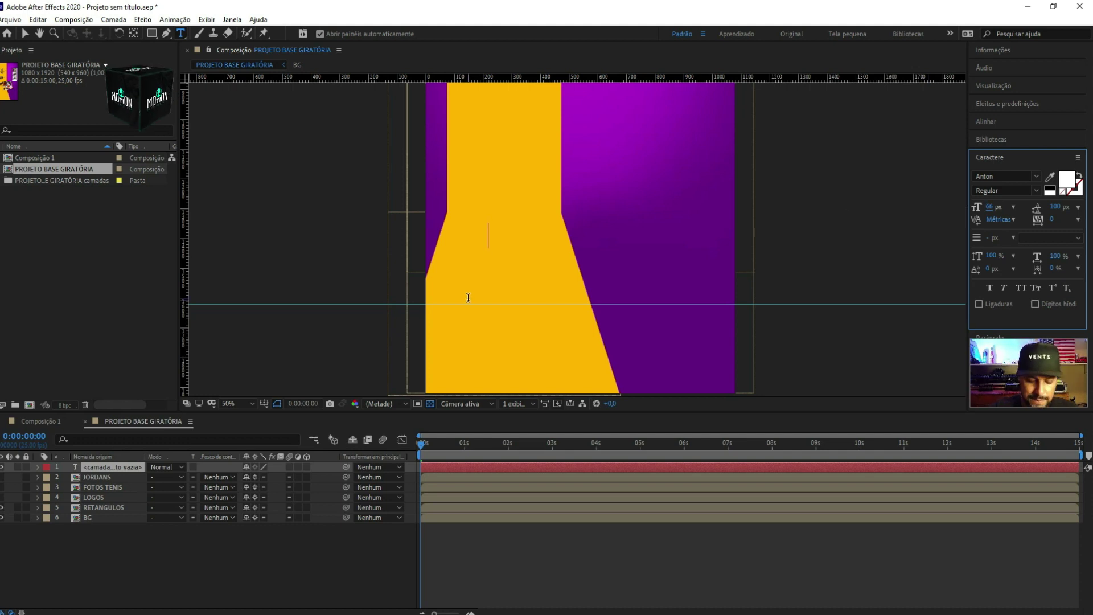
pyautogui.write('mo')
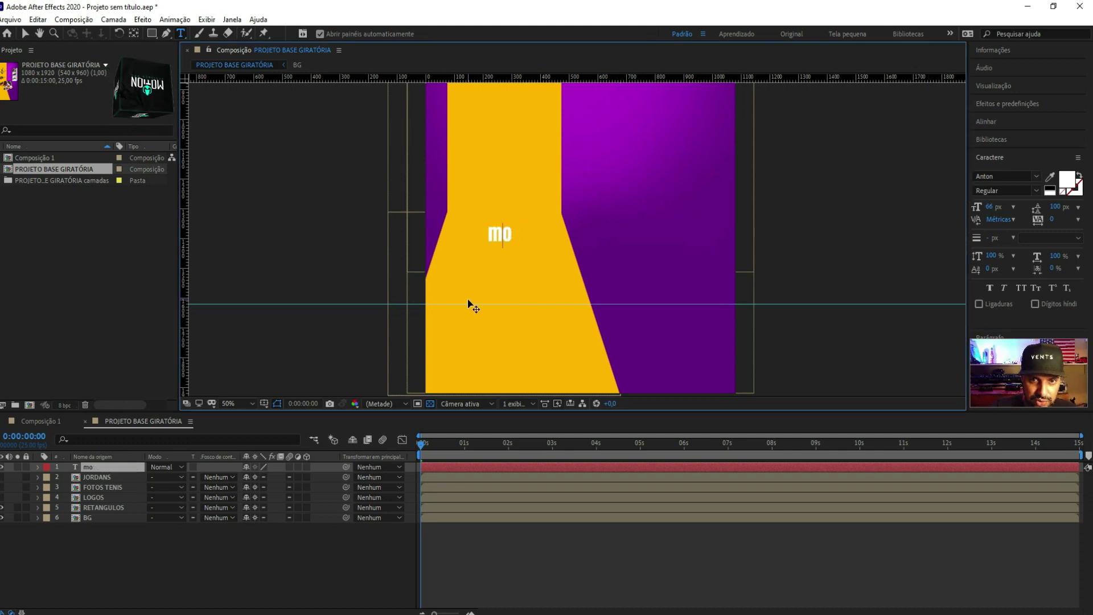
pyautogui.press('BackSpace')
pyautogui.press('BackSpace')
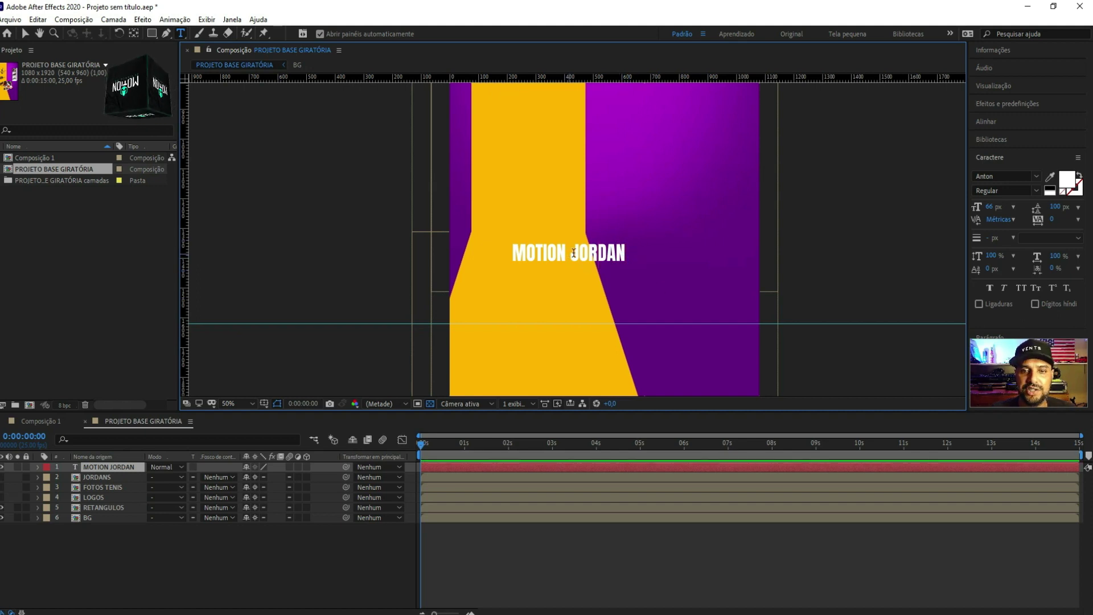
pyautogui.tripleClick(595, 253)
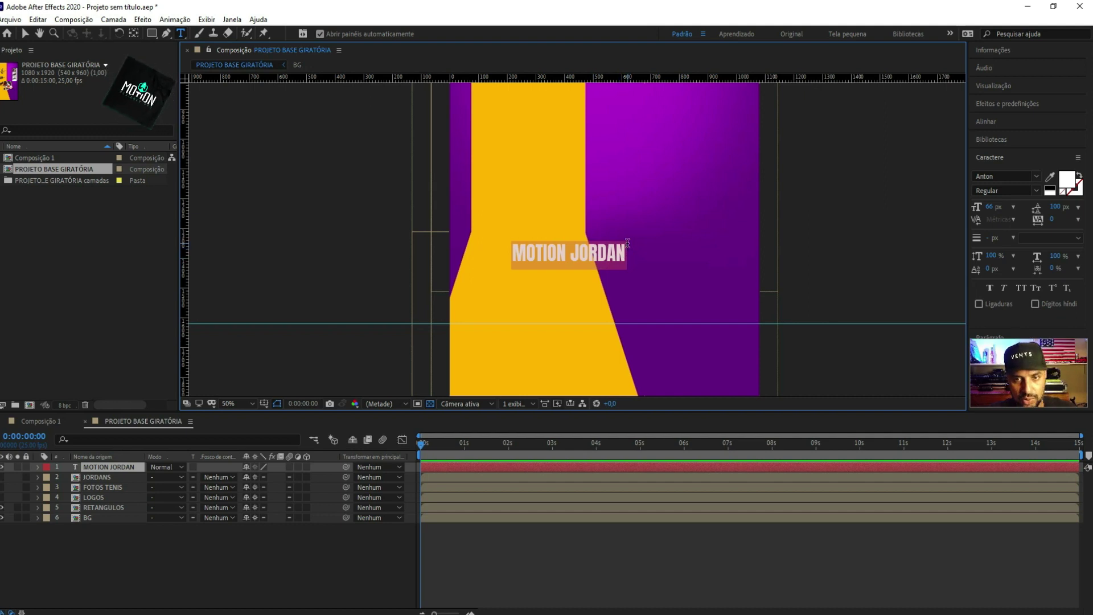
# Paste the text to repeat MOTION JORDAN three times on one line
pyautogui.click(631, 252)
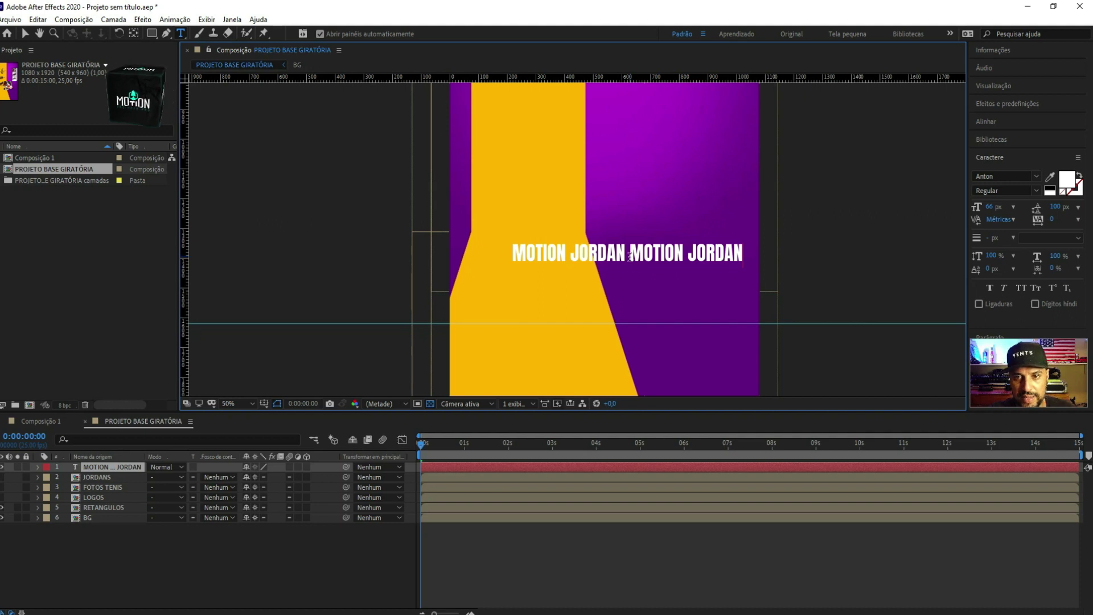
pyautogui.click(757, 265)
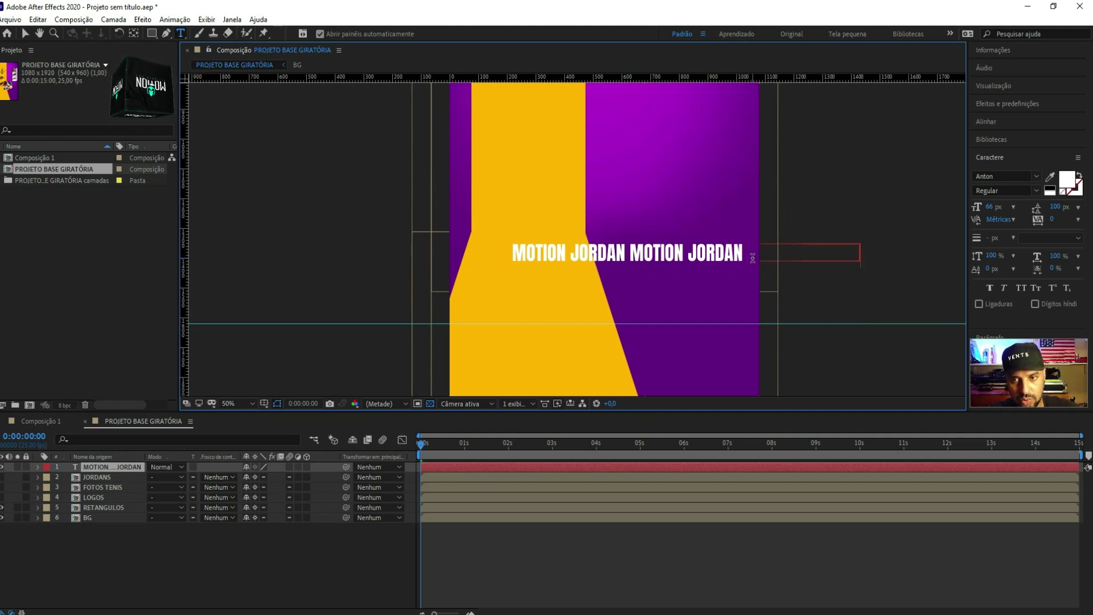
pyautogui.write('M')
pyautogui.click(24, 35)
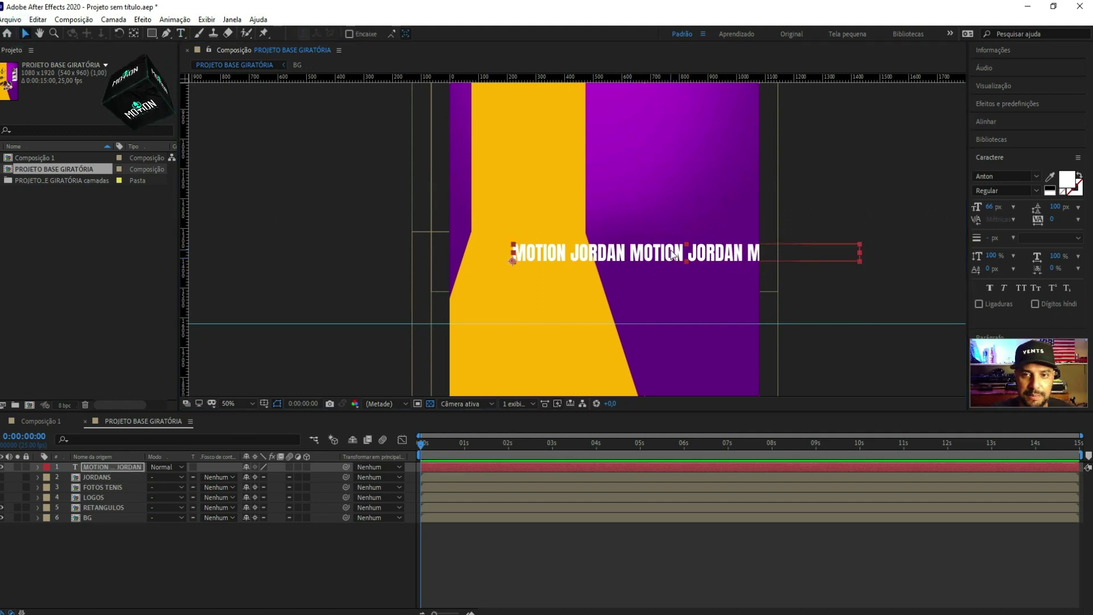
# Scale the repeated text layer to 65% and shift it left across the poster's middle
pyautogui.moveTo(676, 256); pyautogui.dragTo(620, 266)
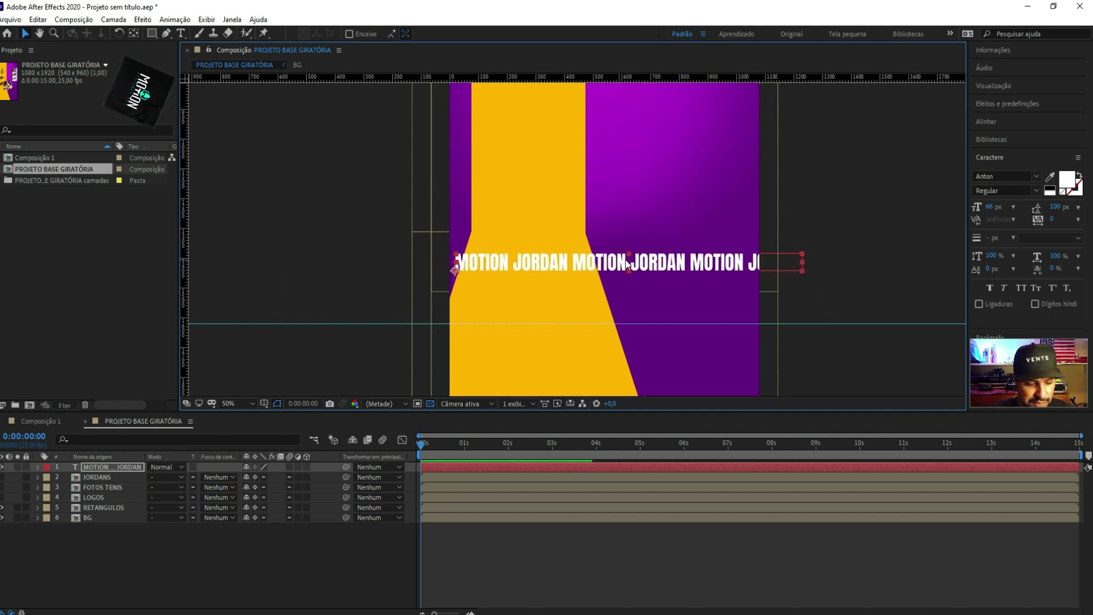
pyautogui.press('s')
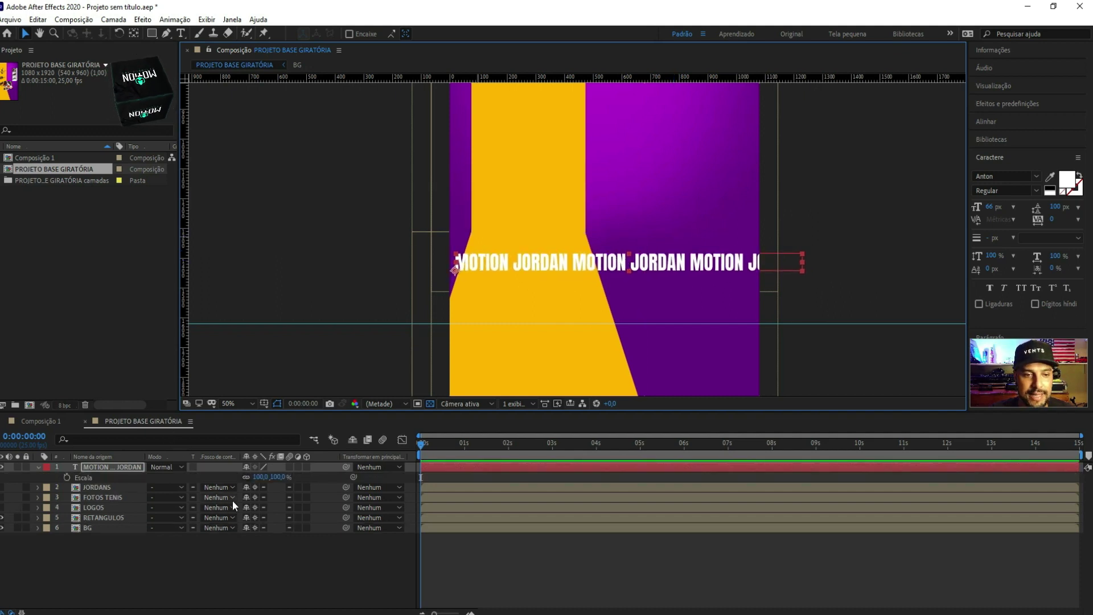
pyautogui.moveTo(274, 477); pyautogui.dragTo(265, 484)
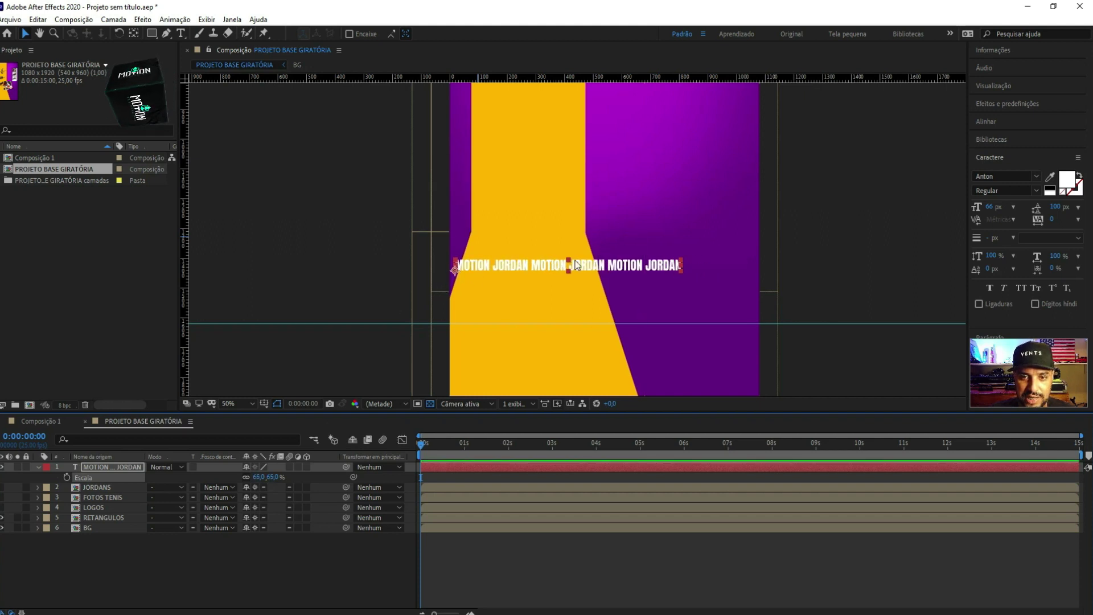
pyautogui.press('s')
pyautogui.moveTo(570, 267); pyautogui.dragTo(596, 262)
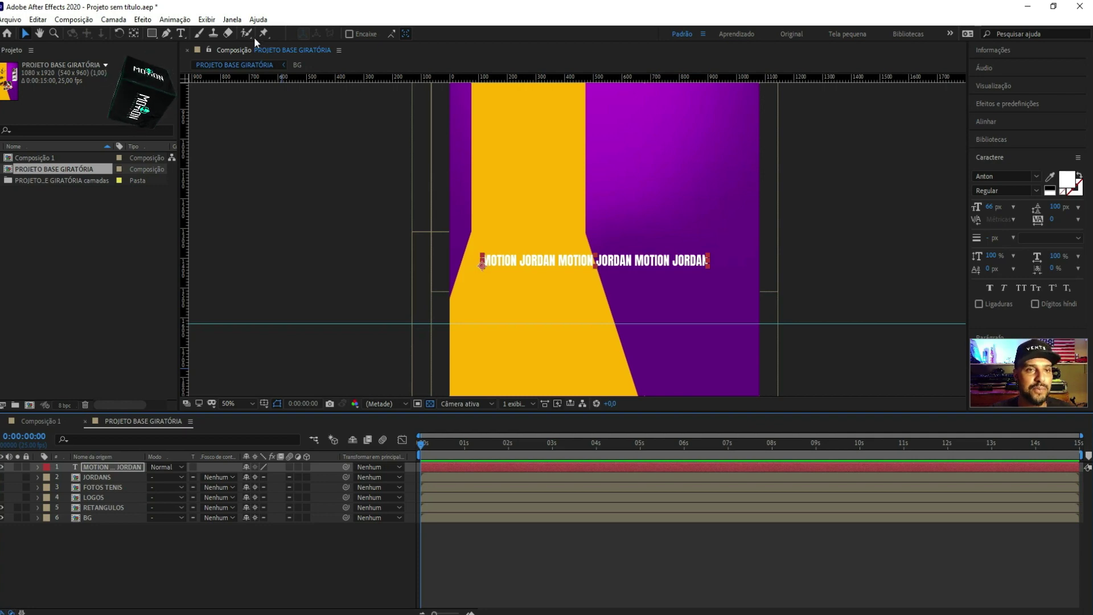
# Open Animation Composer 3 from the Window menu as a floating, taller window
pyautogui.click(232, 19)
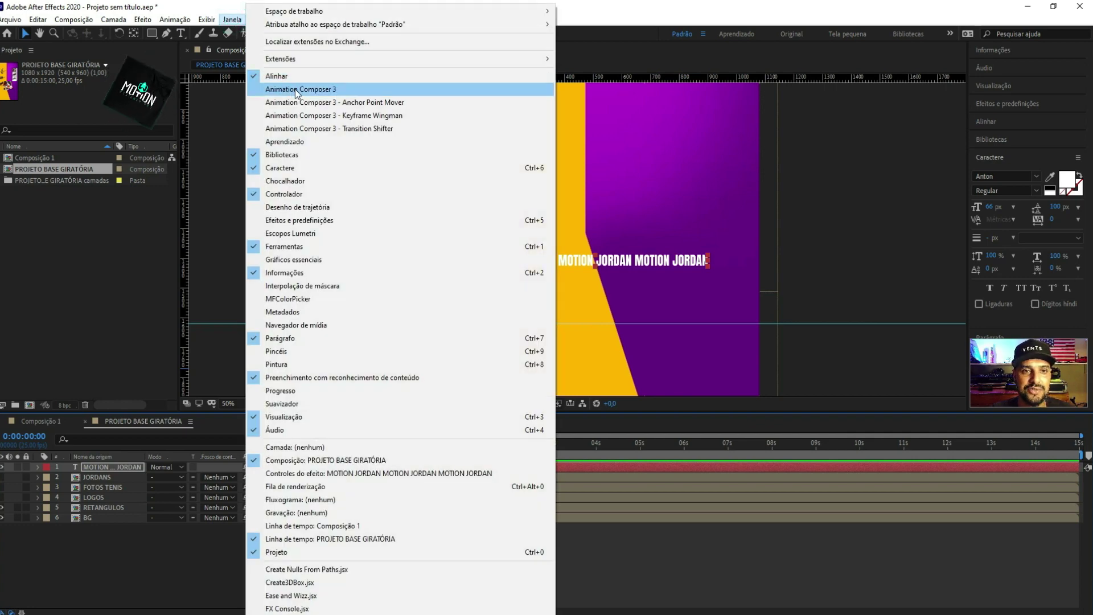
pyautogui.click(296, 91)
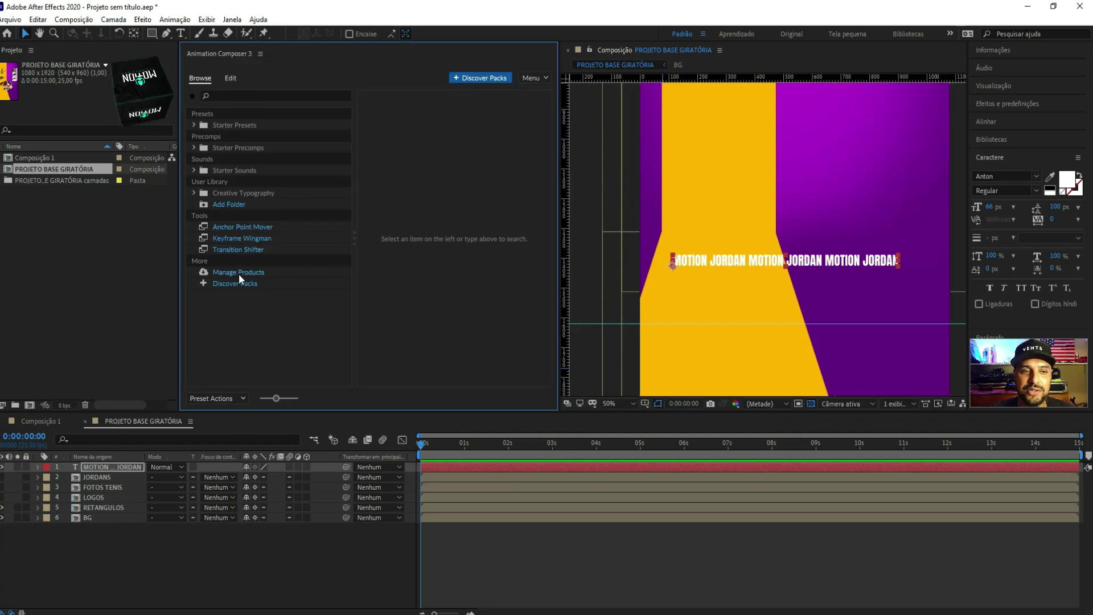
pyautogui.click(260, 53)
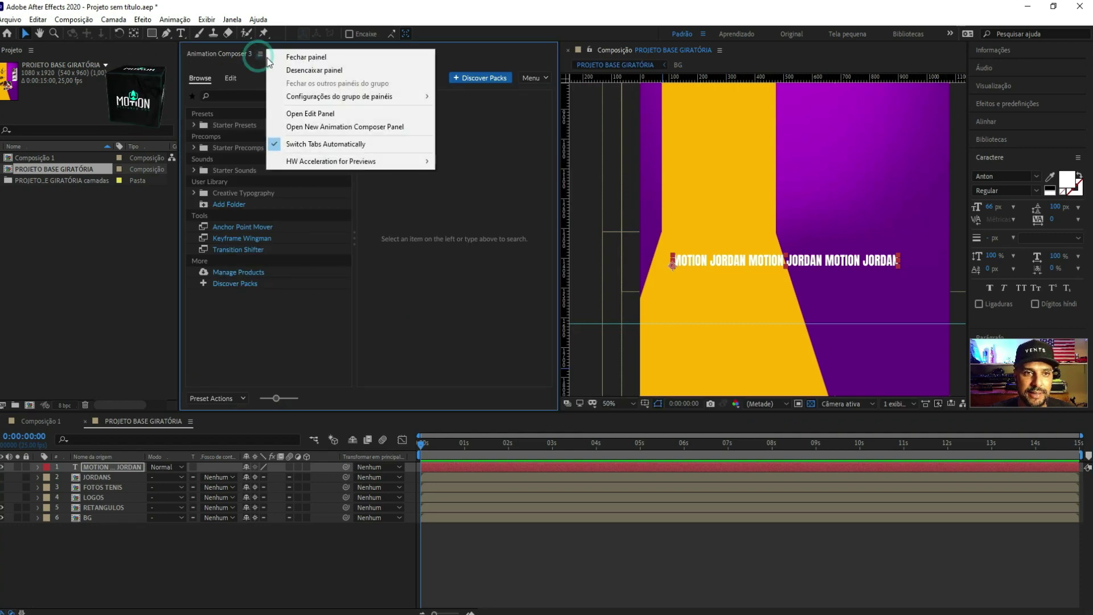
pyautogui.click(307, 64)
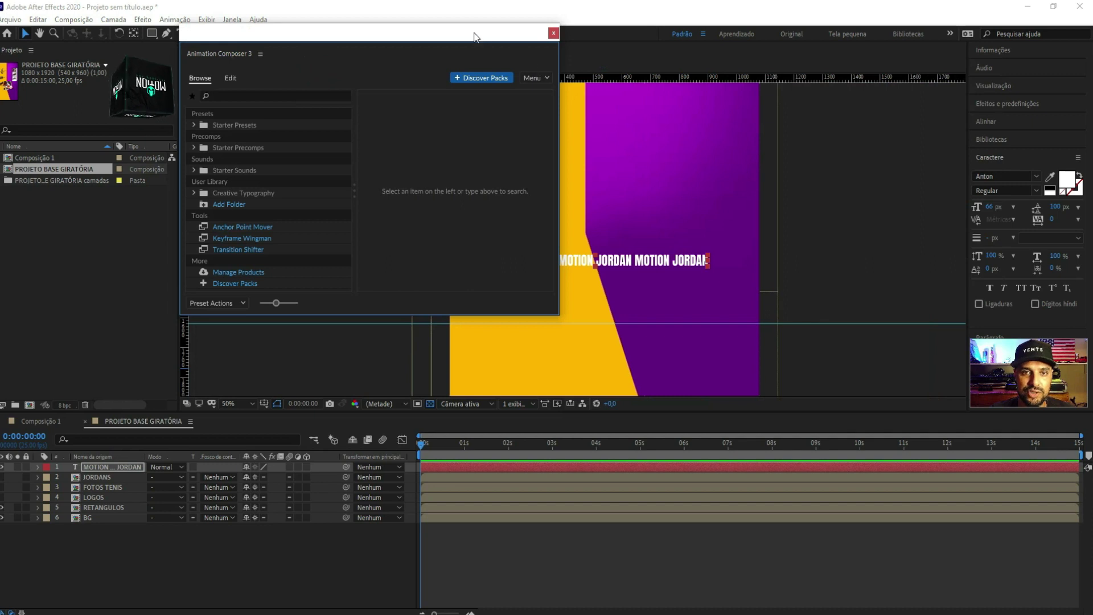
pyautogui.moveTo(535, 33); pyautogui.dragTo(455, 71)
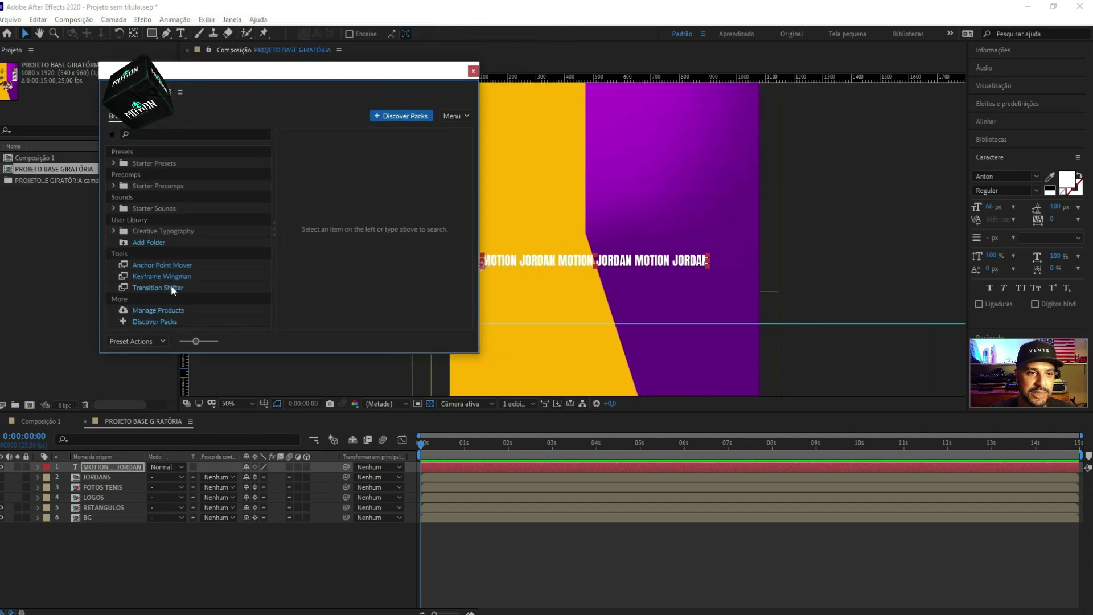
pyautogui.moveTo(210, 353); pyautogui.dragTo(210, 424)
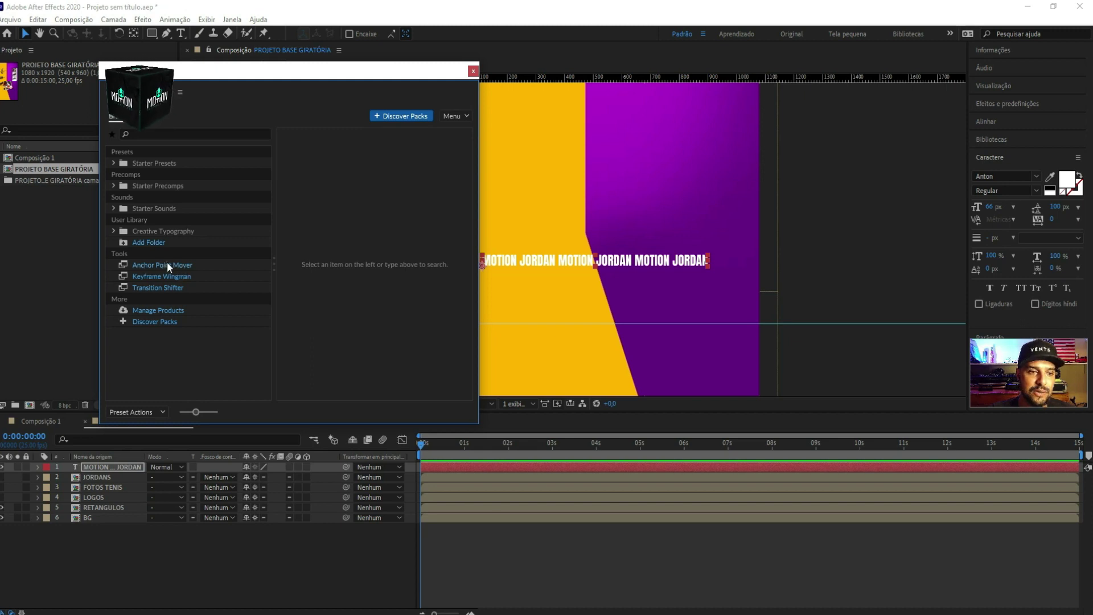
# Launch Anchor Point Mover, close Animation Composer, and undock the Anchor Point Mover panel
pyautogui.click(167, 263)
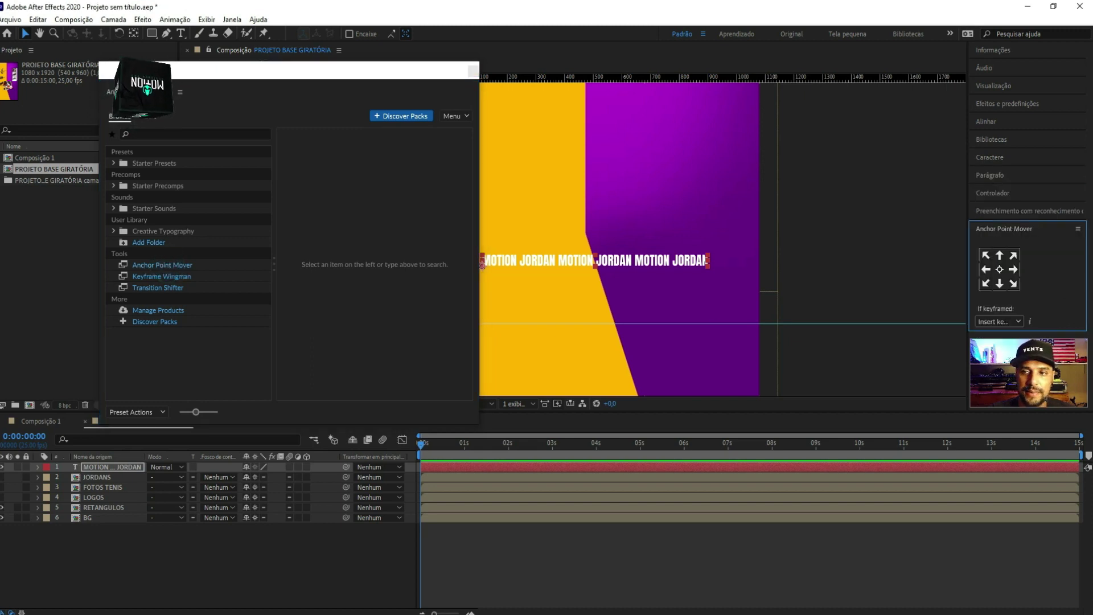
pyautogui.click(473, 70)
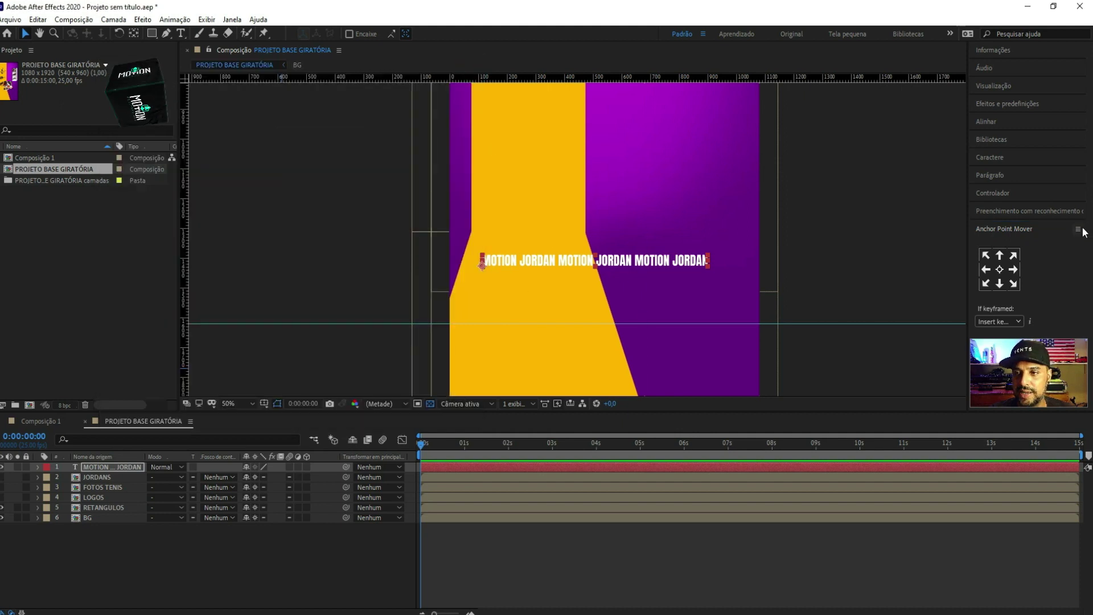
pyautogui.click(1077, 228)
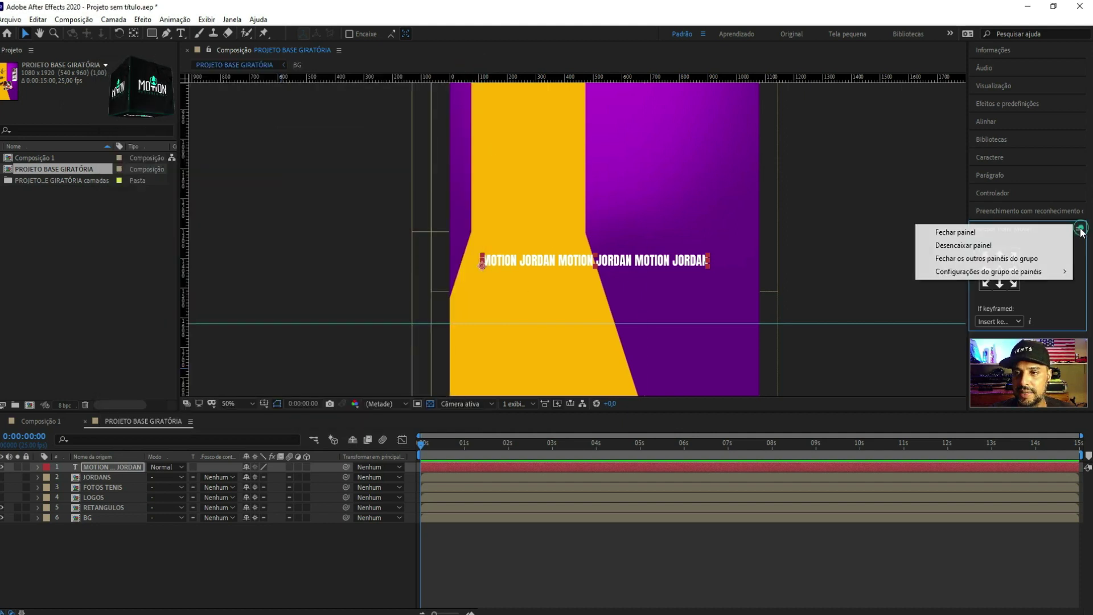
pyautogui.click(1016, 244)
# Dock the Anchor Point Mover panel and centre the MOTION JORDAN layer's anchor point
pyautogui.moveTo(998, 200)
pyautogui.mouseDown()
pyautogui.moveTo(264, 168)
pyautogui.moveTo(281, 159)
pyautogui.mouseUp()
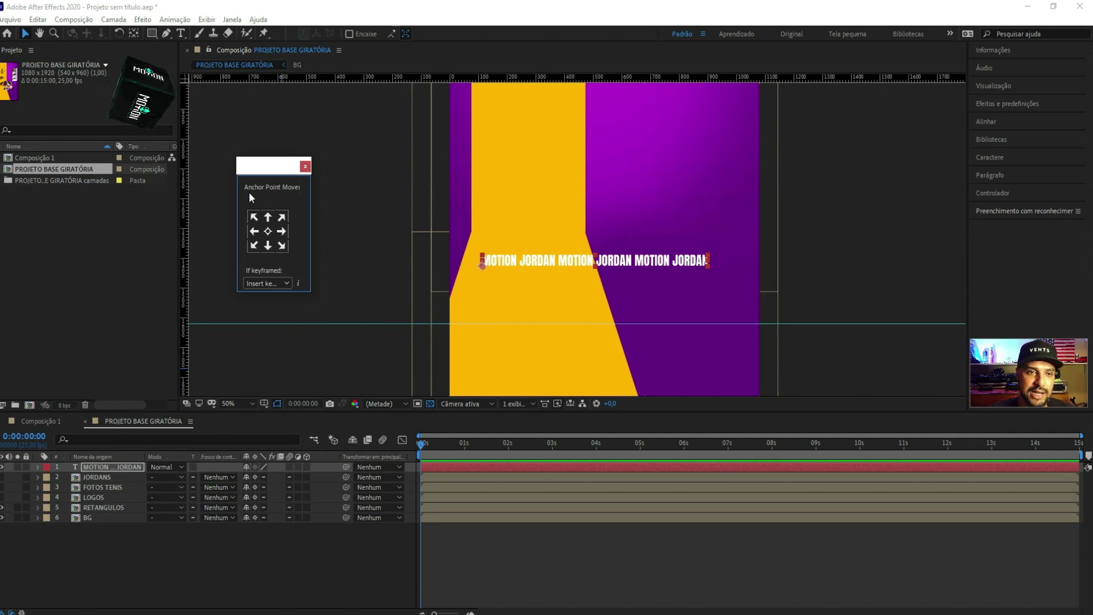
pyautogui.moveTo(242, 187)
pyautogui.mouseDown()
pyautogui.moveTo(961, 239)
pyautogui.moveTo(982, 231)
pyautogui.moveTo(1052, 253)
pyautogui.mouseUp()
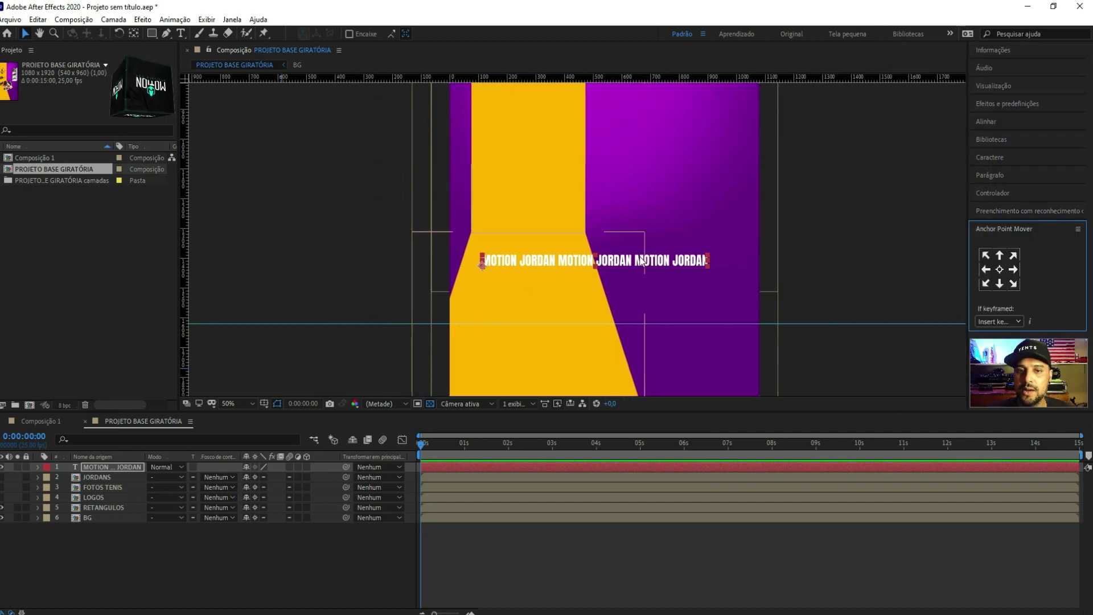
pyautogui.click(487, 468)
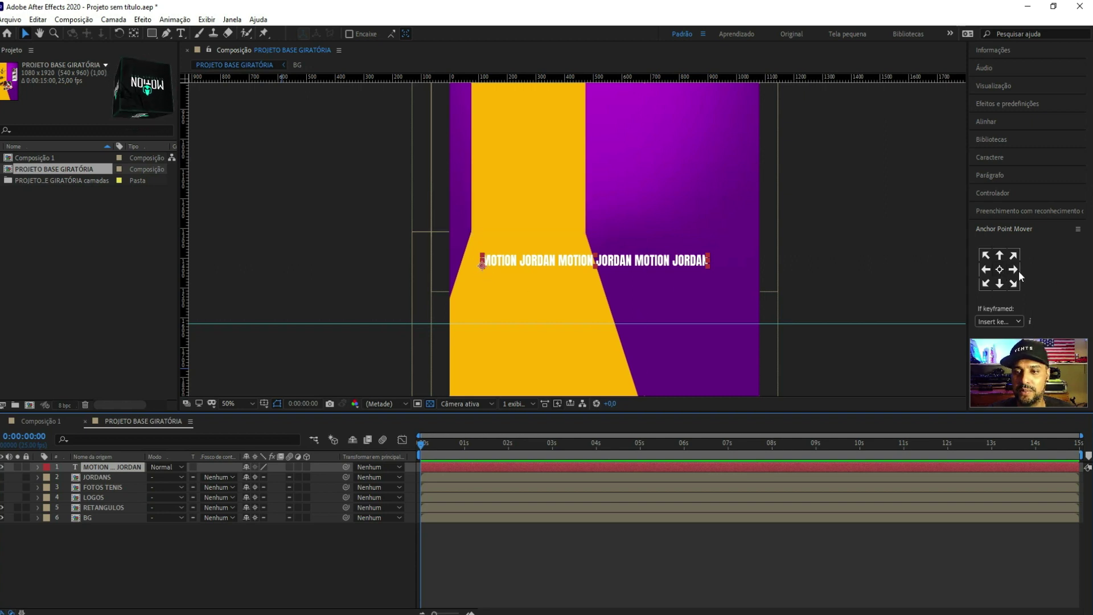
pyautogui.click(999, 270)
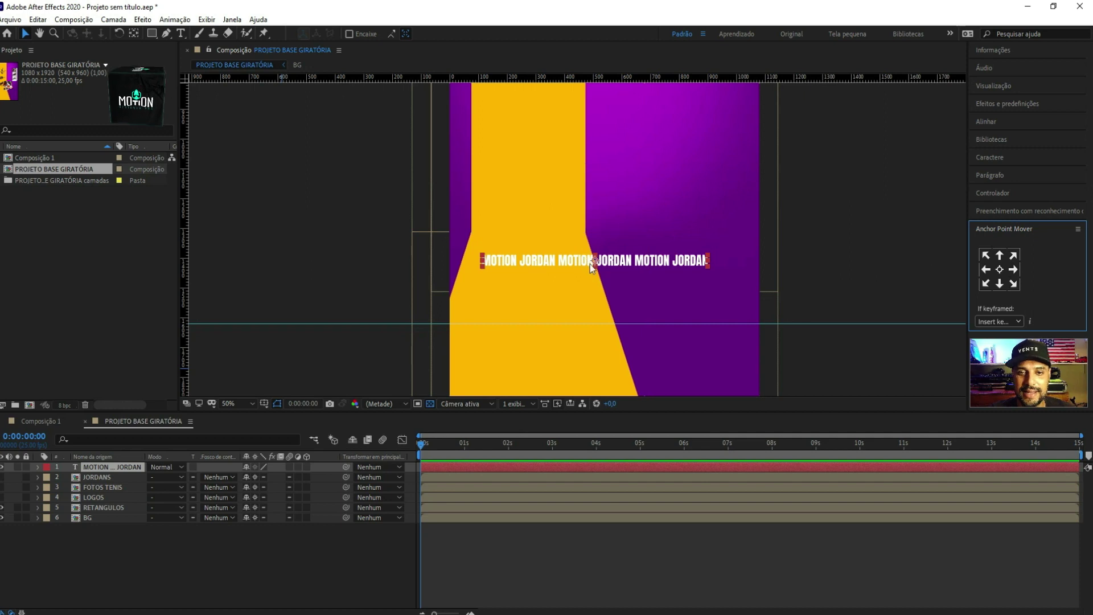
# Shift the MOTION JORDAN text right and enlarge it to 86% scale
pyautogui.moveTo(593, 258); pyautogui.dragTo(641, 283)
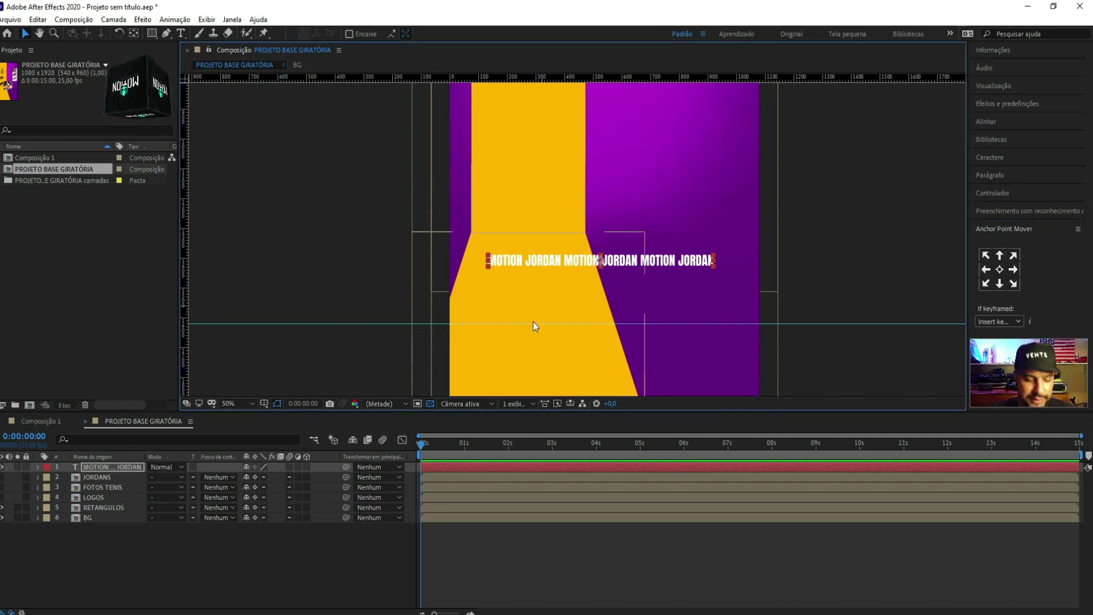
pyautogui.press('s')
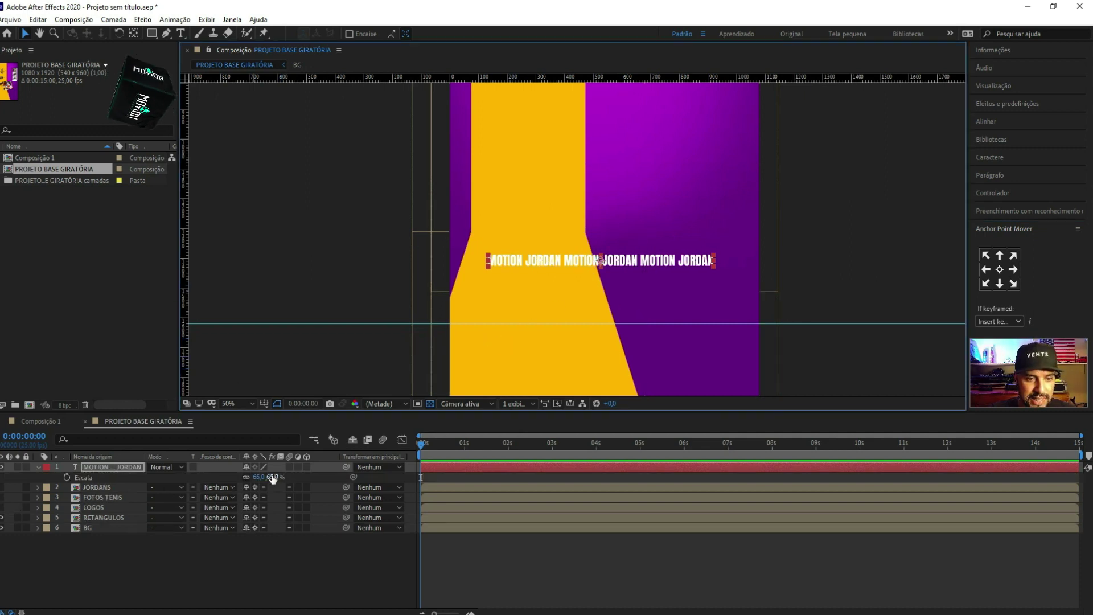
pyautogui.moveTo(272, 478); pyautogui.dragTo(285, 477)
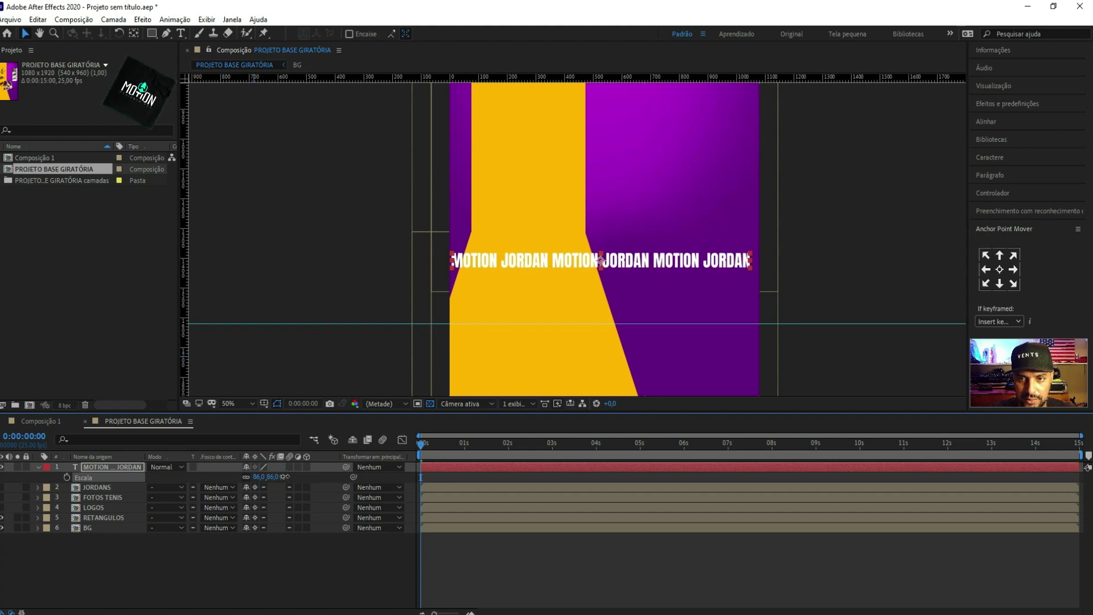
pyautogui.hotkey('shift', 'Right')
pyautogui.hotkey('shift', 'Right')
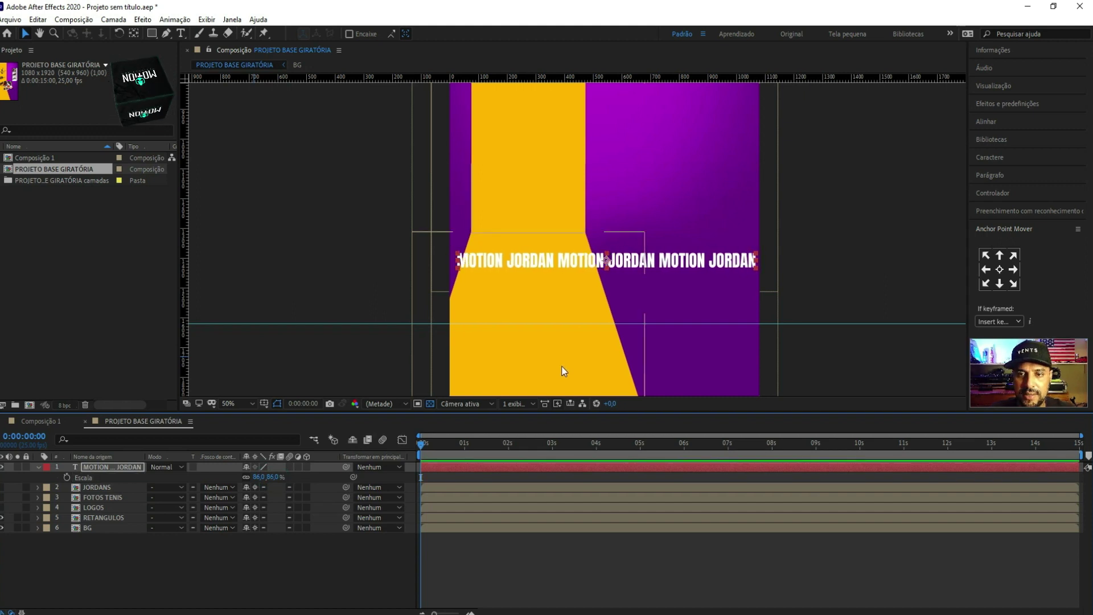
pyautogui.press('s')
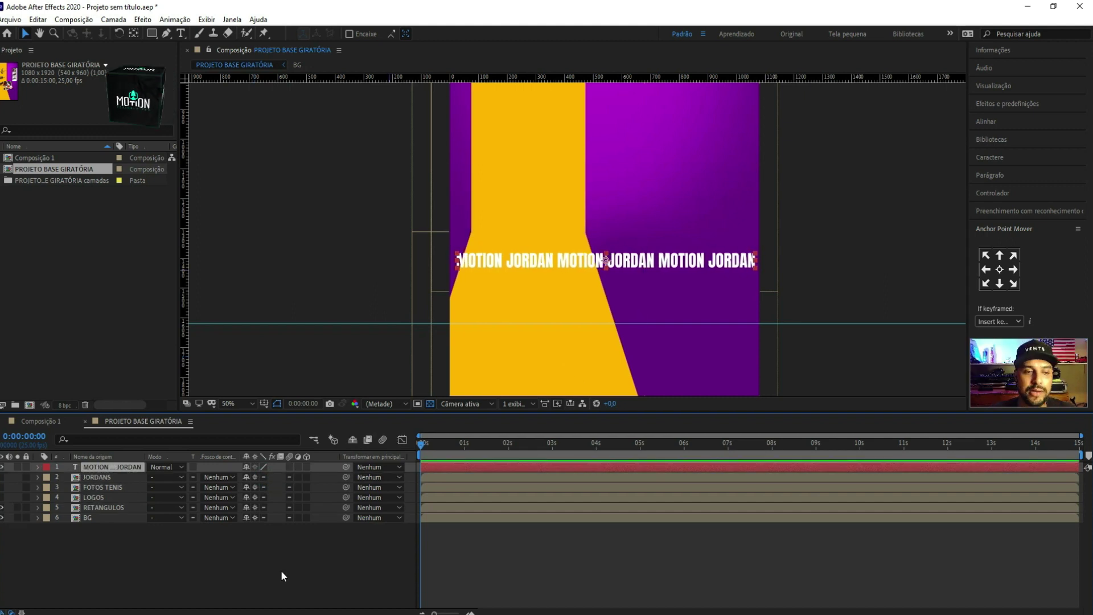
# Select and reselect the MOTION JORDAN text layer in the timeline, ending with it deselected
pyautogui.click(249, 563)
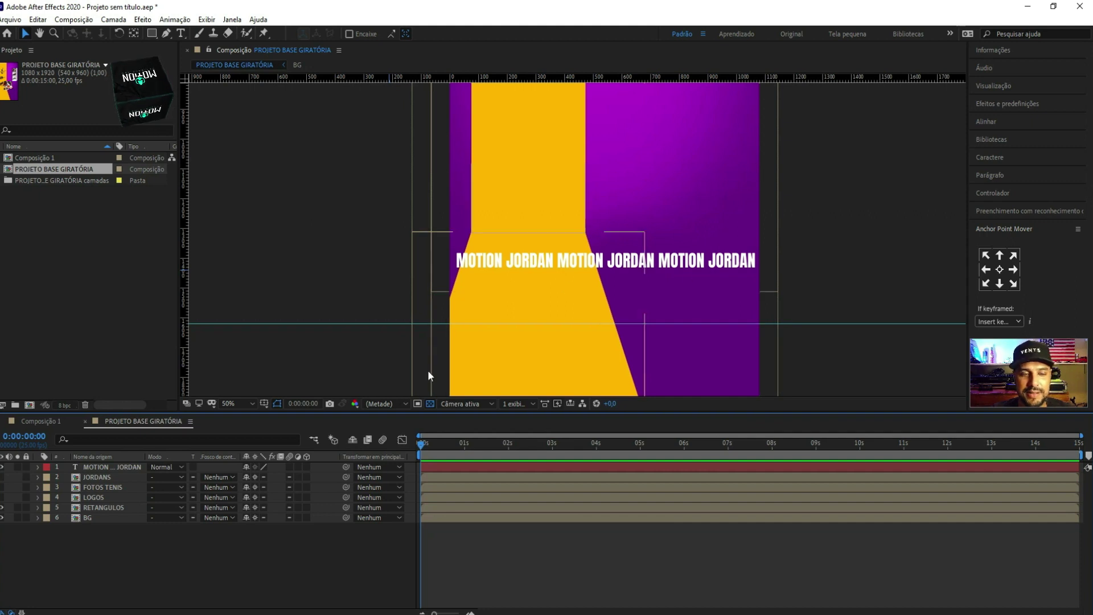
pyautogui.click(116, 464)
pyautogui.click(122, 480)
pyautogui.click(120, 506)
pyautogui.click(125, 465)
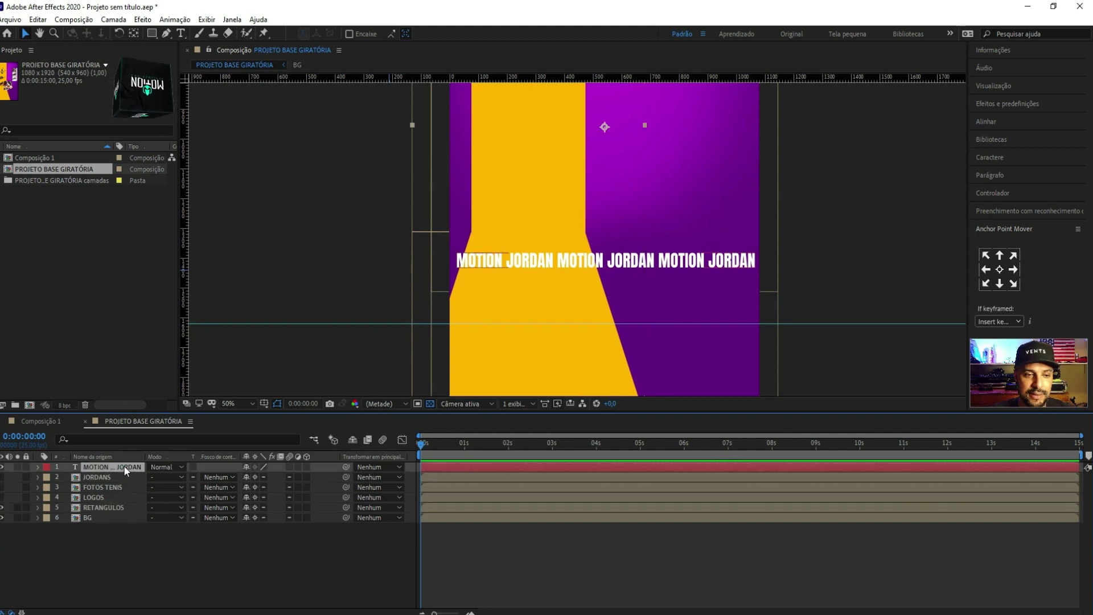
pyautogui.click(125, 515)
pyautogui.click(131, 468)
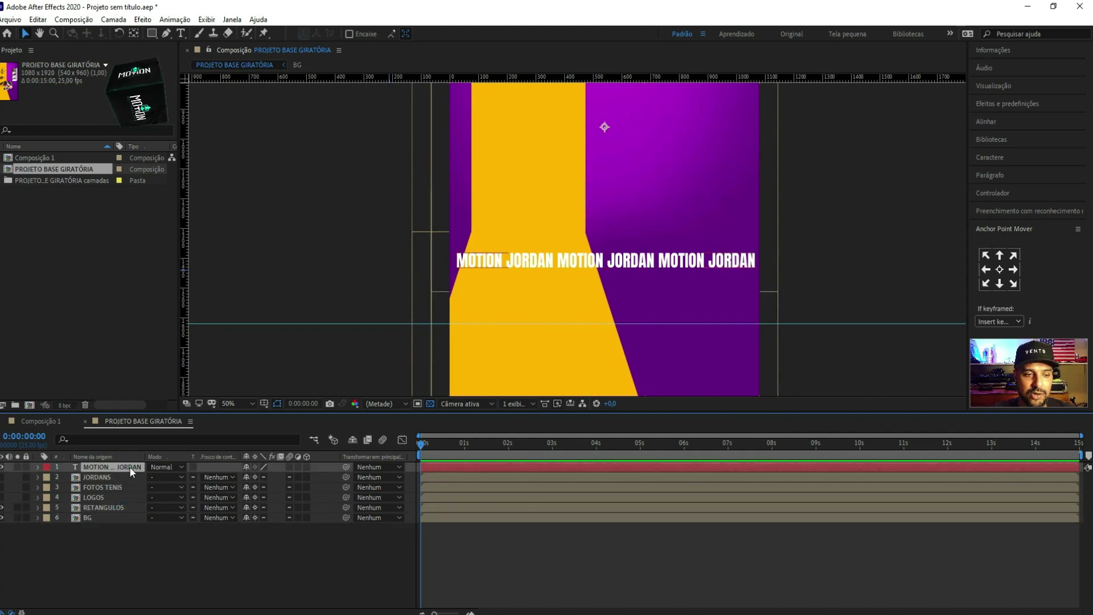
pyautogui.click(234, 578)
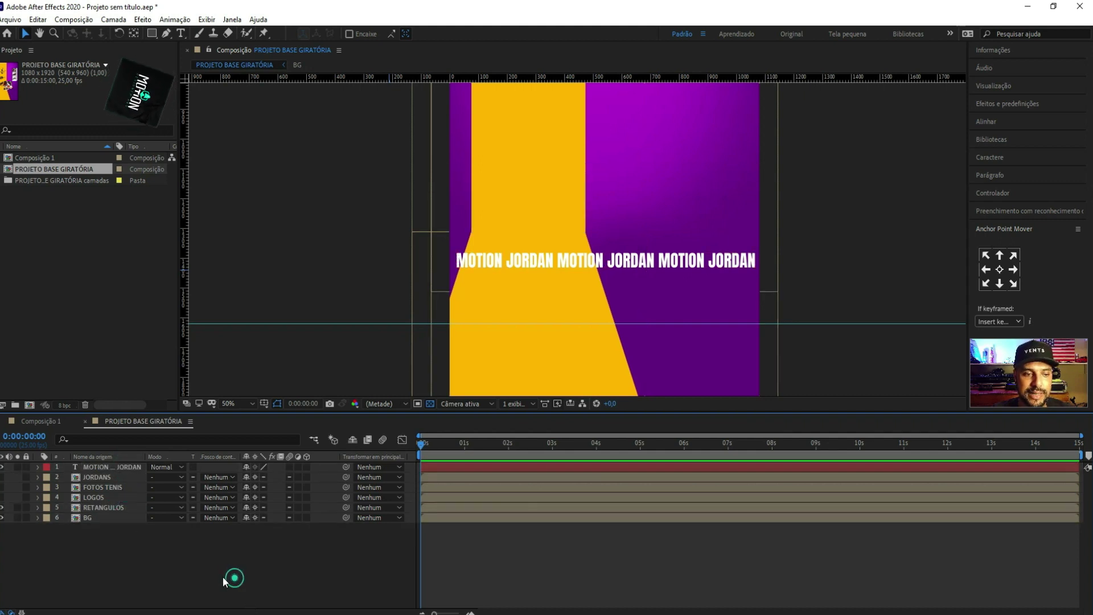
pyautogui.click(228, 578)
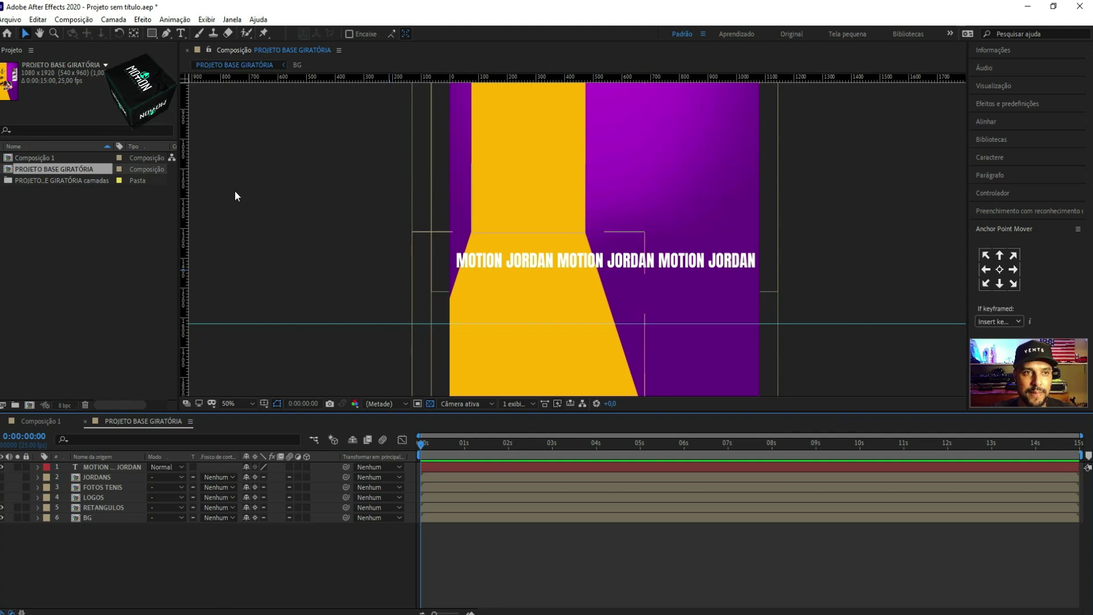
# Draw a magenta FF00D8 rectangle band over the MOTION JORDAN text line
pyautogui.click(151, 33)
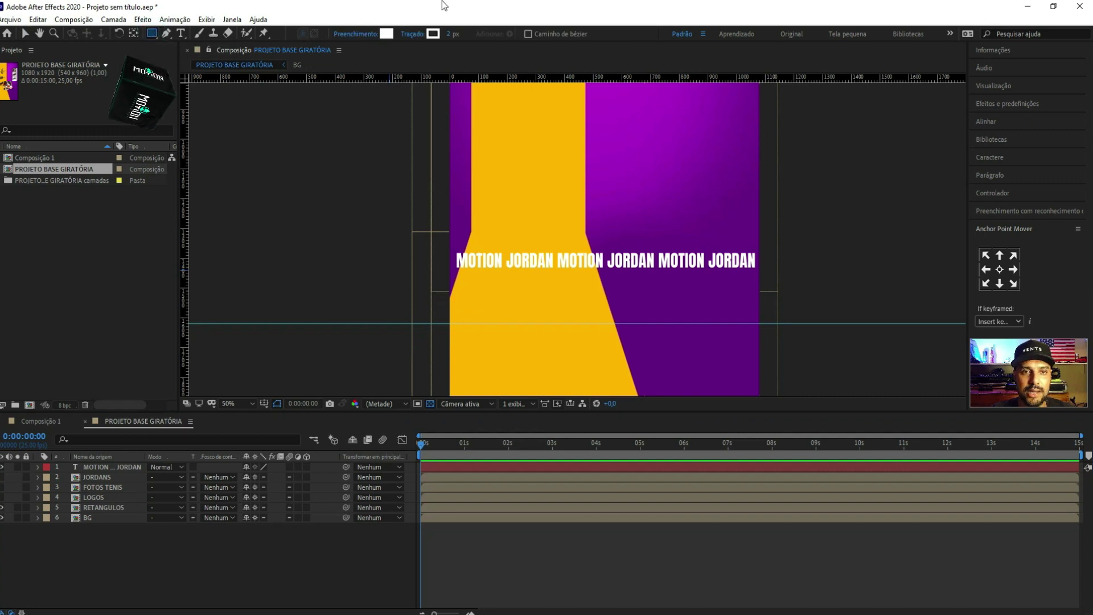
pyautogui.click(387, 33)
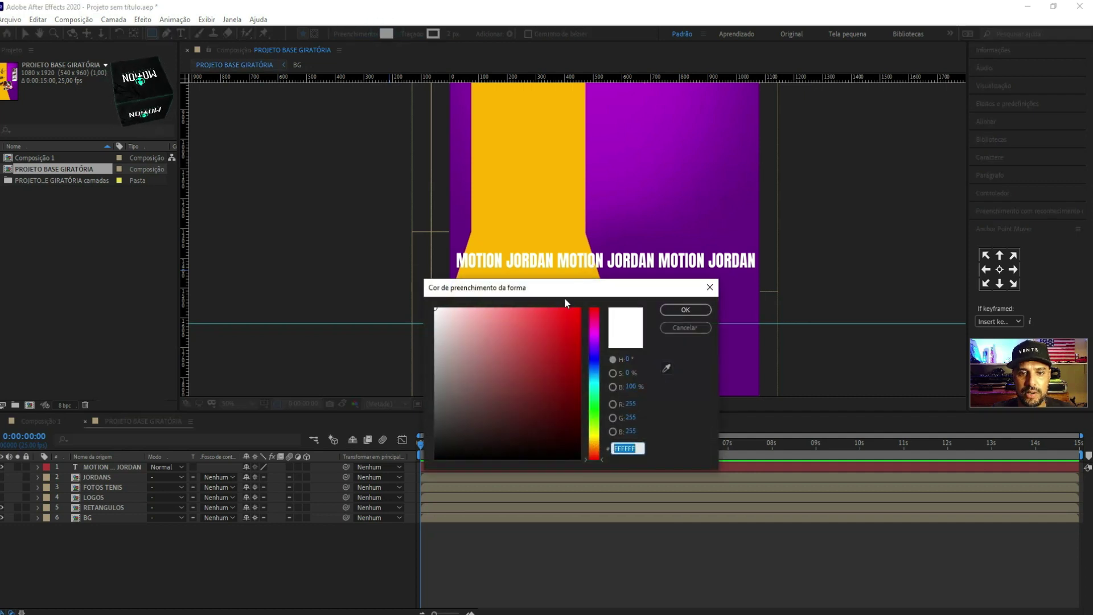
pyautogui.moveTo(594, 354); pyautogui.dragTo(593, 329)
pyautogui.click(580, 308)
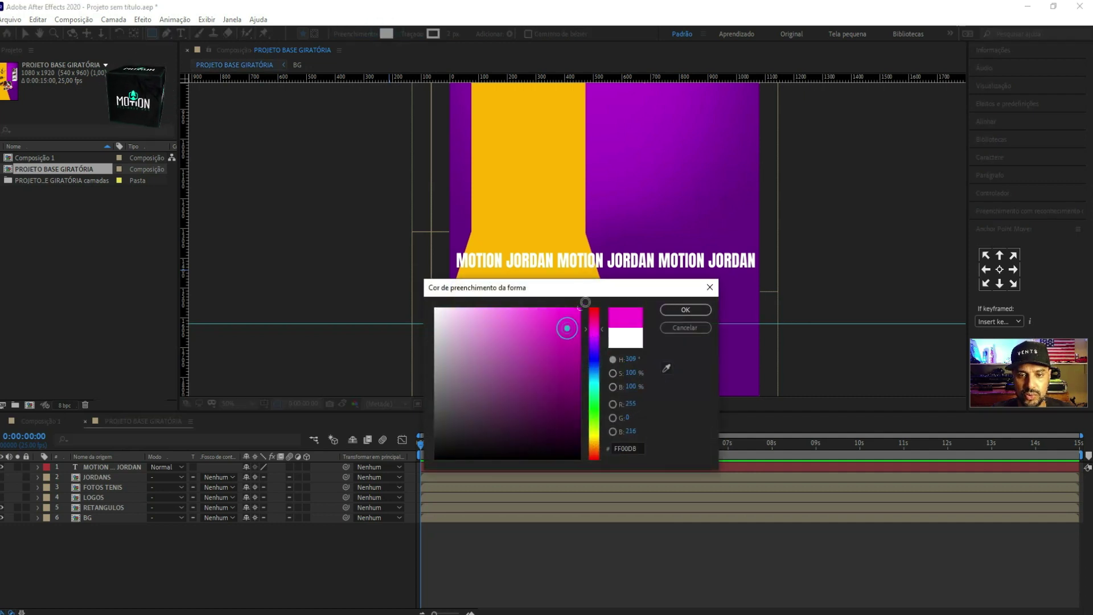
pyautogui.click(684, 309)
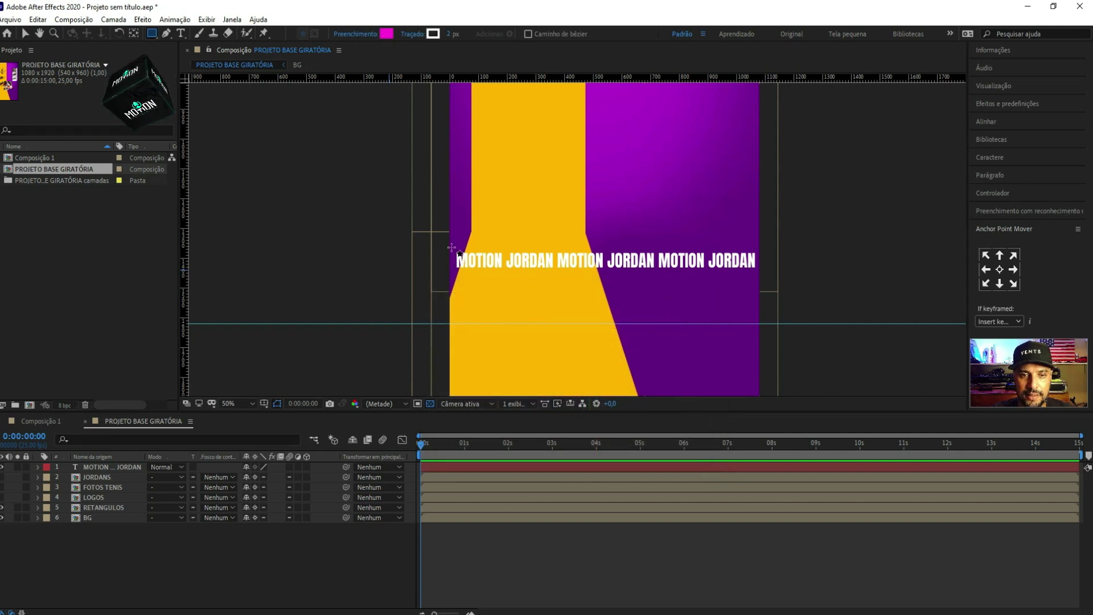
pyautogui.moveTo(451, 247)
pyautogui.mouseDown()
pyautogui.moveTo(612, 275)
pyautogui.moveTo(758, 274)
pyautogui.mouseUp()
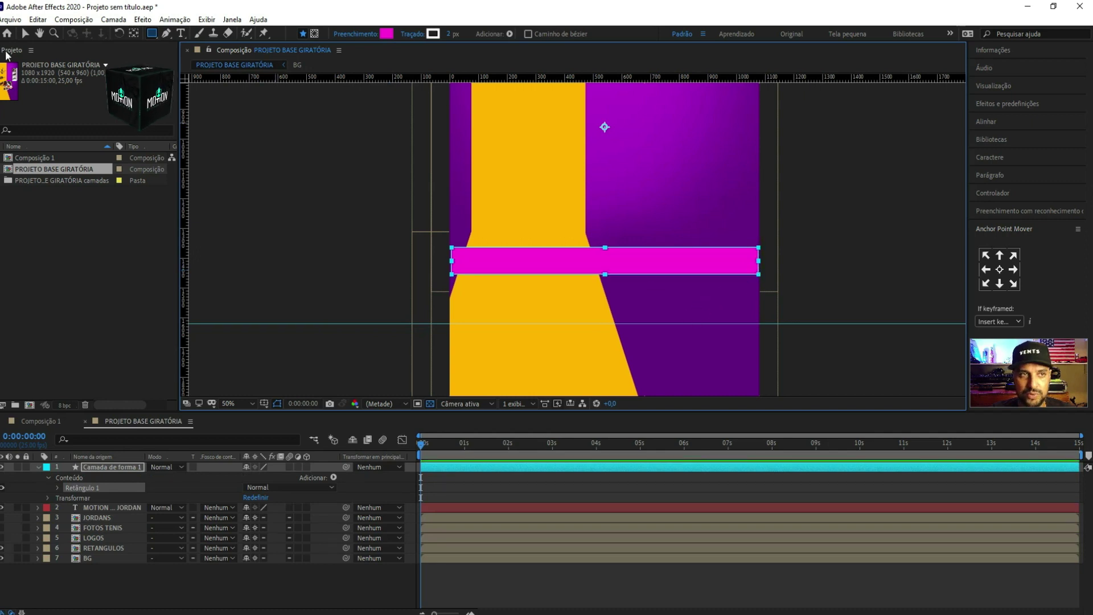
# Move Shape Layer 1 below the MOTION JORDAN text layer in the timeline
pyautogui.click(23, 34)
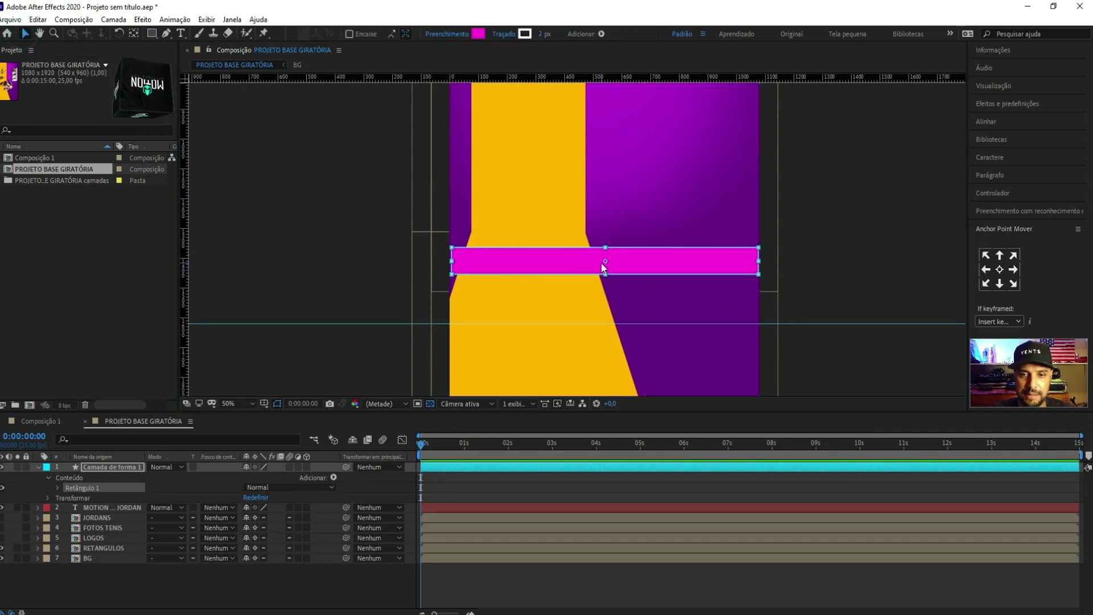
pyautogui.click(38, 467)
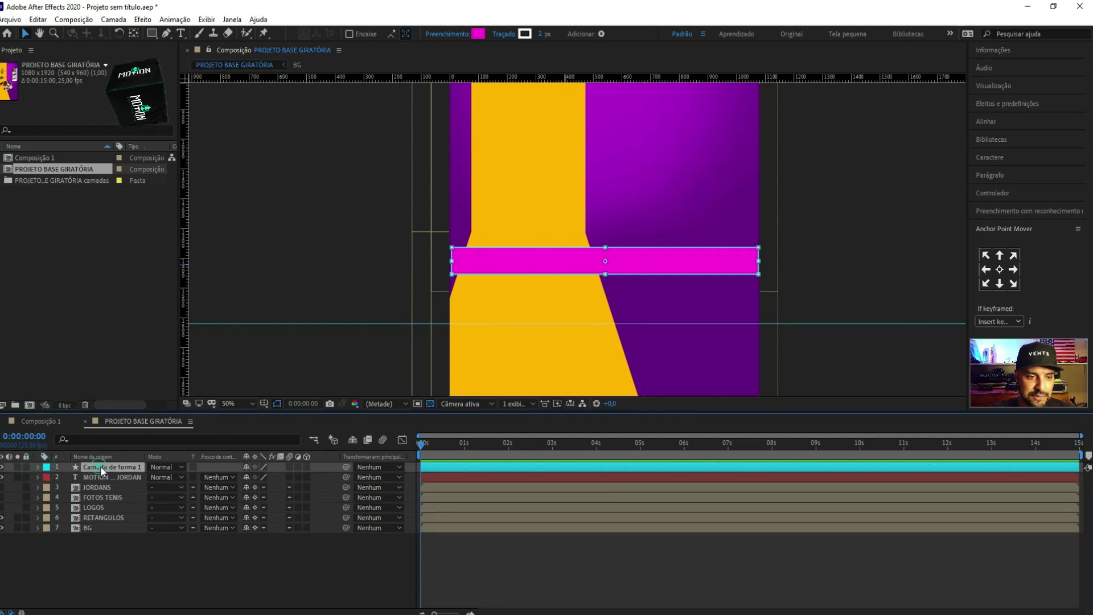
pyautogui.moveTo(100, 465); pyautogui.dragTo(100, 479)
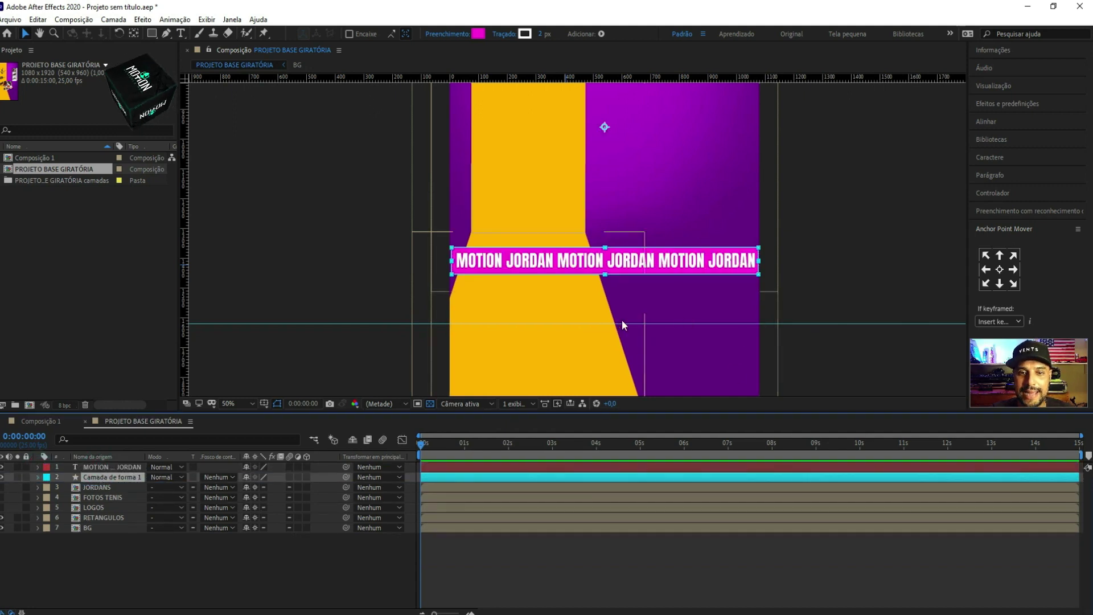
pyautogui.click(395, 558)
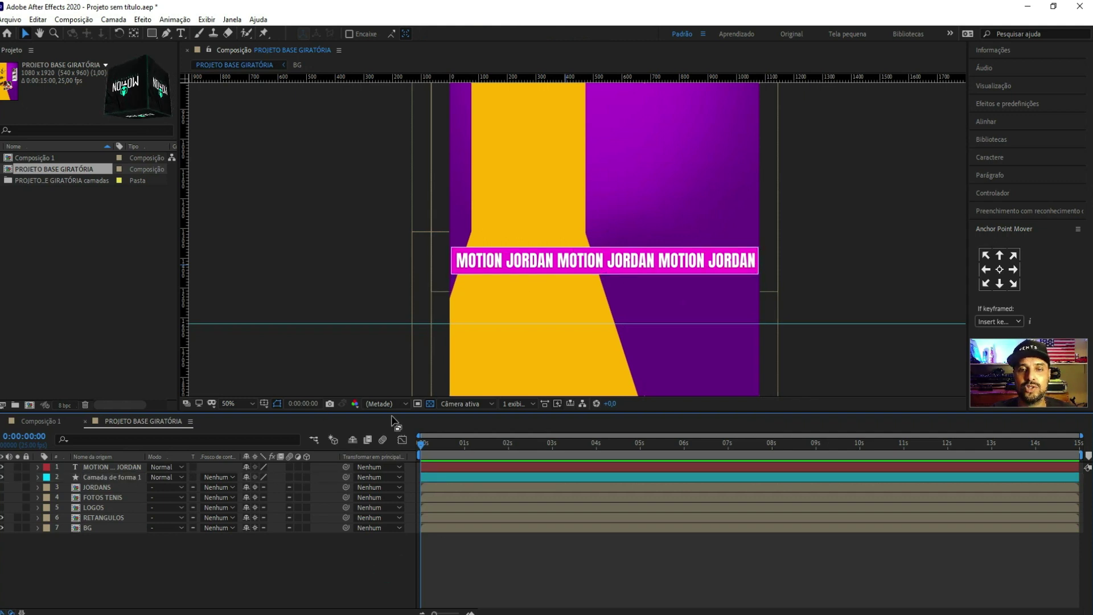
# Precompose the magenta band and MOTION JORDAN text layers into a comp named BASE GIRATÓRIA
pyautogui.hotkey('ctrl', '5')
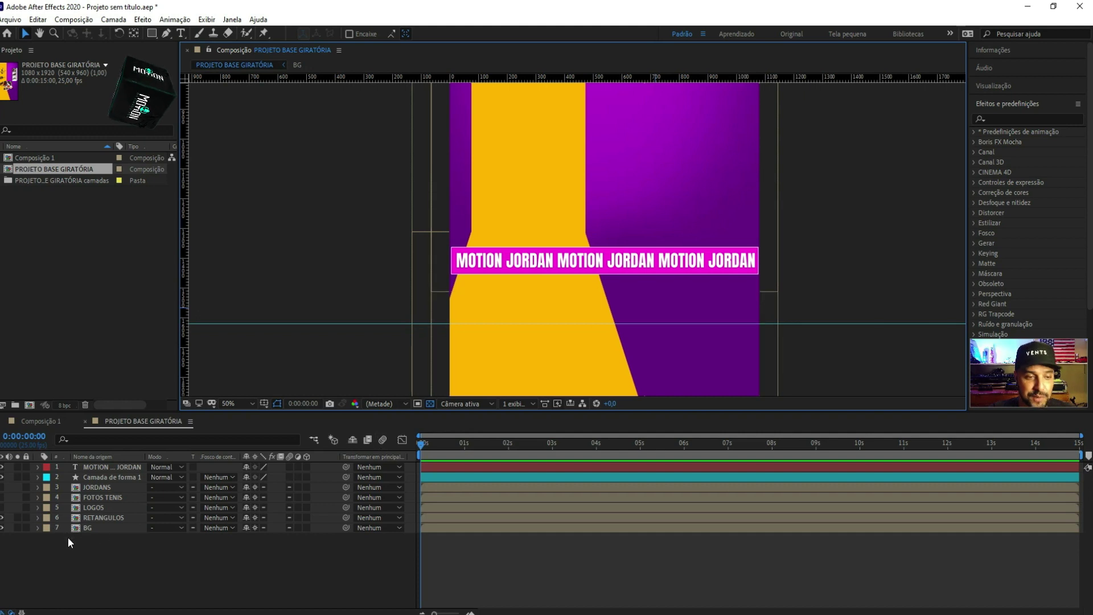
pyautogui.click(117, 477)
pyautogui.keyDown('shift'); pyautogui.click(119, 466); pyautogui.keyUp('shift')
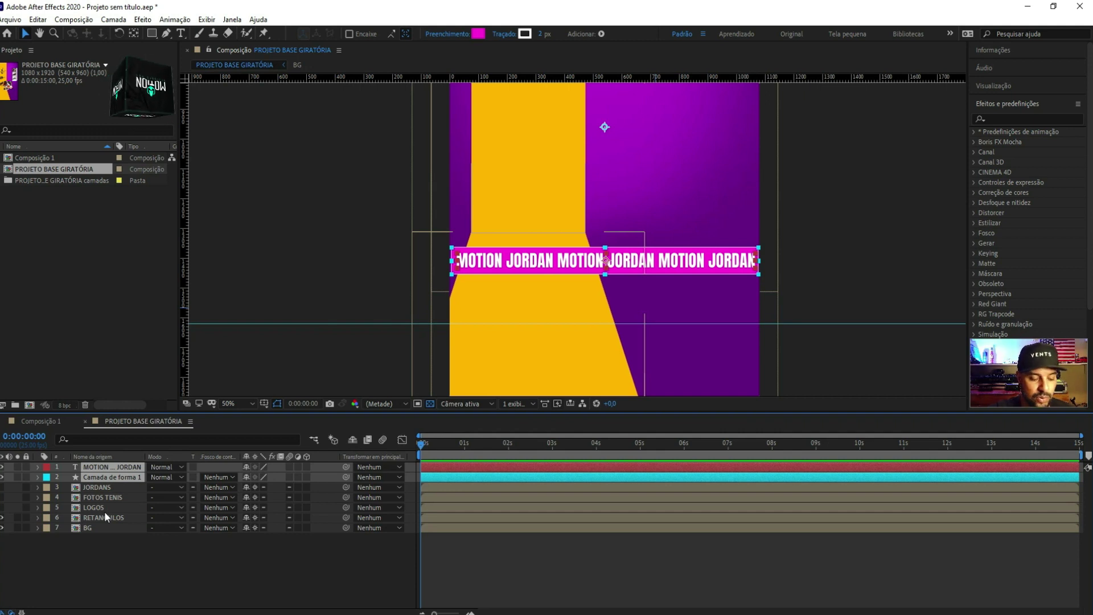
pyautogui.hotkey('ctrl', 'shift', 'c')
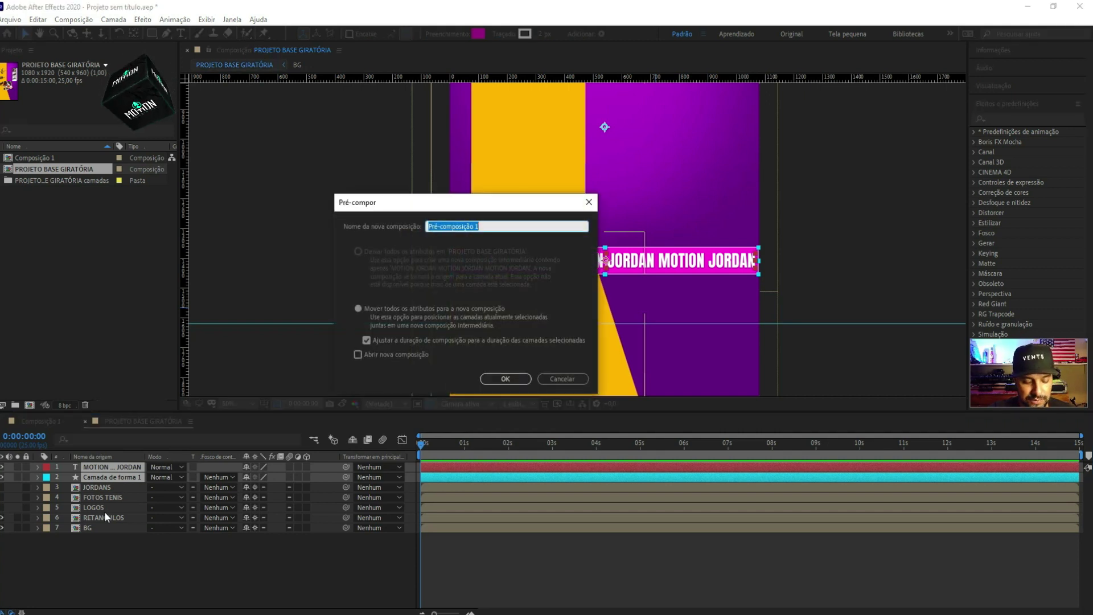
pyautogui.write('BASE GIRATÓRIA')
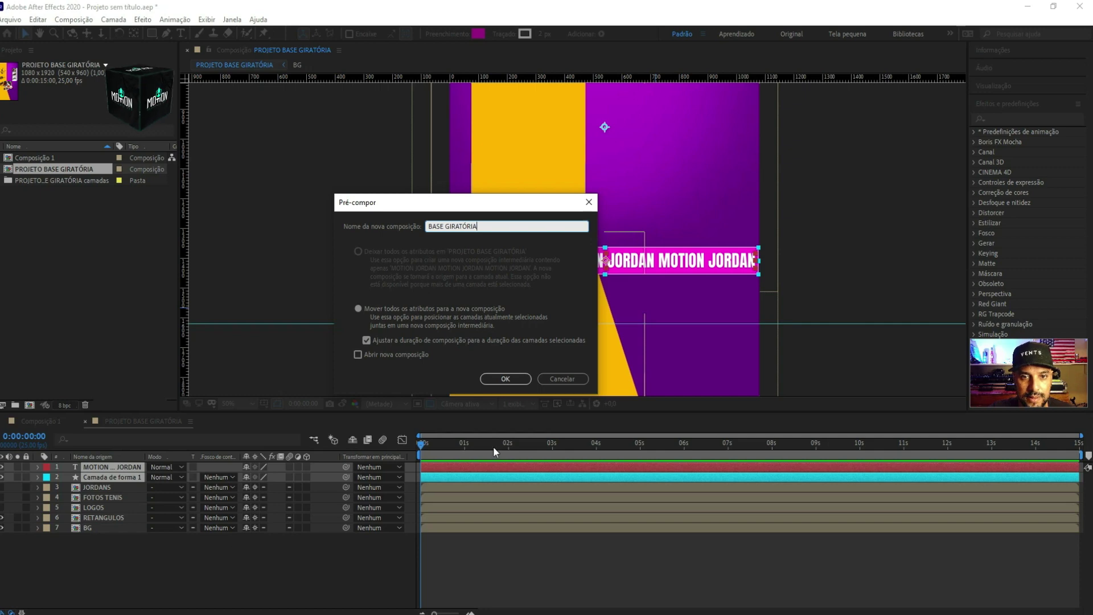
pyautogui.click(505, 378)
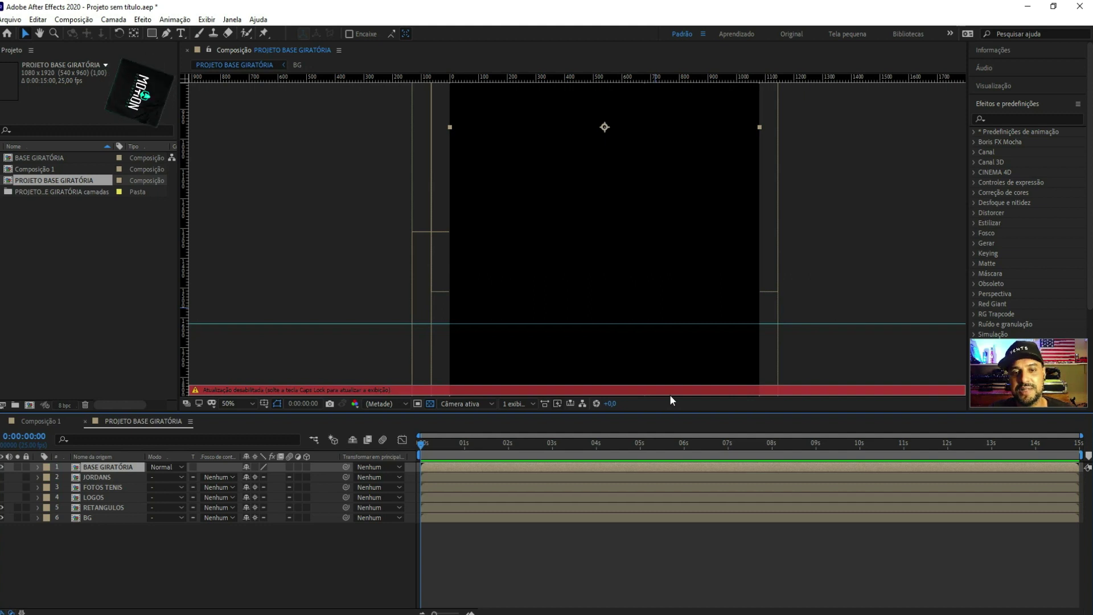
pyautogui.press('capslock')
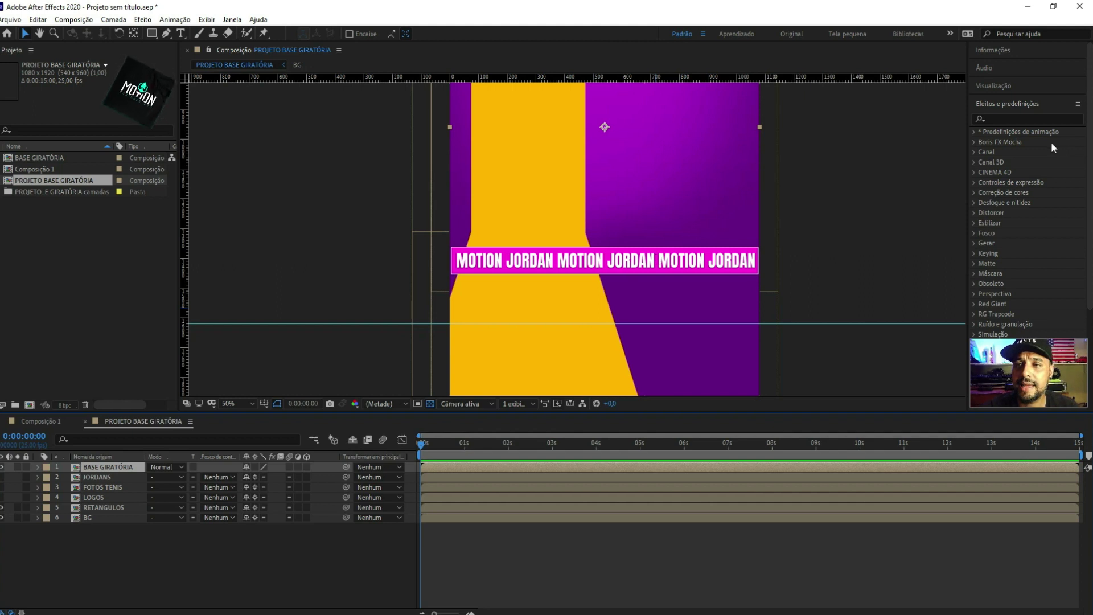
# Search Effects & Presets for 'cc c' to list CC Cylinder
pyautogui.click(1023, 131)
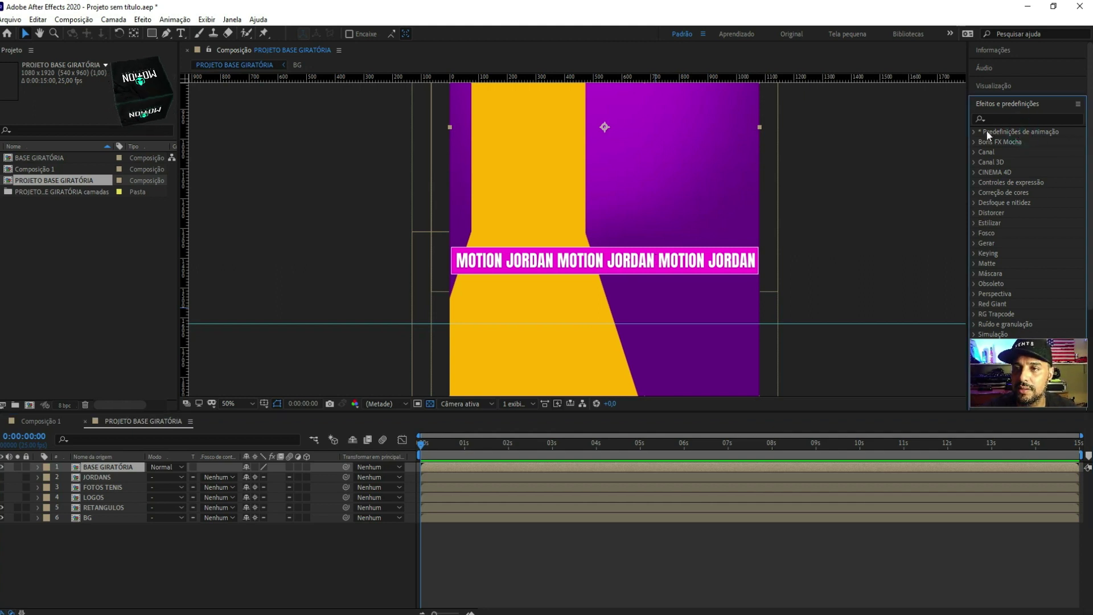
pyautogui.click(1003, 119)
pyautogui.write('c')
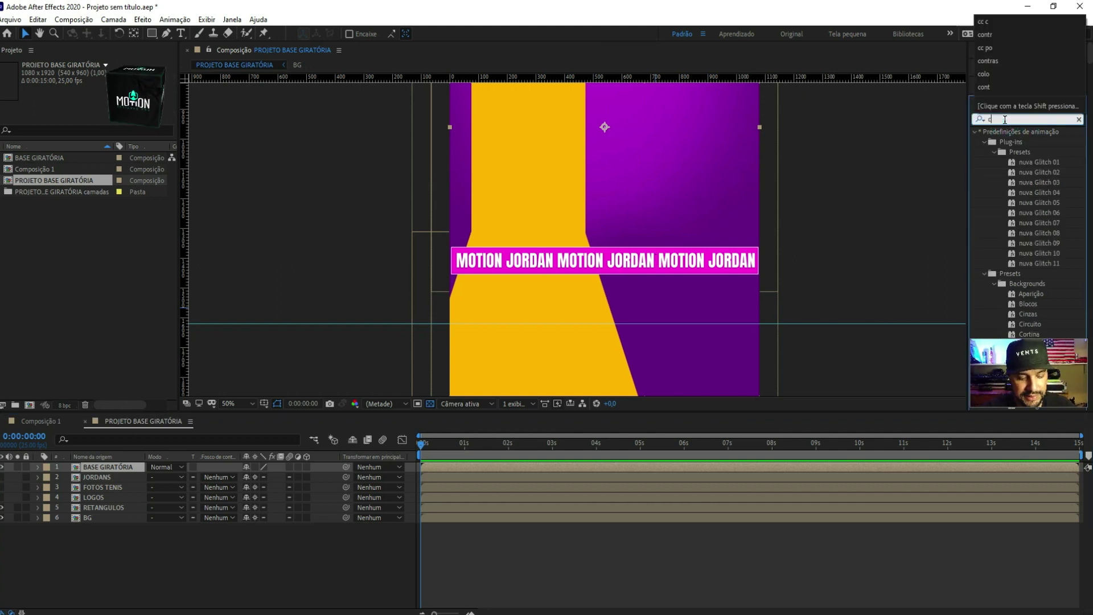
pyautogui.write('c c')
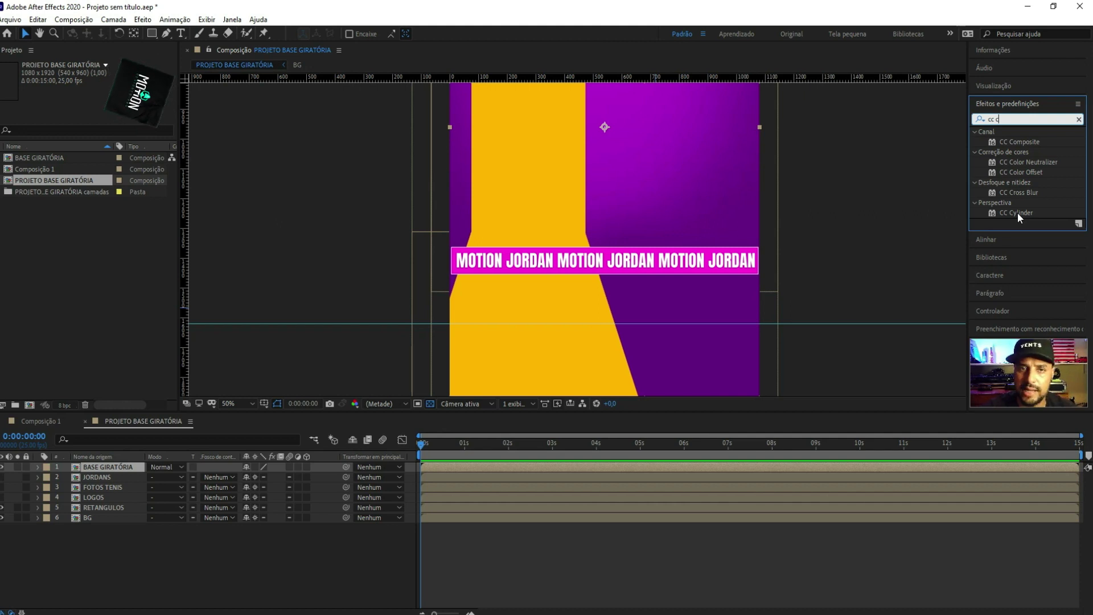
# Apply CC Cylinder to BASE GIRATÓRIA and set its Rotation X to about -11°
pyautogui.doubleClick(1017, 213)
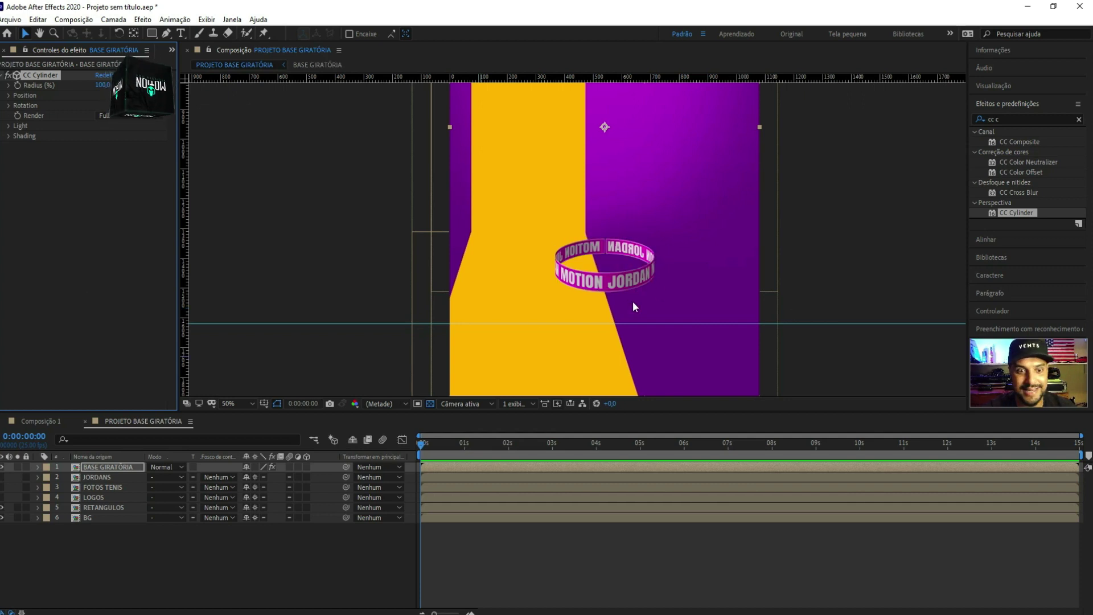
pyautogui.click(9, 106)
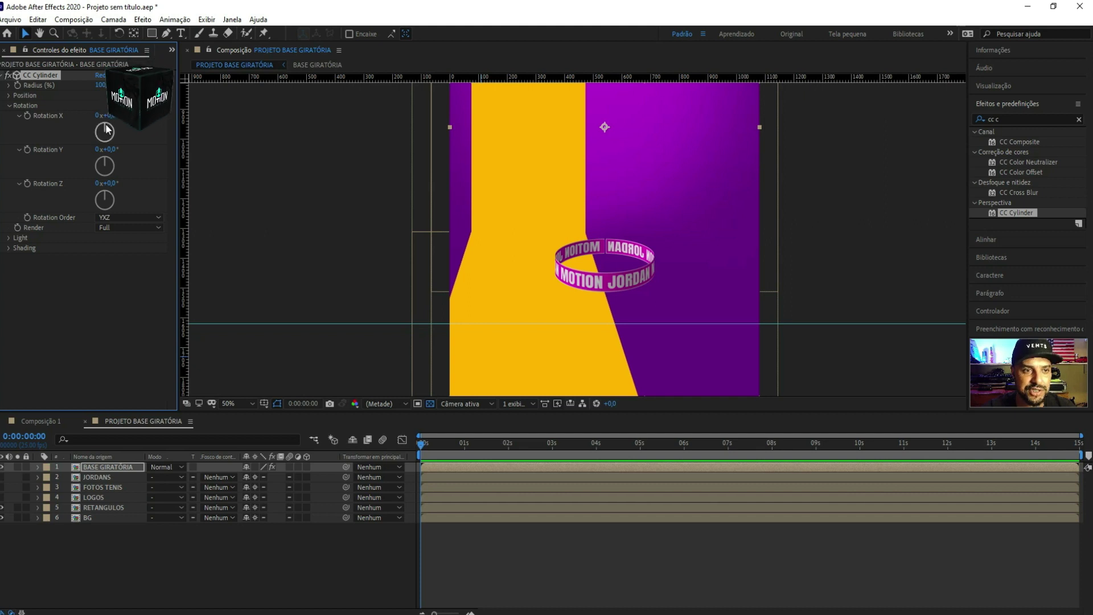
pyautogui.moveTo(106, 126); pyautogui.dragTo(105, 130)
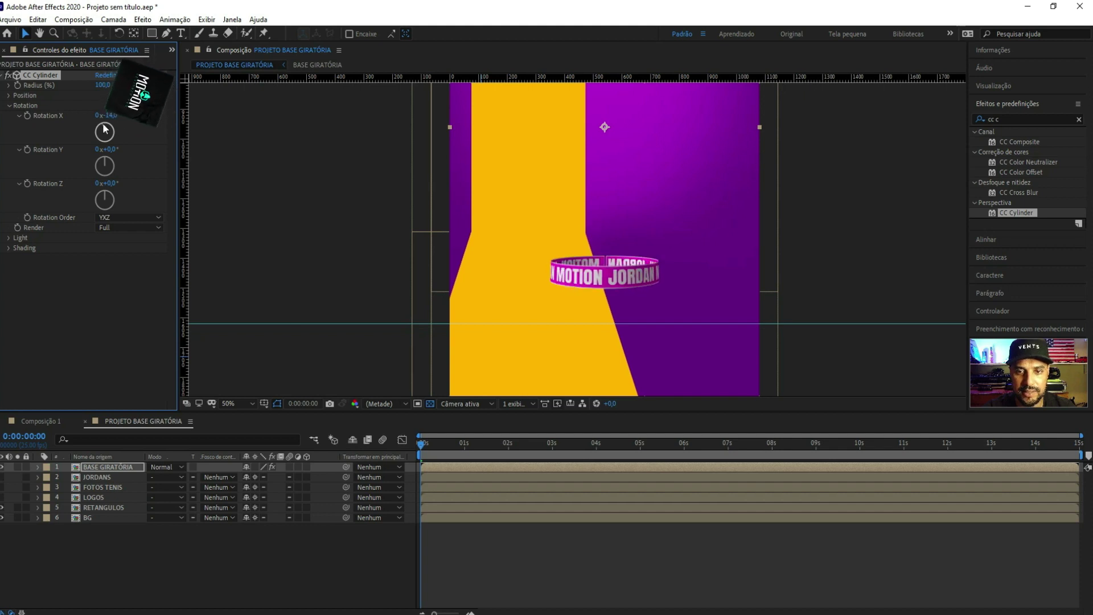
pyautogui.moveTo(104, 129); pyautogui.dragTo(104, 129)
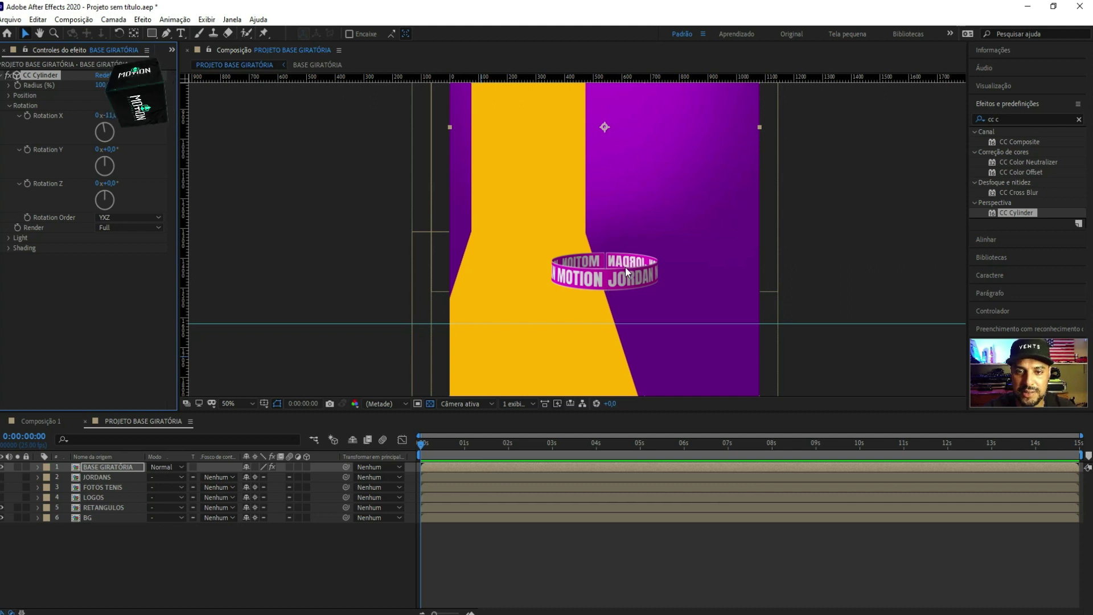
# Apply Mosaico de movimento to BASE GIRATÓRIA and move it above CC Cylinder in the effect stack
pyautogui.click(2, 75)
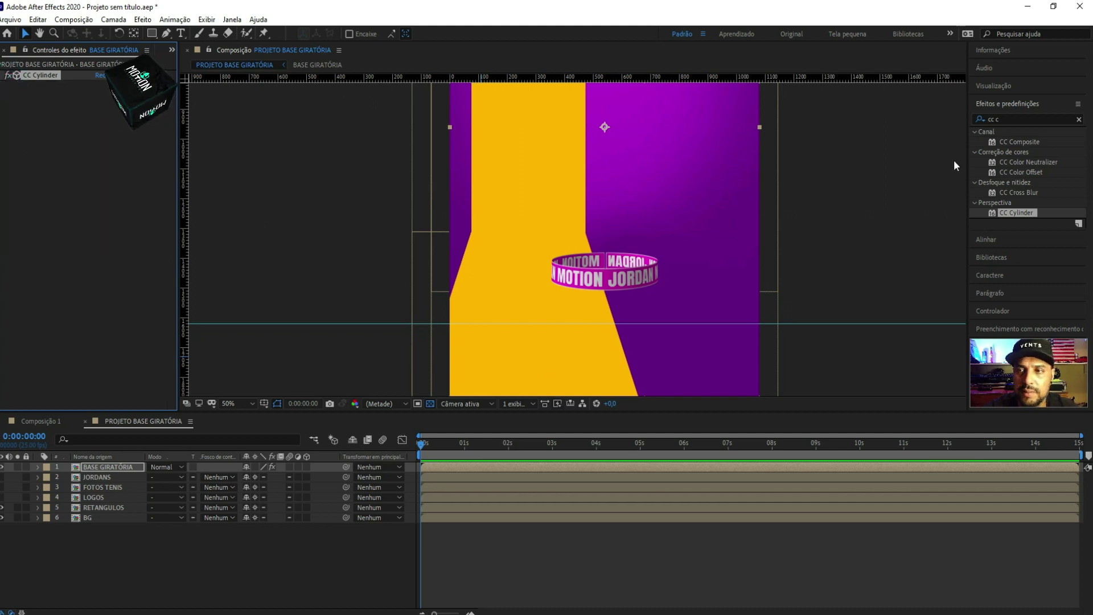
pyautogui.hotkey('ctrl', '5')
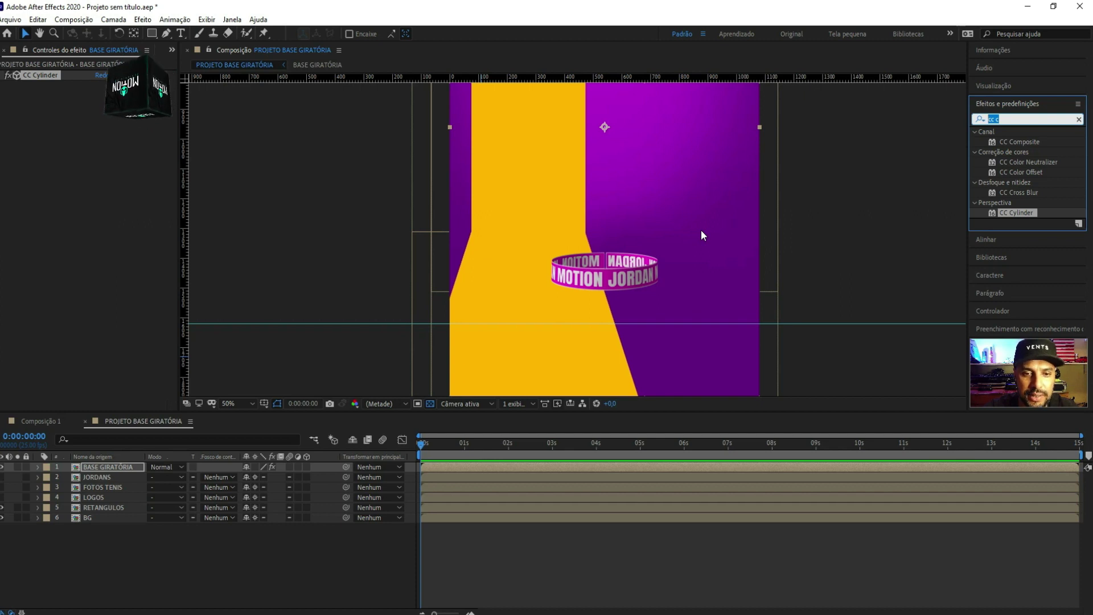
pyautogui.write('mosai')
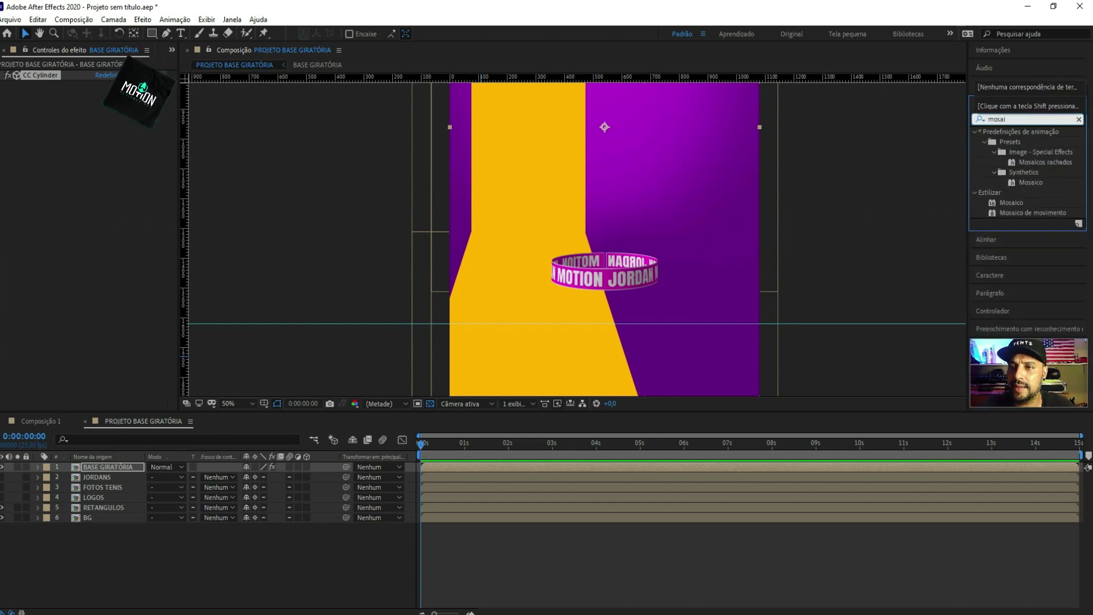
pyautogui.doubleClick(1037, 213)
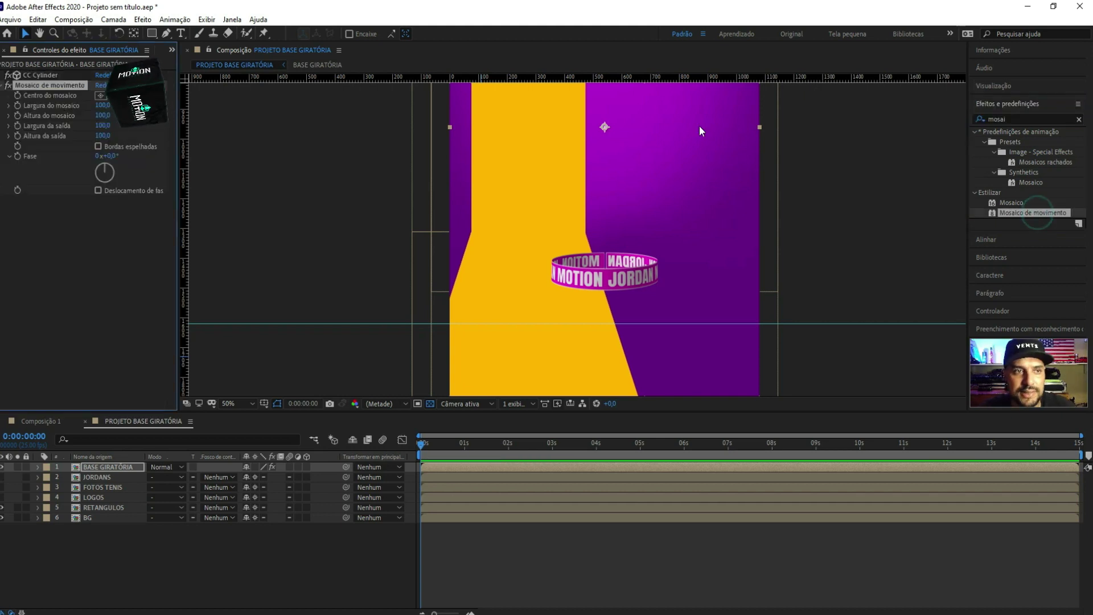
pyautogui.click(28, 86)
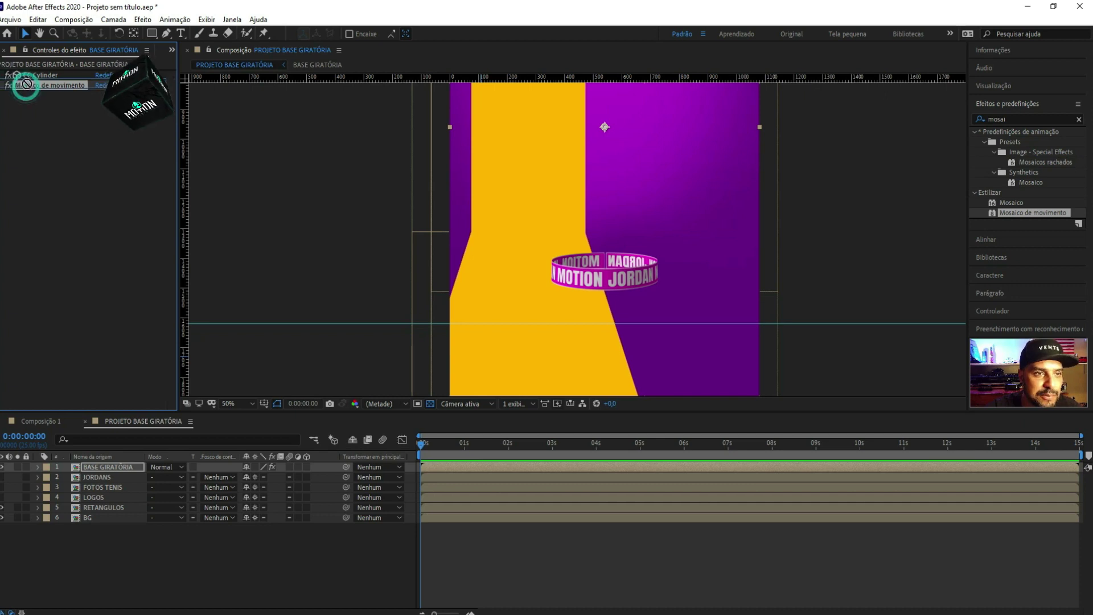
pyautogui.moveTo(25, 86); pyautogui.dragTo(27, 74)
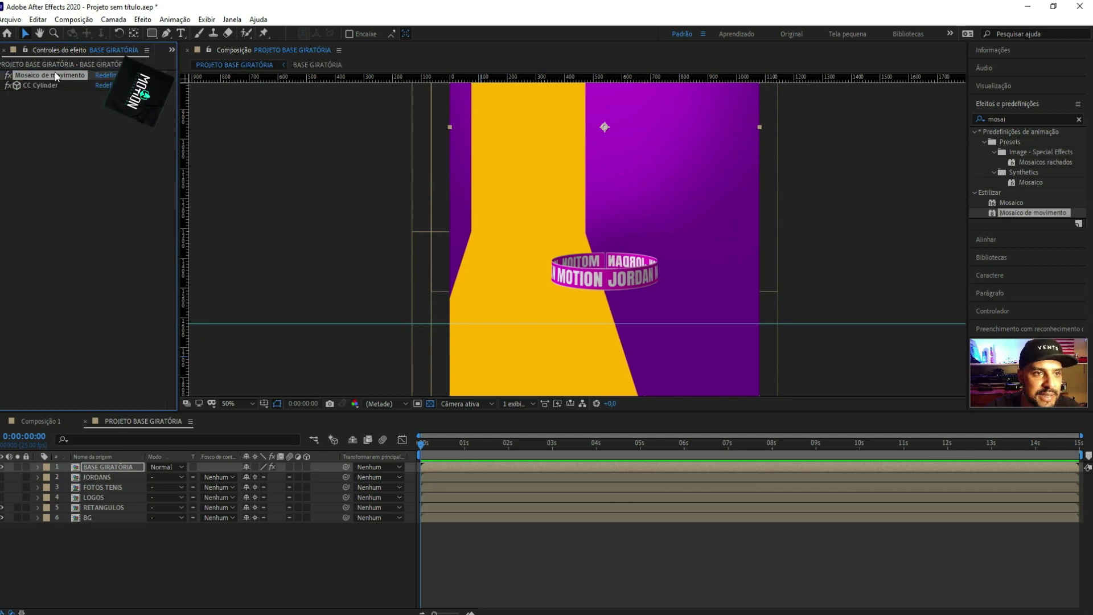
pyautogui.click(2, 75)
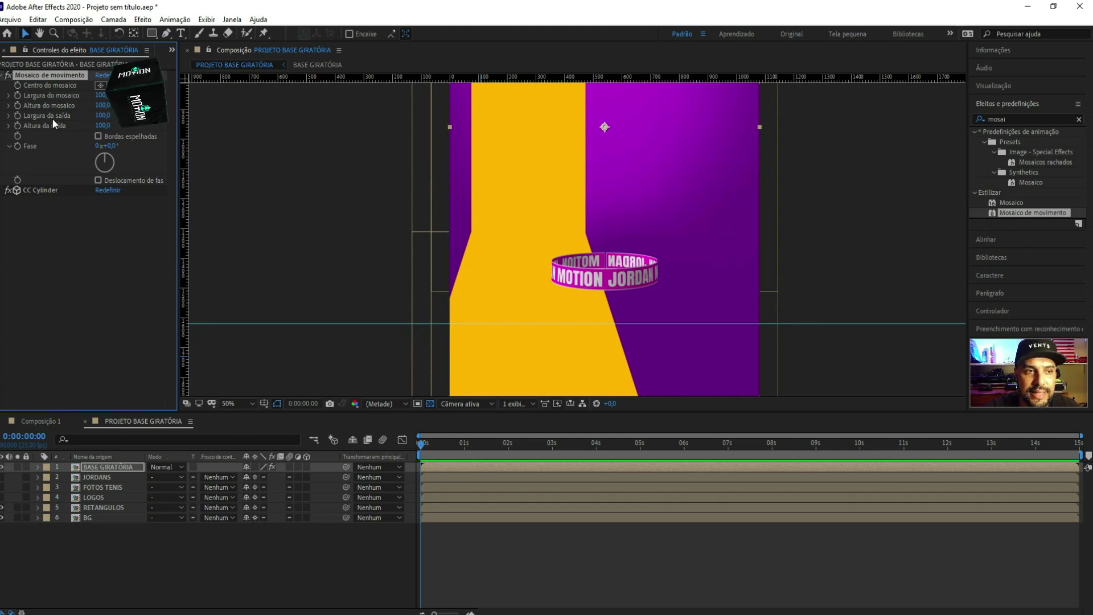
# Set Mosaico de movimento's Largura da saída to 210, then 190, finally scrubbing it to 180
pyautogui.click(102, 115)
pyautogui.write('210')
pyautogui.press('Return')
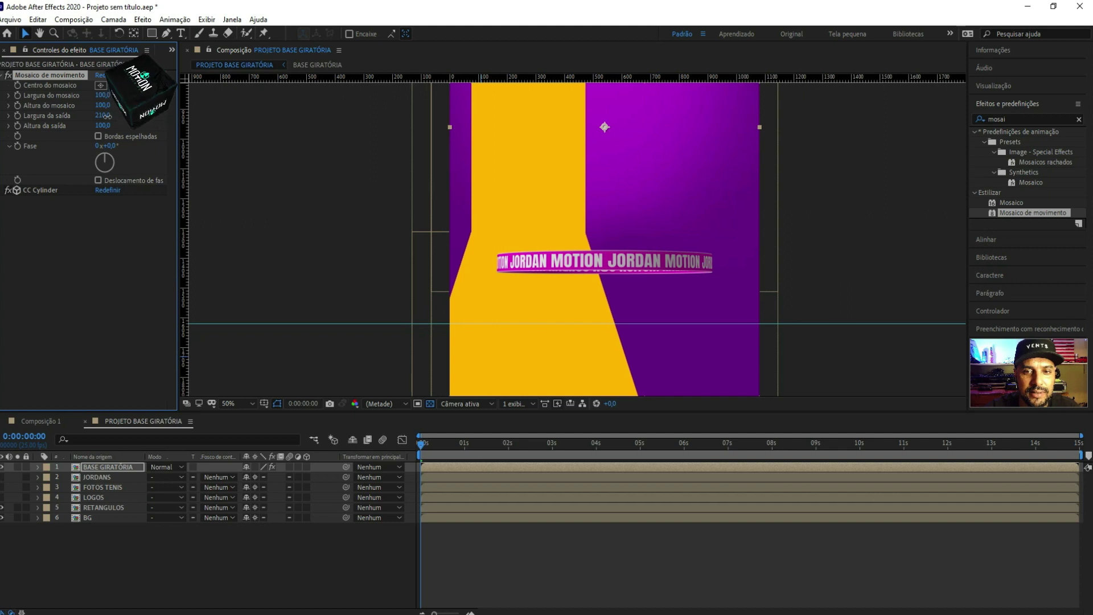
pyautogui.moveTo(105, 116); pyautogui.dragTo(108, 117)
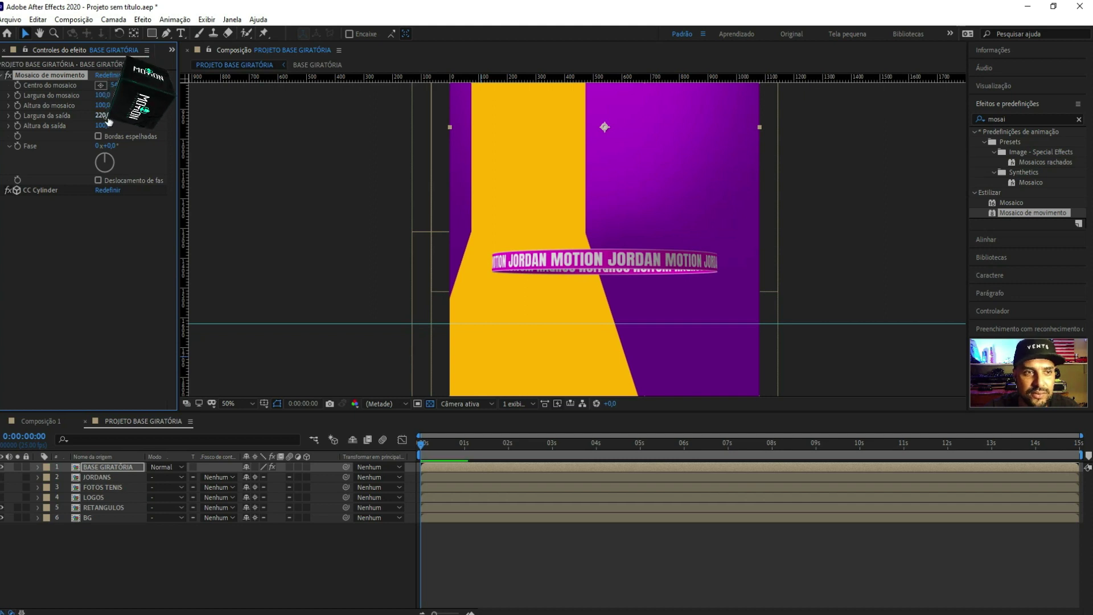
pyautogui.click(105, 116)
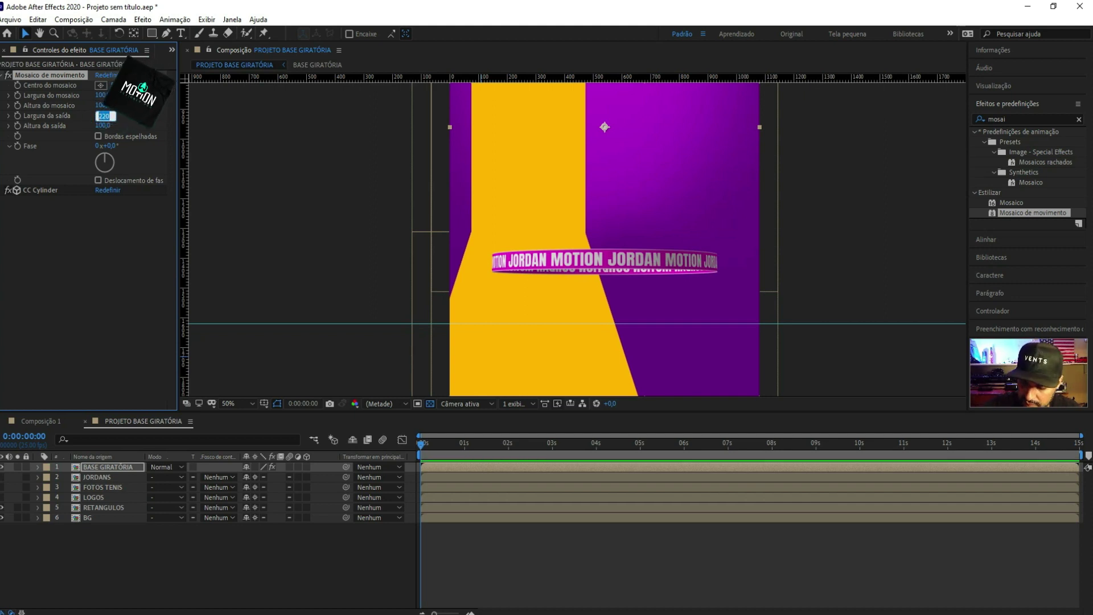
pyautogui.write('250190')
pyautogui.press('Return')
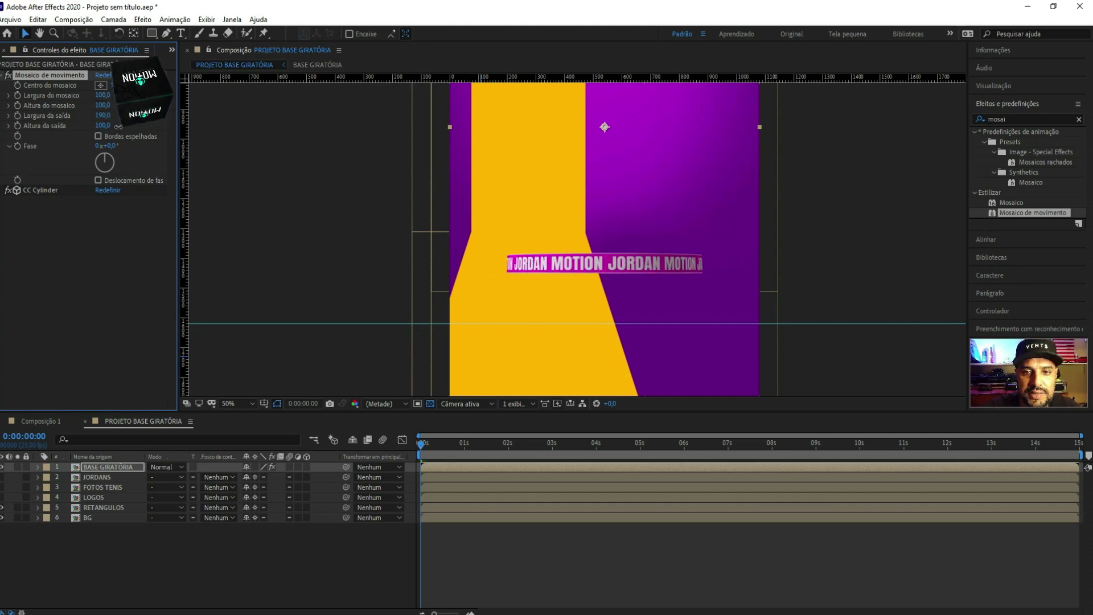
pyautogui.moveTo(118, 127); pyautogui.dragTo(113, 126)
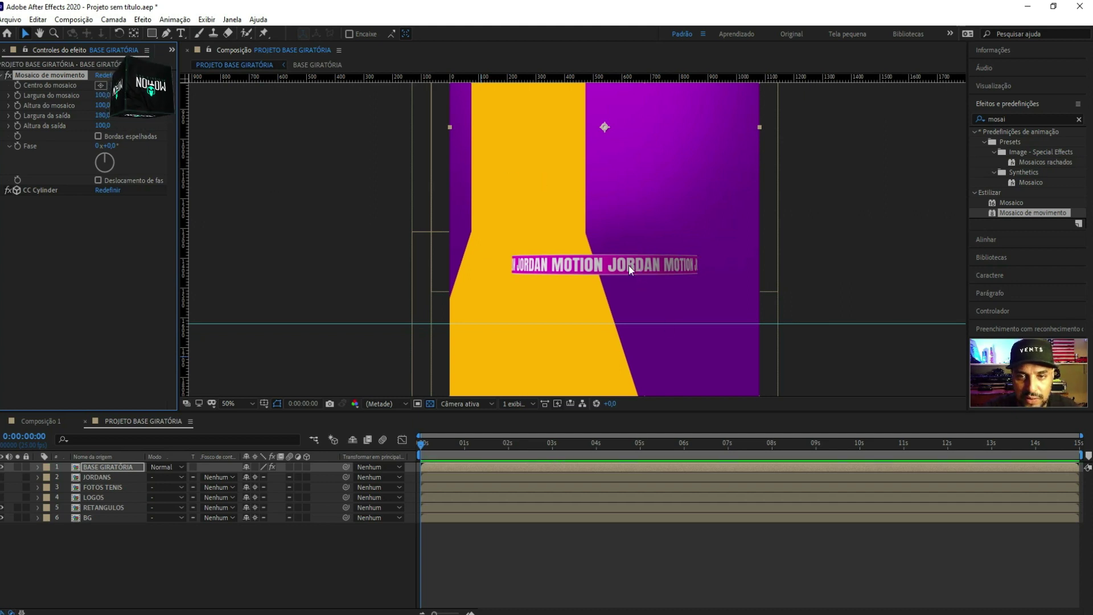
# Tilt CC Cylinder's Rotation X to -6° and scrub the timeline to preview the ring
pyautogui.click(1, 192)
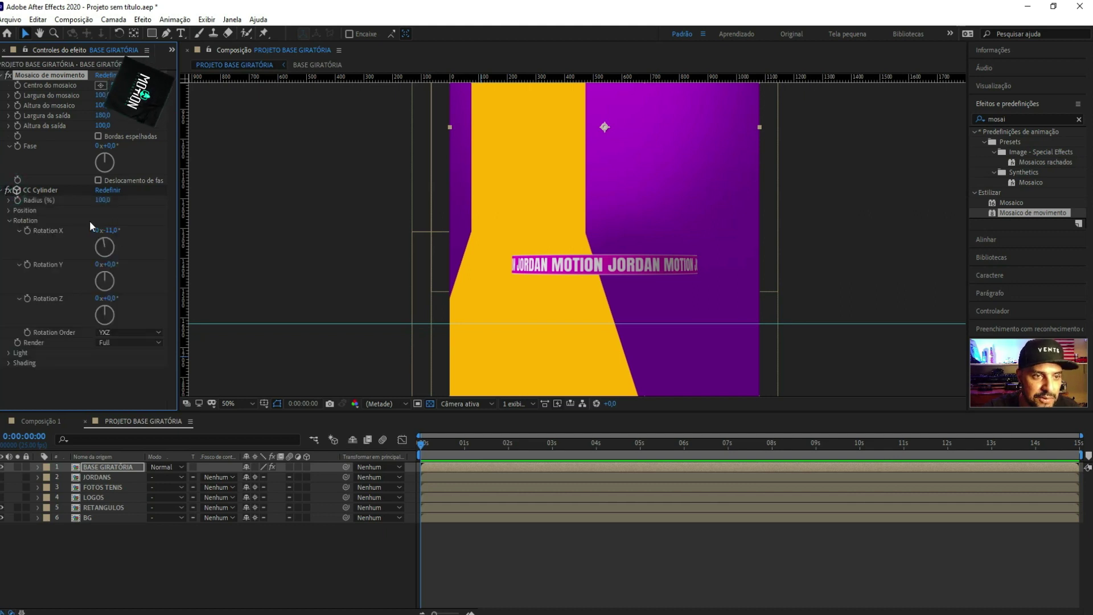
pyautogui.click(105, 244)
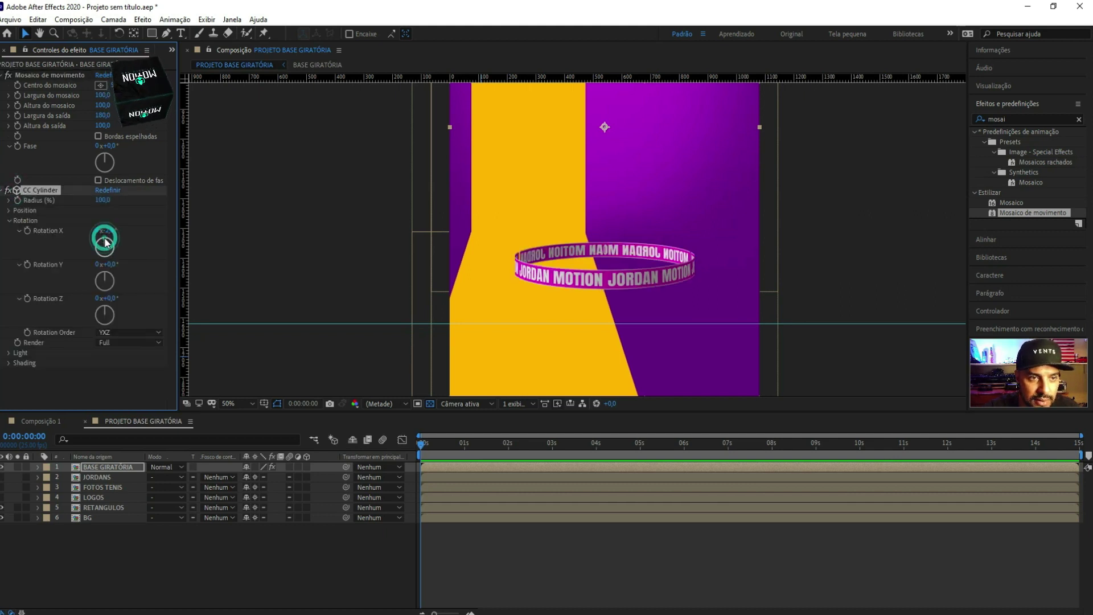
pyautogui.moveTo(106, 242); pyautogui.dragTo(104, 243)
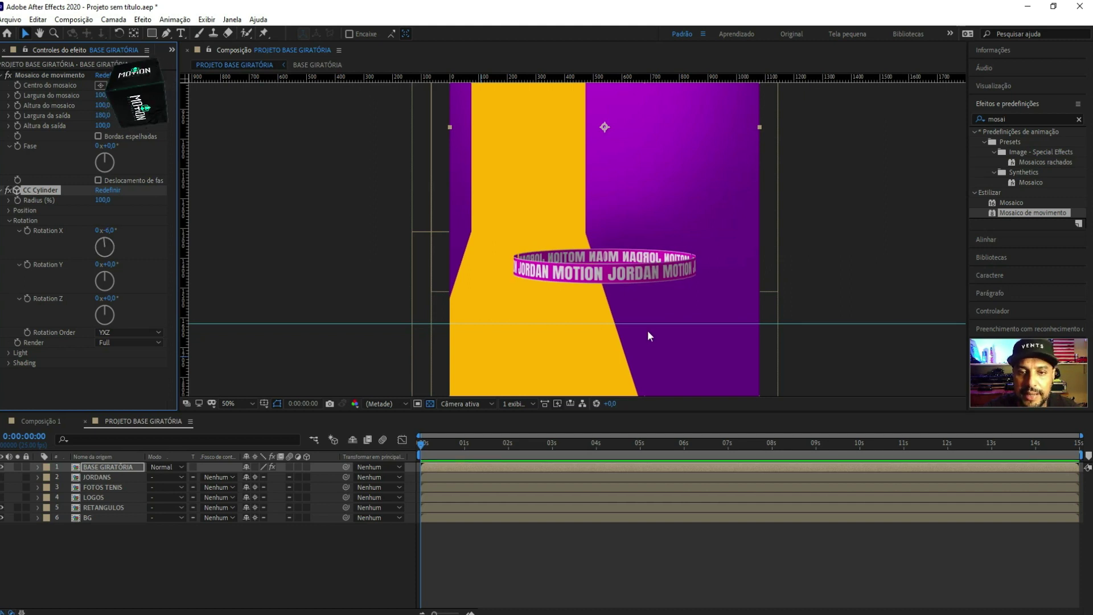
pyautogui.moveTo(482, 445); pyautogui.dragTo(803, 445)
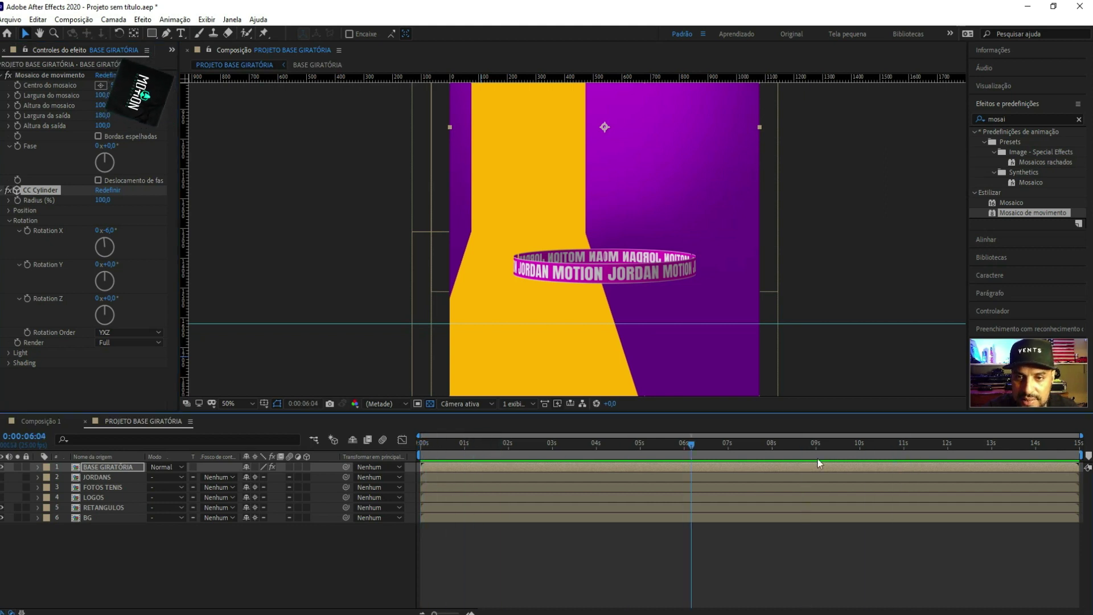
pyautogui.click(424, 466)
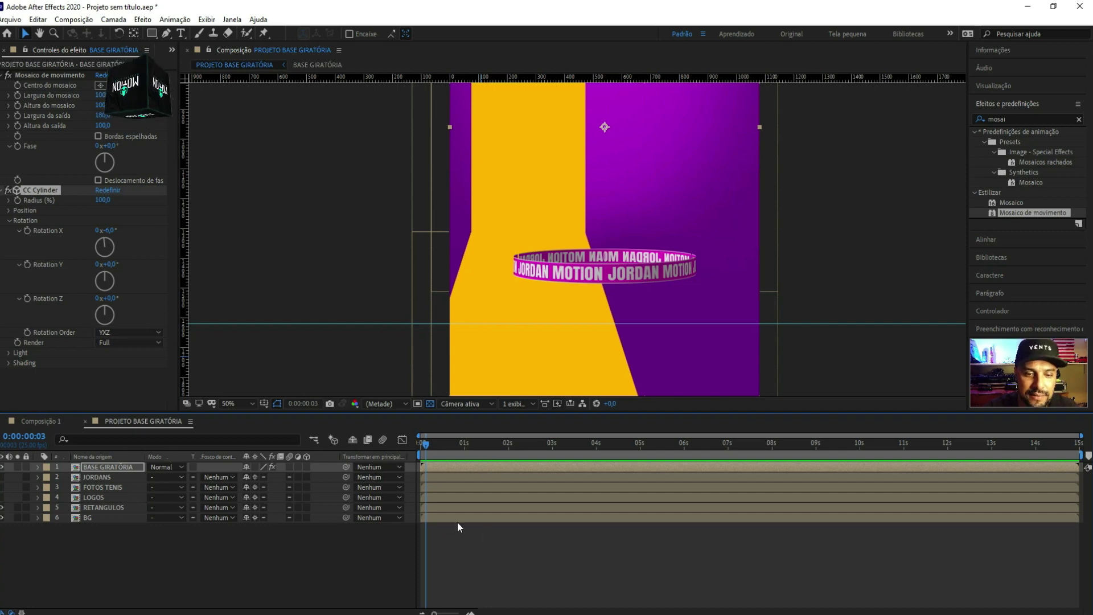
# Zoom in on the ring, deselect BASE GIRATÓRIA, and select the Ellipse Tool
pyautogui.press('.')
pyautogui.press('.')
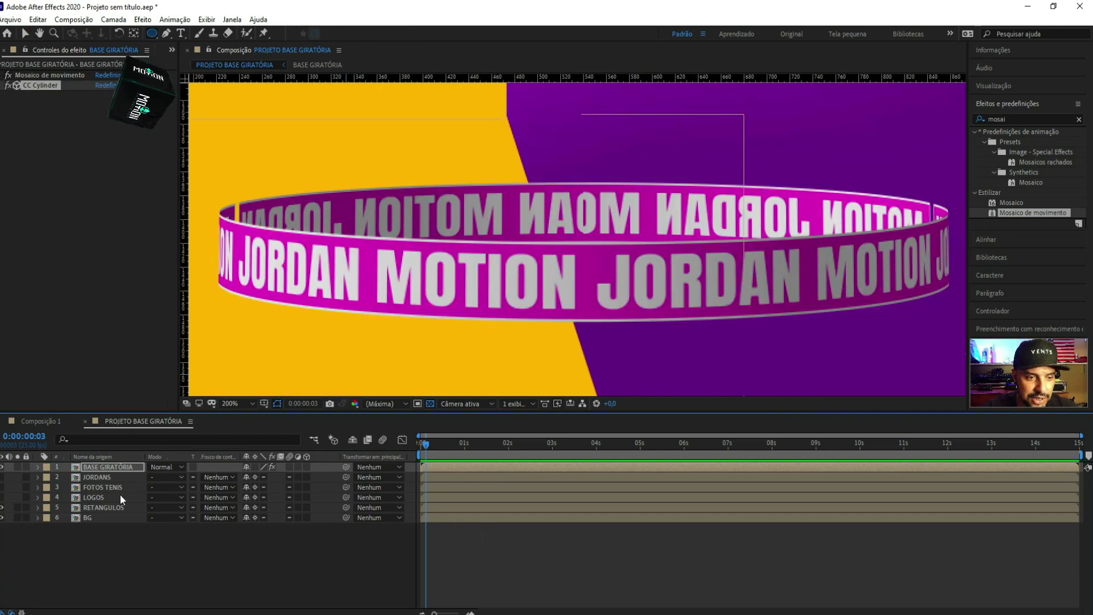
pyautogui.click(136, 547)
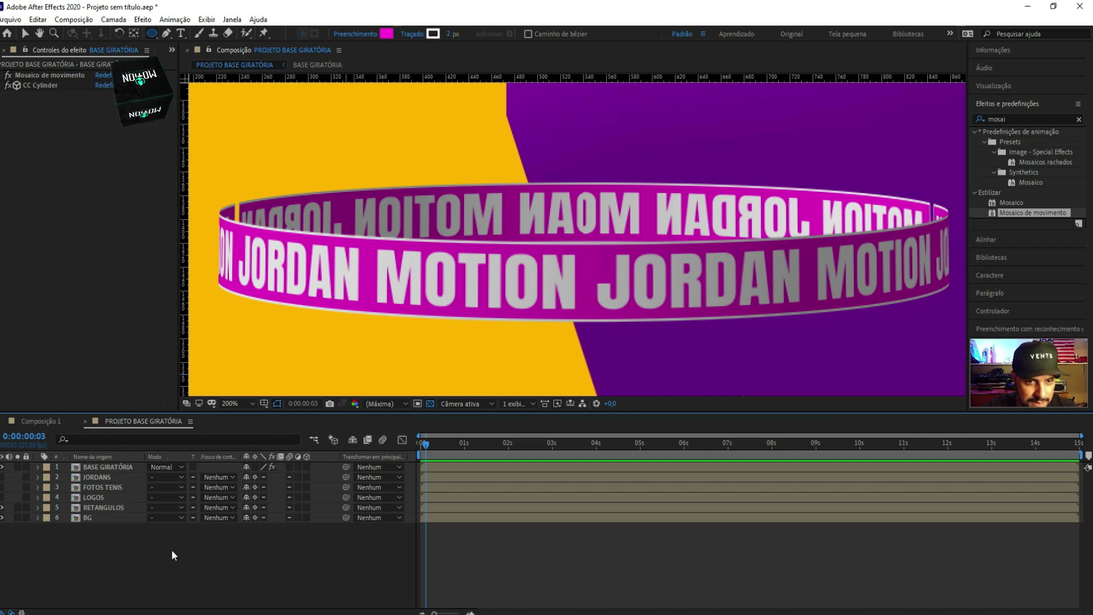
pyautogui.click(156, 32)
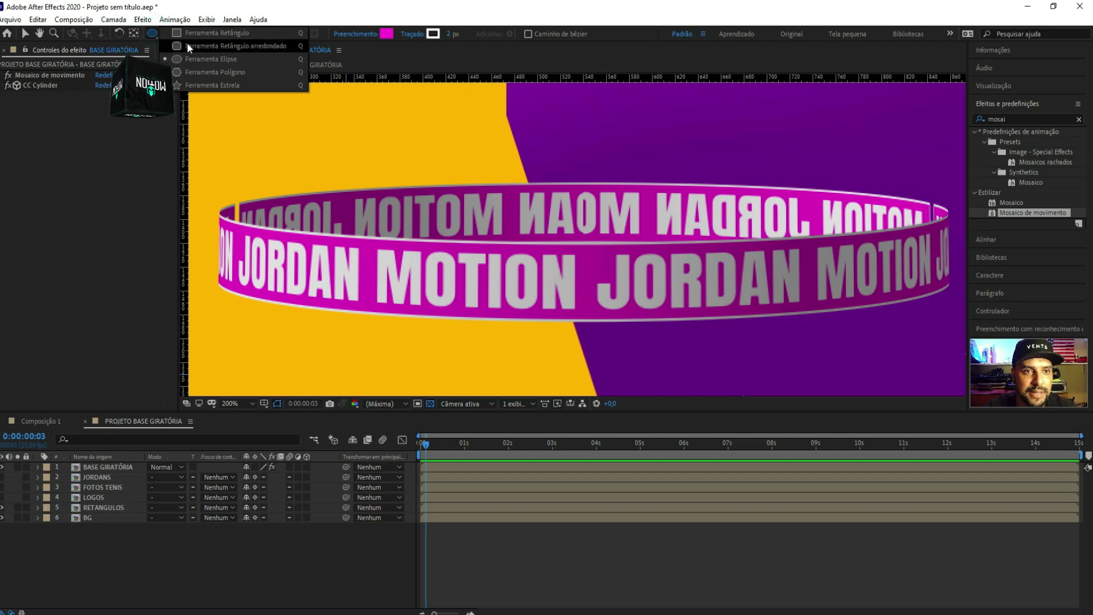
pyautogui.click(204, 85)
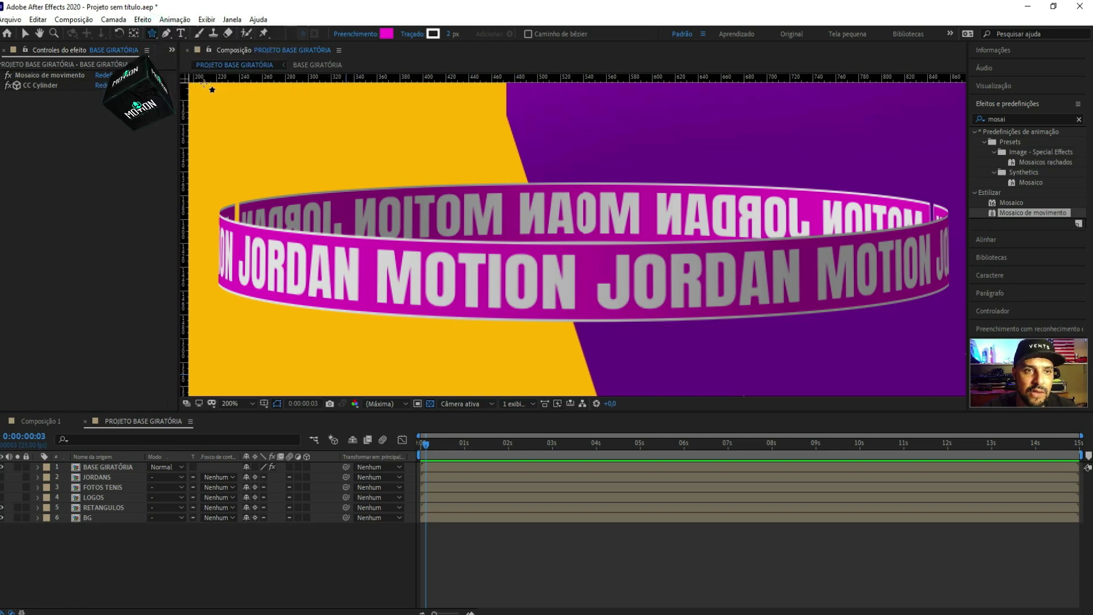
pyautogui.click(150, 35)
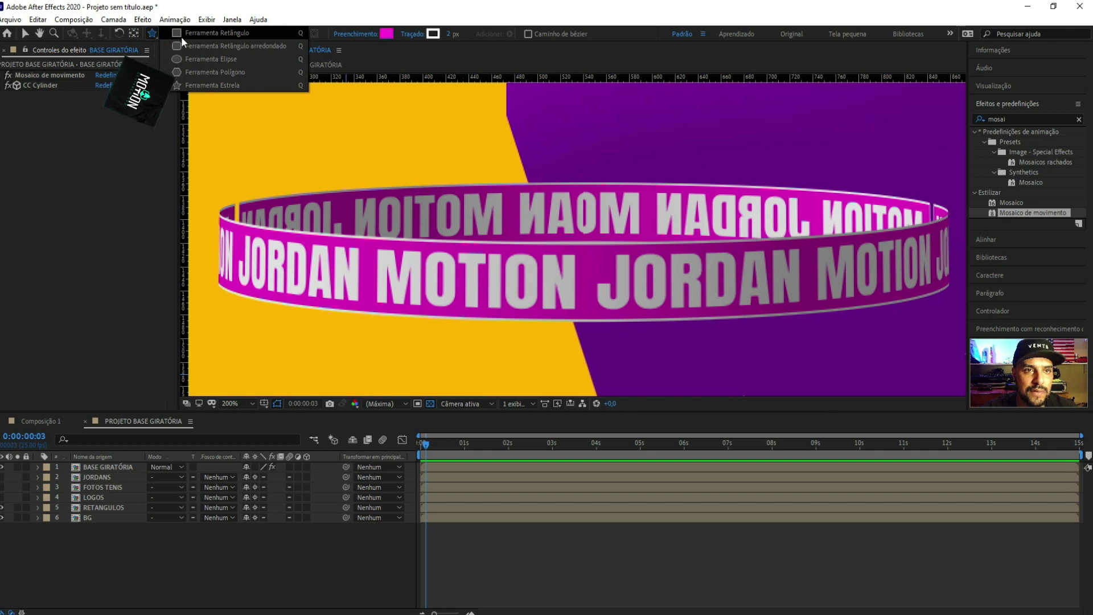
pyautogui.click(181, 36)
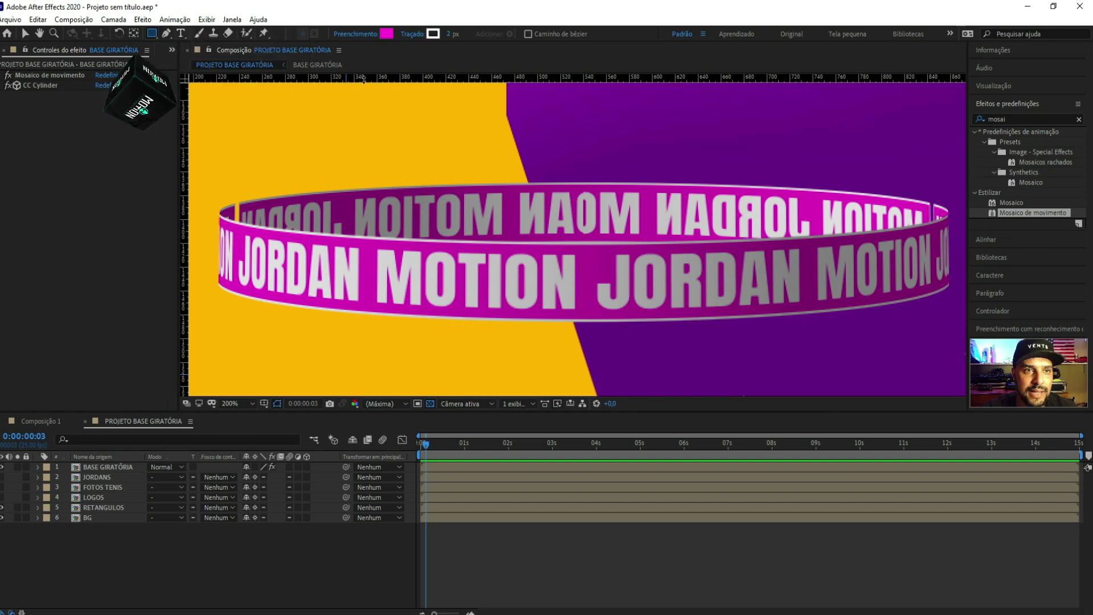
pyautogui.click(152, 35)
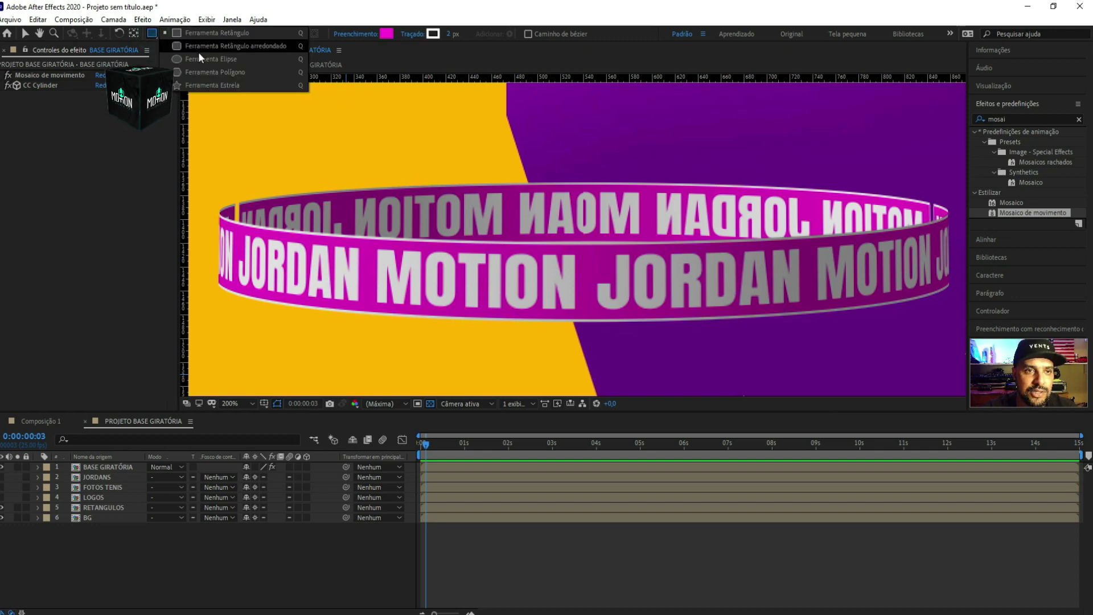
pyautogui.click(223, 59)
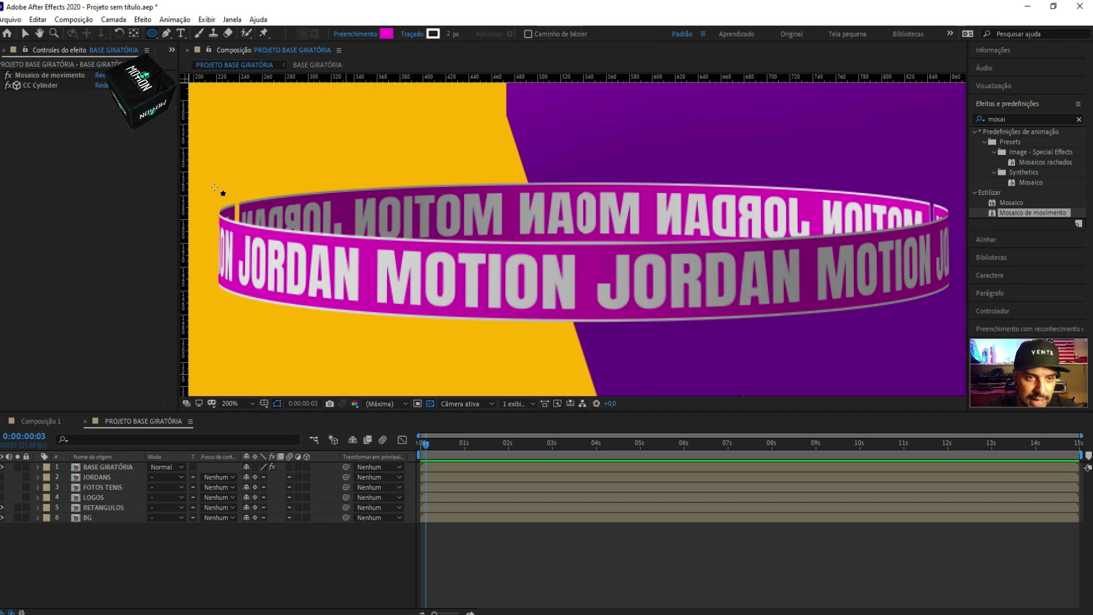
# Draw a magenta ellipse across the ring's top and nudge it into place with arrow keys
pyautogui.moveTo(219, 191)
pyautogui.mouseDown()
pyautogui.moveTo(317, 224)
pyautogui.moveTo(949, 213)
pyautogui.mouseUp()
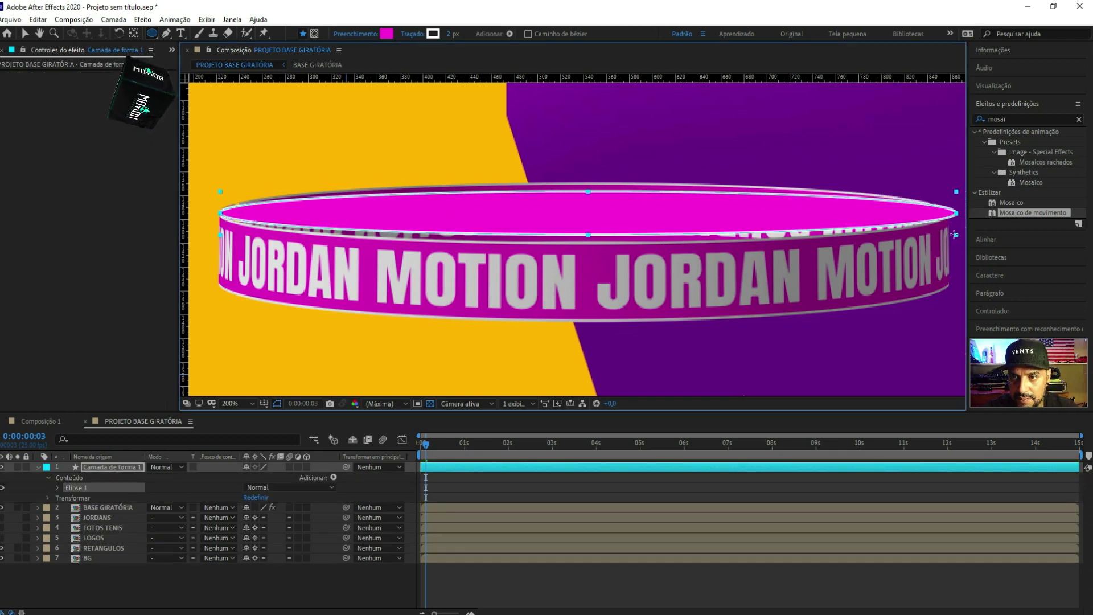
pyautogui.moveTo(949, 212); pyautogui.dragTo(949, 251)
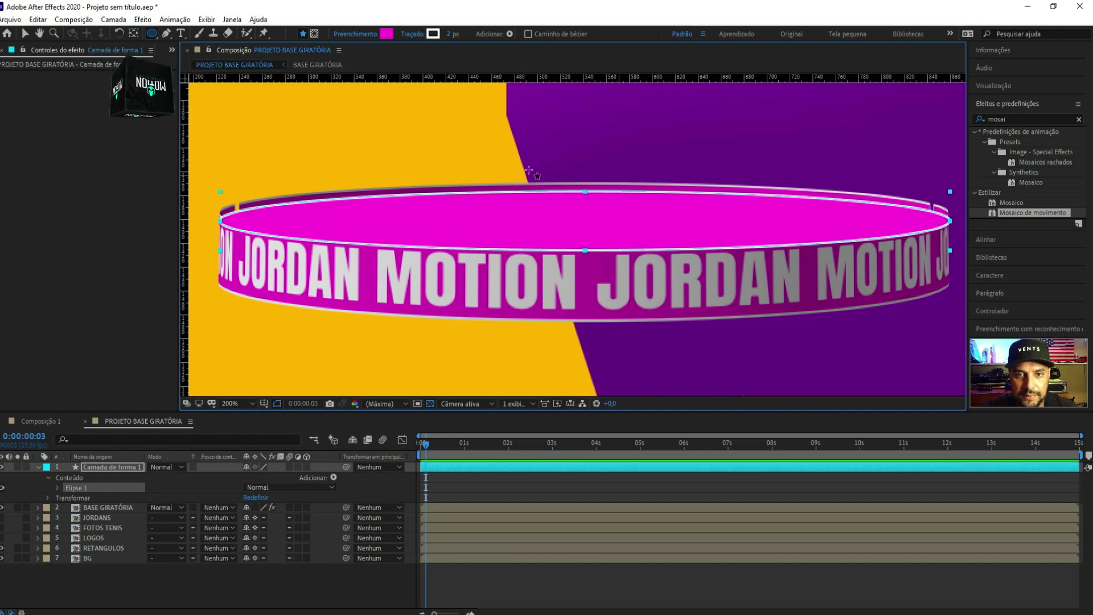
pyautogui.click(25, 34)
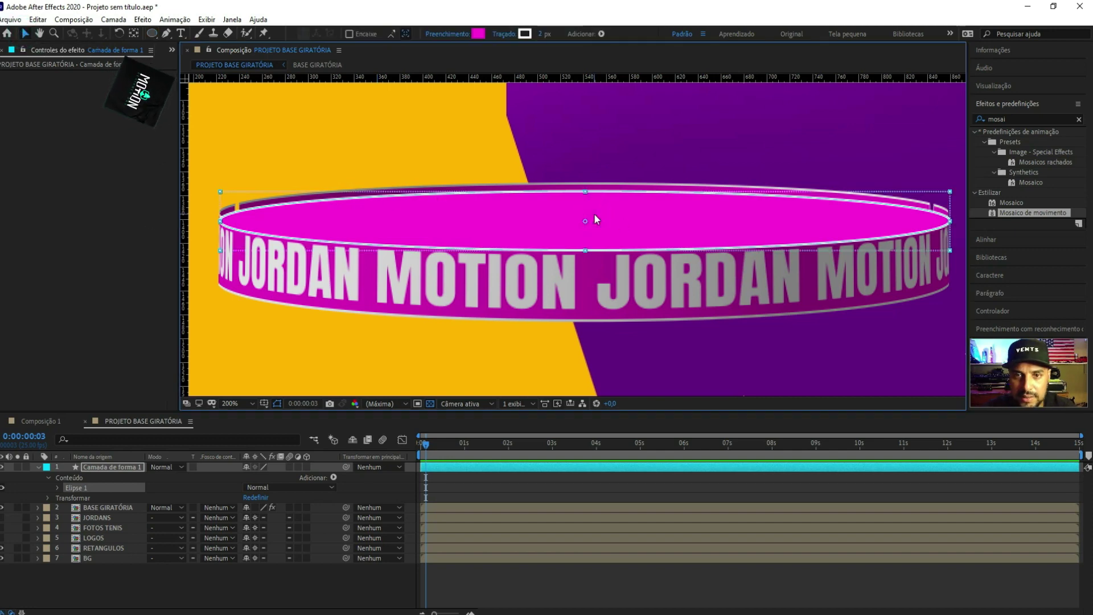
pyautogui.moveTo(593, 218); pyautogui.dragTo(593, 216)
pyautogui.press('Up')
pyautogui.press('Up')
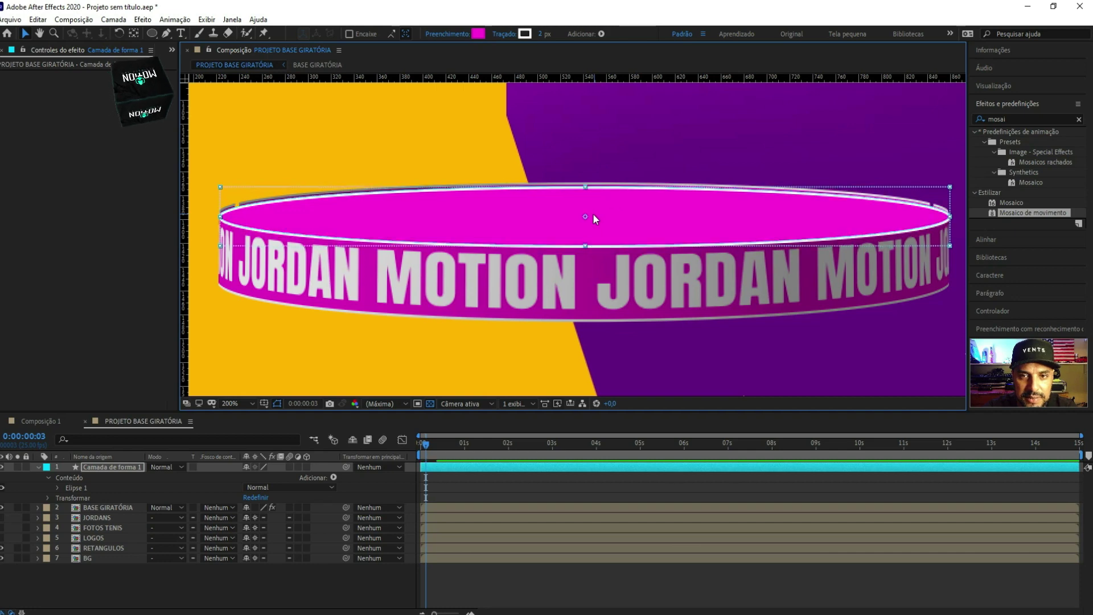
pyautogui.press('Up')
pyautogui.press('Up')
pyautogui.press('Up')
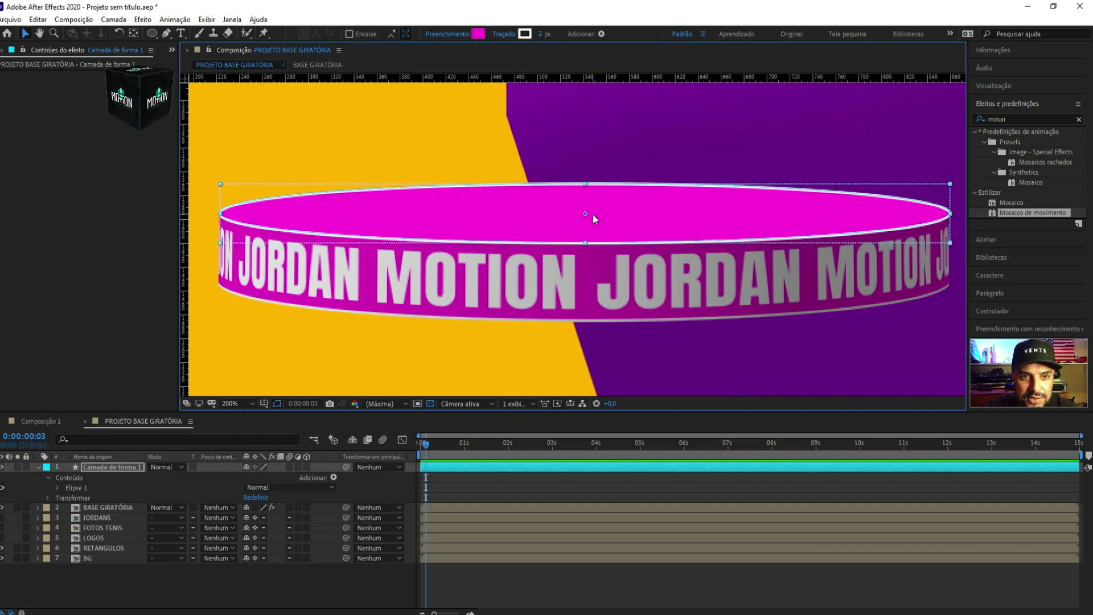
pyautogui.press('Up')
pyautogui.press('Up')
pyautogui.press('Down')
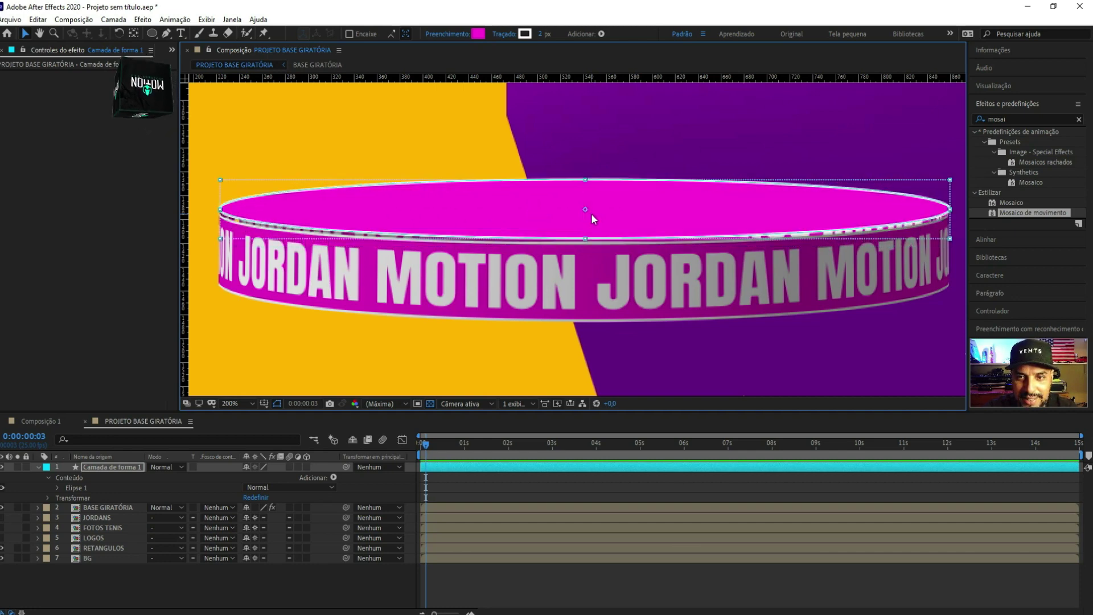
pyautogui.press('Down')
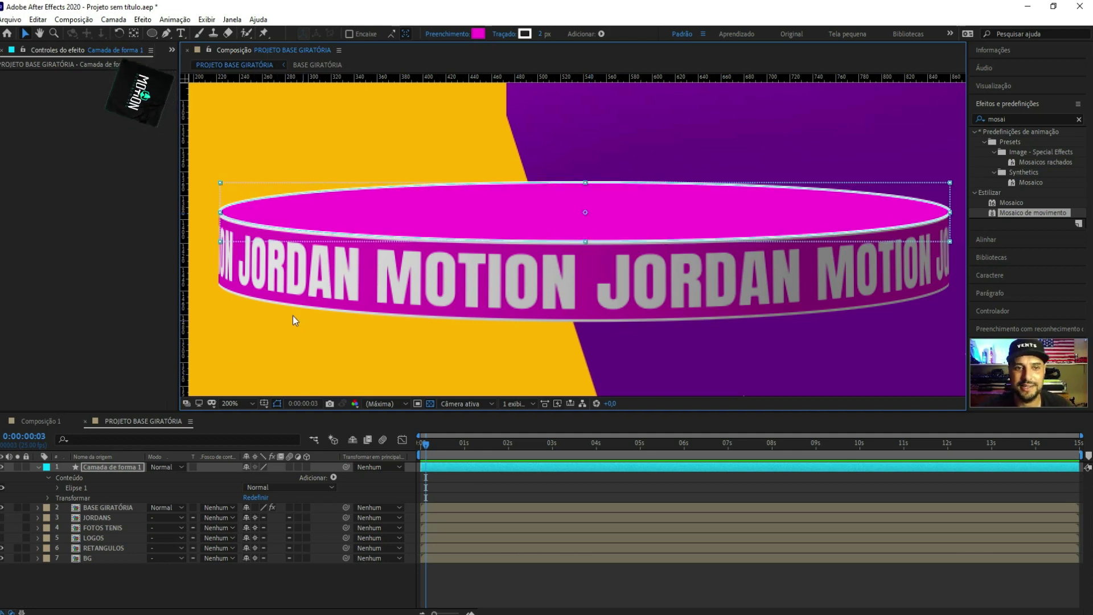
pyautogui.click(25, 36)
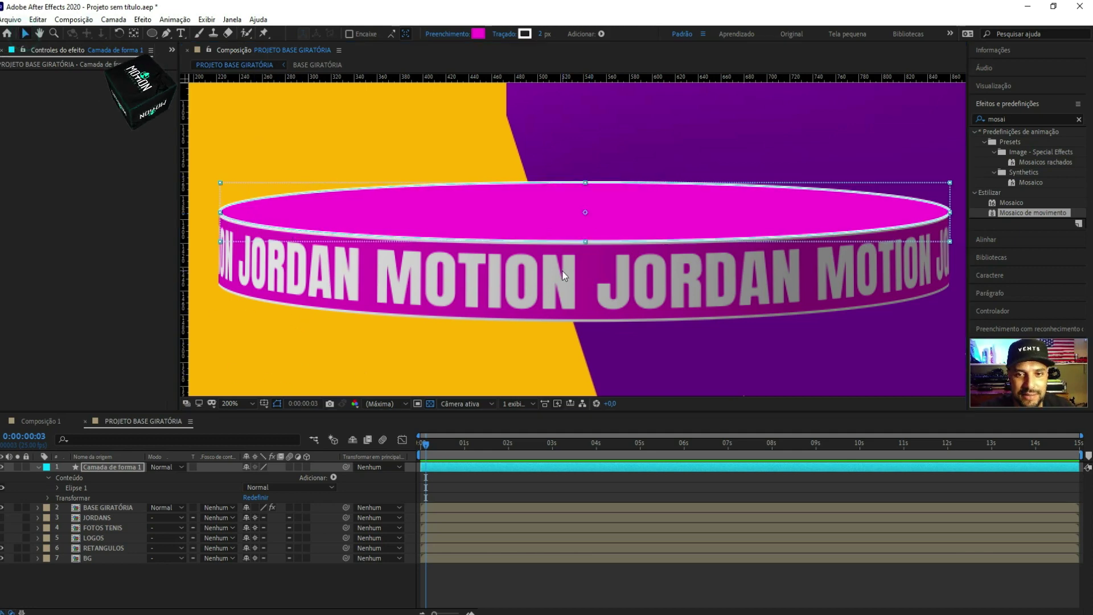
pyautogui.click(252, 403)
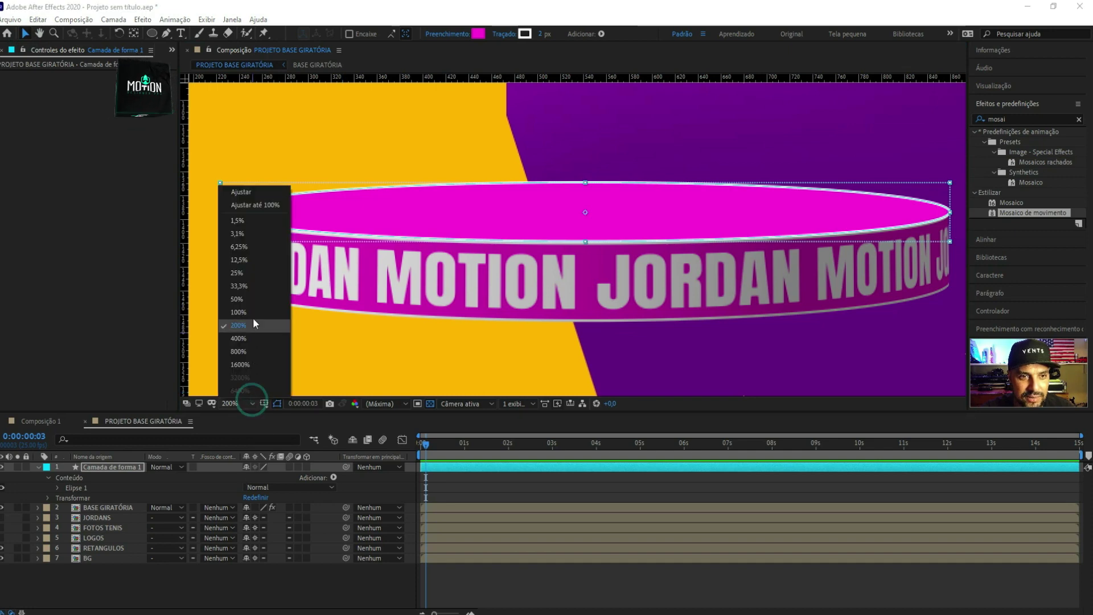
# Reframe the view on the ring at 100% and select the collapsed Camada de forma 1 layer
pyautogui.click(257, 204)
pyautogui.click(370, 249)
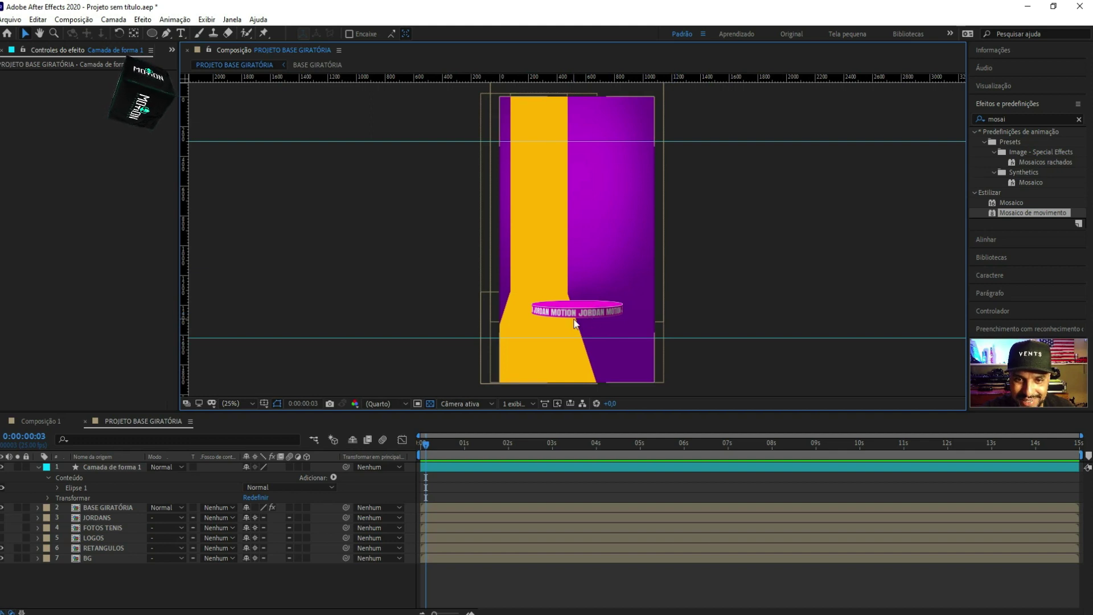
pyautogui.press('.')
pyautogui.moveTo(613, 303); pyautogui.dragTo(613, 200)
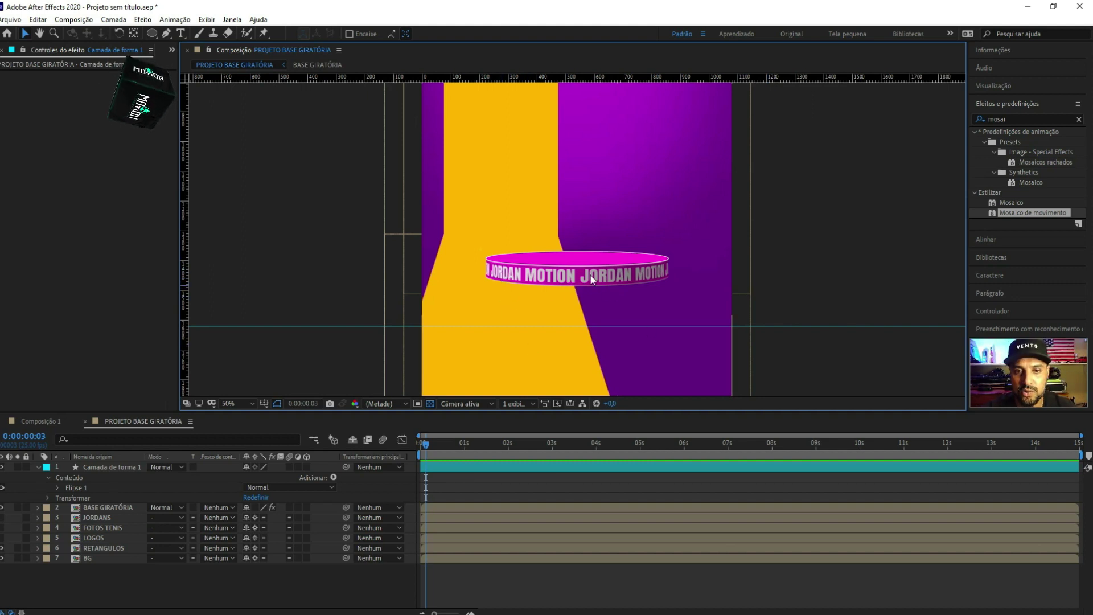
pyautogui.press('.')
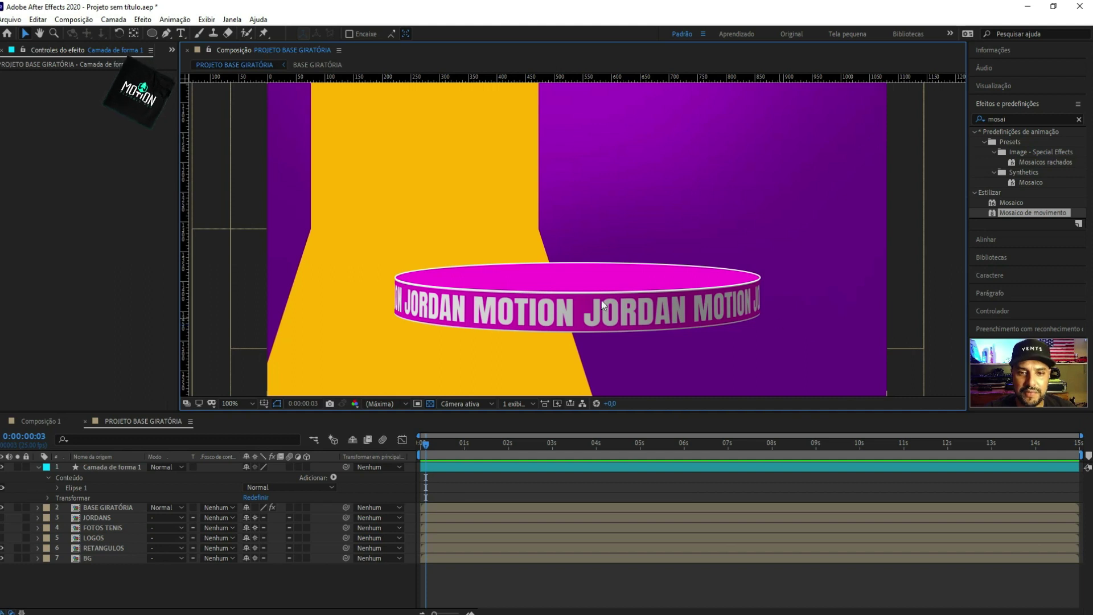
pyautogui.click(38, 467)
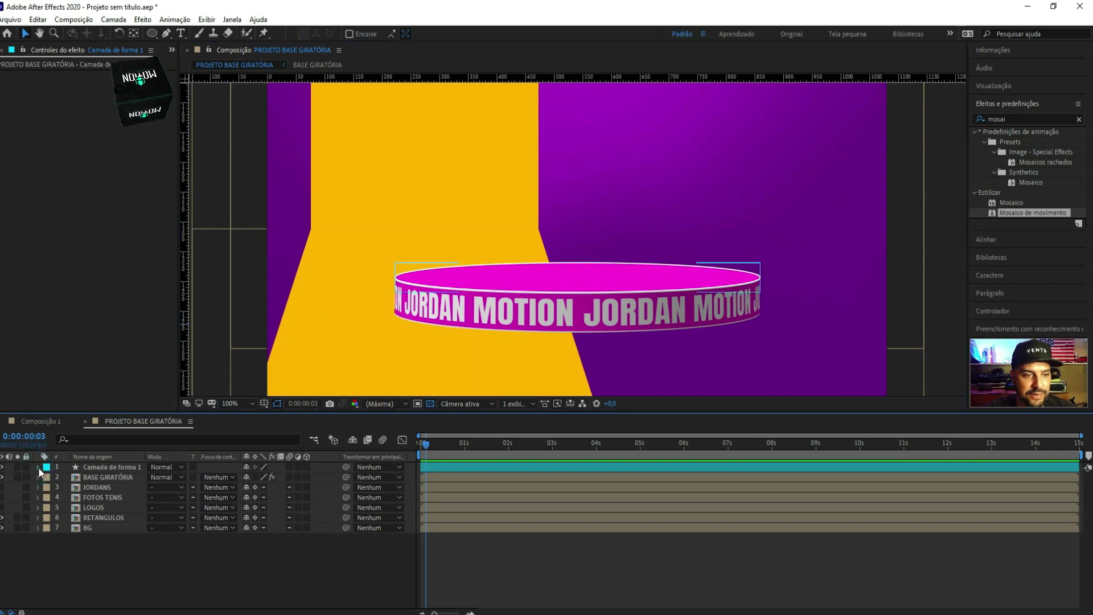
pyautogui.click(125, 467)
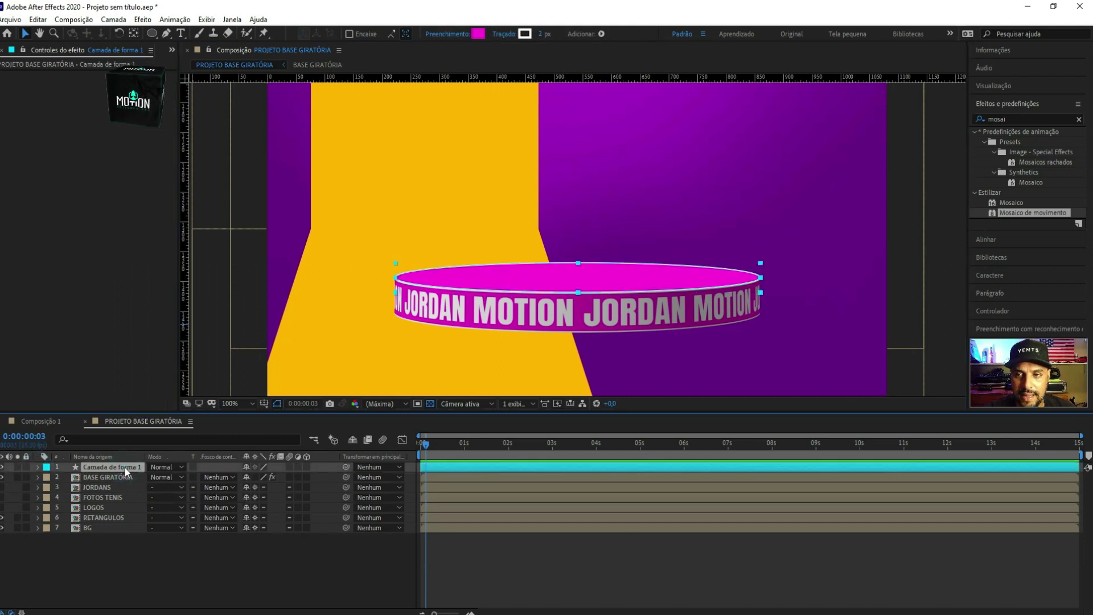
# Search 'gradi' and apply Degradê de gradientes to Camada de forma 1
pyautogui.click(1038, 121)
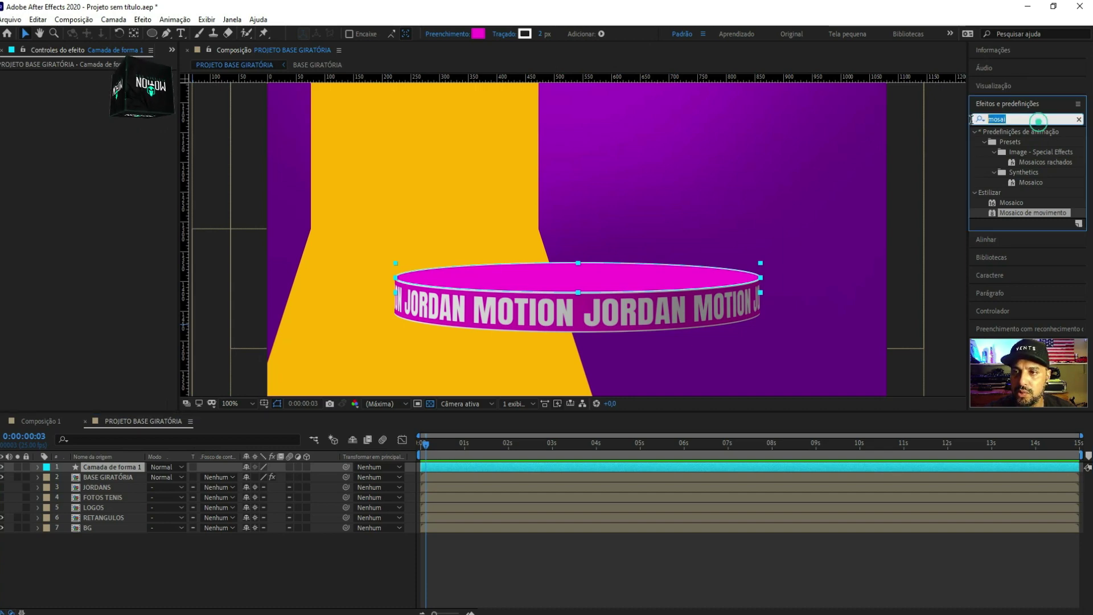
pyautogui.write('gradi')
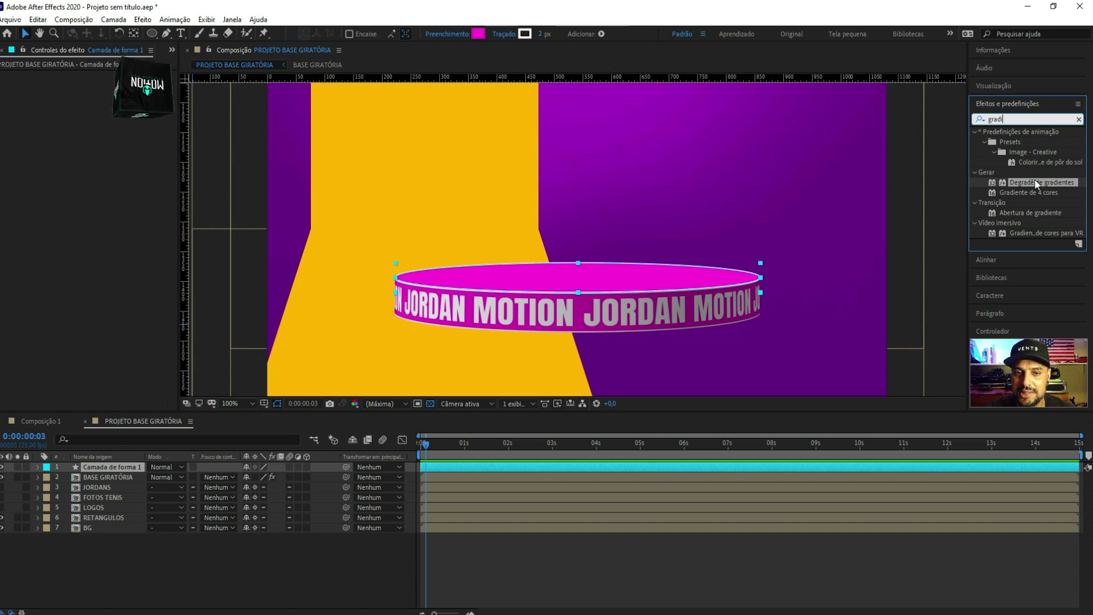
pyautogui.doubleClick(1034, 182)
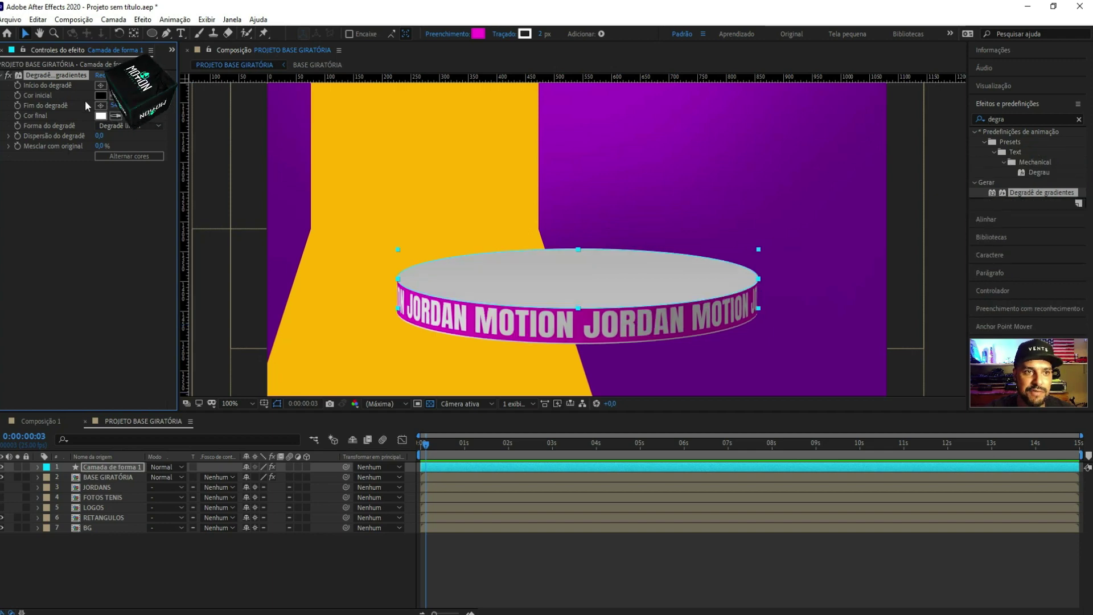
# Set the gradient's Cor inicial to vivid magenta and Cor final to FF00D8
pyautogui.click(101, 96)
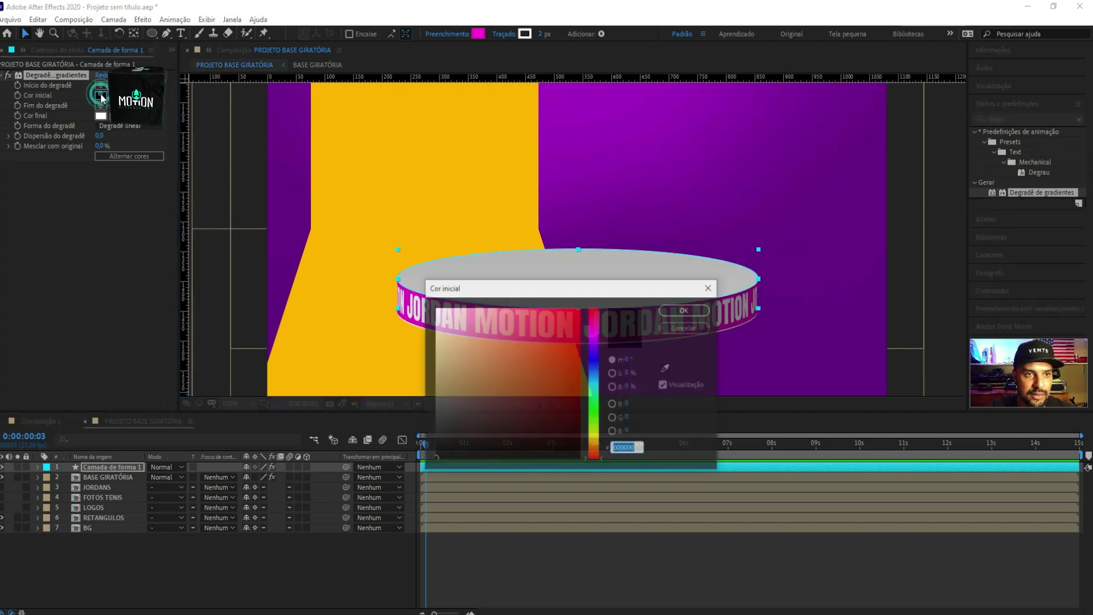
pyautogui.click(595, 335)
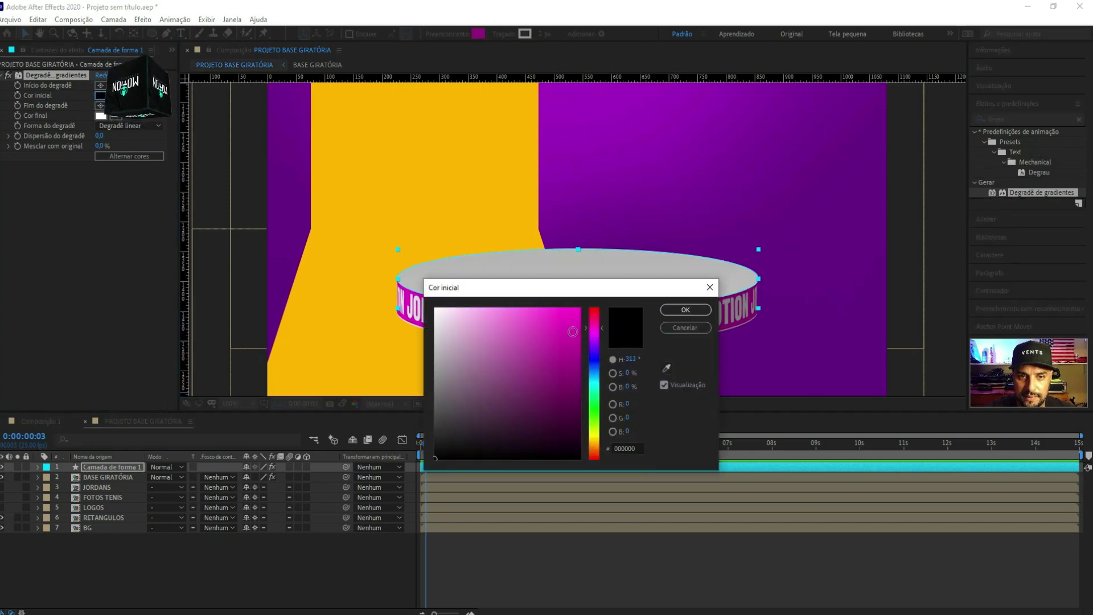
pyautogui.moveTo(568, 331); pyautogui.dragTo(586, 302)
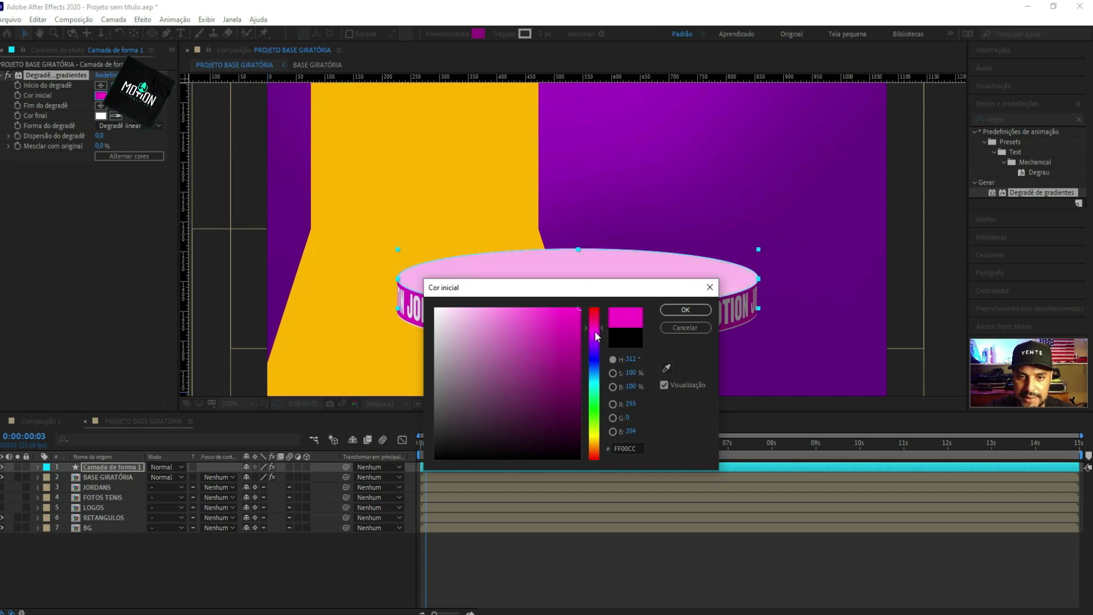
pyautogui.click(709, 310)
pyautogui.click(101, 115)
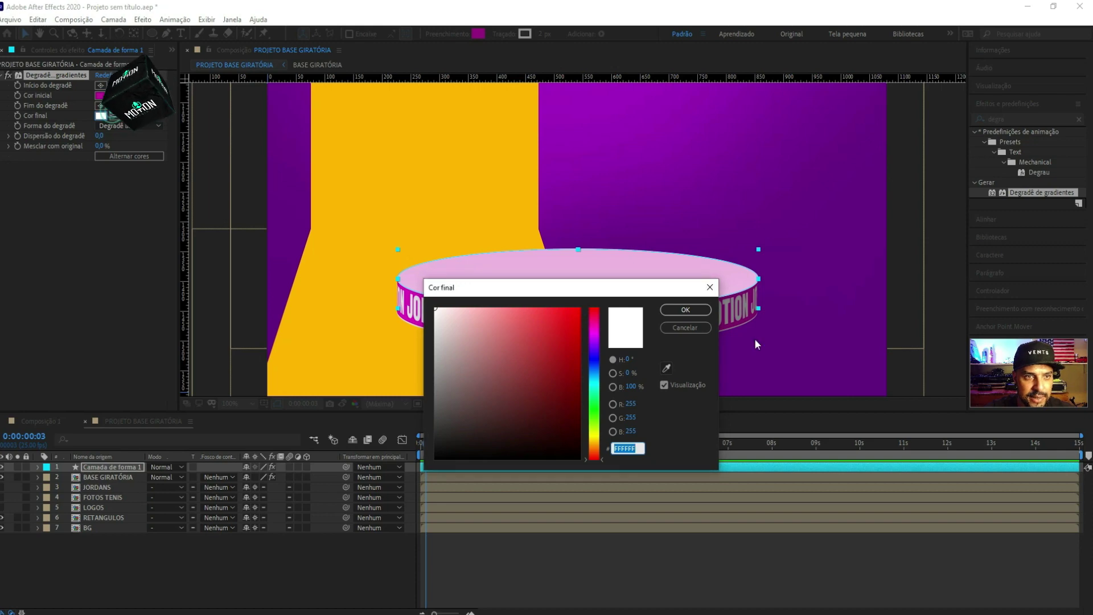
pyautogui.click(686, 308)
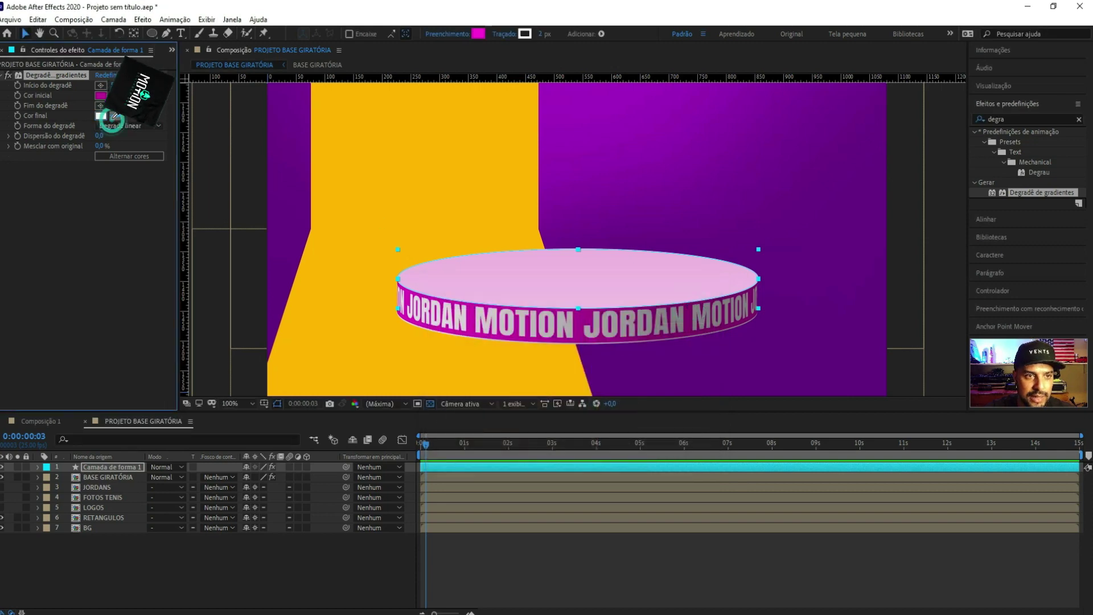
pyautogui.click(475, 317)
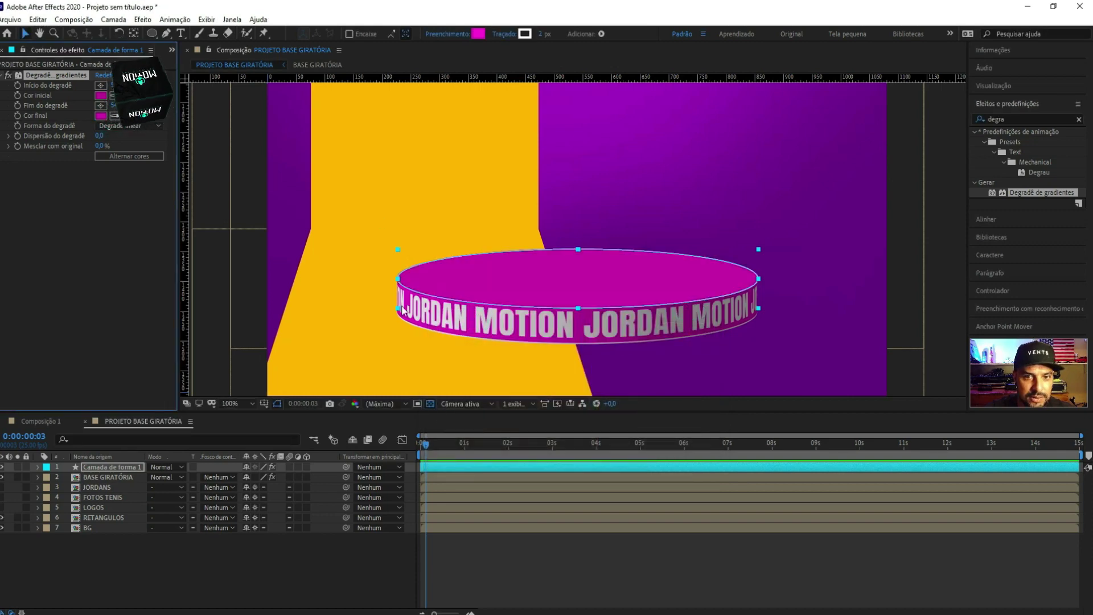
pyautogui.click(100, 116)
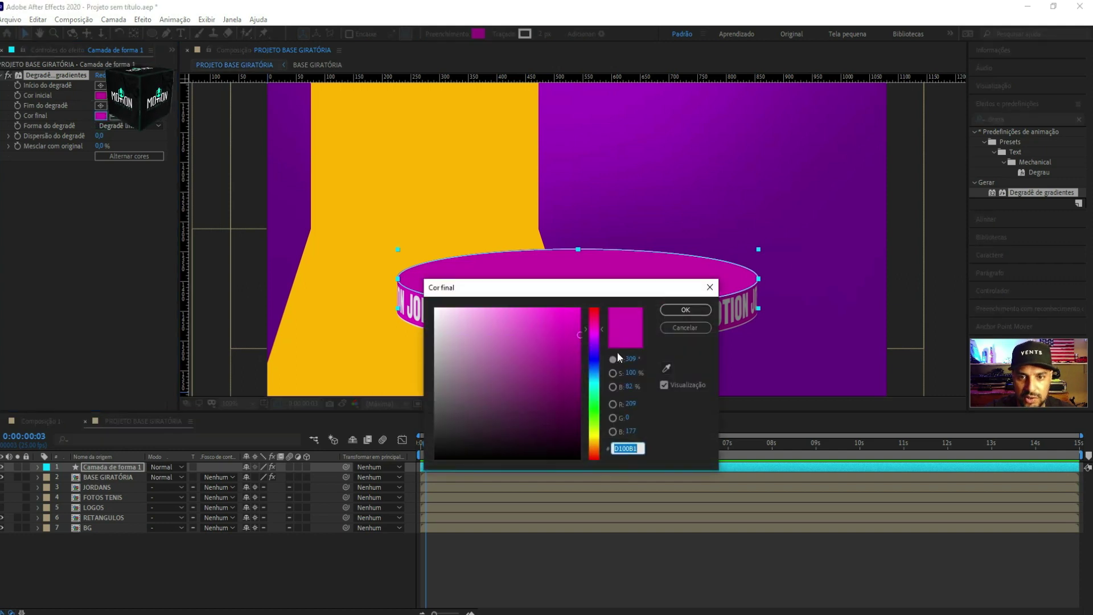
pyautogui.moveTo(578, 320); pyautogui.dragTo(591, 310)
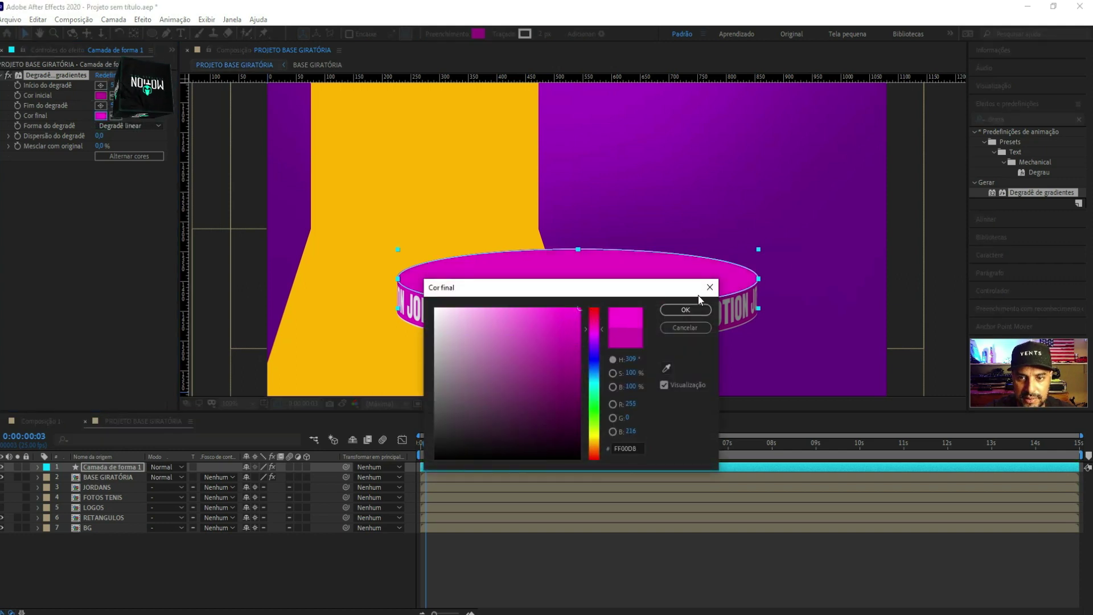
pyautogui.click(692, 311)
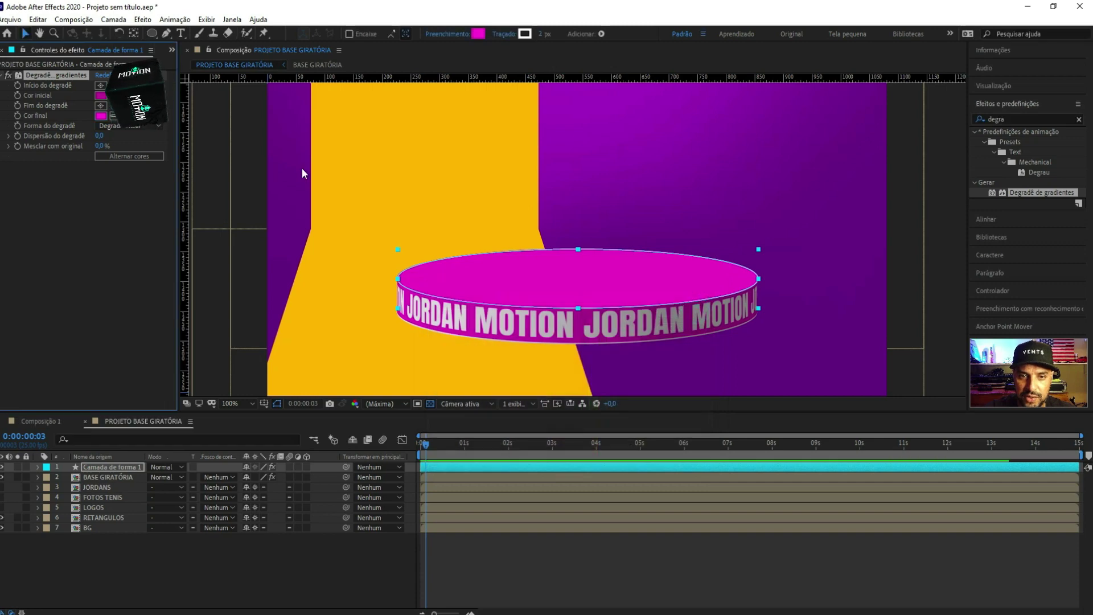
# Darken the gradient start colour to deep magenta B30590
pyautogui.click(100, 97)
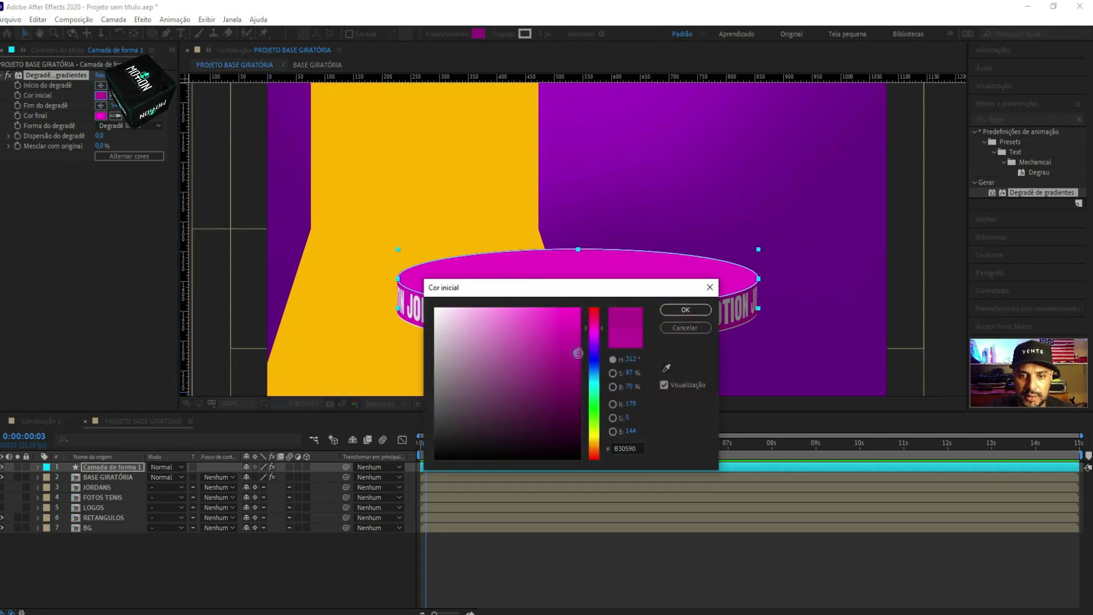
pyautogui.moveTo(577, 353); pyautogui.dragTo(587, 356)
pyautogui.click(684, 310)
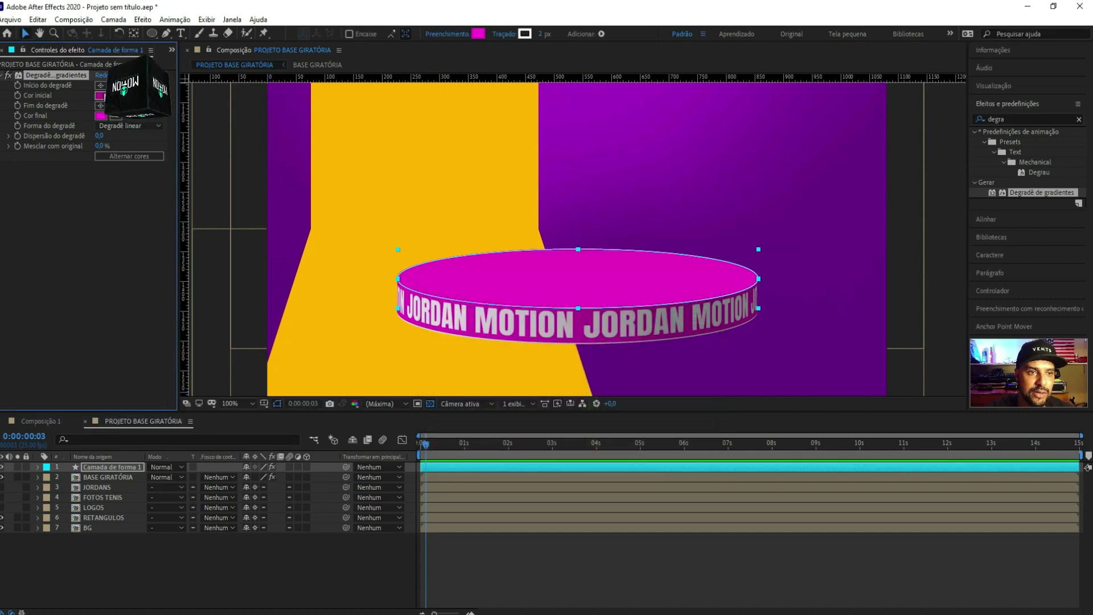
pyautogui.click(102, 87)
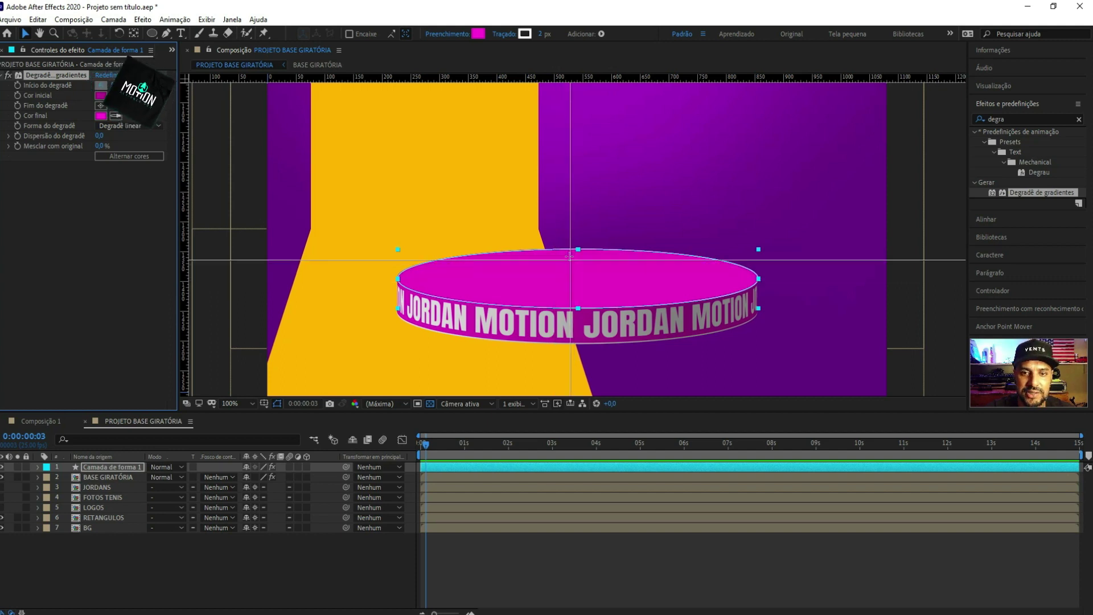
# Place the gradient's Início do degradê on the ring's top disc, shifting it right and down
pyautogui.click(572, 256)
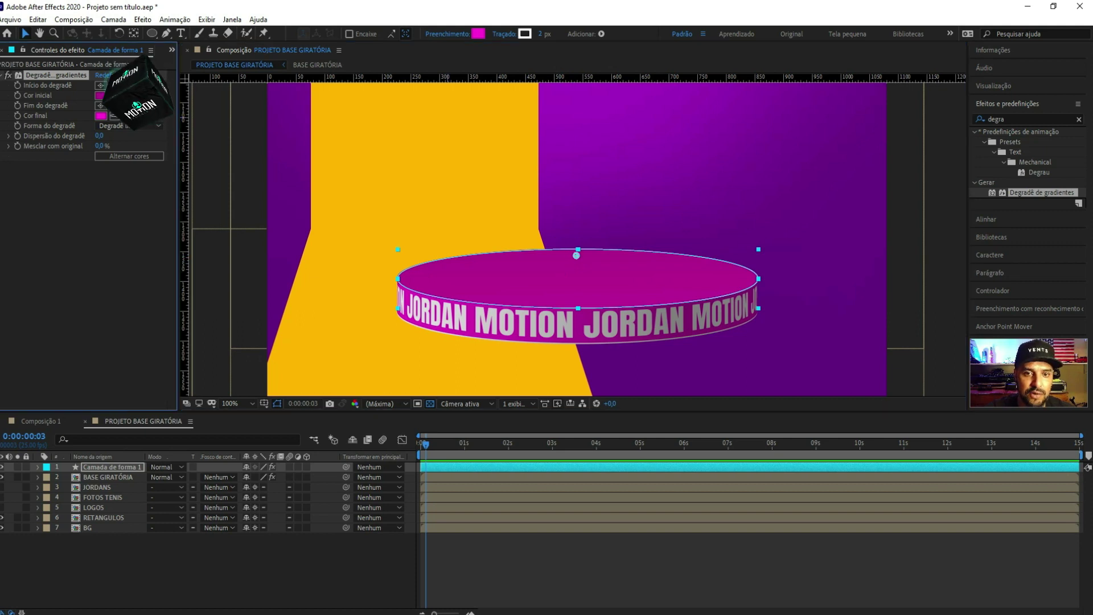
pyautogui.moveTo(573, 255); pyautogui.dragTo(598, 256)
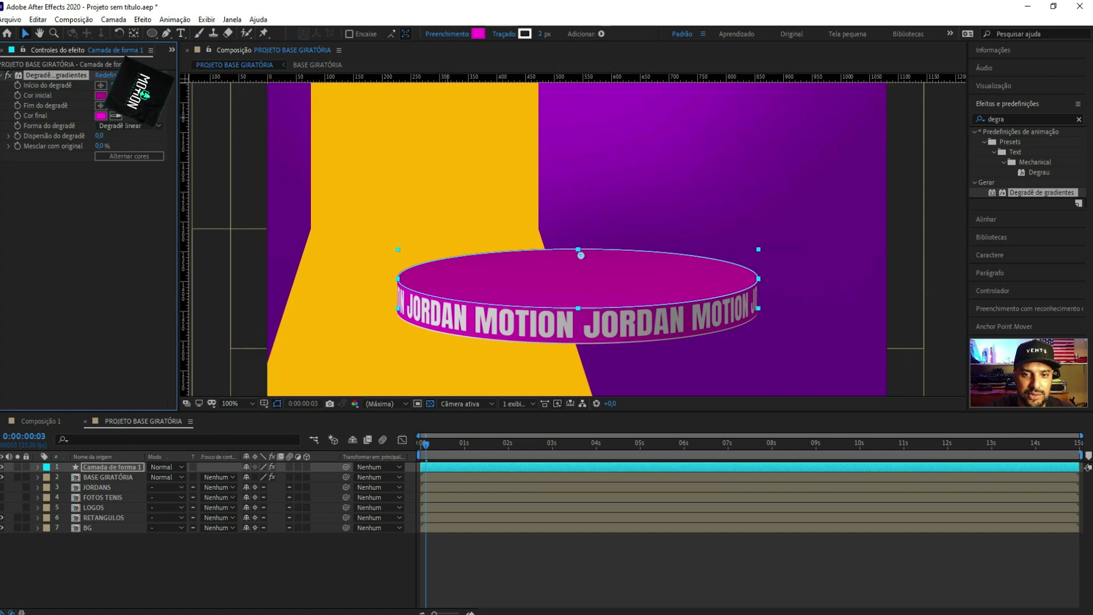
pyautogui.moveTo(577, 256); pyautogui.dragTo(576, 284)
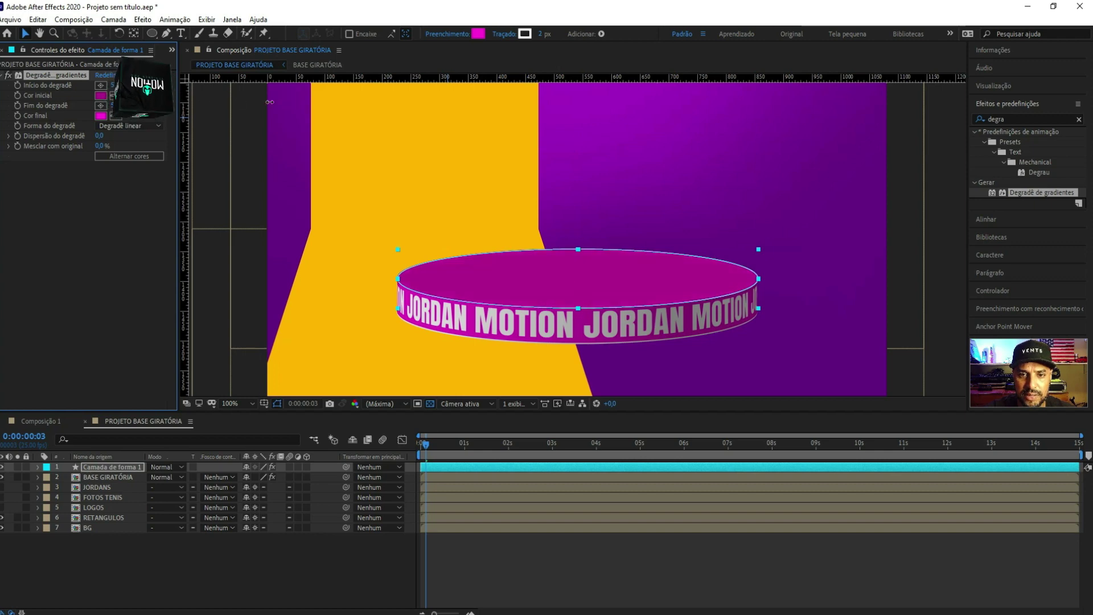
pyautogui.click(101, 116)
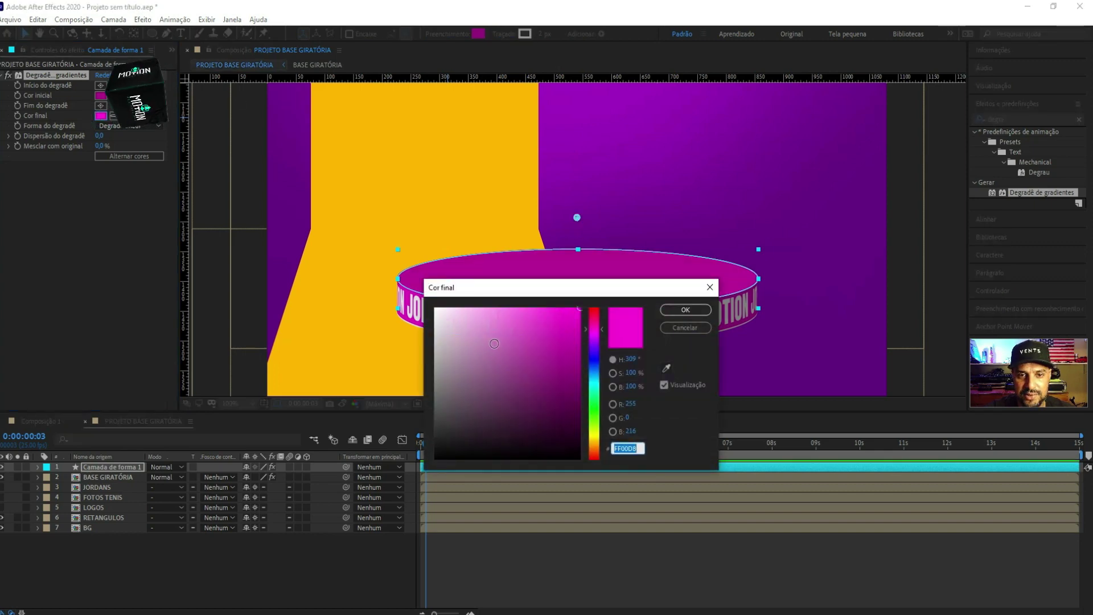
# Change the gradient's Cor final to white FFFFFF
pyautogui.moveTo(536, 293); pyautogui.dragTo(528, 372)
pyautogui.write('ffffff')
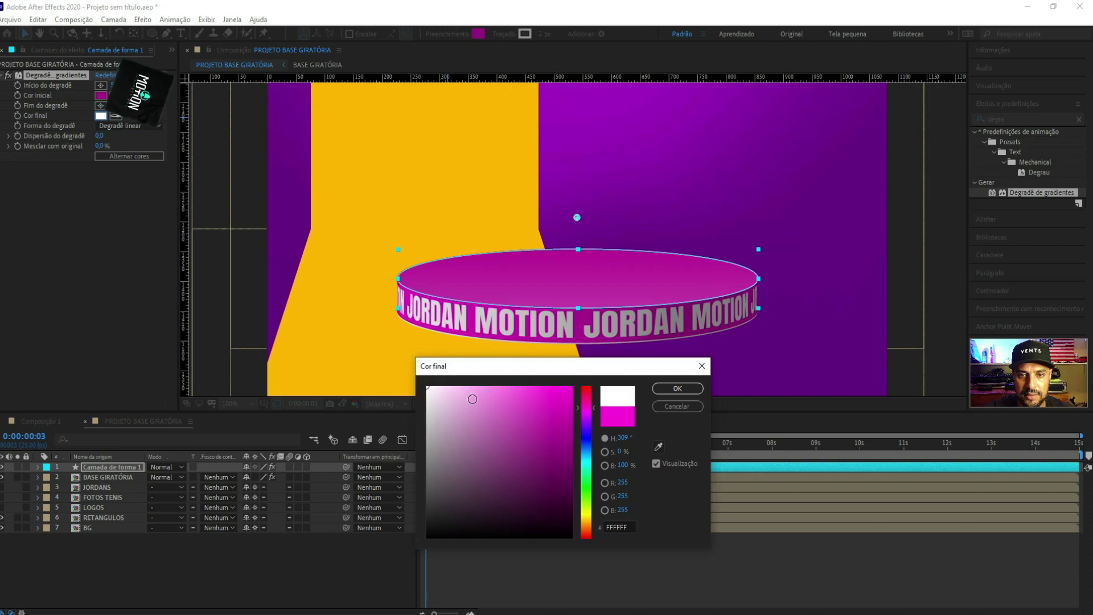
pyautogui.click(676, 390)
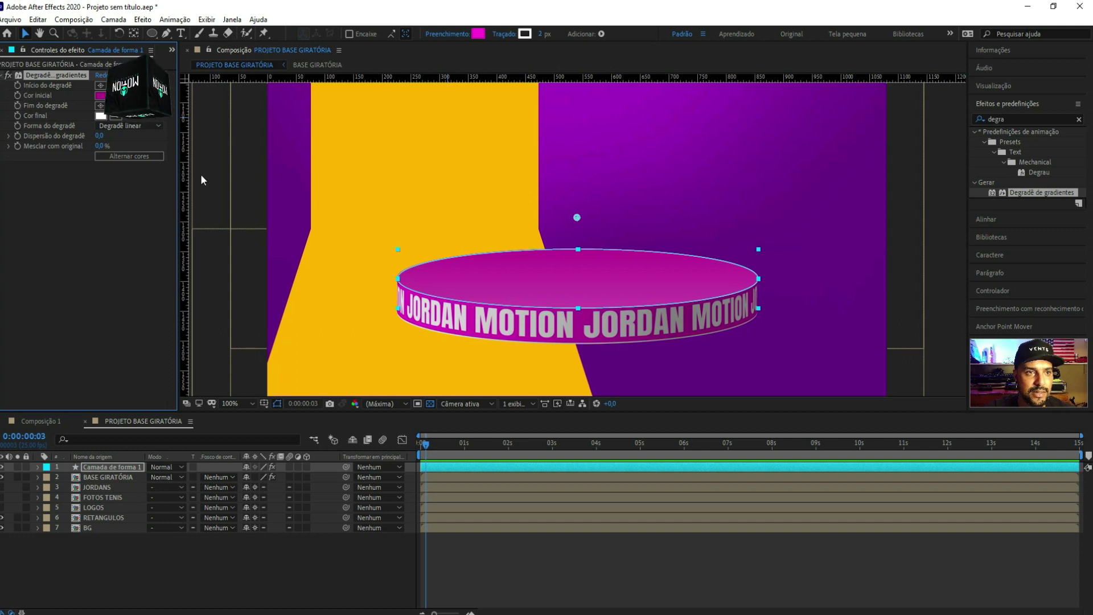
# Fold away the gradient settings, fit the poster in the viewer and centre the ring
pyautogui.click(3, 75)
pyautogui.click(248, 403)
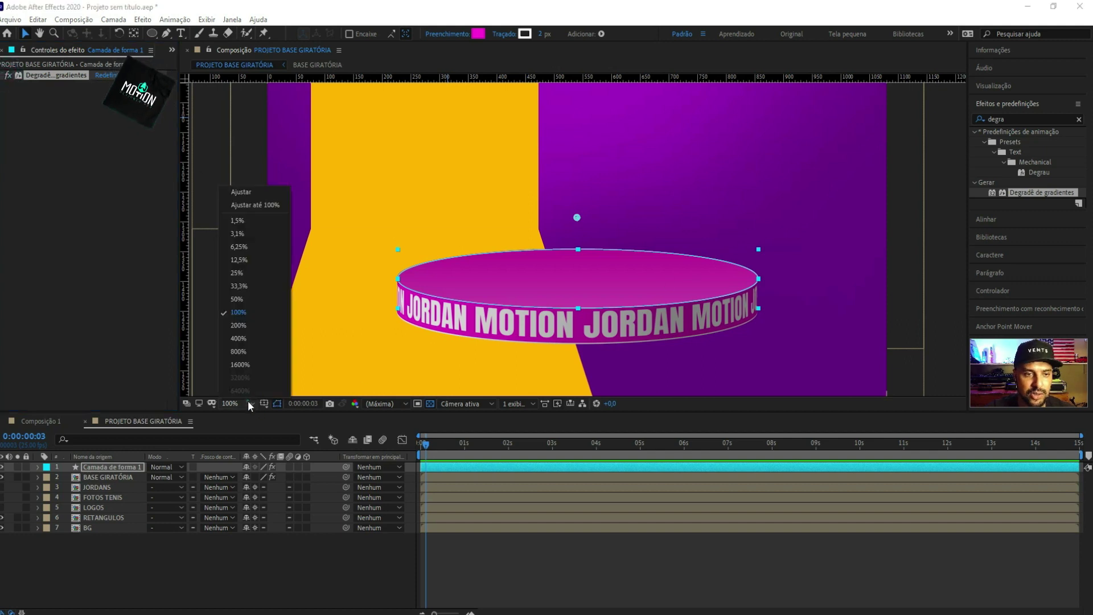
pyautogui.click(256, 192)
pyautogui.click(429, 236)
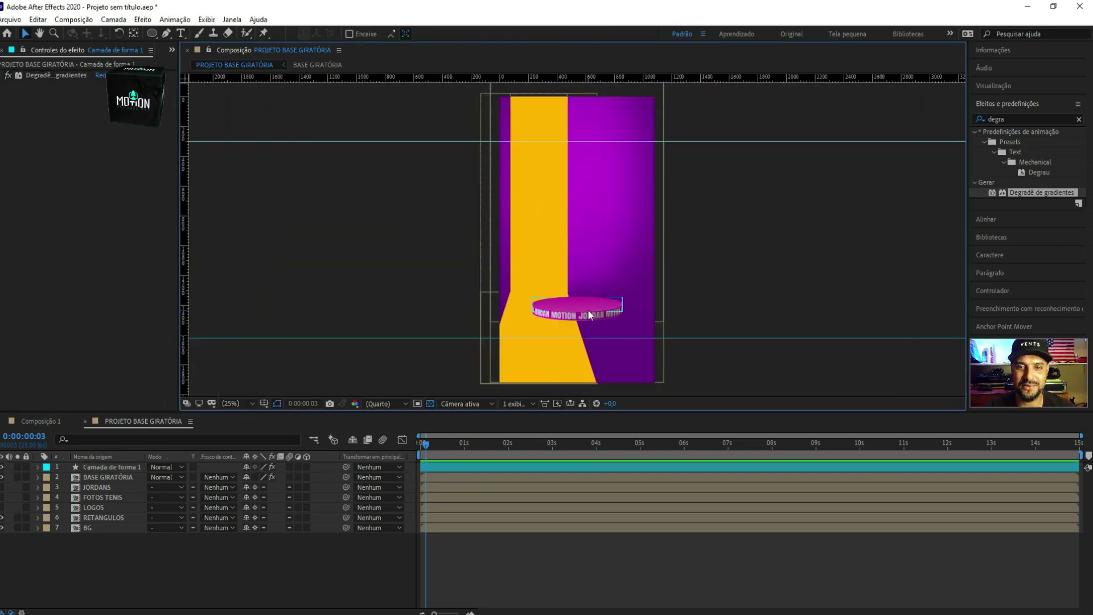
pyautogui.scroll(4, 565, 325)
pyautogui.scroll(-2, 571, 325)
pyautogui.moveTo(633, 232); pyautogui.dragTo(651, 96)
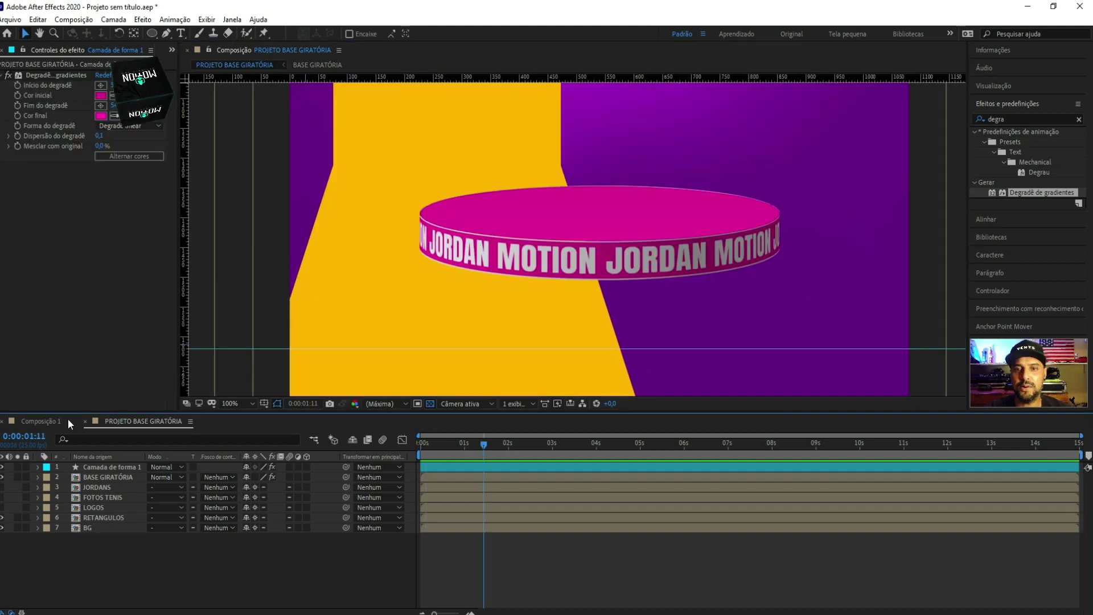
# Toggle the Degradê de gradientes settings and deselect the Camada de forma 1 layer
pyautogui.click(2, 76)
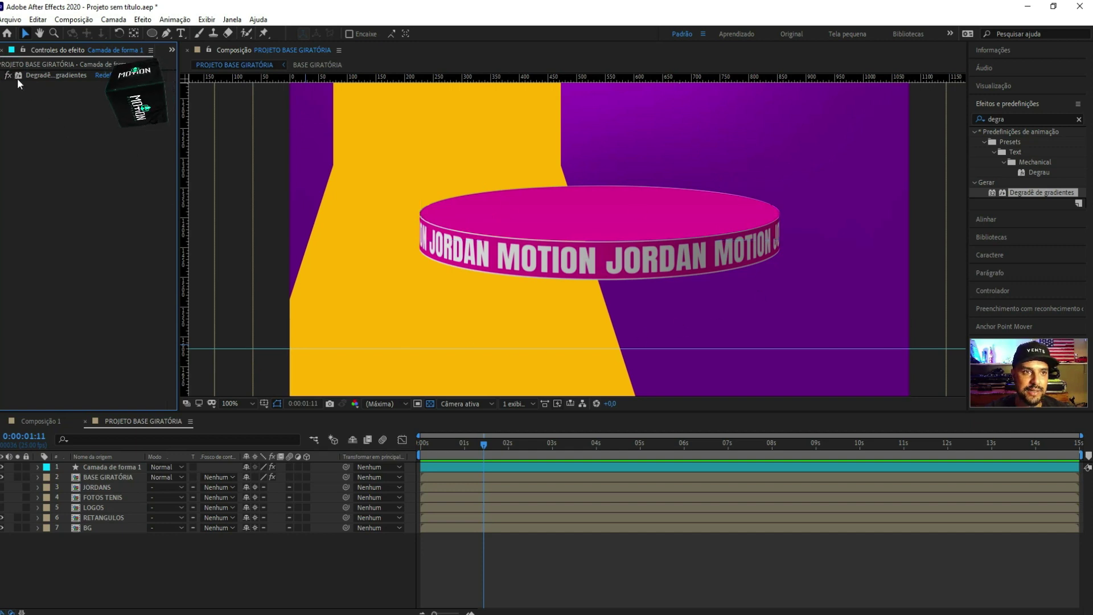
pyautogui.click(3, 76)
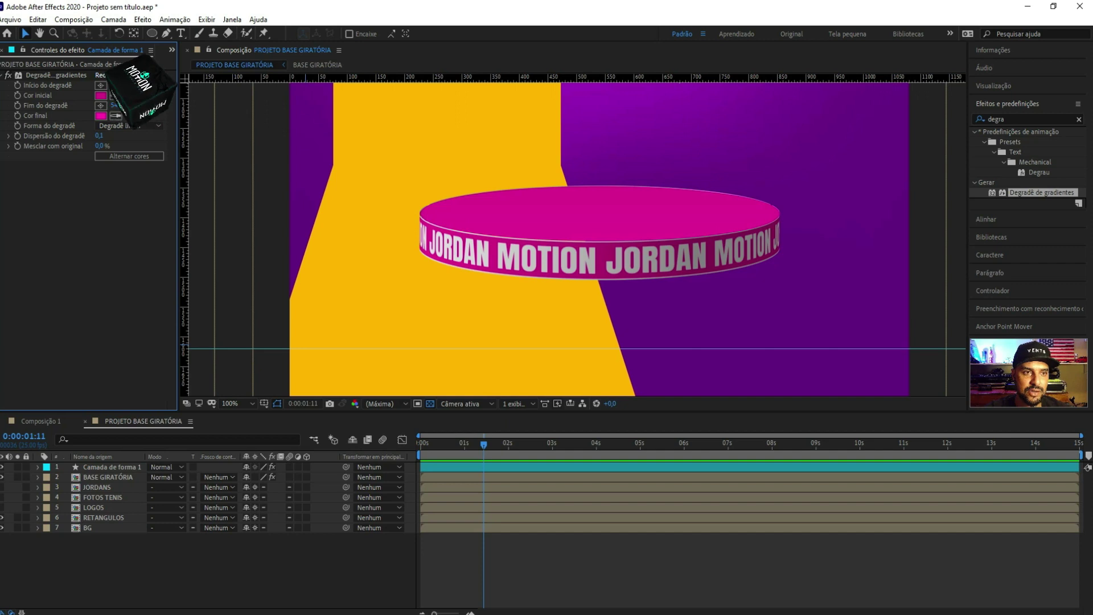
pyautogui.click(56, 75)
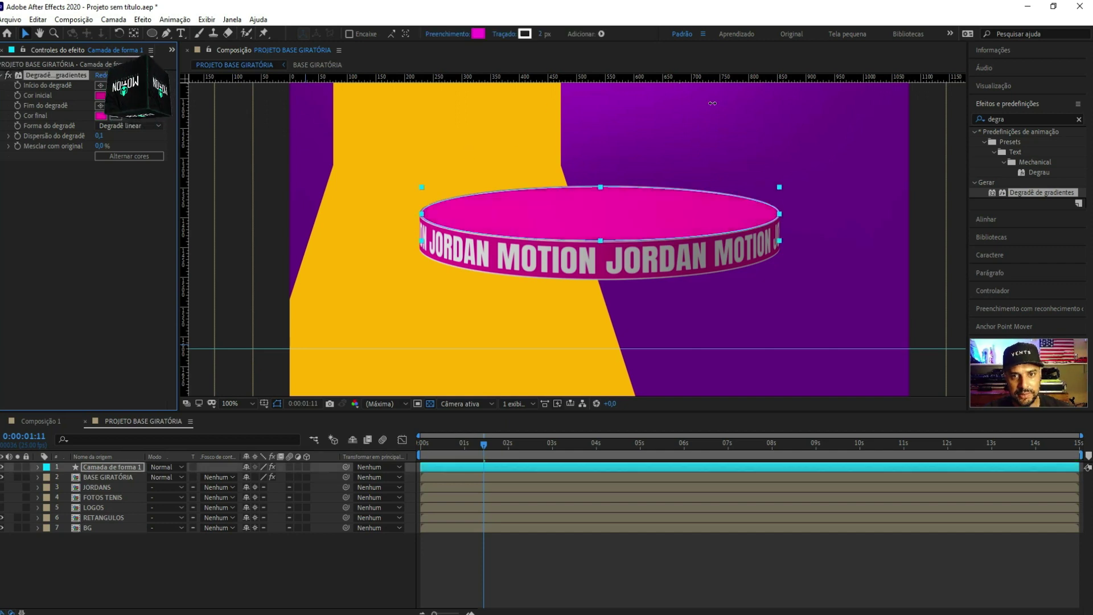
pyautogui.press('F2')
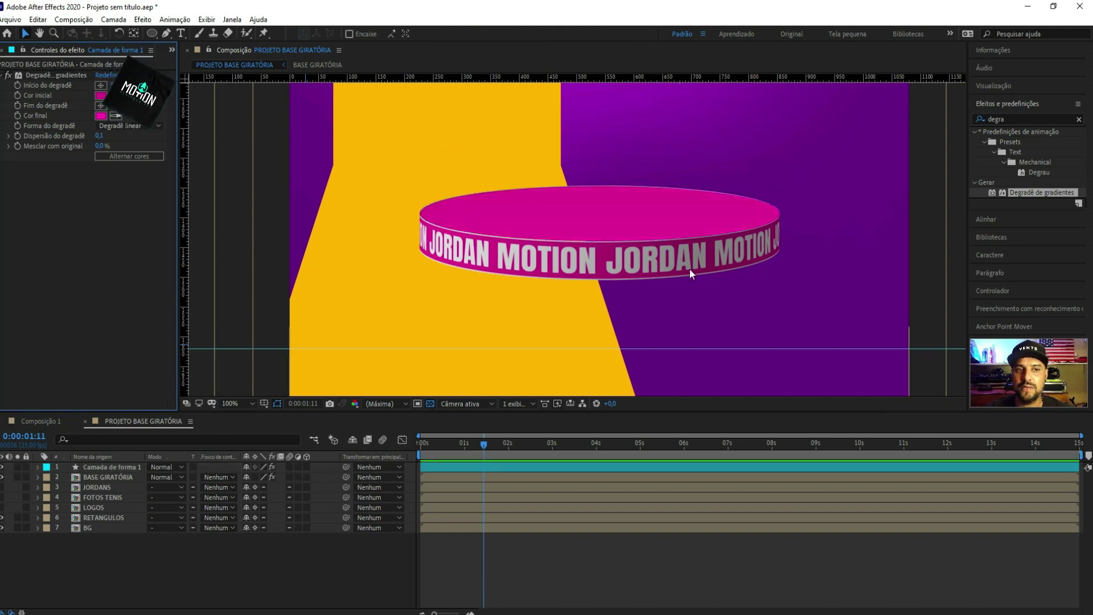
pyautogui.click(10, 75)
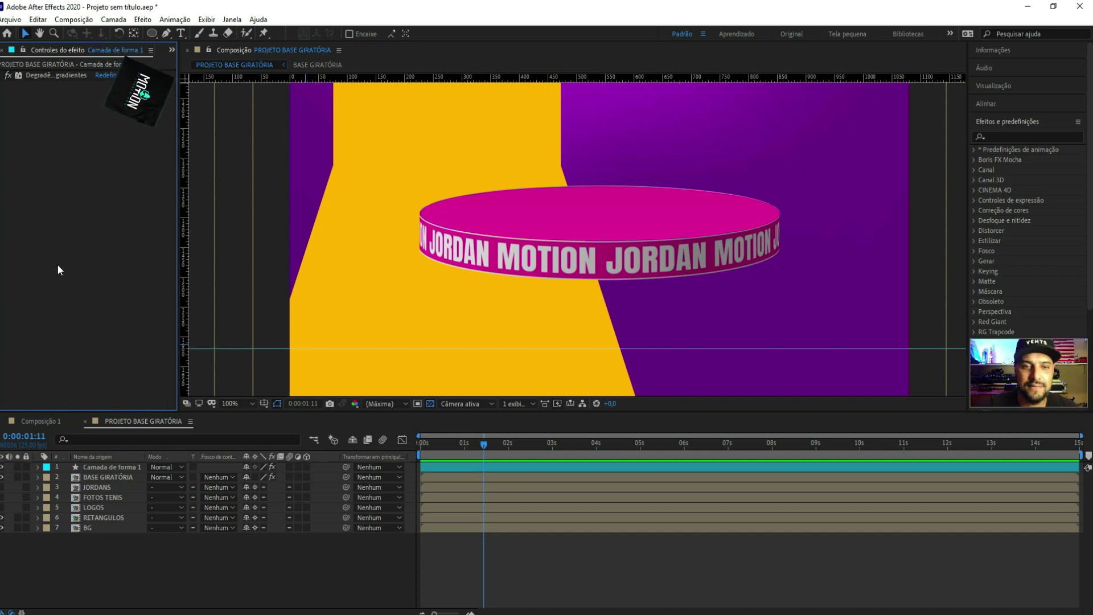
# Select the BASE GIRATÓRIA layer, filter effects by 'cc light' and pick CC Light Sweep
pyautogui.click(118, 480)
pyautogui.click(2, 479)
pyautogui.click(2, 479)
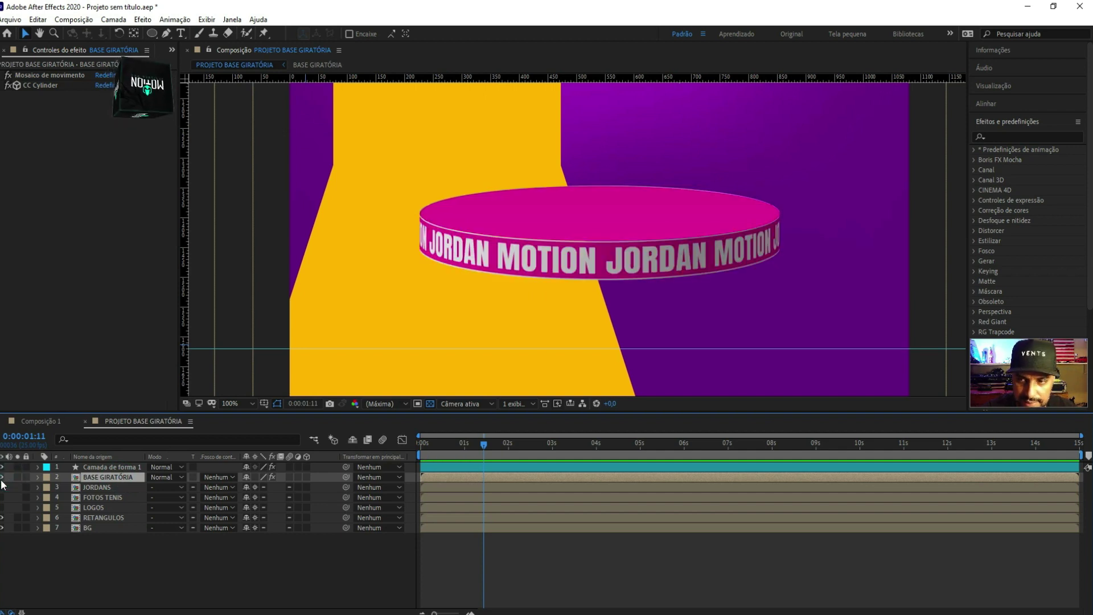
pyautogui.click(1022, 137)
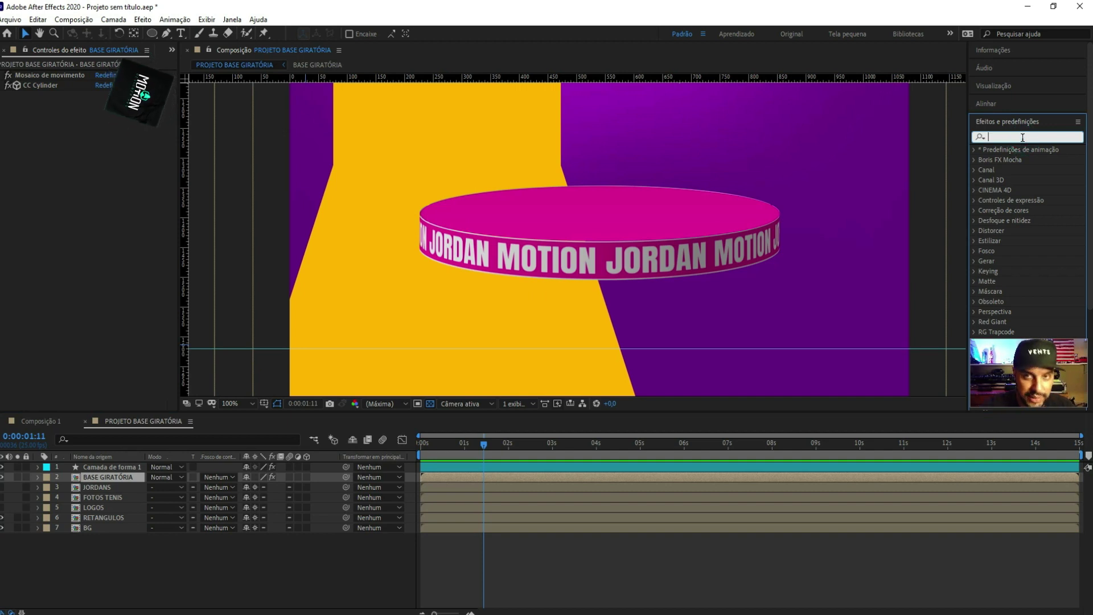
pyautogui.write('cc light')
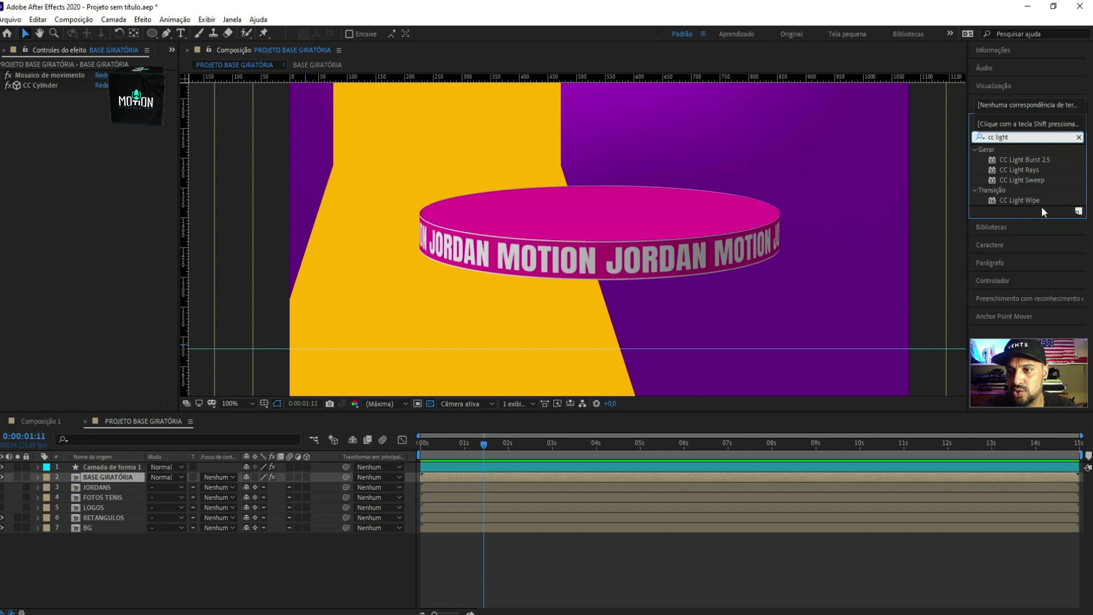
pyautogui.click(1028, 181)
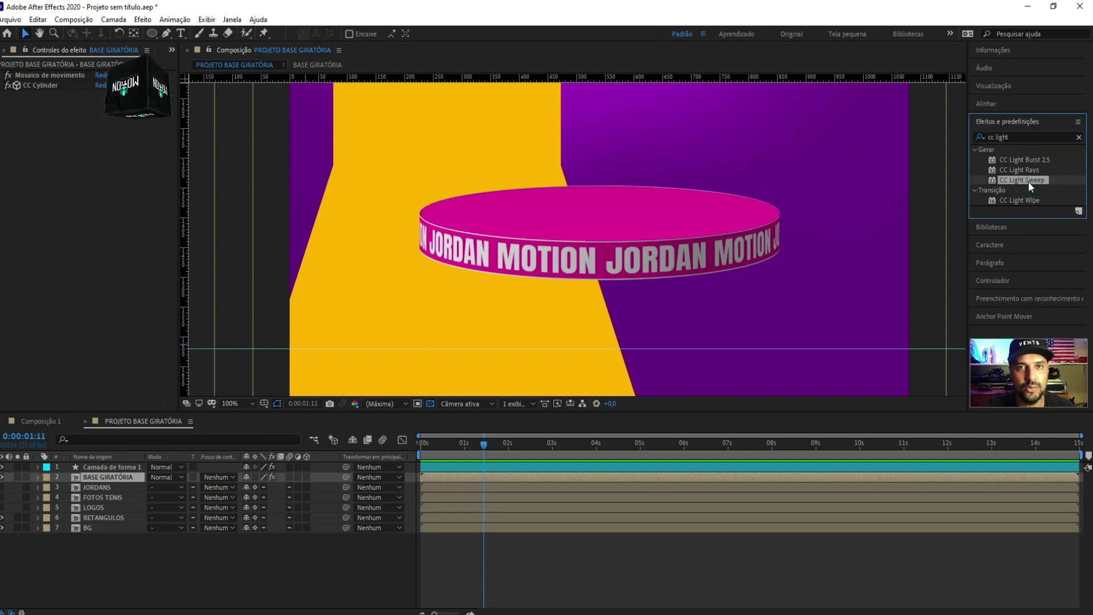
# Apply CC Light Sweep to BASE GIRATÓRIA, angle it to -14°, and bring up its Light Color
pyautogui.doubleClick(1028, 181)
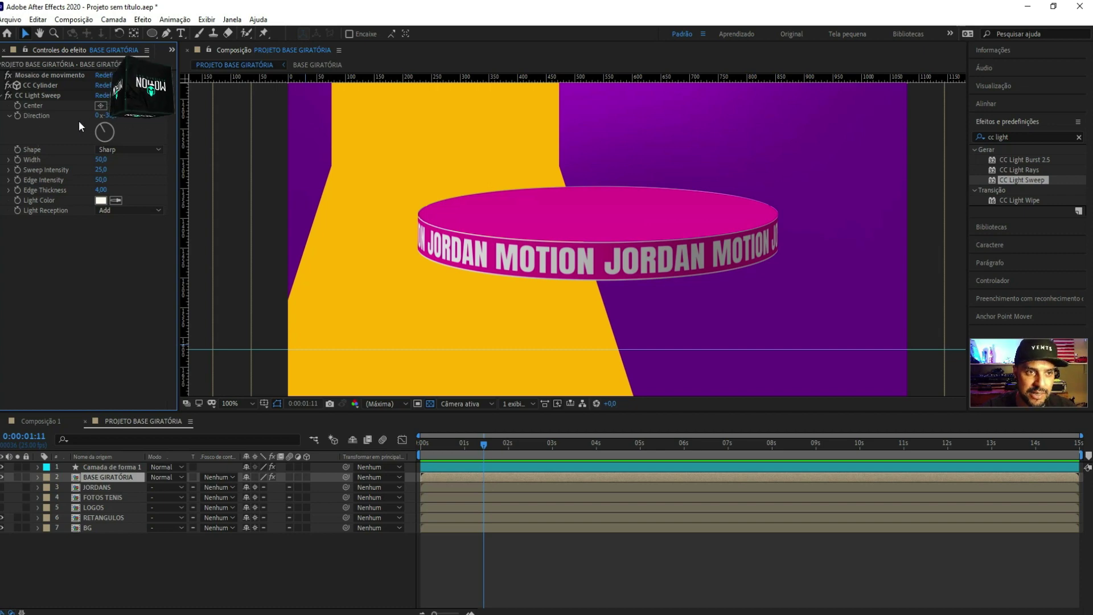
pyautogui.click(103, 131)
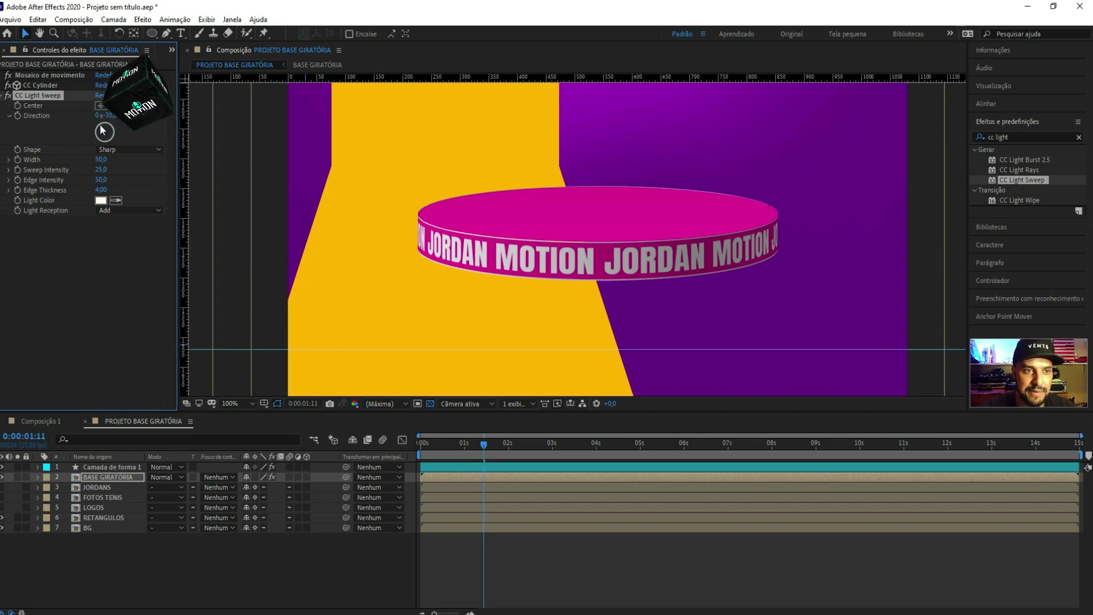
pyautogui.moveTo(103, 131); pyautogui.dragTo(105, 126)
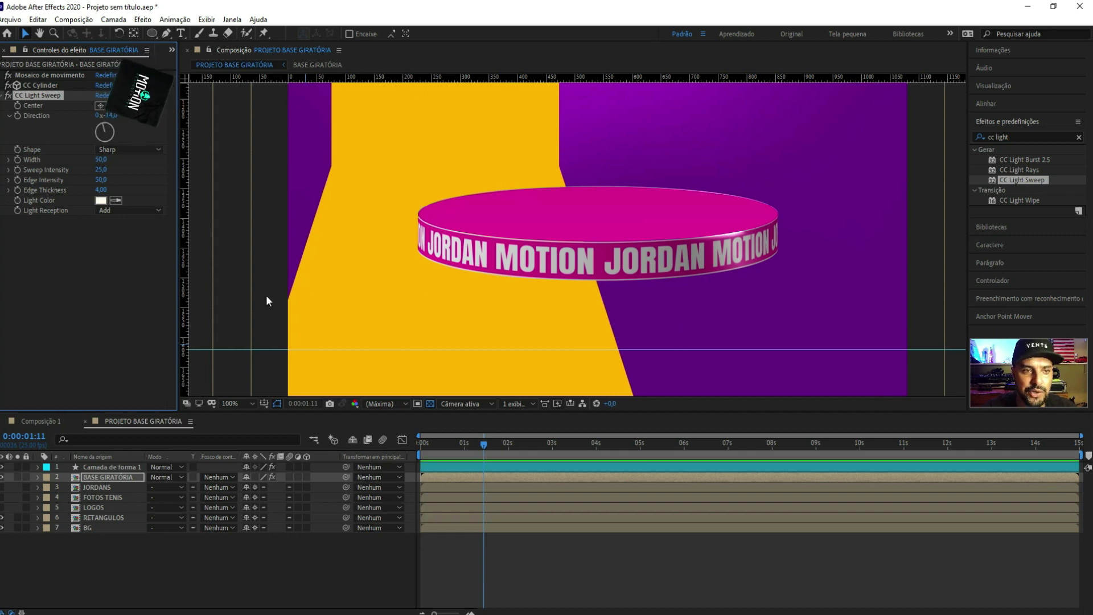
pyautogui.click(101, 200)
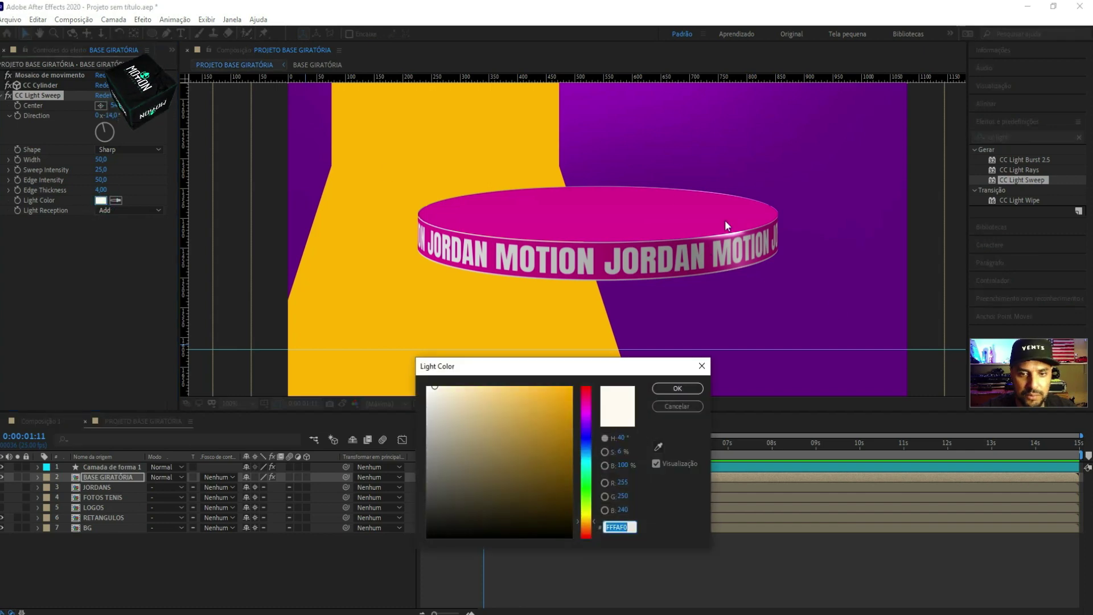
# Sample the ring's pink as the sweep's light colour and lighten it to FF5EC9
pyautogui.click(659, 448)
pyautogui.click(622, 207)
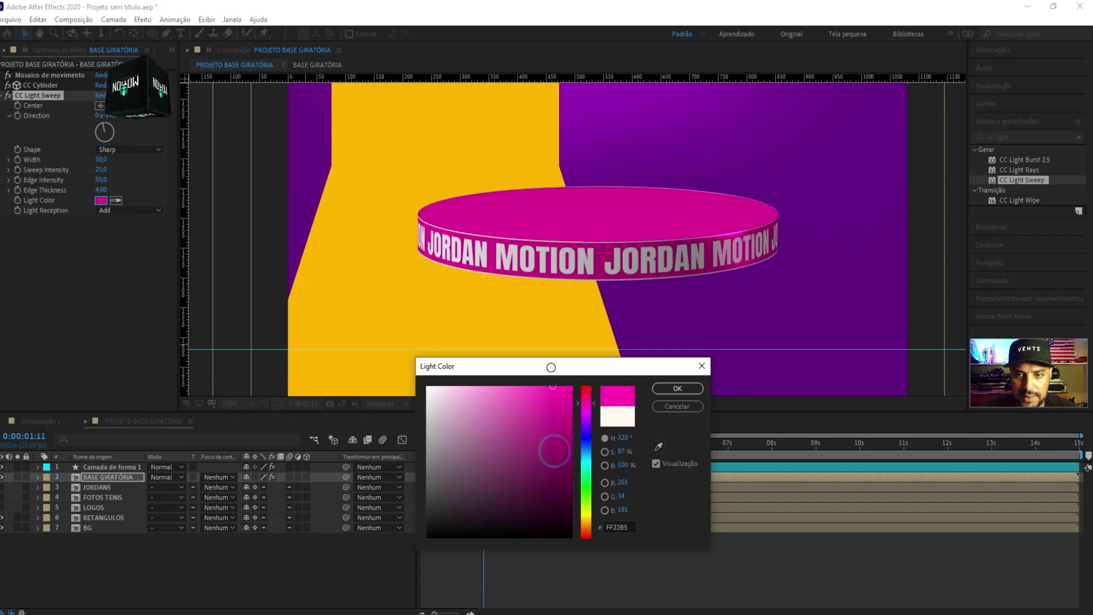
pyautogui.moveTo(542, 403); pyautogui.dragTo(518, 387)
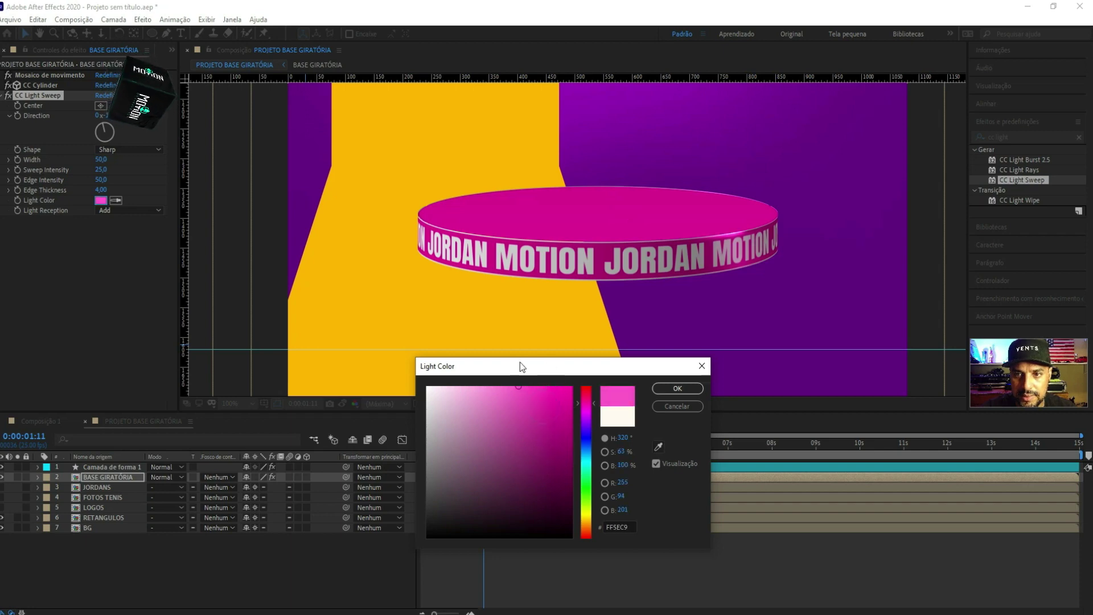
pyautogui.click(677, 388)
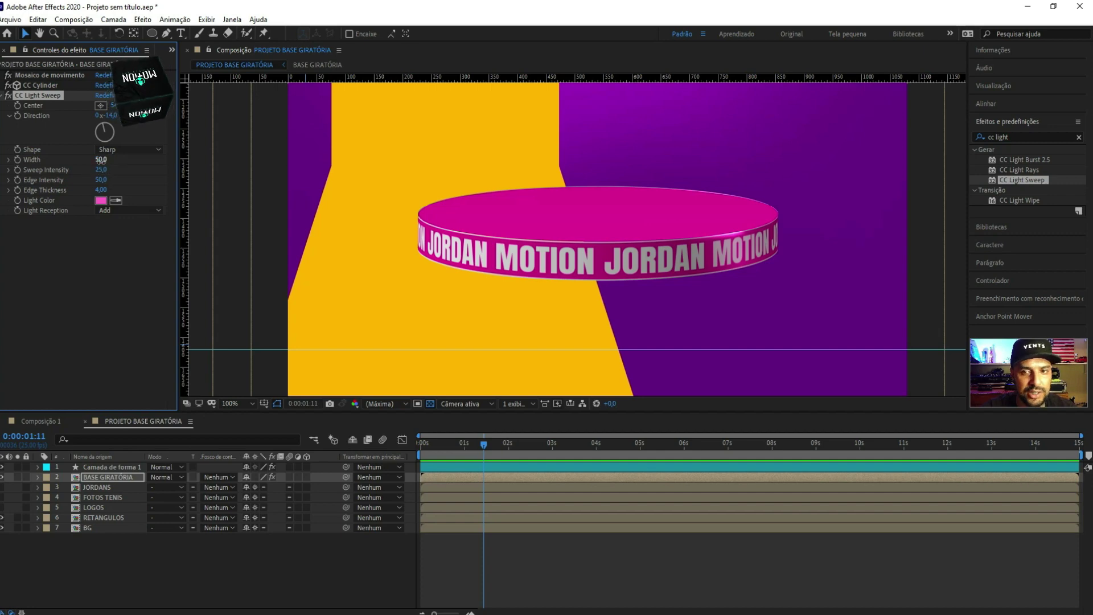
# Set CC Light Sweep Width to 37, Sweep Intensity 72, adjust Edge Intensity, Edge Thickness 3.90
pyautogui.moveTo(100, 160); pyautogui.dragTo(135, 162)
pyautogui.moveTo(120, 164); pyautogui.dragTo(85, 164)
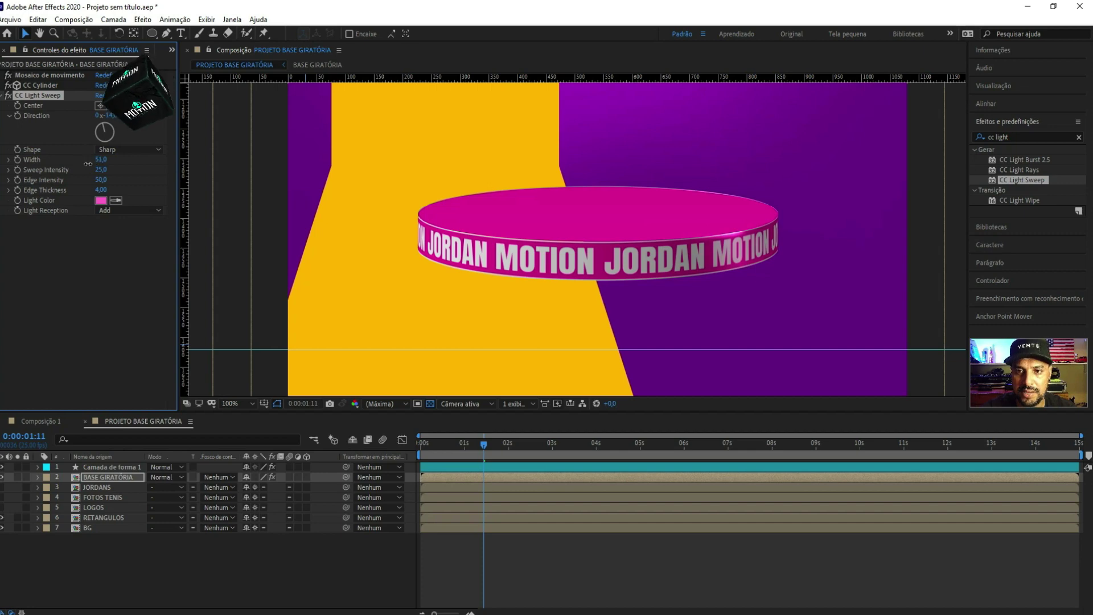
pyautogui.moveTo(86, 164); pyautogui.dragTo(80, 165)
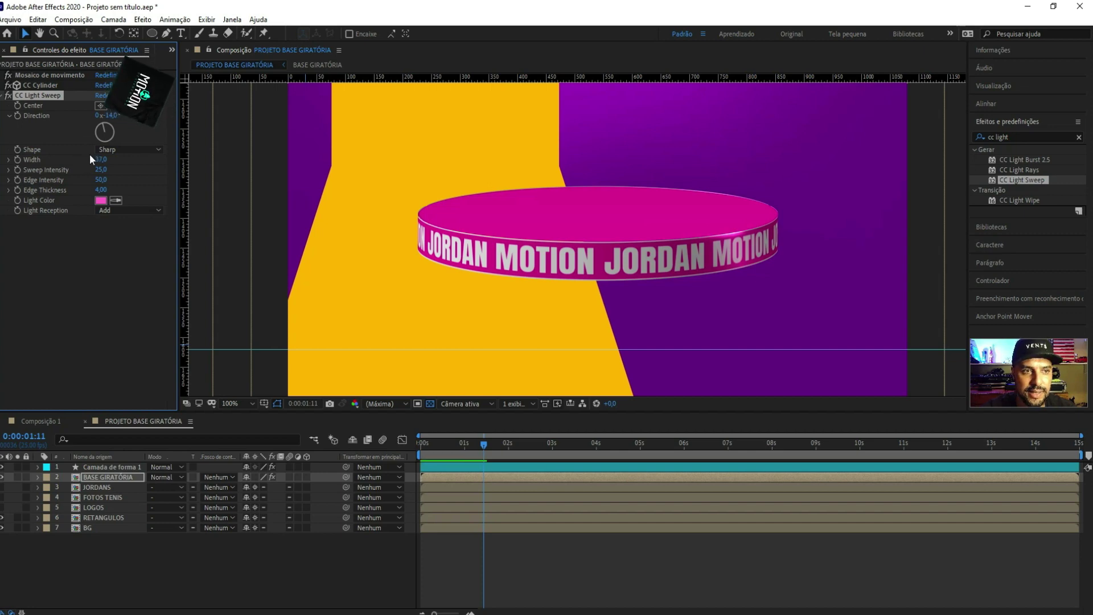
pyautogui.moveTo(100, 170)
pyautogui.mouseDown()
pyautogui.moveTo(132, 168)
pyautogui.moveTo(124, 164)
pyautogui.mouseUp()
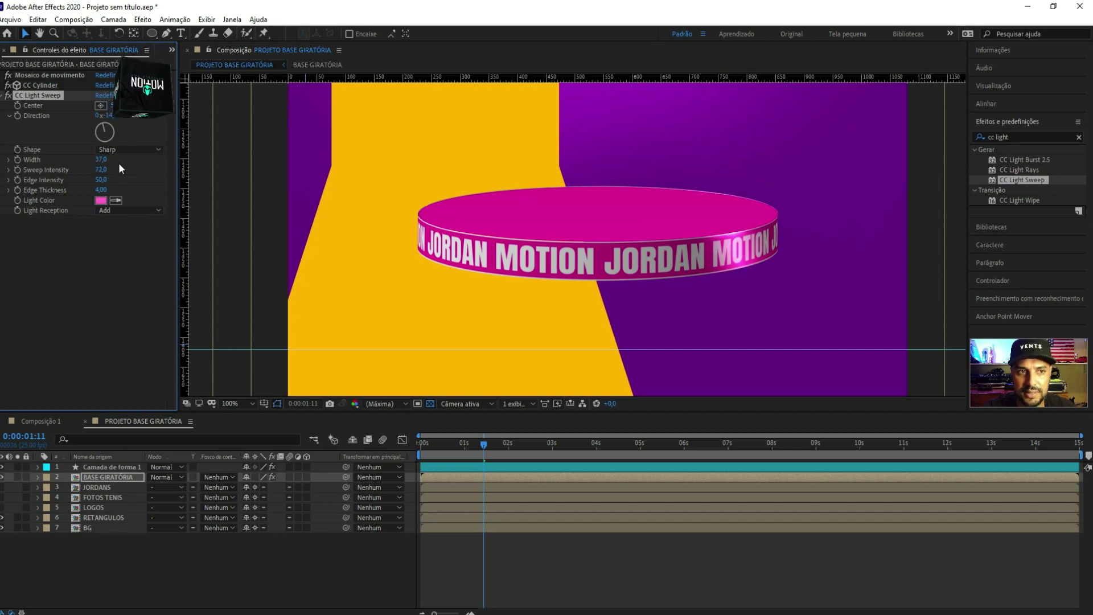
pyautogui.moveTo(101, 180)
pyautogui.mouseDown()
pyautogui.moveTo(128, 176)
pyautogui.moveTo(101, 169)
pyautogui.mouseUp()
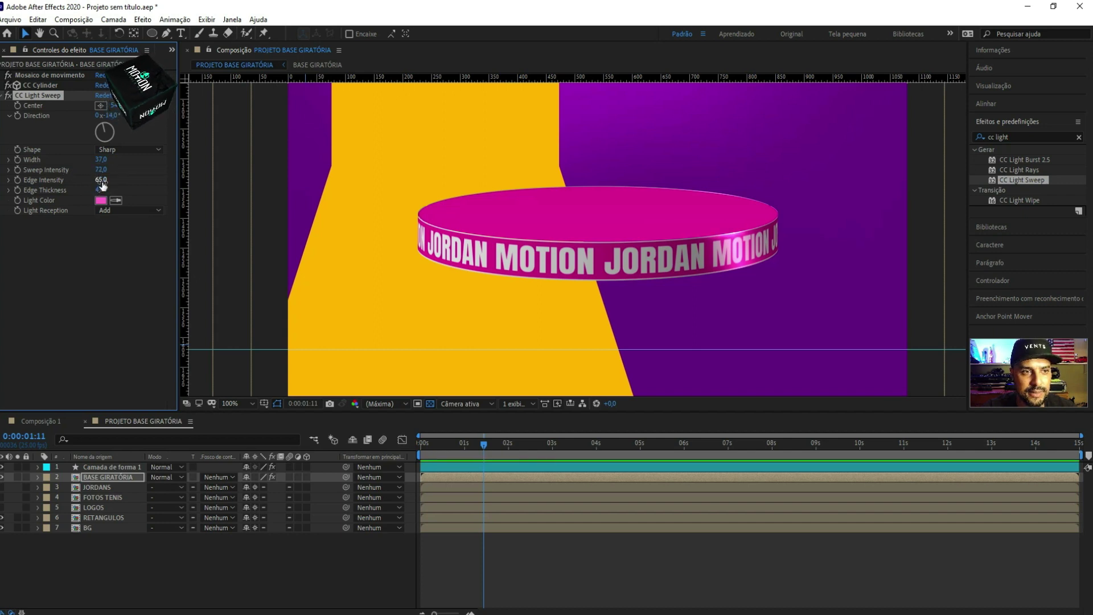
pyautogui.moveTo(101, 191); pyautogui.dragTo(88, 183)
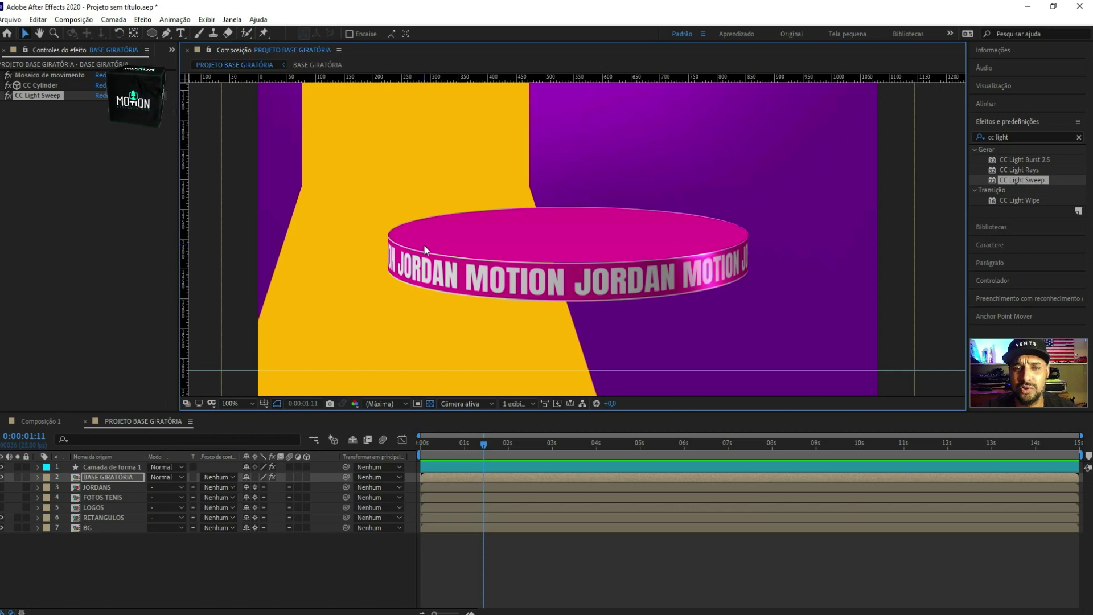
# Collapse the CC Light Sweep settings and select the effect
pyautogui.click(32, 210)
pyautogui.click(3, 95)
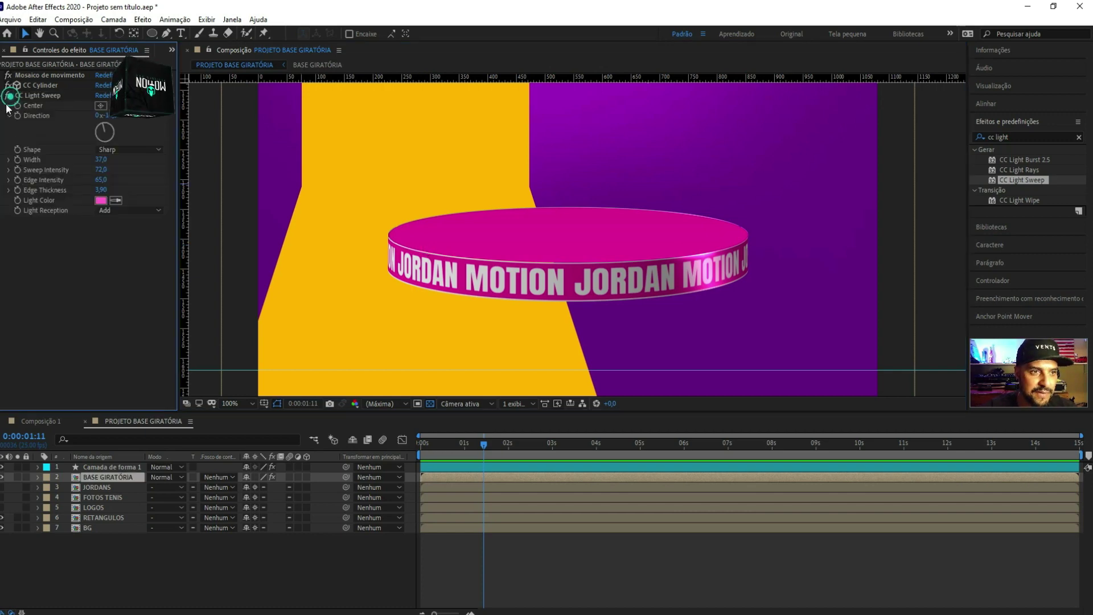
pyautogui.click(3, 95)
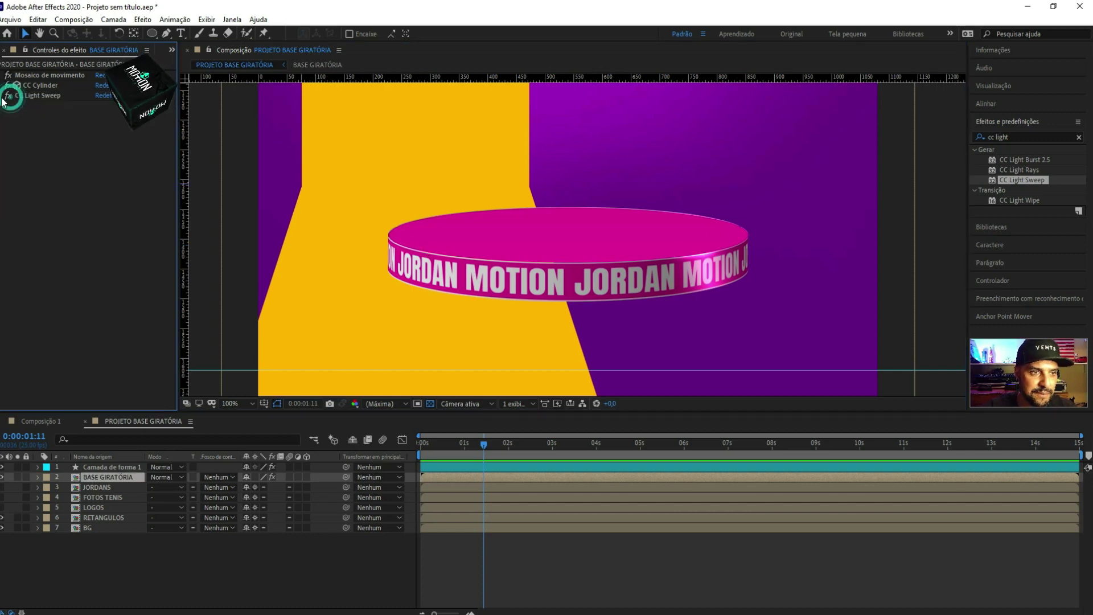
pyautogui.click(49, 93)
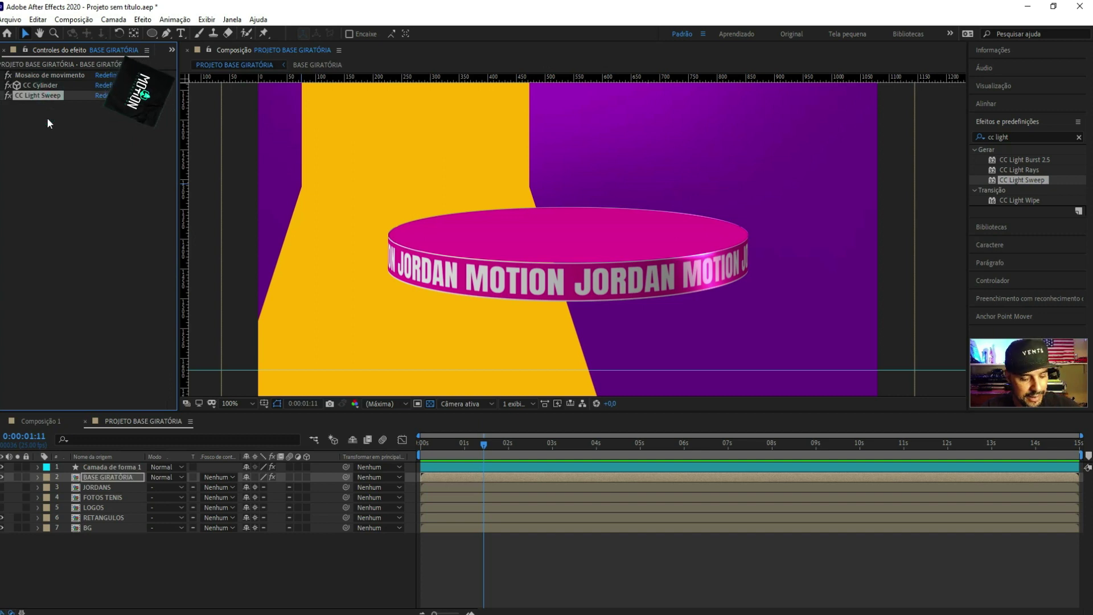
# Duplicate CC Light Sweep and move CC Light Sweep 2's centre near the poster top
pyautogui.hotkey('ctrl', 'd')
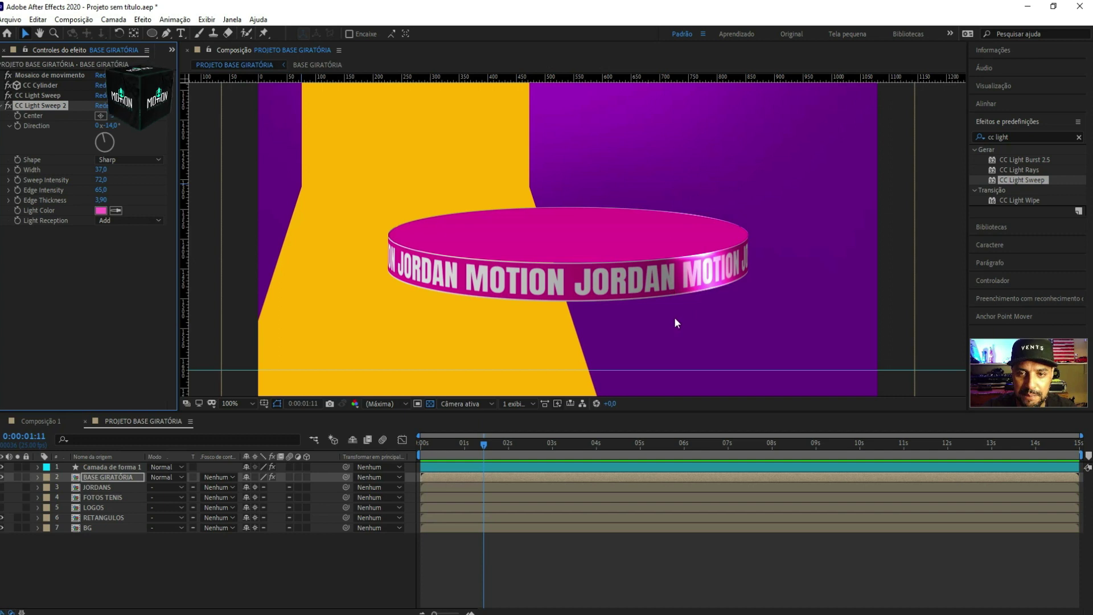
pyautogui.press(',')
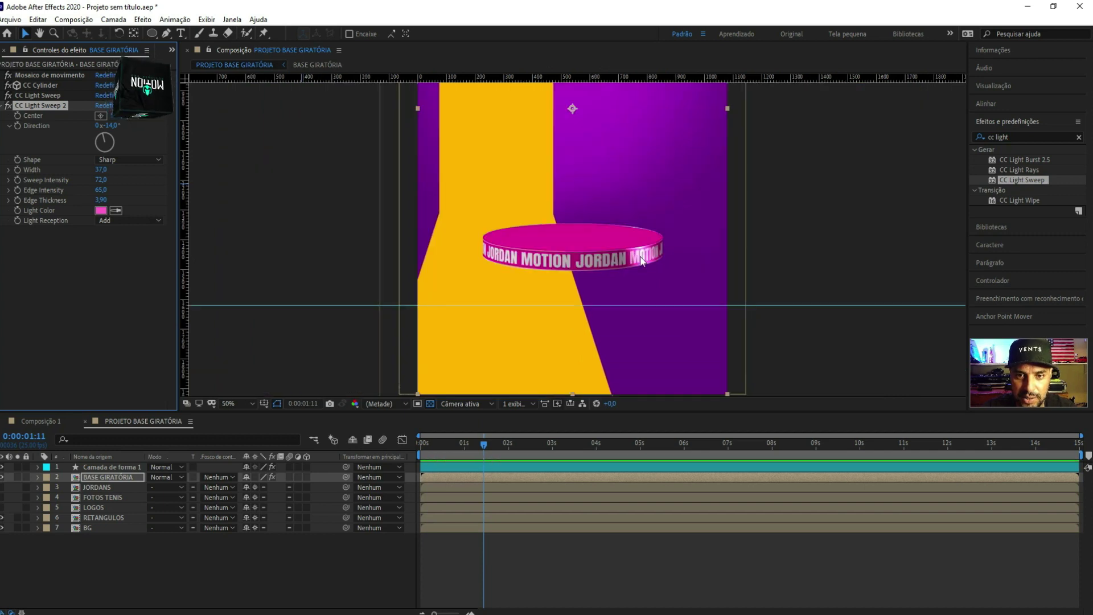
pyautogui.press(',')
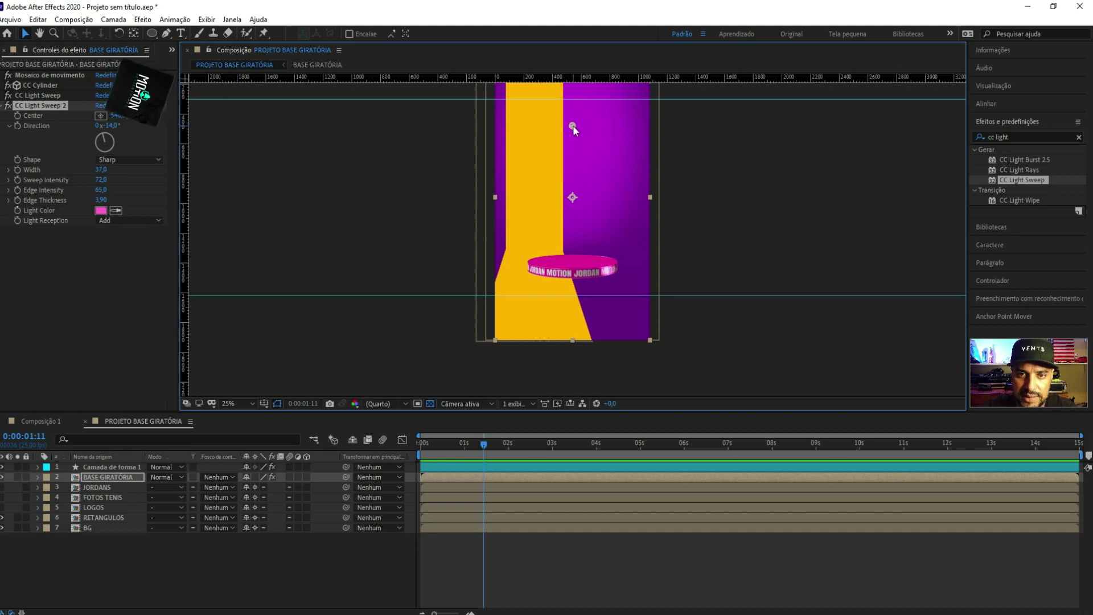
pyautogui.moveTo(572, 126); pyautogui.dragTo(502, 116)
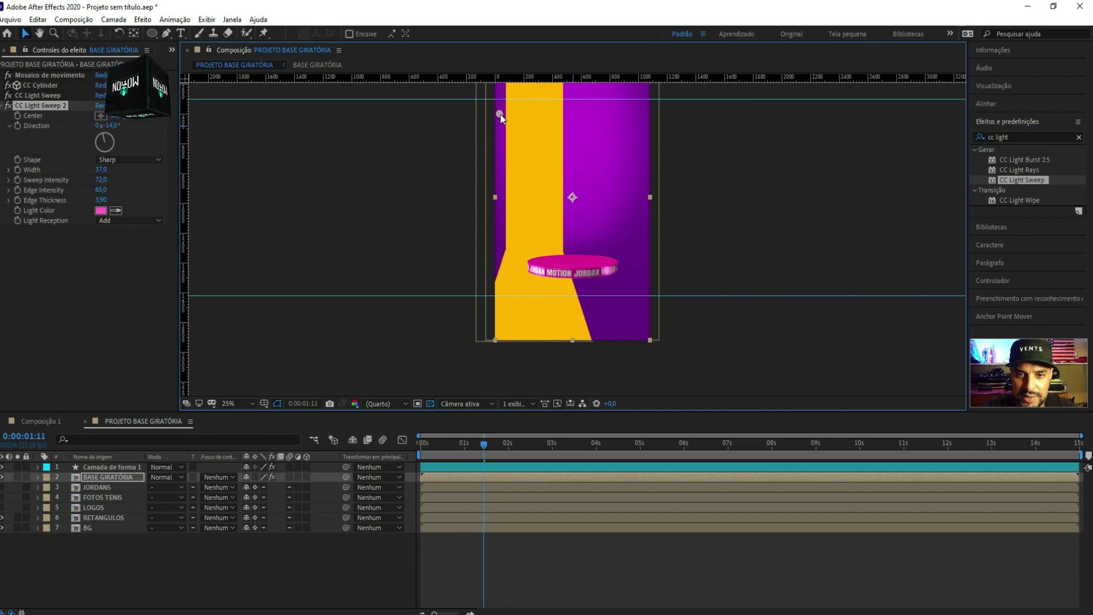
# Fine-tune the position of CC Light Sweep 2's centre over the ring
pyautogui.scroll(2, 587, 336)
pyautogui.scroll(2, 588, 335)
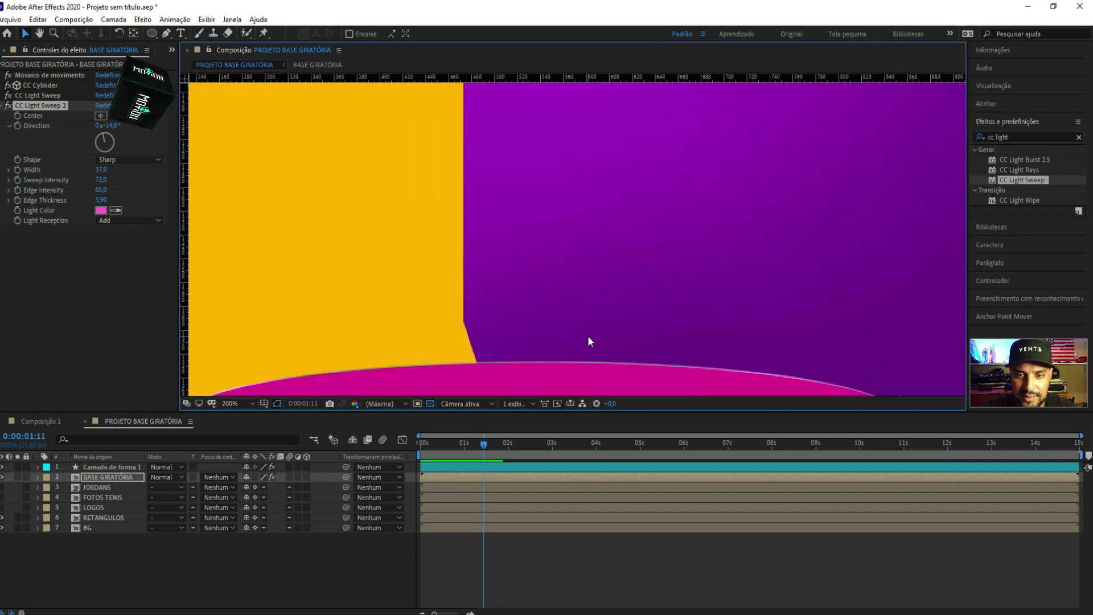
pyautogui.scroll(-1, 587, 336)
pyautogui.moveTo(598, 347); pyautogui.dragTo(606, 216)
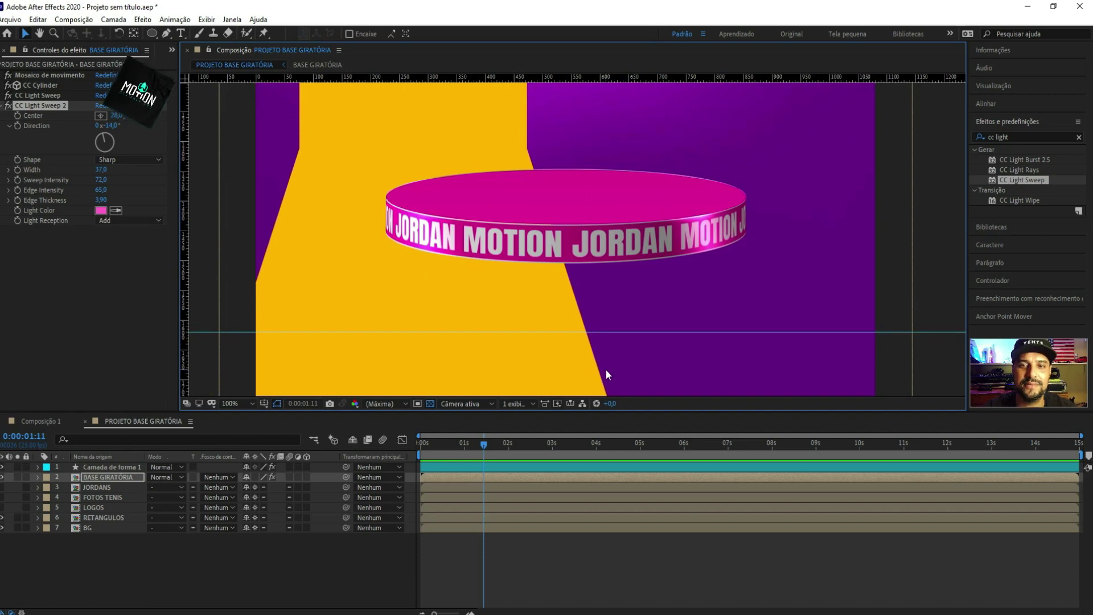
pyautogui.scroll(-2, 649, 158)
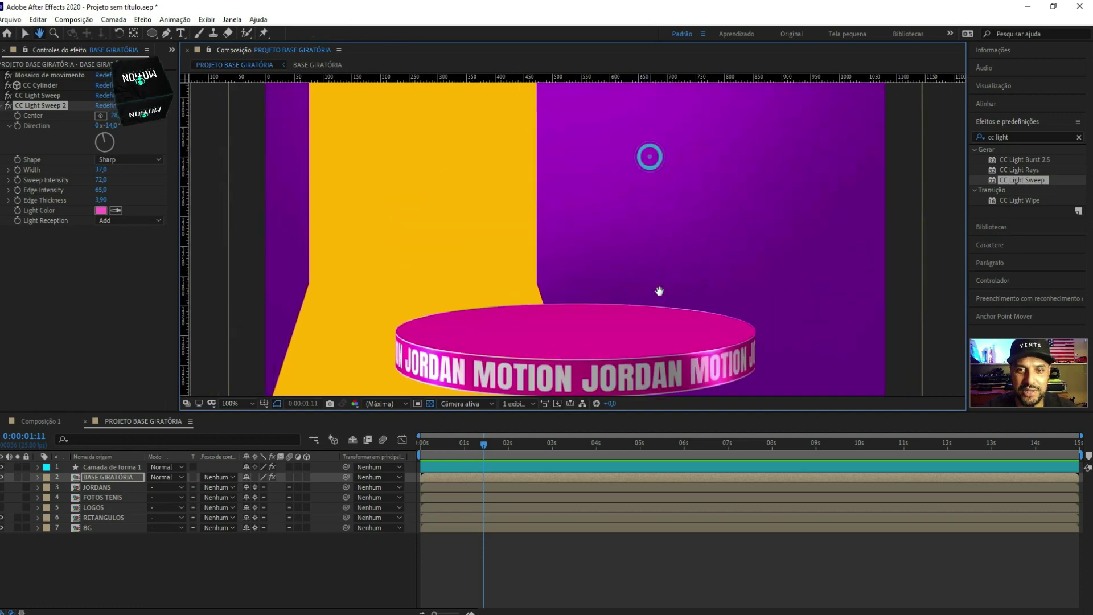
pyautogui.scroll(-2, 654, 273)
pyautogui.moveTo(503, 117); pyautogui.dragTo(501, 125)
pyautogui.scroll(4, 591, 250)
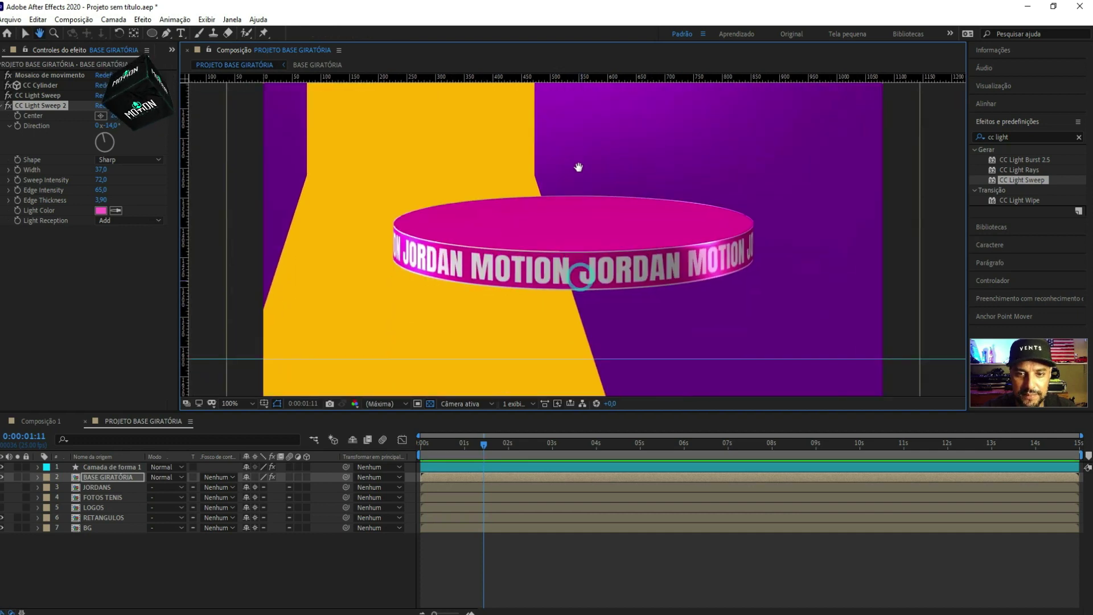
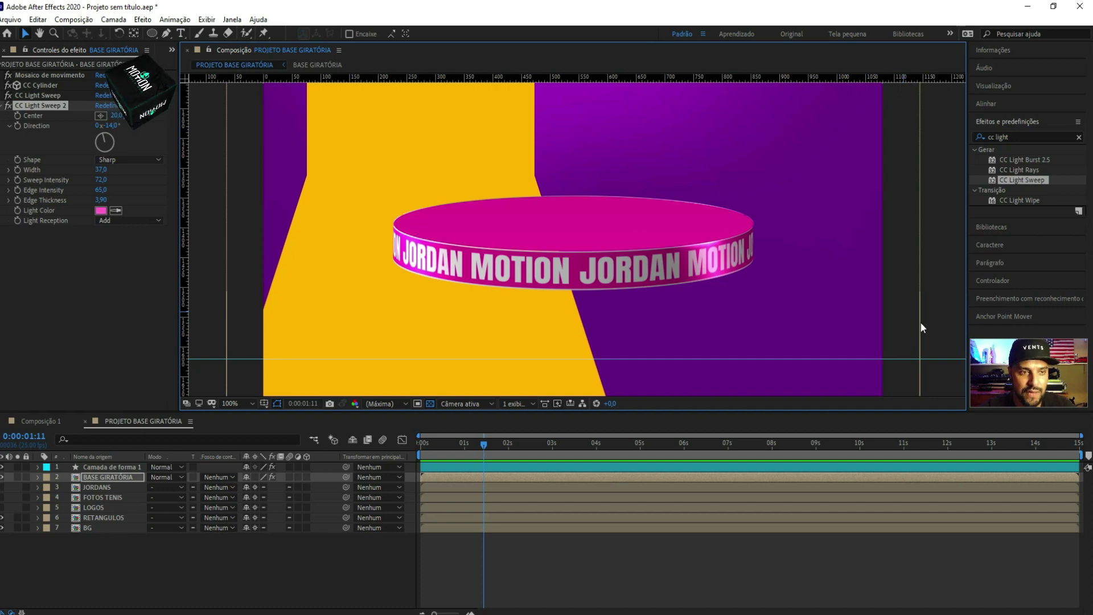
# Start Save As and browse to the Desktop's ELEMENTOS AULA BASE GIRATÓRIA folder
pyautogui.click(10, 19)
pyautogui.click(46, 155)
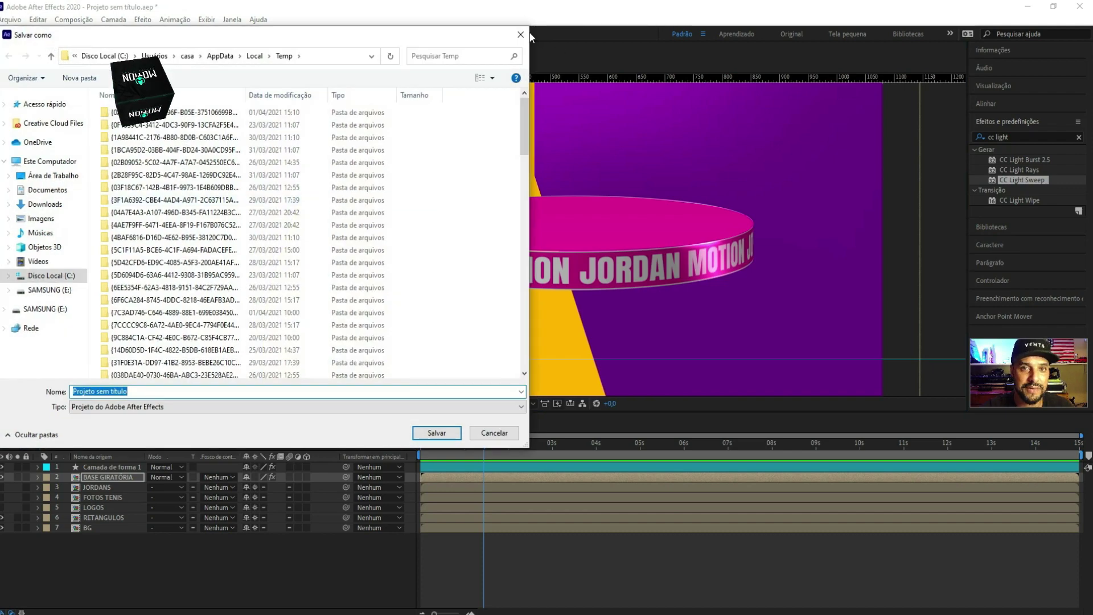
pyautogui.click(525, 34)
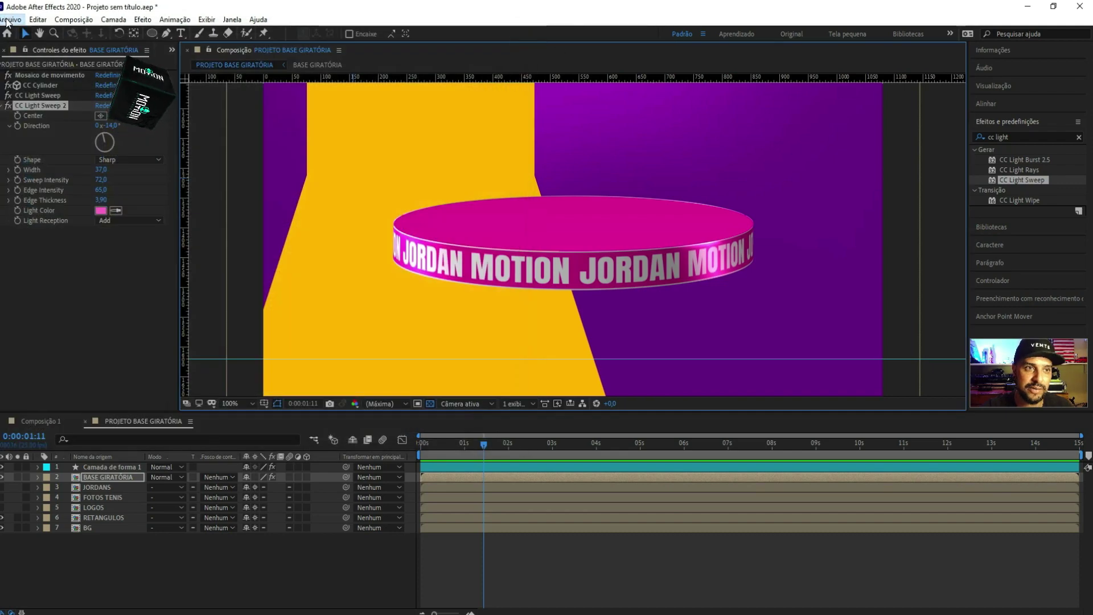
pyautogui.click(10, 19)
pyautogui.moveTo(34, 143)
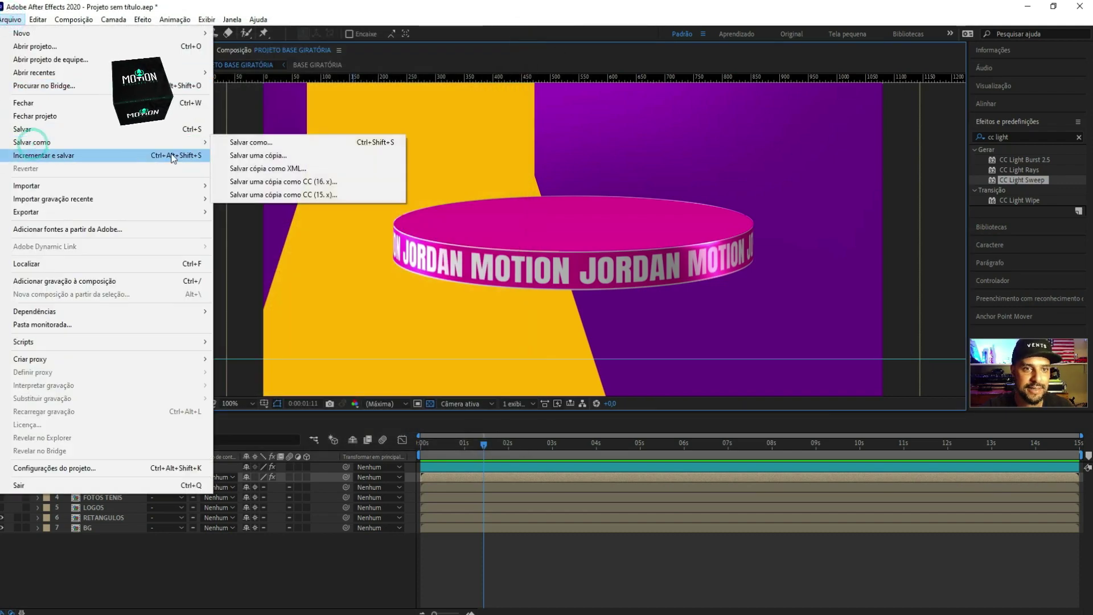
pyautogui.click(239, 140)
pyautogui.click(50, 161)
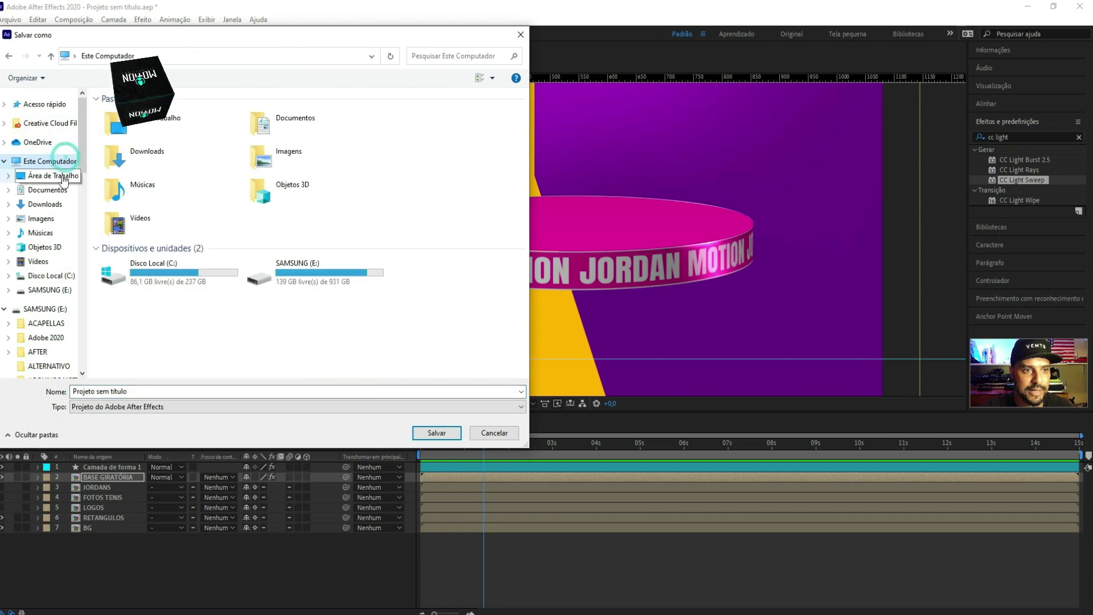
pyautogui.click(62, 176)
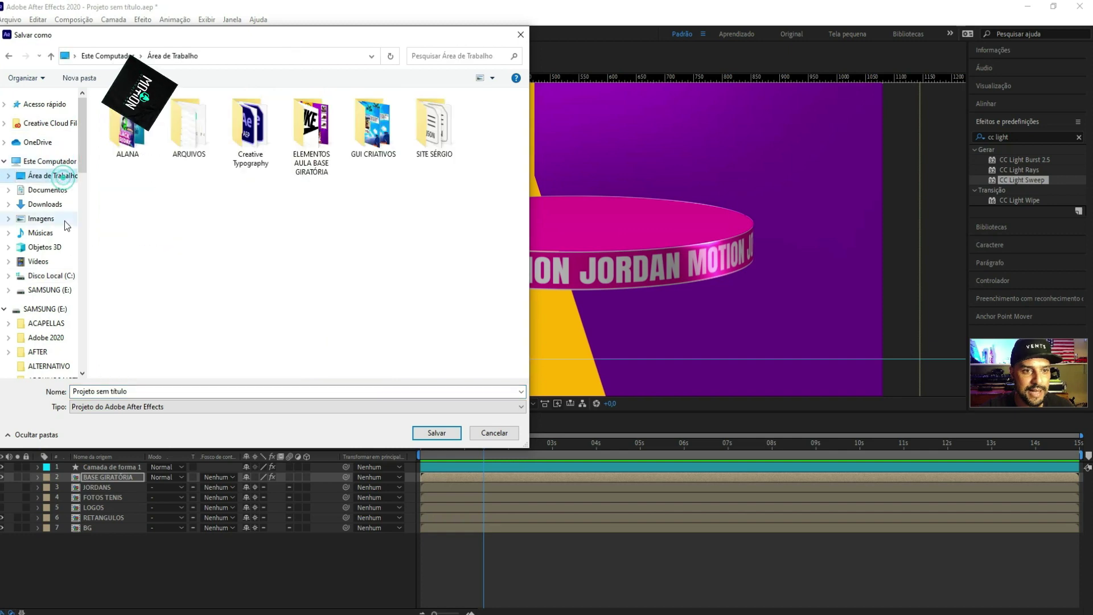
pyautogui.doubleClick(311, 136)
# Name the file PROJETO BASE GIRATÓRIA, remove the wrong extension, and save
pyautogui.click(177, 392)
pyautogui.write('P')
pyautogui.press('BackSpace')
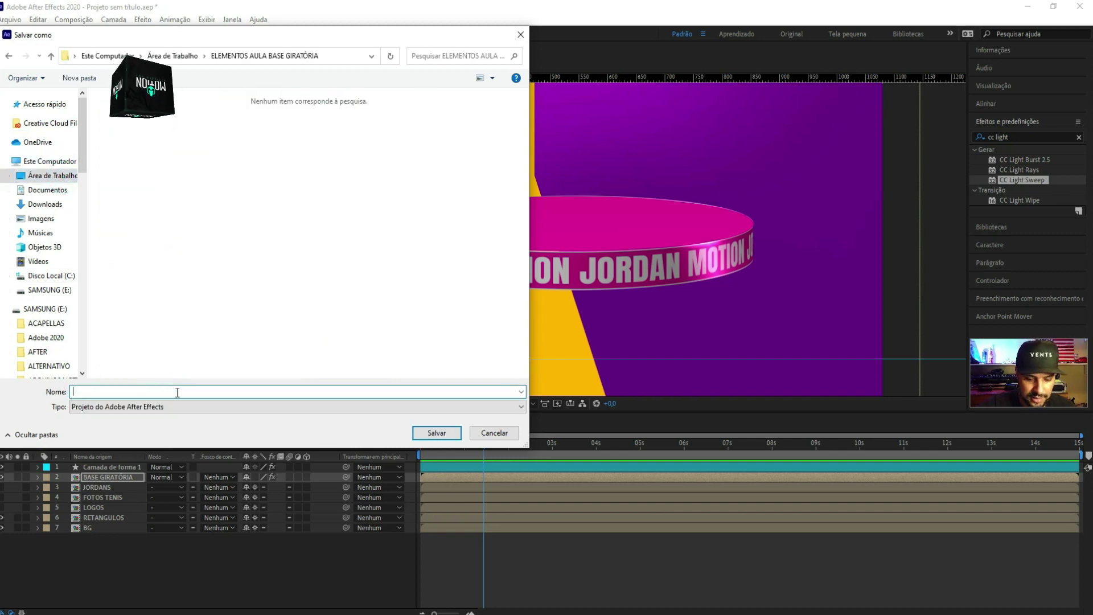
pyautogui.write('PROJETO BASE')
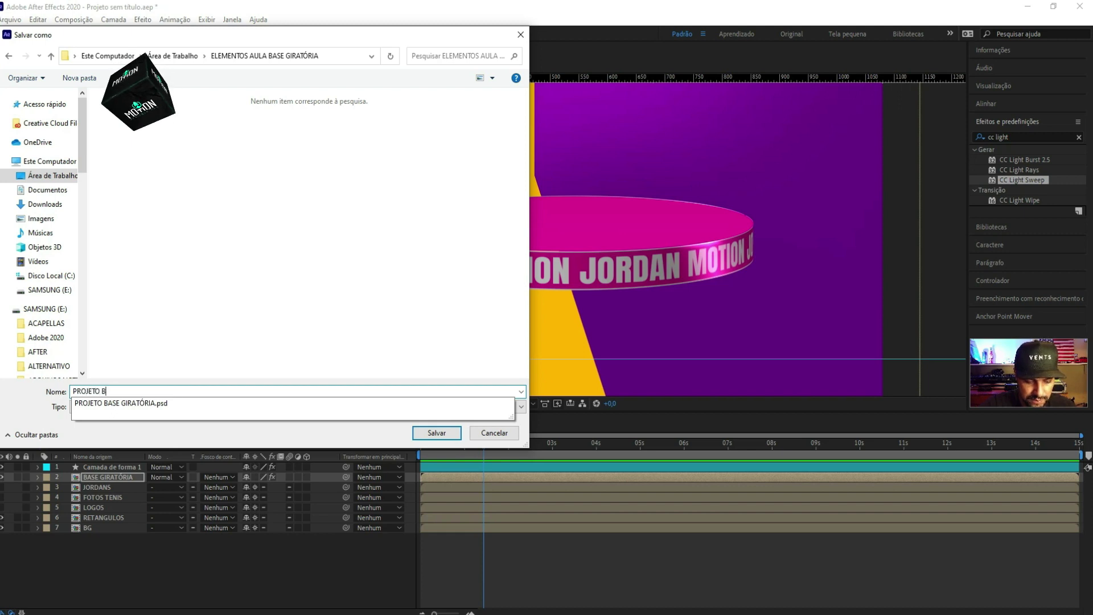
pyautogui.click(168, 404)
pyautogui.click(237, 408)
pyautogui.click(228, 415)
pyautogui.click(213, 389)
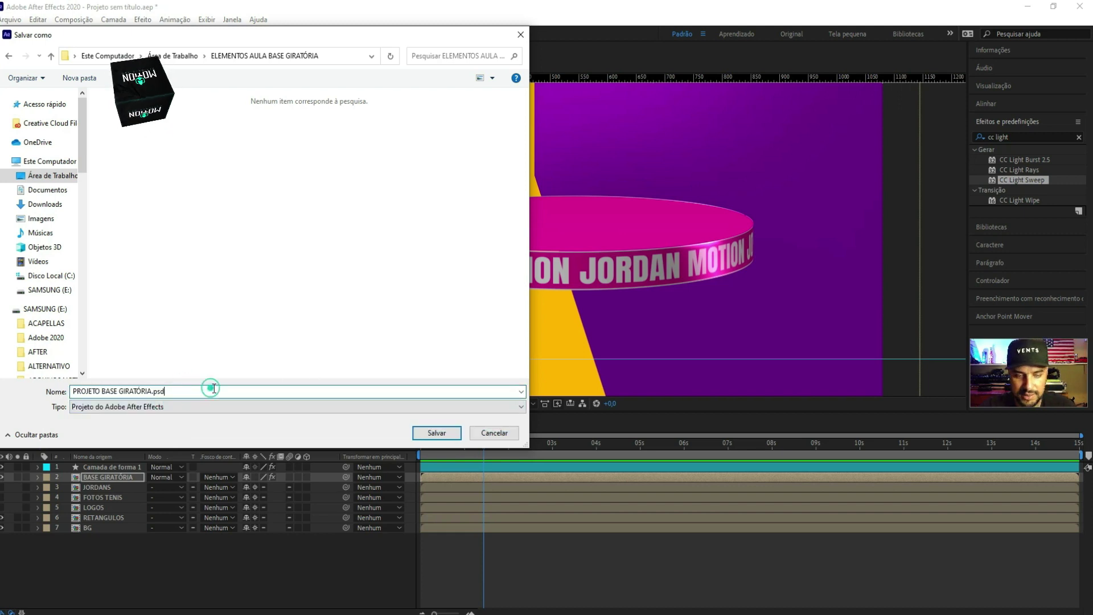
pyautogui.press('BackSpace')
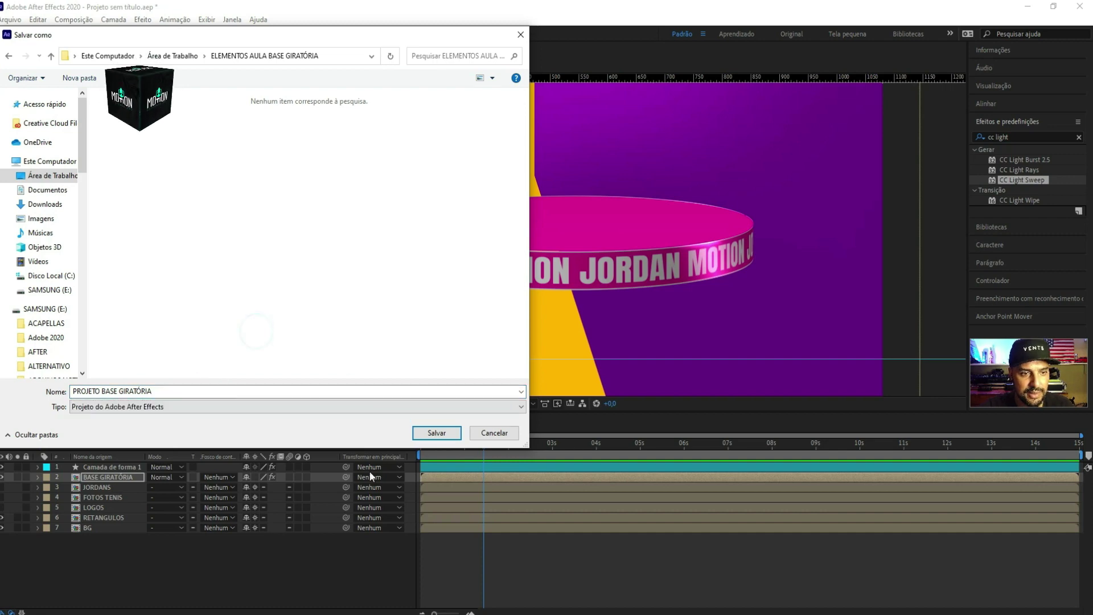
pyautogui.click(436, 433)
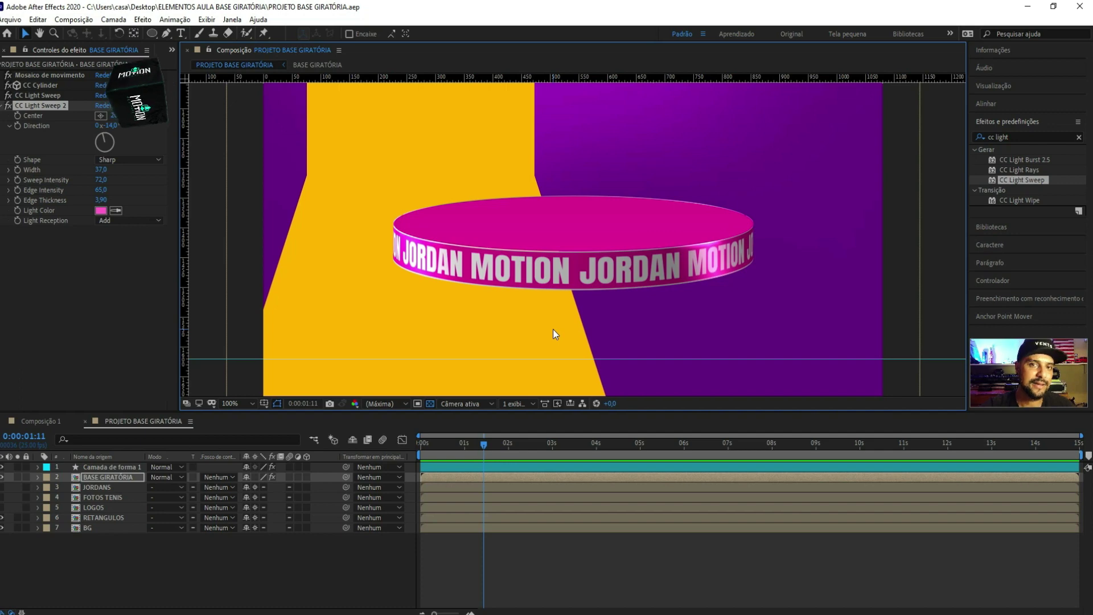
# Set the CC Cylinder's Rotation Y to -96°, turning the JORDAN MOTION band
pyautogui.click(55, 229)
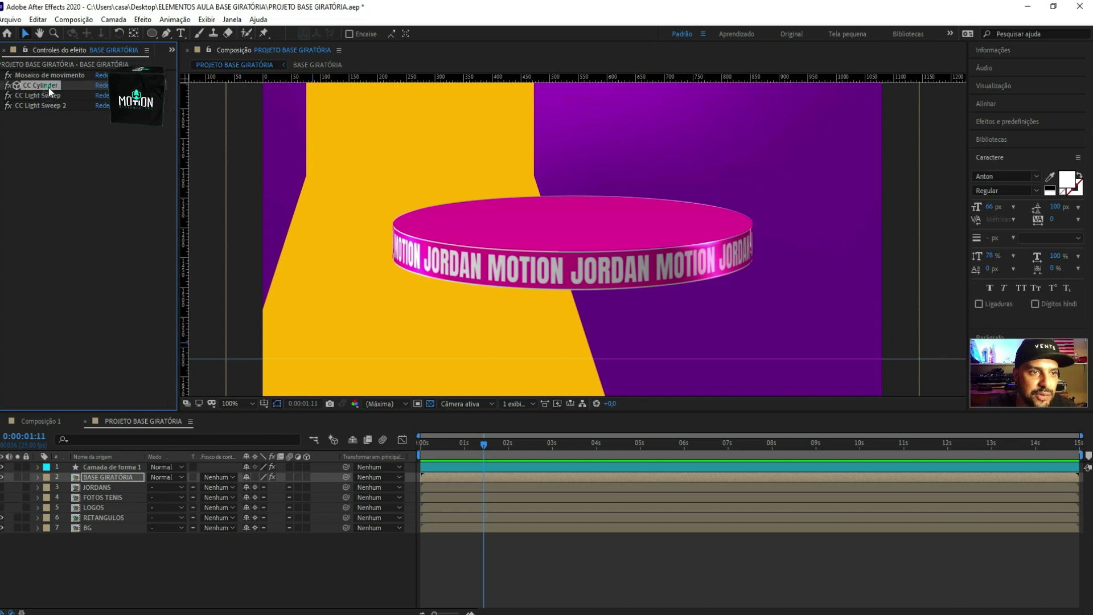
pyautogui.click(8, 85)
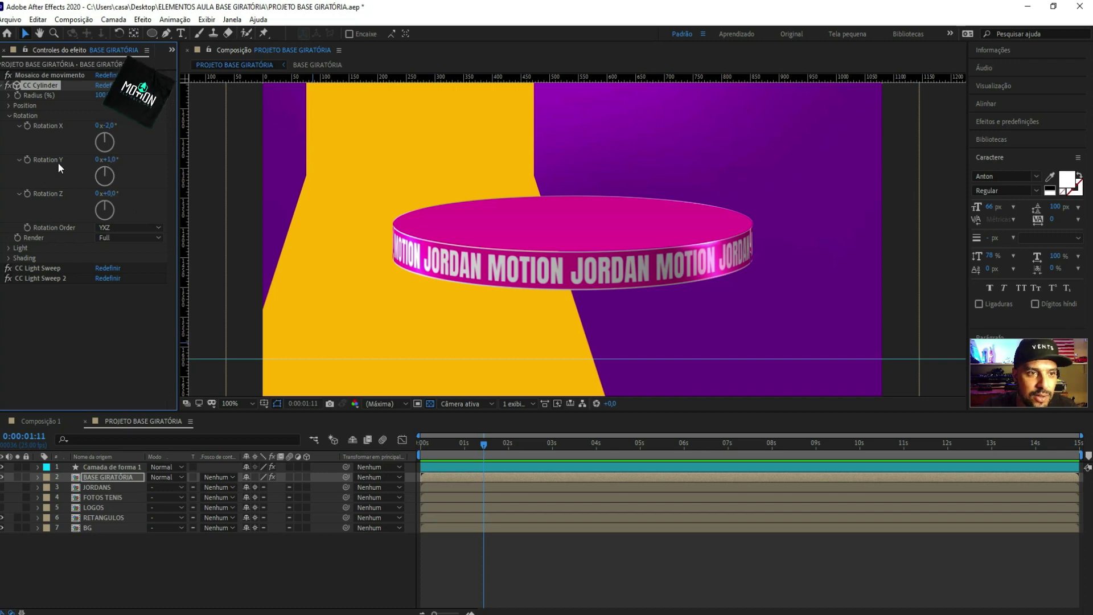
pyautogui.moveTo(116, 161); pyautogui.dragTo(99, 165)
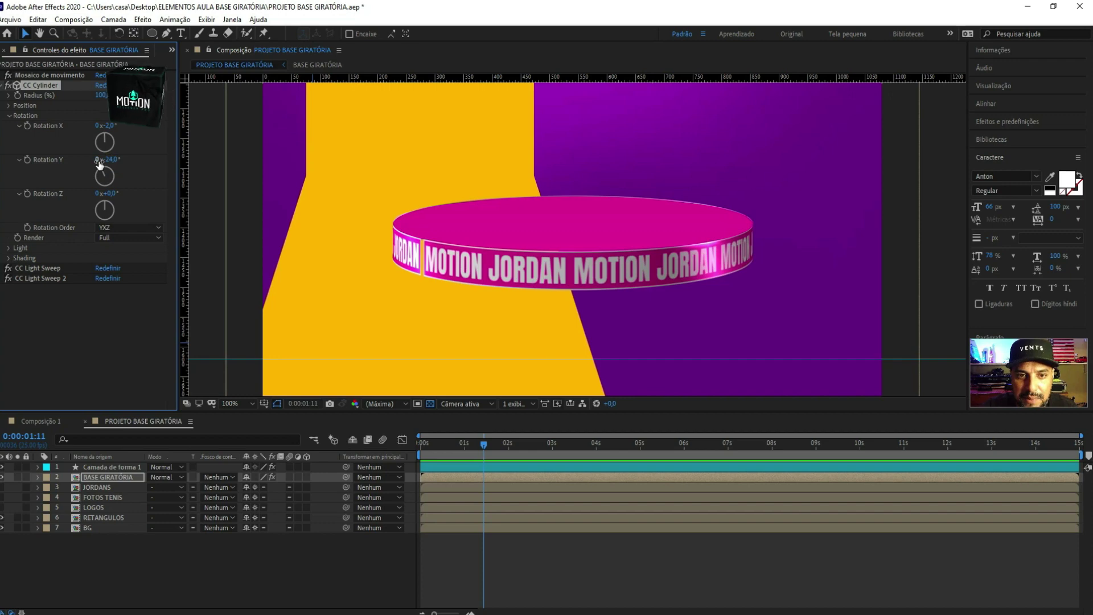
pyautogui.click(111, 160)
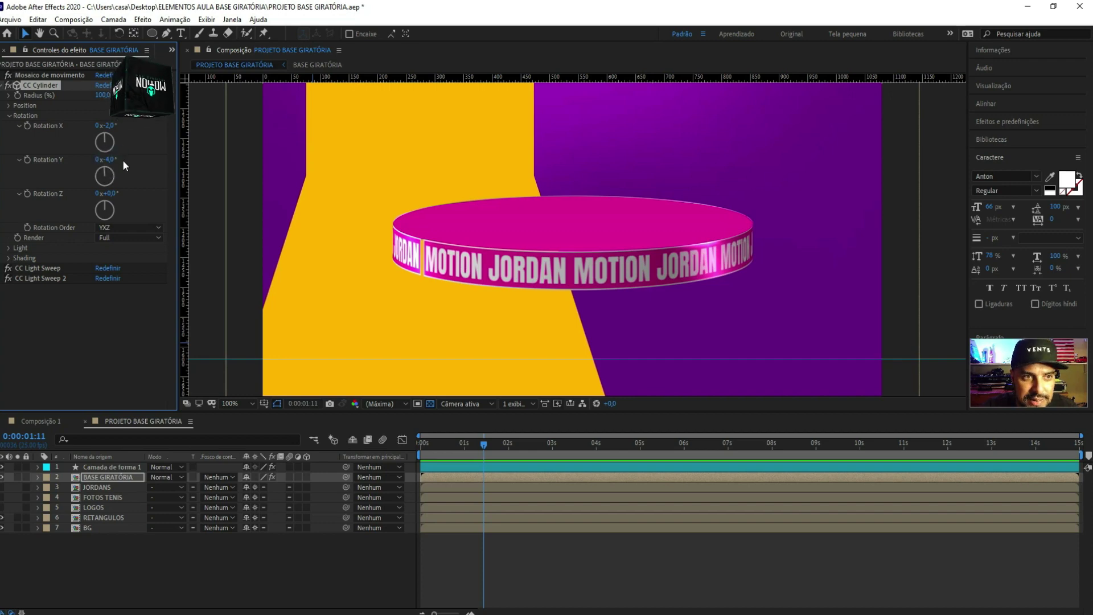
pyautogui.write('-4')
pyautogui.press('Return')
pyautogui.click(111, 160)
pyautogui.write('-96')
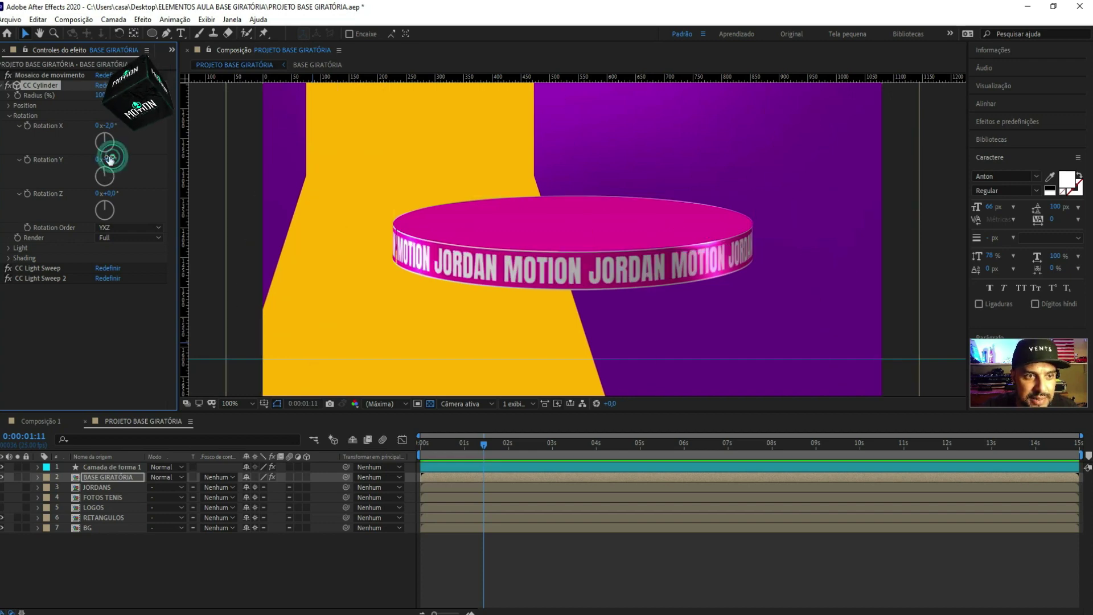
pyautogui.press('Return')
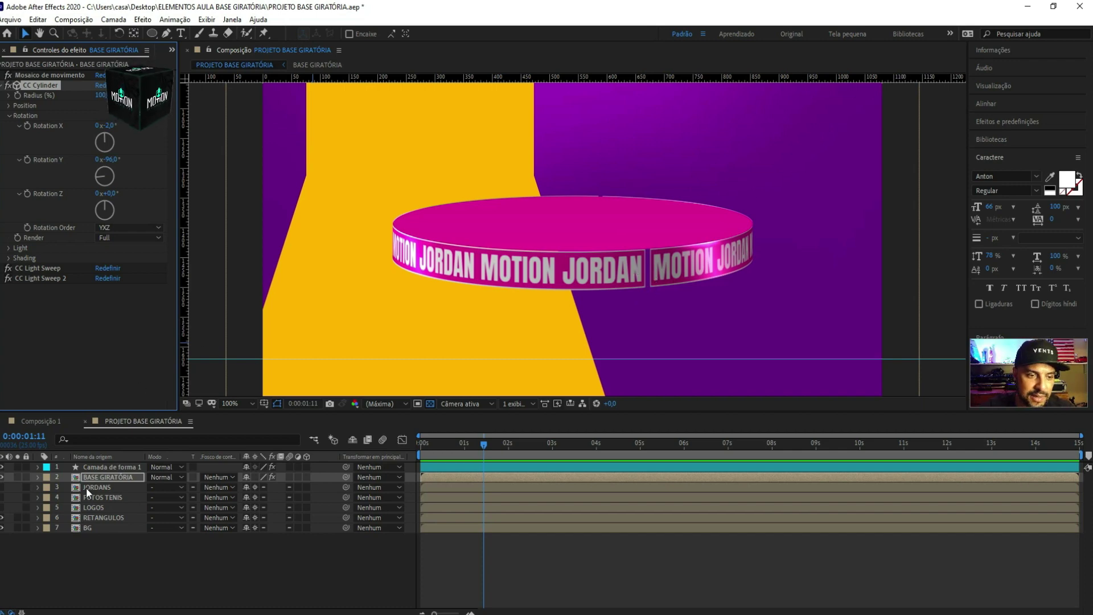
# In the BASE GIRATÓRIA precomp, widen the pink Camada de forma 1 strip slightly past the text, then close the precomp
pyautogui.click(110, 488)
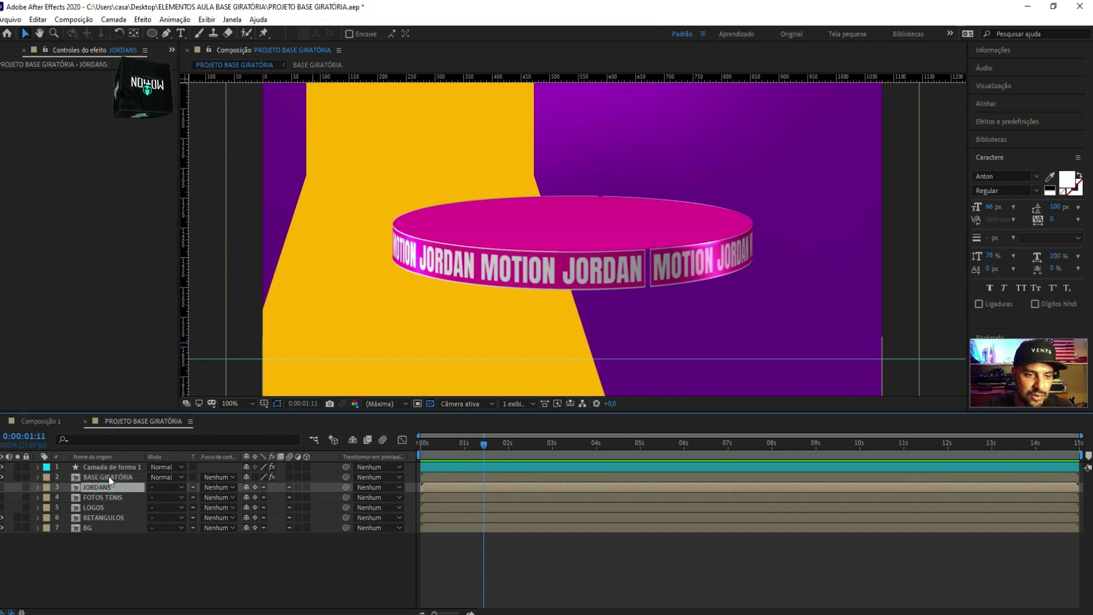
pyautogui.click(107, 478)
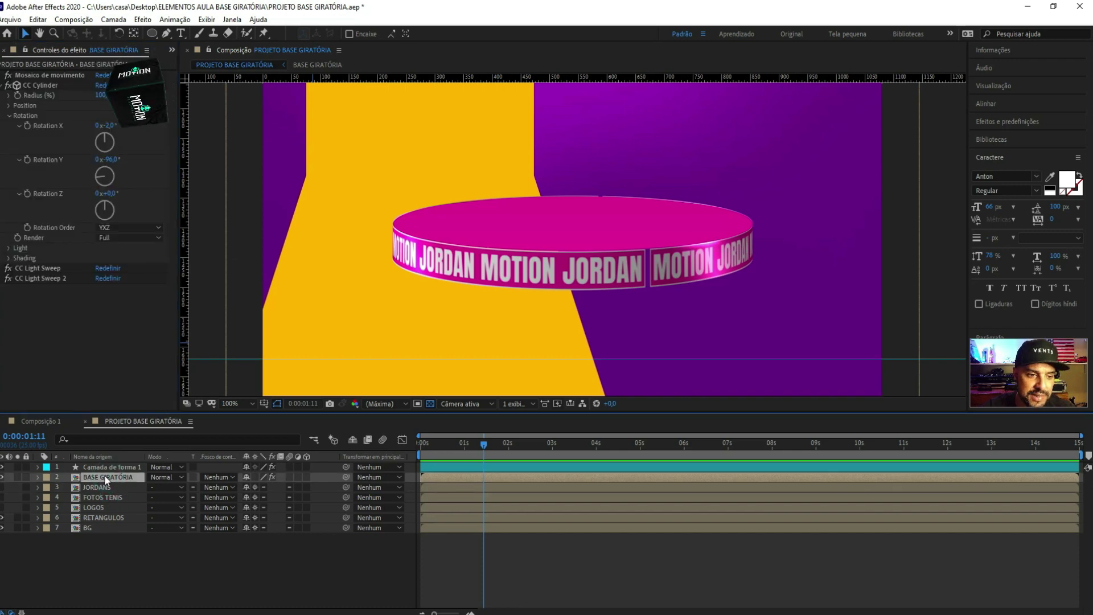
pyautogui.doubleClick(104, 476)
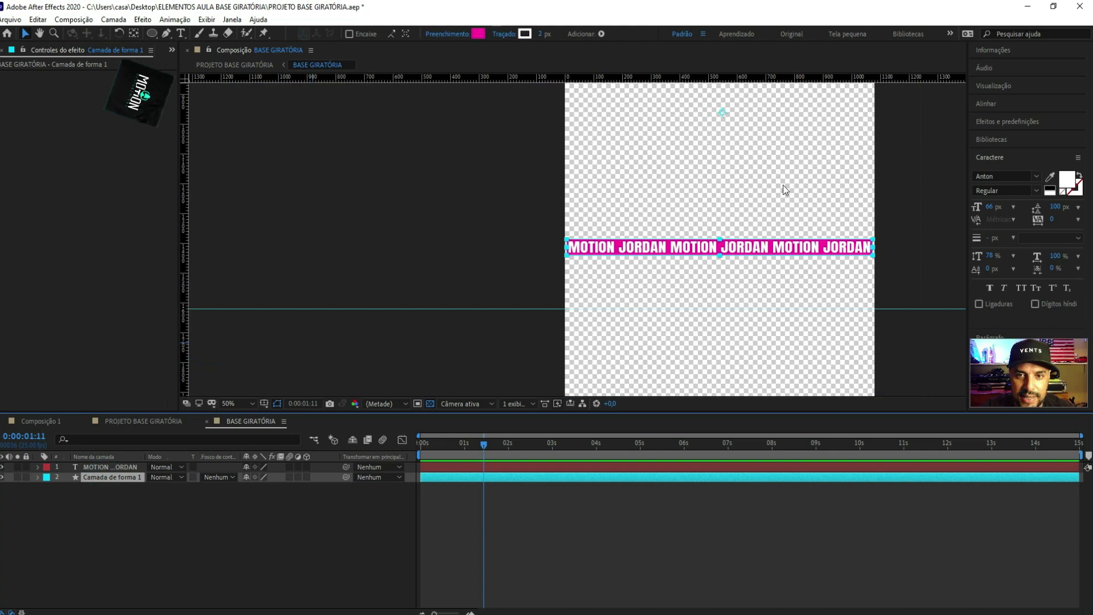
pyautogui.click(440, 478)
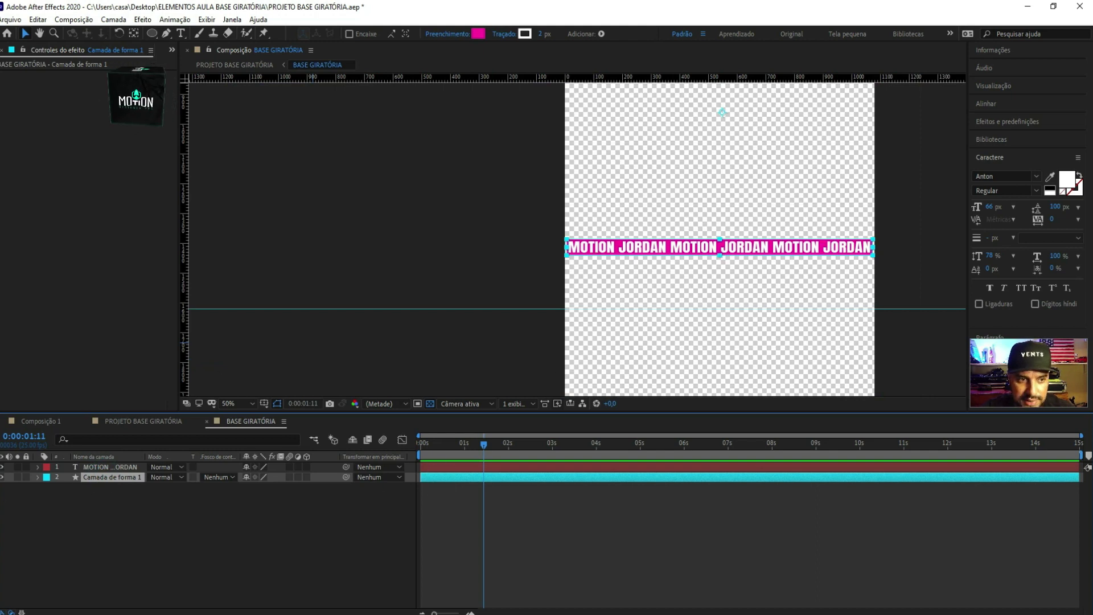
pyautogui.click(7, 481)
pyautogui.click(6, 480)
pyautogui.click(7, 481)
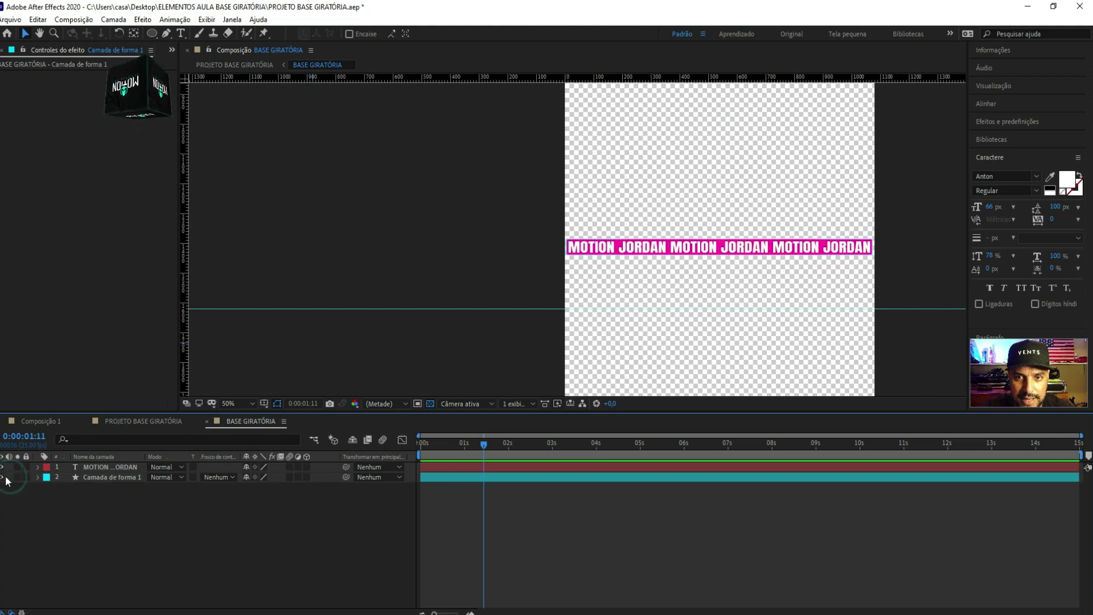
pyautogui.click(445, 478)
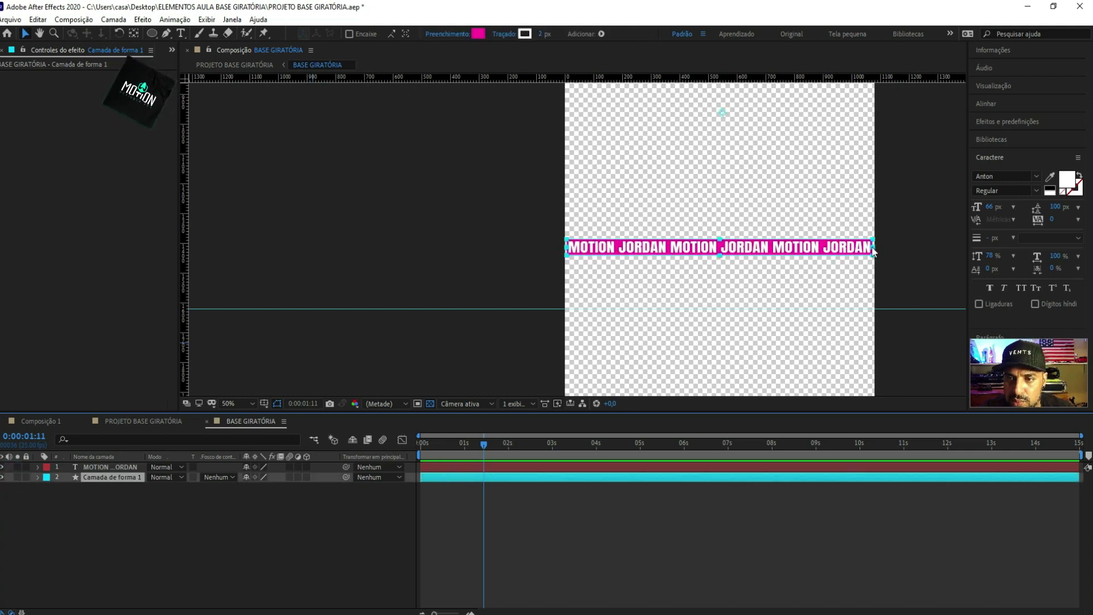
pyautogui.moveTo(872, 247); pyautogui.dragTo(875, 249)
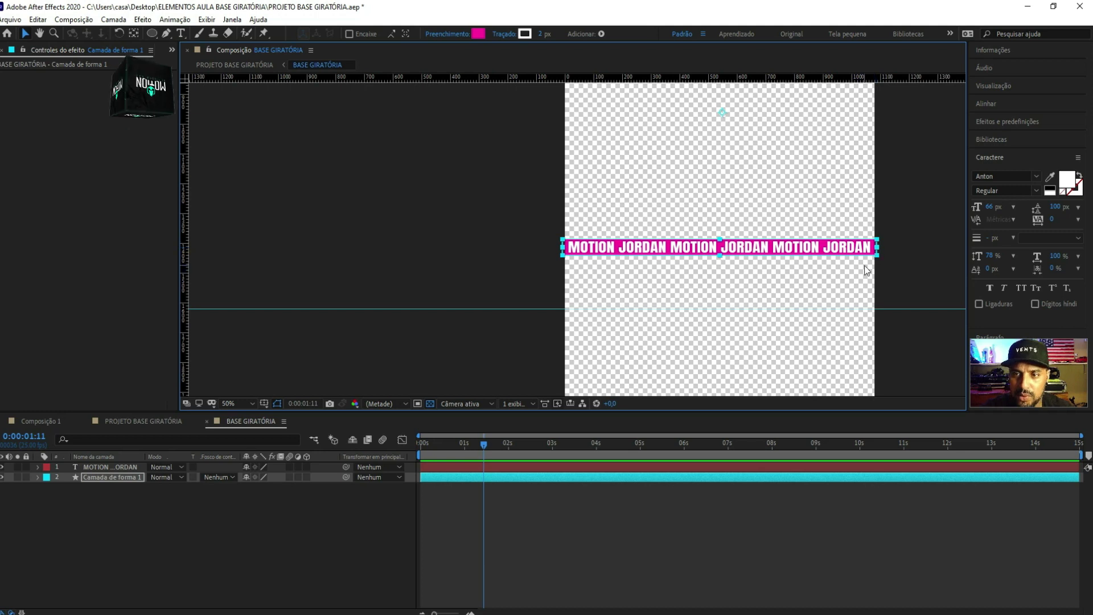
pyautogui.click(207, 422)
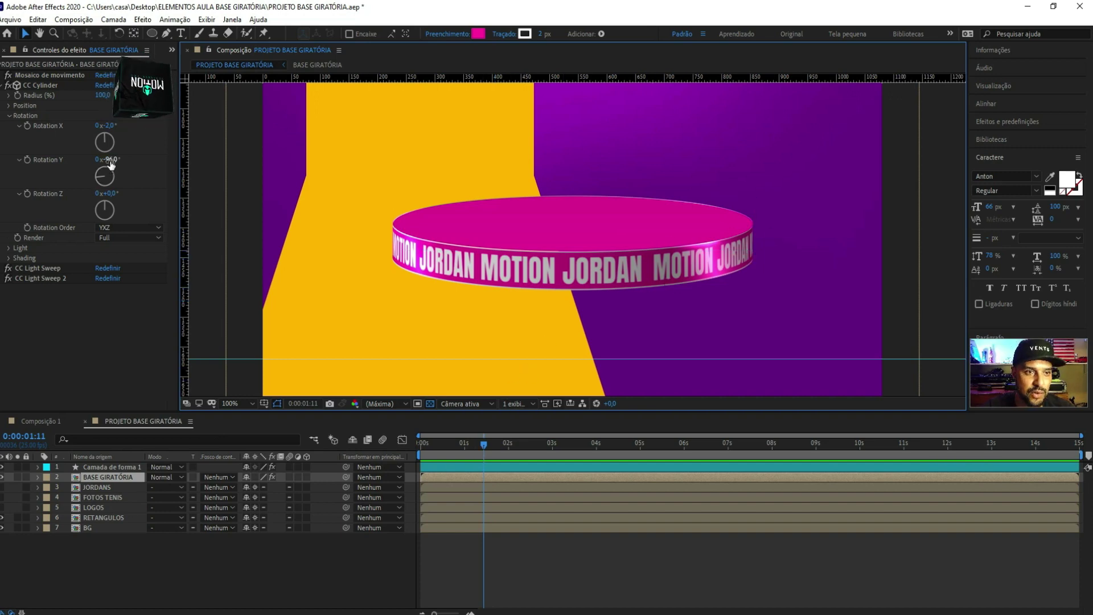
# Reset Rotation Y to 0° and set its first keyframe at frame 0
pyautogui.click(110, 160)
pyautogui.write('0')
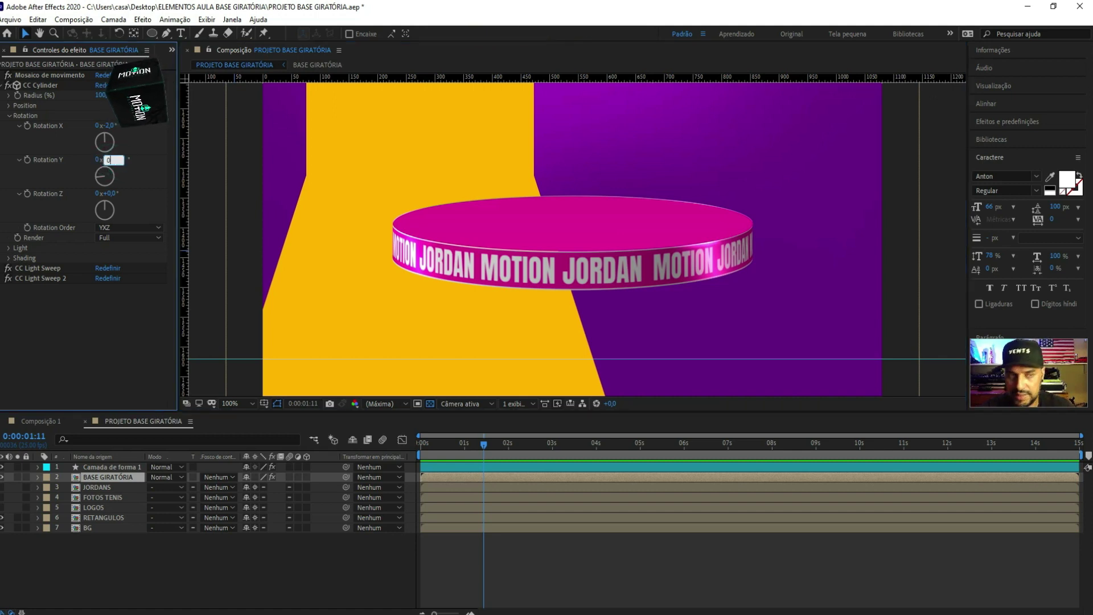
pyautogui.press('Return')
pyautogui.press('pageup')
pyautogui.press('pageup')
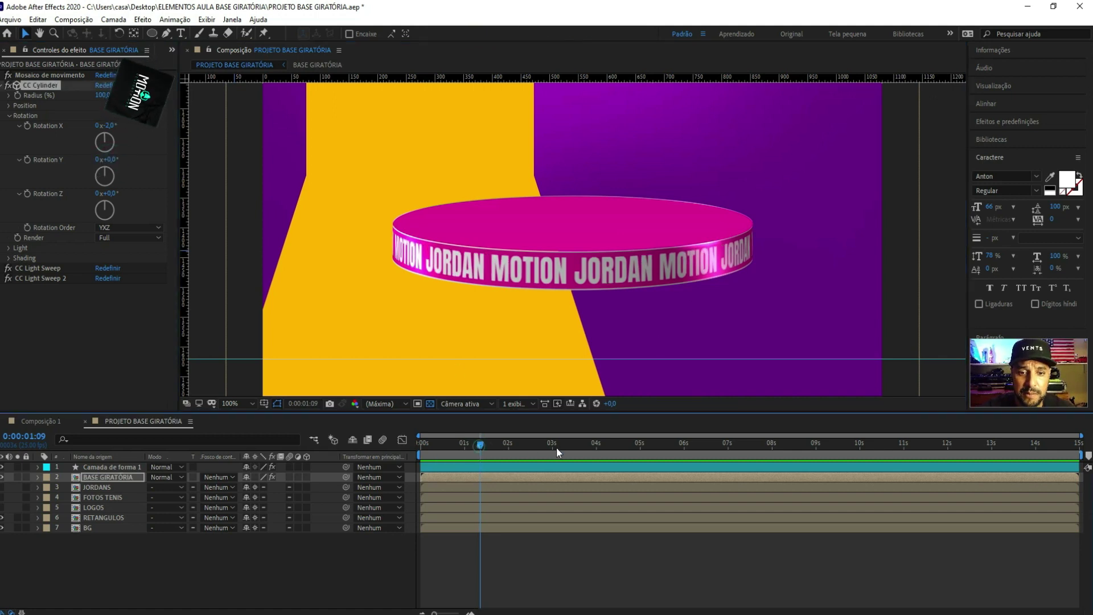
pyautogui.moveTo(483, 449); pyautogui.dragTo(434, 449)
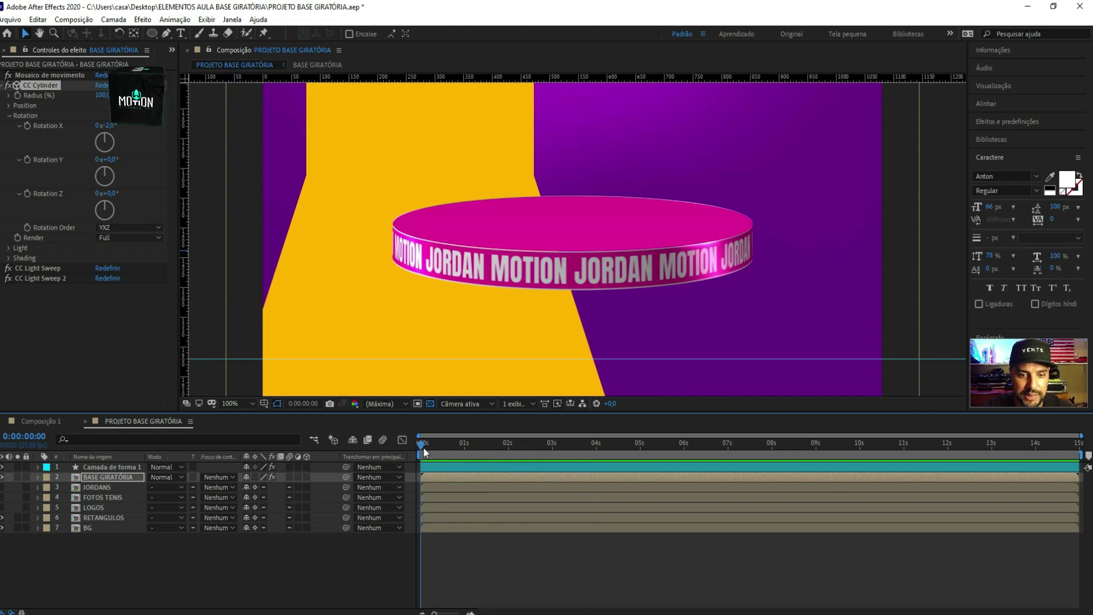
pyautogui.click(26, 159)
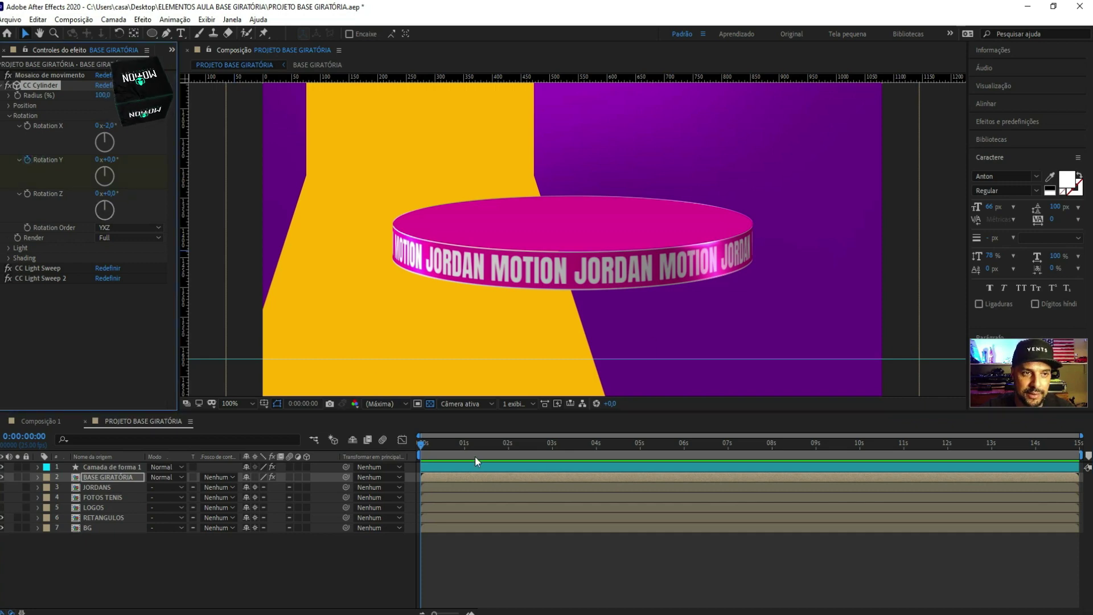
# At the timeline's last frame, set Rotation Y to 3 revolutions, then return to the start
pyautogui.moveTo(421, 443); pyautogui.dragTo(1081, 476)
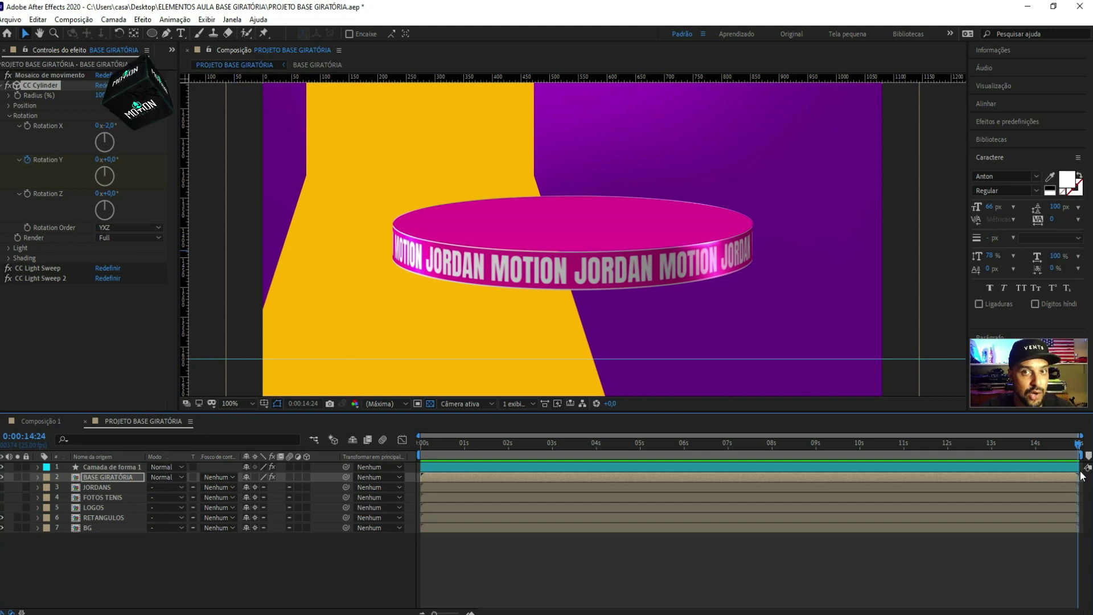
pyautogui.moveTo(1081, 476); pyautogui.dragTo(468, 464)
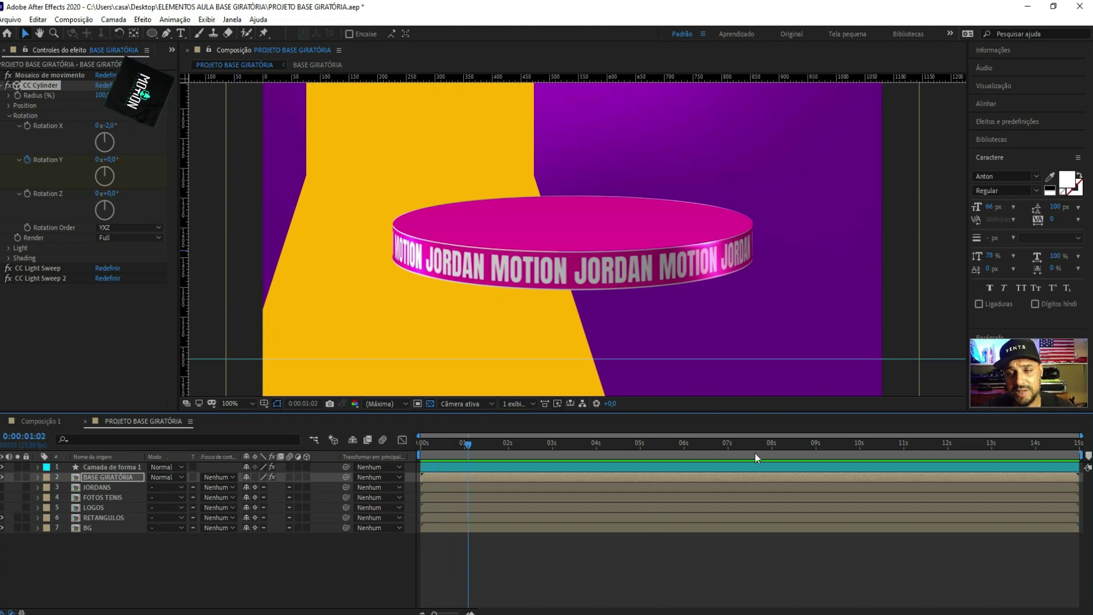
pyautogui.moveTo(754, 453); pyautogui.dragTo(1081, 453)
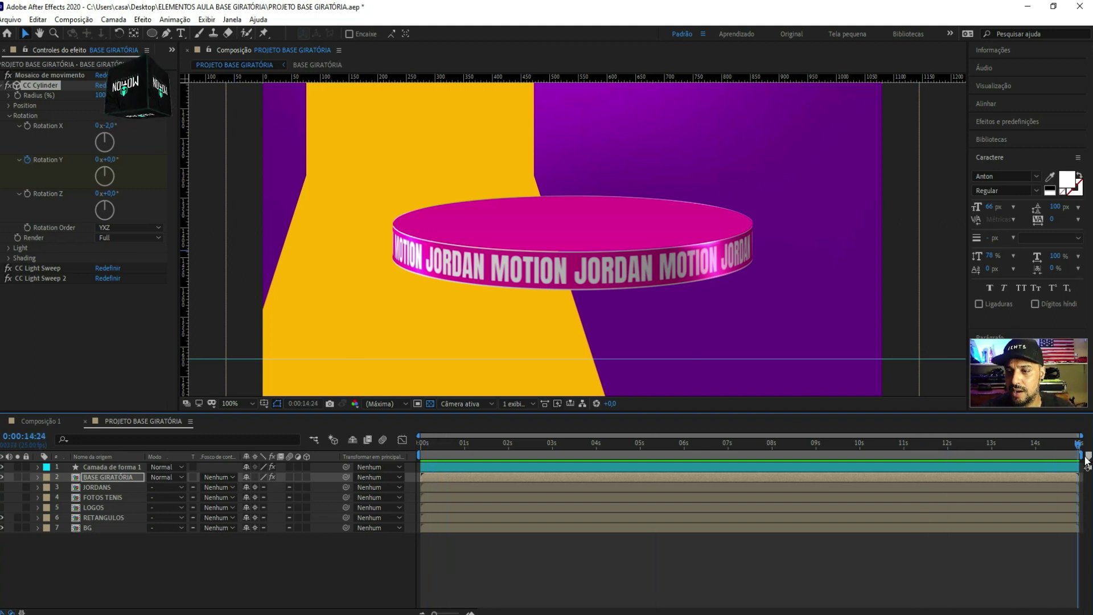
pyautogui.click(100, 160)
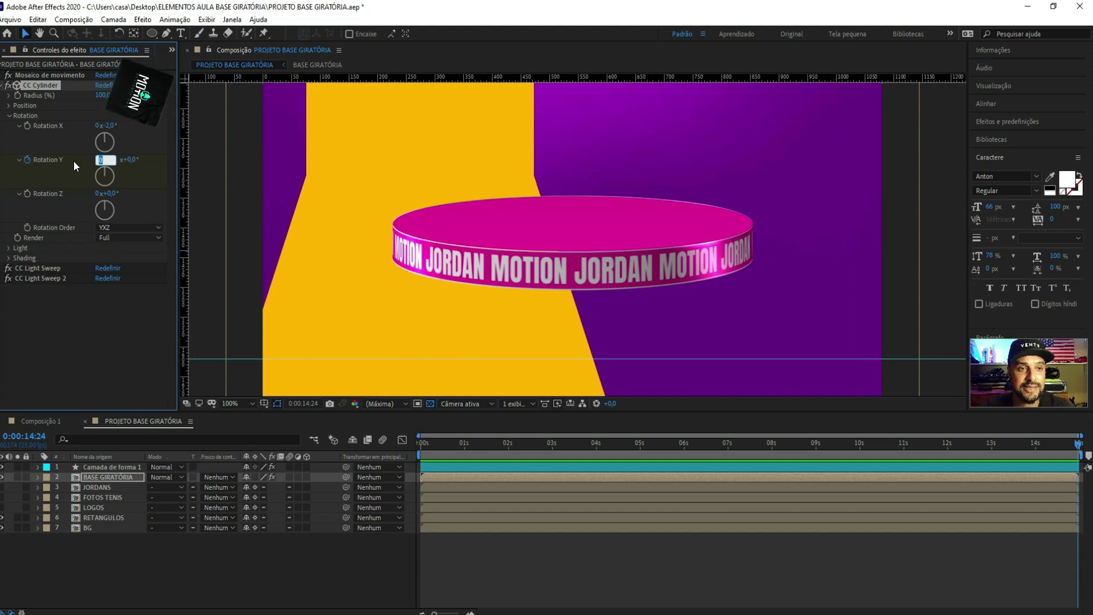
pyautogui.write('3')
pyautogui.press('Return')
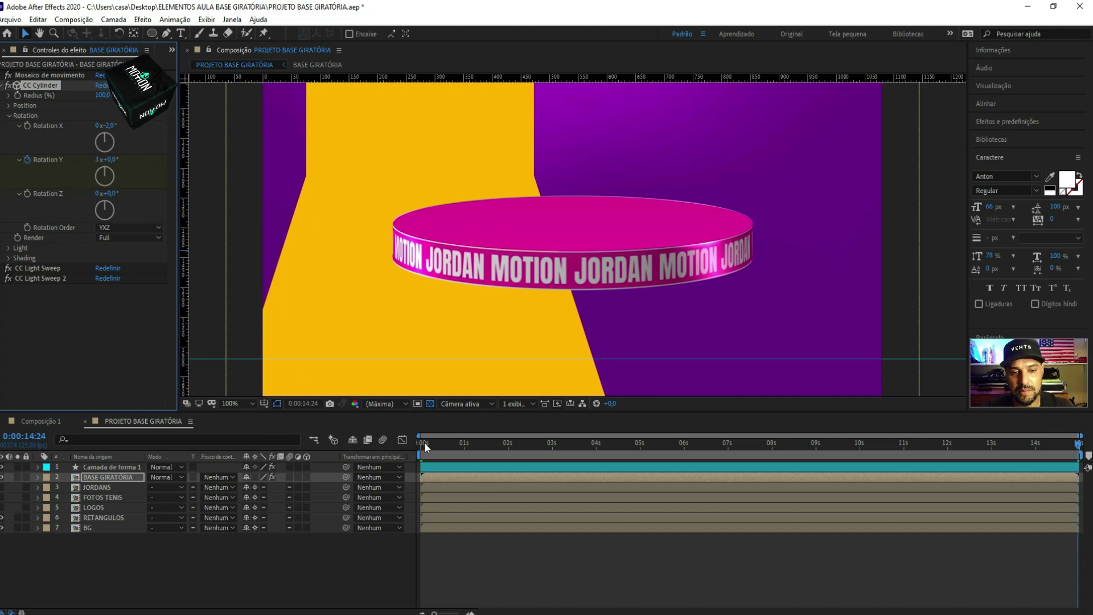
pyautogui.moveTo(425, 441); pyautogui.dragTo(377, 446)
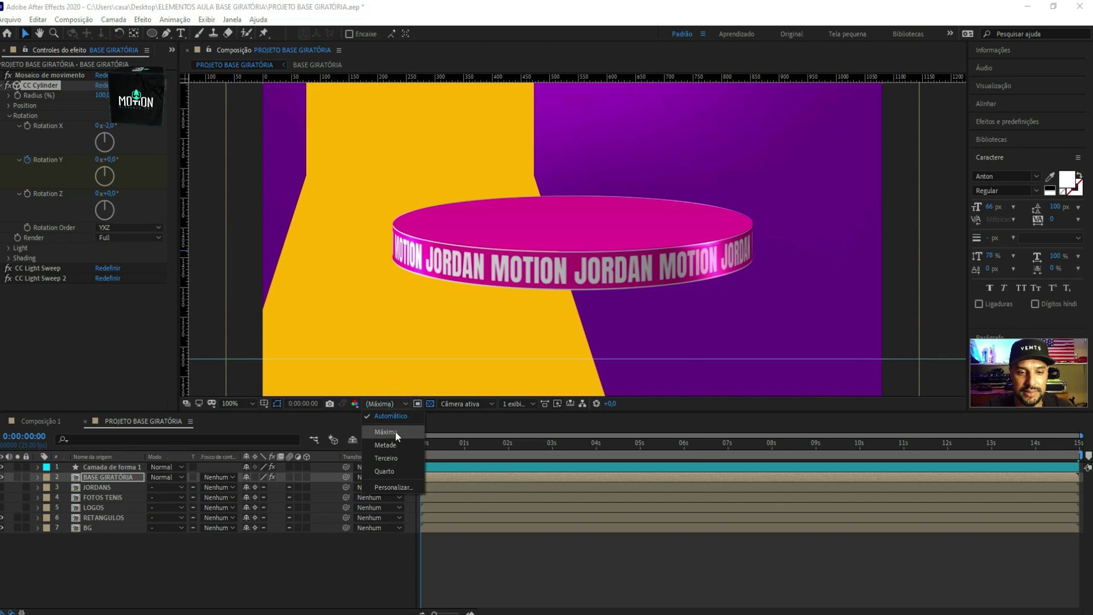
# Set the viewer resolution to Half and preview the spinning ring
pyautogui.click(393, 442)
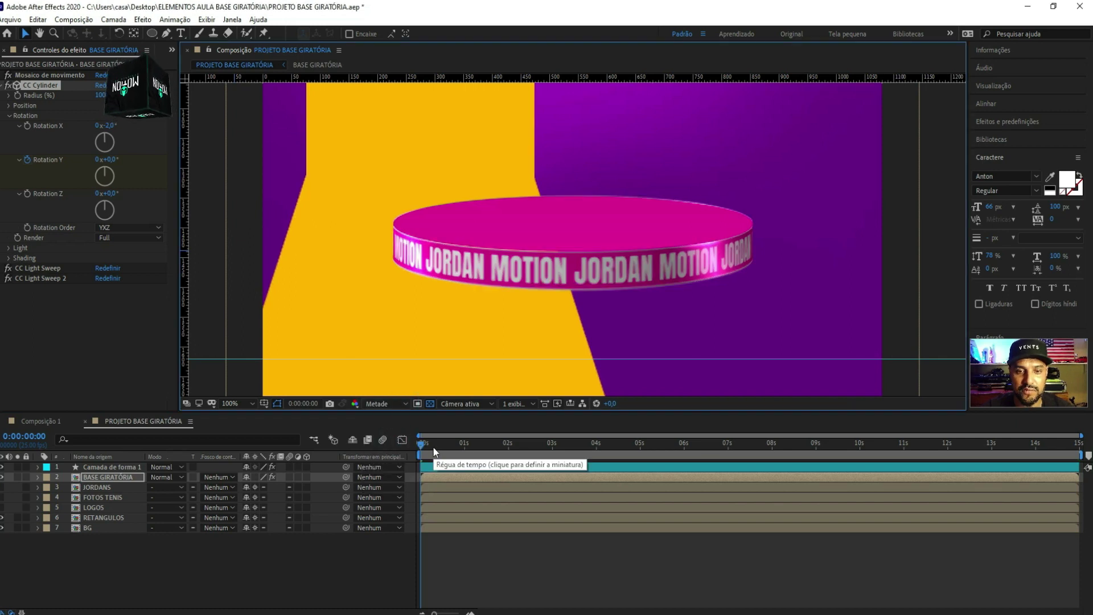
pyautogui.press('space')
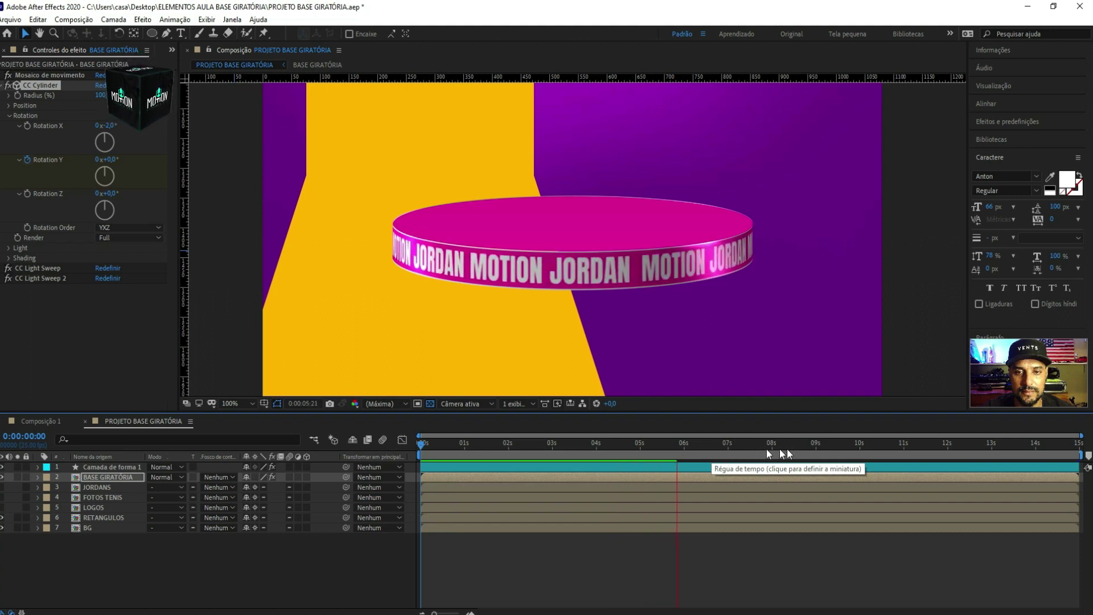
pyautogui.press('space')
pyautogui.press('Home')
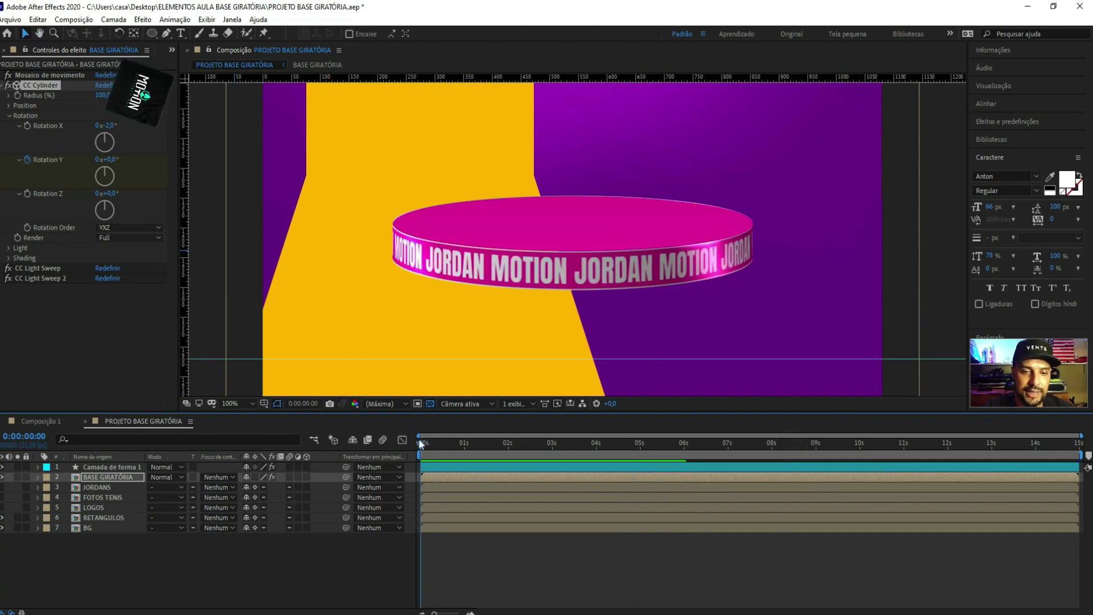
pyautogui.click(386, 404)
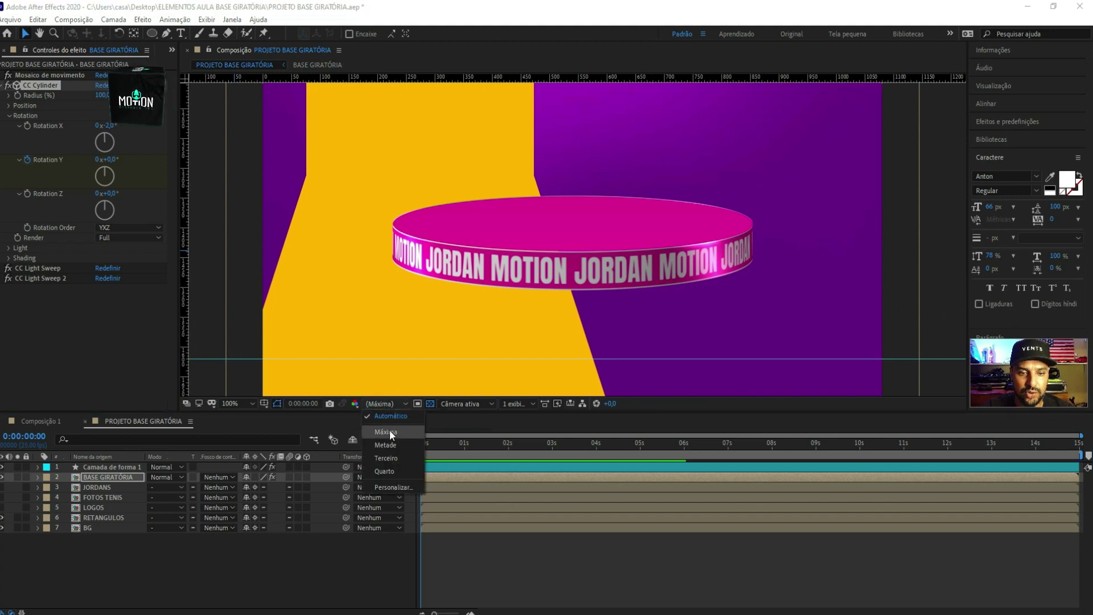
pyautogui.click(388, 404)
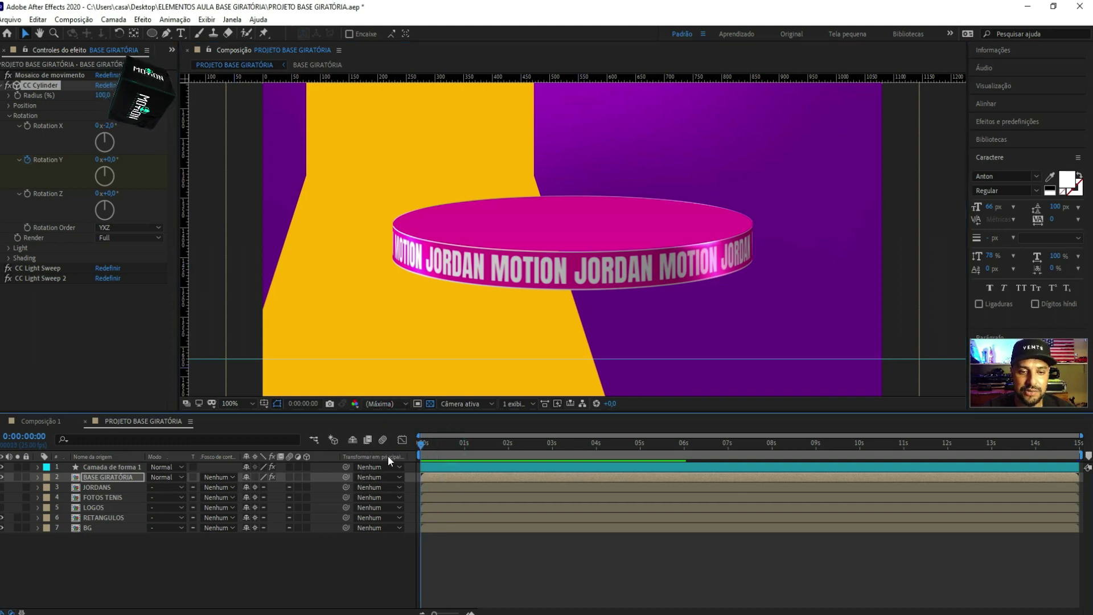
pyautogui.press('space')
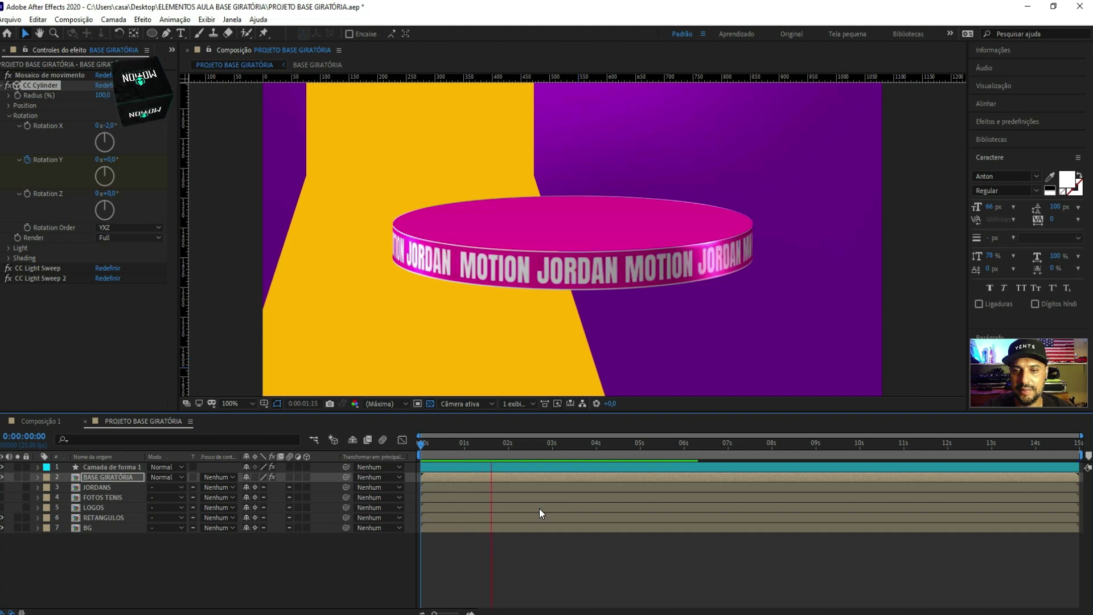
pyautogui.press('space')
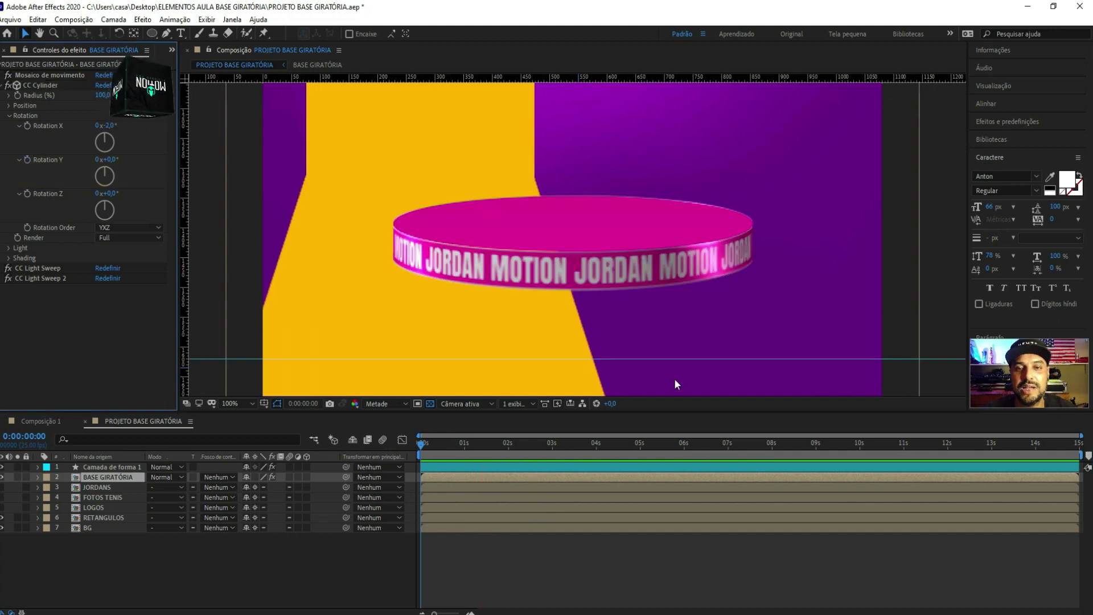
# Shift Mosaico de movimento's tile center X, then reveal BASE GIRATÓRIA's keyframed properties with U
pyautogui.click(3, 85)
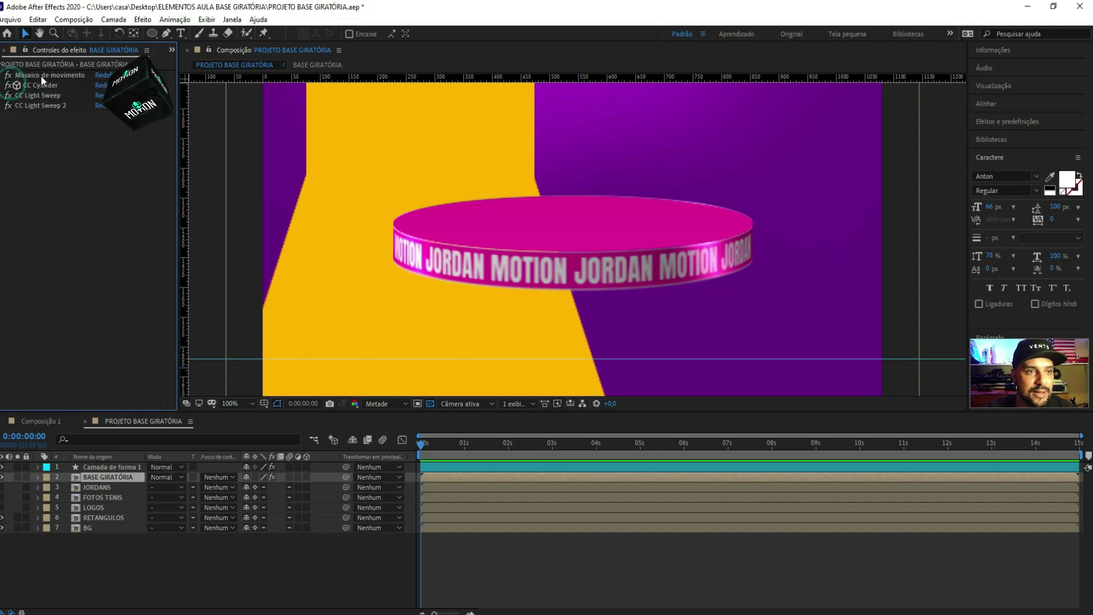
pyautogui.click(3, 75)
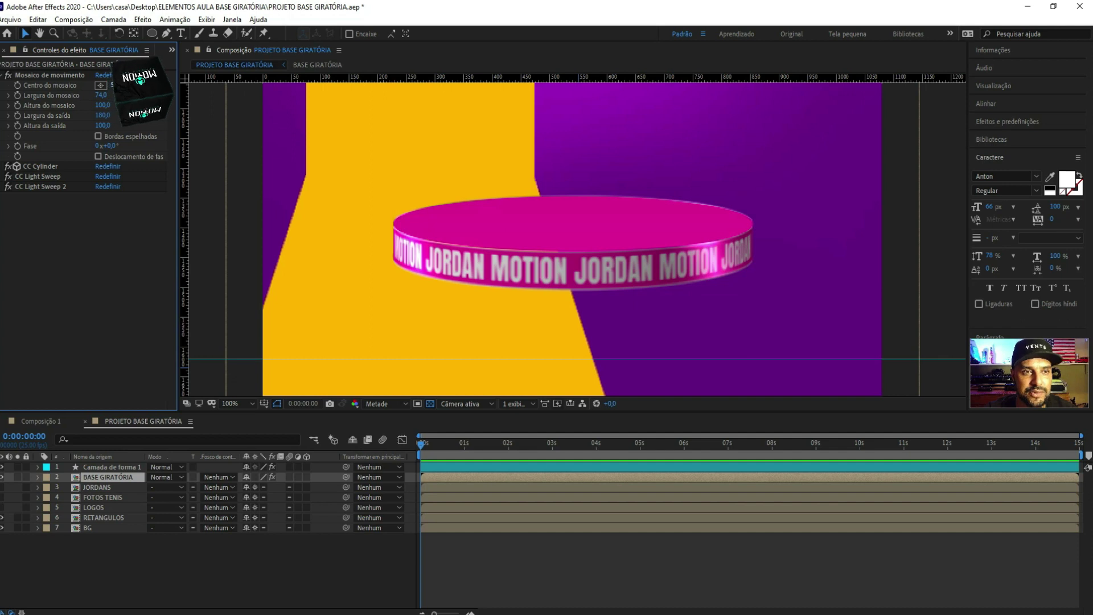
pyautogui.moveTo(114, 84); pyautogui.dragTo(165, 85)
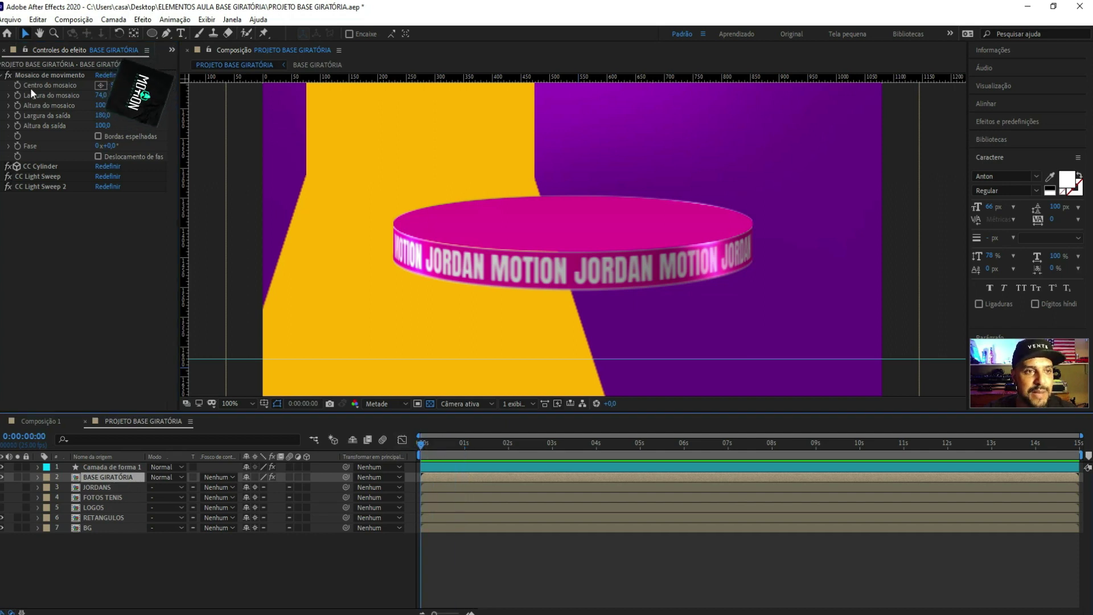
pyautogui.click(49, 74)
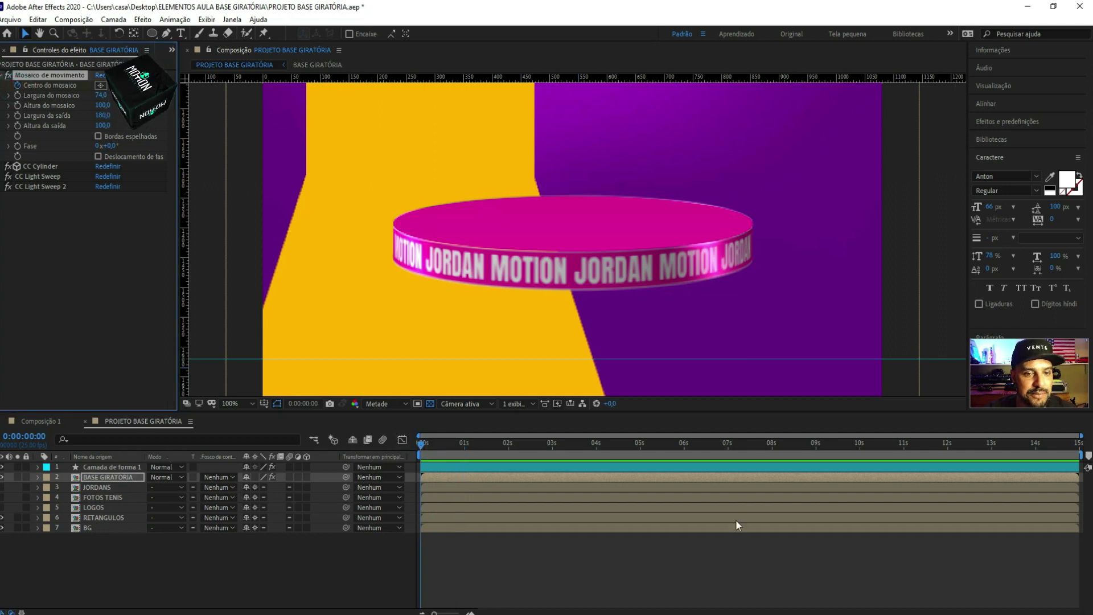
pyautogui.click(461, 466)
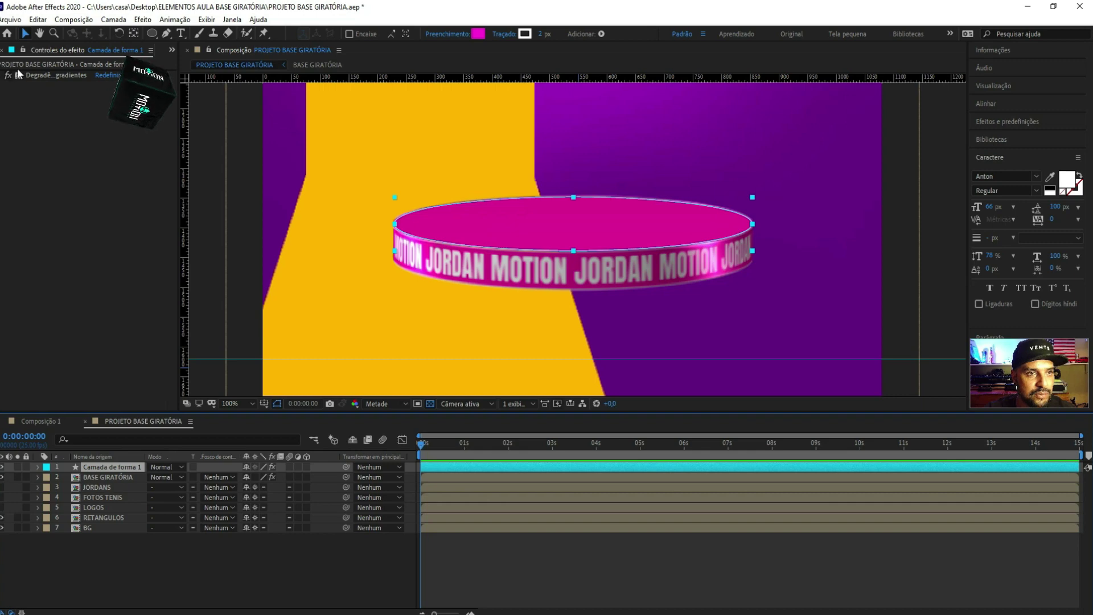
pyautogui.click(108, 476)
pyautogui.press('u')
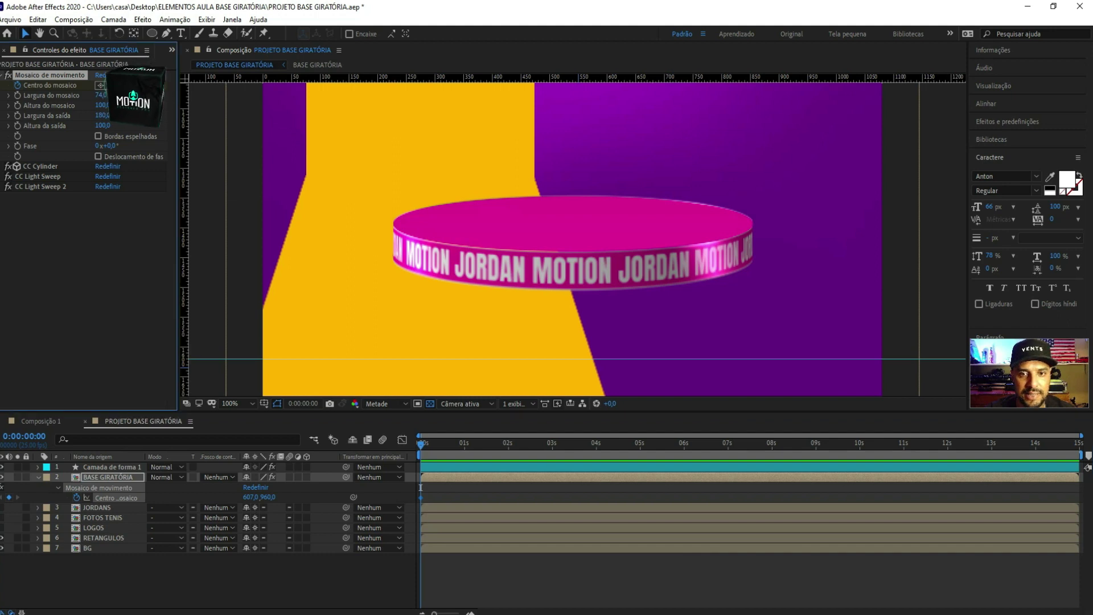
# Keyframe Centro do mosaico X at 667 at the start and a larger value near 2 seconds, then preview
pyautogui.moveTo(251, 497); pyautogui.dragTo(285, 497)
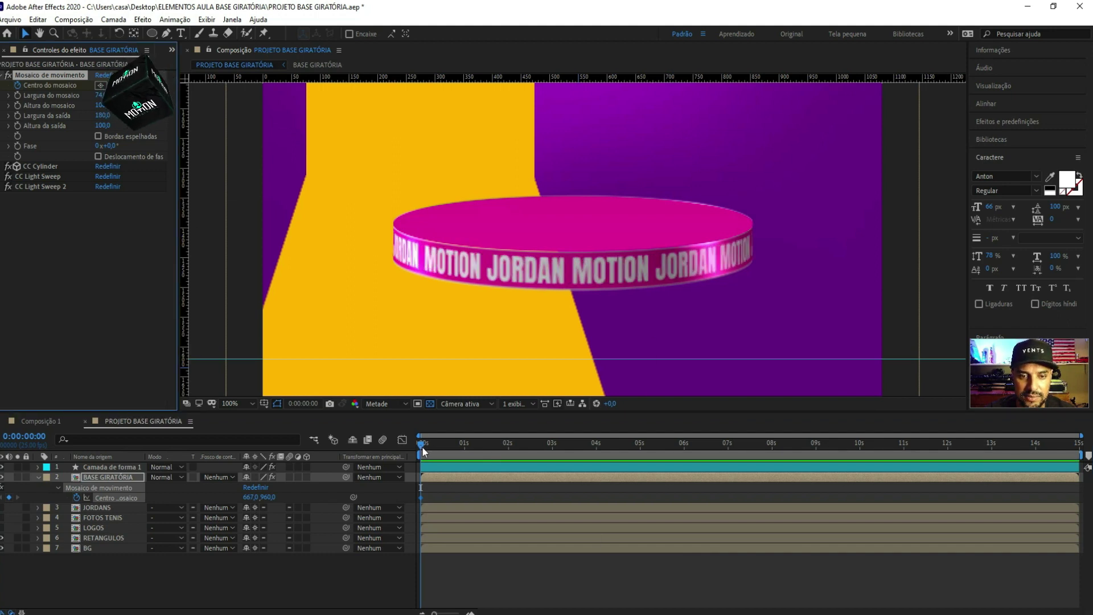
pyautogui.moveTo(423, 450); pyautogui.dragTo(509, 453)
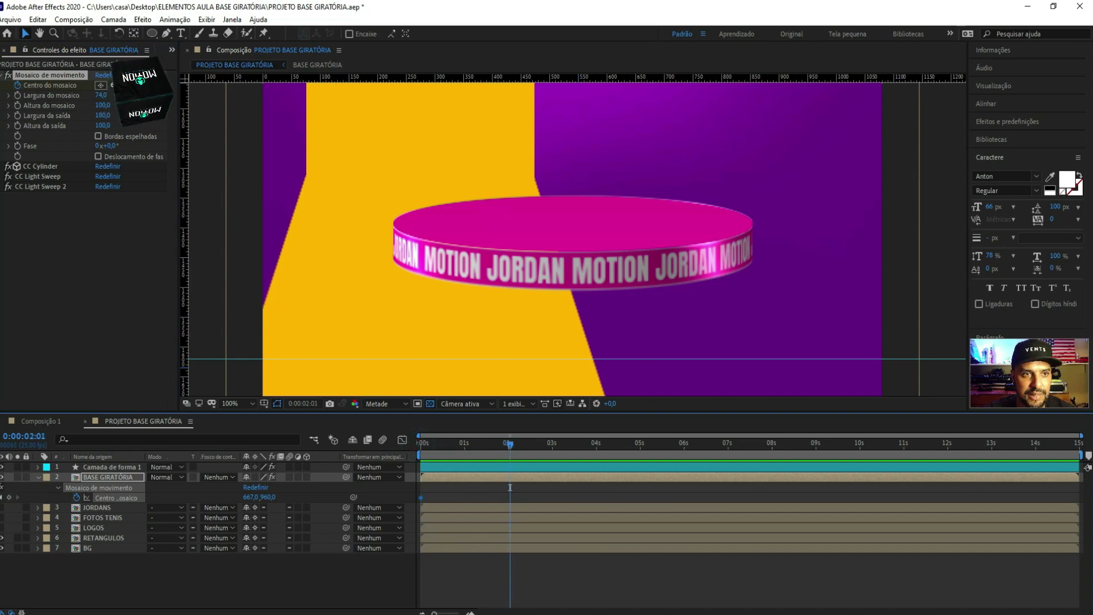
pyautogui.moveTo(114, 85)
pyautogui.mouseDown()
pyautogui.moveTo(490, 117)
pyautogui.moveTo(470, 119)
pyautogui.mouseUp()
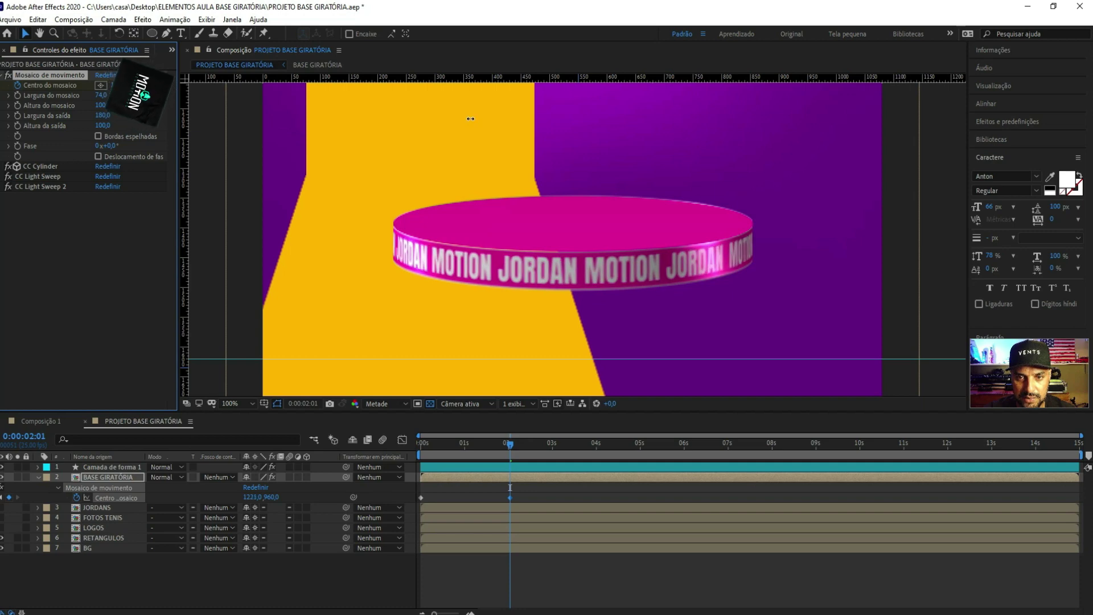
pyautogui.moveTo(513, 445); pyautogui.dragTo(496, 444)
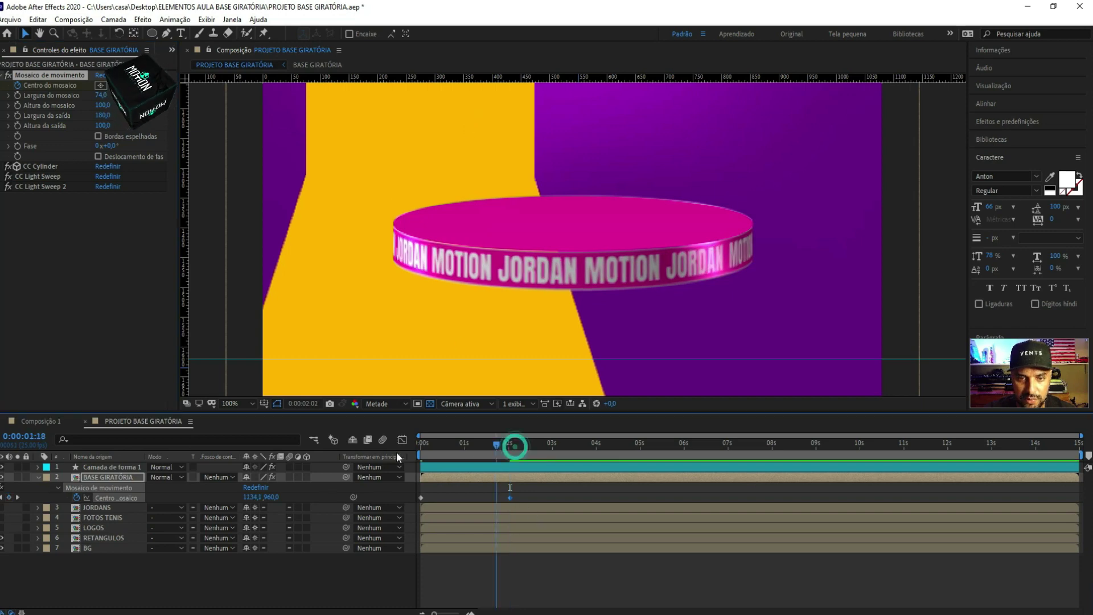
pyautogui.press('space')
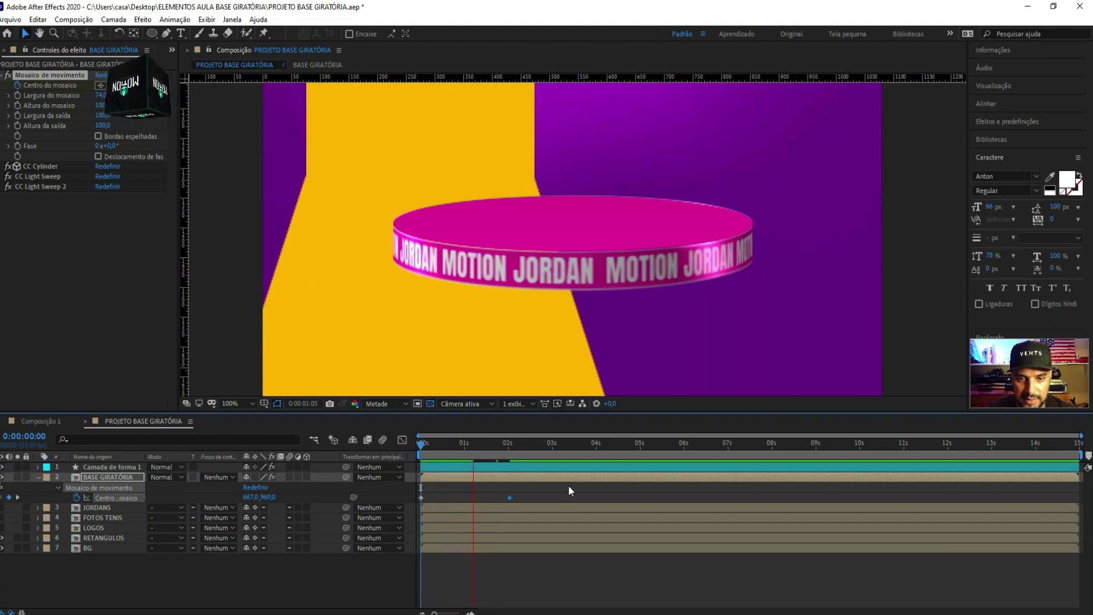
pyautogui.click(514, 452)
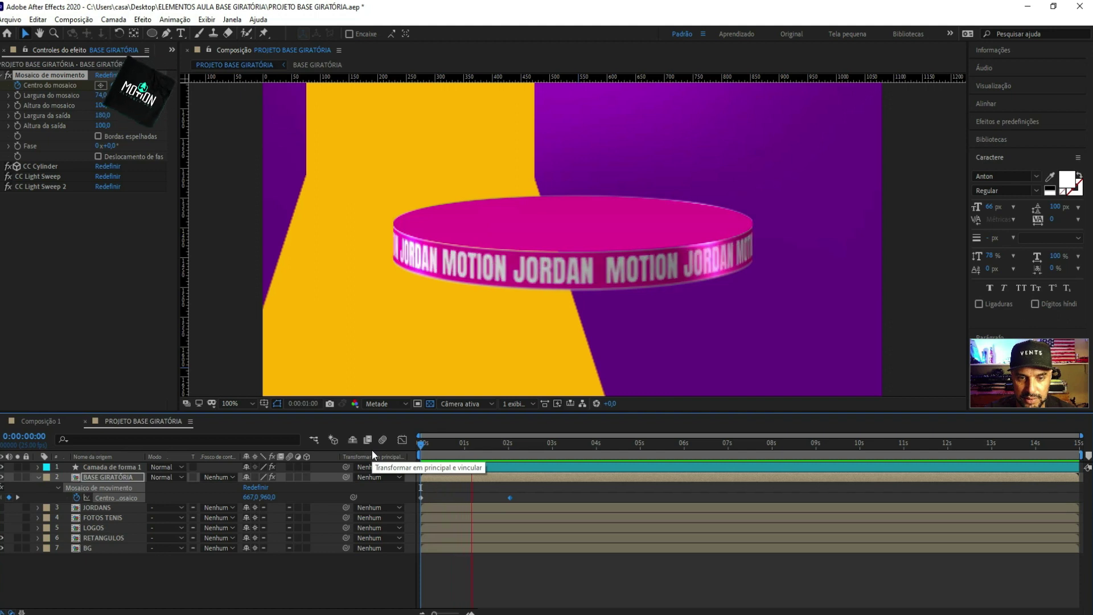
pyautogui.press('space')
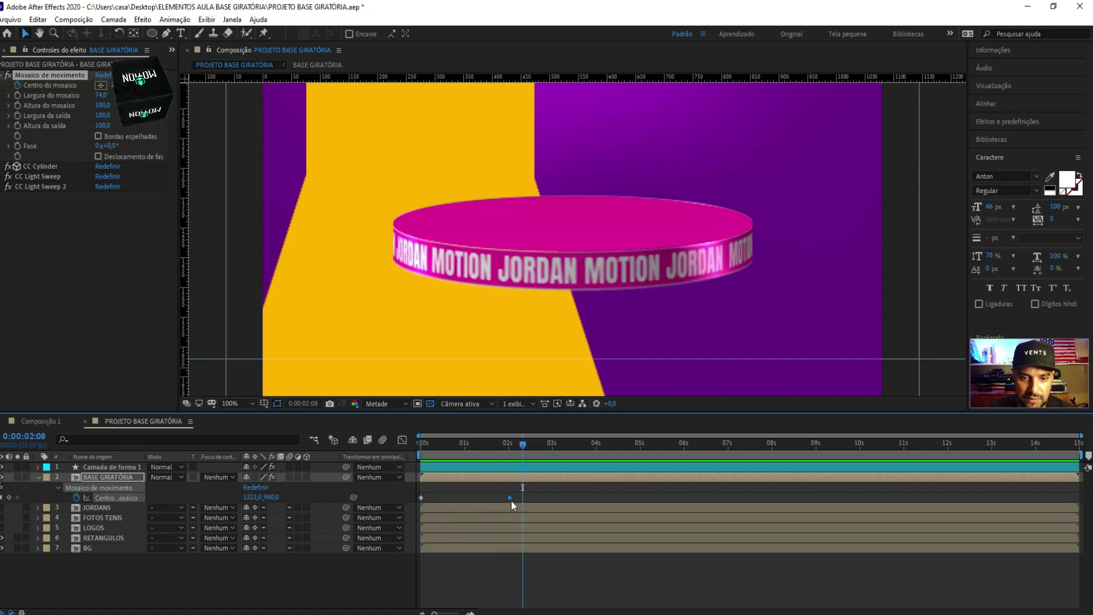
# Retime the second keyframe, raise tile center X to about 1750, preview, and select all three keyframes
pyautogui.moveTo(510, 497); pyautogui.dragTo(468, 497)
pyautogui.click(466, 444)
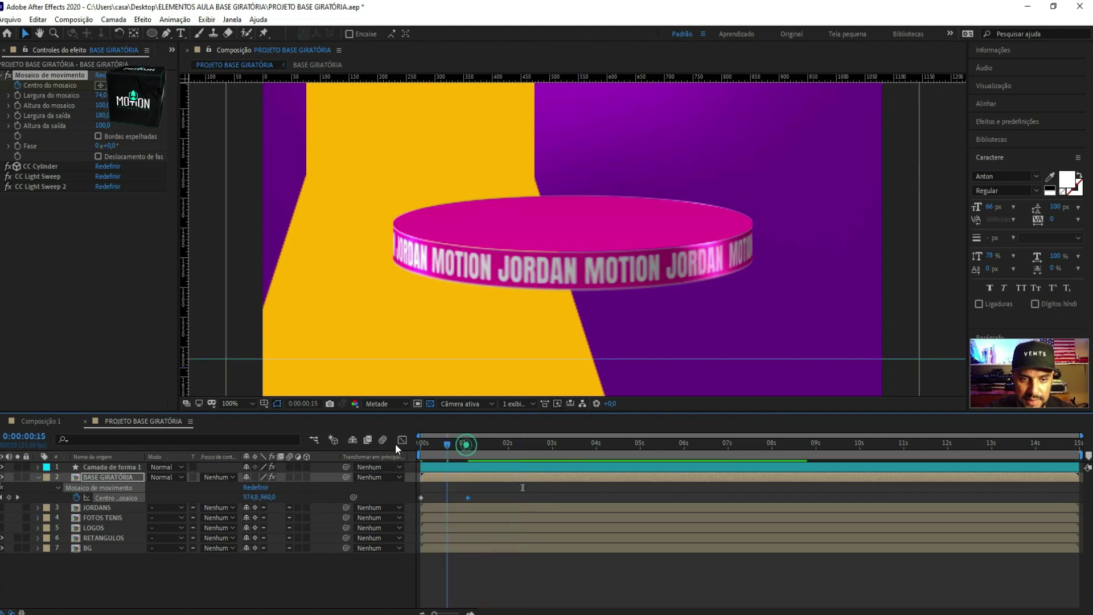
pyautogui.press('k')
pyautogui.moveTo(475, 446); pyautogui.dragTo(512, 453)
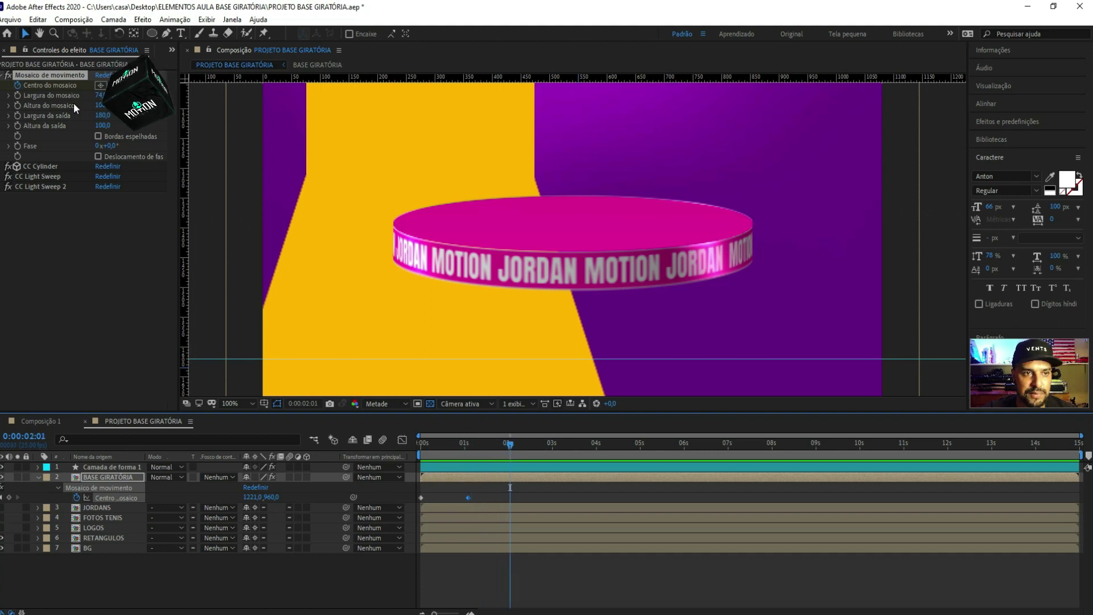
pyautogui.moveTo(260, 497); pyautogui.dragTo(387, 497)
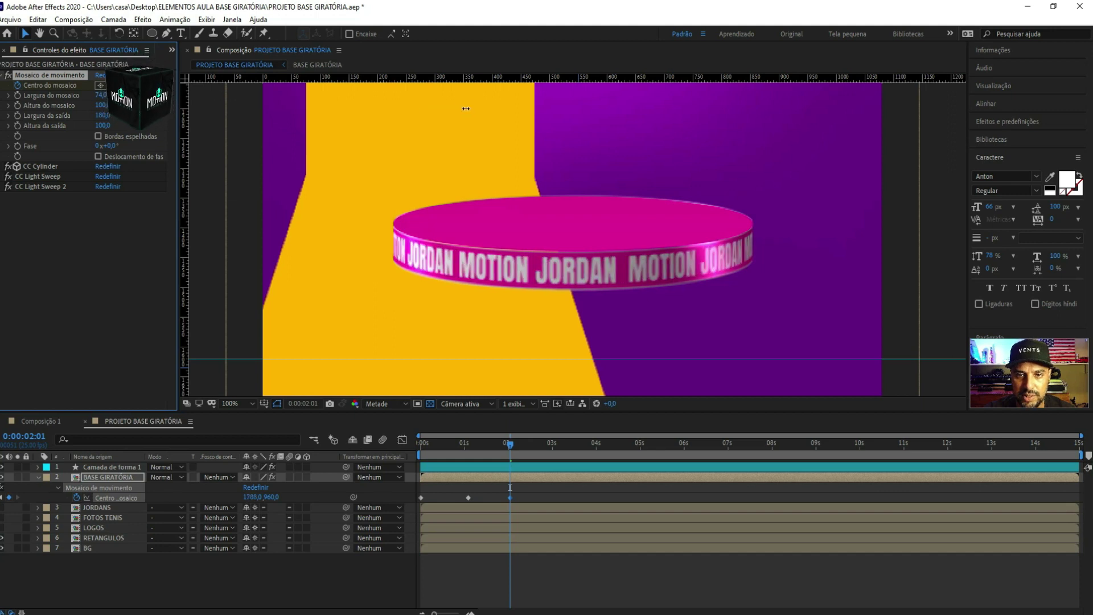
pyautogui.moveTo(300, 101)
pyautogui.mouseDown()
pyautogui.moveTo(448, 104)
pyautogui.moveTo(434, 99)
pyautogui.mouseUp()
pyautogui.moveTo(507, 445); pyautogui.dragTo(389, 452)
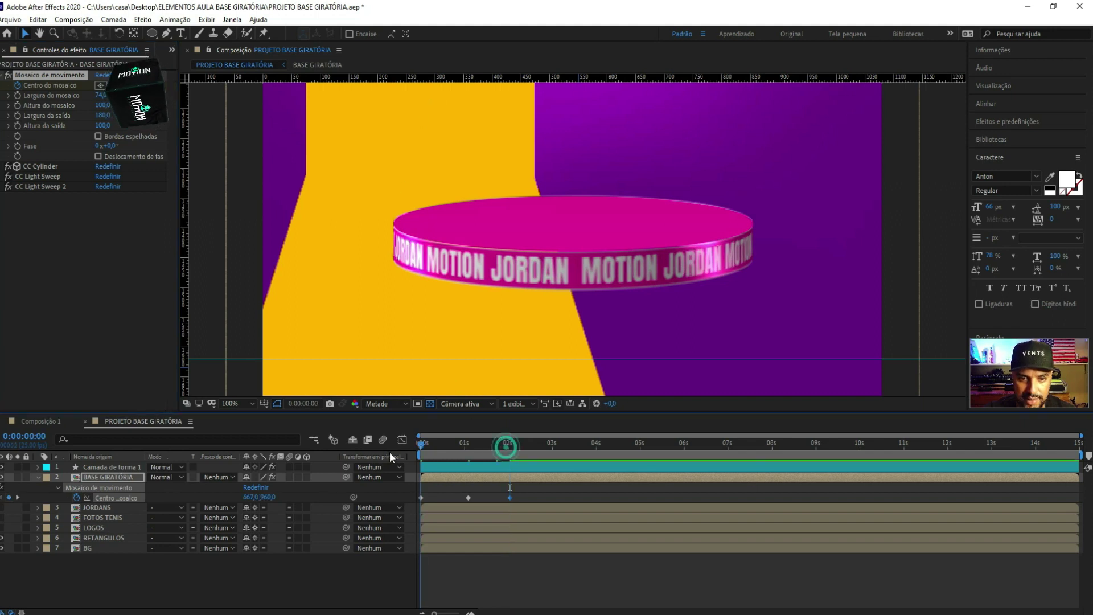
pyautogui.press('space')
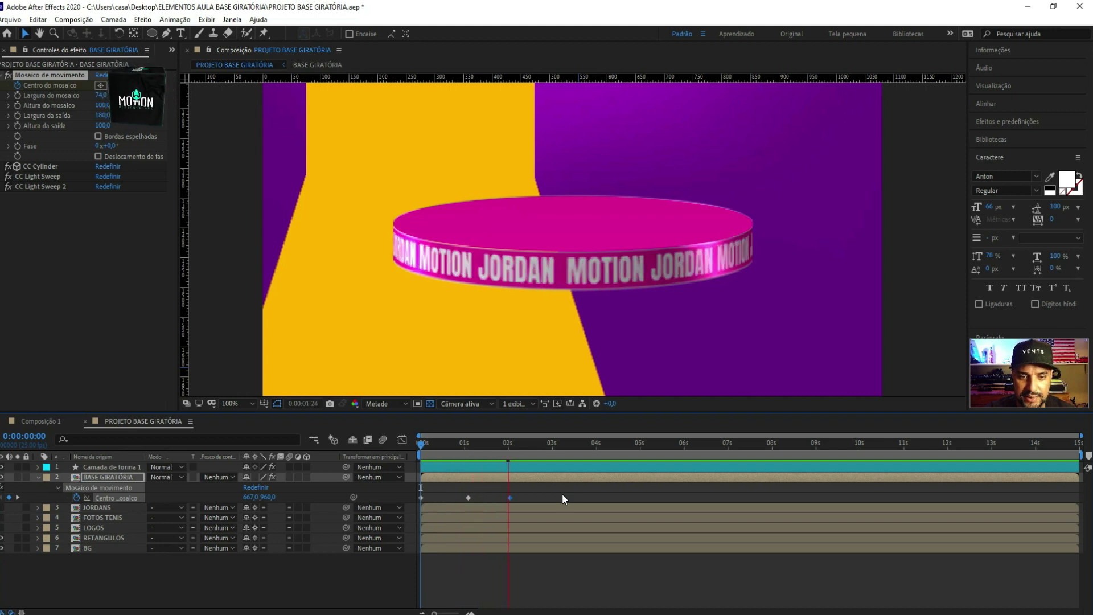
pyautogui.press('space')
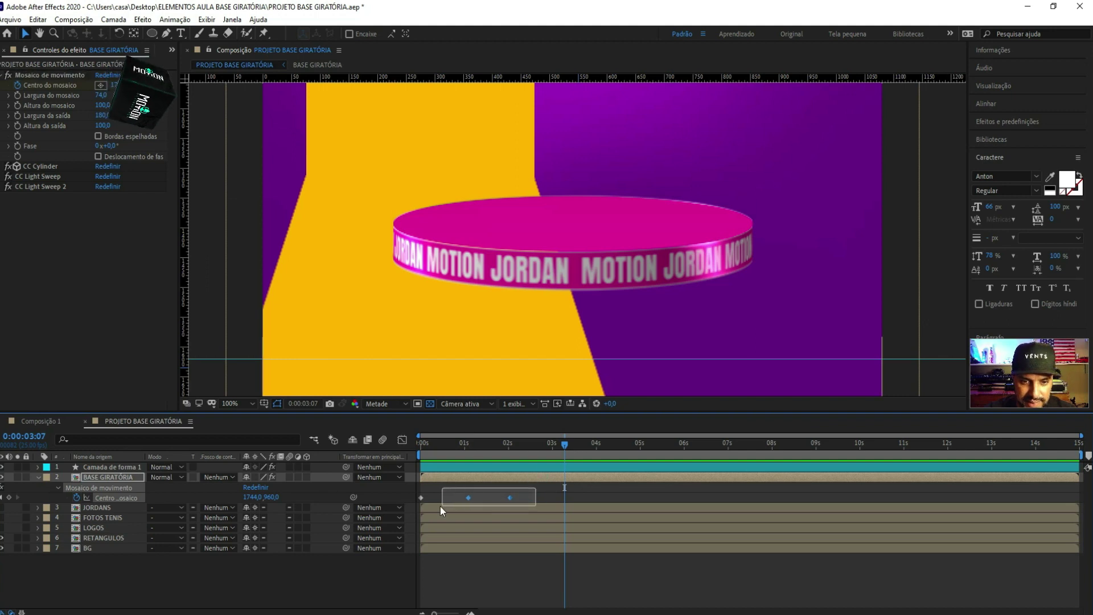
pyautogui.moveTo(415, 503); pyautogui.dragTo(412, 503)
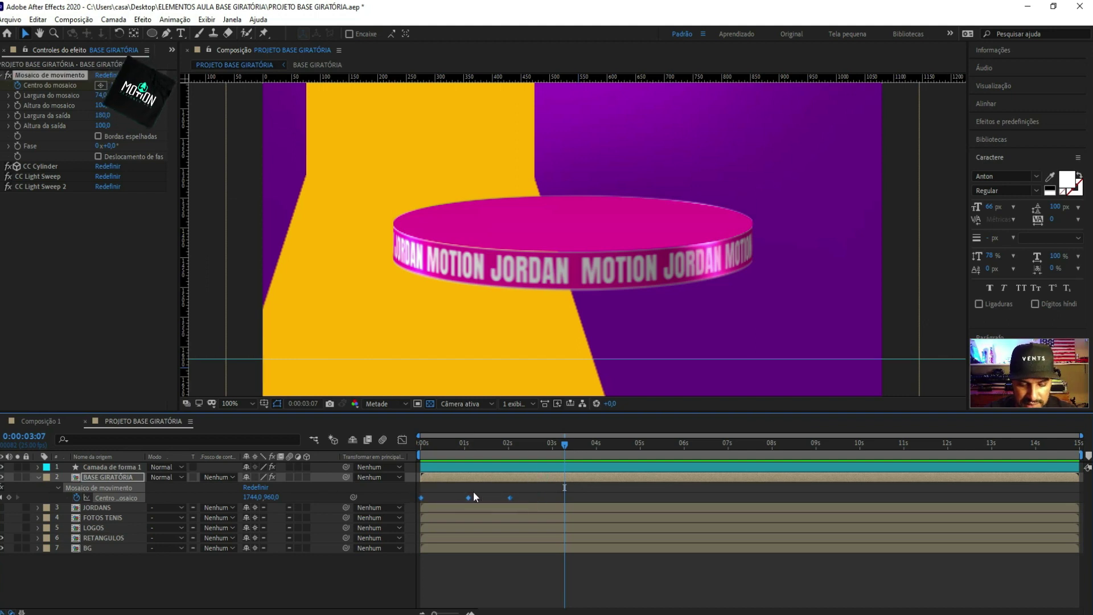
# Apply Easy Ease to the three Centro do mosaico keyframes and show their speed graph
pyautogui.rightClick(508, 499)
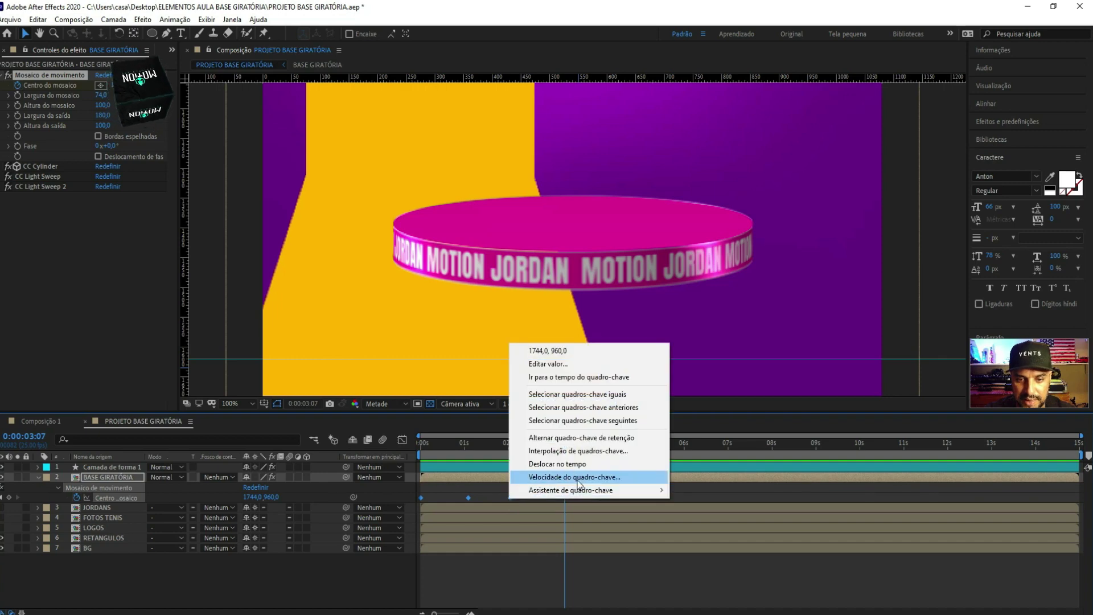
pyautogui.moveTo(591, 490)
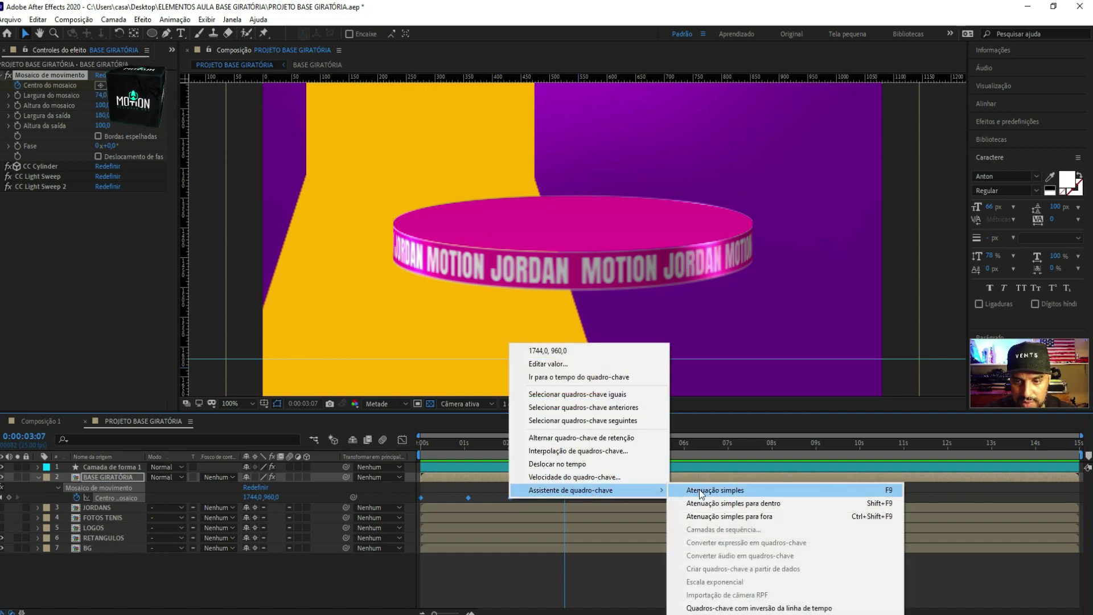
pyautogui.click(703, 492)
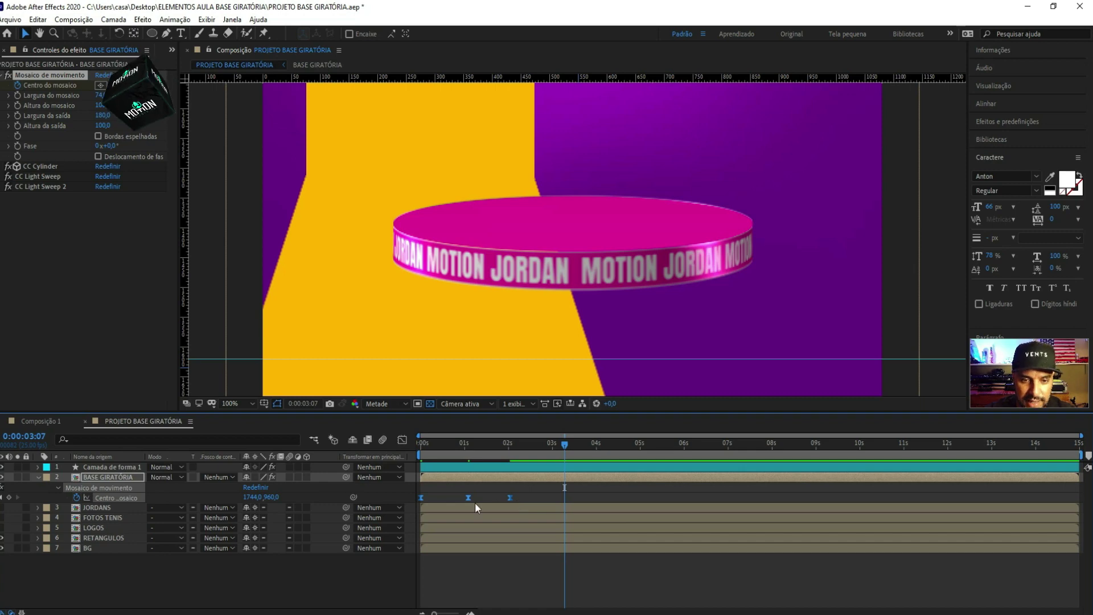
pyautogui.moveTo(460, 504); pyautogui.dragTo(412, 504)
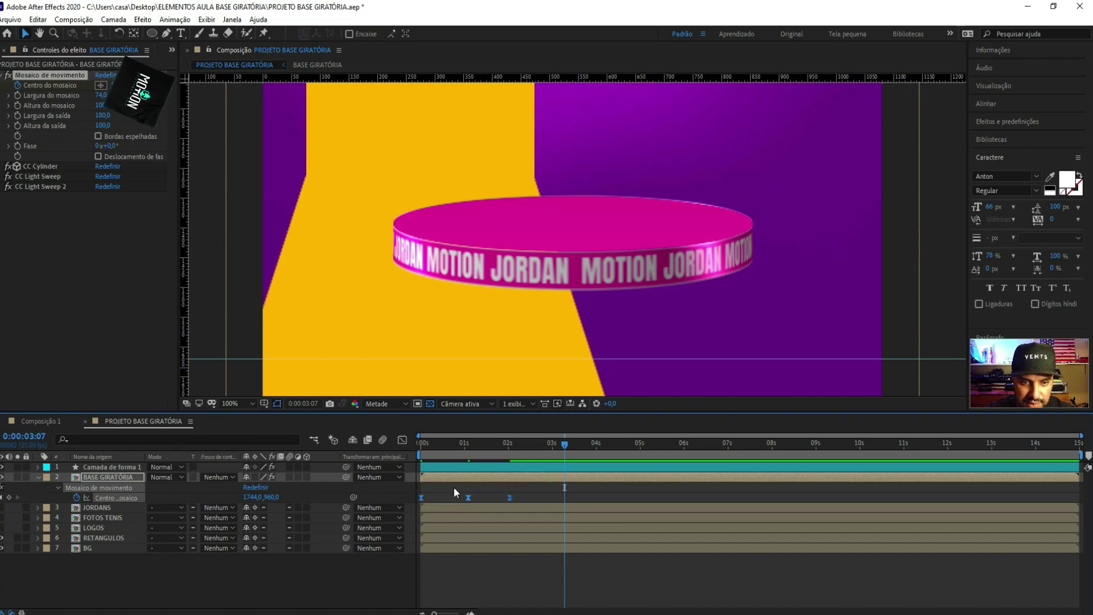
pyautogui.click(402, 439)
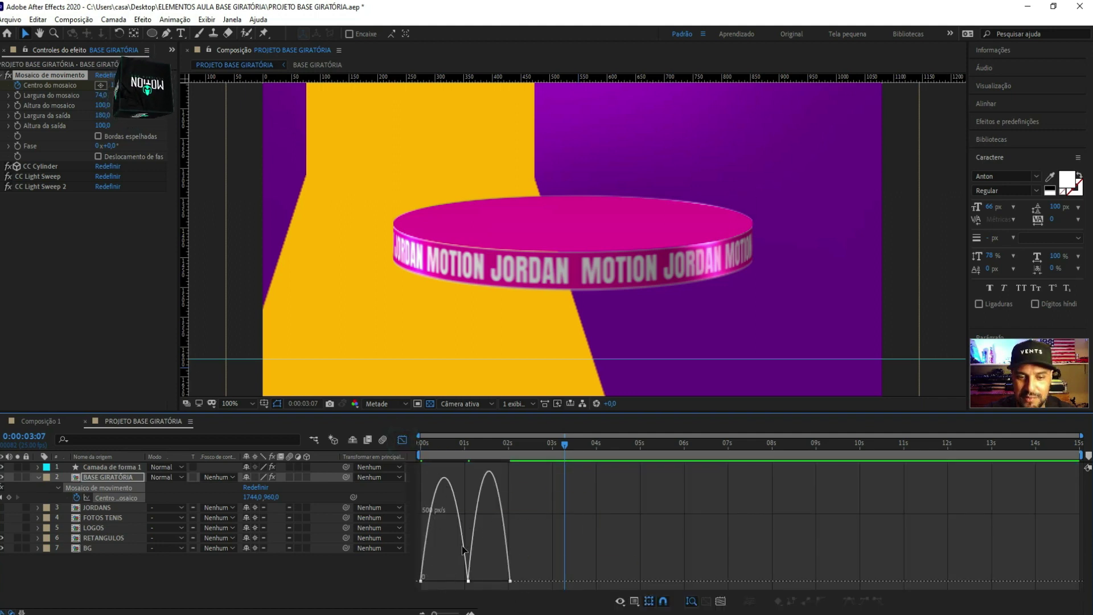
# Drag influence handles and move the last keyframe six frames earlier to sharpen both speed peaks
pyautogui.moveTo(487, 511)
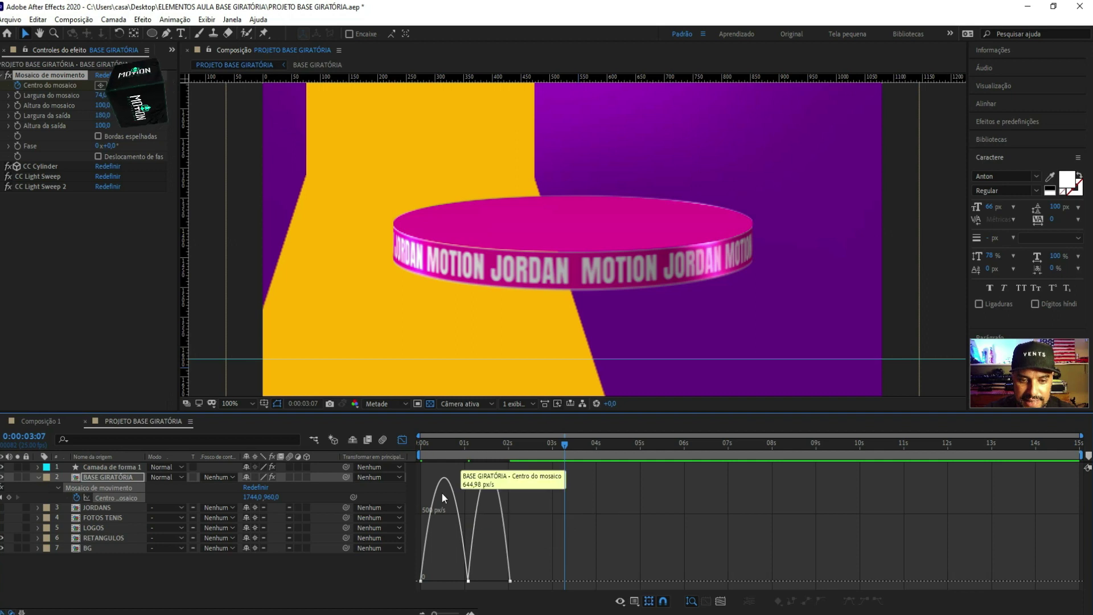
pyautogui.rightClick(534, 509)
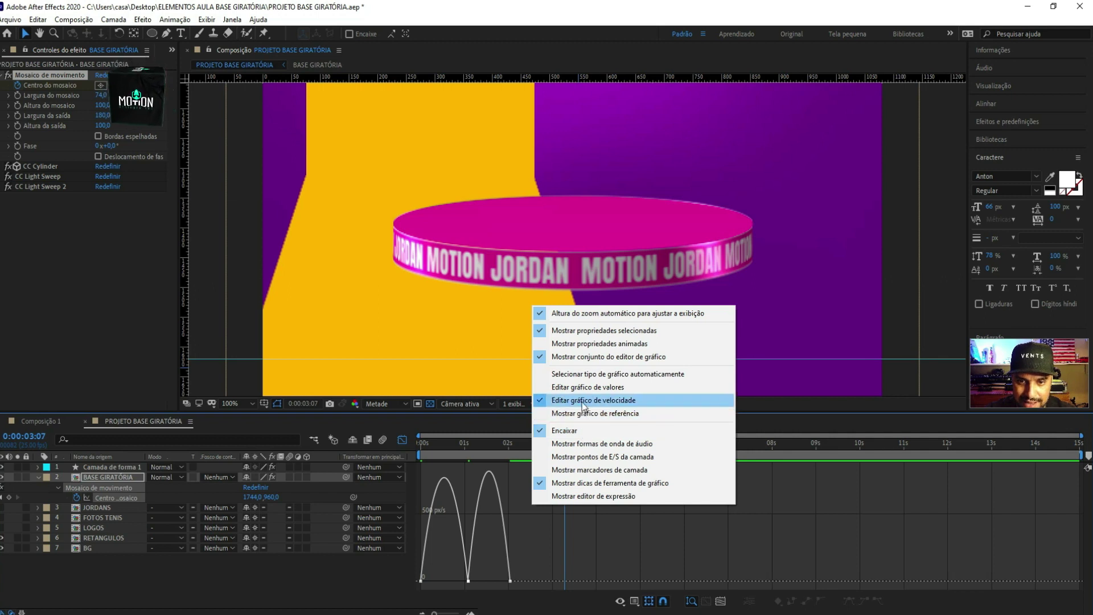
pyautogui.click(548, 572)
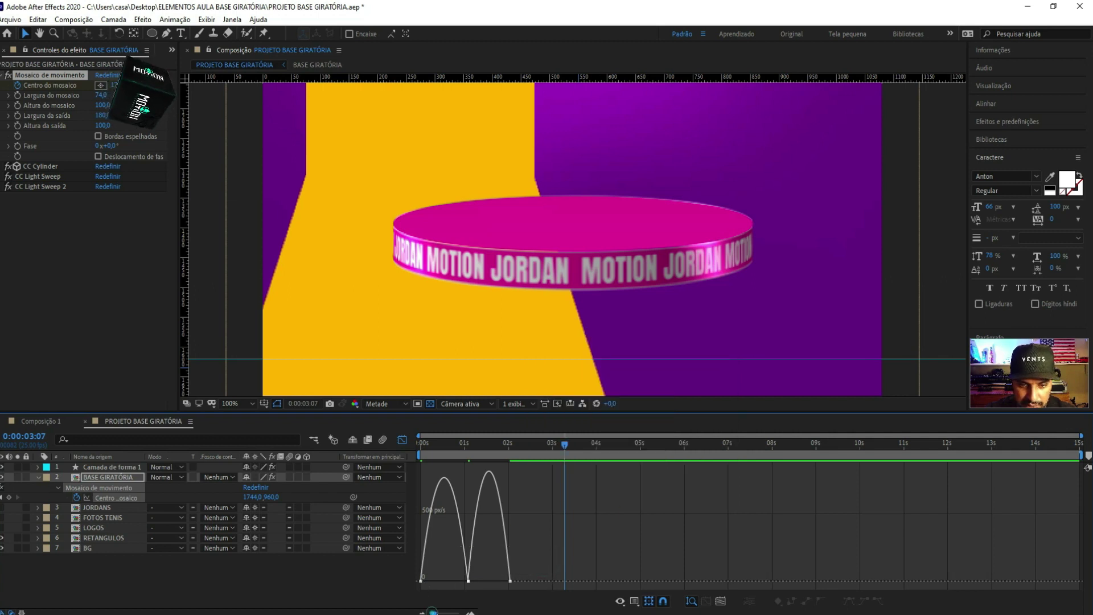
pyautogui.moveTo(433, 612); pyautogui.dragTo(512, 611)
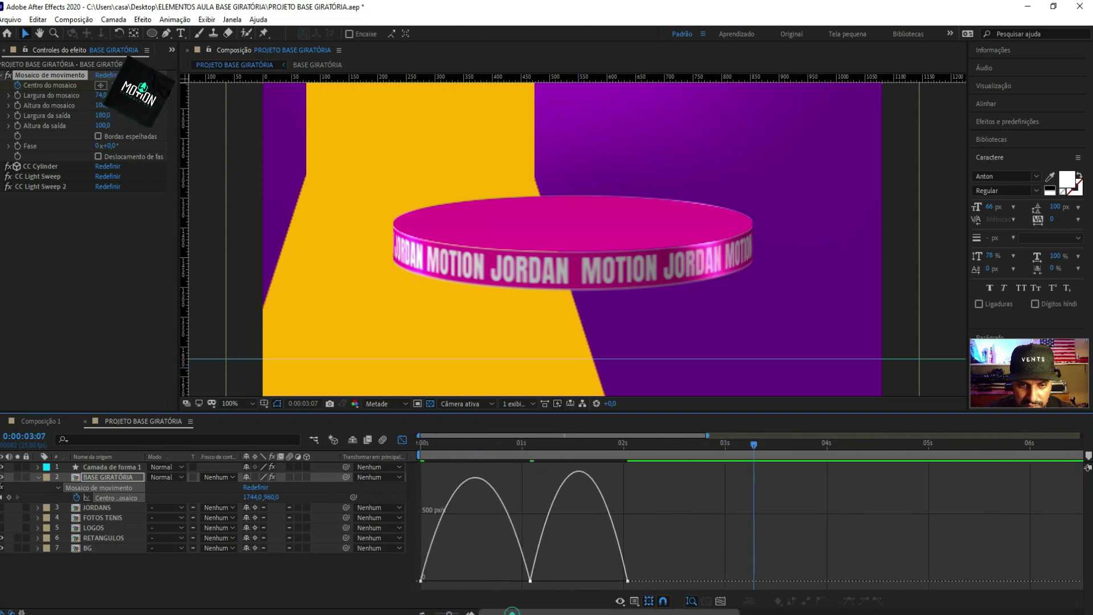
pyautogui.moveTo(407, 595); pyautogui.dragTo(538, 569)
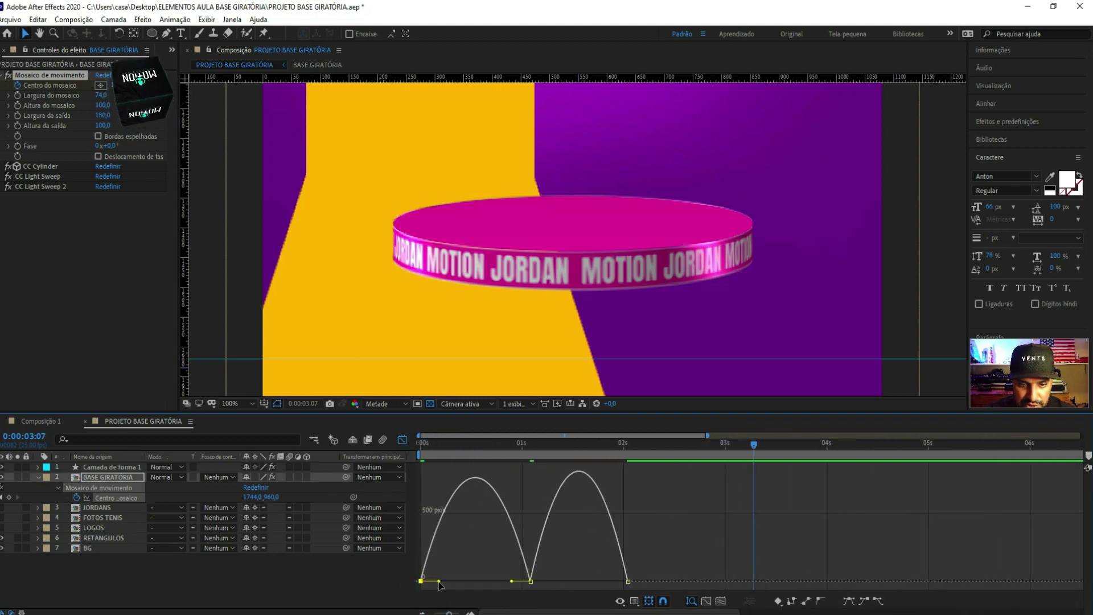
pyautogui.moveTo(439, 581); pyautogui.dragTo(476, 581)
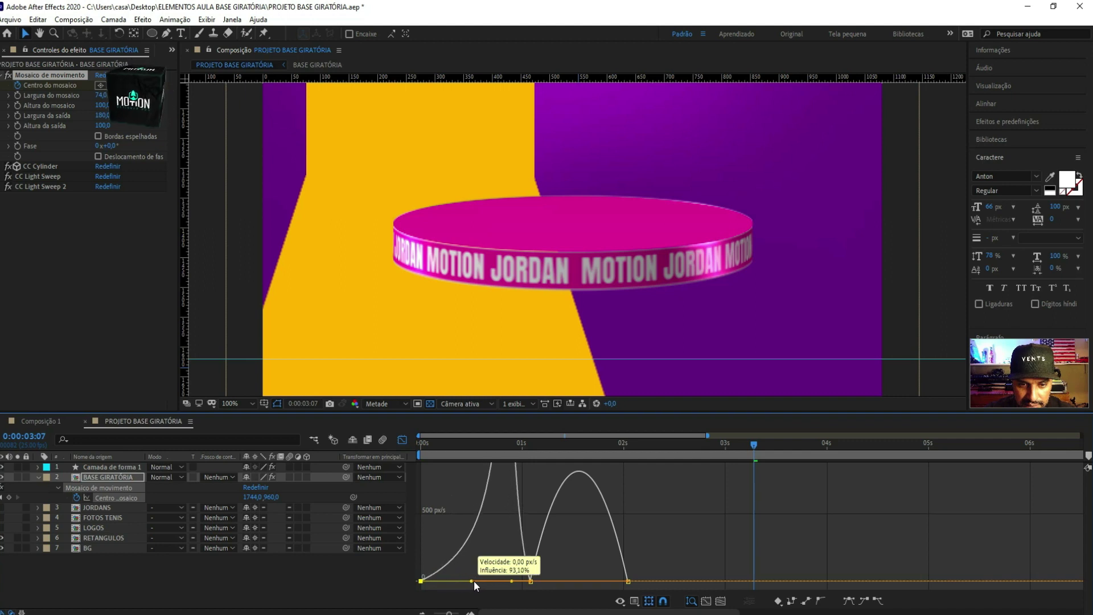
pyautogui.moveTo(512, 581)
pyautogui.mouseDown()
pyautogui.moveTo(485, 581)
pyautogui.moveTo(595, 581)
pyautogui.moveTo(579, 581)
pyautogui.mouseUp()
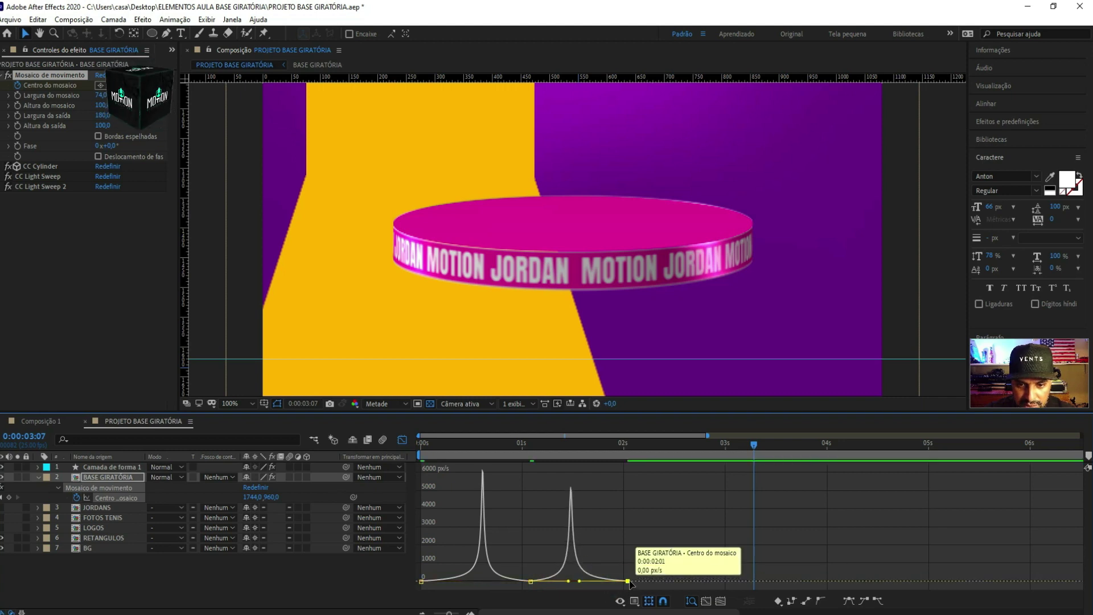
pyautogui.moveTo(627, 580); pyautogui.dragTo(604, 581)
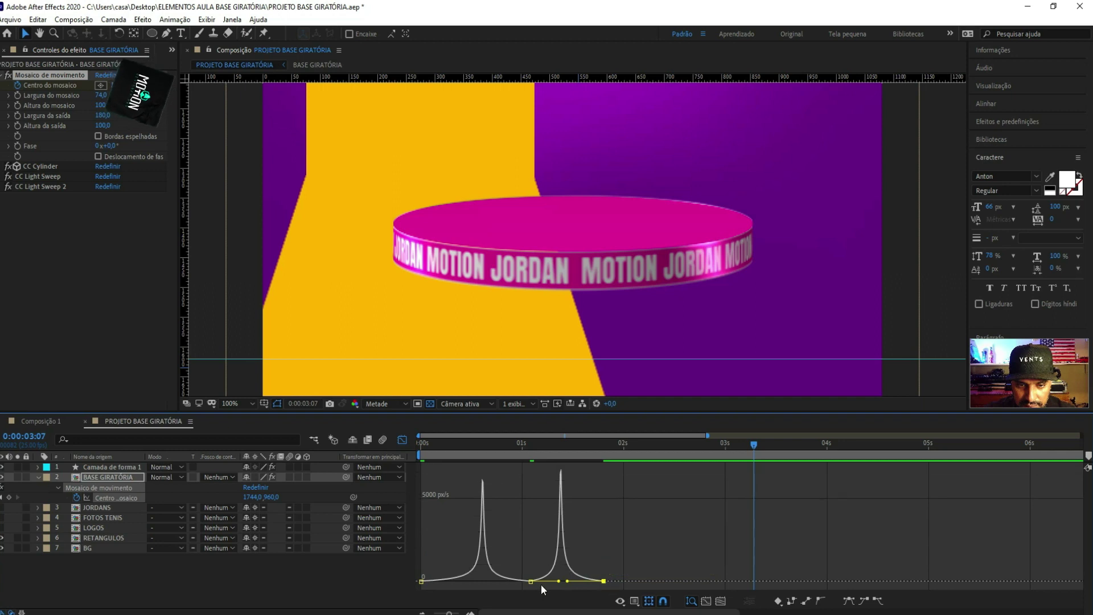
pyautogui.click(420, 581)
pyautogui.moveTo(477, 582); pyautogui.dragTo(484, 581)
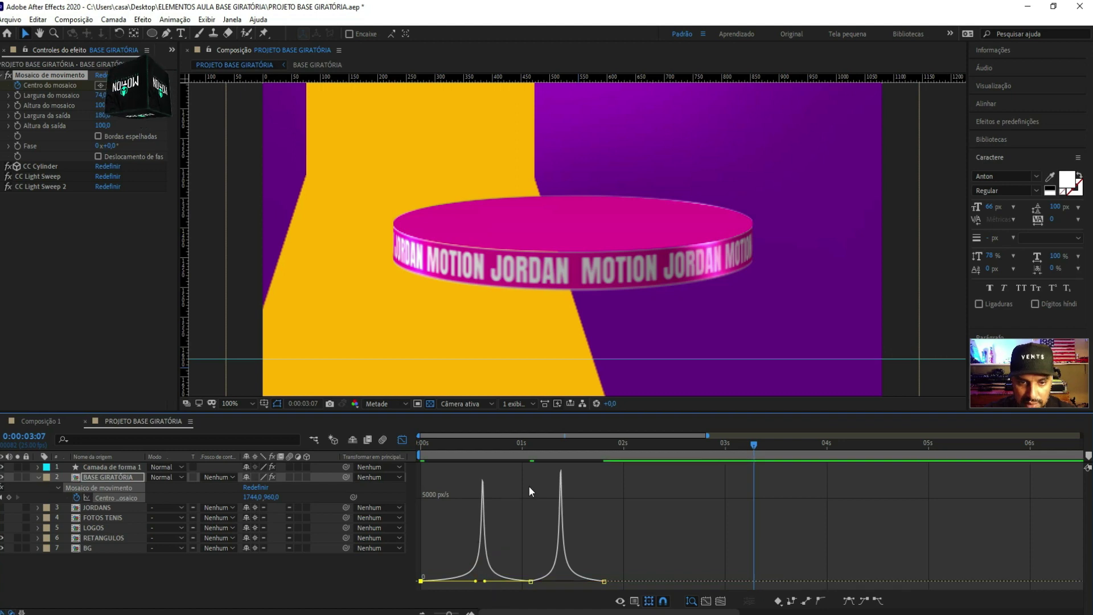
pyautogui.moveTo(603, 583)
pyautogui.moveTo(606, 581); pyautogui.dragTo(604, 582)
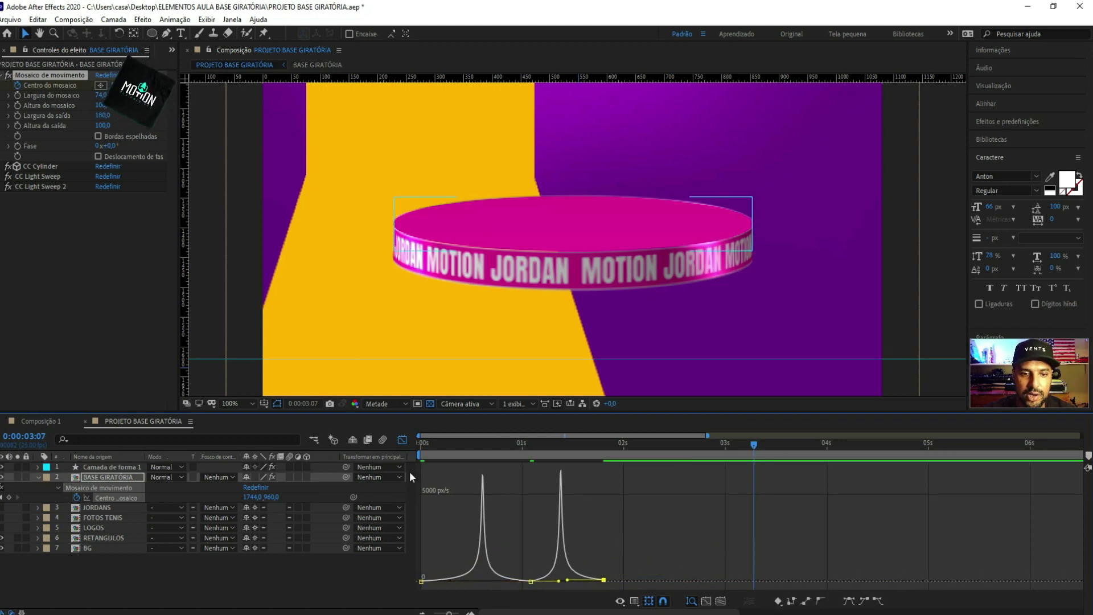
pyautogui.click(412, 442)
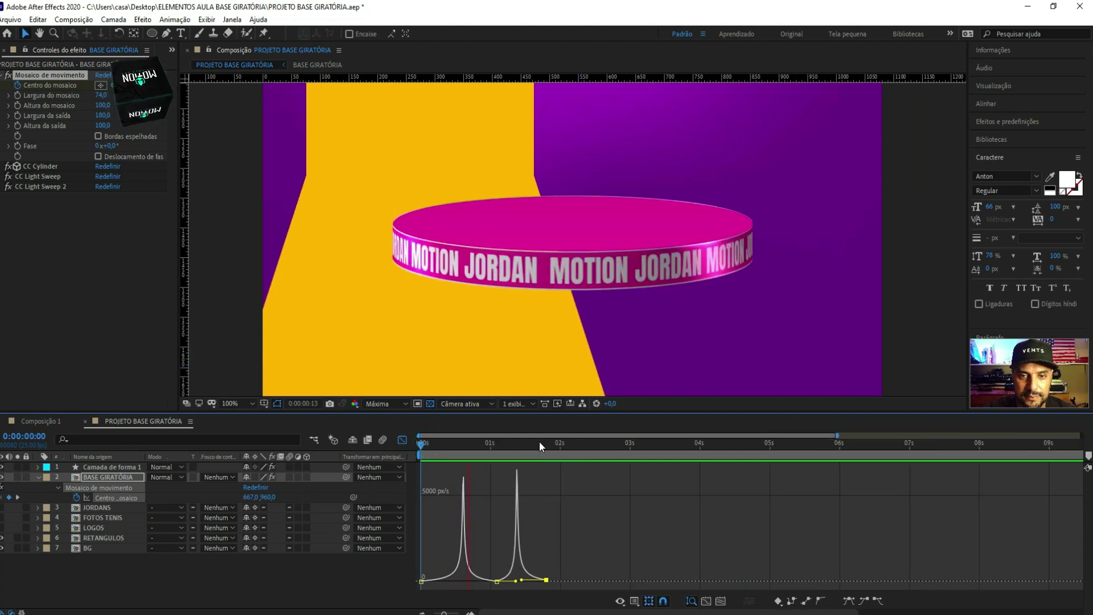
# Zoom the speed graph, shift the speed peak earlier, and soften the first peak
pyautogui.press('space')
pyautogui.press('space')
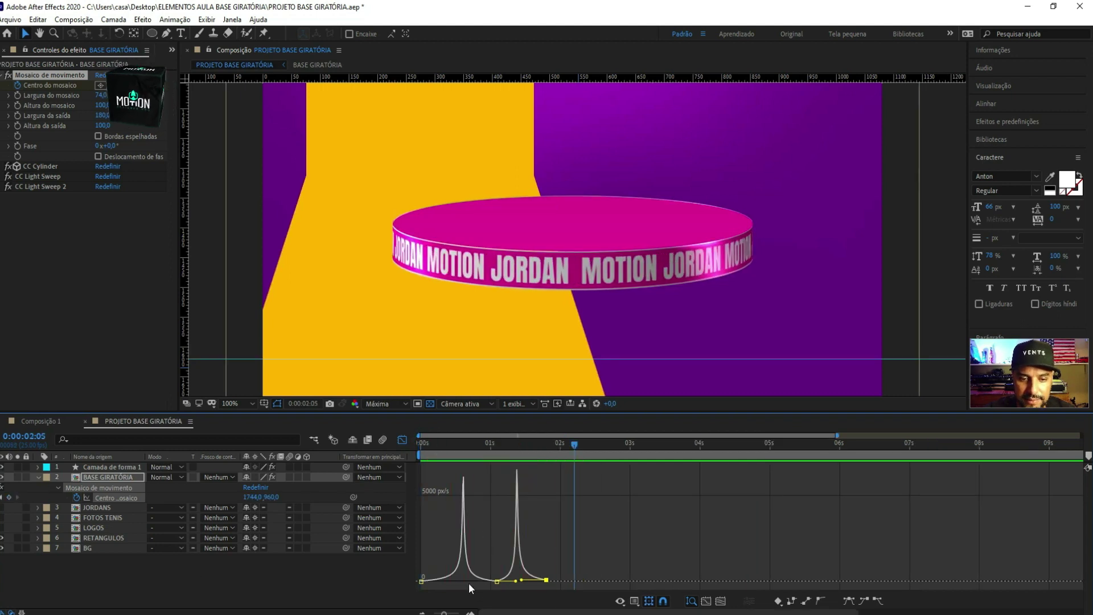
pyautogui.press('=')
pyautogui.press('=')
pyautogui.press('=')
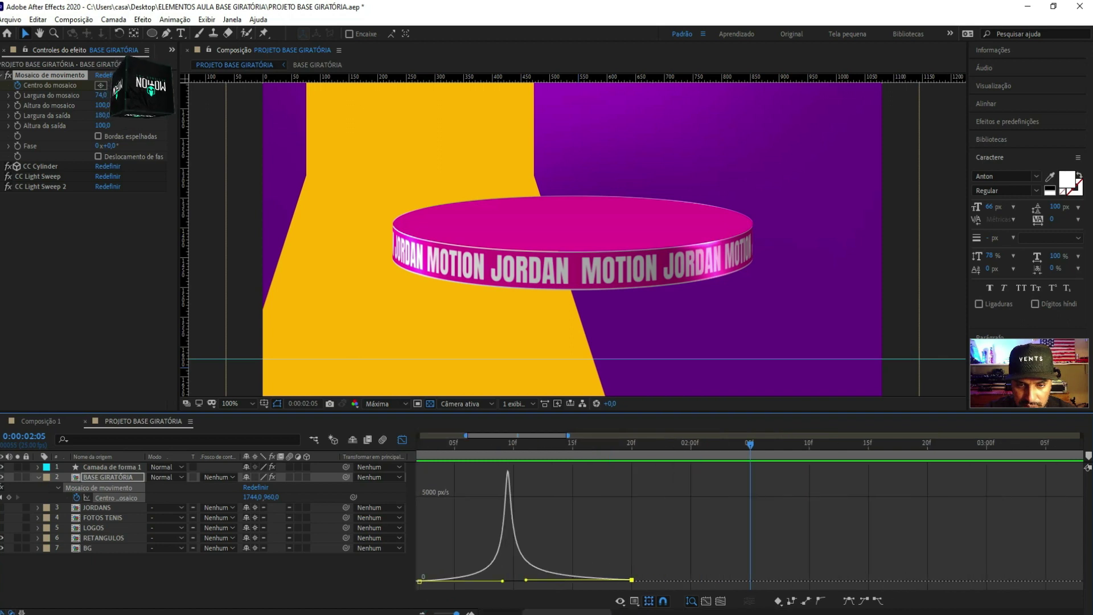
pyautogui.moveTo(497, 585)
pyautogui.mouseDown()
pyautogui.moveTo(483, 582)
pyautogui.moveTo(546, 581)
pyautogui.mouseUp()
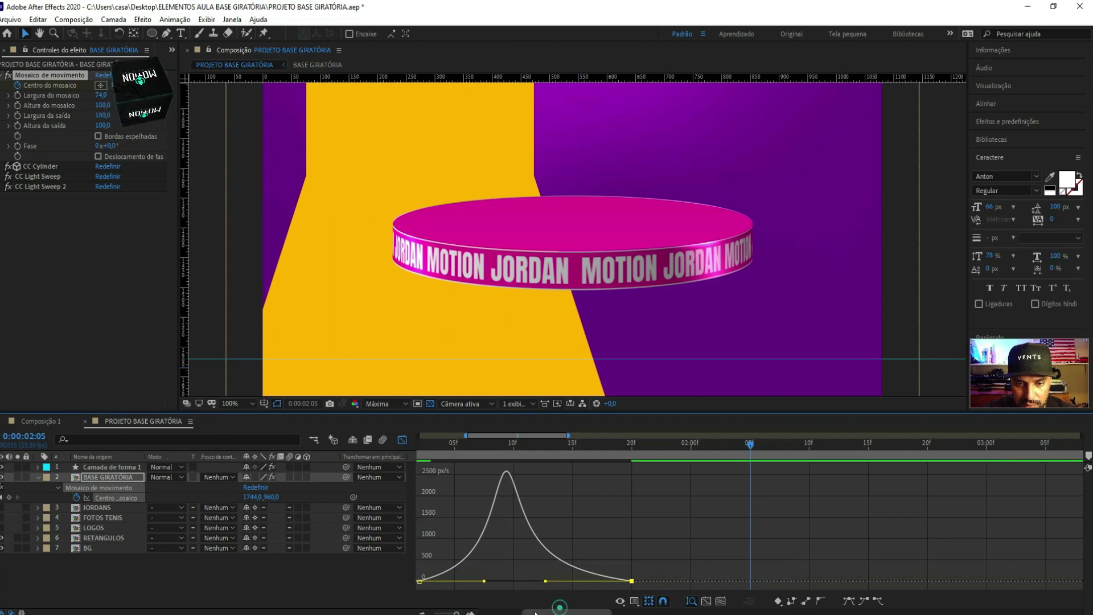
pyautogui.hscroll(-5, 748, 512)
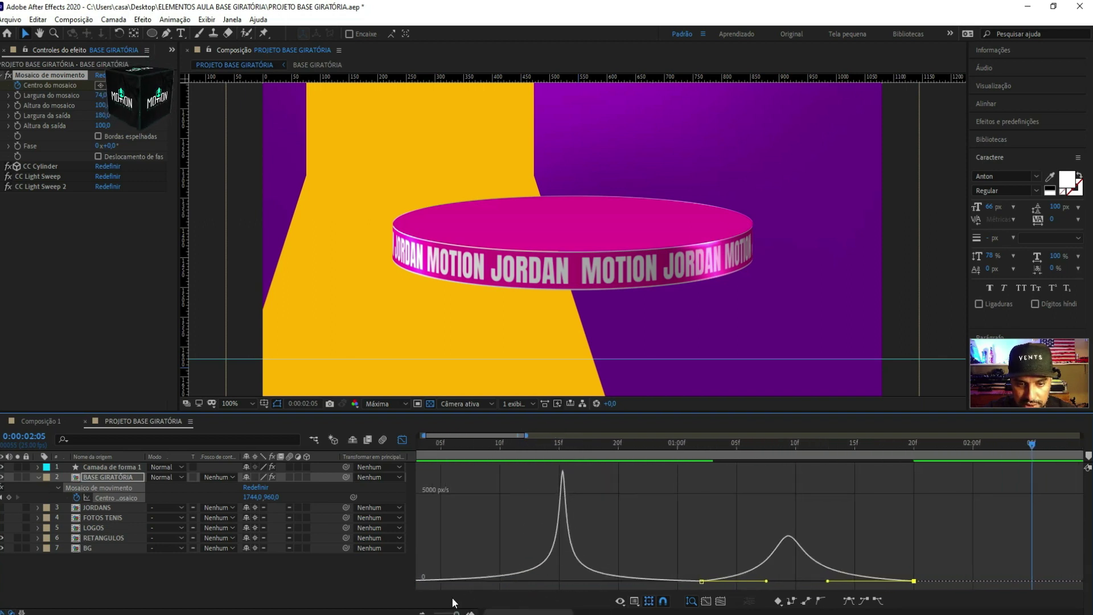
pyautogui.moveTo(455, 611); pyautogui.dragTo(447, 612)
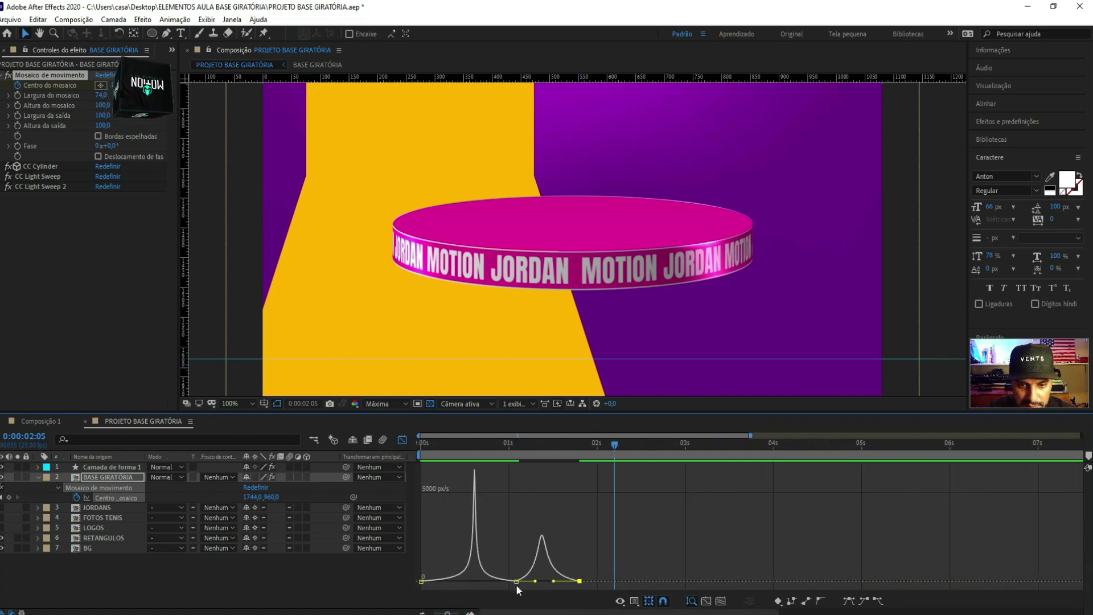
pyautogui.click(421, 581)
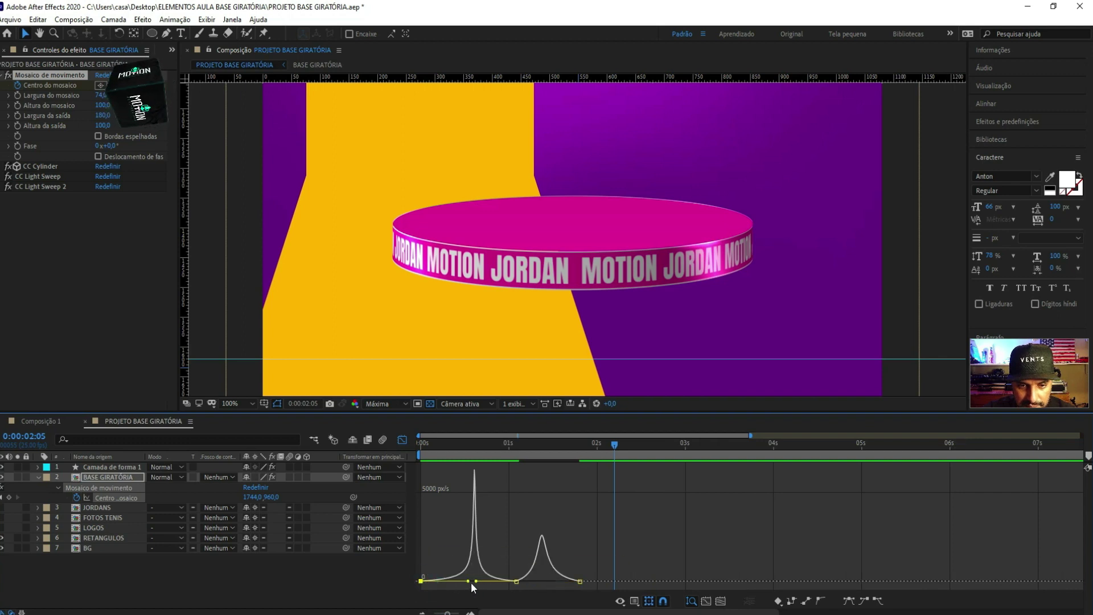
pyautogui.moveTo(468, 581)
pyautogui.mouseDown()
pyautogui.moveTo(457, 581)
pyautogui.moveTo(477, 581)
pyautogui.mouseUp()
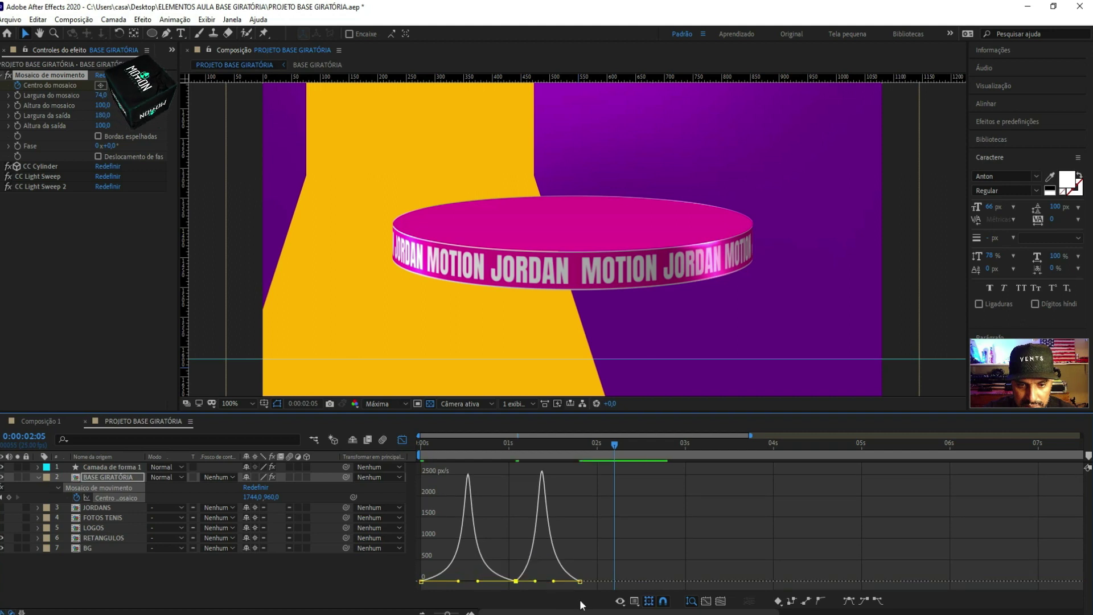
pyautogui.click(417, 445)
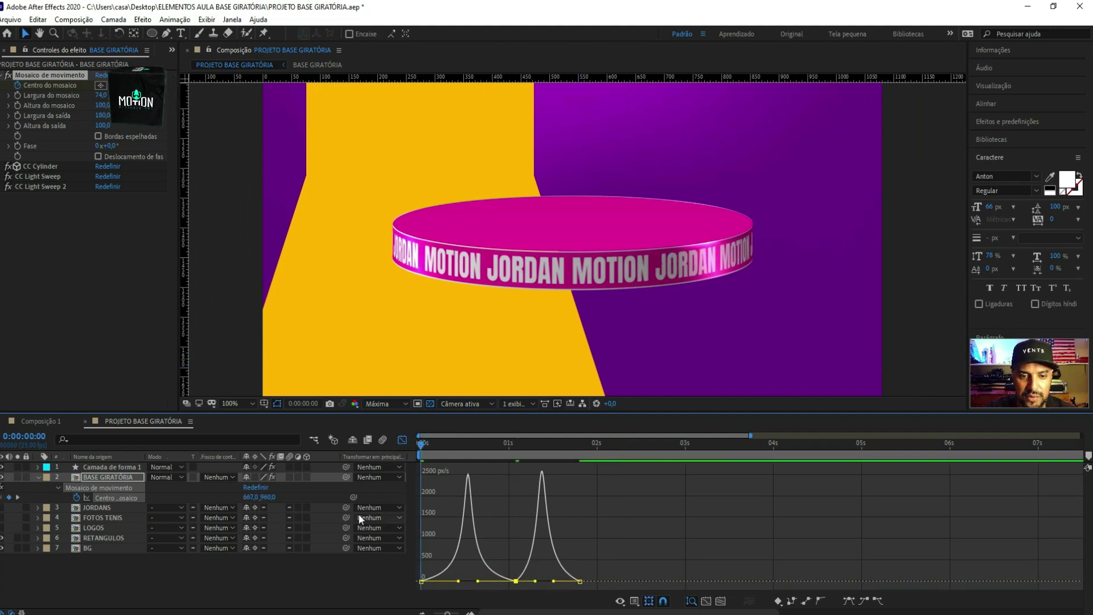
# Move the last keyframe later to about 0:00:03:07 to balance both peaks, and preview
pyautogui.press('space')
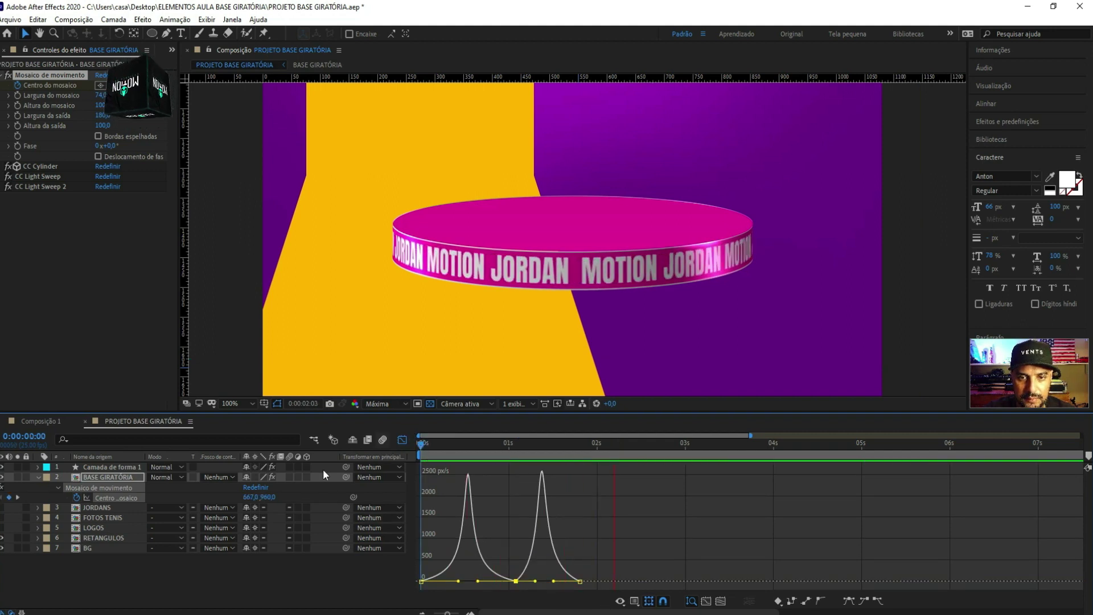
pyautogui.press('space')
pyautogui.hotkey('ctrl', 'z')
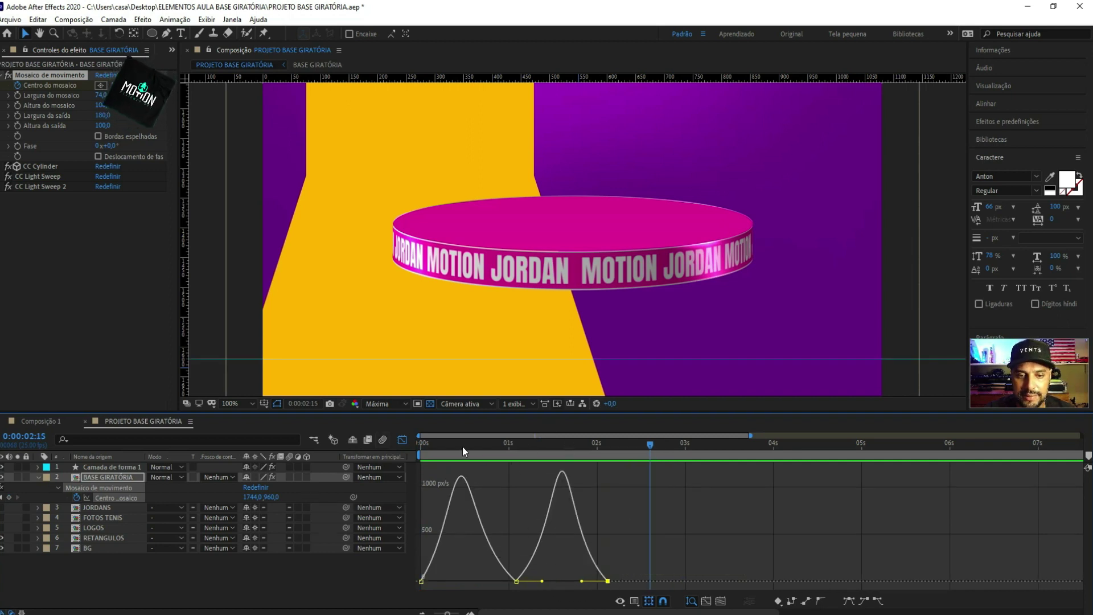
pyautogui.moveTo(462, 446); pyautogui.dragTo(420, 450)
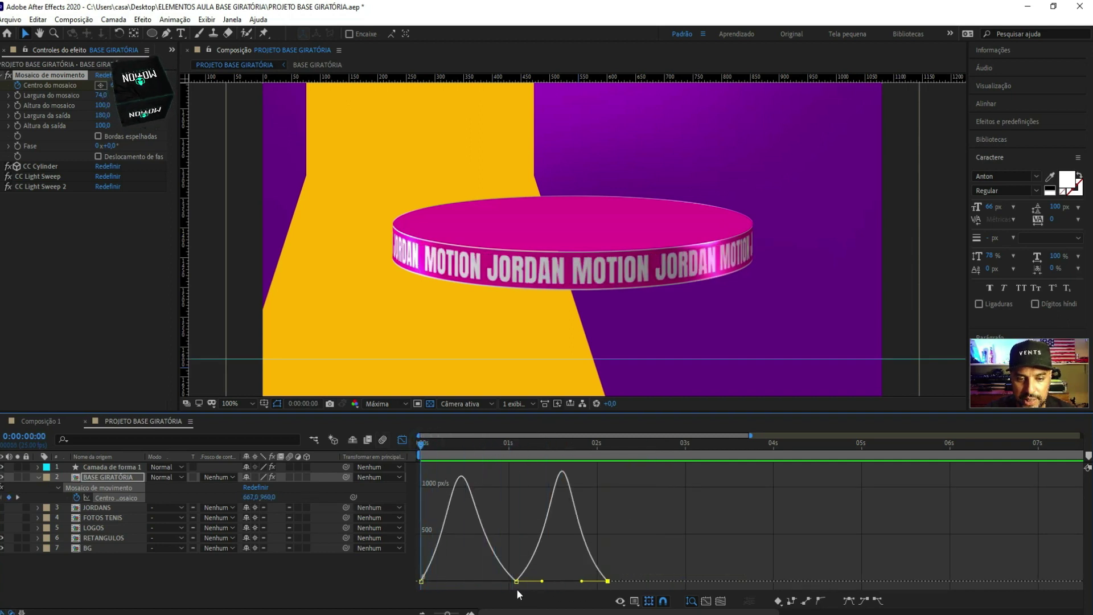
pyautogui.moveTo(516, 581); pyautogui.dragTo(710, 582)
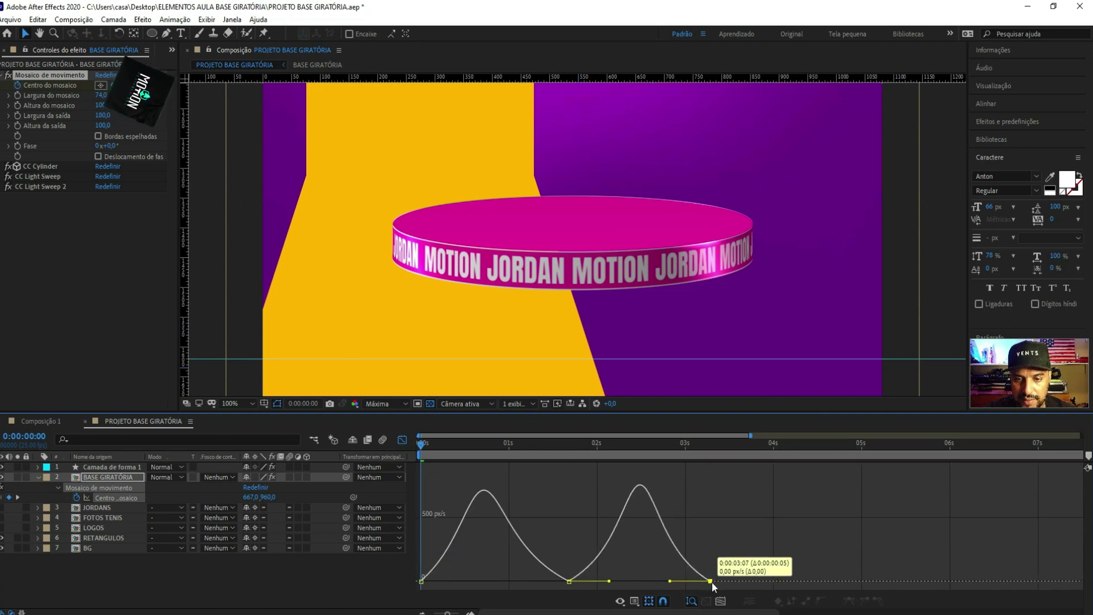
pyautogui.press('space')
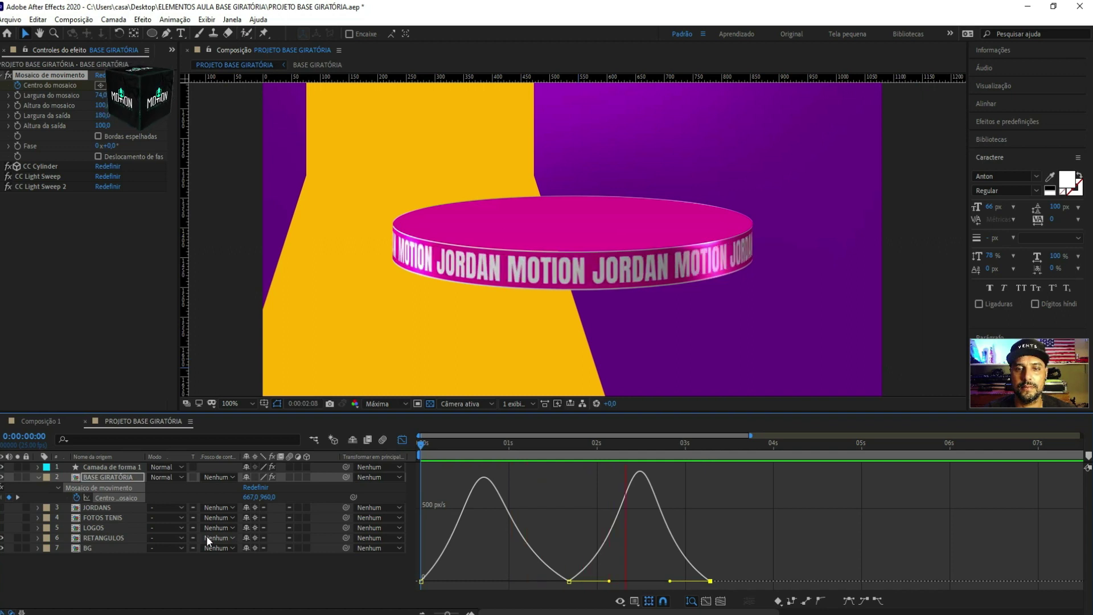
pyautogui.press('space')
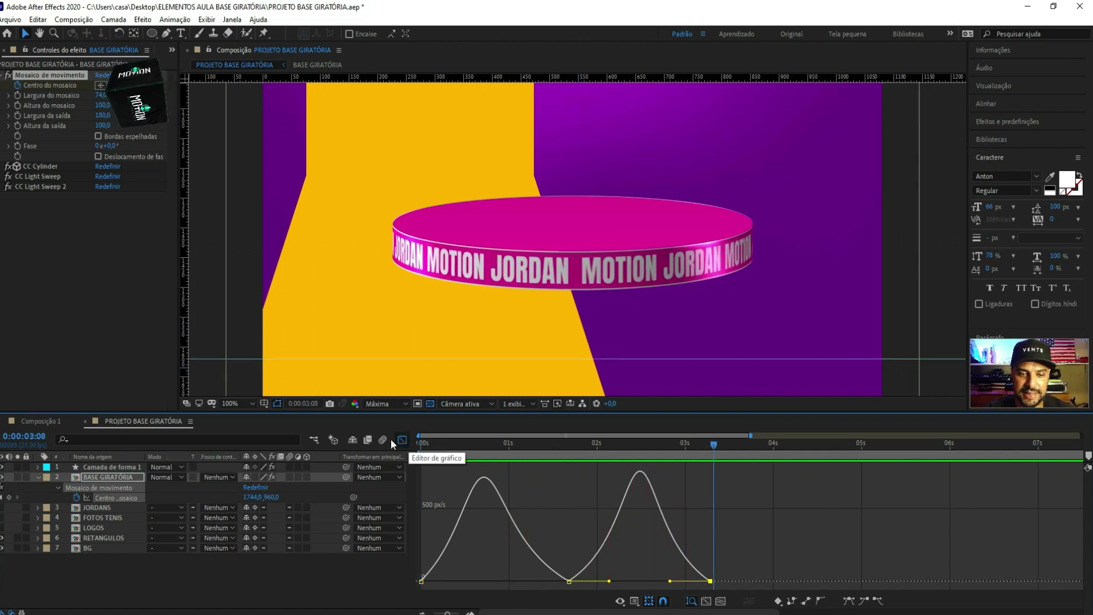
# Move the middle and last tile-centre keyframes later, then extend the work area to about 7 seconds
pyautogui.click(402, 439)
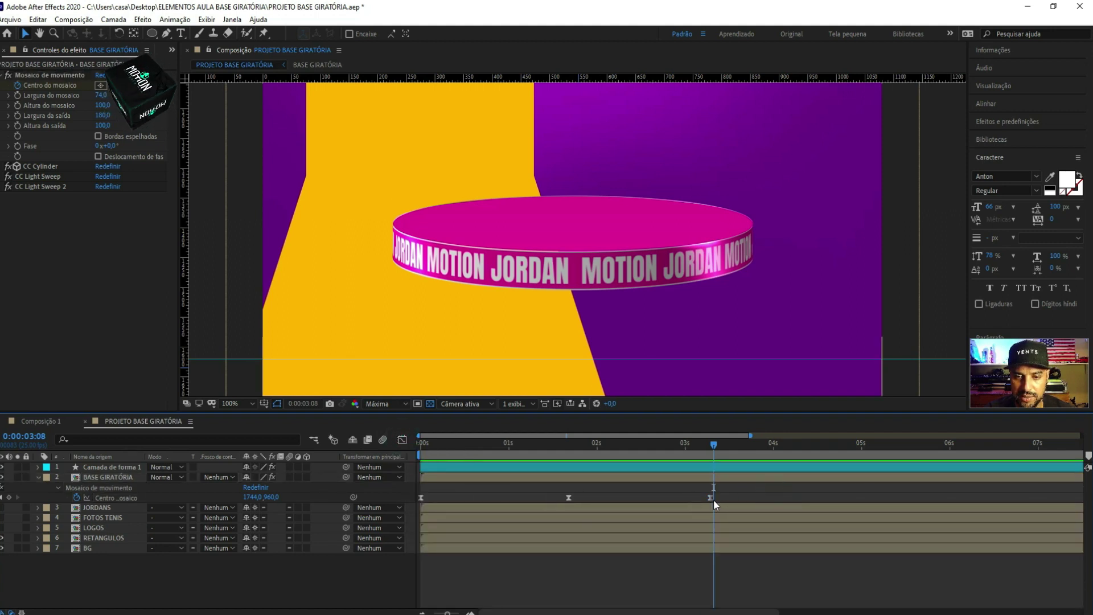
pyautogui.moveTo(709, 497); pyautogui.dragTo(858, 497)
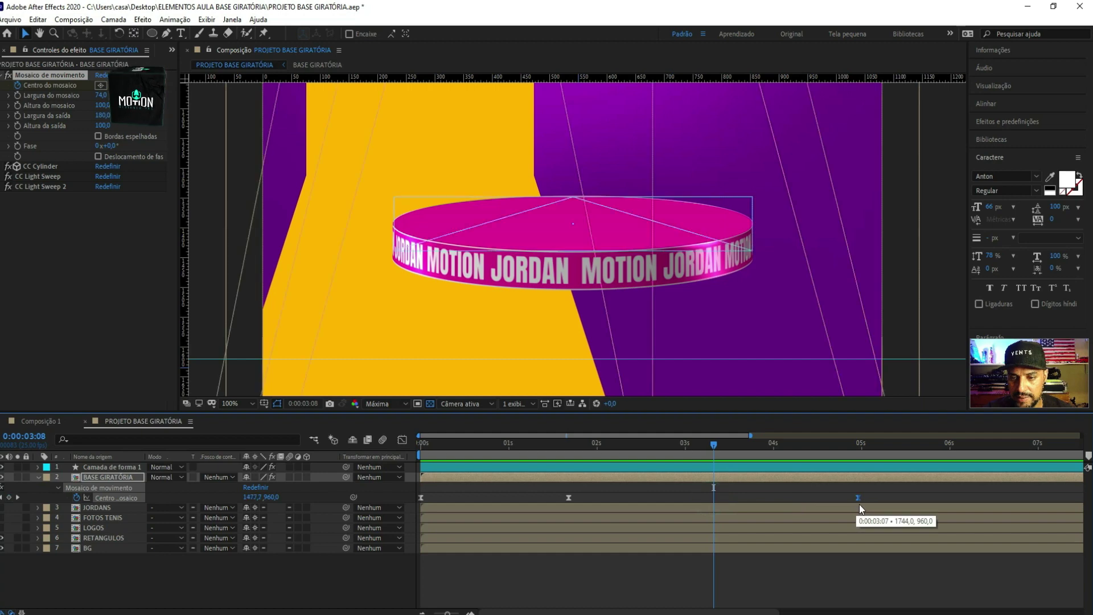
pyautogui.moveTo(569, 497); pyautogui.dragTo(639, 500)
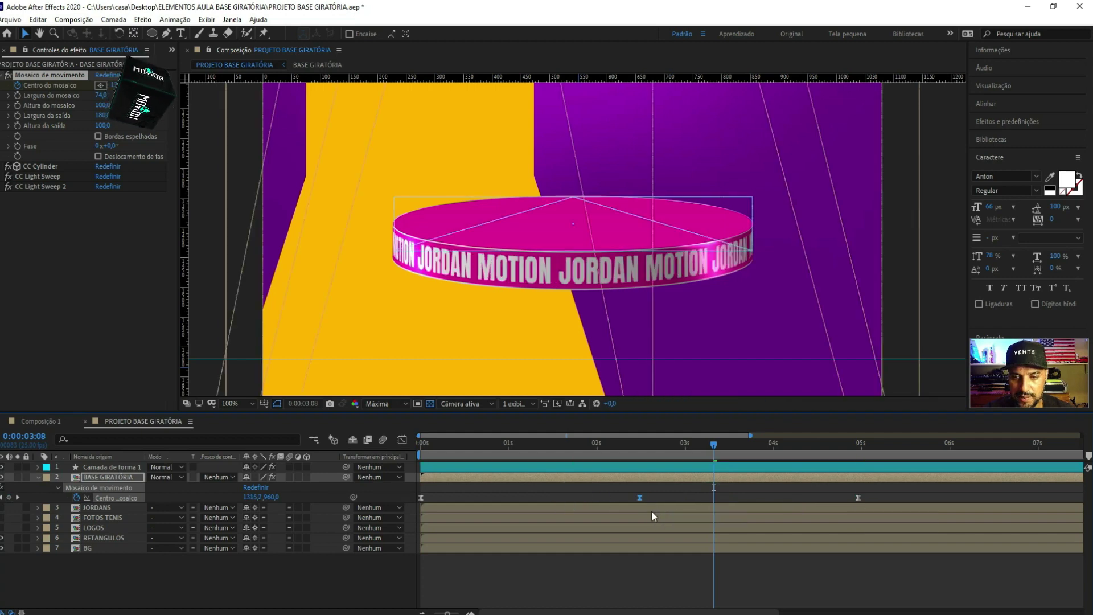
pyautogui.click(616, 448)
pyautogui.press(';')
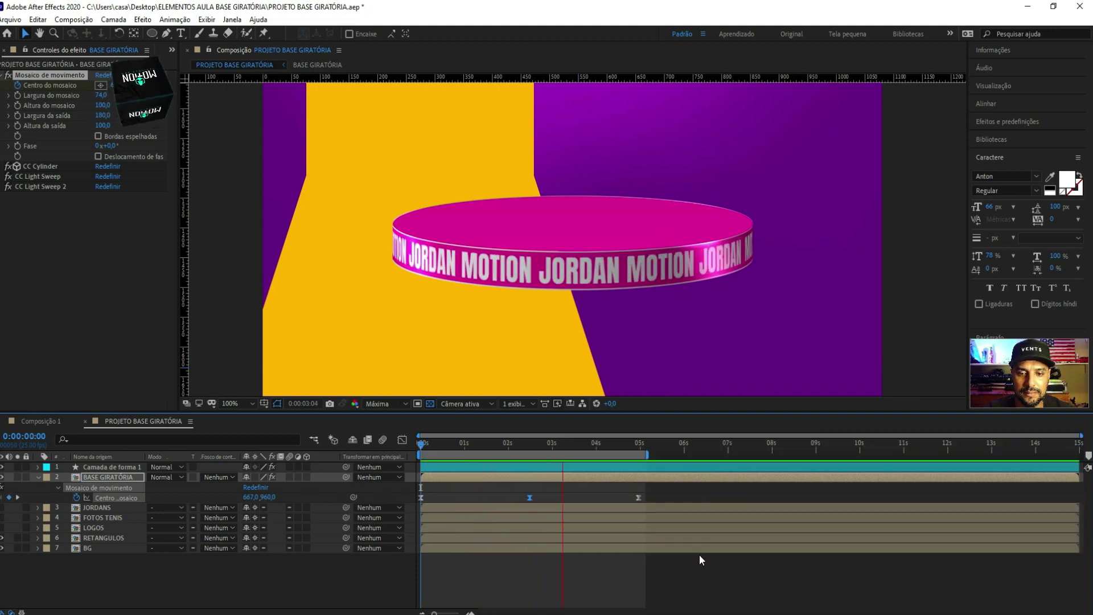
pyautogui.press('space')
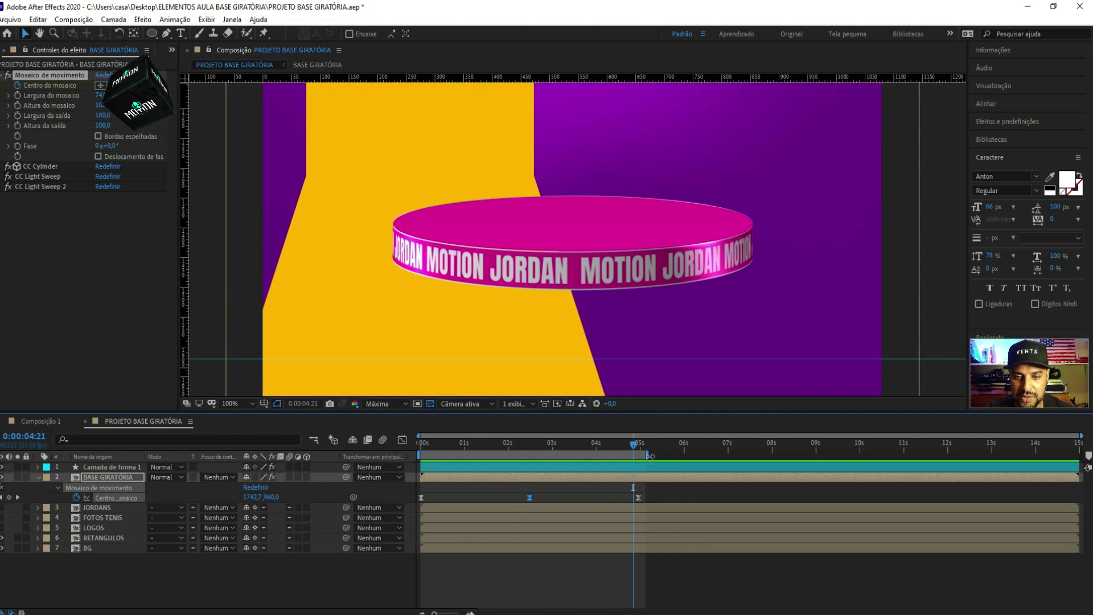
pyautogui.moveTo(646, 454)
pyautogui.mouseDown()
pyautogui.moveTo(1070, 462)
pyautogui.moveTo(733, 454)
pyautogui.mouseUp()
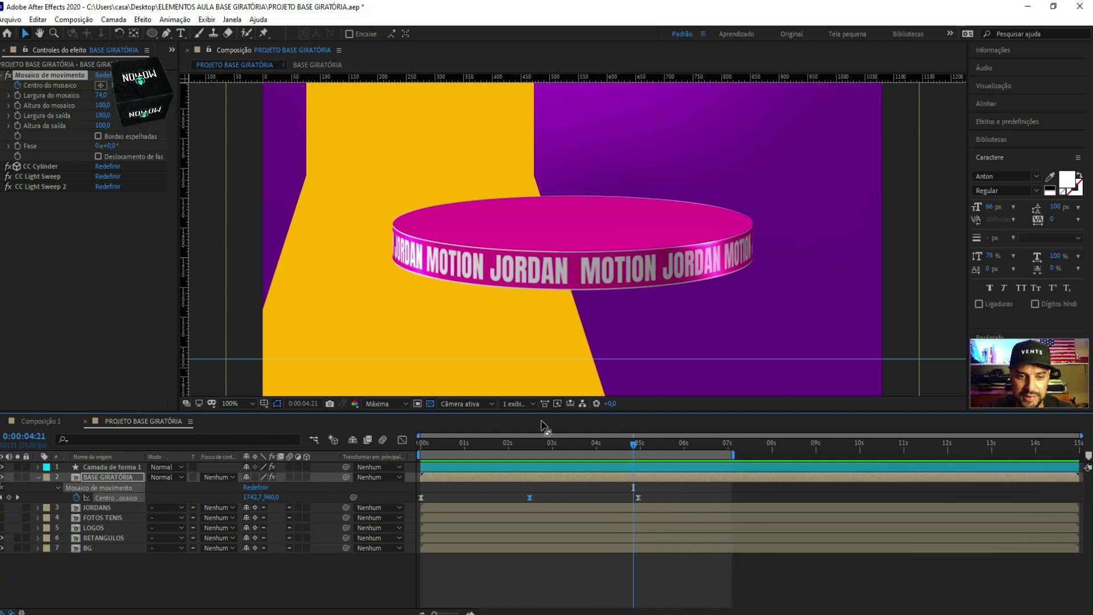
# Switch the viewer resolution to Half, then back to Full
pyautogui.click(387, 403)
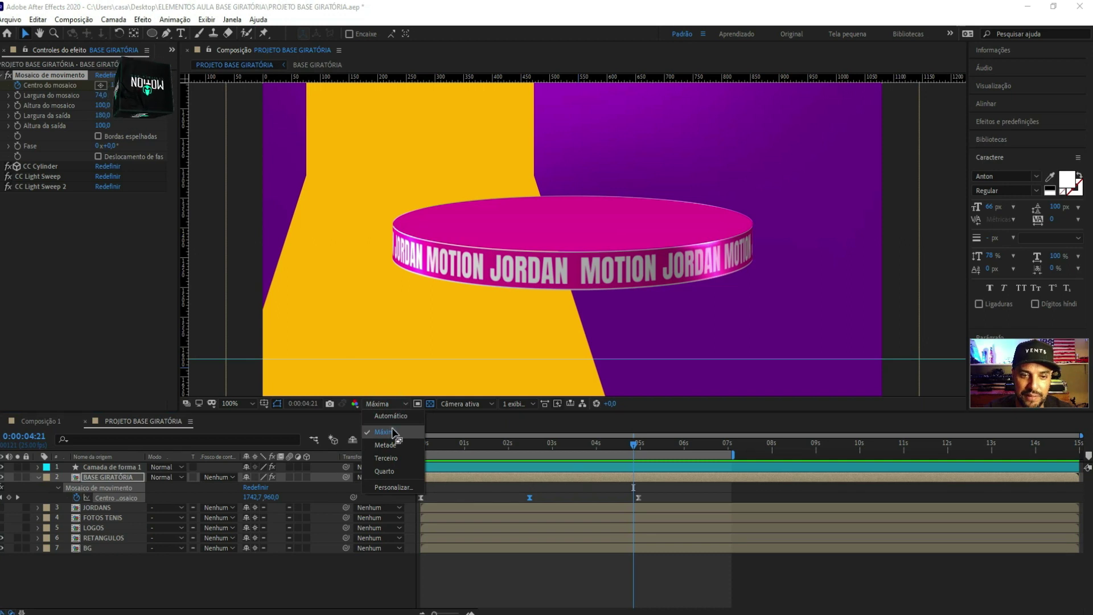
pyautogui.click(391, 431)
pyautogui.click(387, 406)
pyautogui.click(391, 444)
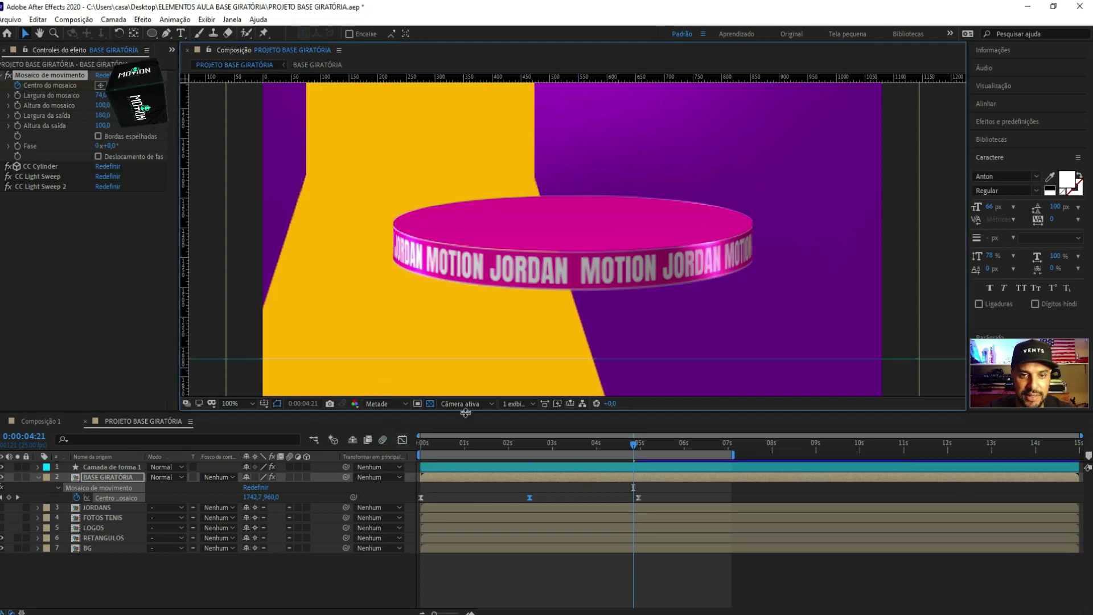
pyautogui.click(403, 402)
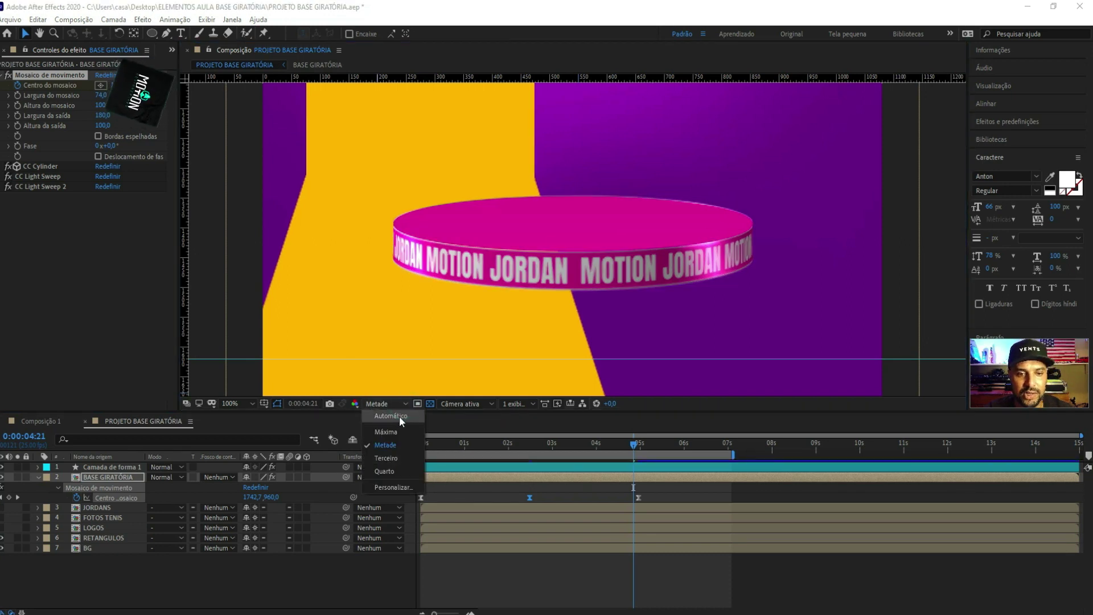
pyautogui.click(393, 432)
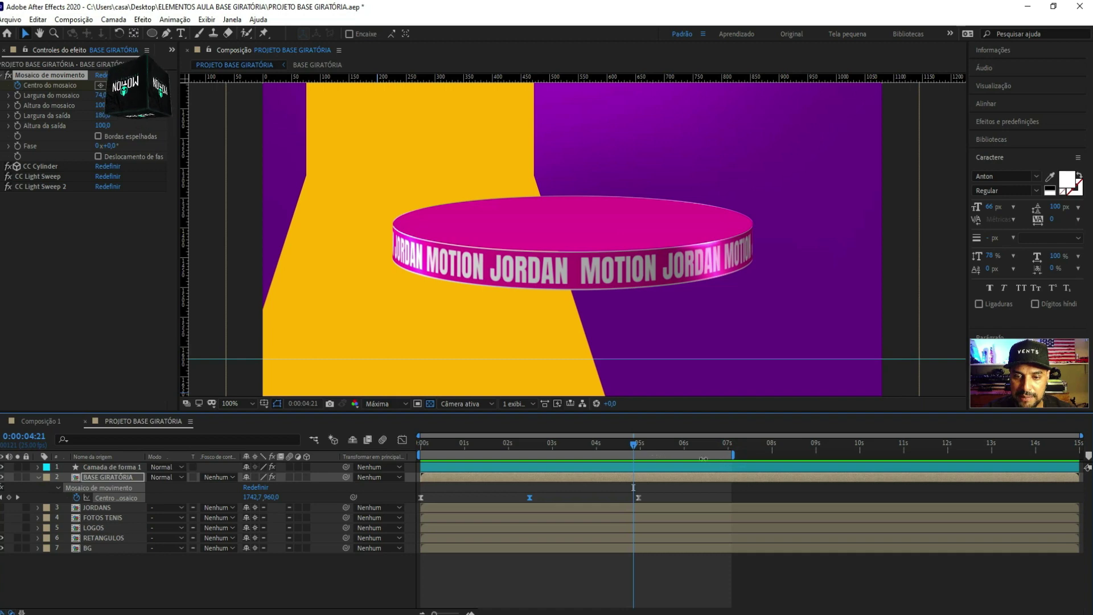
# Trim the work area to end near 5 seconds, preview, and select all Centro do mosaico keyframes
pyautogui.moveTo(734, 455)
pyautogui.mouseDown()
pyautogui.moveTo(650, 456)
pyautogui.moveTo(655, 465)
pyautogui.mouseUp()
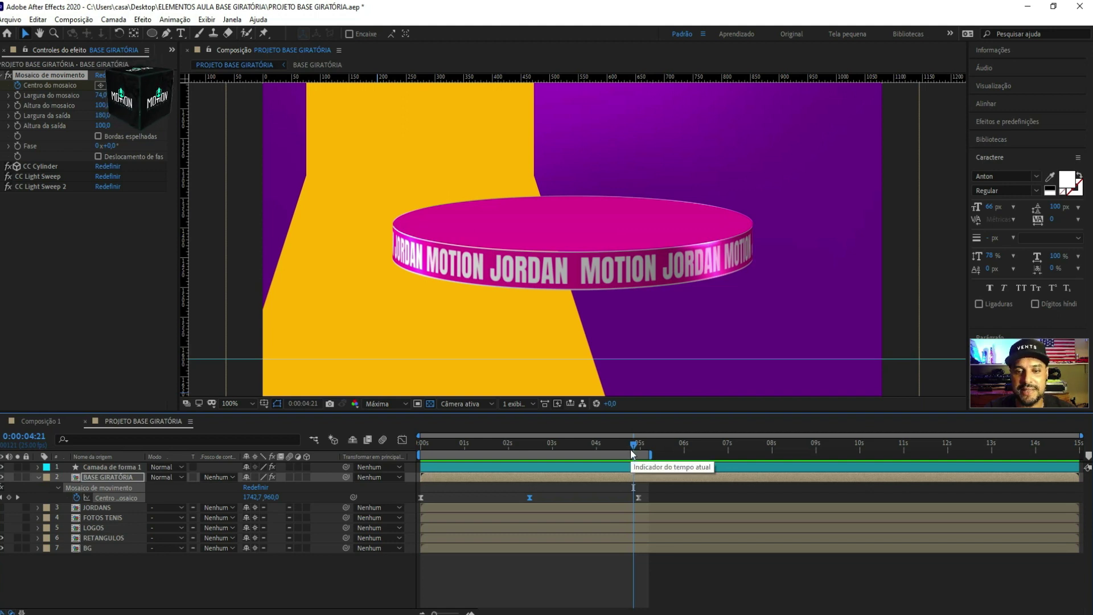
pyautogui.moveTo(607, 449); pyautogui.dragTo(390, 446)
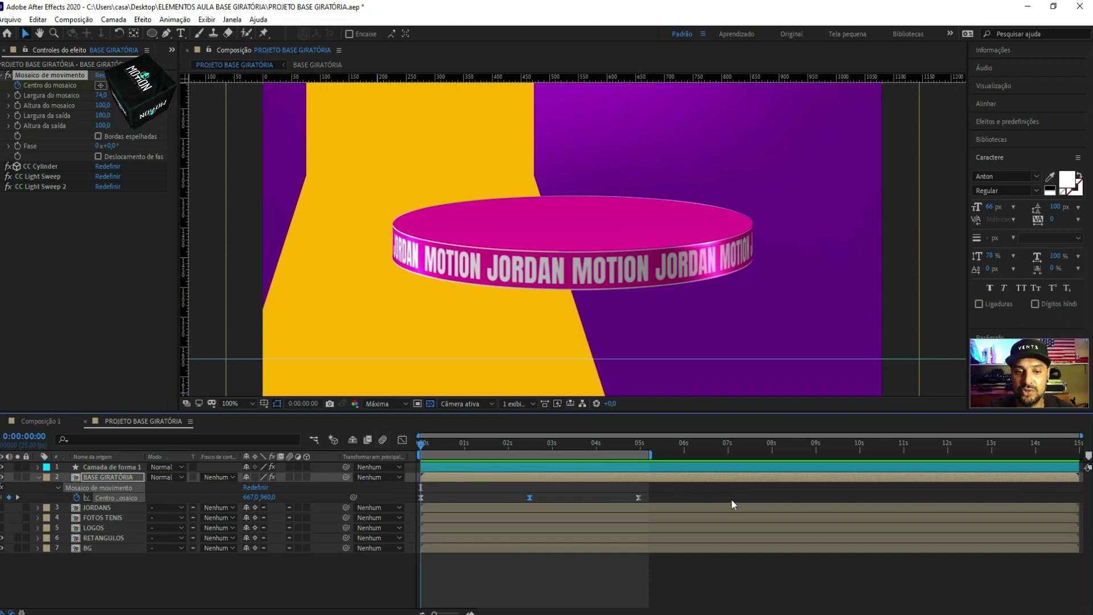
pyautogui.press('space')
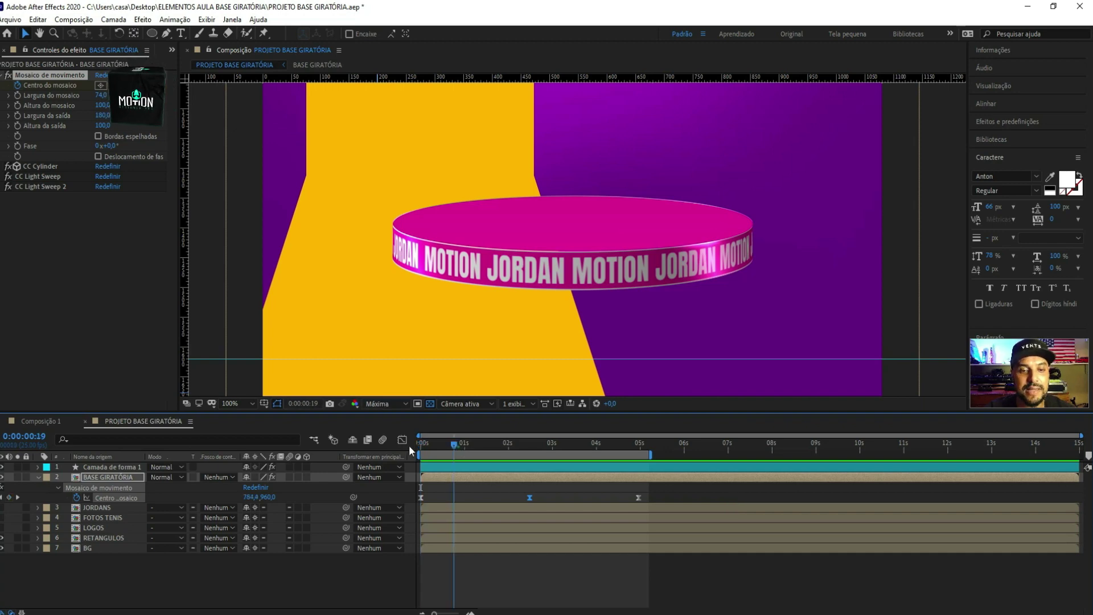
pyautogui.press('space')
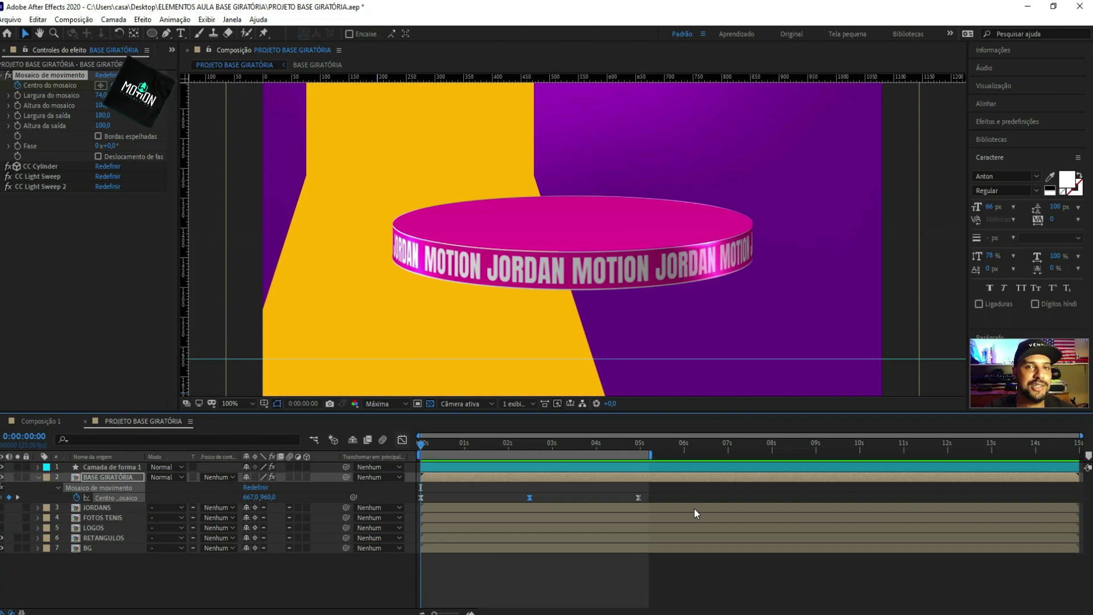
pyautogui.click(748, 466)
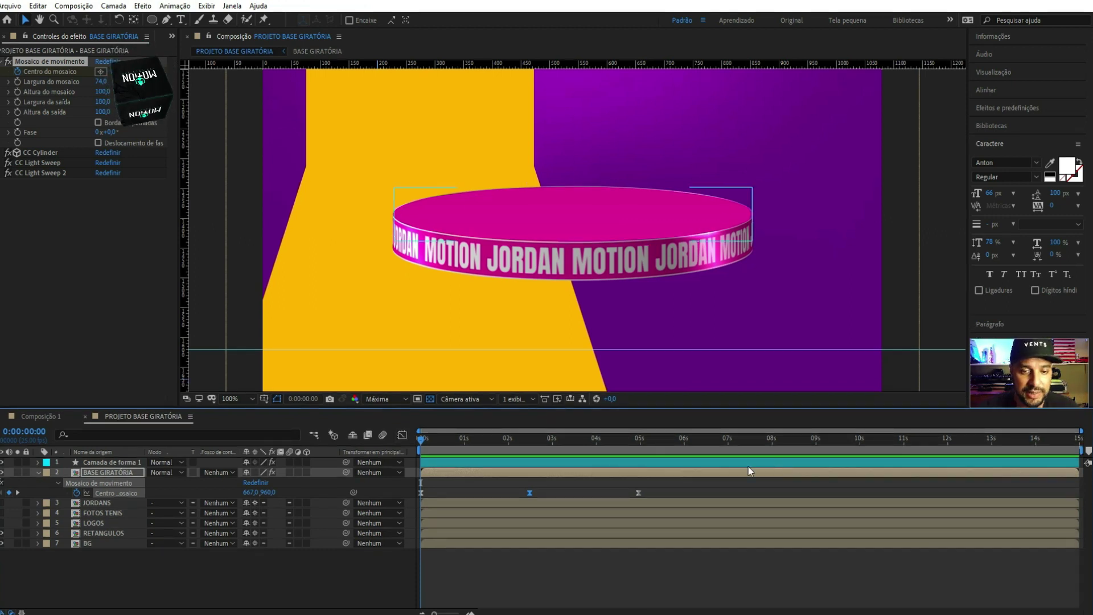
pyautogui.click(699, 460)
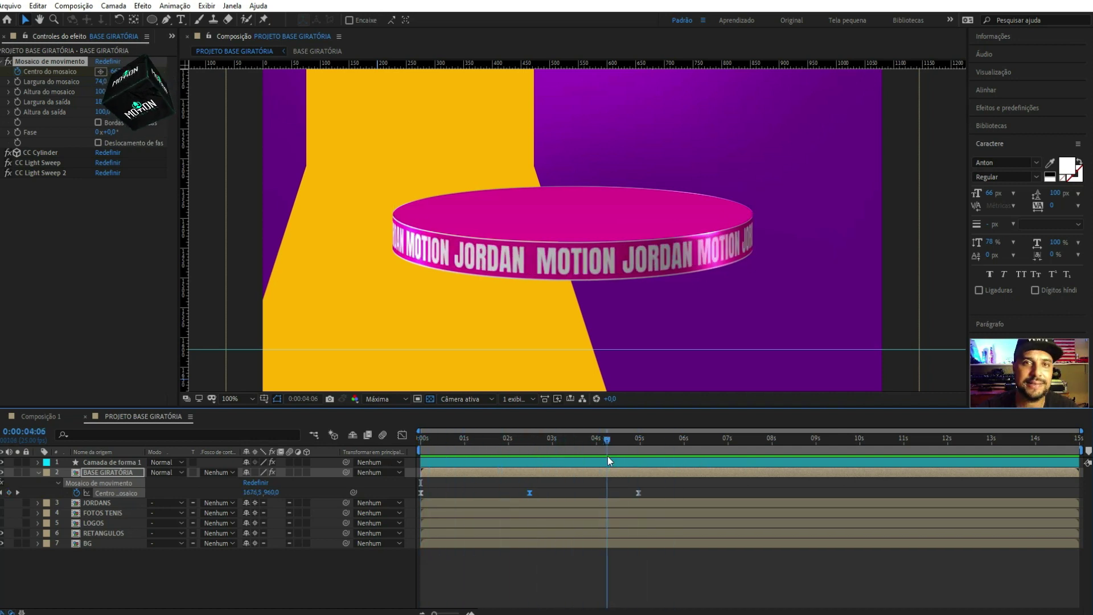
pyautogui.press('space')
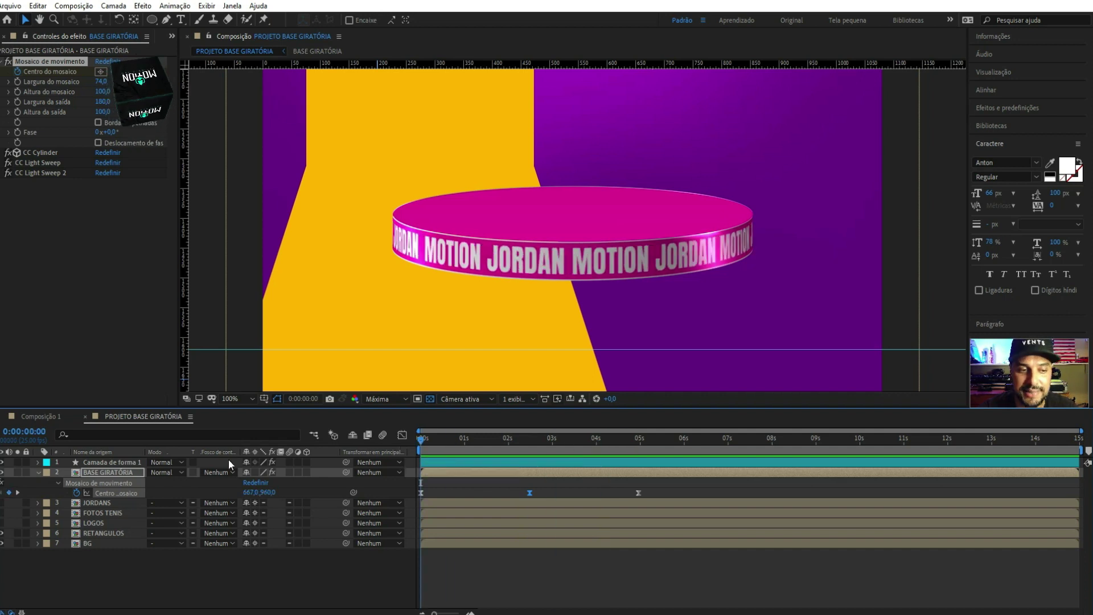
pyautogui.click(103, 473)
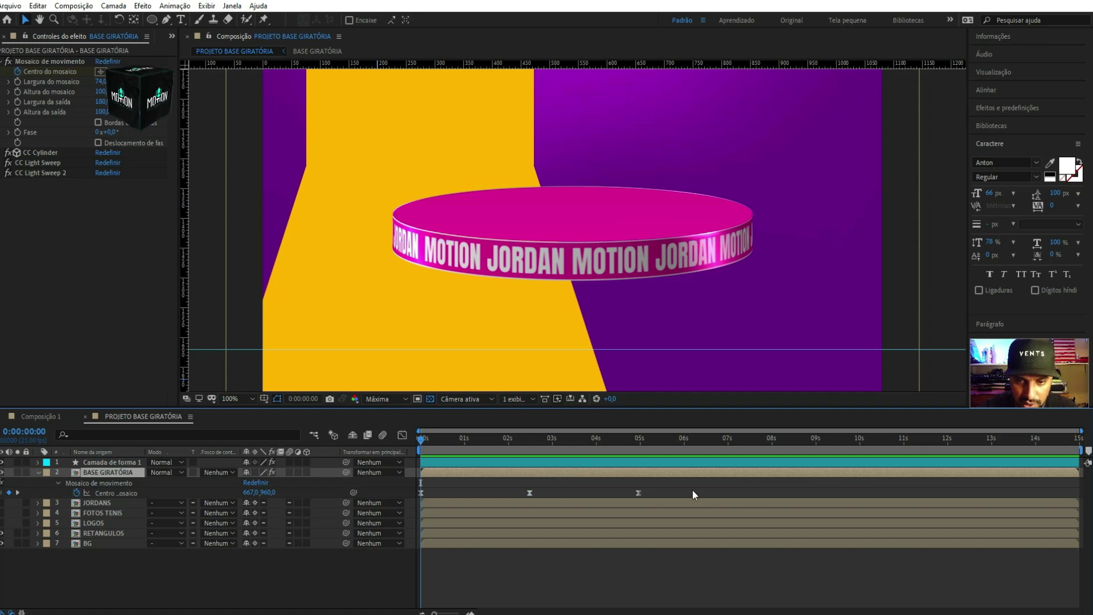
pyautogui.moveTo(687, 487); pyautogui.dragTo(398, 492)
pyautogui.click(537, 438)
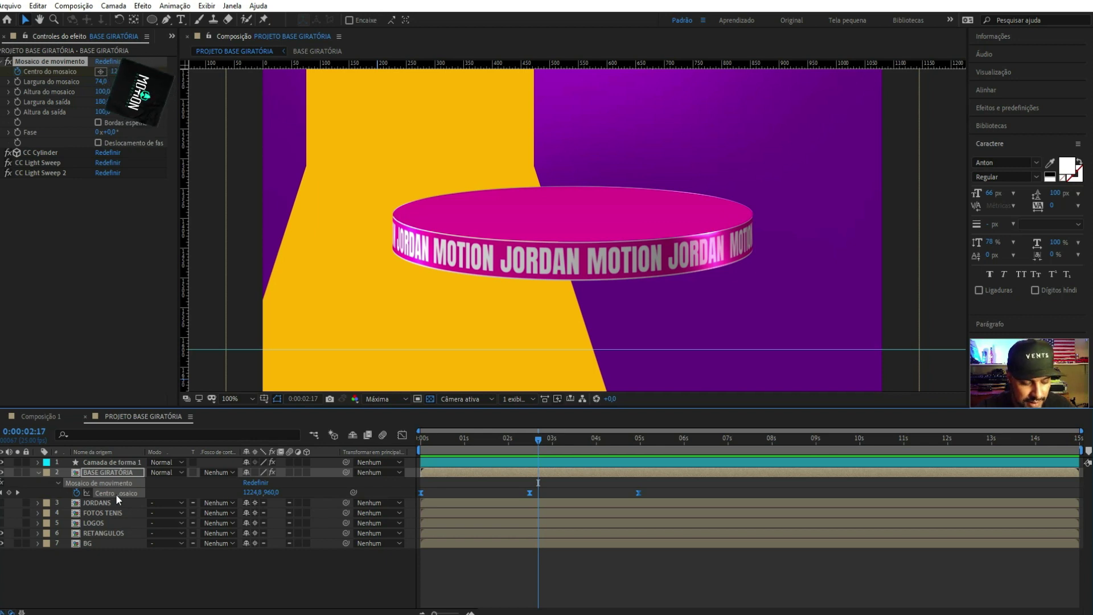
# Replace the Centro do mosaico default expression with loopOut("offset") and check the loop at 1 second
pyautogui.keyDown('alt'); pyautogui.click(77, 493); pyautogui.keyUp('alt')
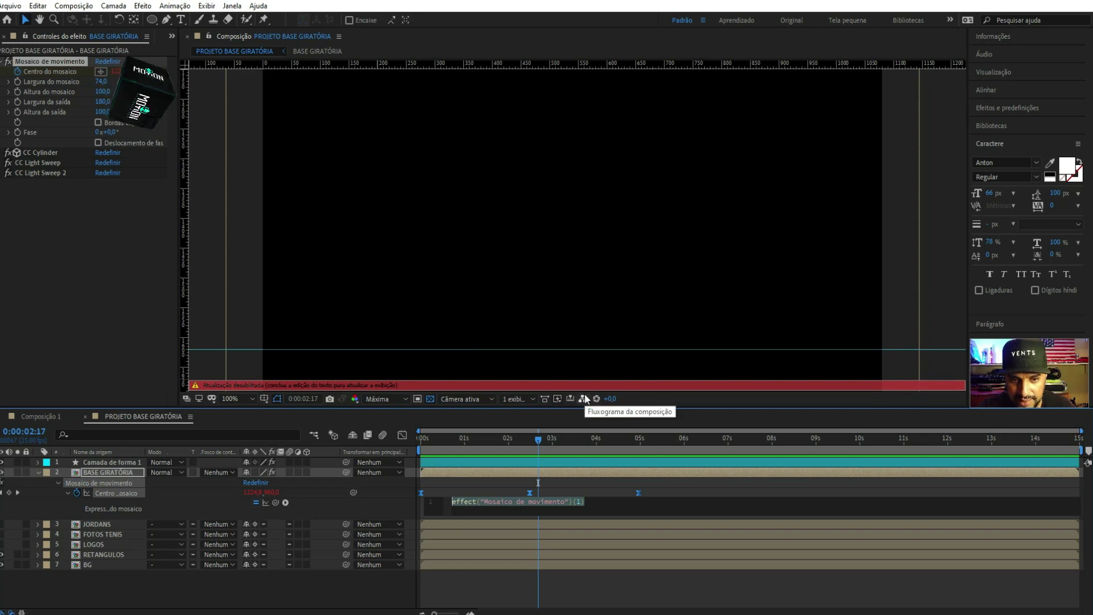
pyautogui.click(549, 464)
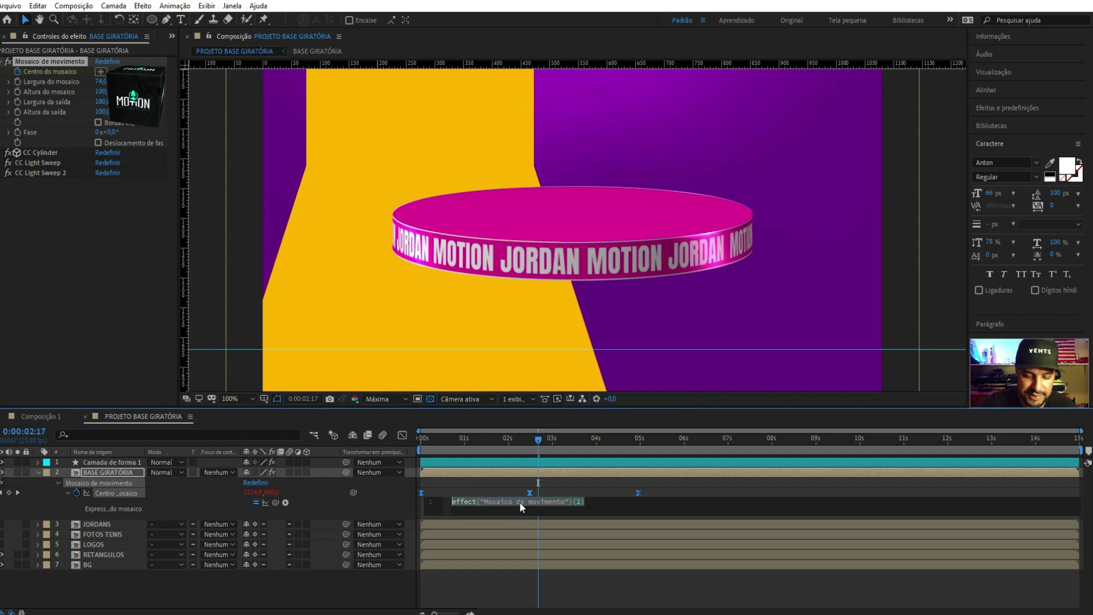
pyautogui.write('loopOut(')
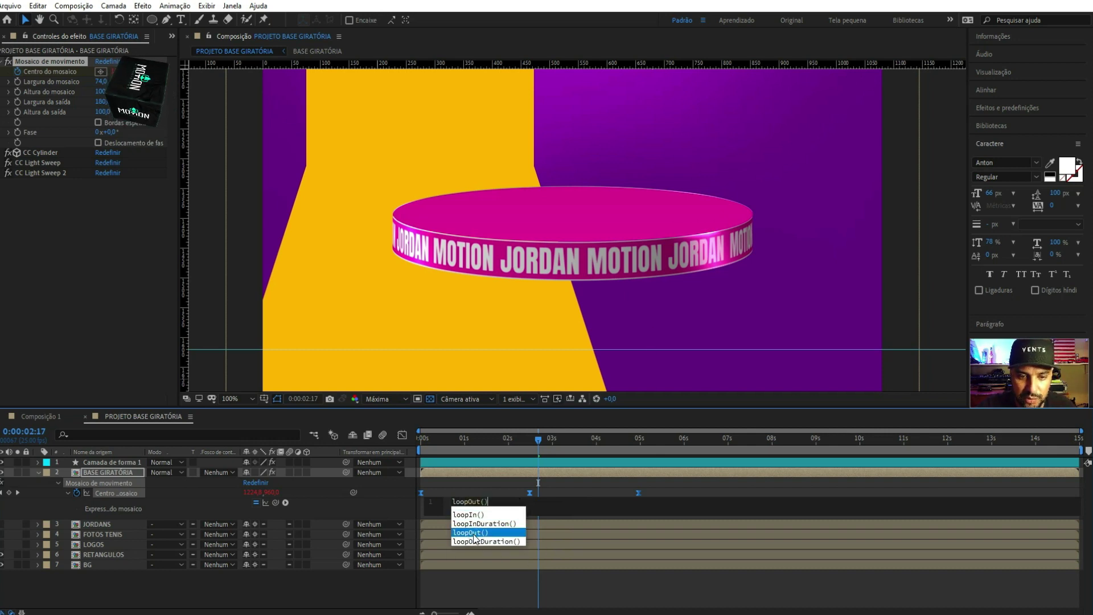
pyautogui.click(477, 532)
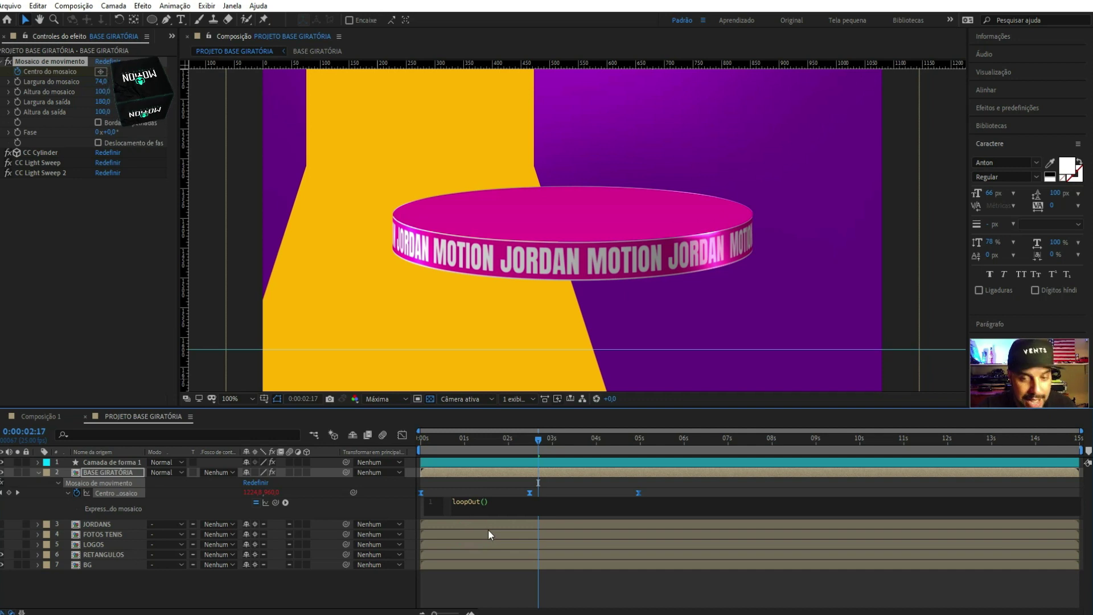
pyautogui.write('"')
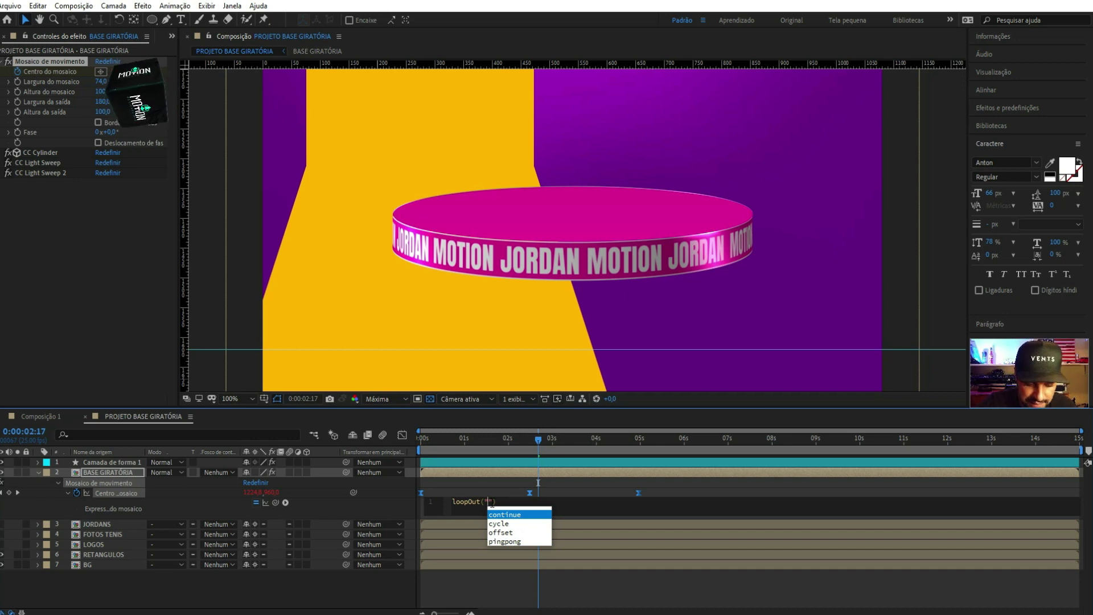
pyautogui.write('off')
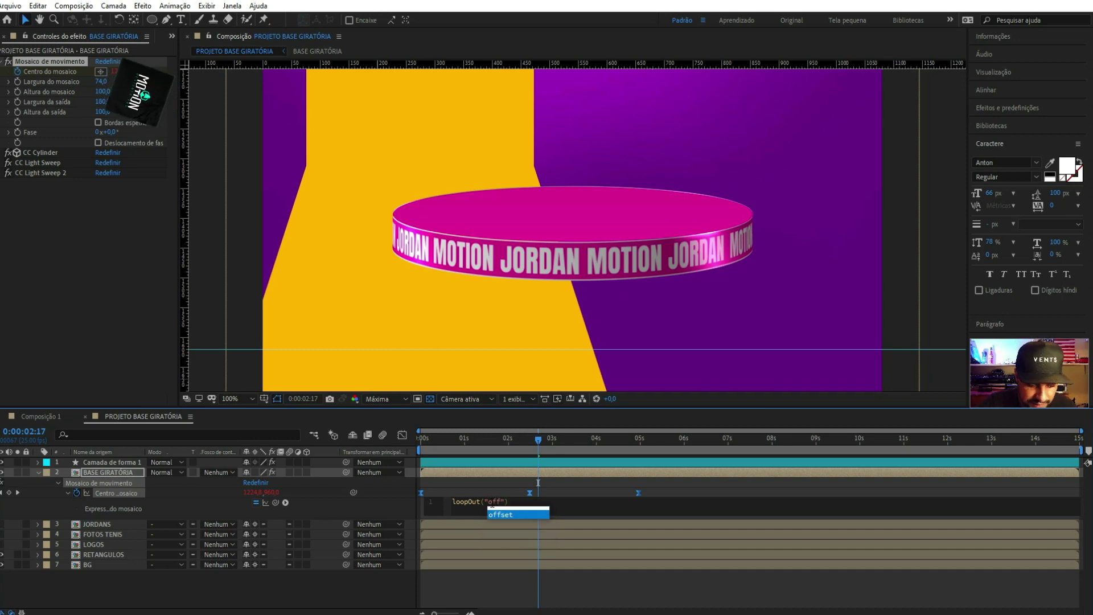
pyautogui.write('set')
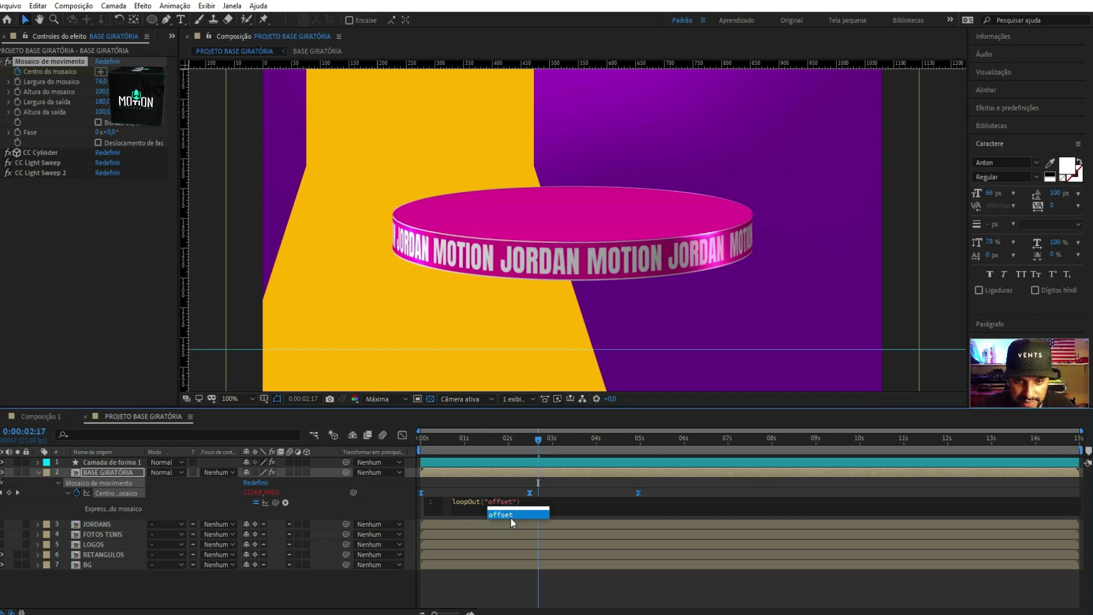
pyautogui.click(516, 514)
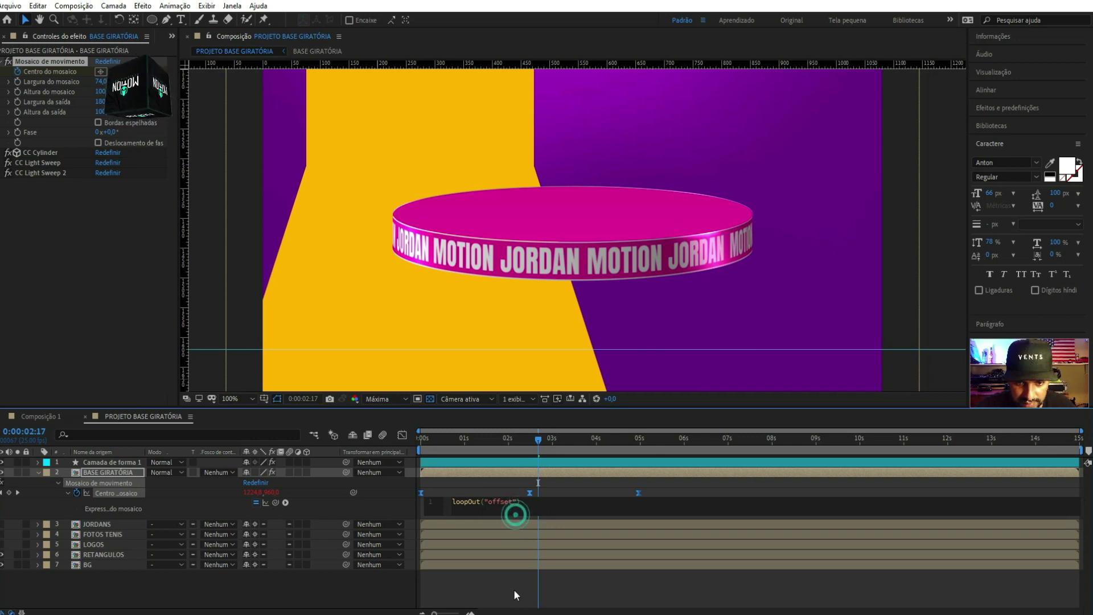
pyautogui.click(514, 590)
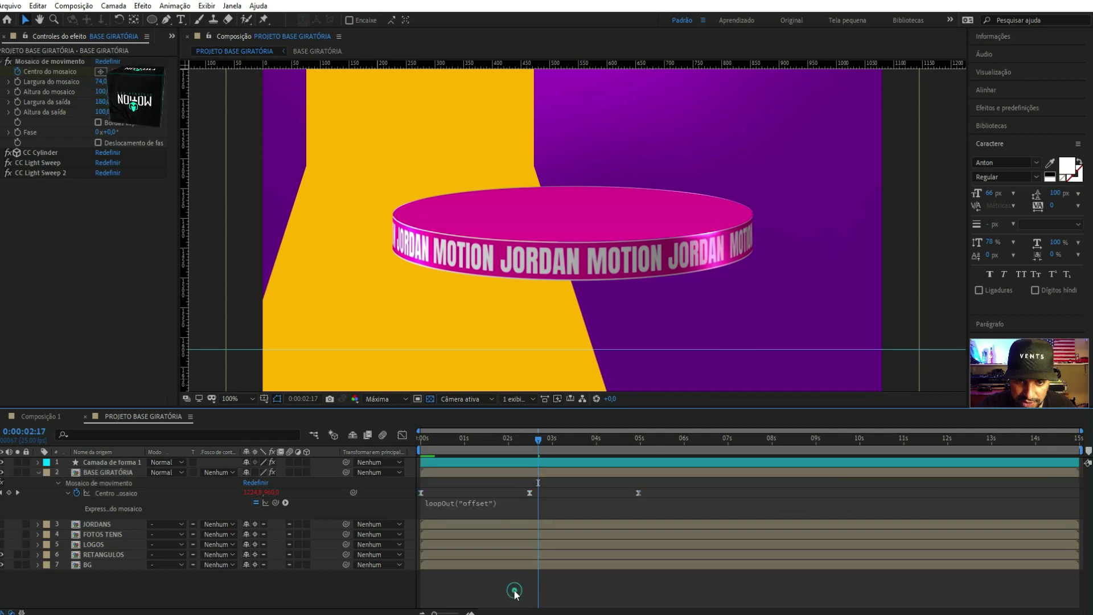
pyautogui.click(422, 441)
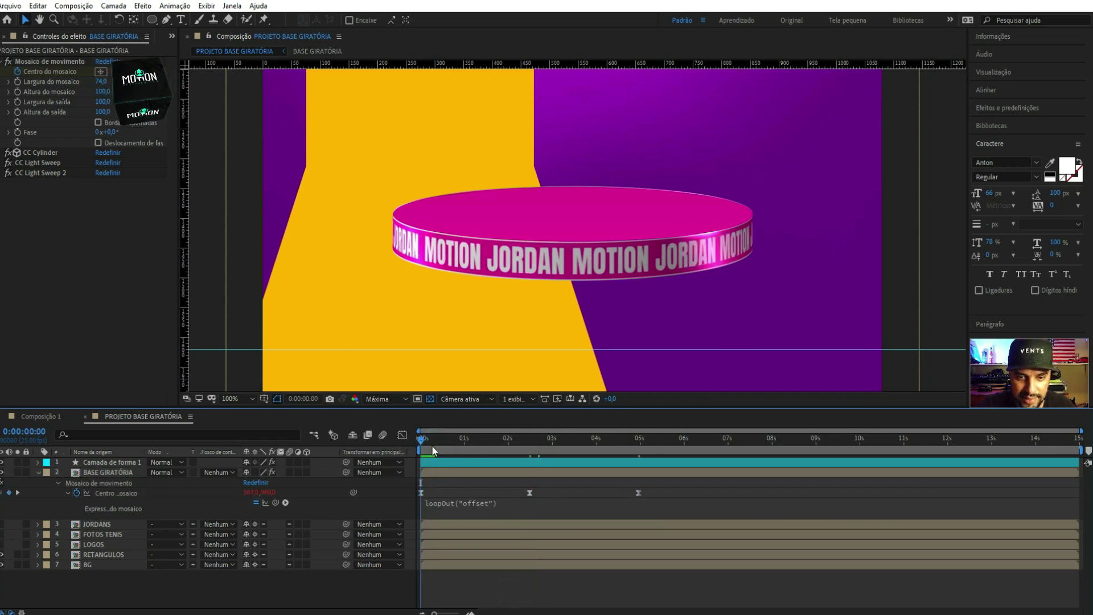
# Scrub the text rotation, set viewer resolution to Half, and preview the looping JORDAN MOTION text
pyautogui.moveTo(432, 441); pyautogui.dragTo(465, 441)
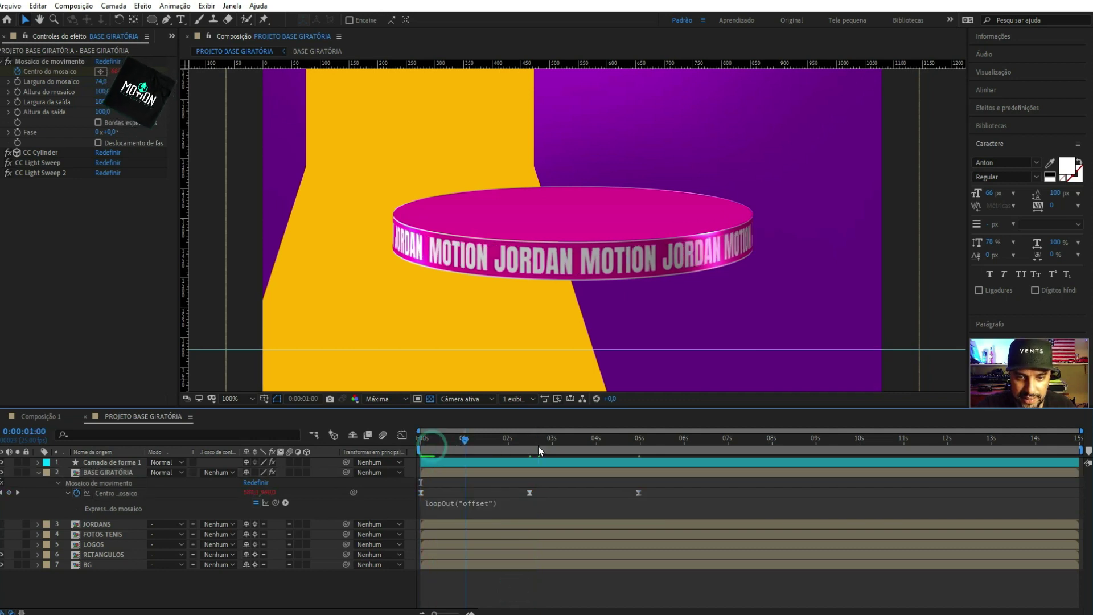
pyautogui.moveTo(538, 446); pyautogui.dragTo(429, 450)
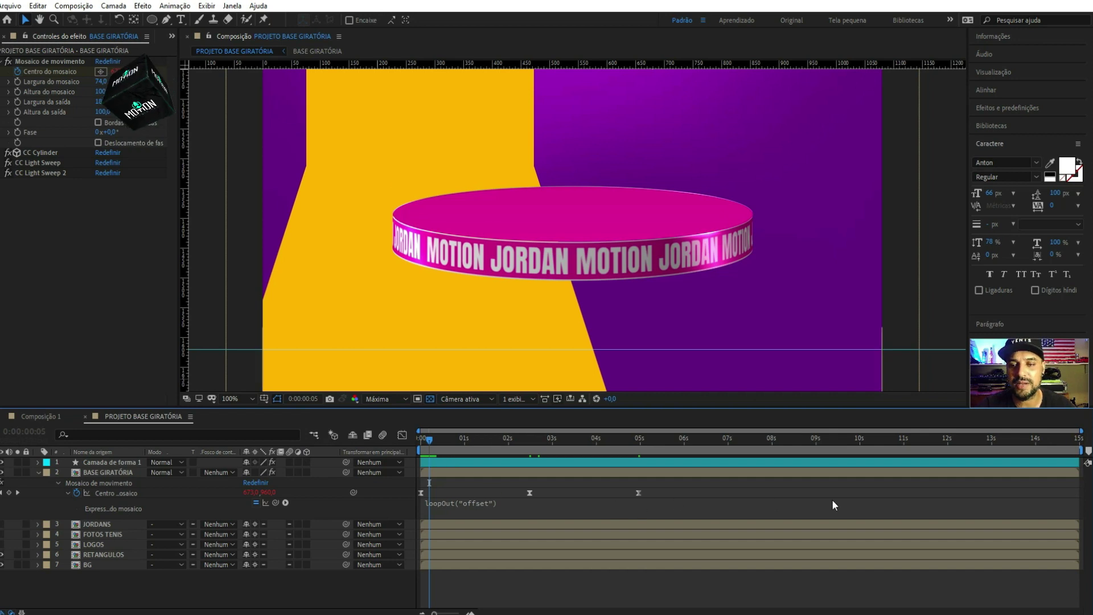
pyautogui.press('Home')
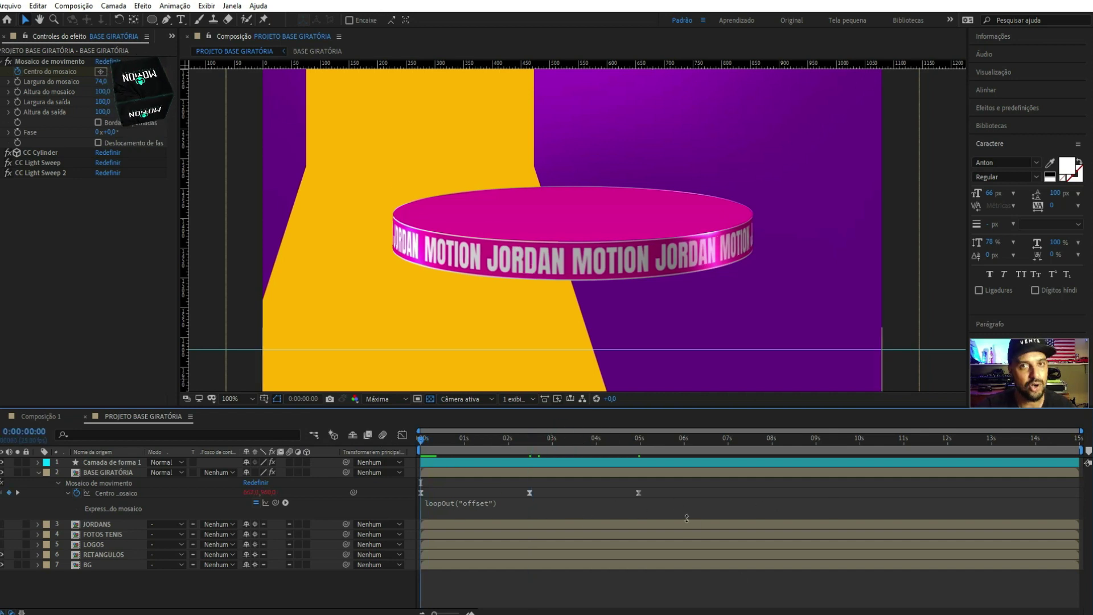
pyautogui.hotkey('ctrl', 'shift', 'j')
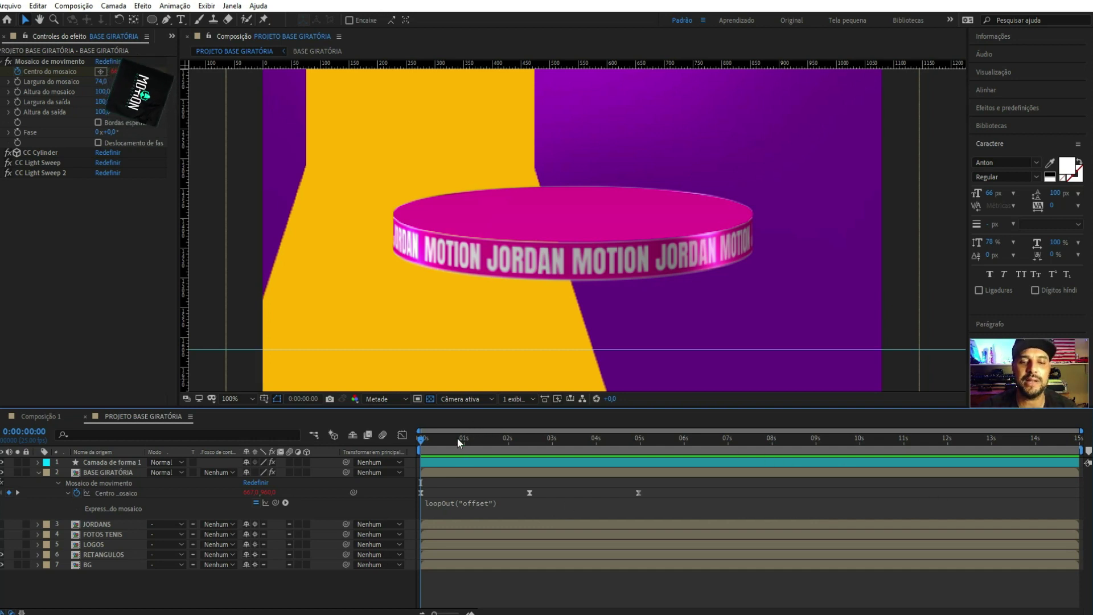
pyautogui.press('space')
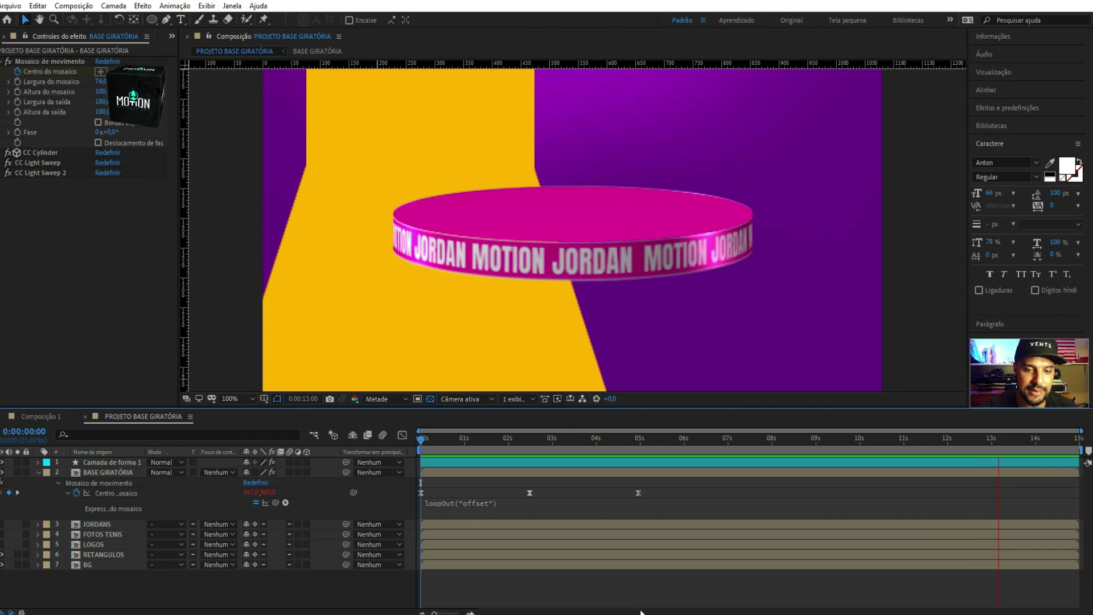
pyautogui.press('space')
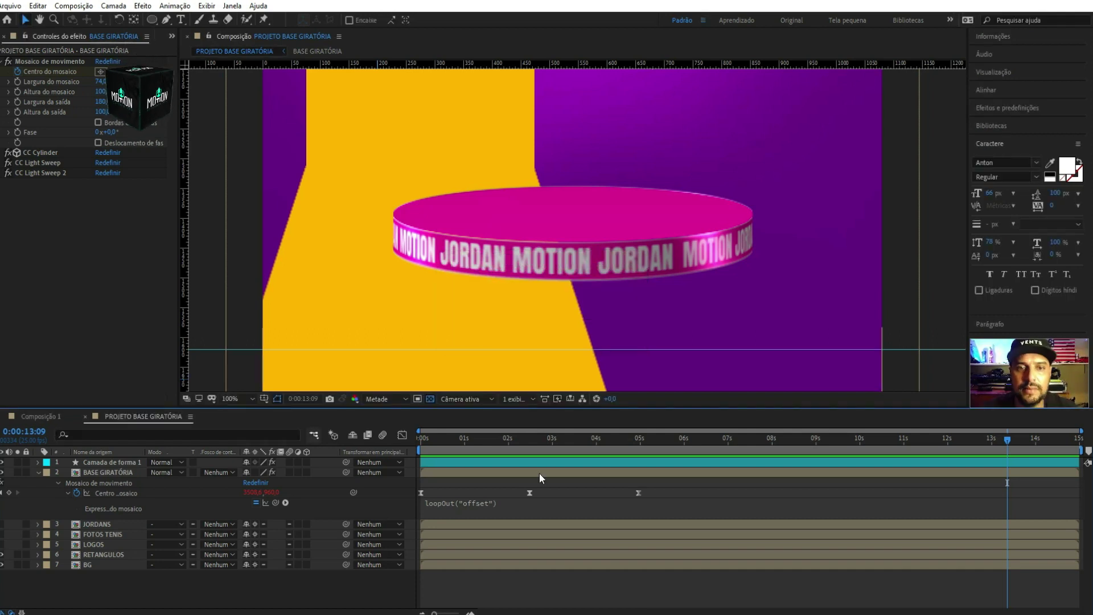
# Duplicate the Camada de forma 1 shape layer
pyautogui.click(38, 472)
pyautogui.click(110, 462)
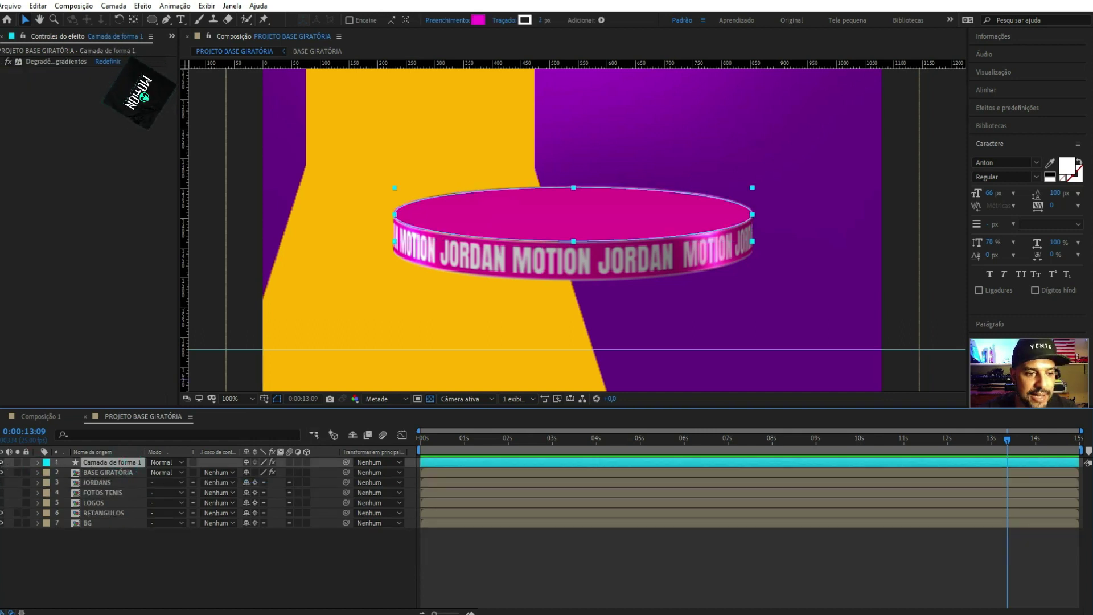
pyautogui.click(10, 461)
pyautogui.click(2, 462)
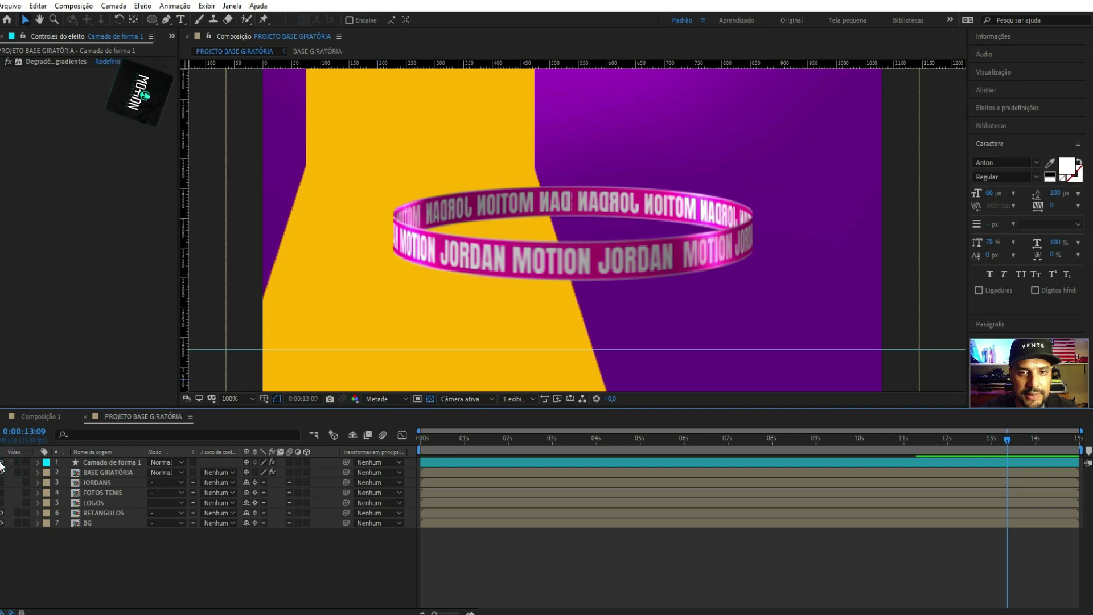
pyautogui.click(3, 462)
pyautogui.click(130, 463)
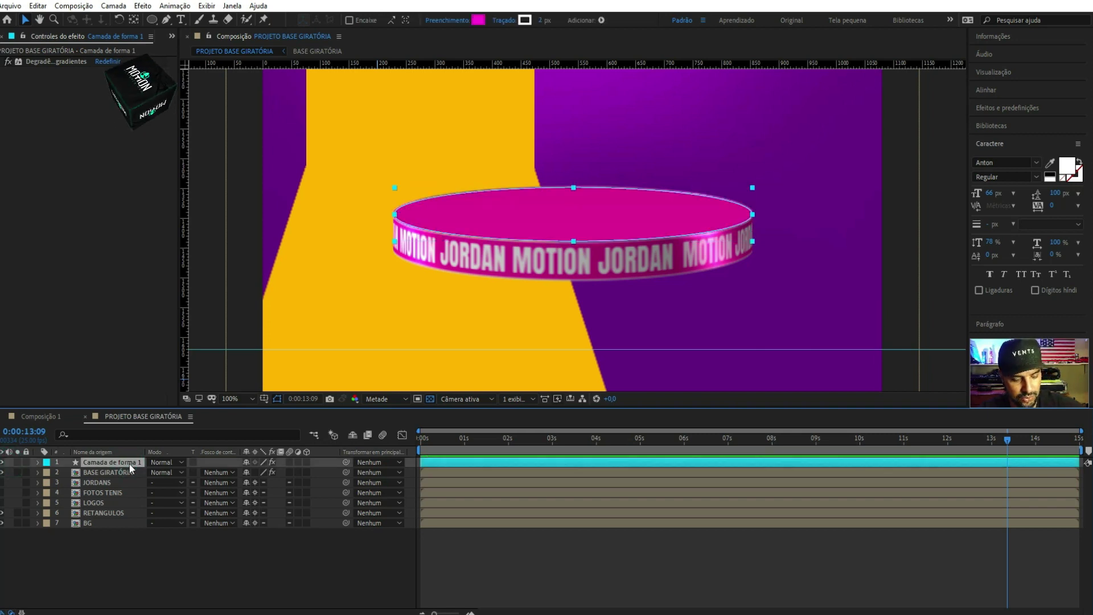
pyautogui.hotkey('ctrl', 'd')
pyautogui.click(531, 468)
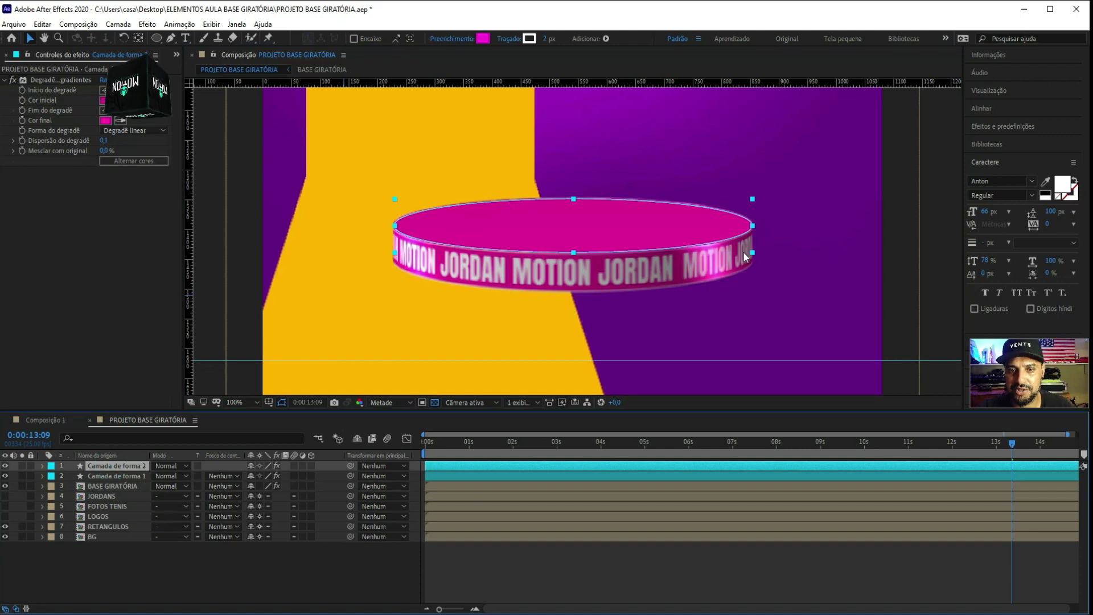
# Shrink the duplicated ellipse path into a small oval centred on the platform top
pyautogui.click(754, 226)
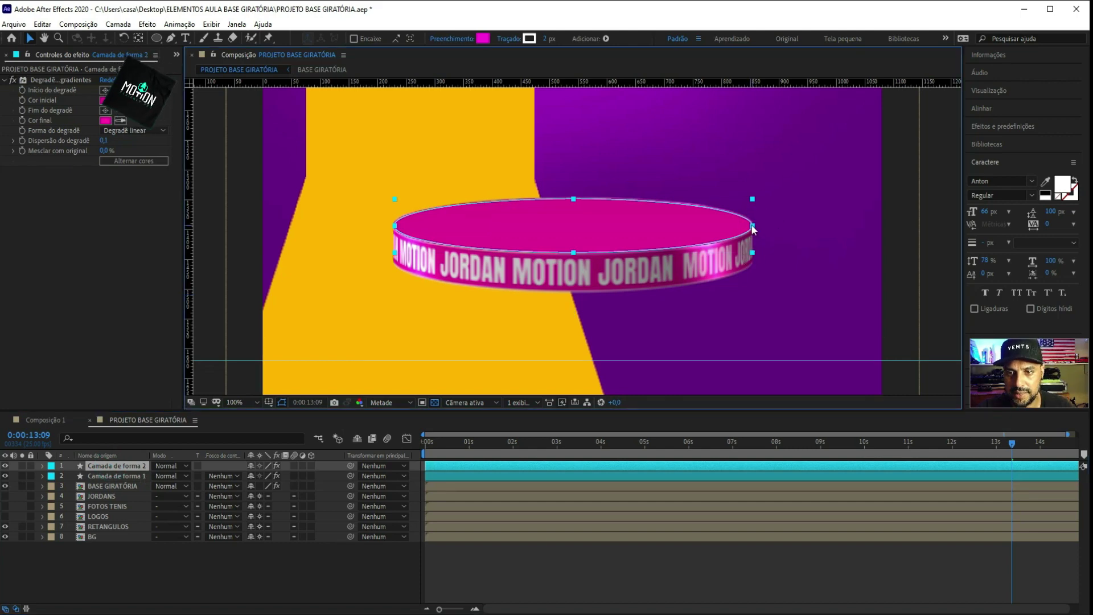
pyautogui.doubleClick(753, 227)
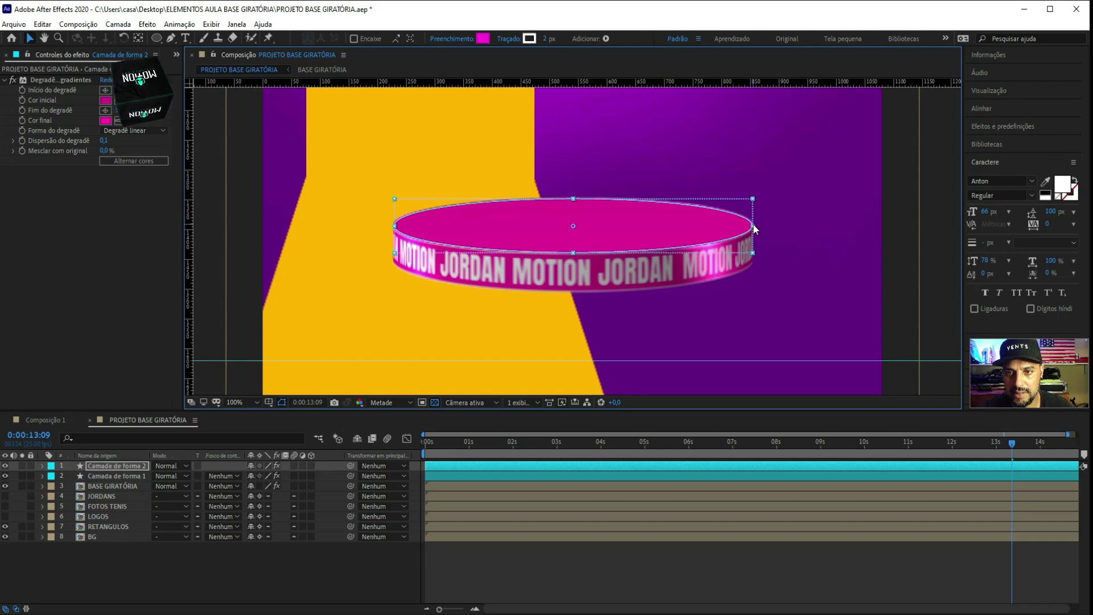
pyautogui.moveTo(753, 226); pyautogui.dragTo(573, 215)
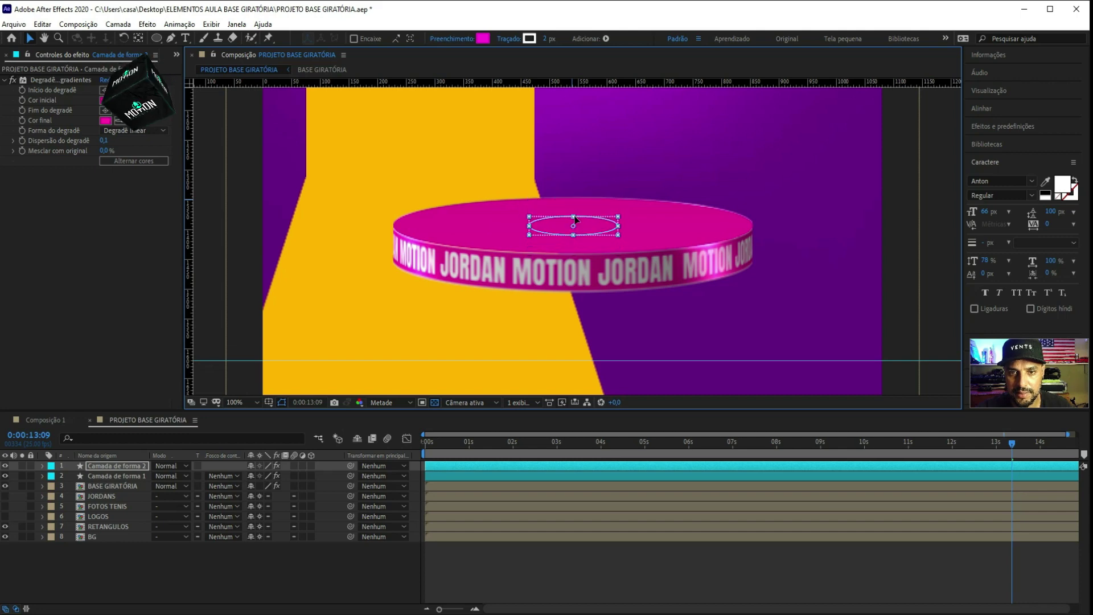
pyautogui.moveTo(618, 234); pyautogui.dragTo(633, 237)
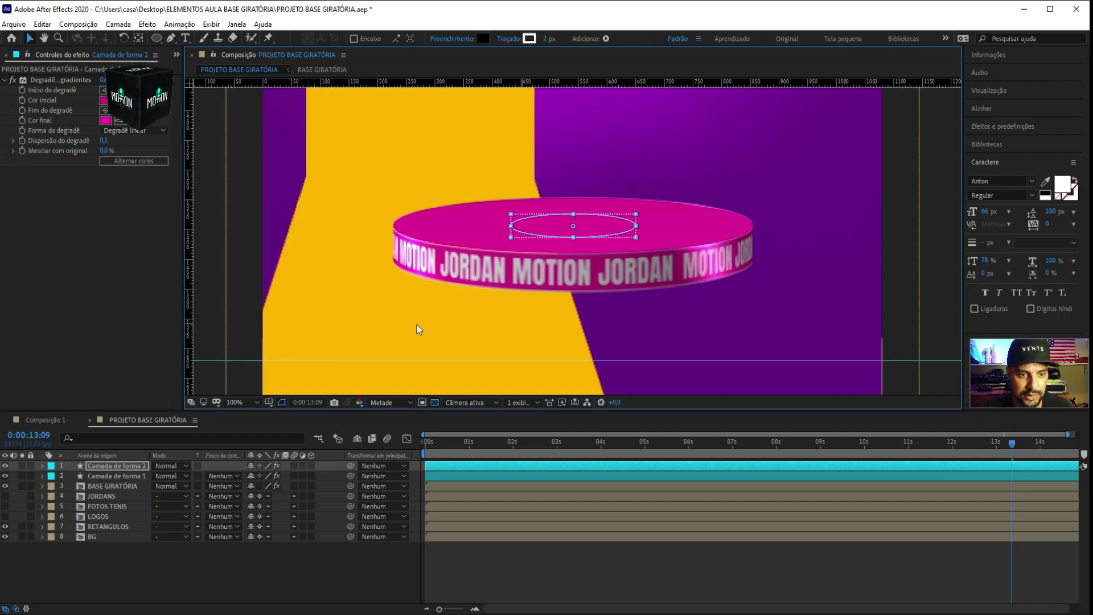
# Set the Gradient Ramp start and end colours both to black (000000)
pyautogui.click(104, 100)
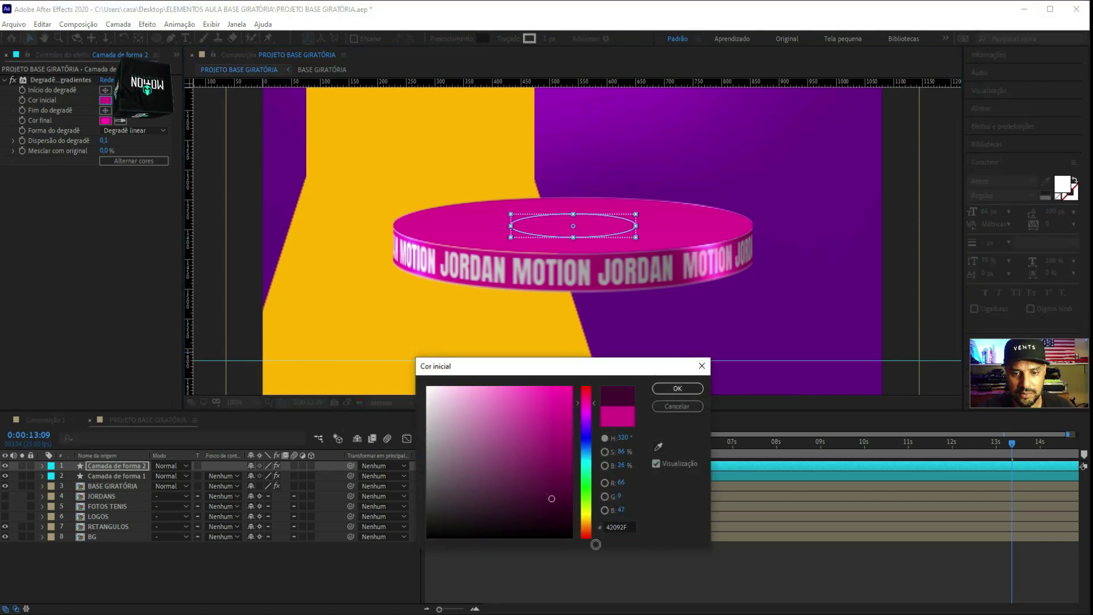
pyautogui.write('000000')
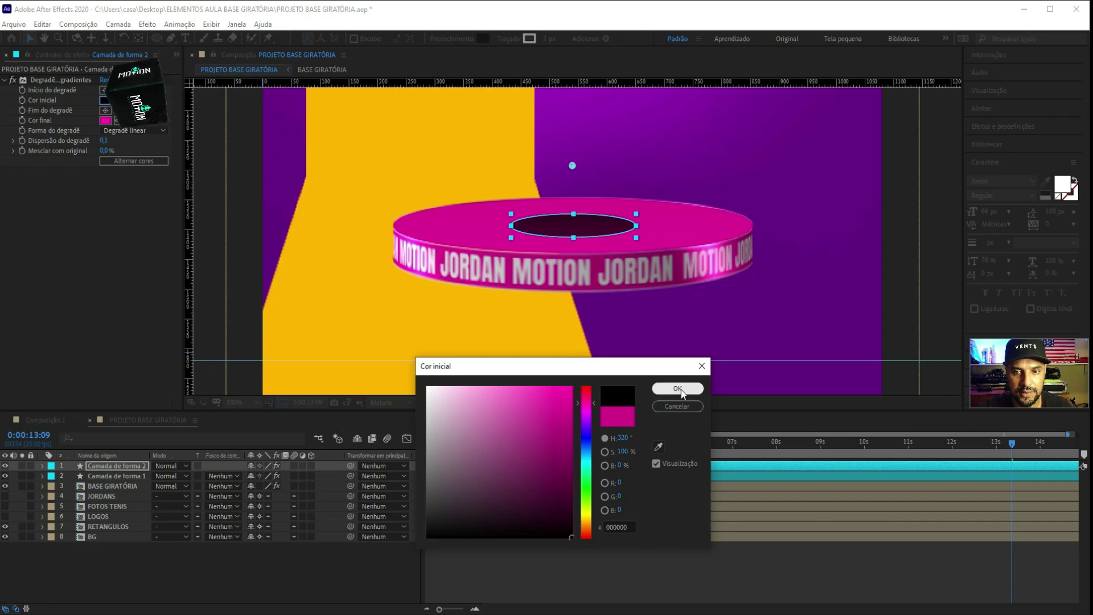
pyautogui.click(677, 388)
pyautogui.click(105, 120)
pyautogui.write('000000')
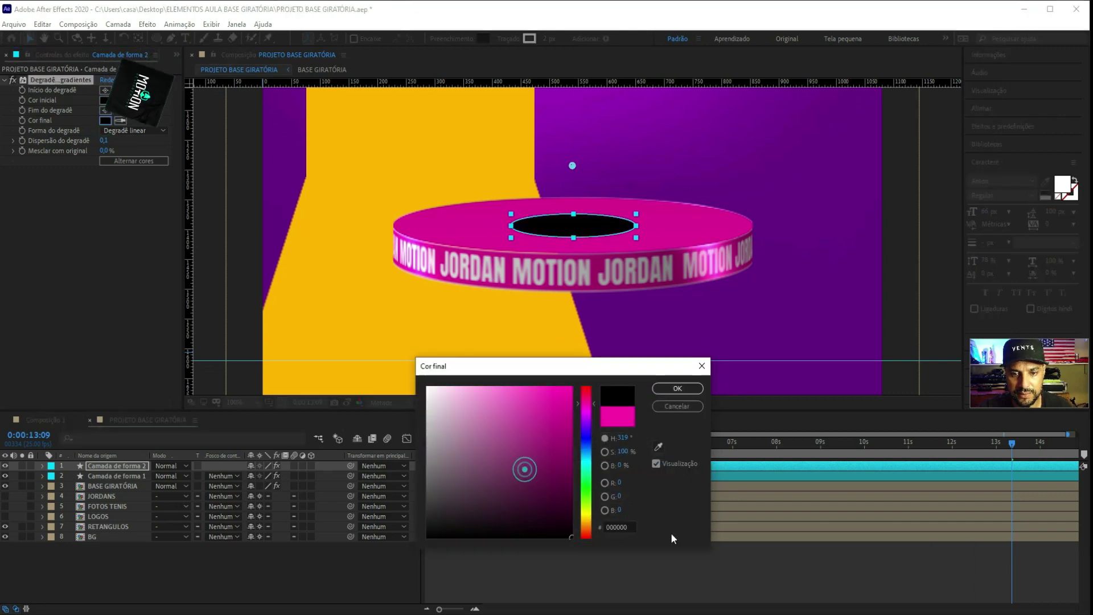
pyautogui.click(678, 388)
pyautogui.click(89, 261)
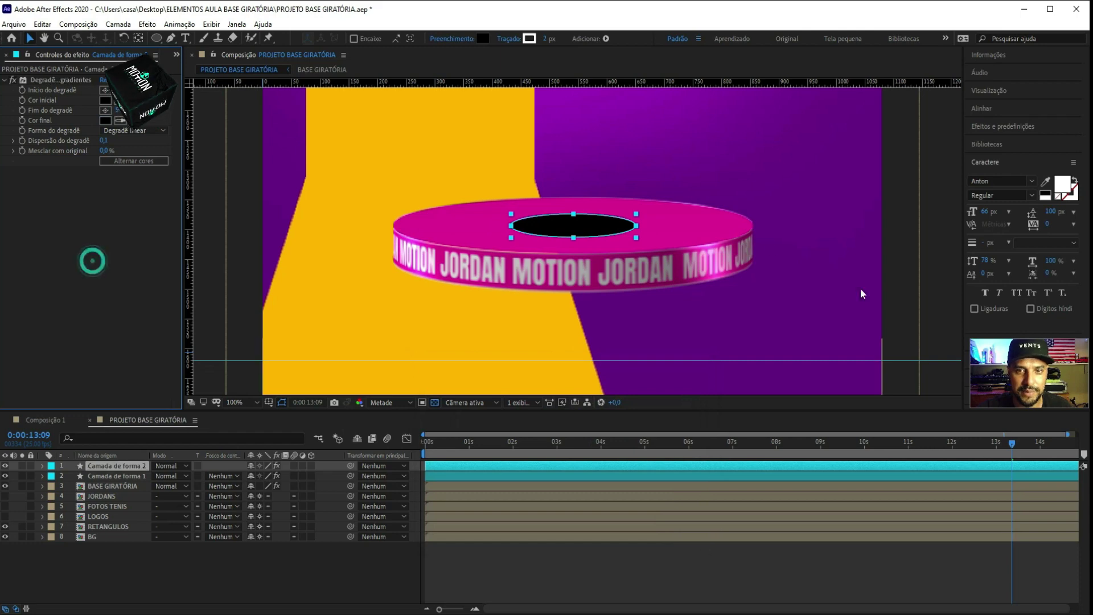
# Apply a Gaussian Blur (Desfoque gaussiano) effect to the Camada de forma 2 layer
pyautogui.click(349, 573)
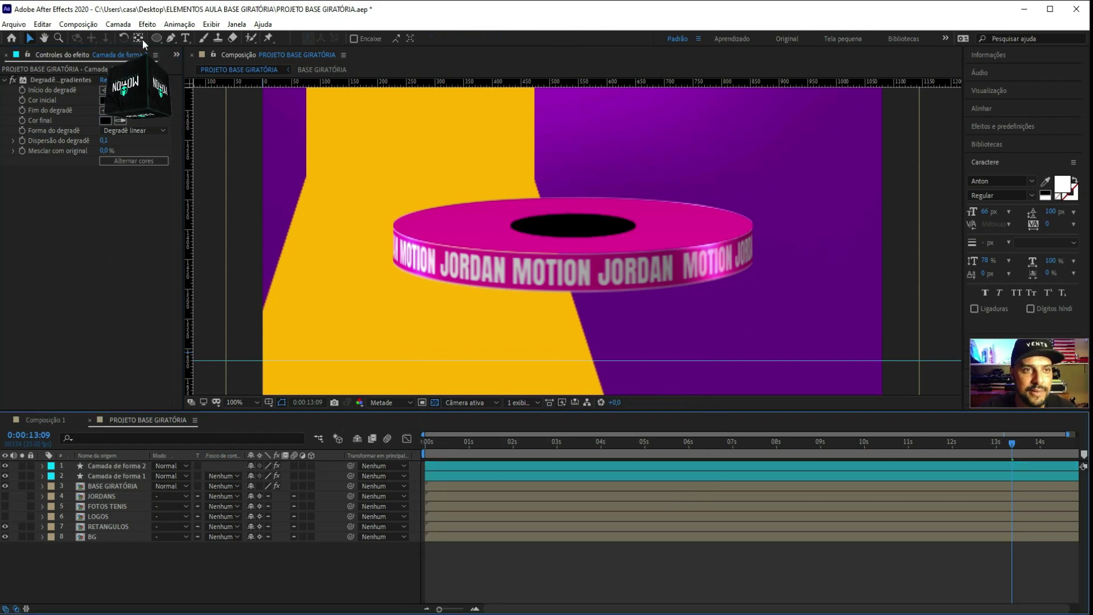
pyautogui.click(146, 25)
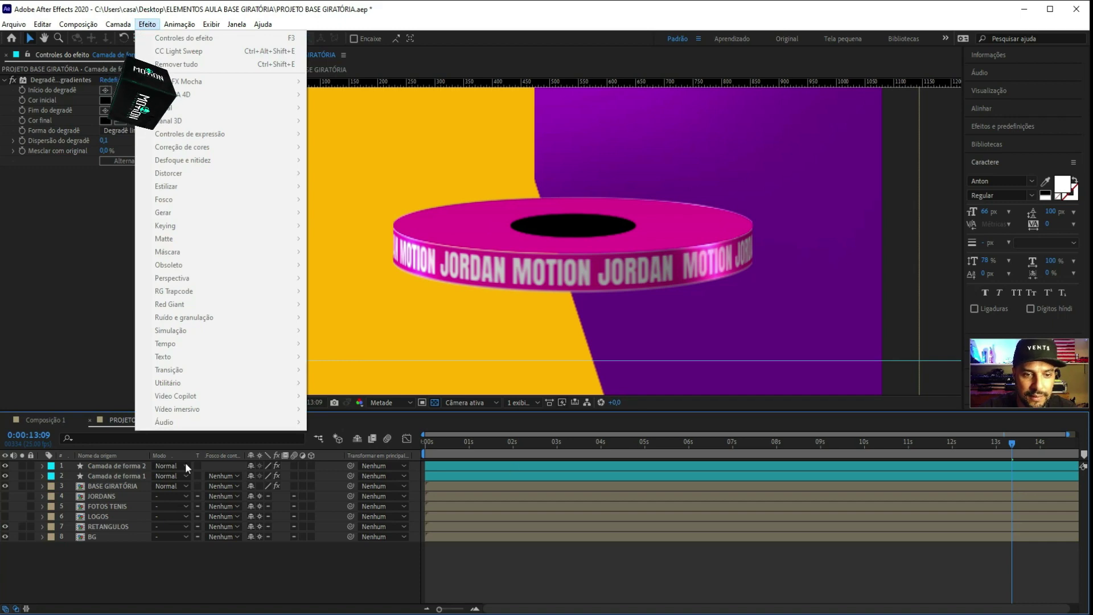
pyautogui.click(126, 466)
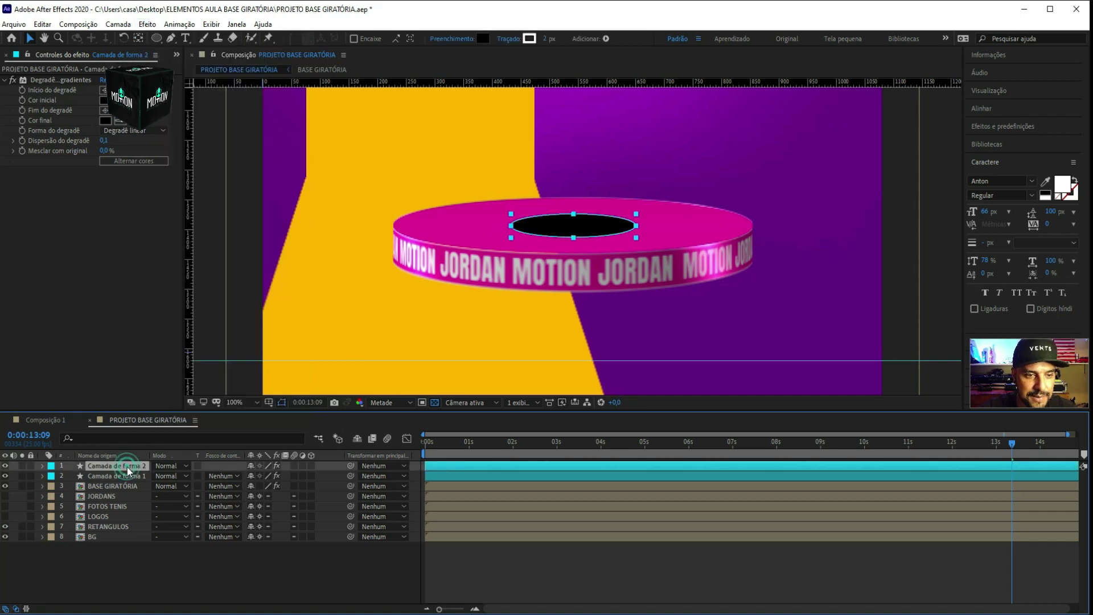
pyautogui.click(146, 24)
pyautogui.moveTo(195, 135)
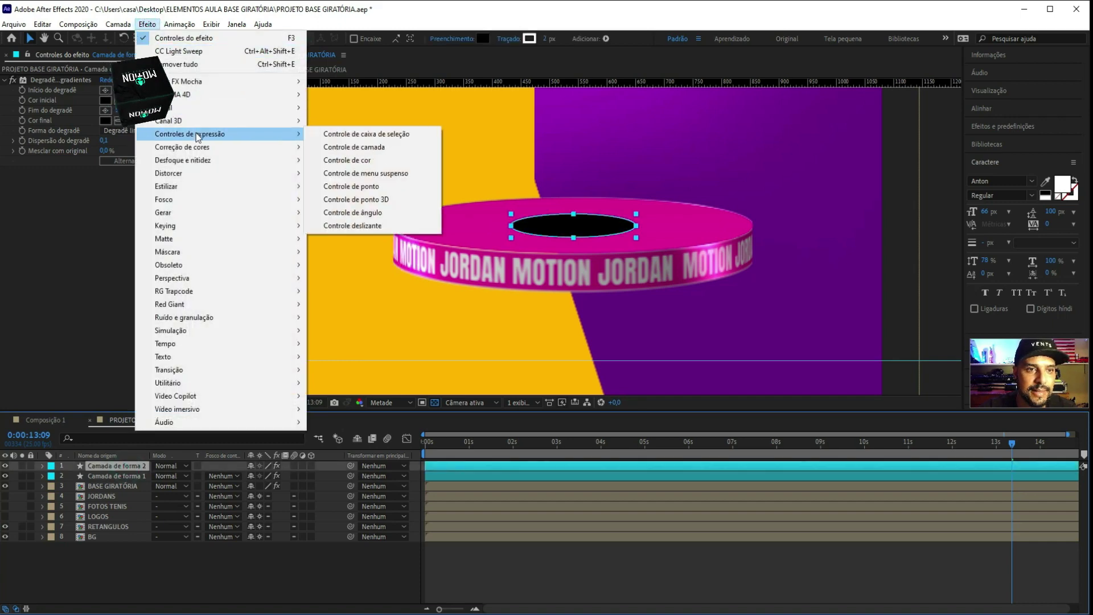
pyautogui.moveTo(199, 159)
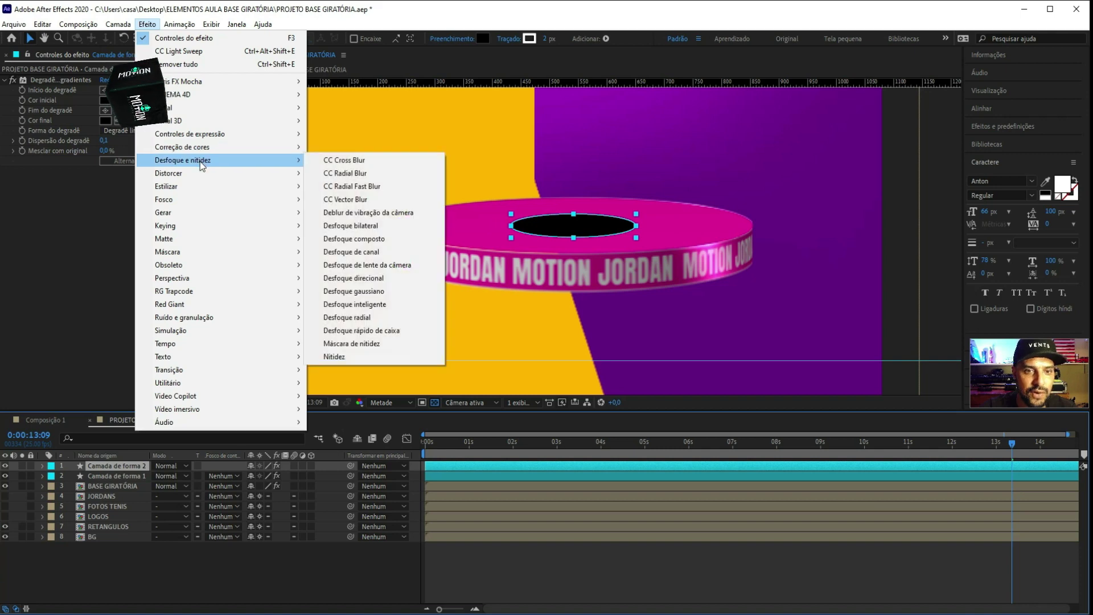
pyautogui.click(387, 290)
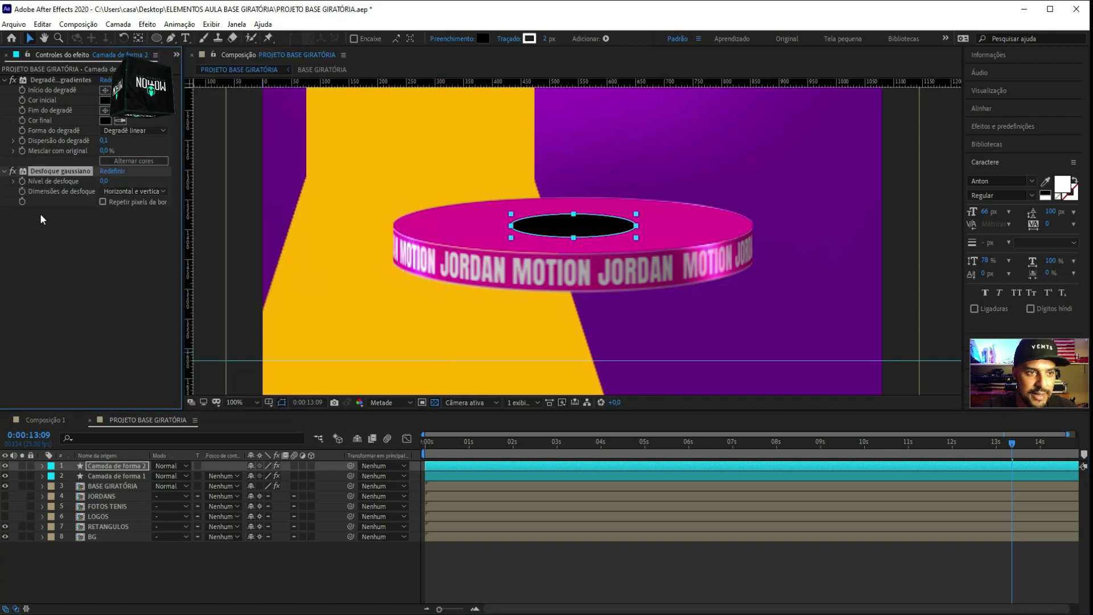
# Raise Blurriness to about 51.2 and widen the black ellipse into a soft shadow
pyautogui.moveTo(104, 181)
pyautogui.mouseDown()
pyautogui.moveTo(230, 181)
pyautogui.moveTo(181, 188)
pyautogui.mouseUp()
pyautogui.moveTo(517, 224); pyautogui.dragTo(502, 225)
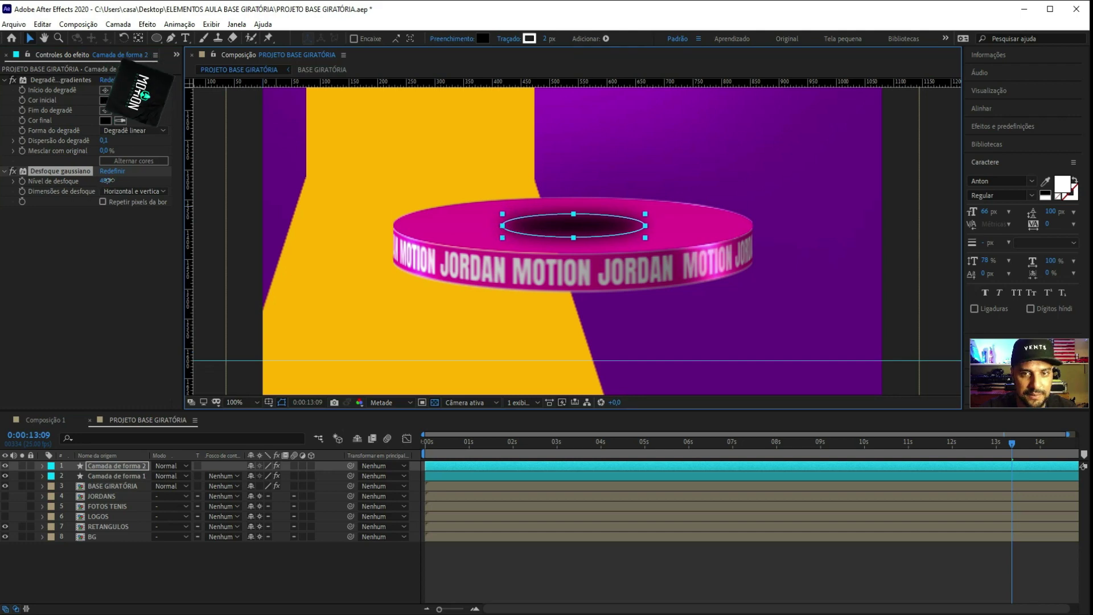
pyautogui.moveTo(105, 181)
pyautogui.mouseDown()
pyautogui.moveTo(118, 180)
pyautogui.moveTo(106, 183)
pyautogui.mouseUp()
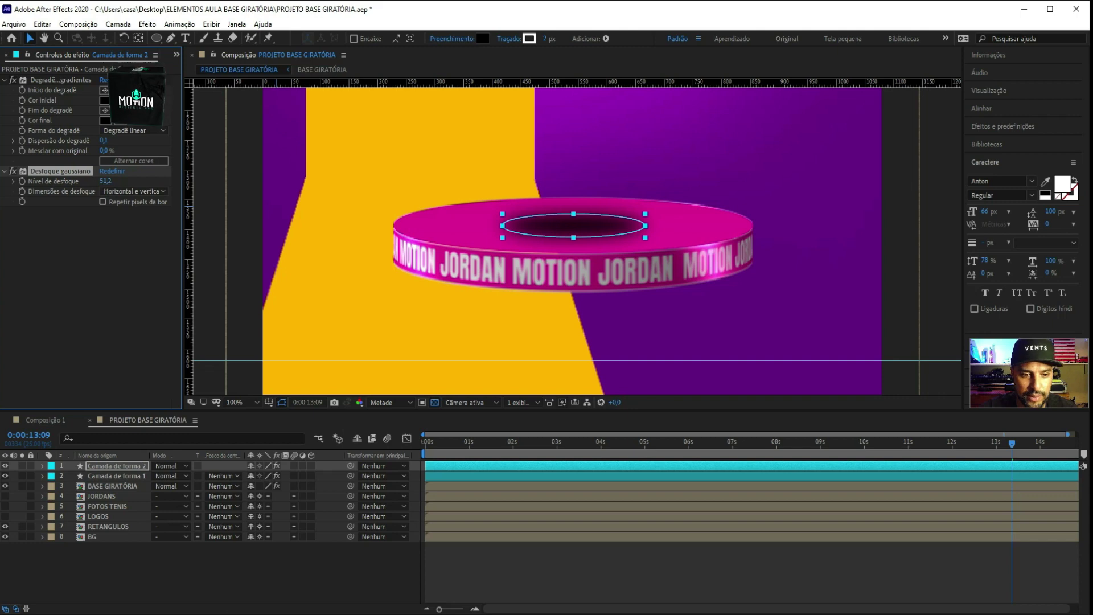
pyautogui.click(243, 567)
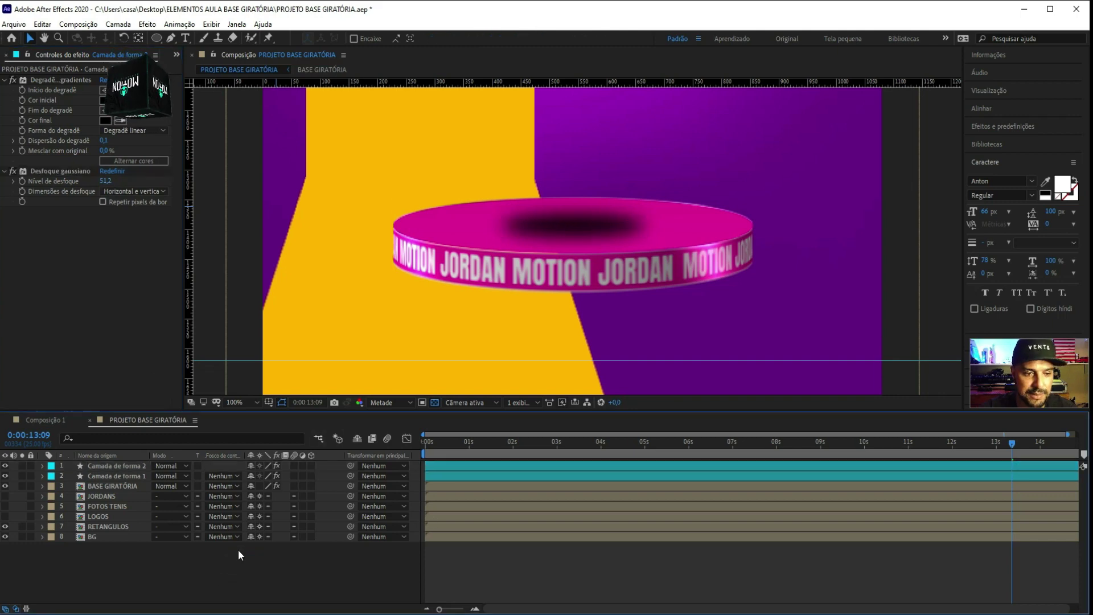
pyautogui.click(116, 465)
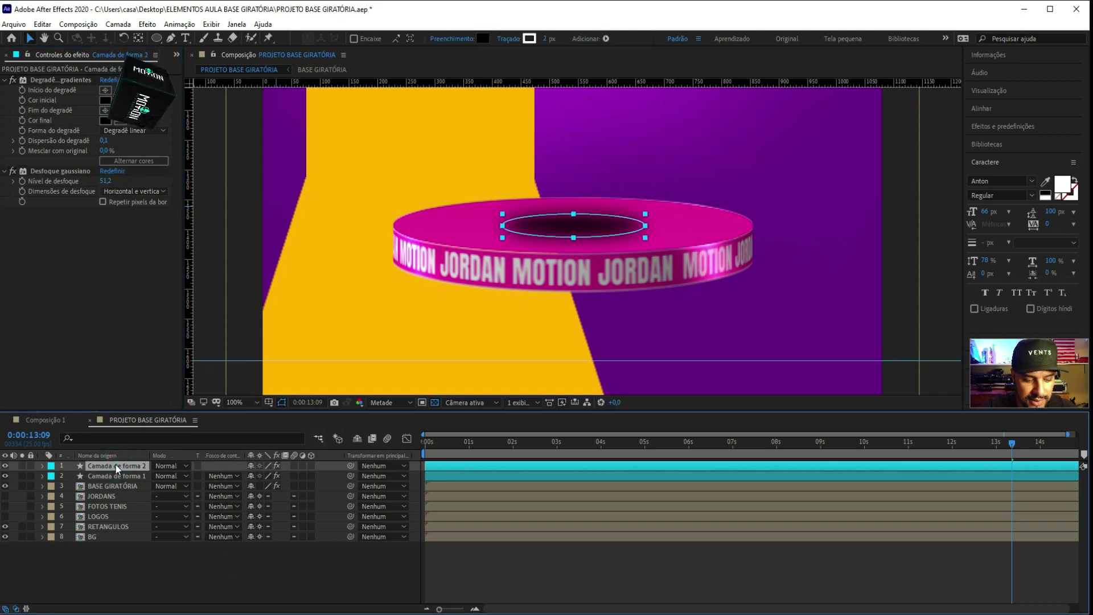
# Lower the shadow layer's opacity to about 57% and preview the animation
pyautogui.press('t')
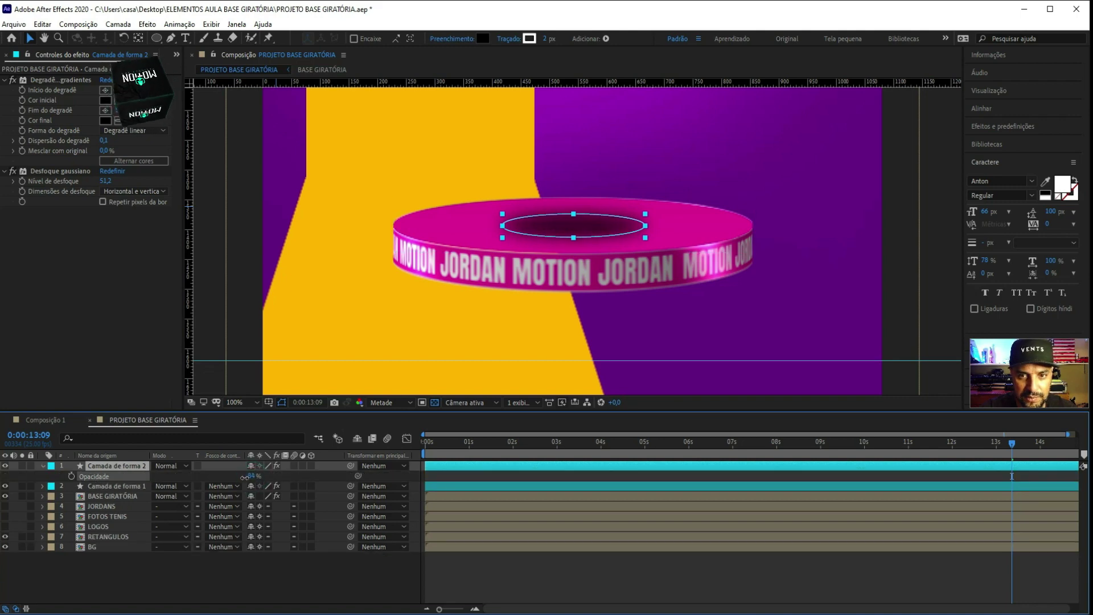
pyautogui.moveTo(253, 476); pyautogui.dragTo(228, 476)
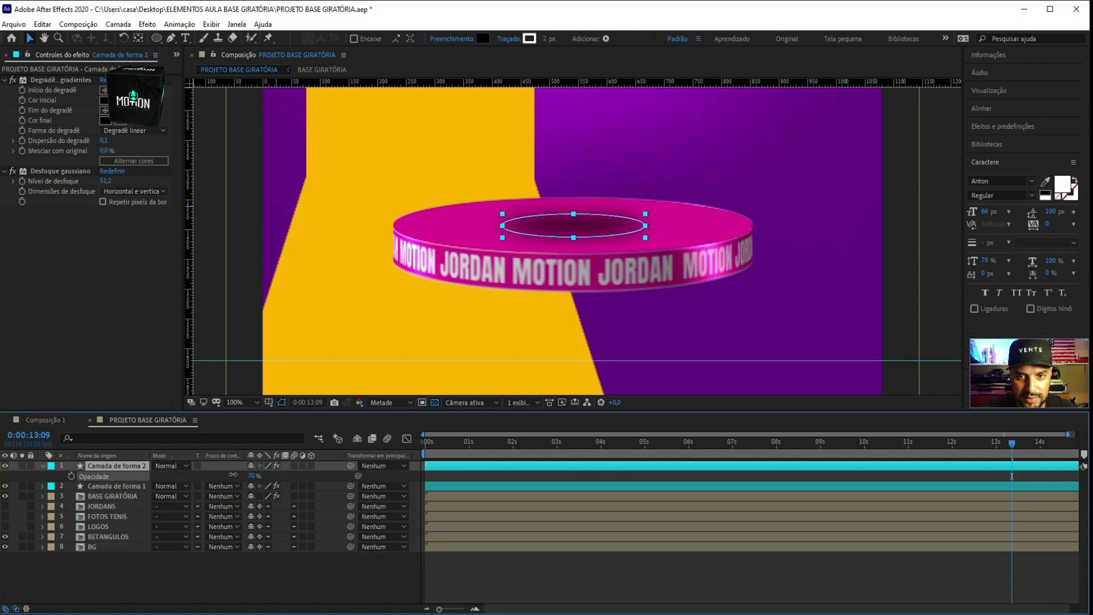
pyautogui.moveTo(588, 442); pyautogui.dragTo(336, 443)
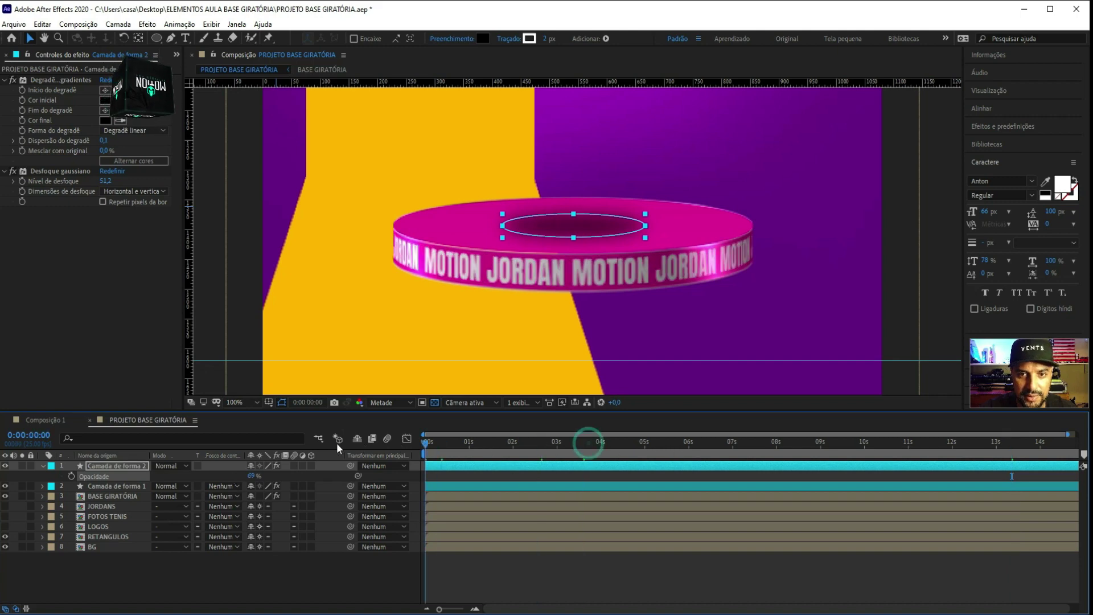
pyautogui.press('space')
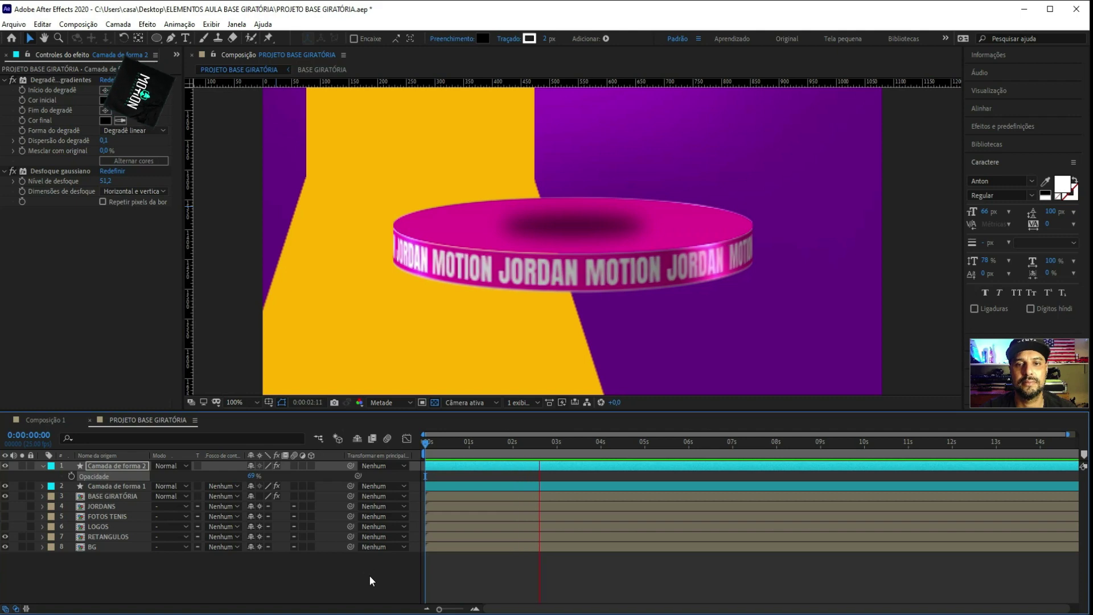
pyautogui.press('space')
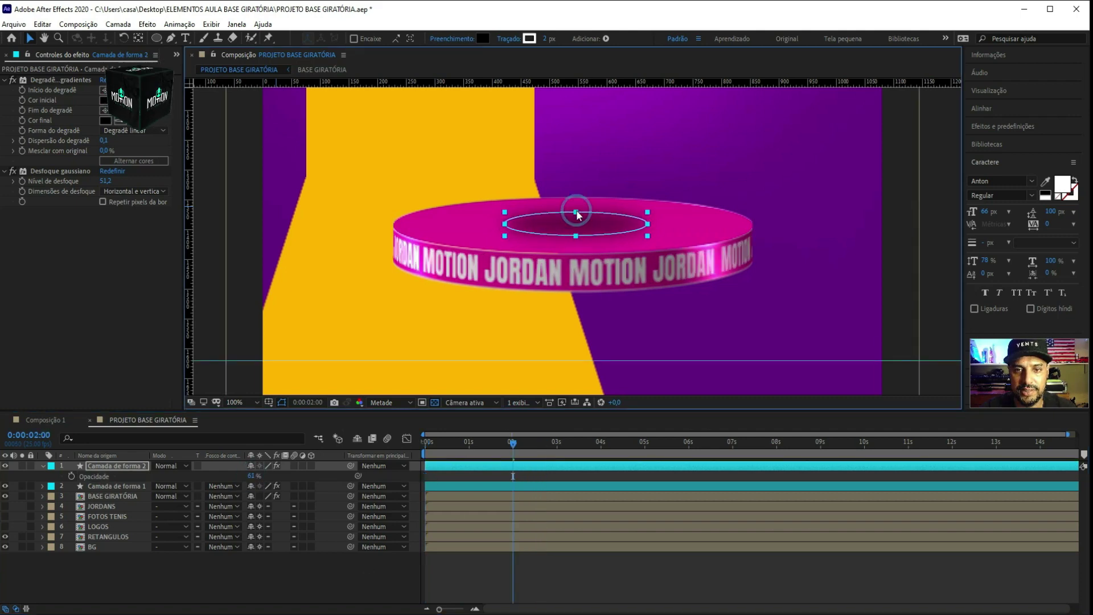
# Nudge the shadow ellipse, squash it flatter vertically with Free Transform, and preview
pyautogui.moveTo(575, 216); pyautogui.dragTo(576, 215)
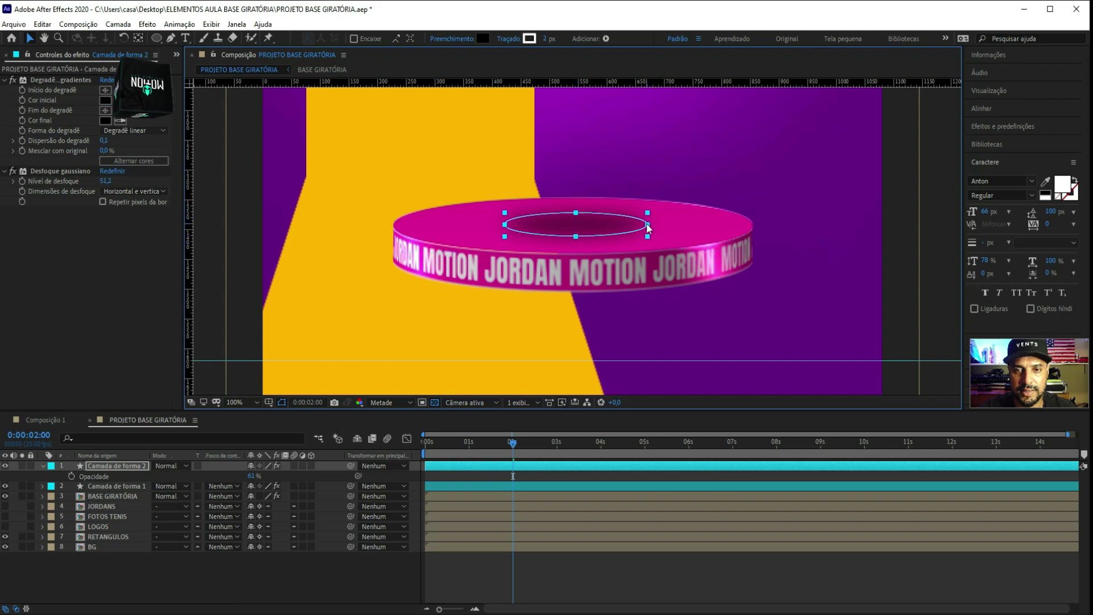
pyautogui.doubleClick(576, 214)
pyautogui.moveTo(576, 214); pyautogui.dragTo(577, 217)
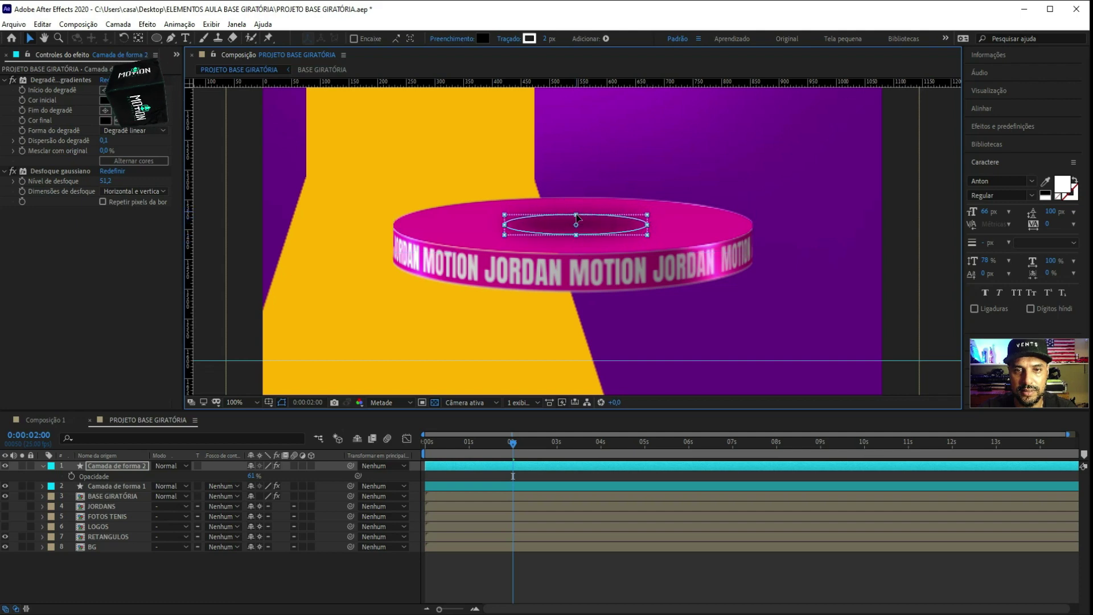
pyautogui.moveTo(461, 445); pyautogui.dragTo(424, 446)
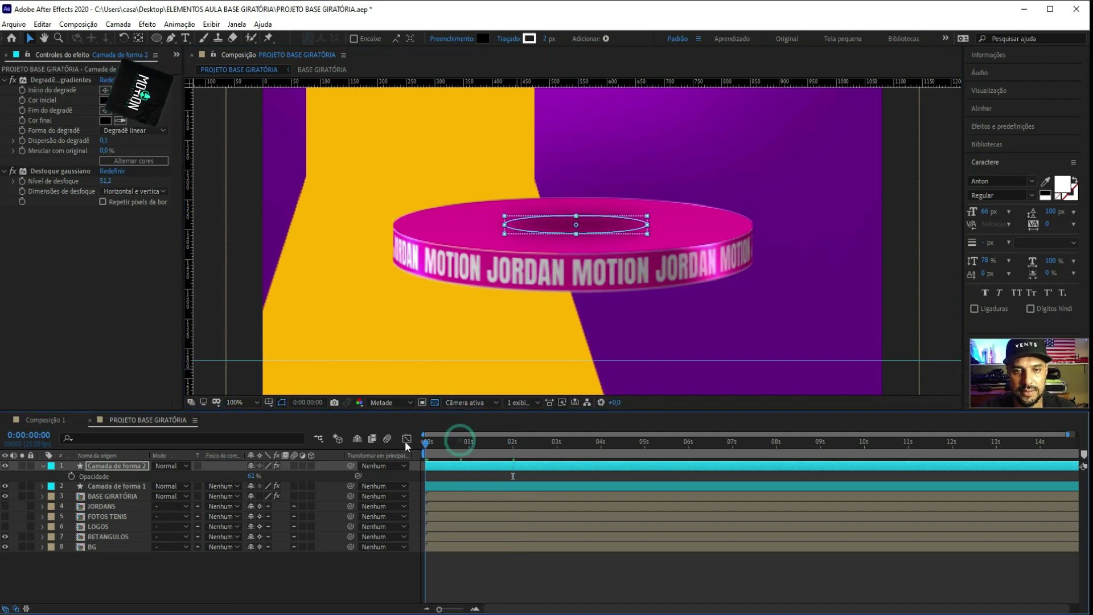
pyautogui.press('space')
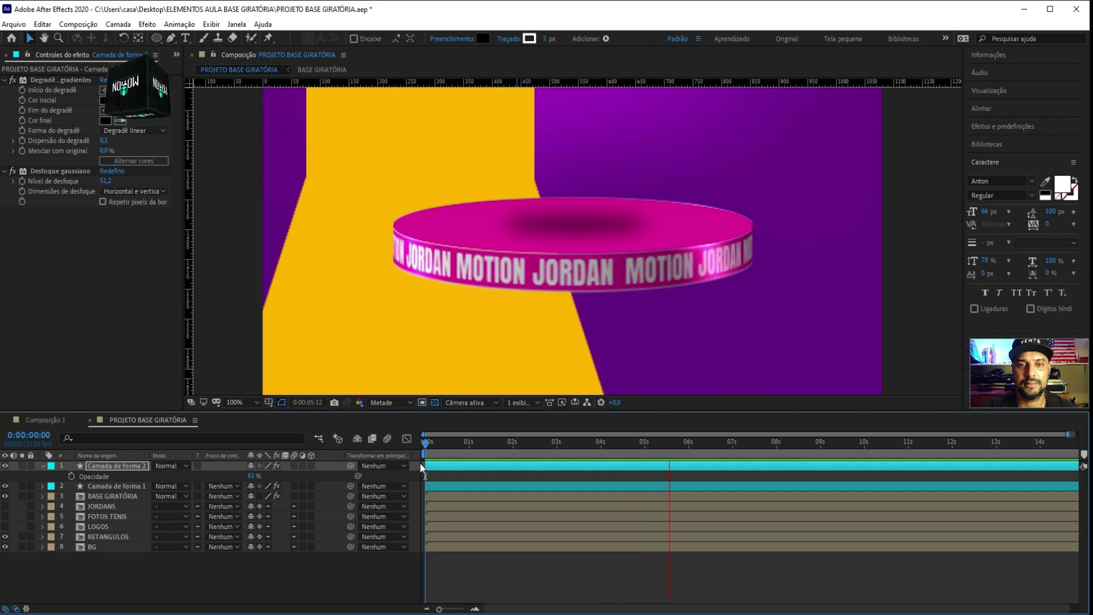
pyautogui.press('space')
# Fit the whole composition in the viewer and preview from the first frame
pyautogui.click(245, 402)
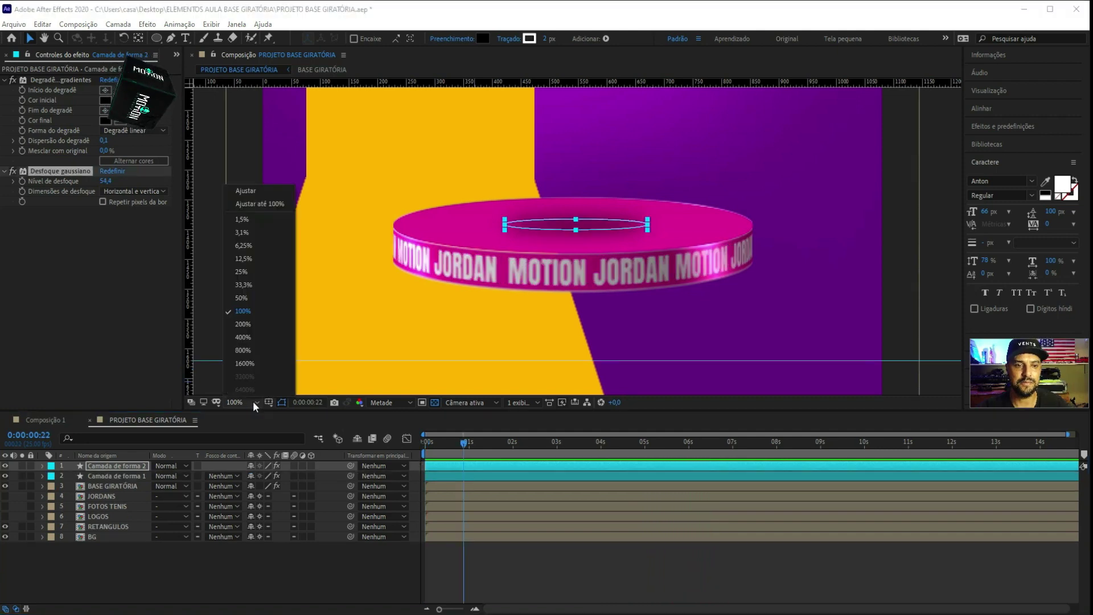
pyautogui.click(259, 193)
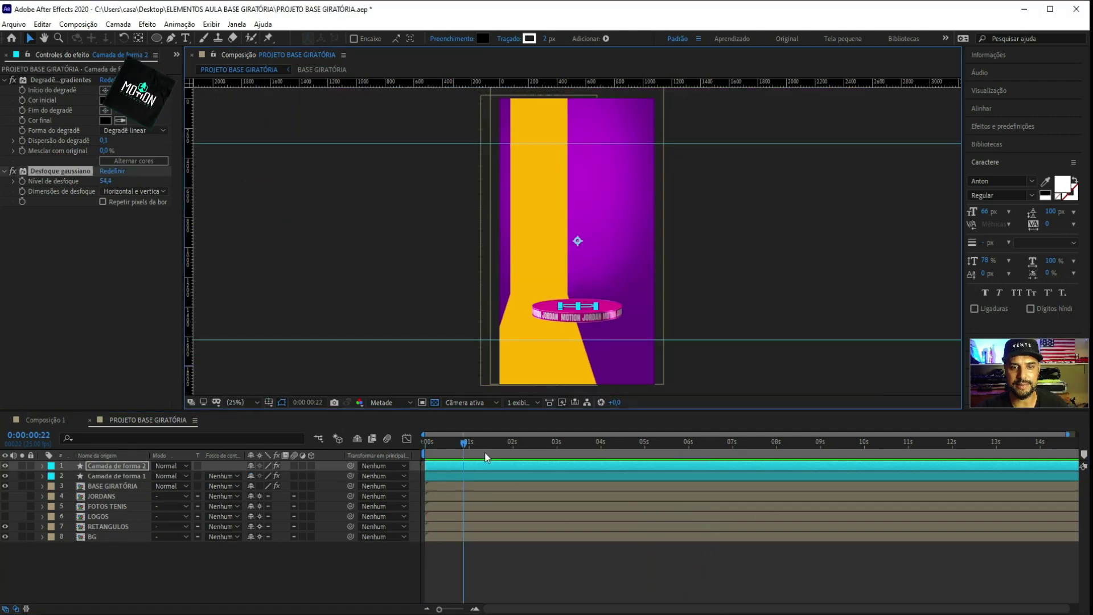
pyautogui.click(607, 545)
pyautogui.press('Home')
pyautogui.press('space')
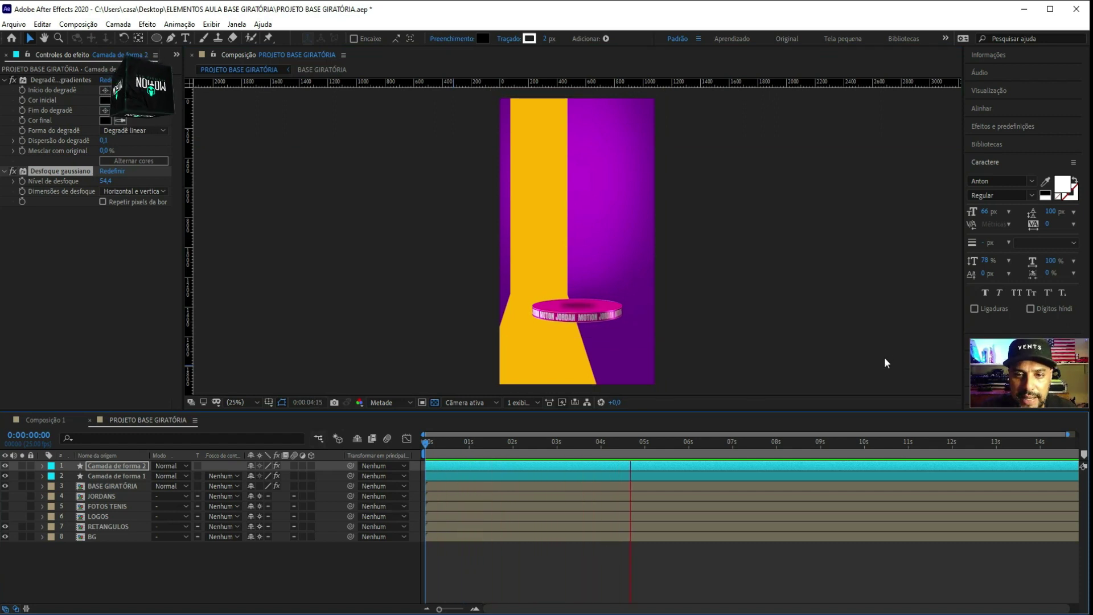
pyautogui.press('space')
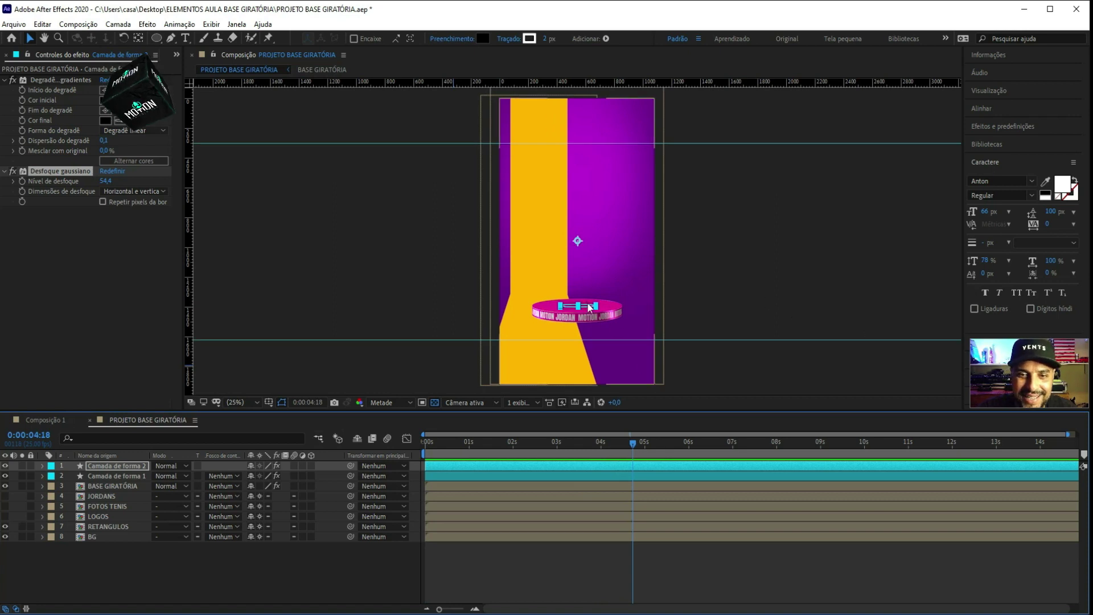
# Set the layer's Opacidade to 73%, then fine-tune it to about 55% while previewing
pyautogui.click(496, 441)
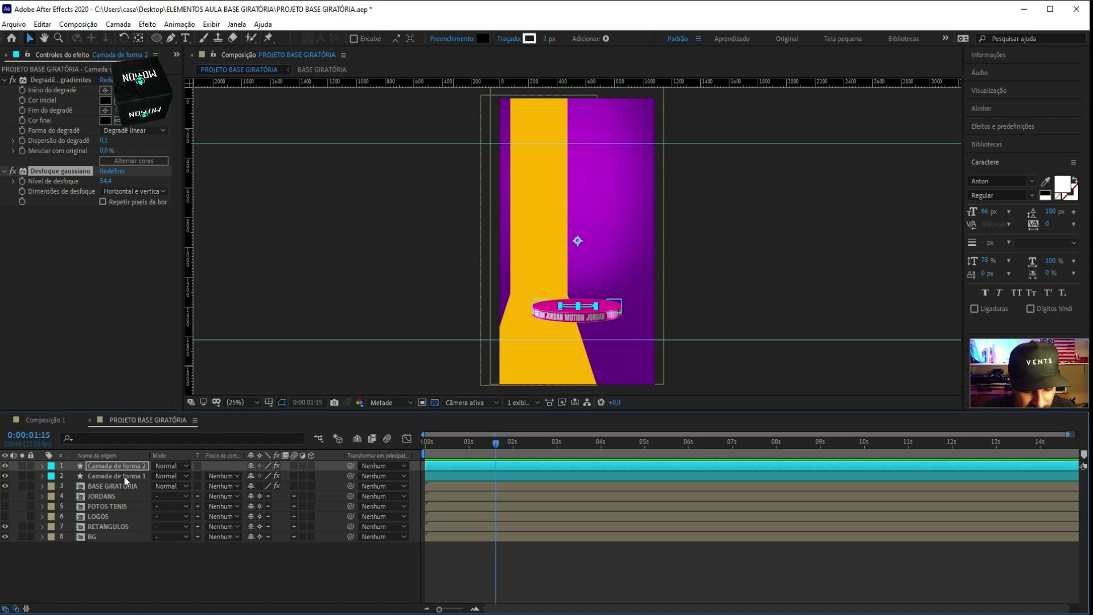
pyautogui.press('t')
pyautogui.click(251, 476)
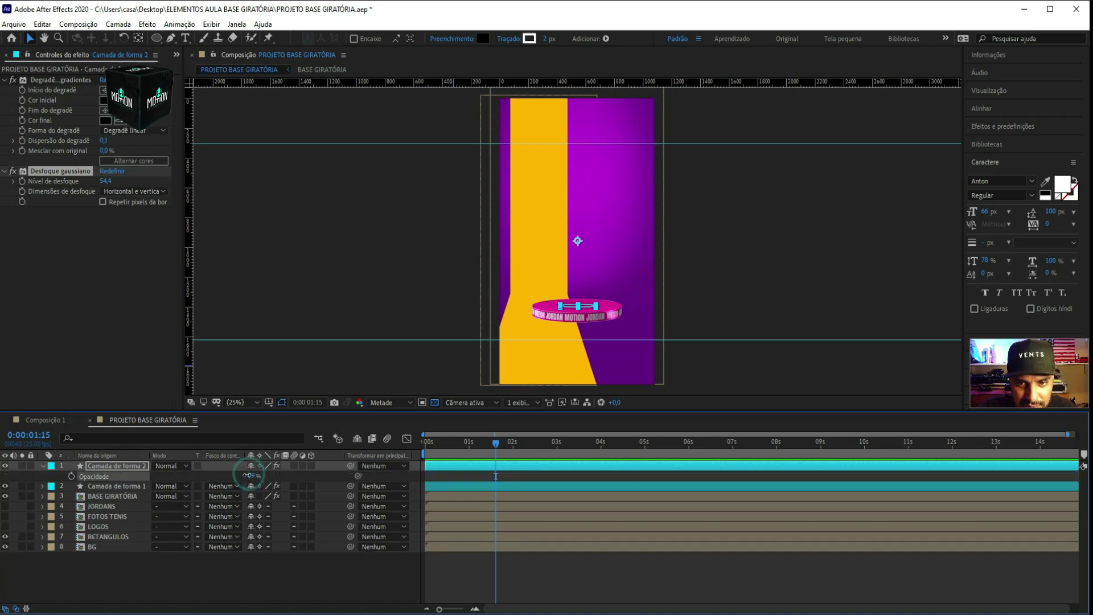
pyautogui.write('73')
pyautogui.press('Return')
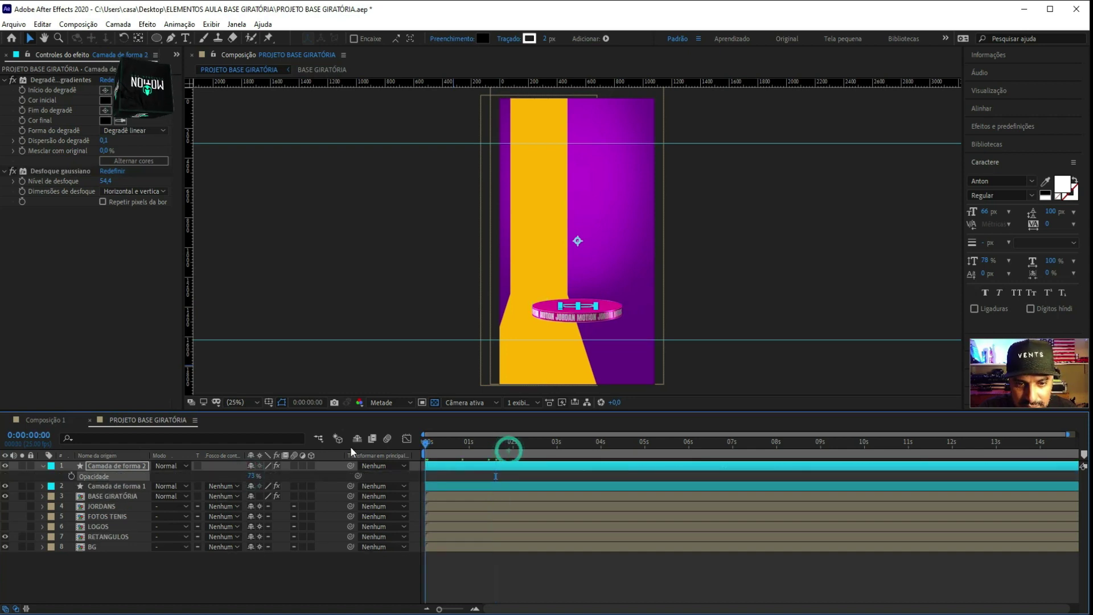
pyautogui.press('space')
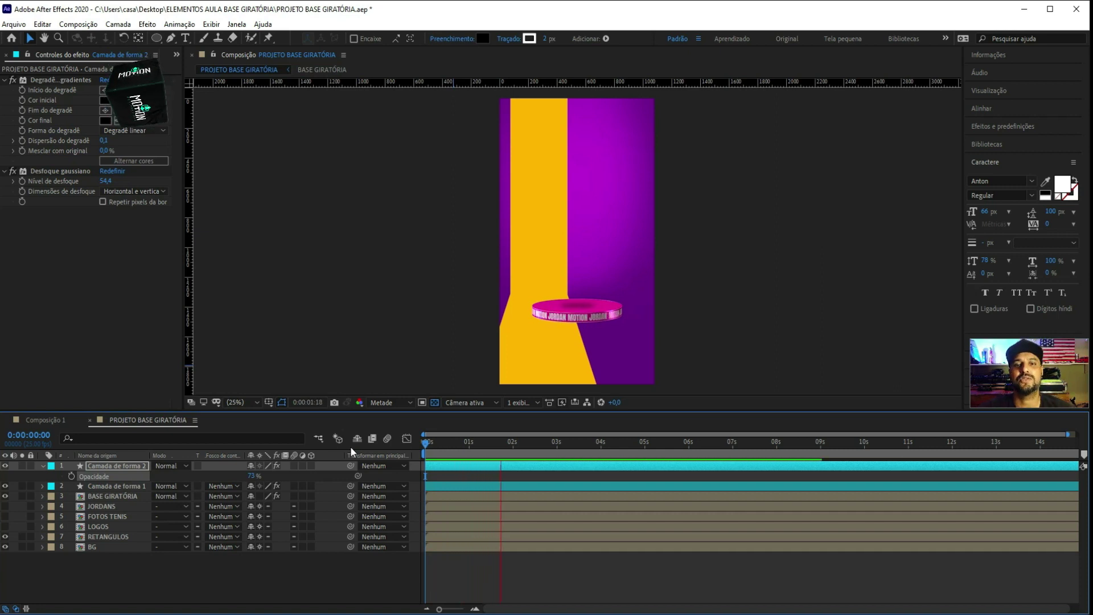
pyautogui.press('space')
pyautogui.moveTo(250, 477); pyautogui.dragTo(241, 480)
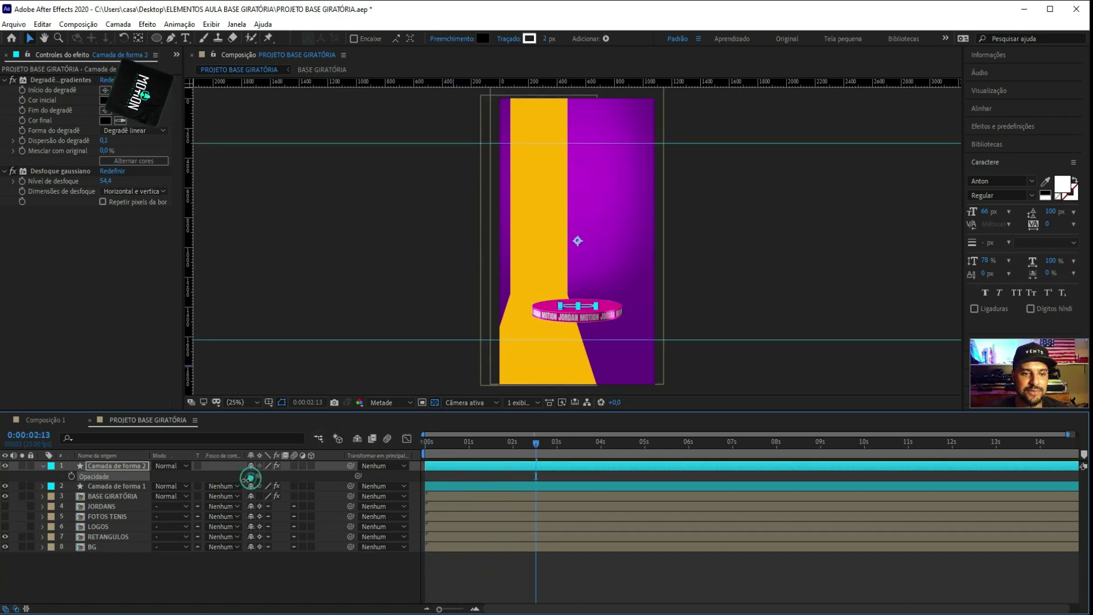
pyautogui.press('space')
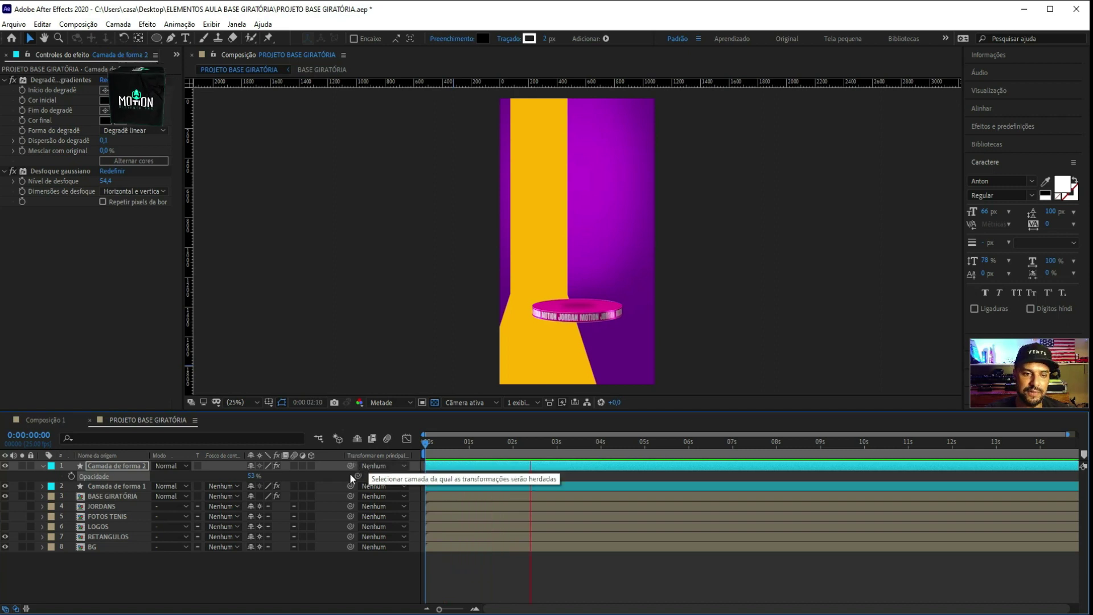
pyautogui.press('space')
pyautogui.moveTo(253, 476); pyautogui.dragTo(259, 484)
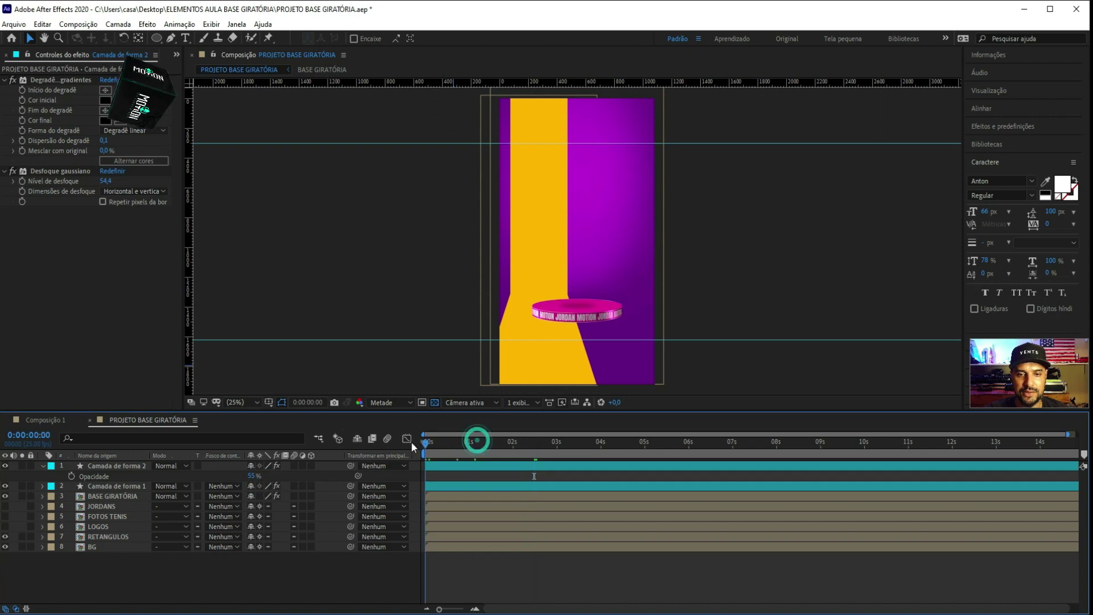
# Preview from the start, collapse the Opacidade row, and save the project
pyautogui.press('Home')
pyautogui.press('space')
pyautogui.press('space')
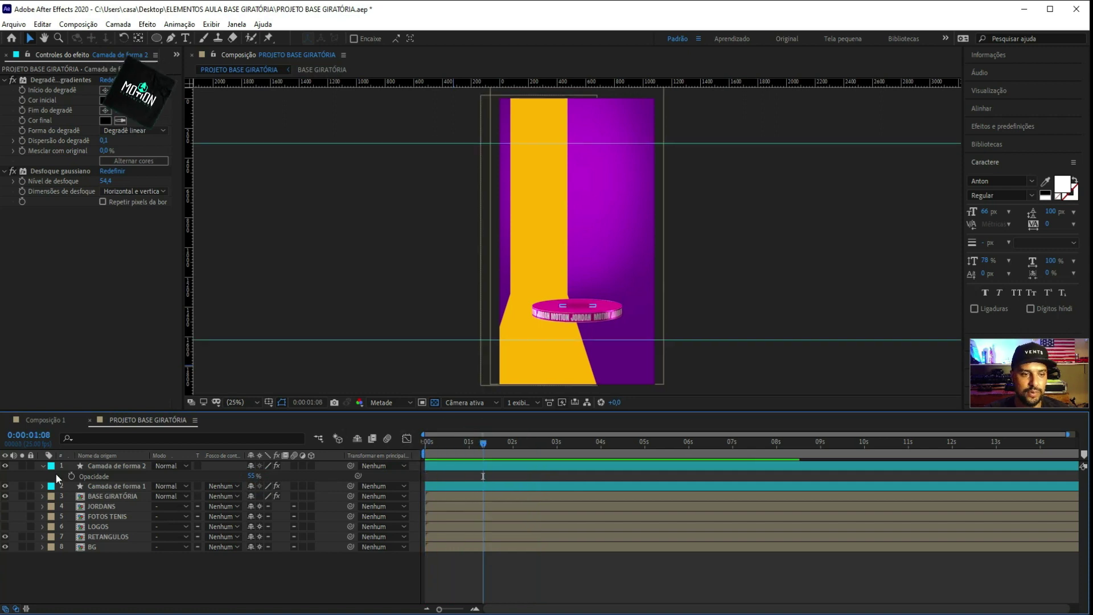
pyautogui.click(43, 466)
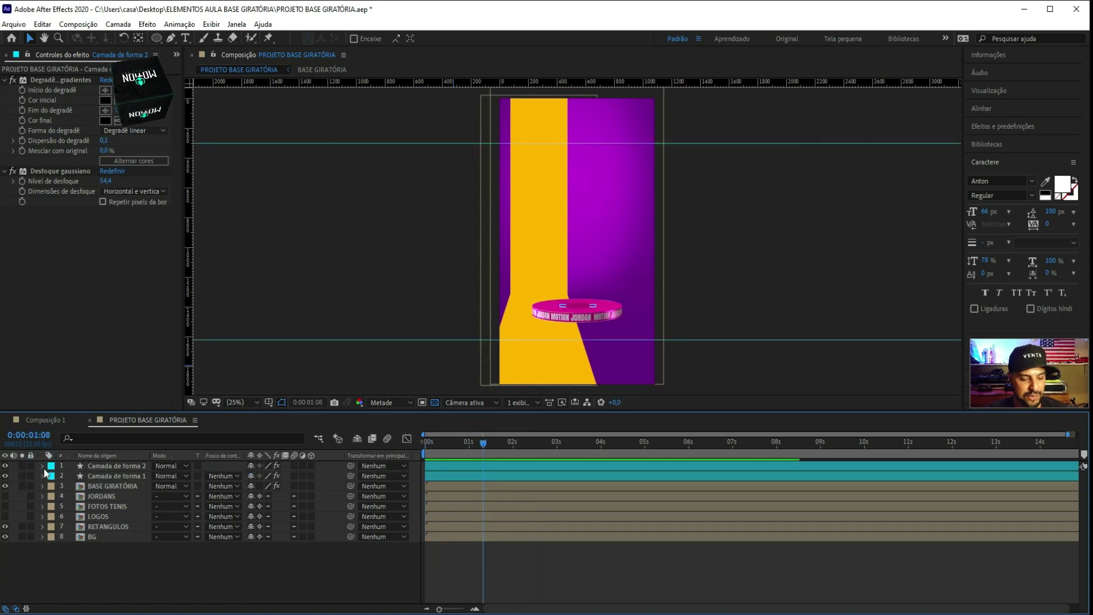
pyautogui.hotkey('ctrl', 's')
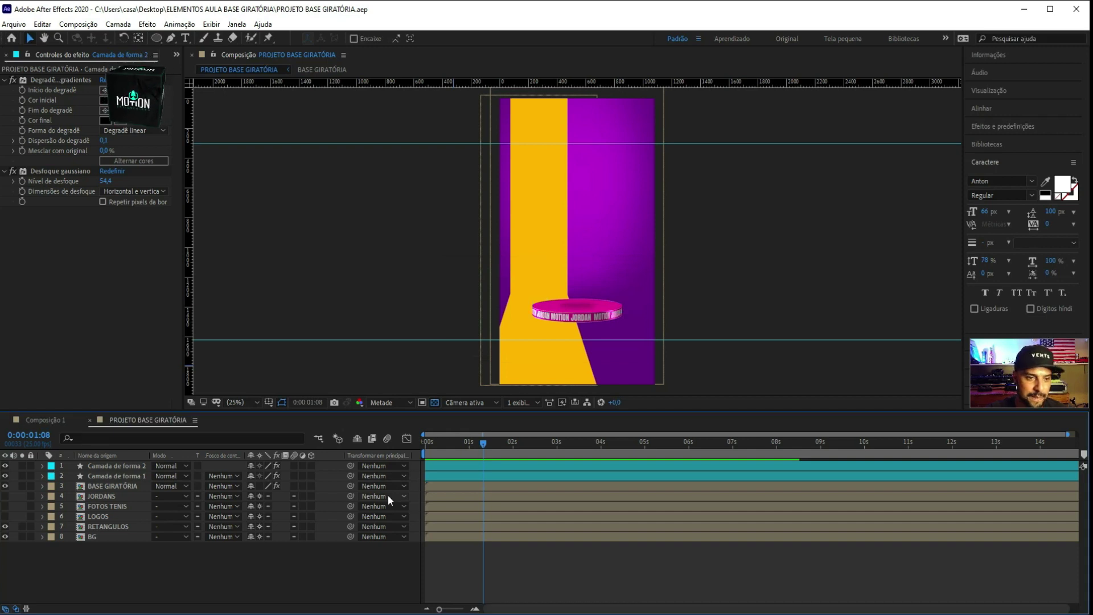
# Precompose BASE GIRATÓRIA, Camada de forma 1 and Camada de forma 2 into 'BASE GIRATORIA FINAL'
pyautogui.click(112, 487)
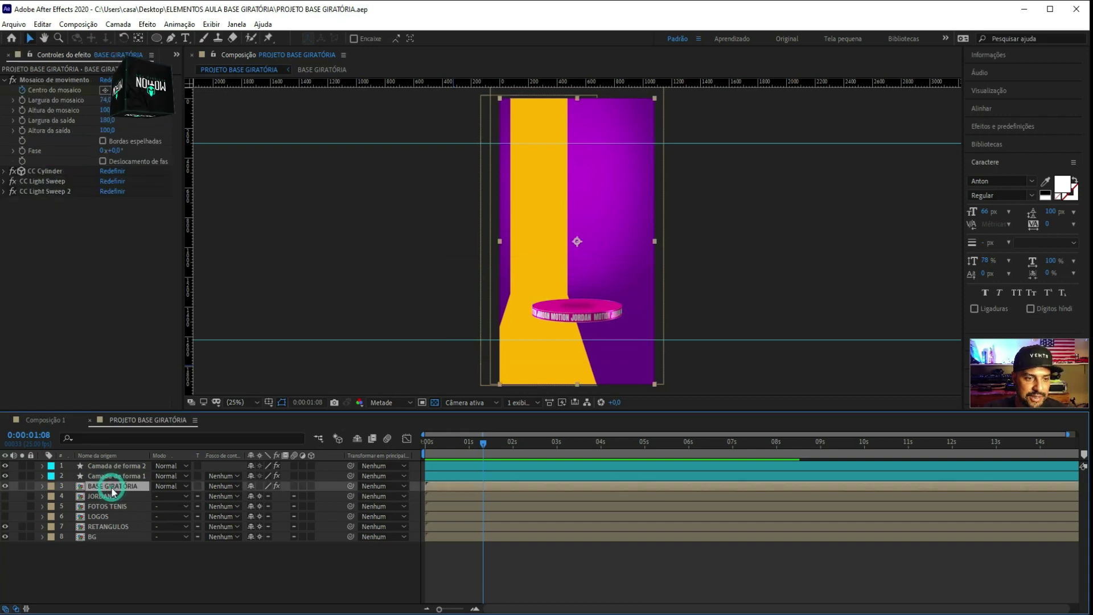
pyautogui.keyDown('ctrl'); pyautogui.click(125, 474); pyautogui.keyUp('ctrl')
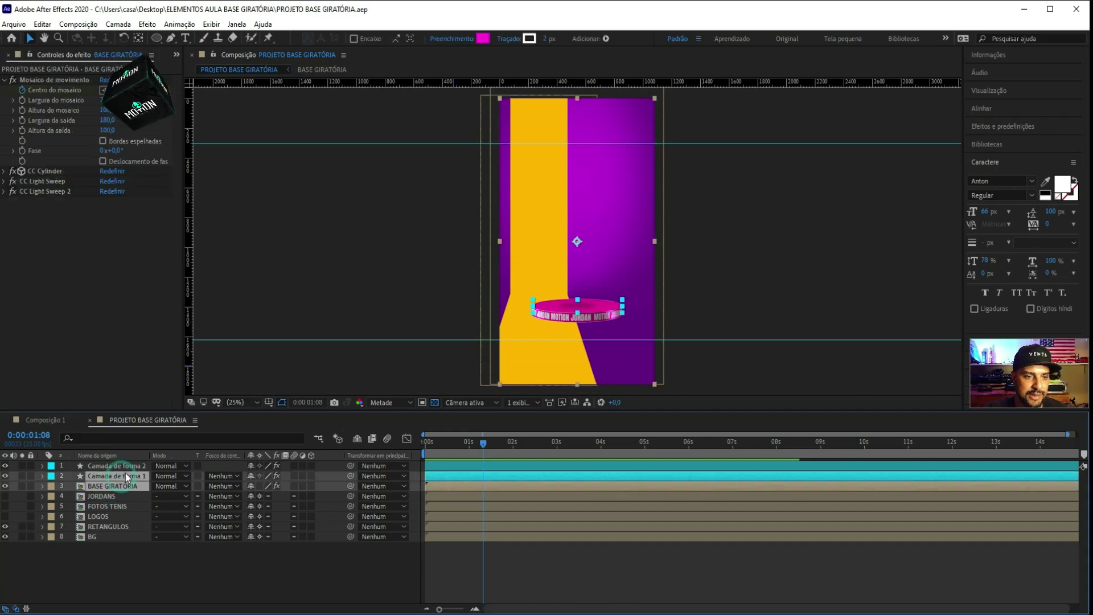
pyautogui.keyDown('ctrl'); pyautogui.click(125, 464); pyautogui.keyUp('ctrl')
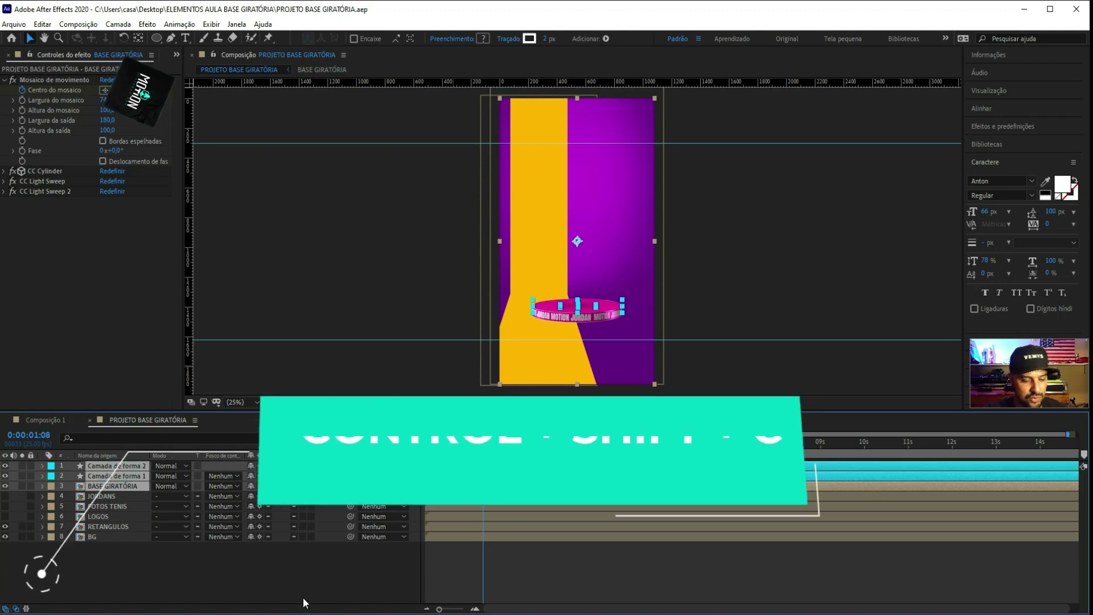
pyautogui.hotkey('ctrl', 'shift', 'c')
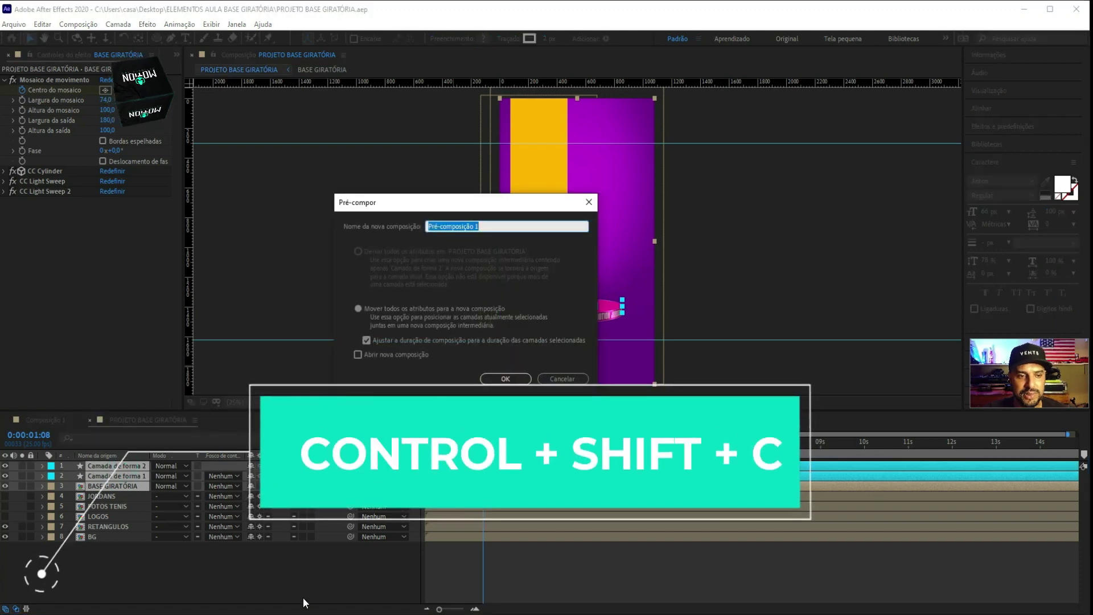
pyautogui.write('bas')
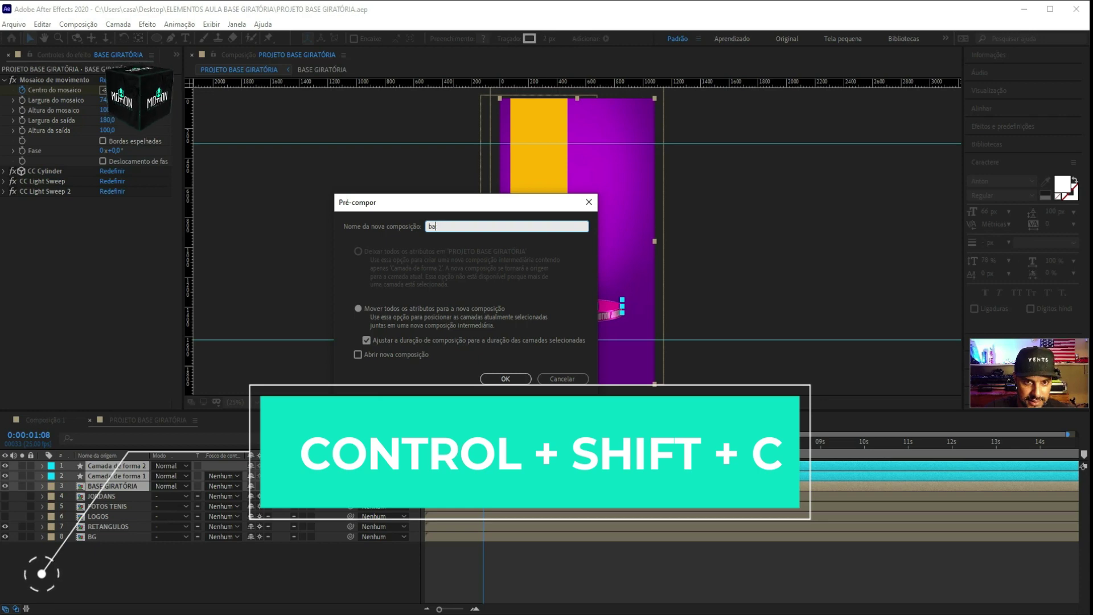
pyautogui.press('BackSpace')
pyautogui.press('BackSpace')
pyautogui.write('BASE GIRATORIA FINAL')
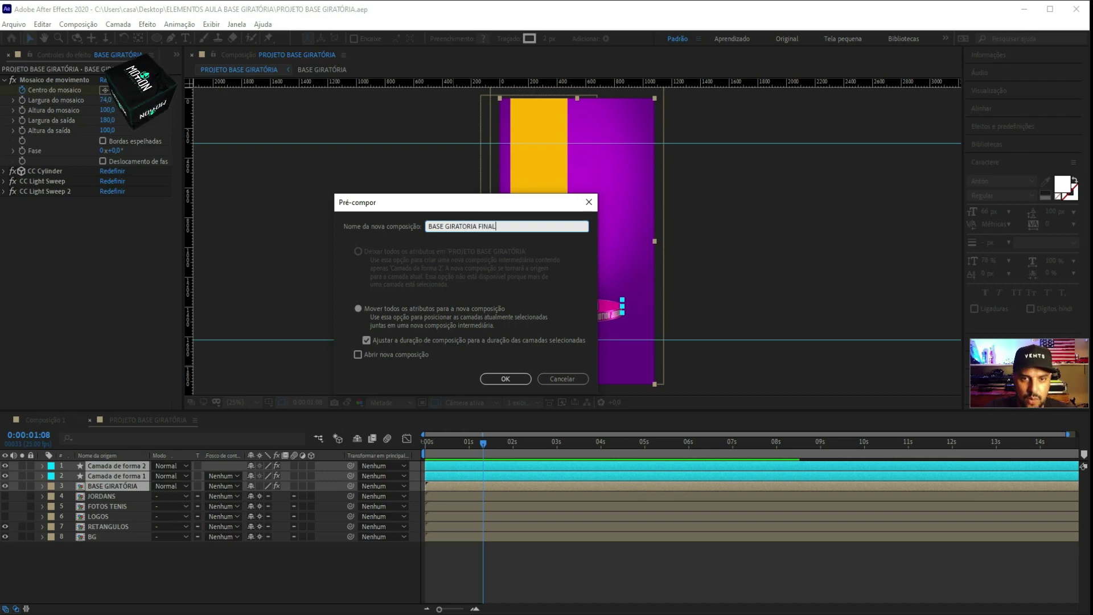
pyautogui.press('Return')
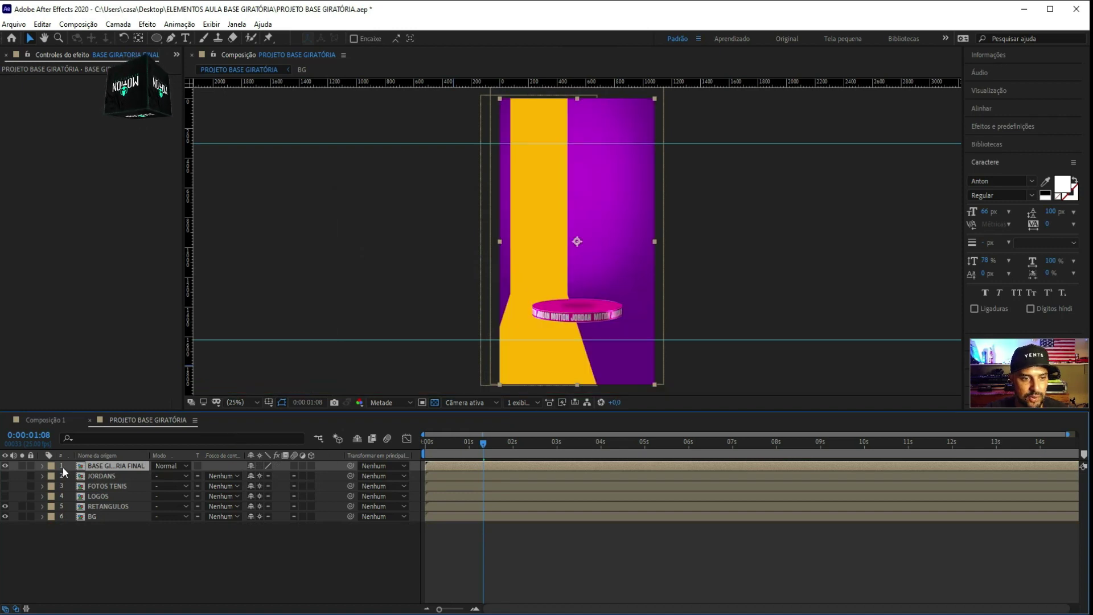
# Try rescaling the platform precomp, undo back to 100%, and preview
pyautogui.click(6, 465)
pyautogui.click(6, 466)
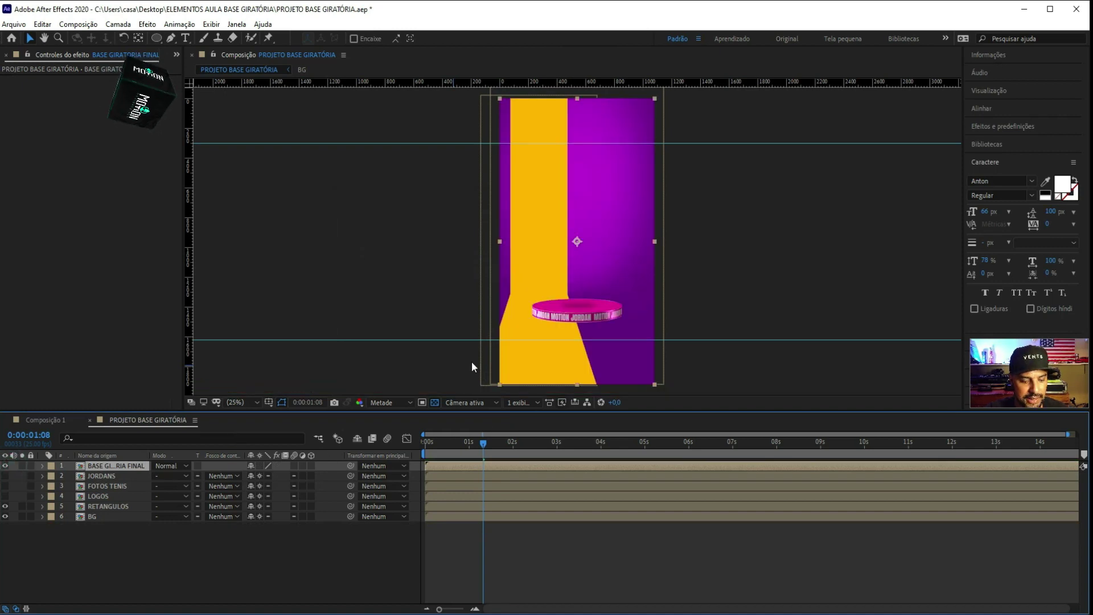
pyautogui.press('s')
pyautogui.moveTo(289, 476); pyautogui.dragTo(248, 475)
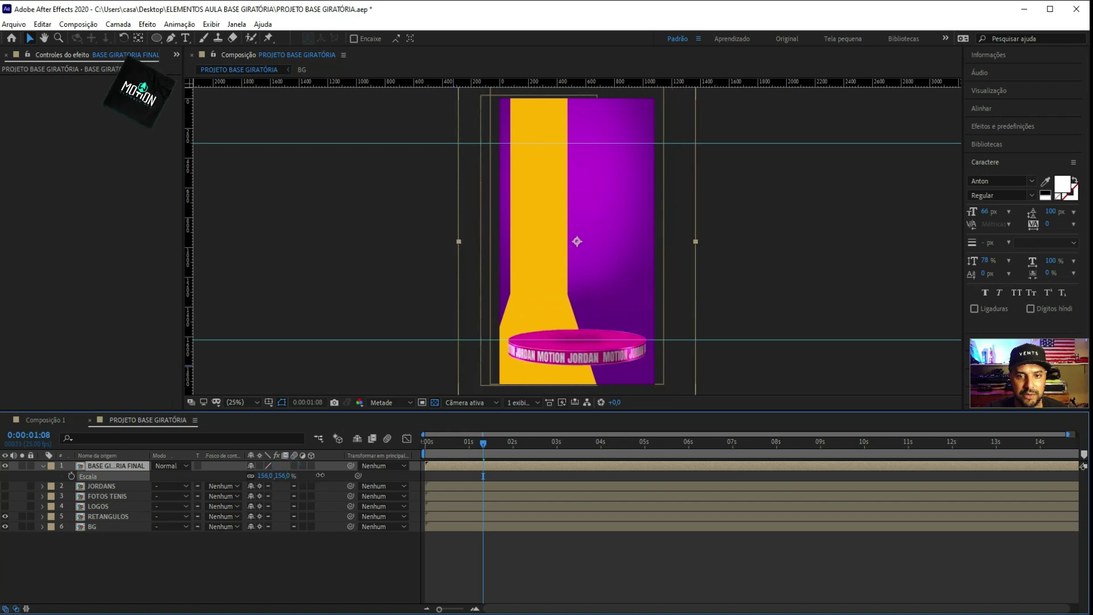
pyautogui.hotkey('ctrl', 'z')
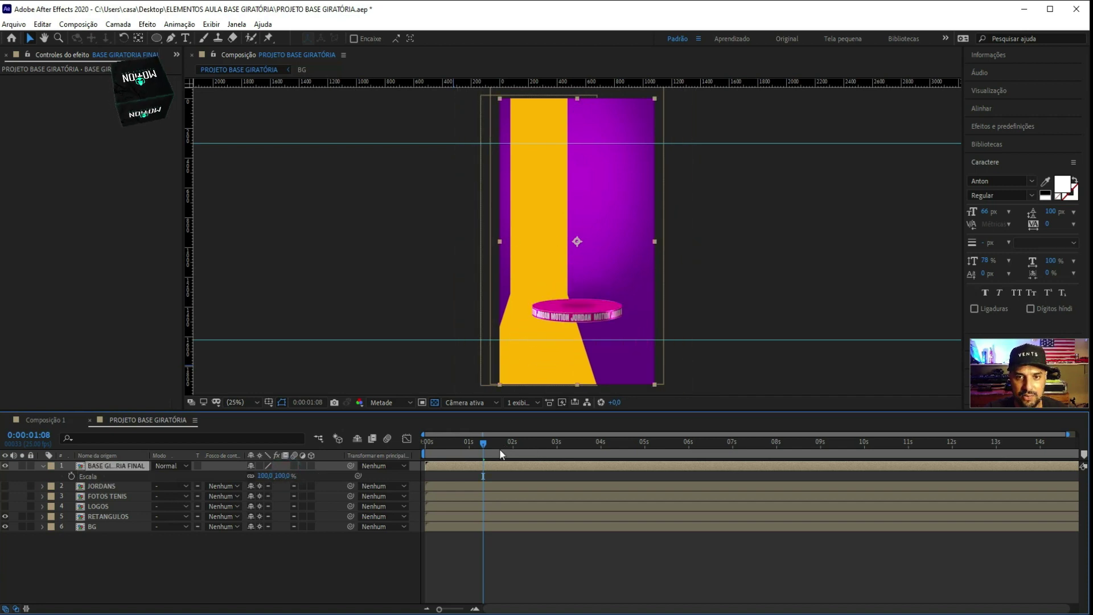
pyautogui.press('space')
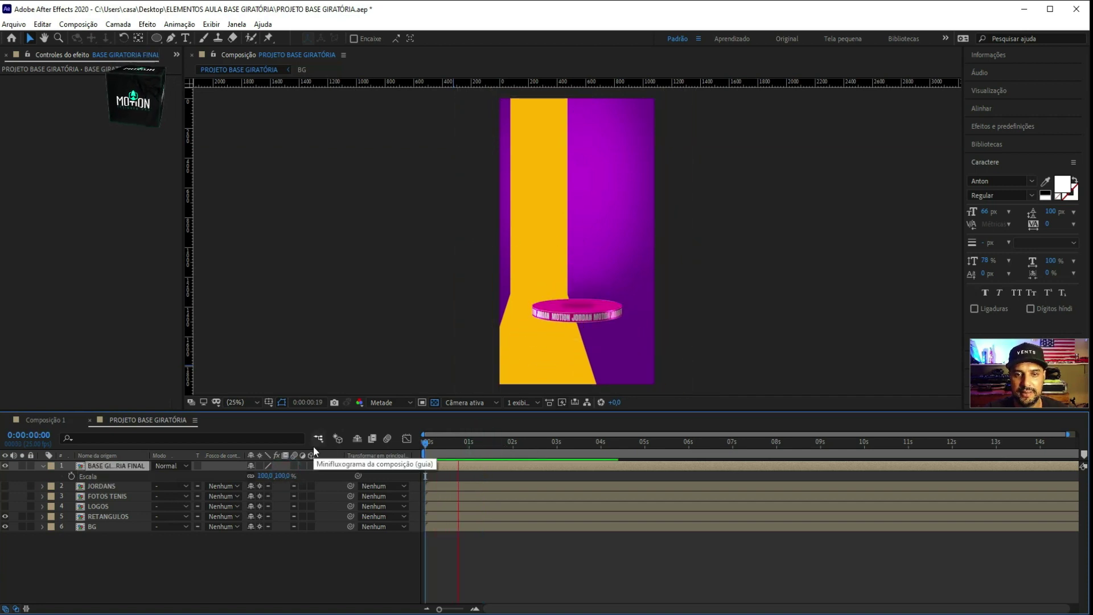
pyautogui.press('space')
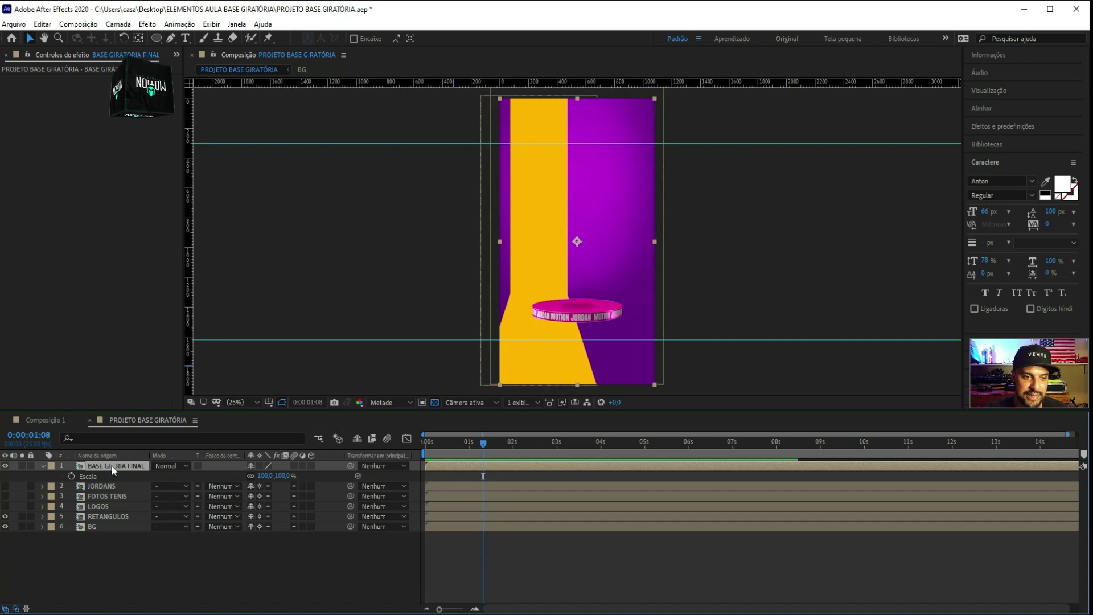
# Inspect the BASE GIRATORIA FINAL precomp, then close it and the empty Composição 1
pyautogui.doubleClick(111, 464)
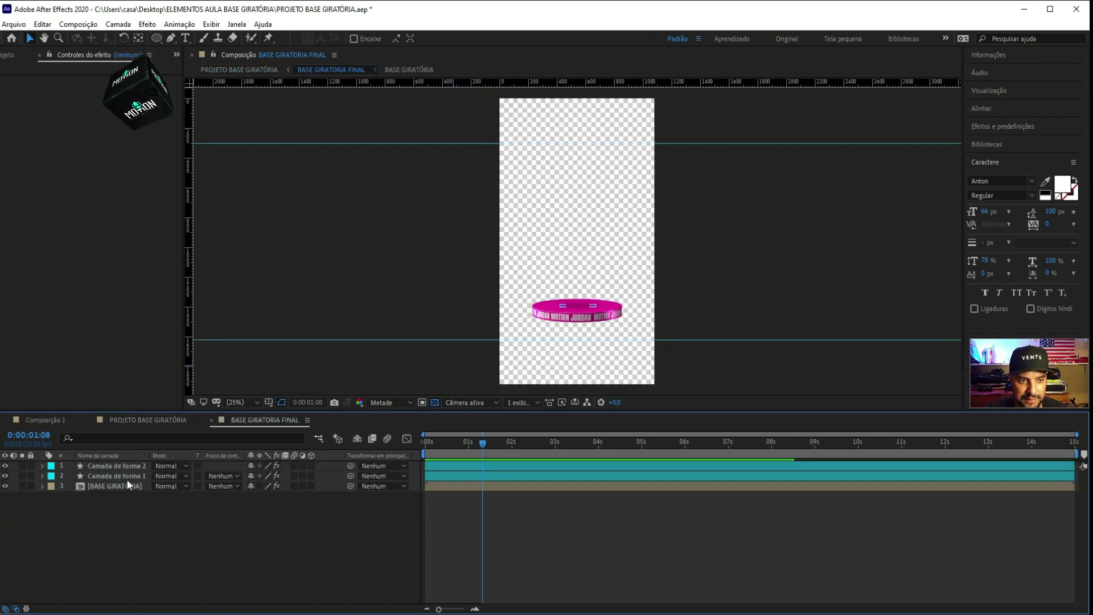
pyautogui.click(211, 419)
pyautogui.click(55, 421)
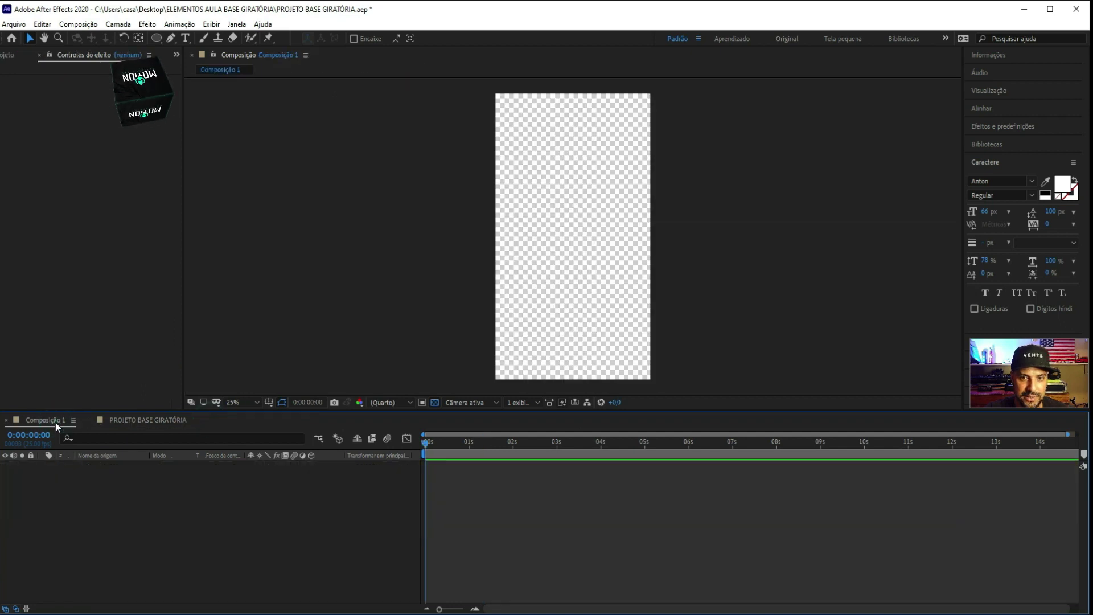
pyautogui.click(129, 421)
pyautogui.click(50, 421)
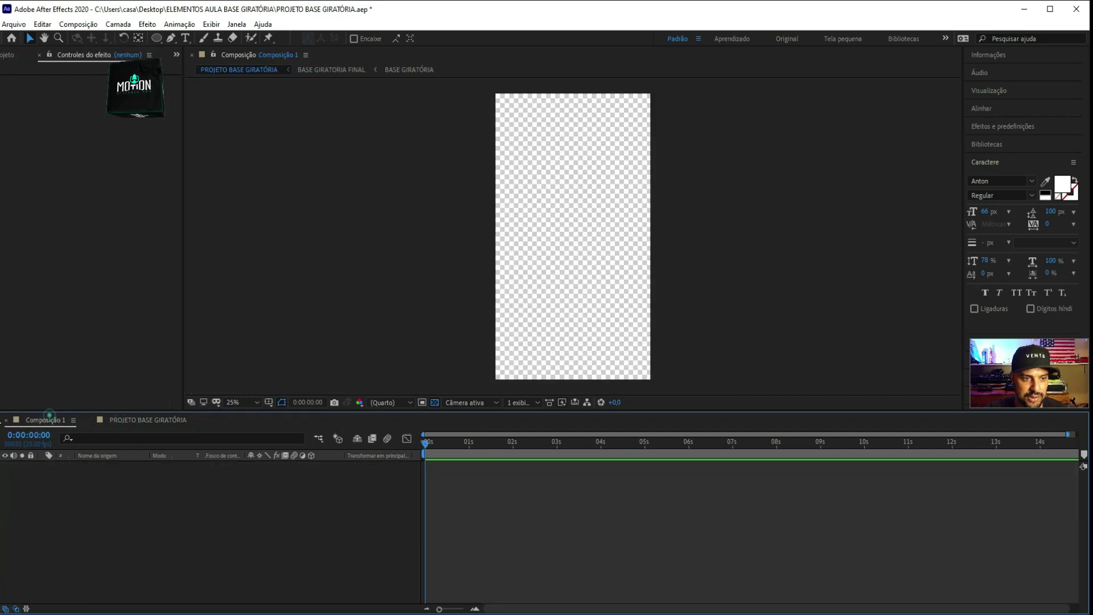
pyautogui.click(6, 420)
# Scale the platform layer to 130%, nudge it slightly upward, and preview
pyautogui.click(500, 446)
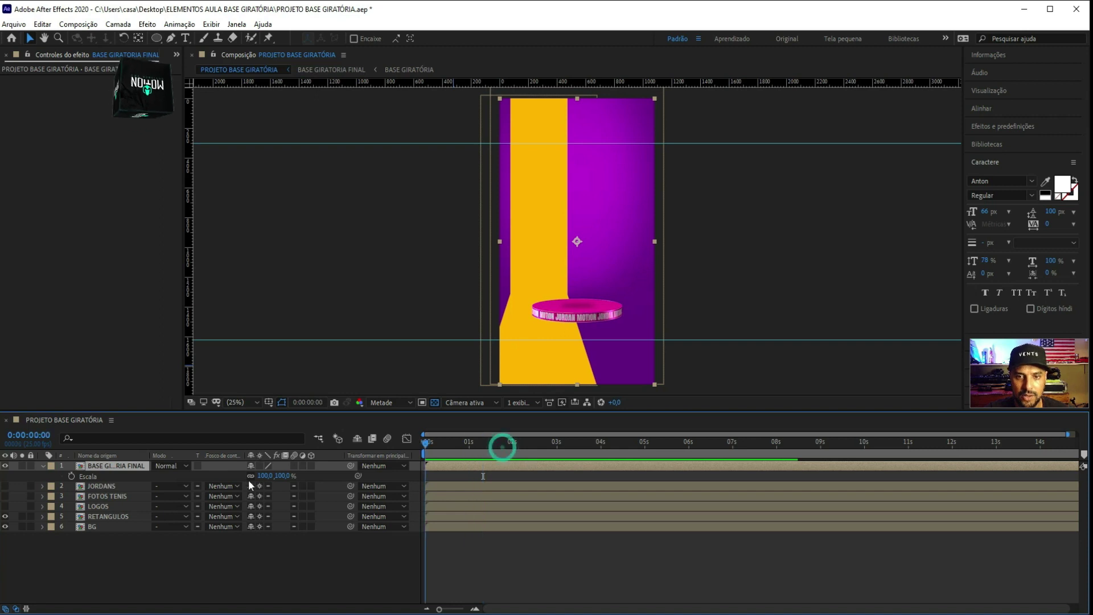
pyautogui.press('space')
pyautogui.press('space')
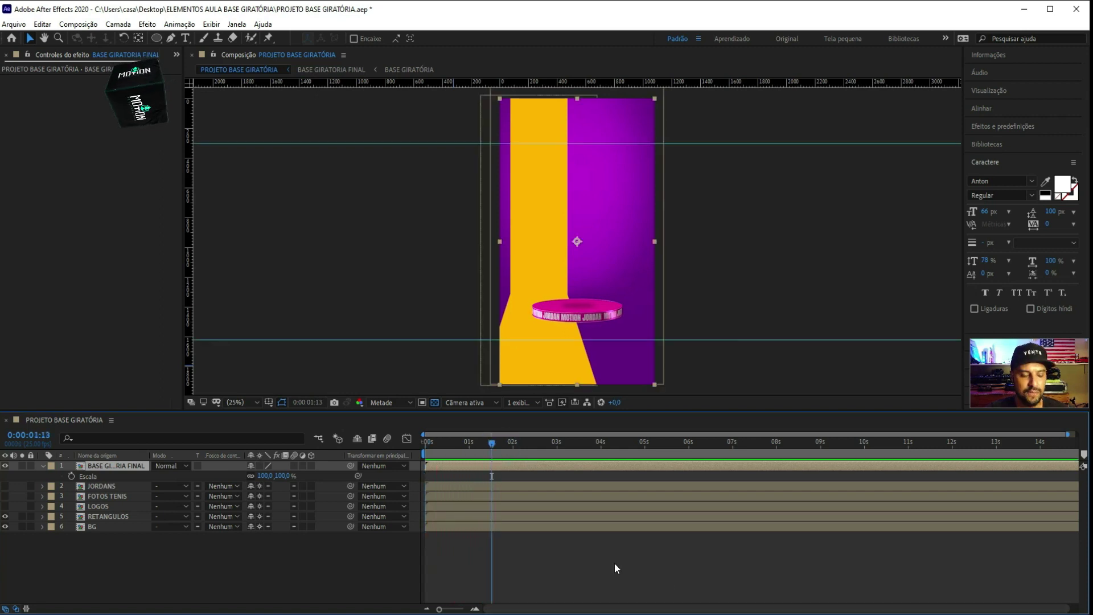
pyautogui.moveTo(287, 480); pyautogui.dragTo(309, 482)
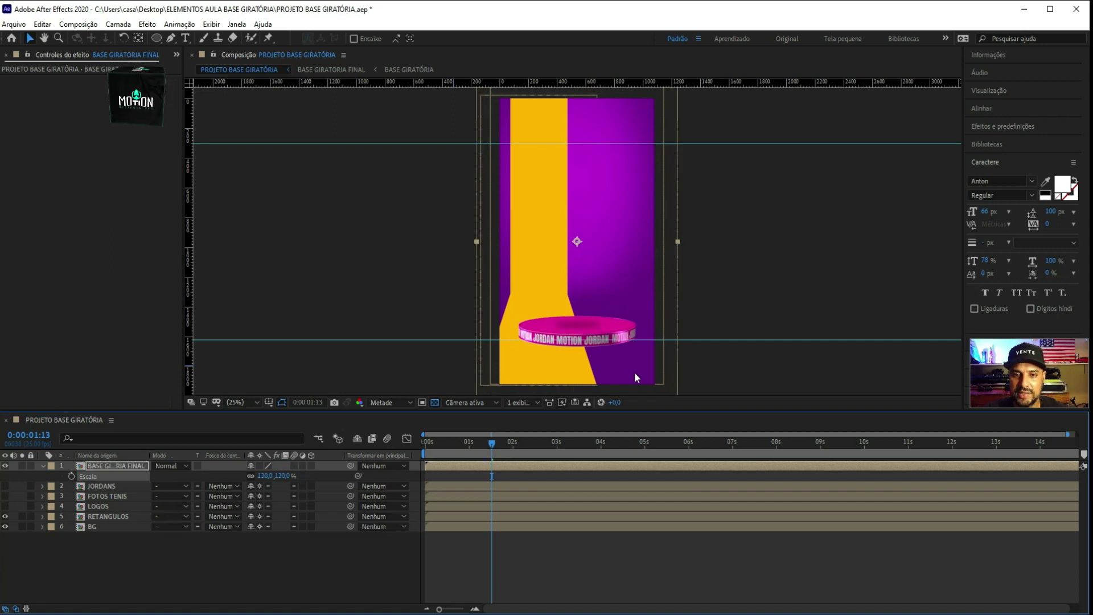
pyautogui.click(575, 373)
pyautogui.press('Up')
pyautogui.press('Up')
pyautogui.press('Up')
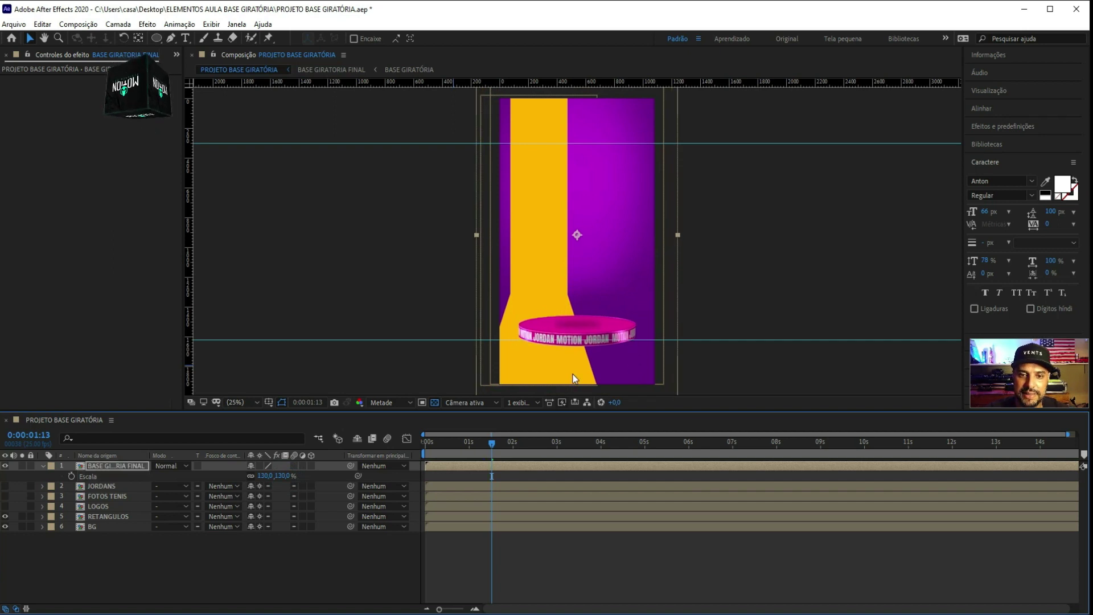
pyautogui.press('Up')
pyautogui.press('Up')
pyautogui.press('Up')
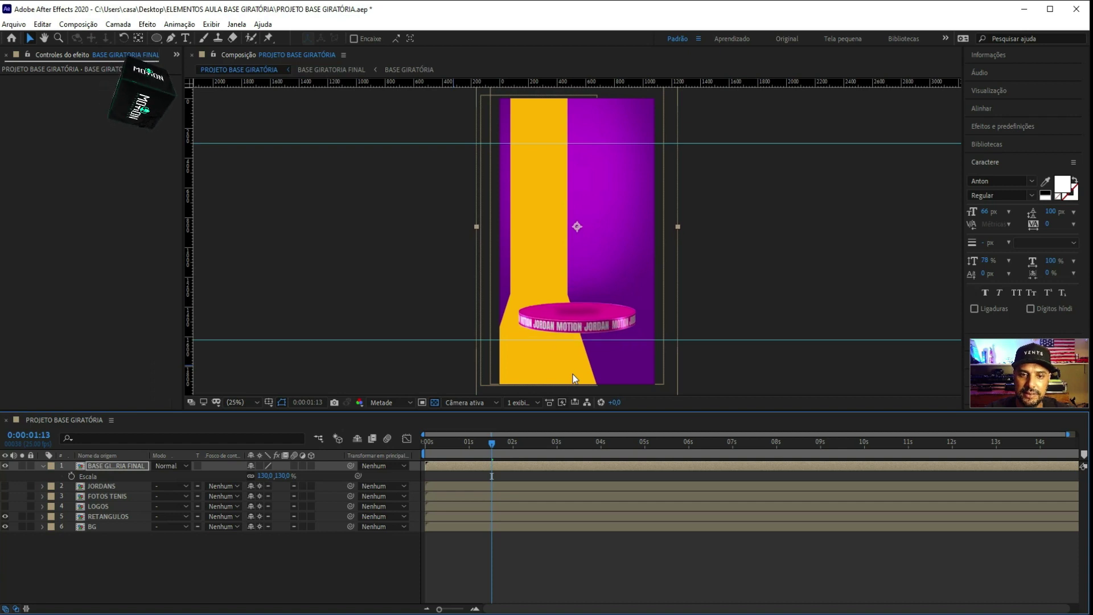
pyautogui.press('Up')
pyautogui.press('Up')
pyautogui.press('space')
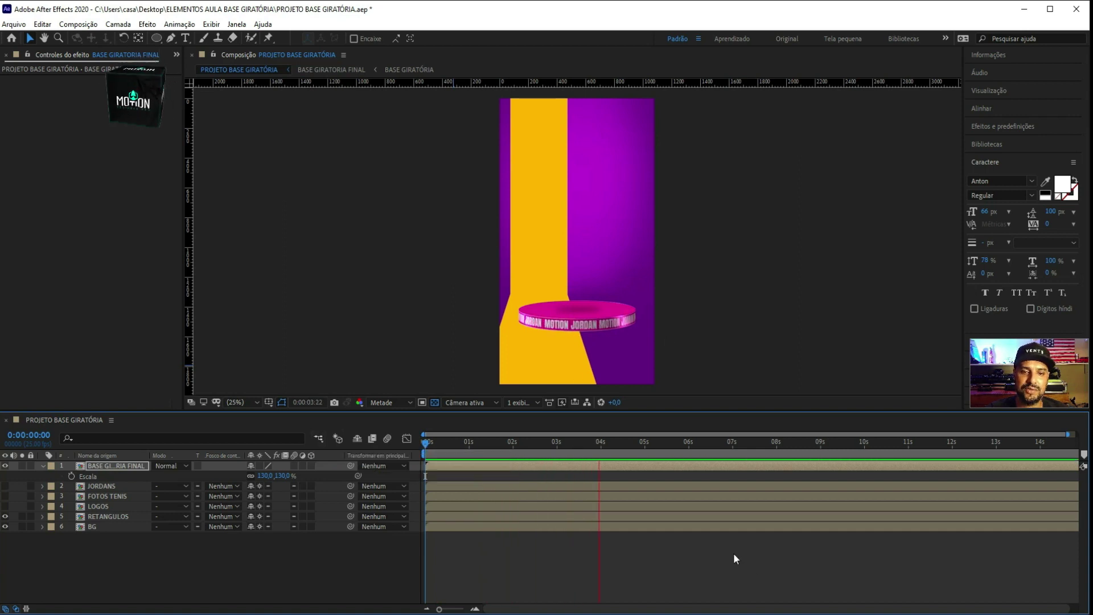
# Inside BASE GIRATORIA FINAL, duplicate the Camada de forma 2 ellipse as Camada de forma 3
pyautogui.doubleClick(113, 465)
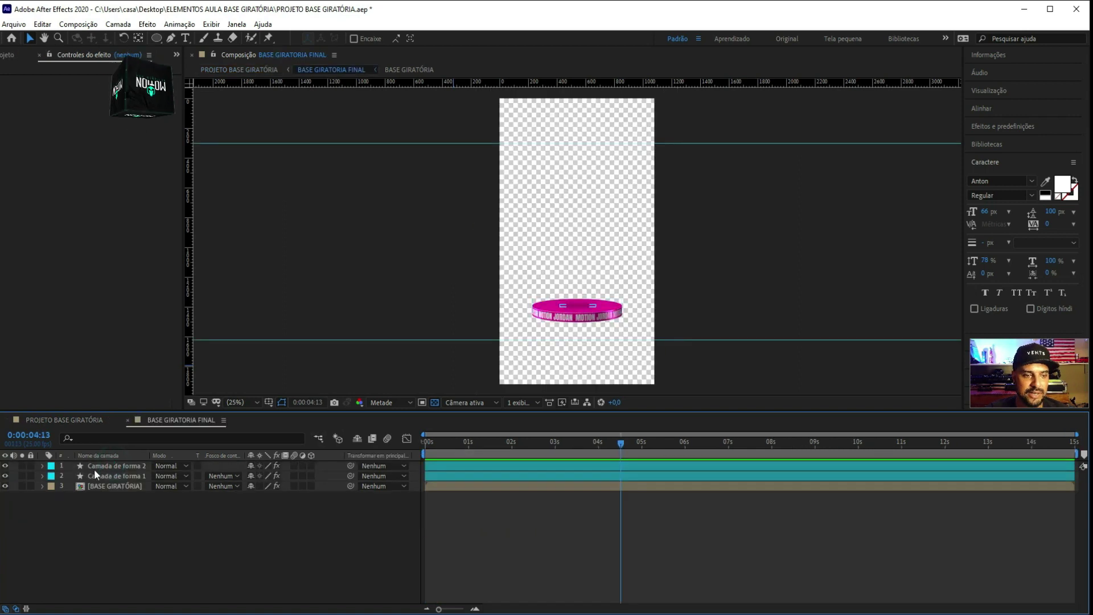
pyautogui.scroll(4, 561, 326)
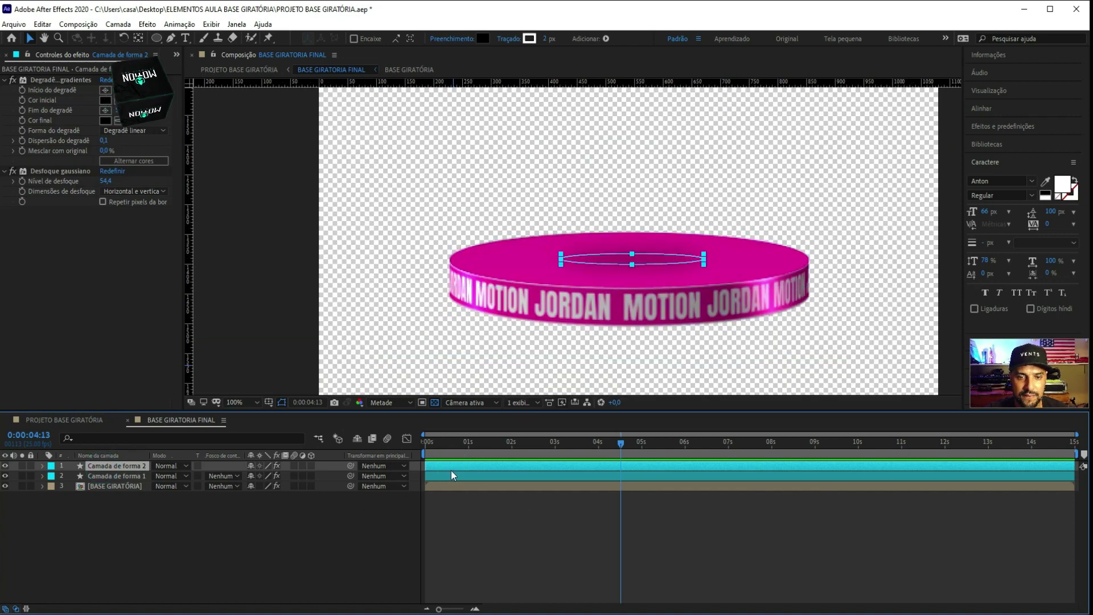
pyautogui.hotkey('ctrl', 'd')
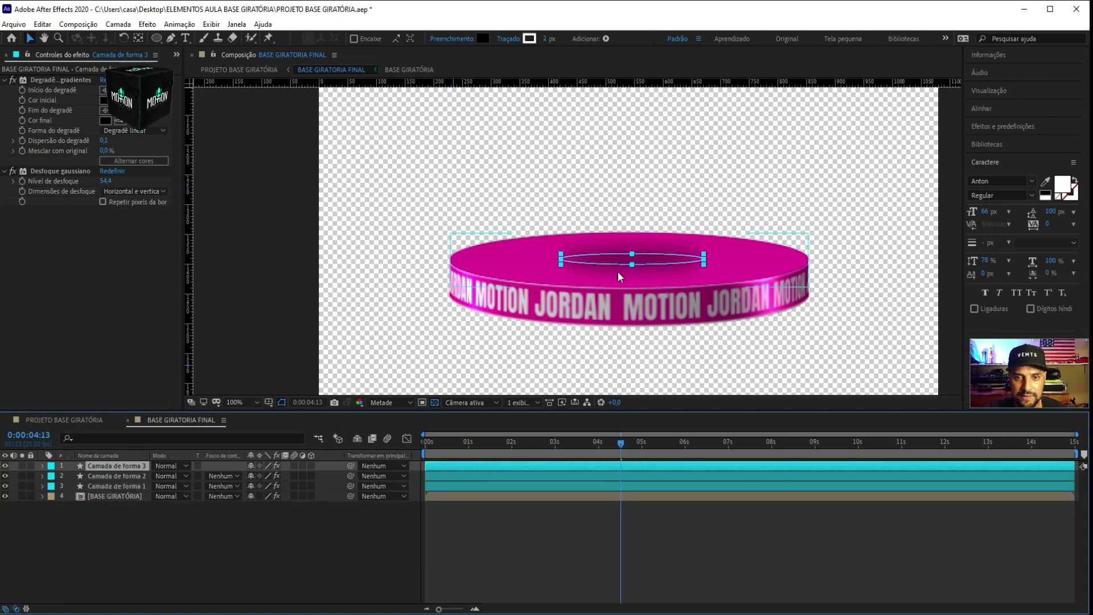
pyautogui.moveTo(112, 476); pyautogui.dragTo(111, 489)
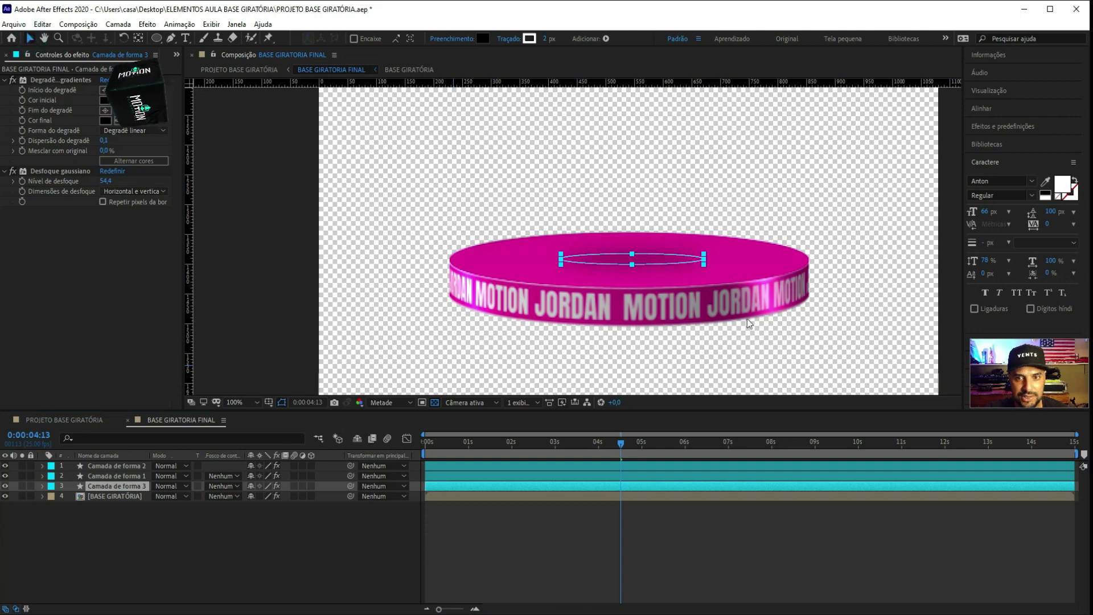
# Move the copied ellipse down to the base of the cylinder
pyautogui.press('Down')
pyautogui.press('Down')
pyautogui.press('Down')
pyautogui.press('Down')
pyautogui.press('Down')
pyautogui.press('Down')
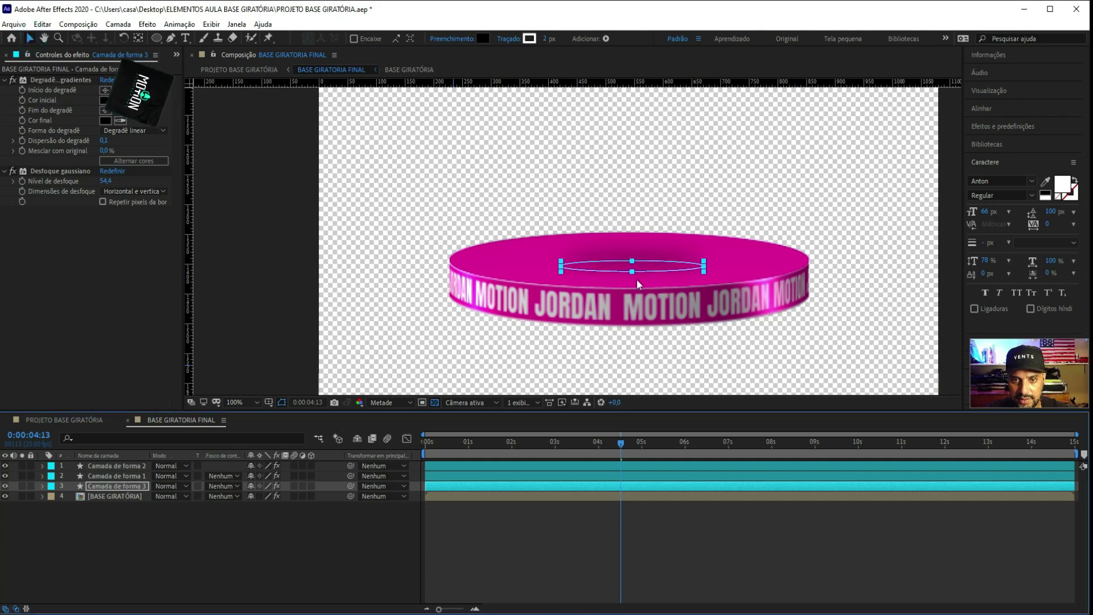
pyautogui.press('Down')
pyautogui.press('Down')
pyautogui.press('Down')
pyautogui.press('Down')
pyautogui.press('Down')
pyautogui.press('Down')
pyautogui.press('Down')
pyautogui.press('Down')
pyautogui.press('Down')
pyautogui.press('Down')
pyautogui.press('Down')
pyautogui.press('Down')
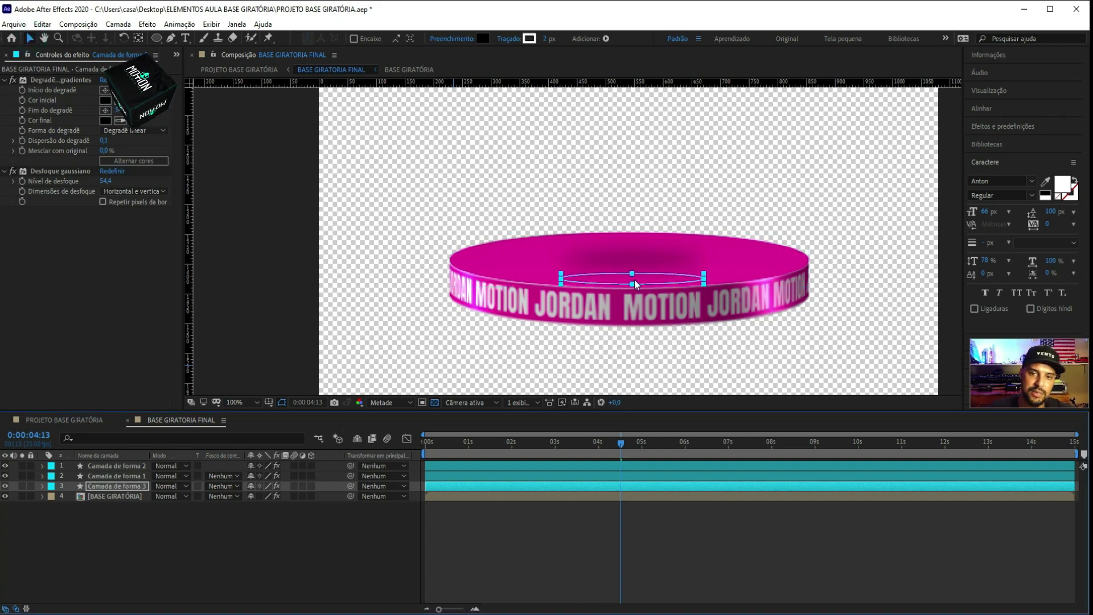
pyautogui.press('Down')
pyautogui.press('Down')
pyautogui.press('Down')
pyautogui.press('Down')
pyautogui.press('Down')
pyautogui.press('Down')
pyautogui.press('Down')
pyautogui.press('Down')
pyautogui.press('Down')
pyautogui.press('Down')
pyautogui.press('Down')
pyautogui.press('Down')
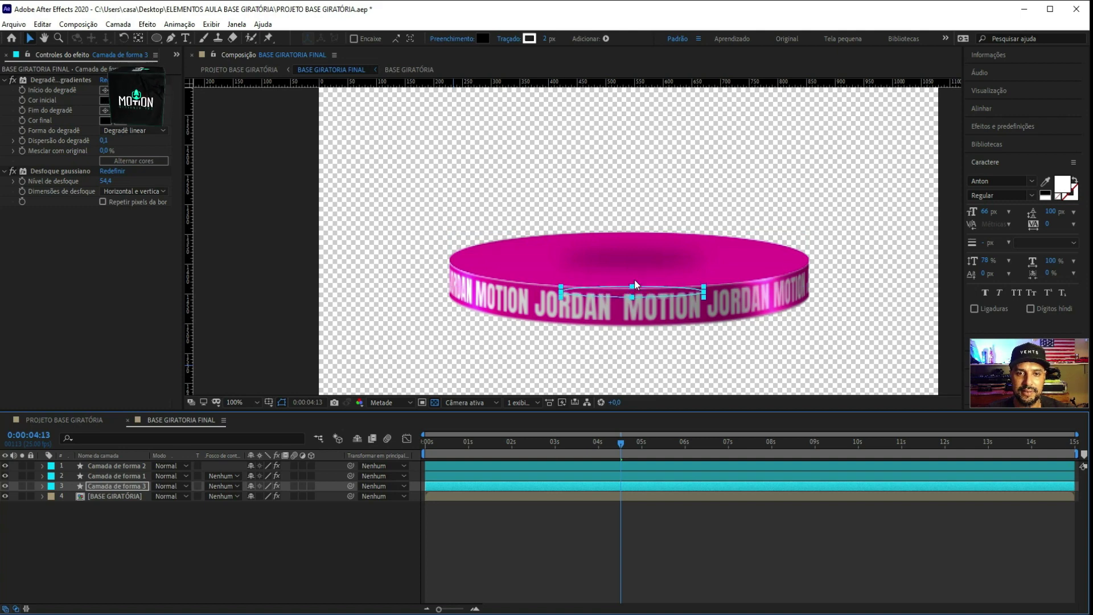
pyautogui.press('Down')
pyautogui.press('Down')
pyautogui.press('Down')
pyautogui.press('Down')
pyautogui.press('Down')
pyautogui.press('Down')
pyautogui.press('Down')
pyautogui.press('Down')
pyautogui.press('Down')
pyautogui.press('Down')
pyautogui.press('Down')
pyautogui.press('Down')
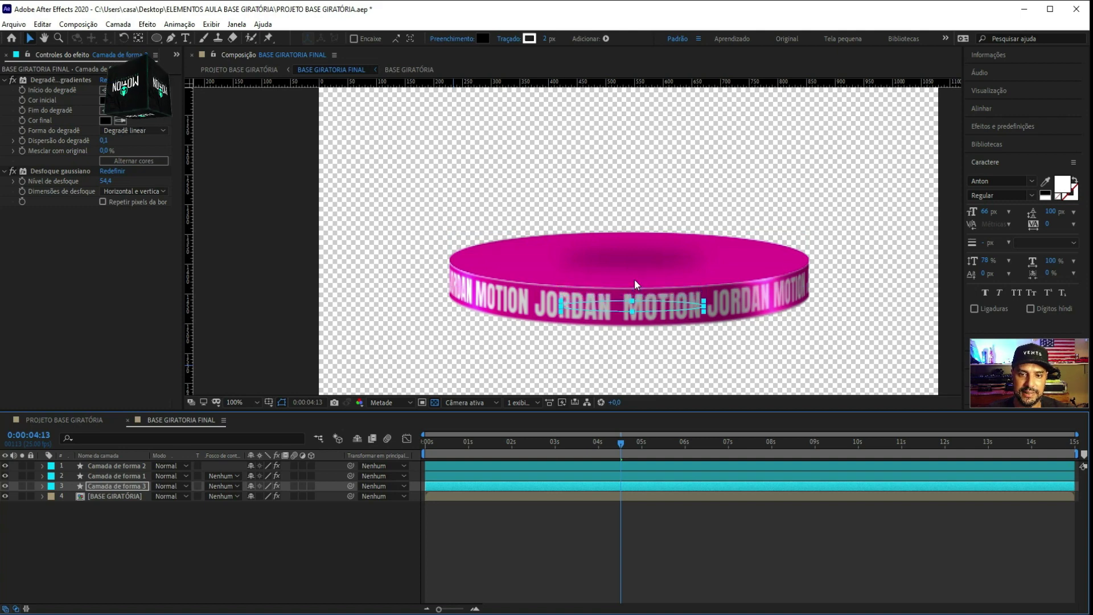
pyautogui.press('Down')
pyautogui.press('Down')
pyautogui.press('Down')
pyautogui.press('Down')
pyautogui.press('Down')
pyautogui.press('Down')
pyautogui.press('Down')
pyautogui.press('Down')
pyautogui.press('Down')
pyautogui.press('Down')
pyautogui.press('Down')
pyautogui.press('Down')
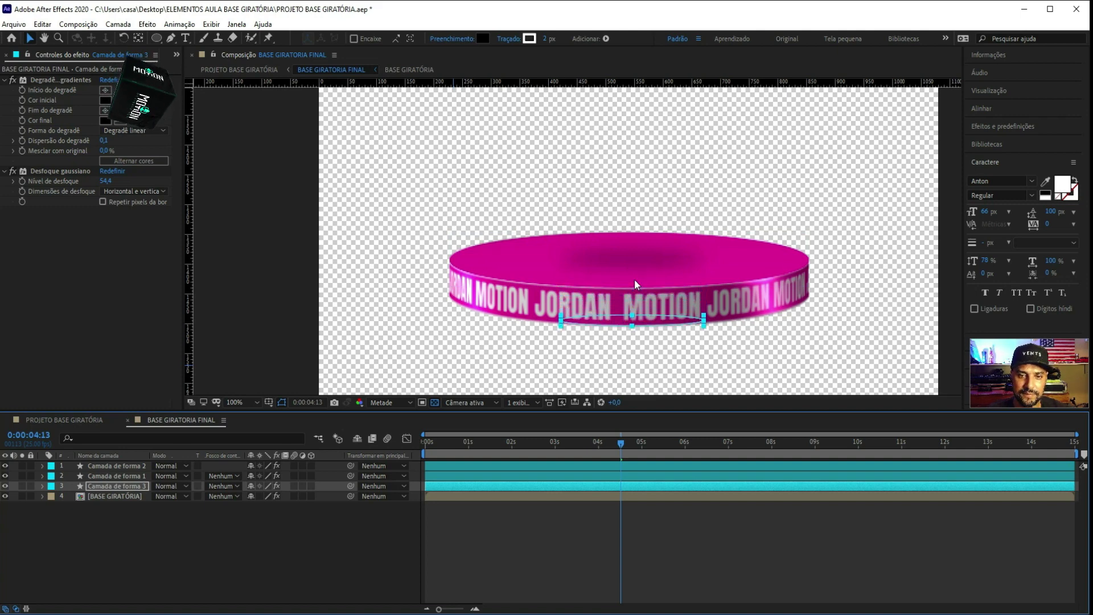
pyautogui.press('Down')
pyautogui.press('Down')
pyautogui.press('Down')
pyautogui.press('Down')
pyautogui.press('Down')
pyautogui.press('Down')
pyautogui.press('Down')
pyautogui.press('Down')
pyautogui.press('Down')
pyautogui.press('Down')
pyautogui.press('Down')
pyautogui.press('Down')
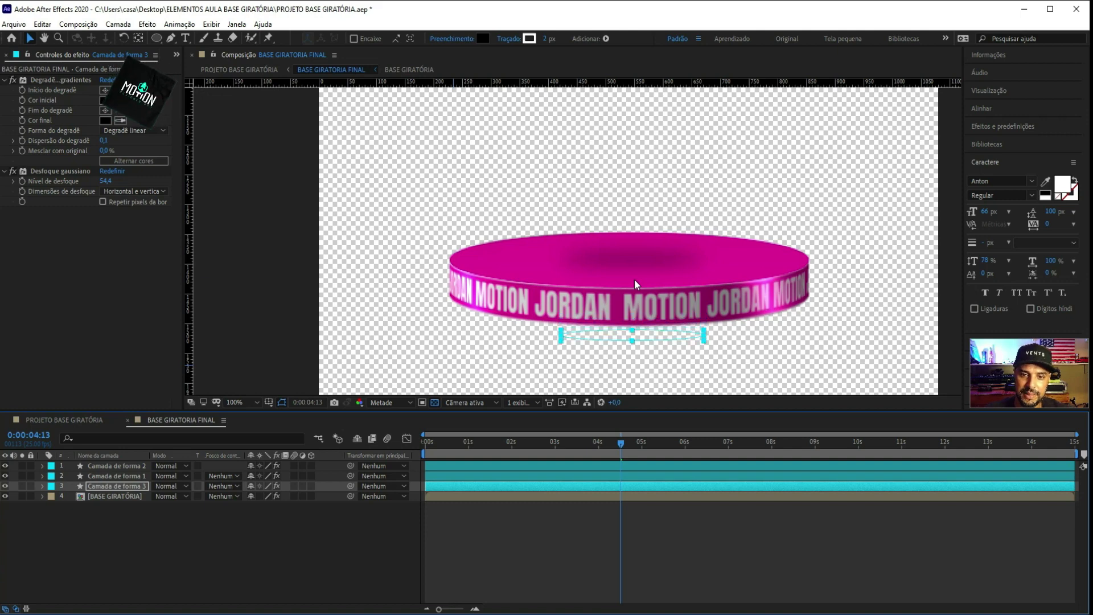
pyautogui.press('Down')
pyautogui.press('Down')
pyautogui.press('Down')
pyautogui.press('Up')
pyautogui.press('Up')
pyautogui.press('Up')
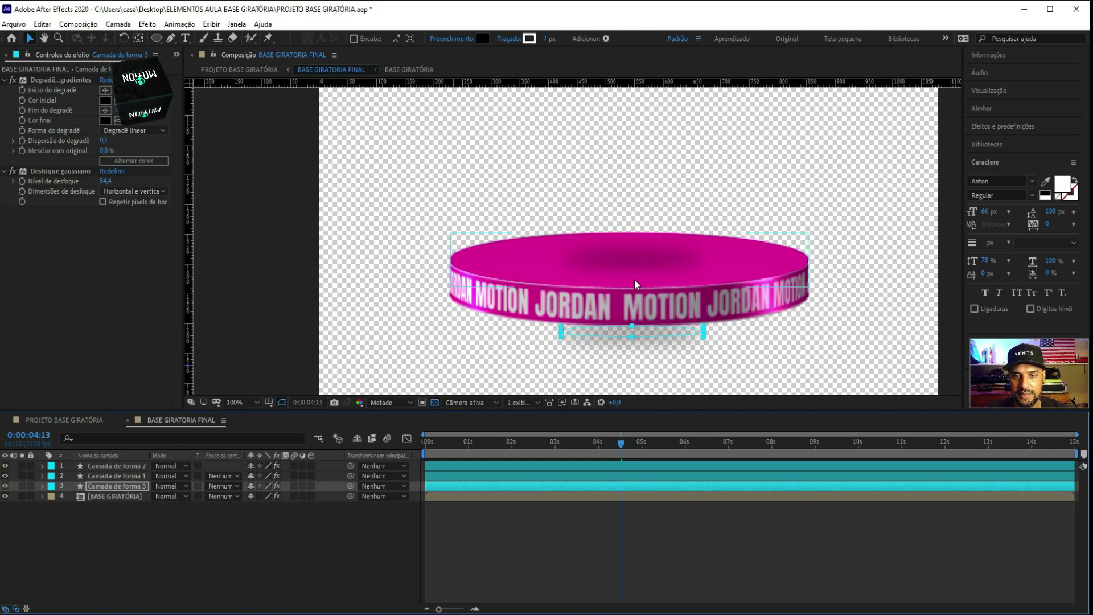
pyautogui.press('Up')
pyautogui.press('Up')
pyautogui.press('Up')
pyautogui.press('Up')
pyautogui.press('Up')
pyautogui.press('Up')
pyautogui.press('Up')
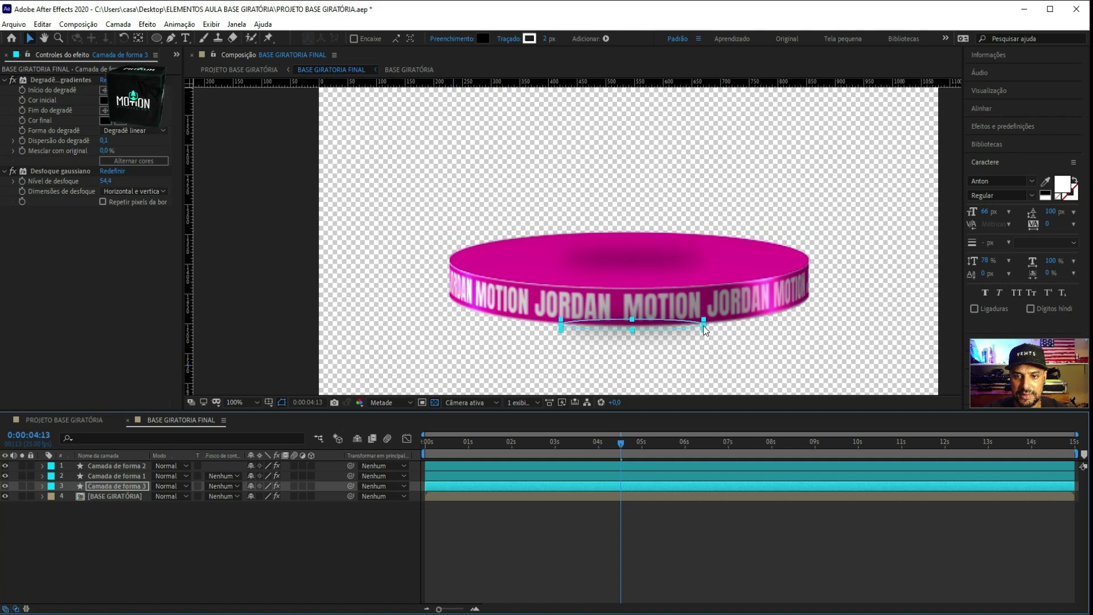
# Widen the shadow to the cylinder's width and move its layer to the bottom of the stack
pyautogui.moveTo(703, 326); pyautogui.dragTo(808, 323)
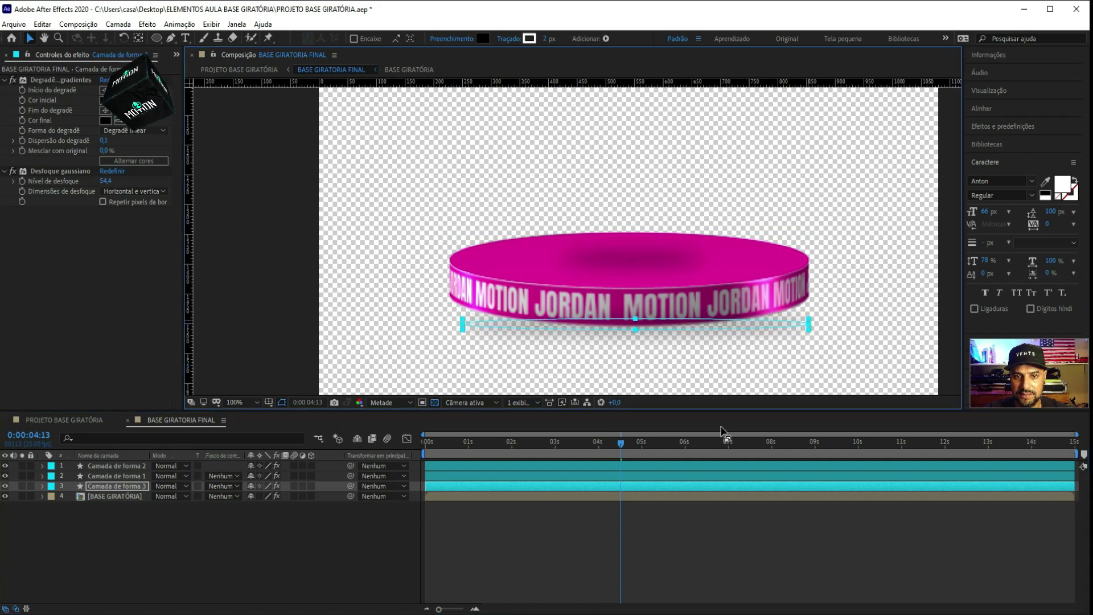
pyautogui.press('Up')
pyautogui.press('Up')
pyautogui.press('Up')
pyautogui.press('Up')
pyautogui.press('Up')
pyautogui.press('Up')
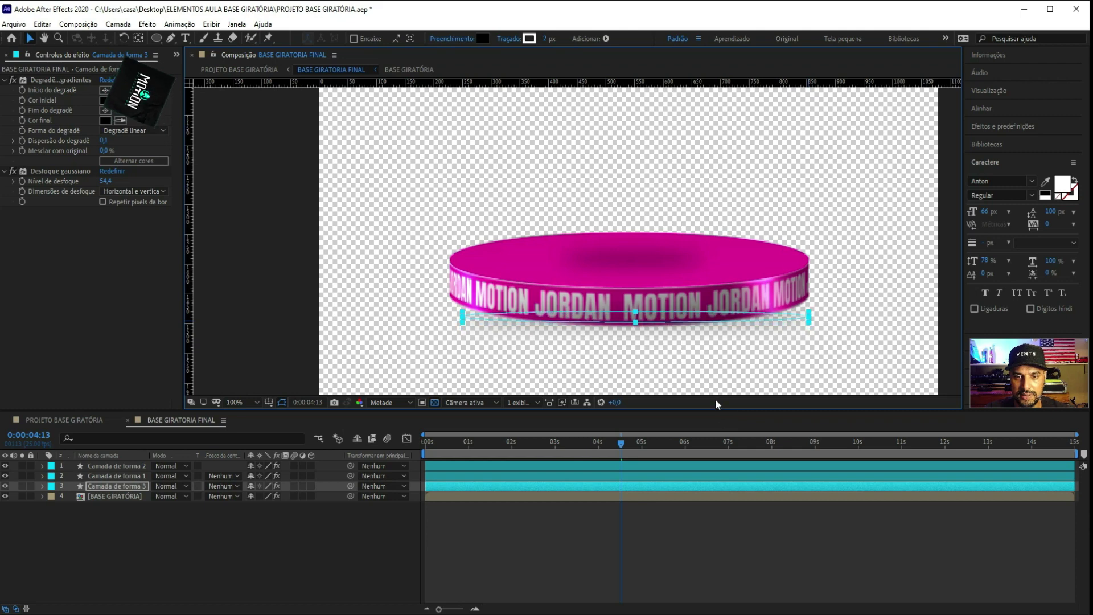
pyautogui.press('Up')
pyautogui.press('Up')
pyautogui.press('Down')
pyautogui.press('Down')
pyautogui.press('Down')
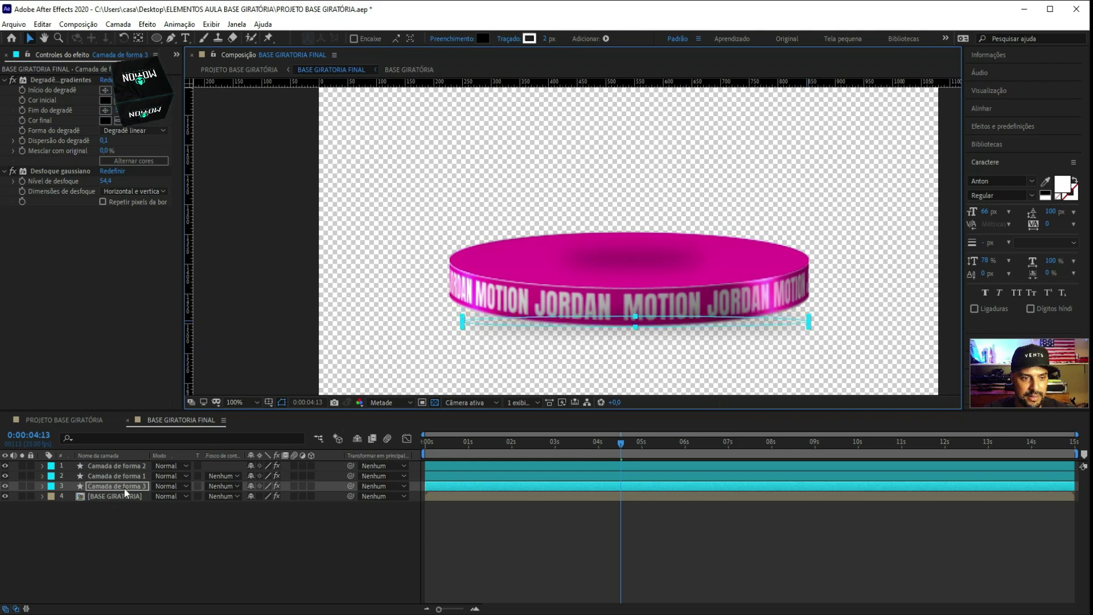
pyautogui.moveTo(121, 486); pyautogui.dragTo(126, 506)
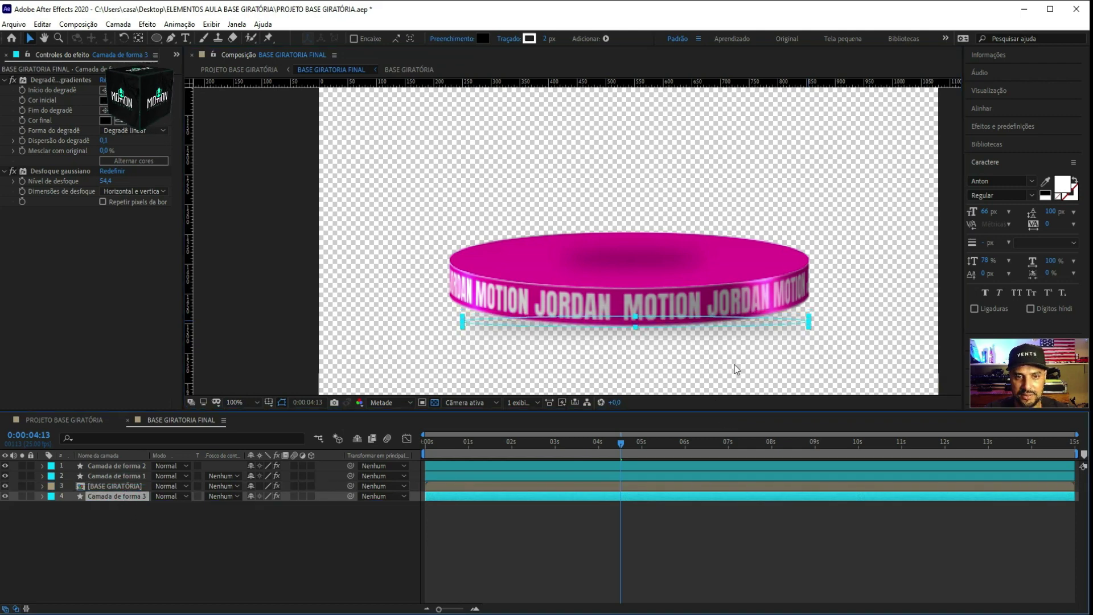
pyautogui.press('Down')
pyautogui.press('Down')
pyautogui.press('Down')
pyautogui.press('Down')
pyautogui.press('Down')
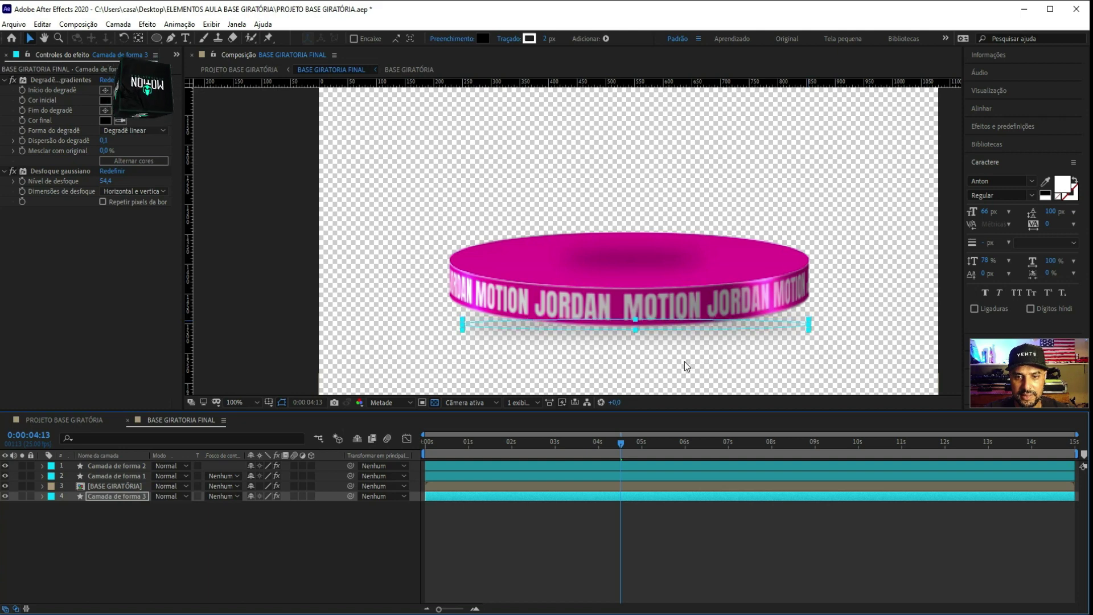
pyautogui.press('Down')
pyautogui.press('Down')
pyautogui.press('Down')
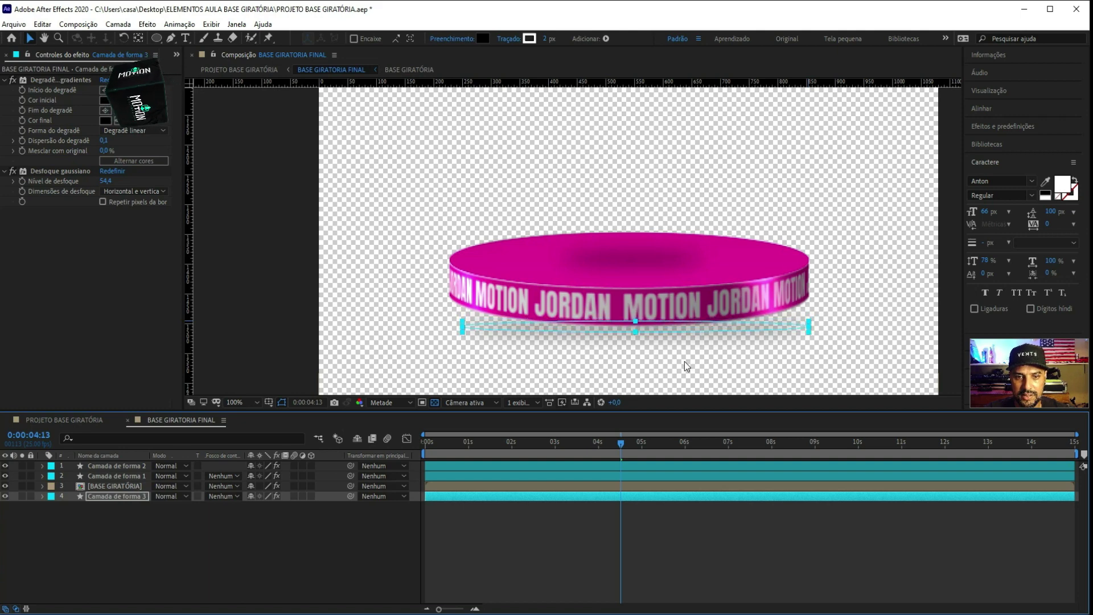
# Open the BASE GIRATORIA FINAL precomp and raise the shadow layer's opacity to 100%
pyautogui.click(127, 419)
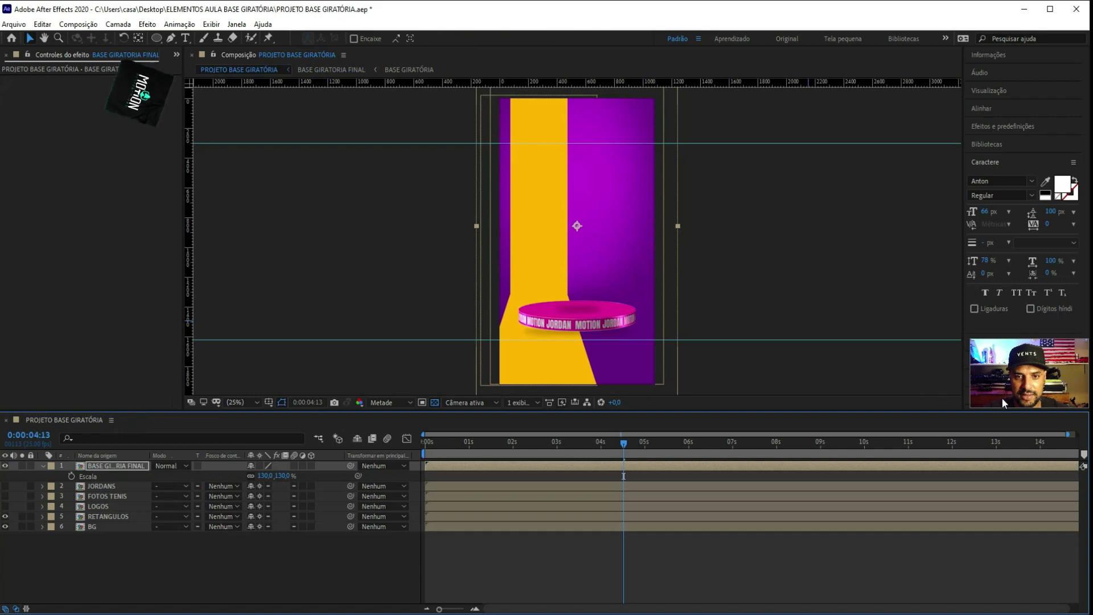
pyautogui.scroll(1, 588, 343)
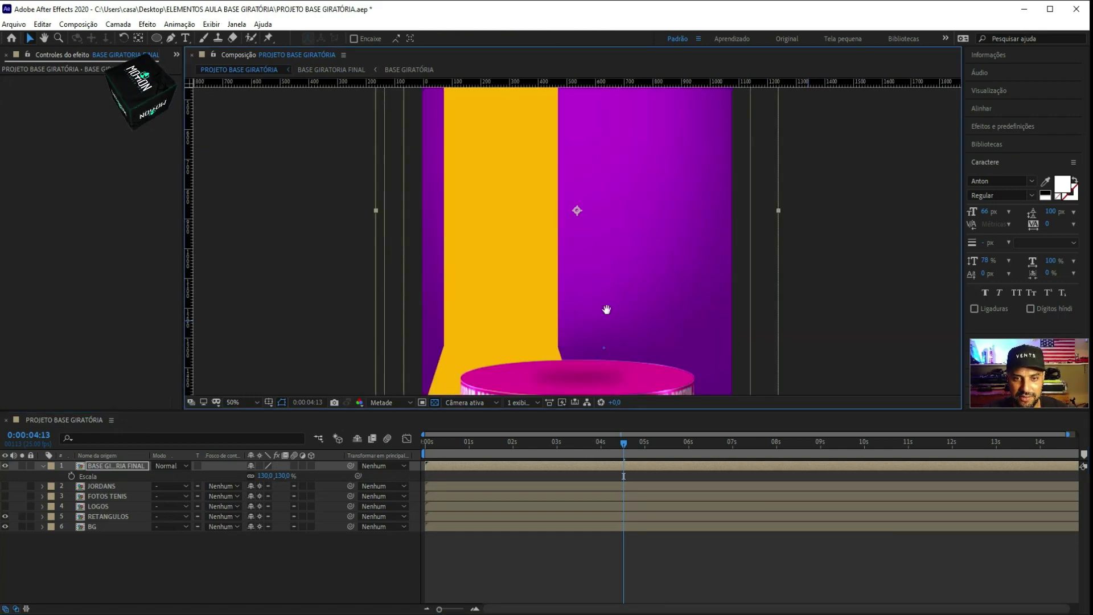
pyautogui.moveTo(605, 310); pyautogui.dragTo(618, 176)
pyautogui.press('v')
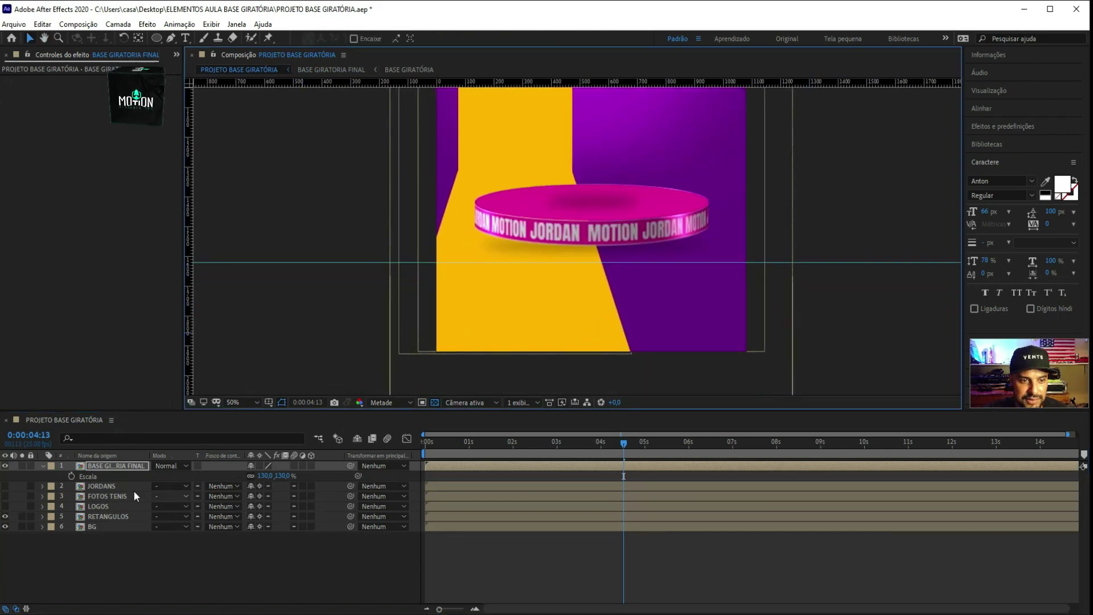
pyautogui.doubleClick(117, 466)
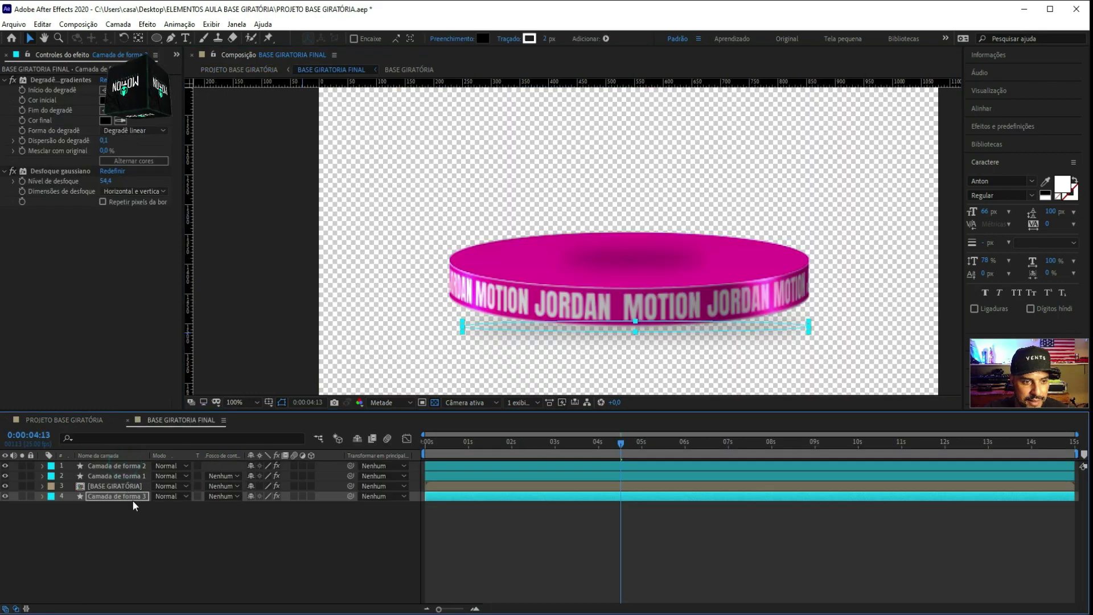
pyautogui.press('t')
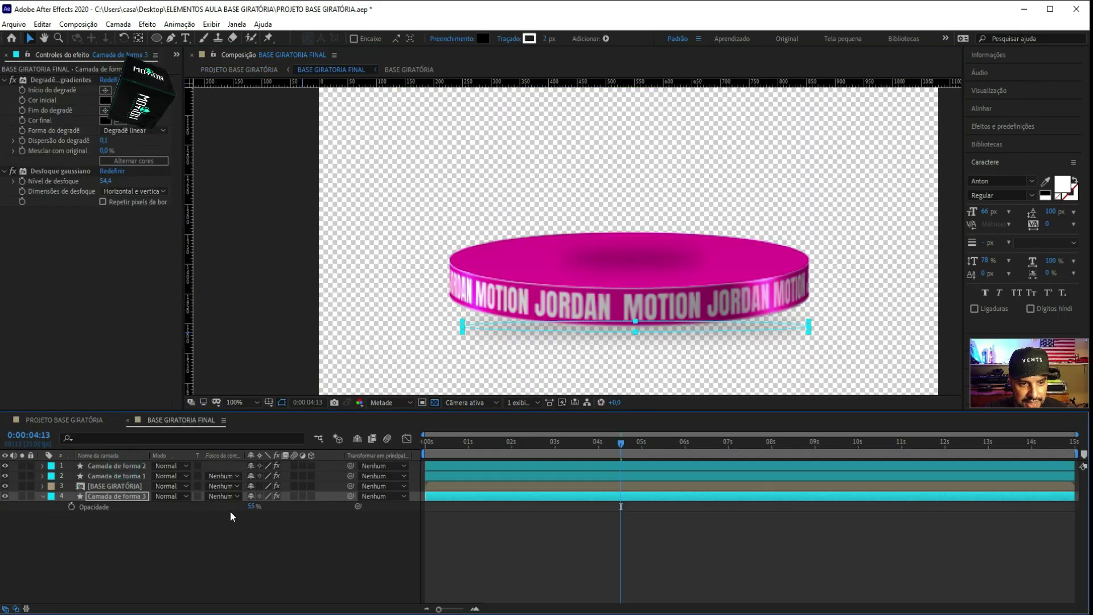
pyautogui.moveTo(249, 508); pyautogui.dragTo(277, 508)
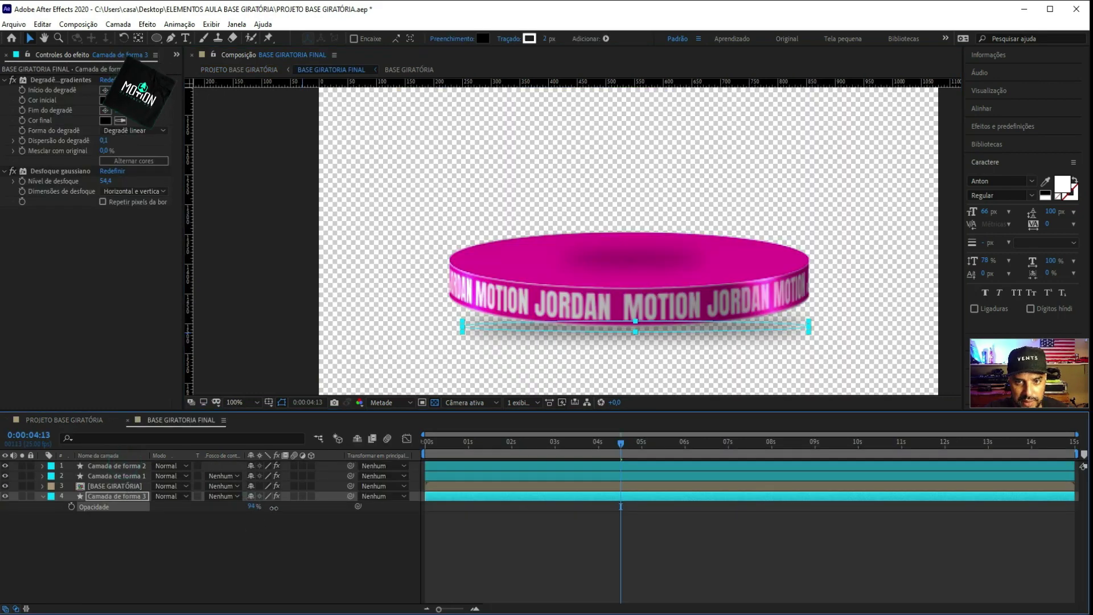
# Reopen BASE GIRATORIA FINAL from the main composition and set the shadow opacity back to 100%
pyautogui.click(128, 419)
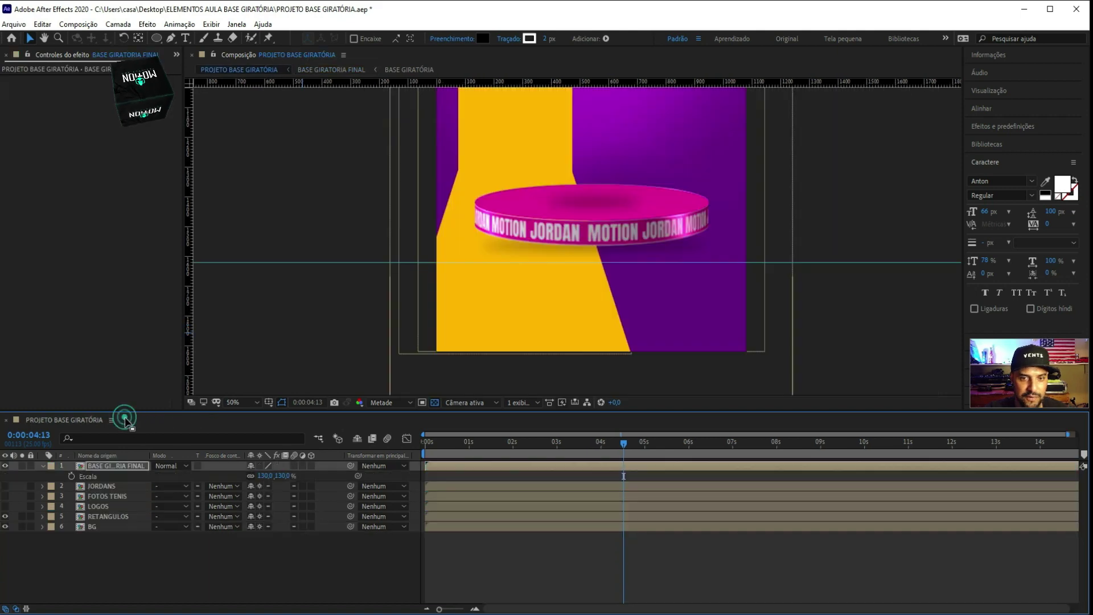
pyautogui.scroll(-1, 586, 305)
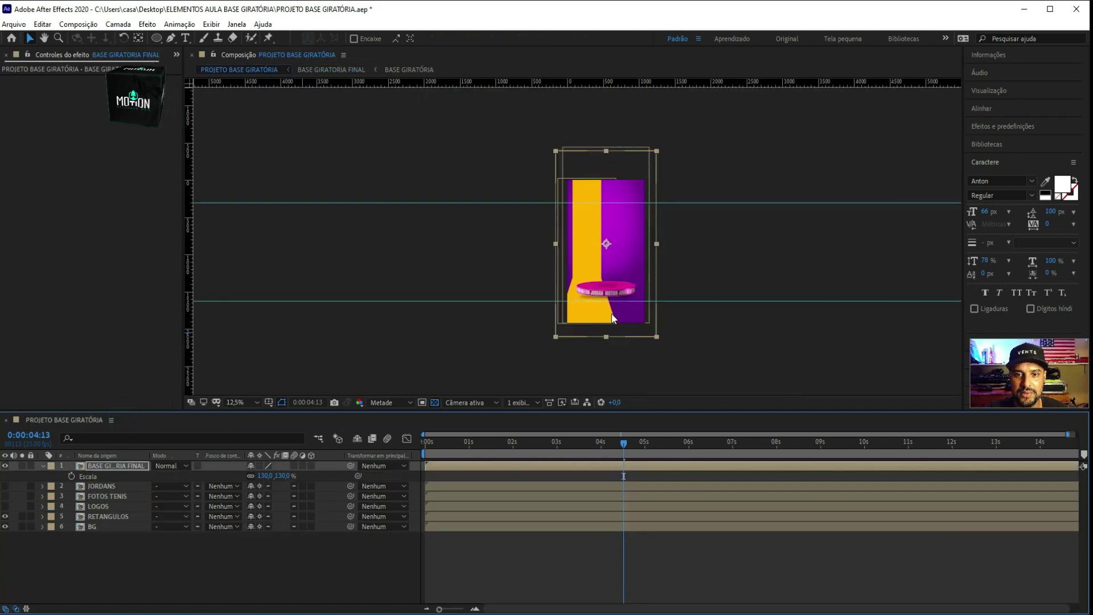
pyautogui.scroll(1, 619, 321)
pyautogui.scroll(2, 691, 189)
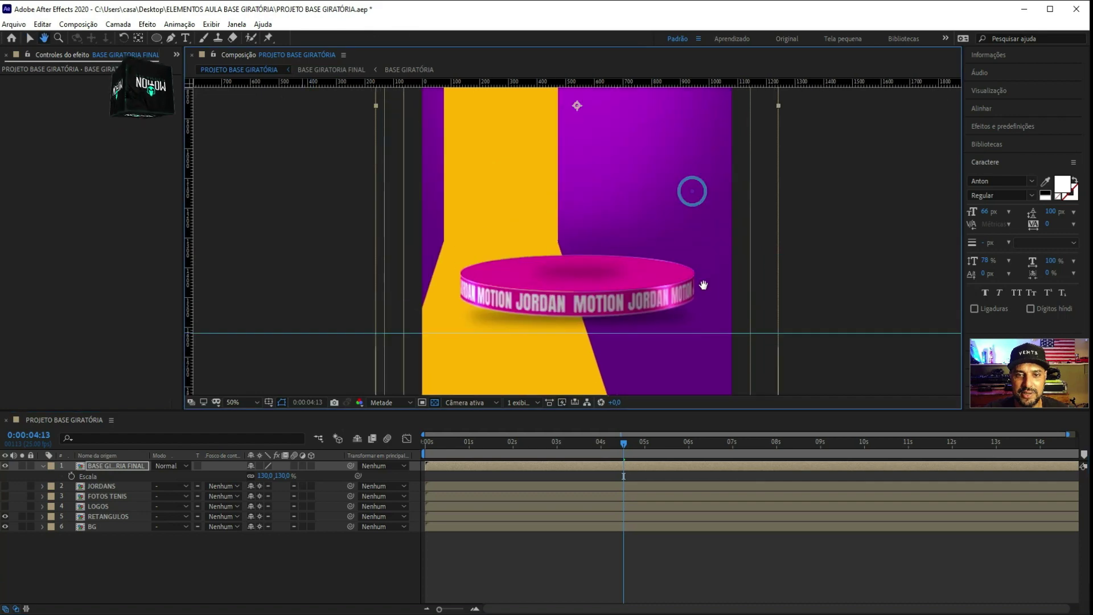
pyautogui.doubleClick(121, 464)
pyautogui.moveTo(252, 510); pyautogui.dragTo(256, 507)
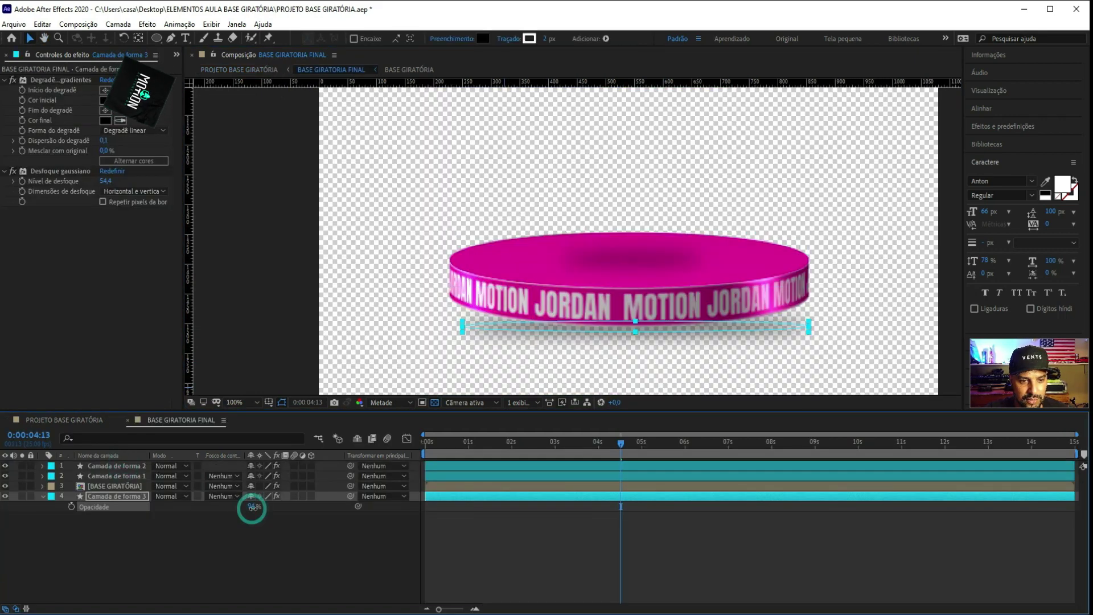
# In the main composition, jump to the start, collapse the precomp's Scale, and reopen BASE GIRATORIA FINAL
pyautogui.click(128, 420)
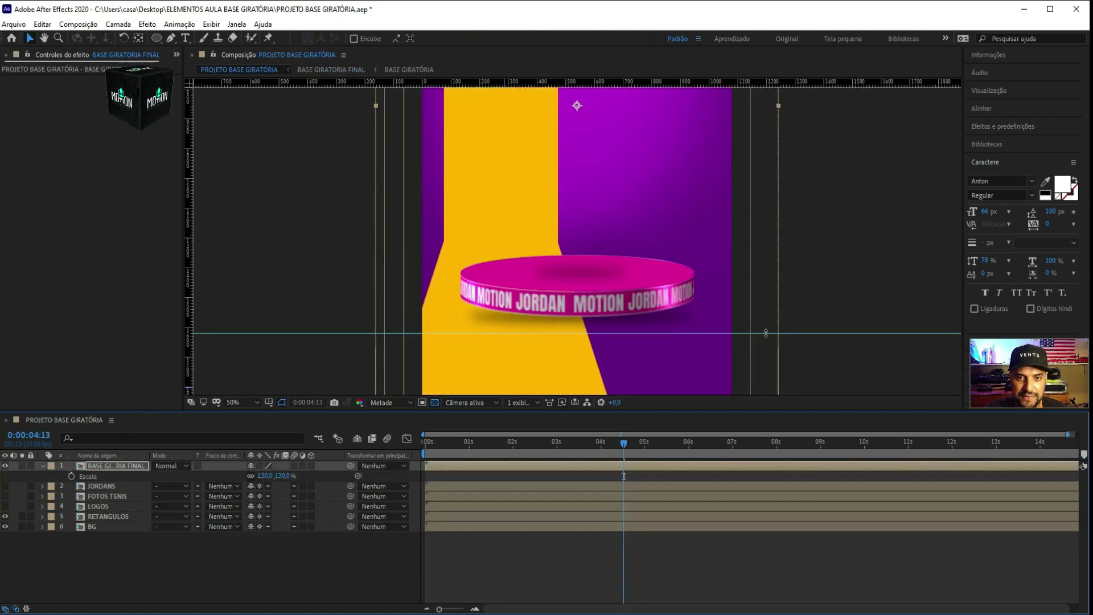
pyautogui.press('Home')
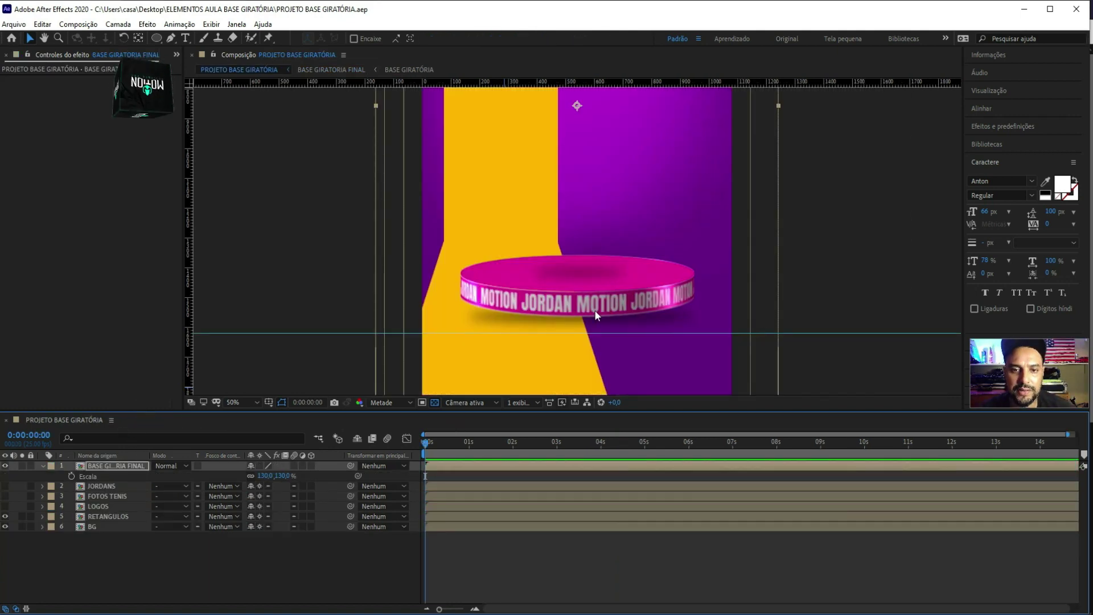
pyautogui.click(43, 465)
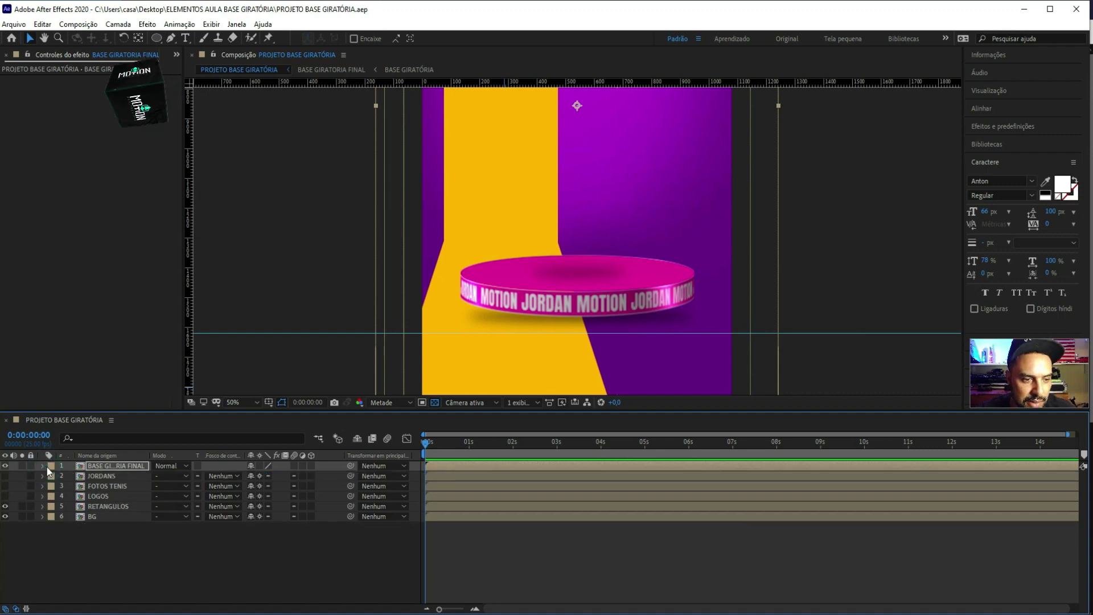
pyautogui.doubleClick(97, 466)
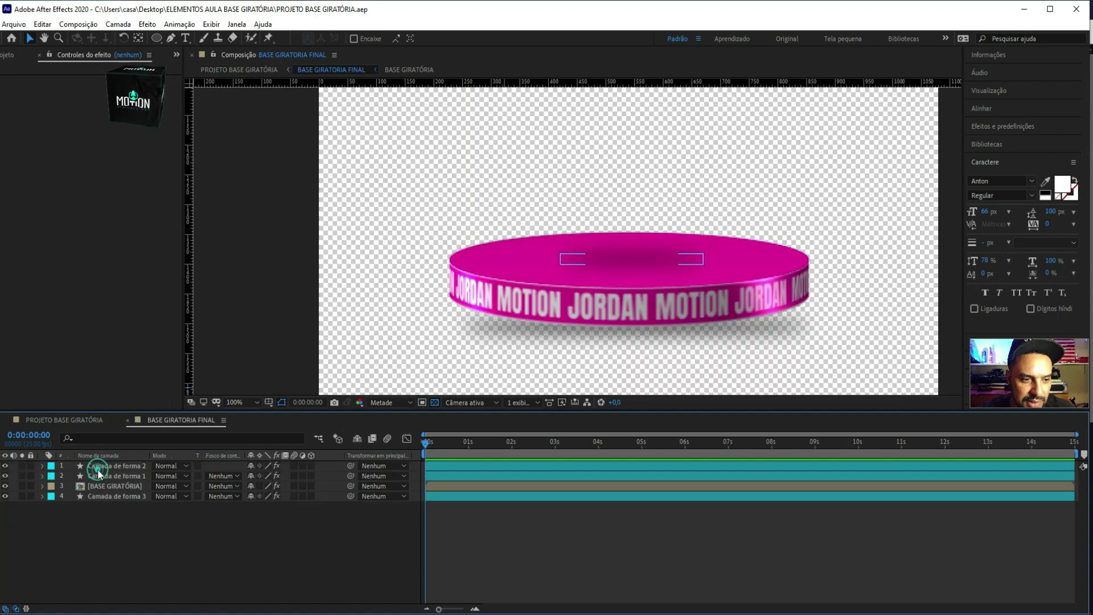
# Open the BASE GIRATÓRIA precomp and select the MOTION JORDAN text layer, toggling its visibility to check it
pyautogui.doubleClick(127, 486)
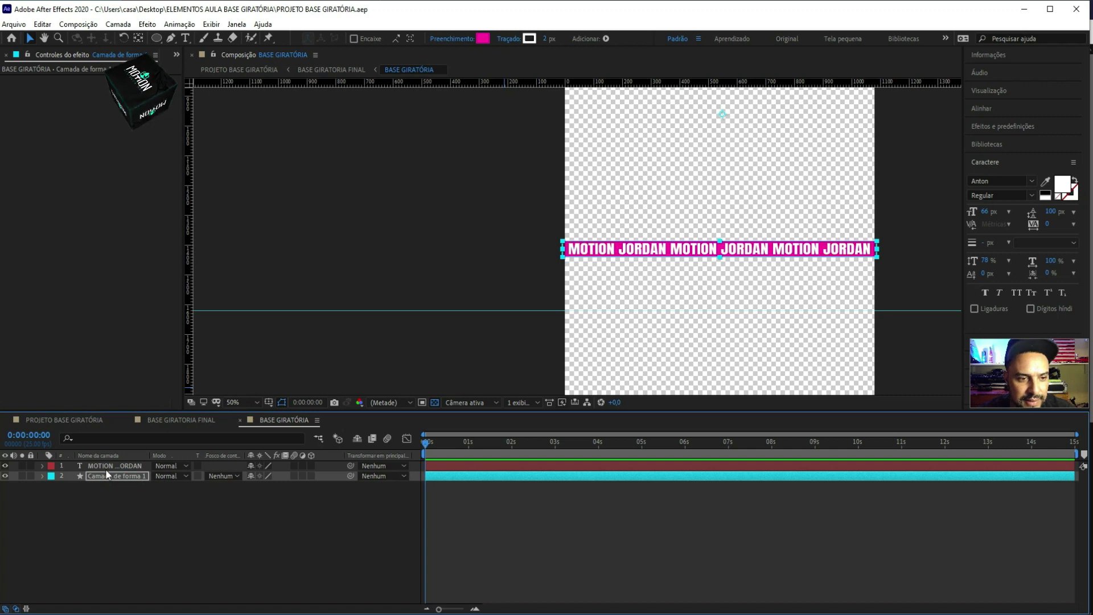
pyautogui.click(105, 466)
pyautogui.click(5, 465)
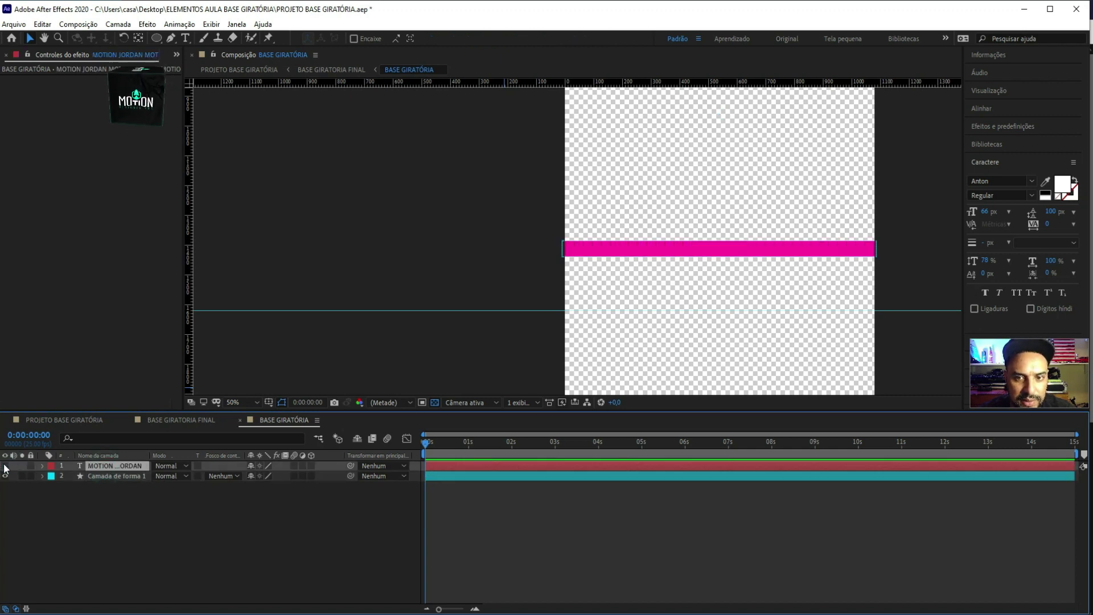
pyautogui.click(5, 465)
pyautogui.click(5, 465)
pyautogui.click(5, 465)
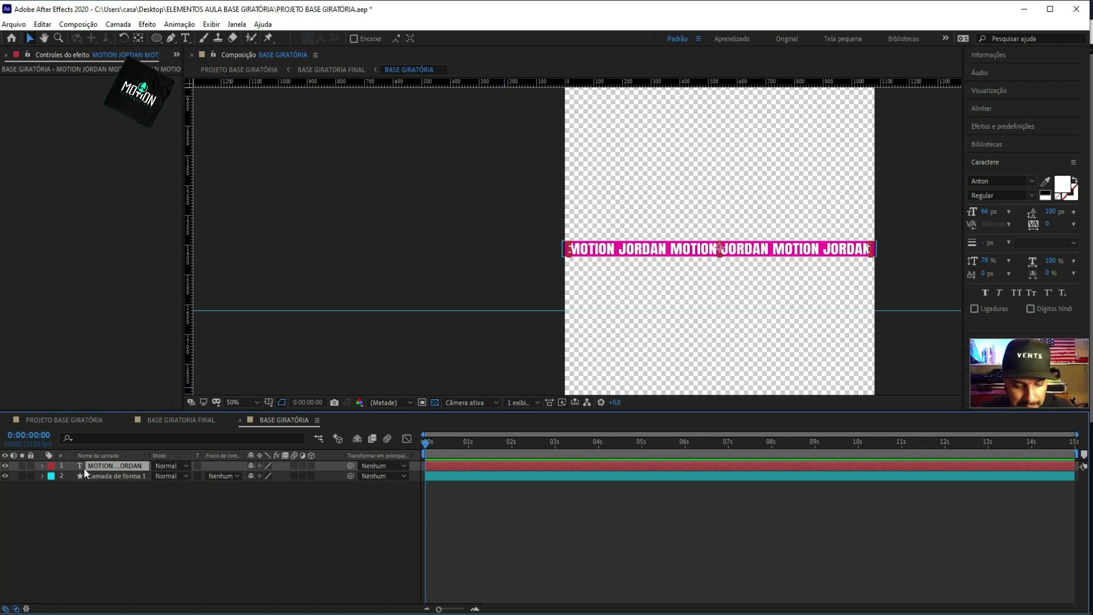
# Keyframe the text's Opacity to flicker between 100% and 0% over the first 12 frames
pyautogui.press('t')
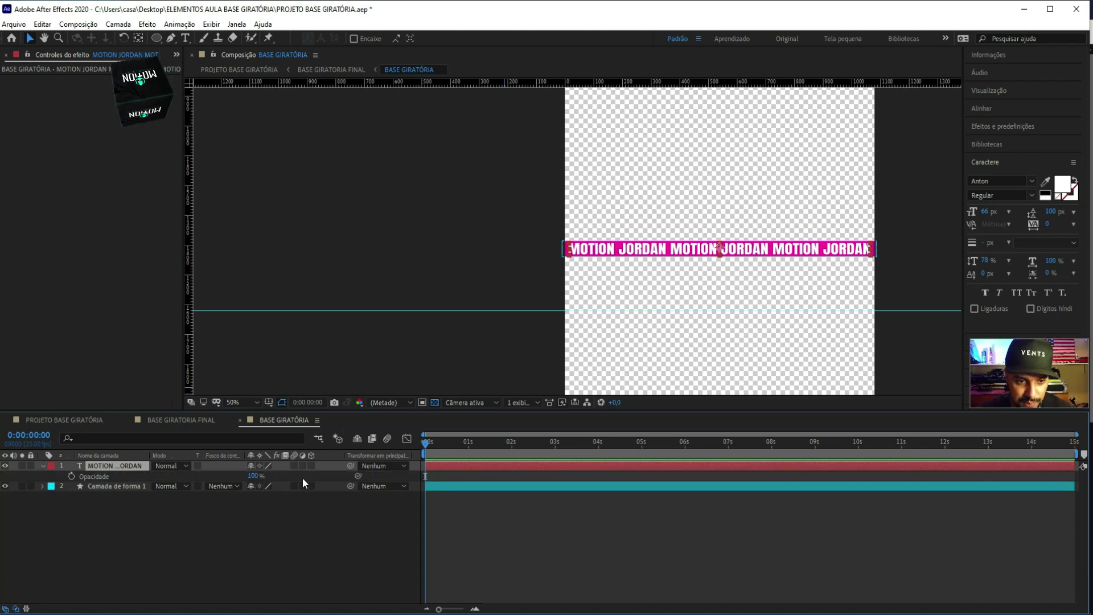
pyautogui.click(424, 442)
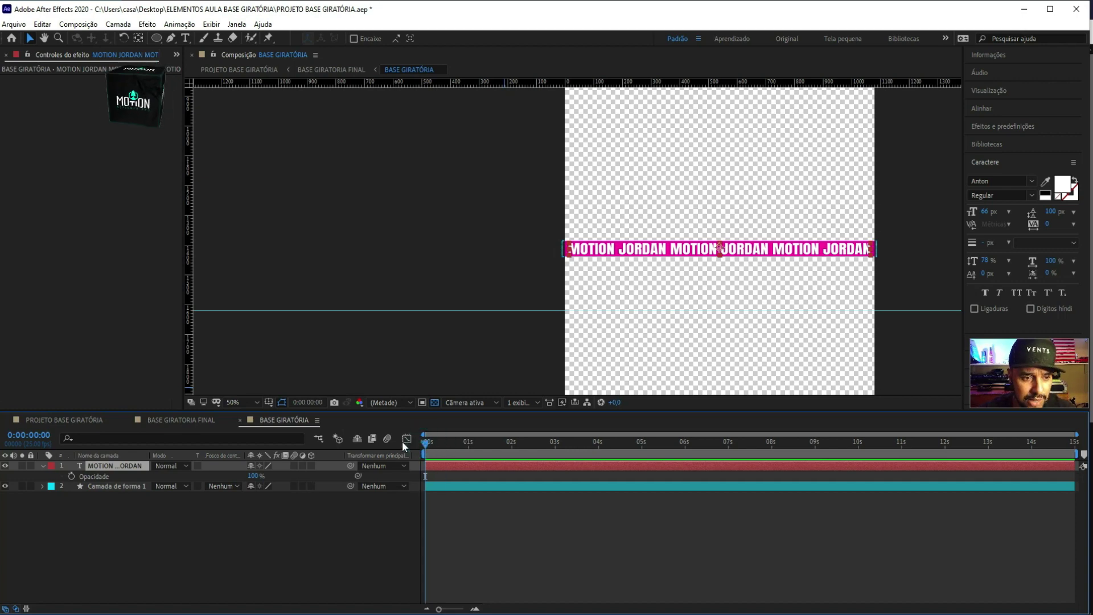
pyautogui.click(71, 476)
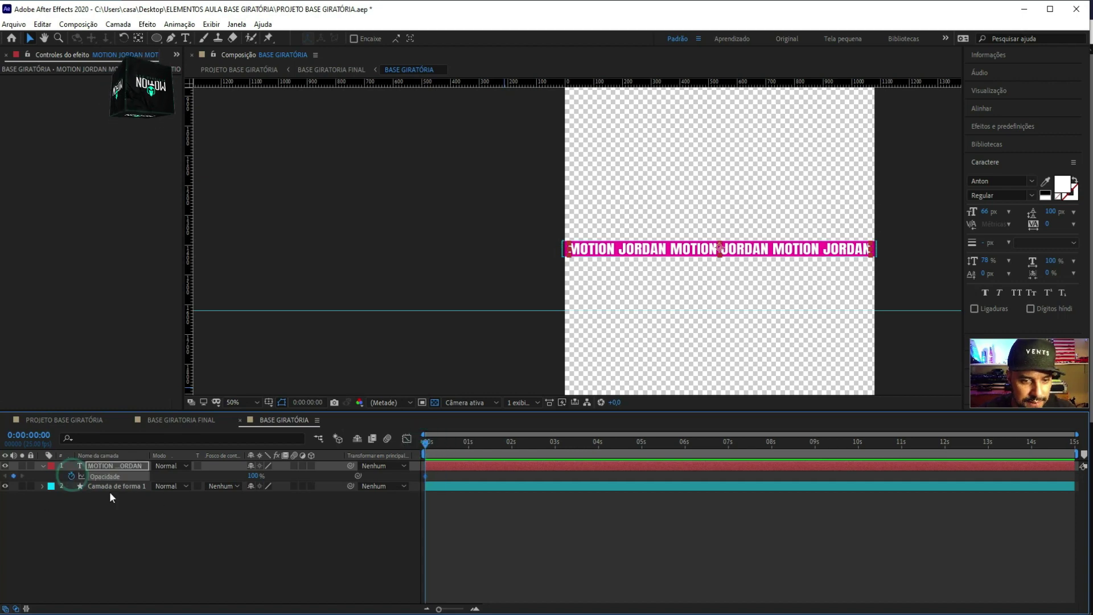
pyautogui.click(429, 445)
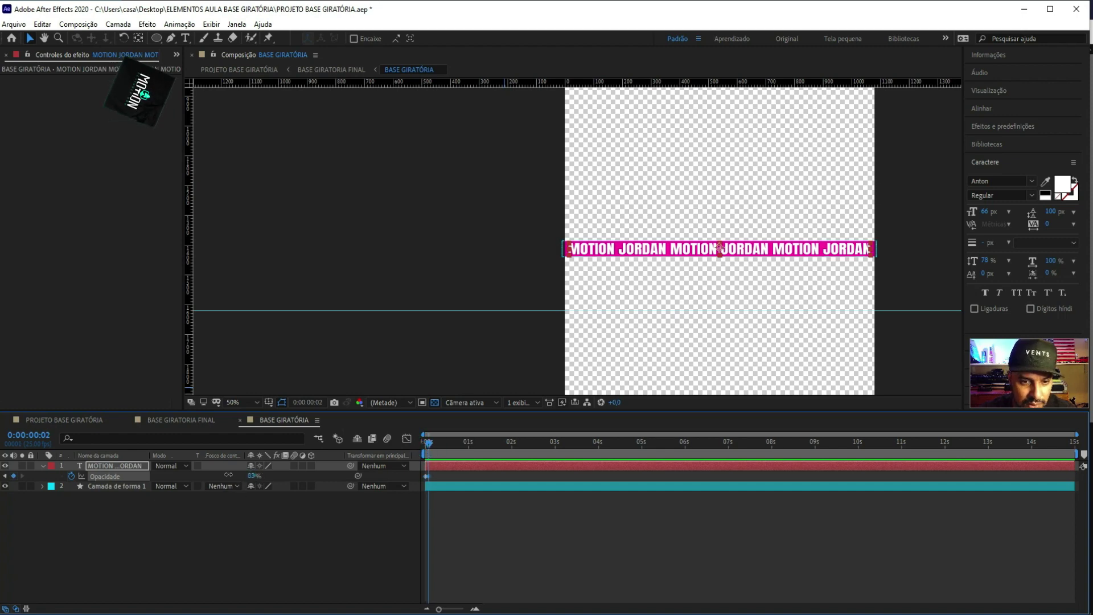
pyautogui.moveTo(228, 474); pyautogui.dragTo(204, 475)
pyautogui.moveTo(445, 476); pyautogui.dragTo(390, 479)
pyautogui.click(432, 444)
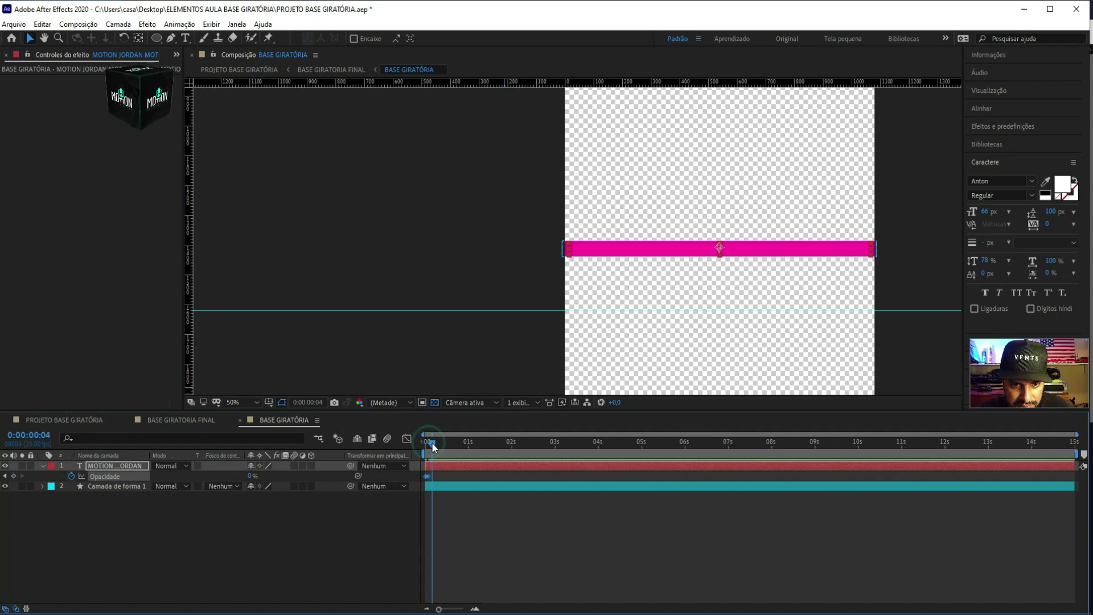
pyautogui.click(440, 443)
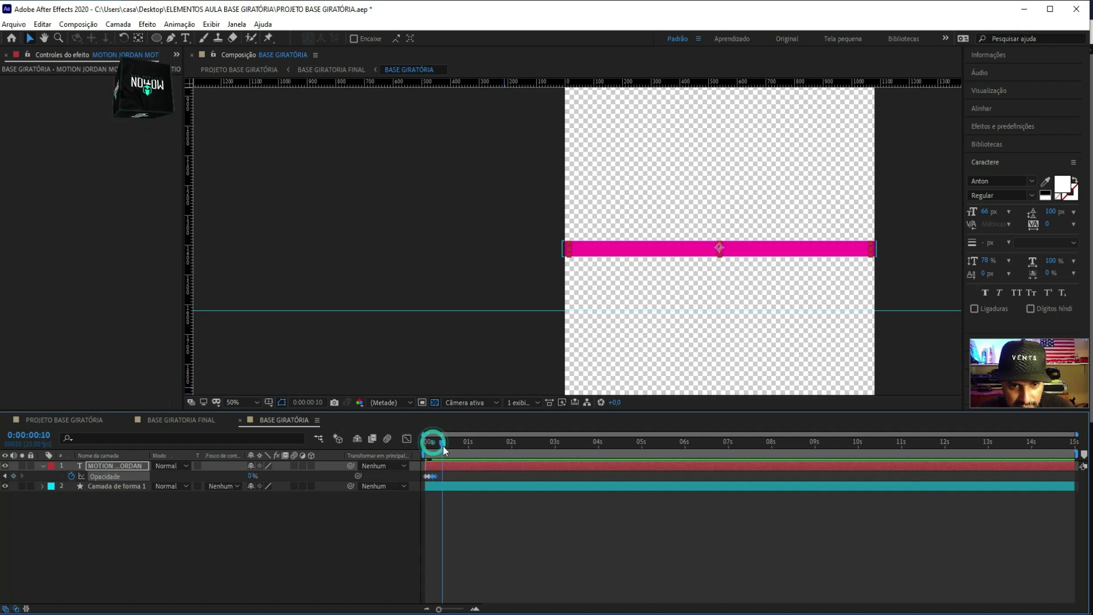
pyautogui.hotkey('ctrl', 'v')
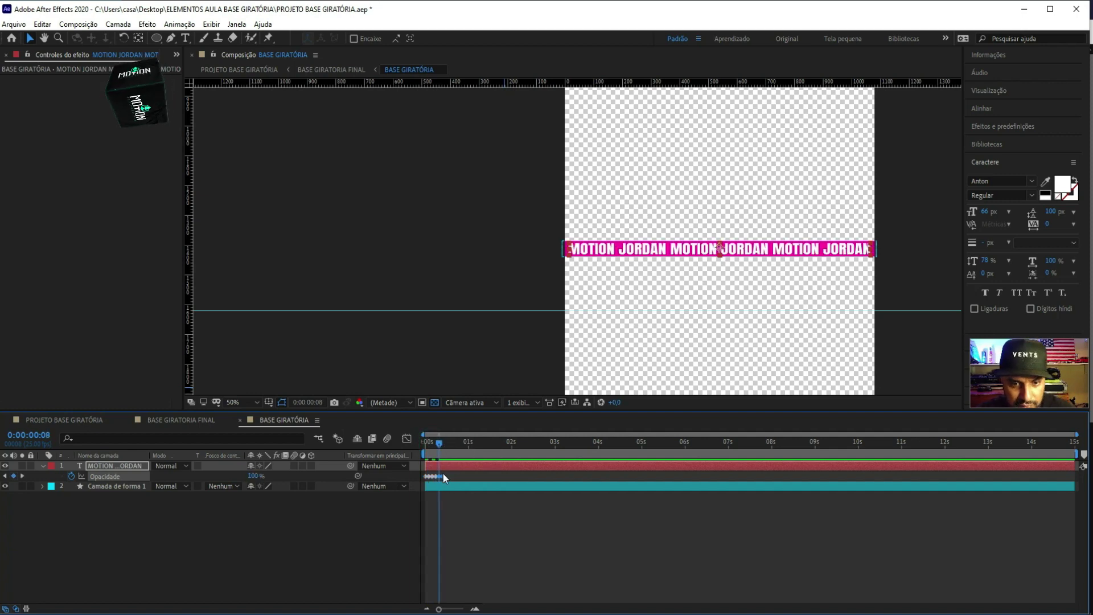
pyautogui.moveTo(438, 445); pyautogui.dragTo(445, 445)
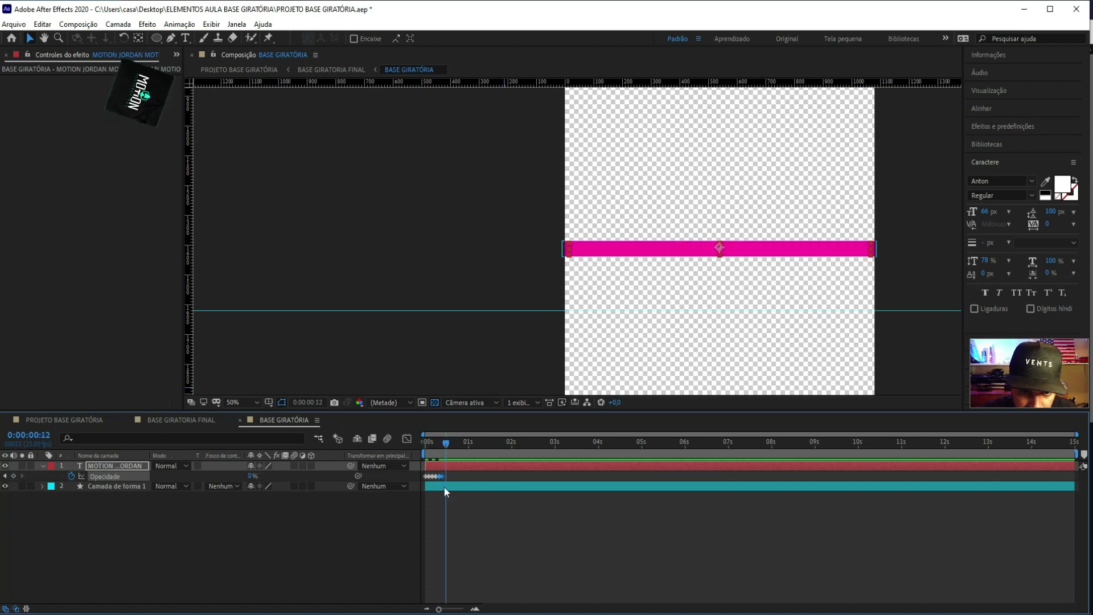
pyautogui.click(233, 521)
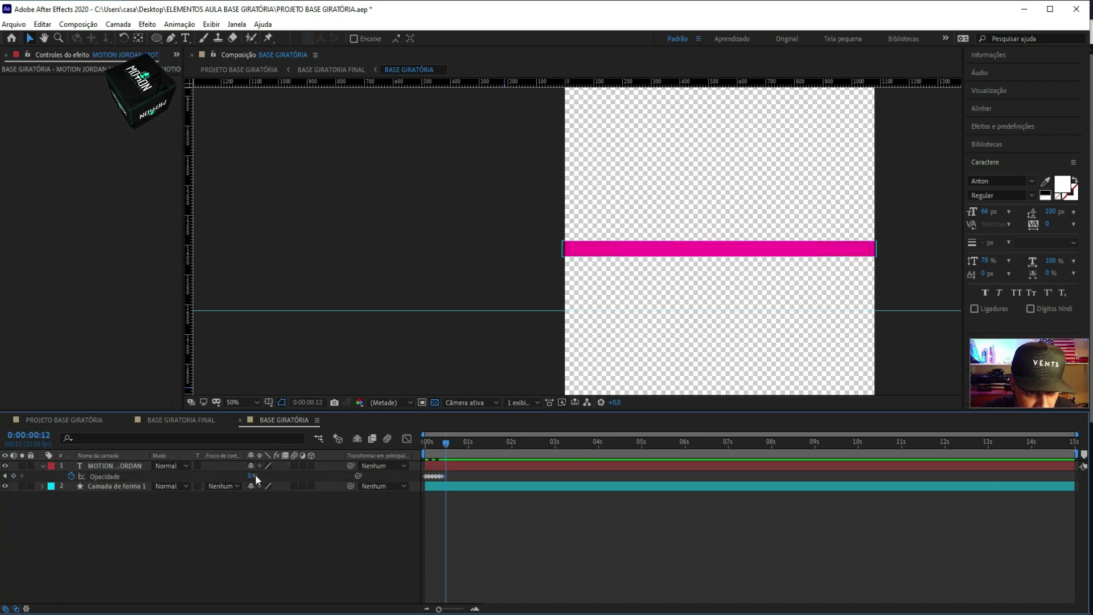
pyautogui.moveTo(250, 476); pyautogui.dragTo(471, 481)
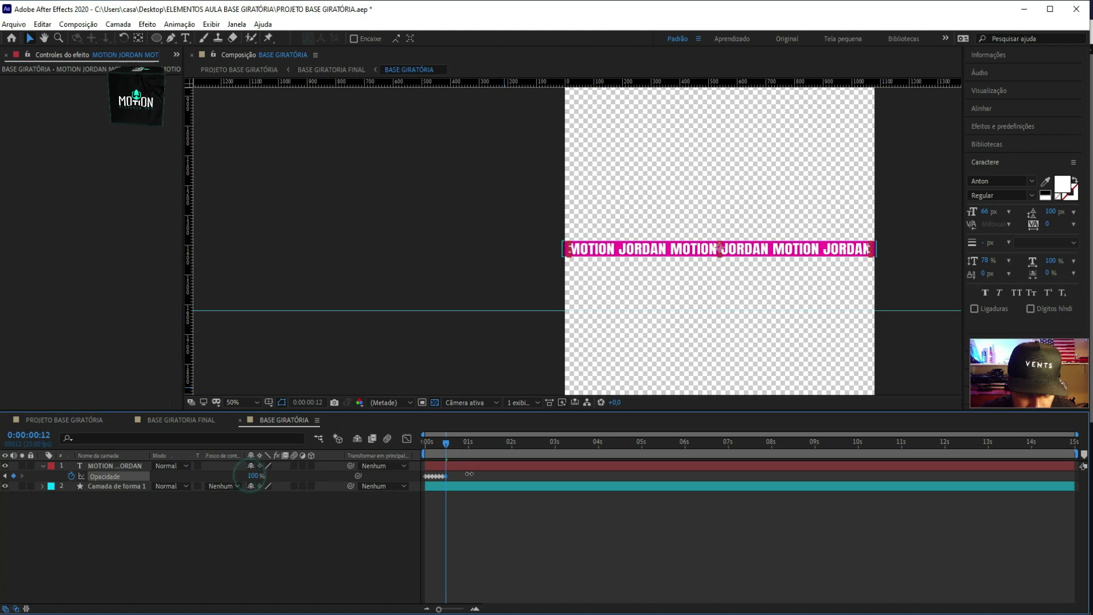
# Add an Opacity keyframe at about 2 seconds and preview the flicker from the start
pyautogui.moveTo(443, 447); pyautogui.dragTo(510, 450)
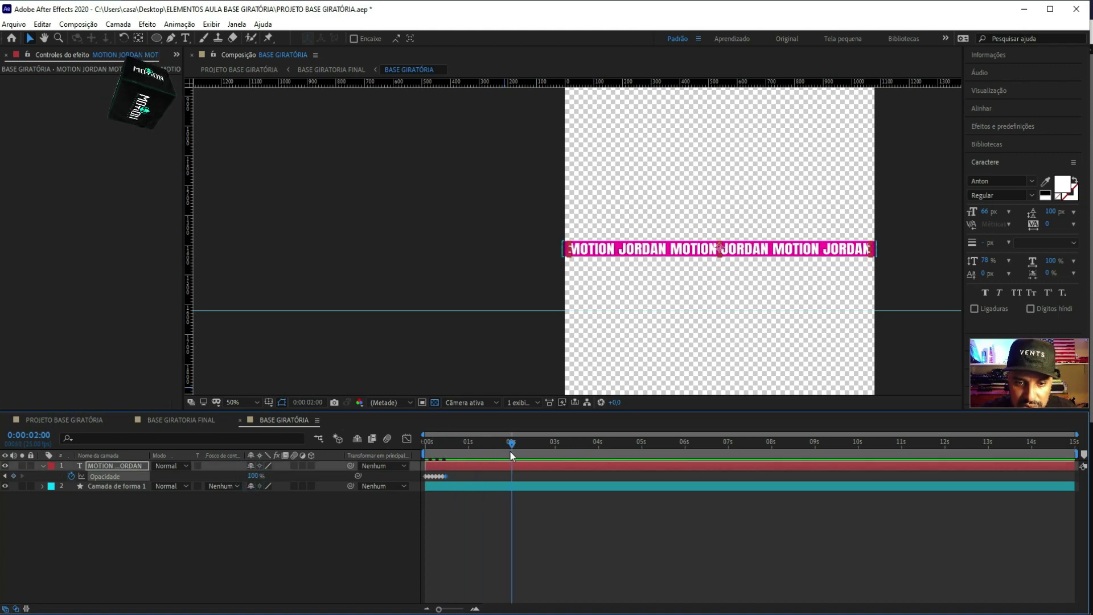
pyautogui.click(256, 476)
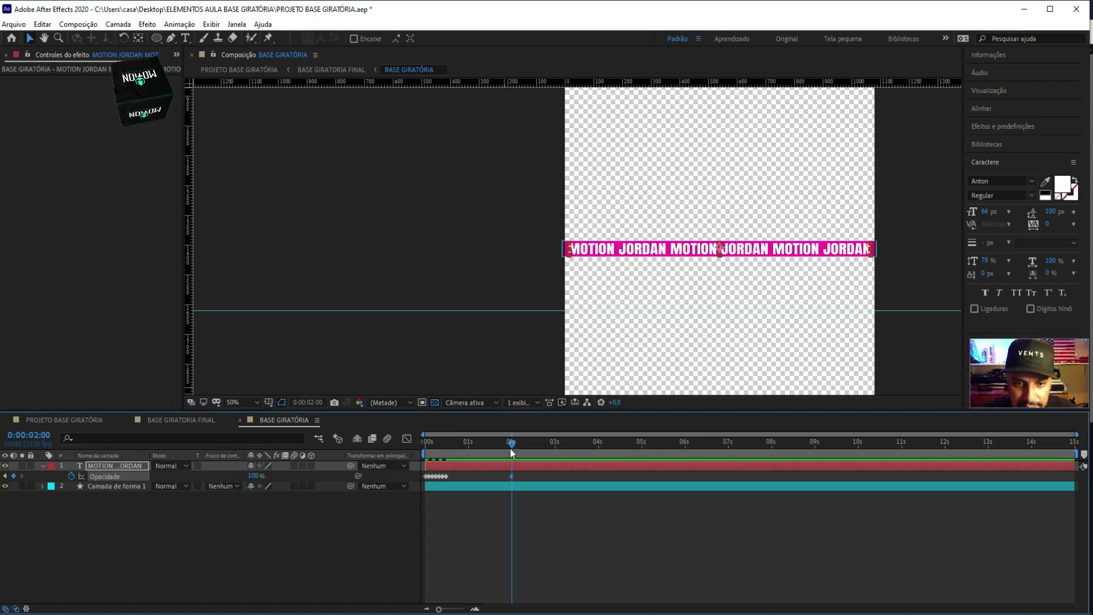
pyautogui.moveTo(510, 447); pyautogui.dragTo(425, 447)
pyautogui.press('space')
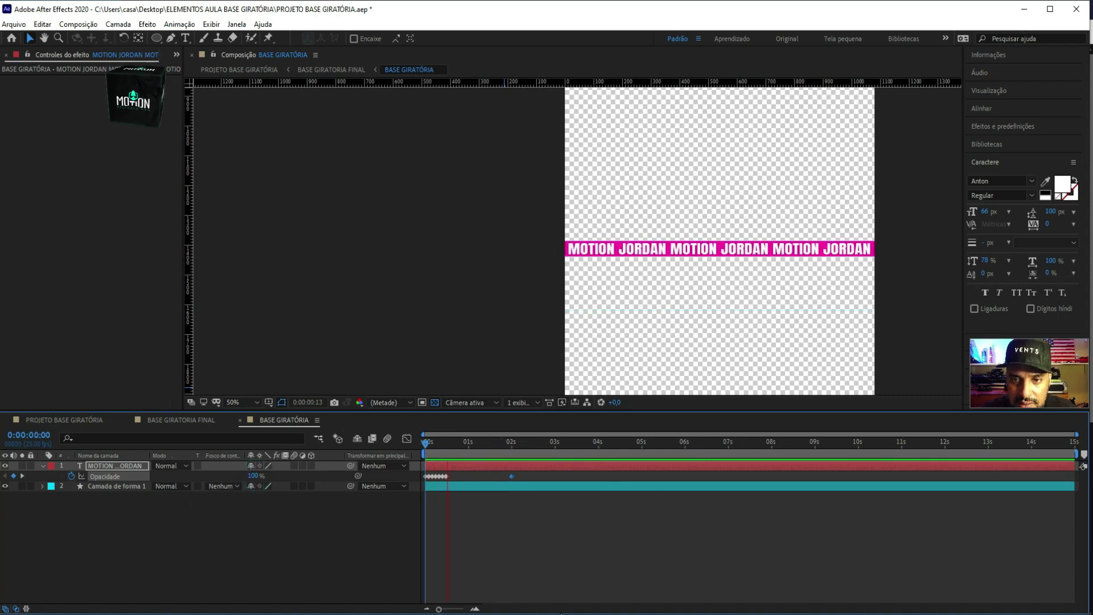
pyautogui.press('space')
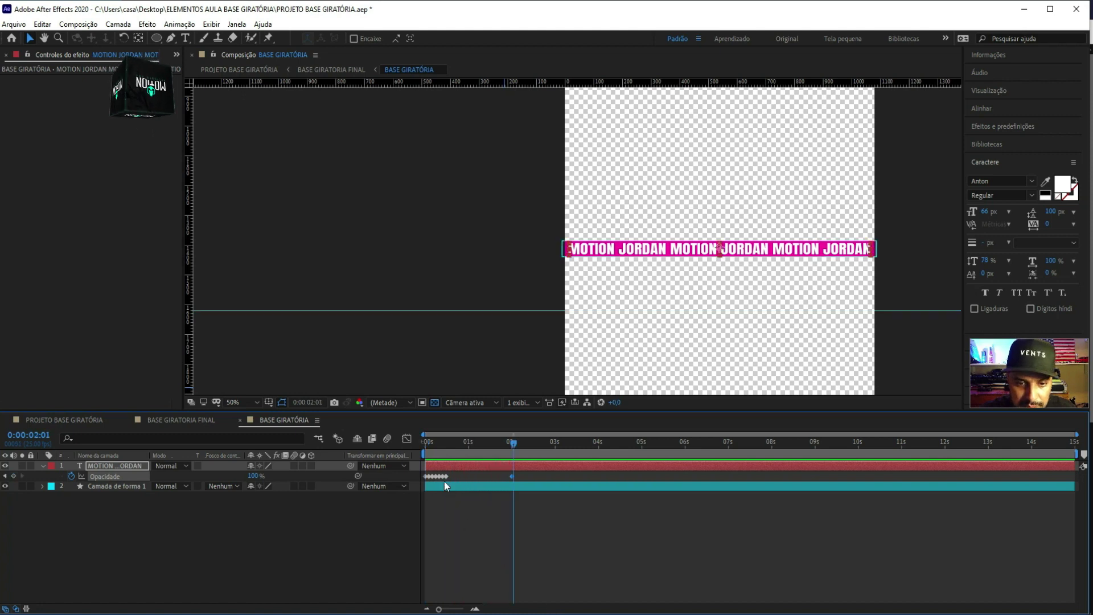
# Squeeze the first half-second's Opacity keyframes closer together for a faster flicker, then zoom the timeline back out
pyautogui.moveTo(443, 612); pyautogui.dragTo(457, 610)
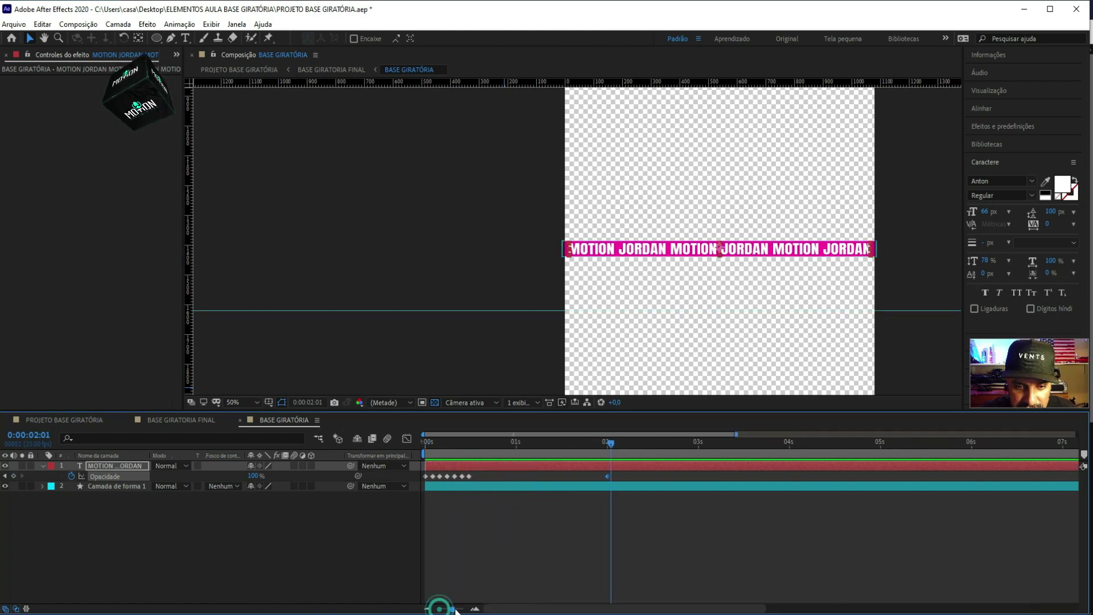
pyautogui.click(479, 516)
pyautogui.click(504, 473)
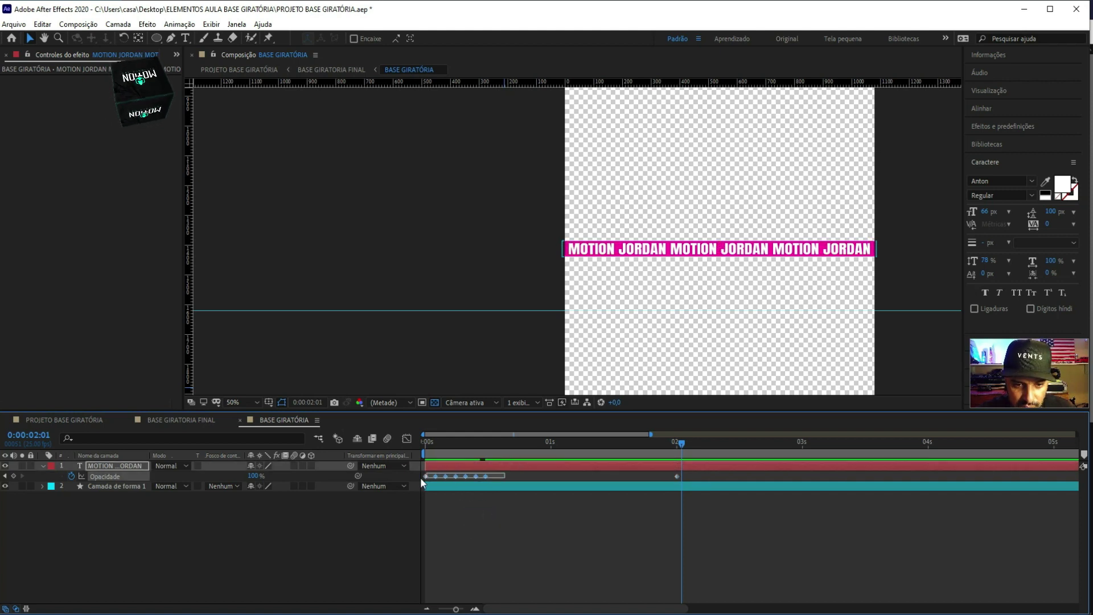
pyautogui.moveTo(418, 477)
pyautogui.mouseDown()
pyautogui.moveTo(486, 474)
pyautogui.moveTo(473, 476)
pyautogui.mouseUp()
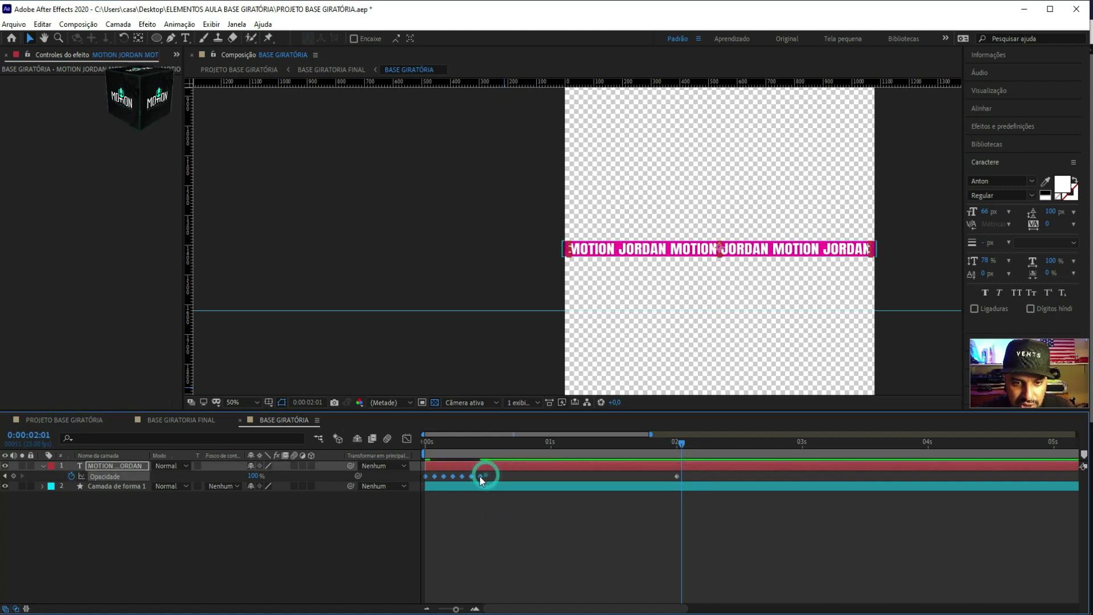
pyautogui.press('space')
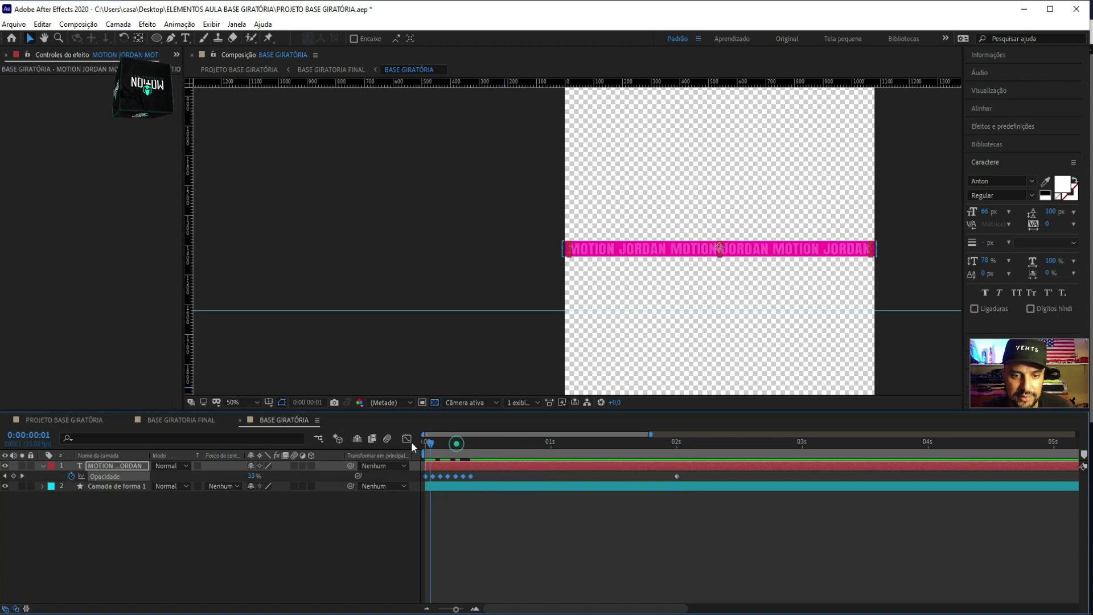
pyautogui.press('space')
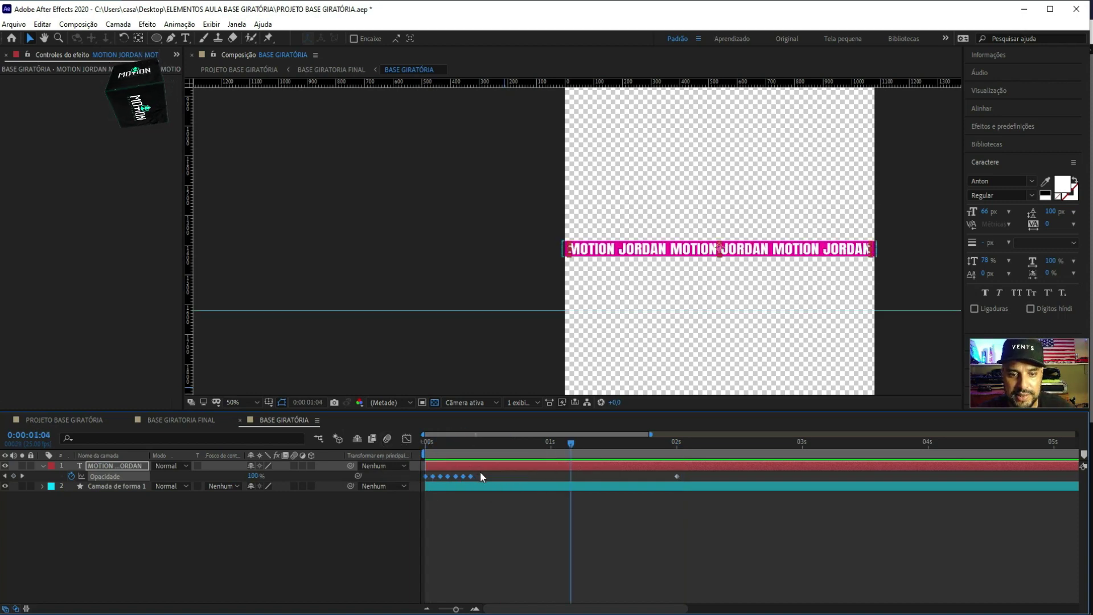
pyautogui.moveTo(470, 476); pyautogui.dragTo(381, 441)
pyautogui.press('space')
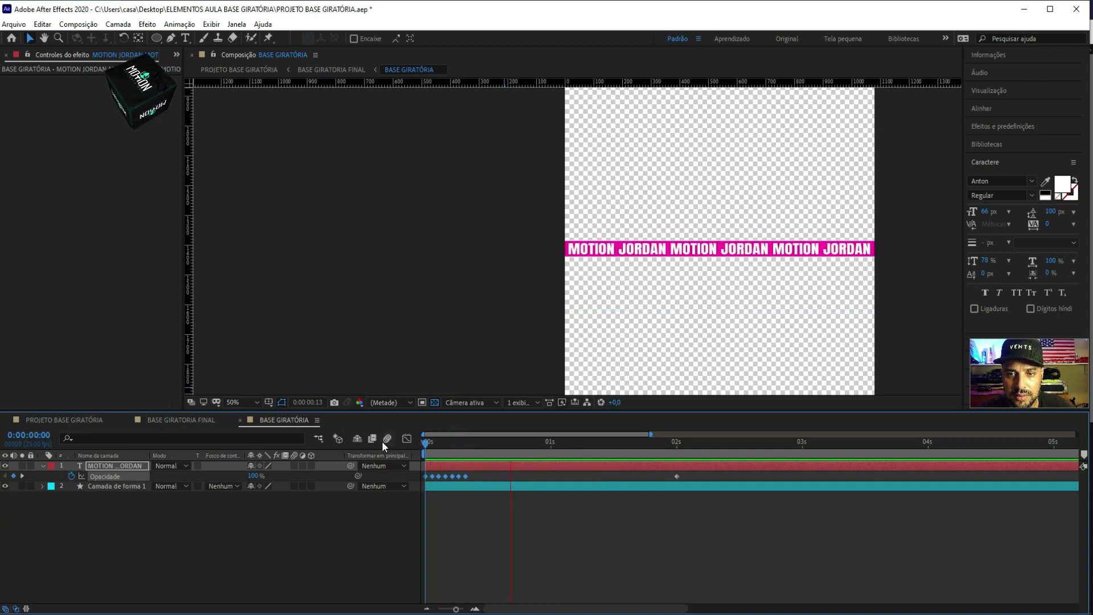
pyautogui.press('space')
pyautogui.moveTo(456, 608); pyautogui.dragTo(426, 607)
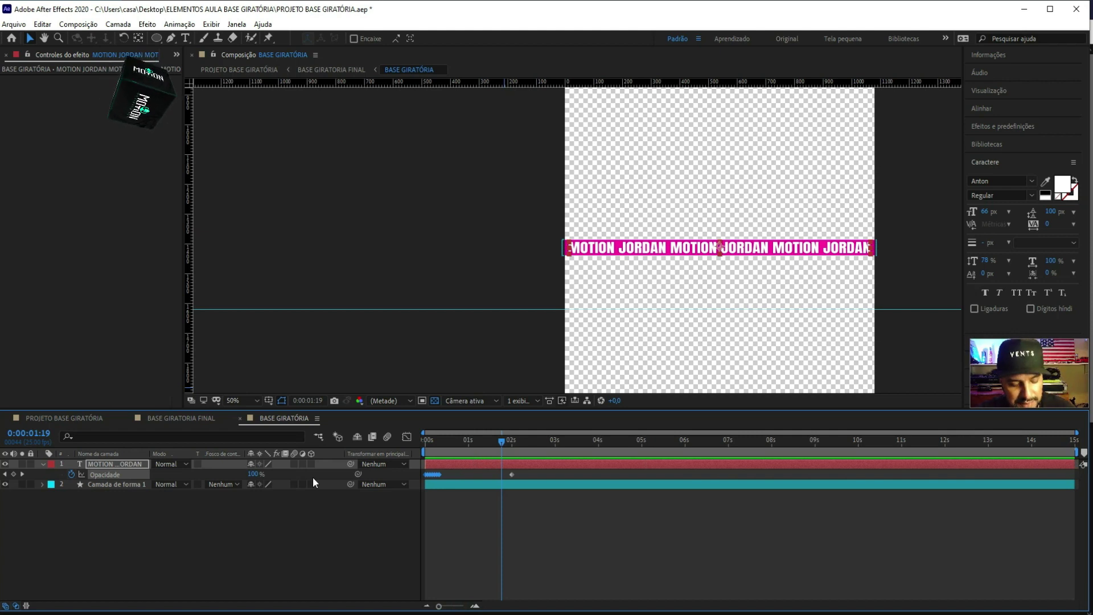
# Give the MOTION JORDAN text's Opacity the expression loopOut("offset") and preview the repeating flicker
pyautogui.keyDown('alt'); pyautogui.click(72, 474); pyautogui.keyUp('alt')
pyautogui.write('lo')
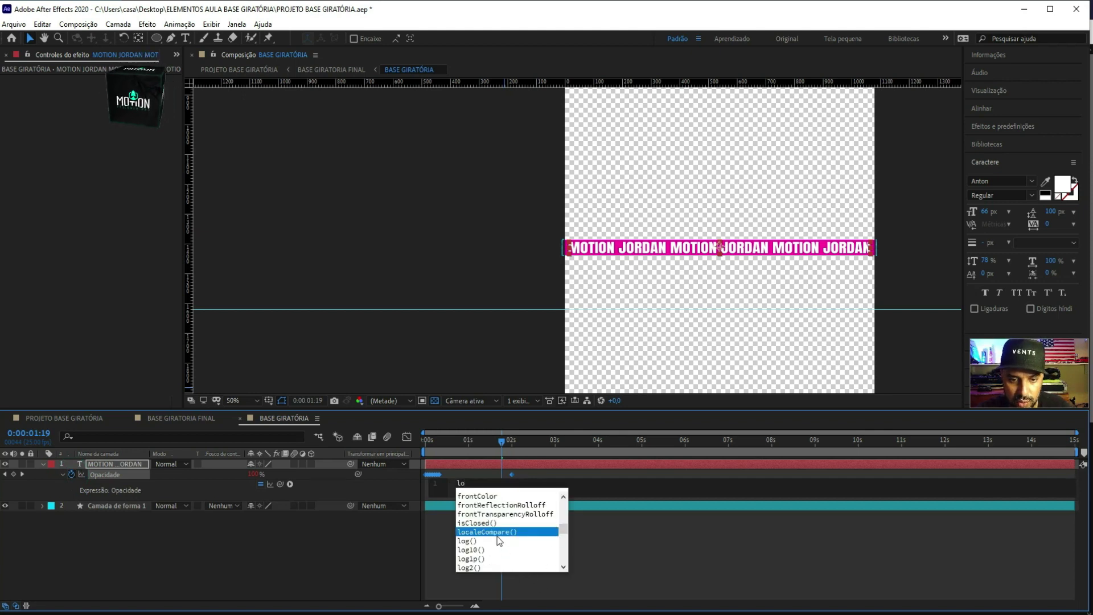
pyautogui.write('op')
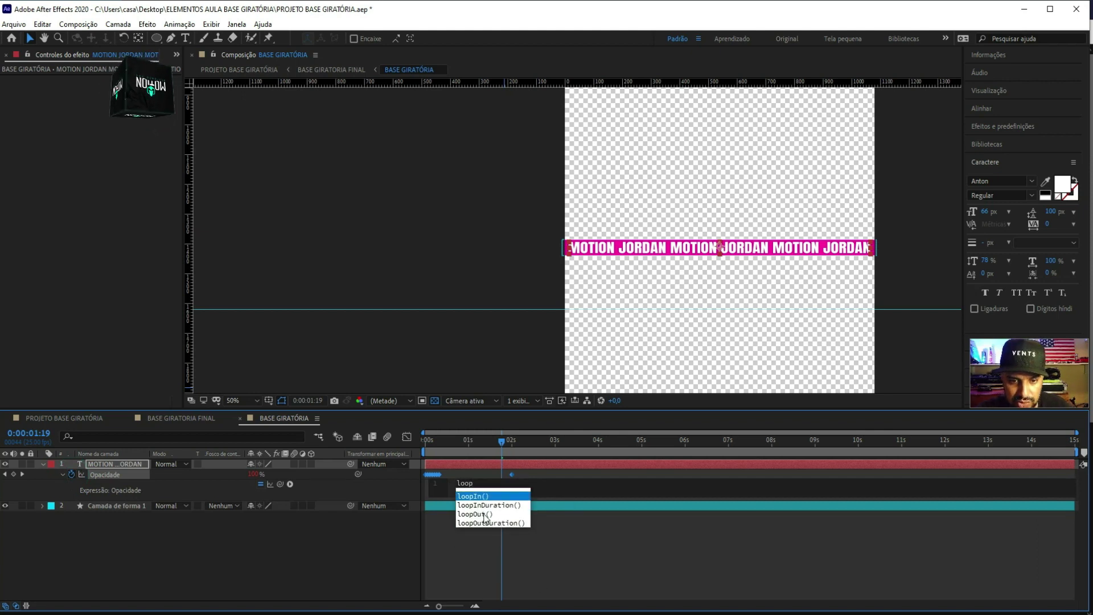
pyautogui.click(484, 514)
pyautogui.write('"c')
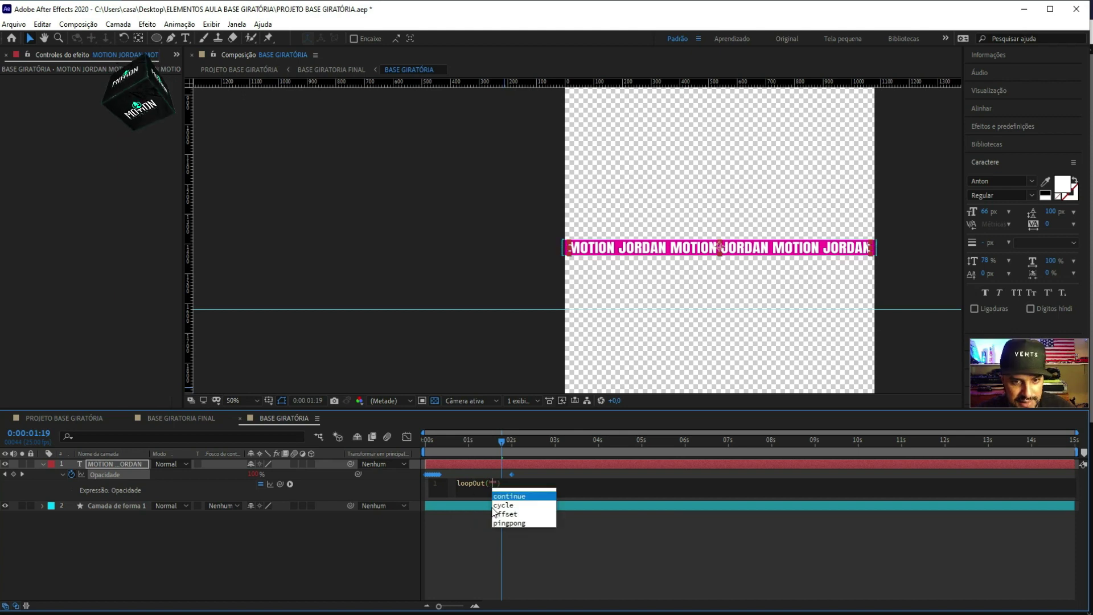
pyautogui.click(491, 506)
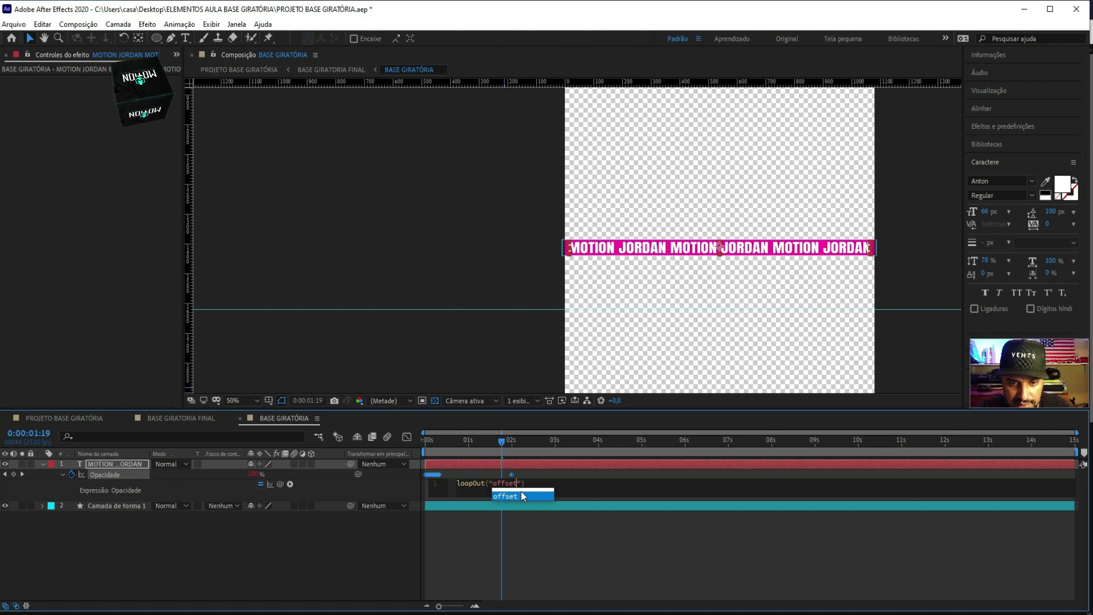
pyautogui.click(521, 544)
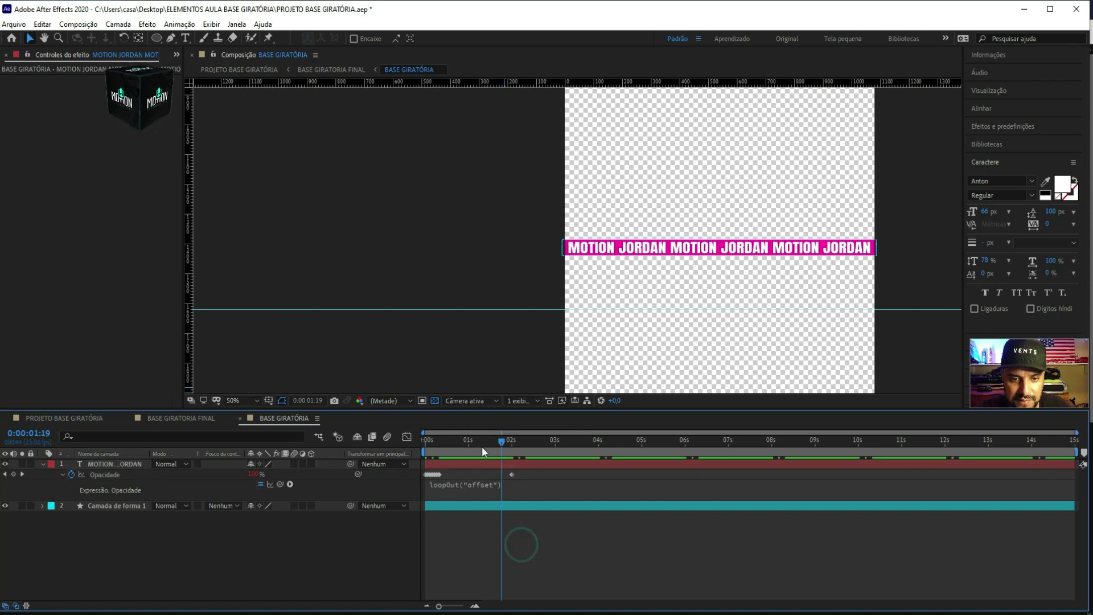
pyautogui.moveTo(480, 445); pyautogui.dragTo(327, 467)
pyautogui.press('space')
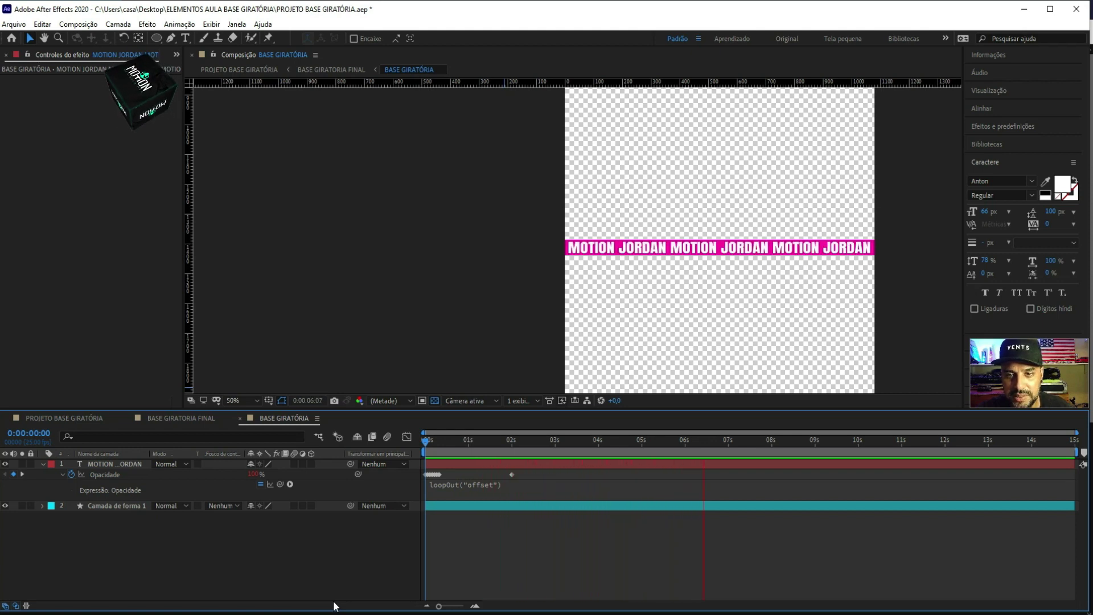
pyautogui.press('space')
# Close the BASE GIRATÓRIA and BASE GIRATORIA FINAL tabs and preview the main composition
pyautogui.click(240, 418)
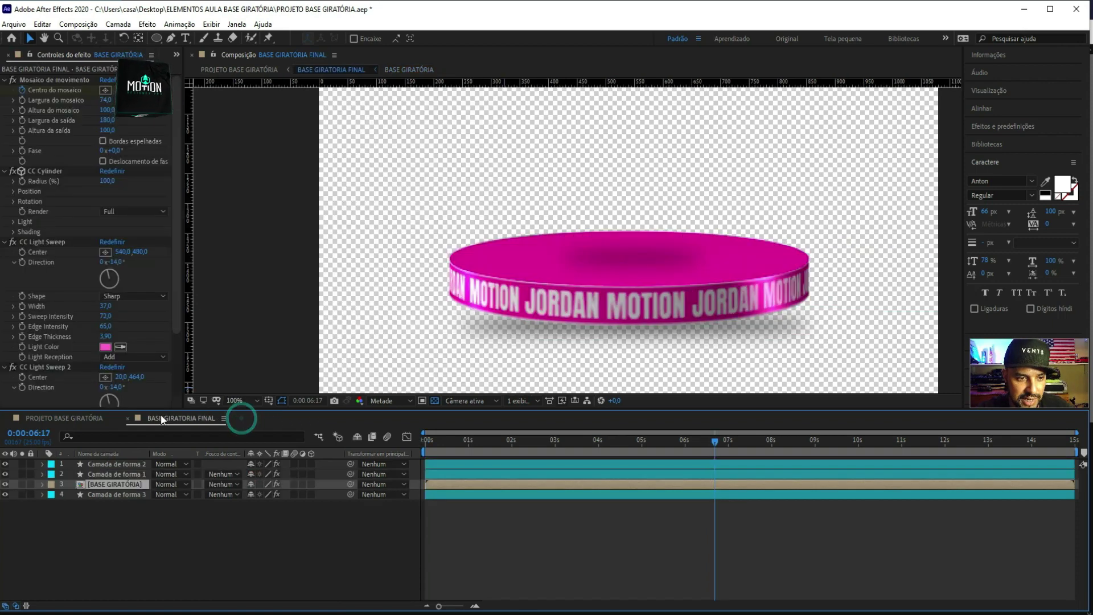
pyautogui.click(128, 418)
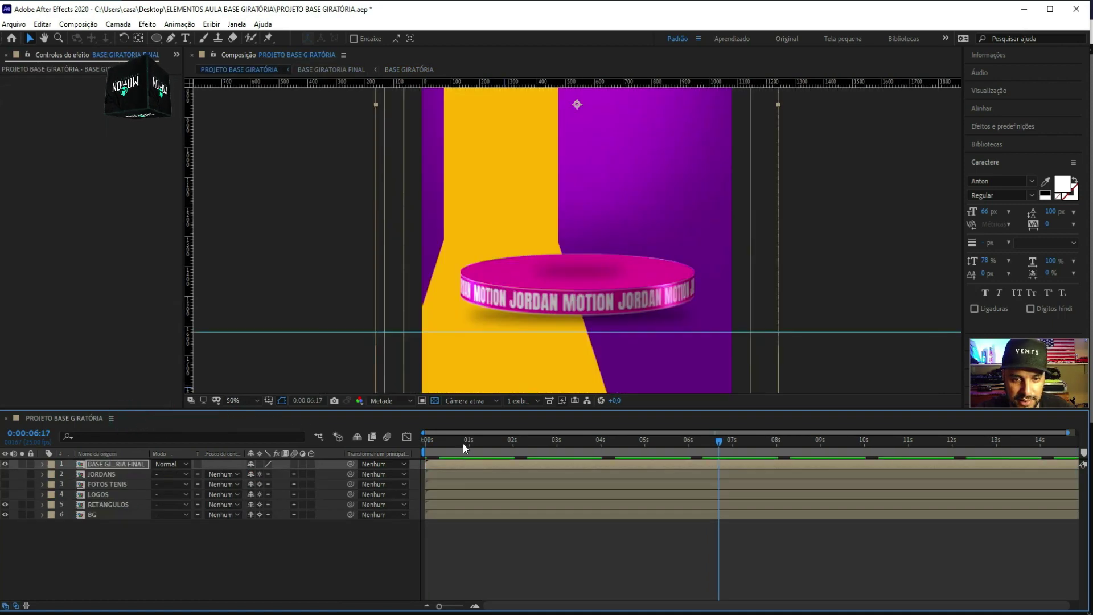
pyautogui.press('space')
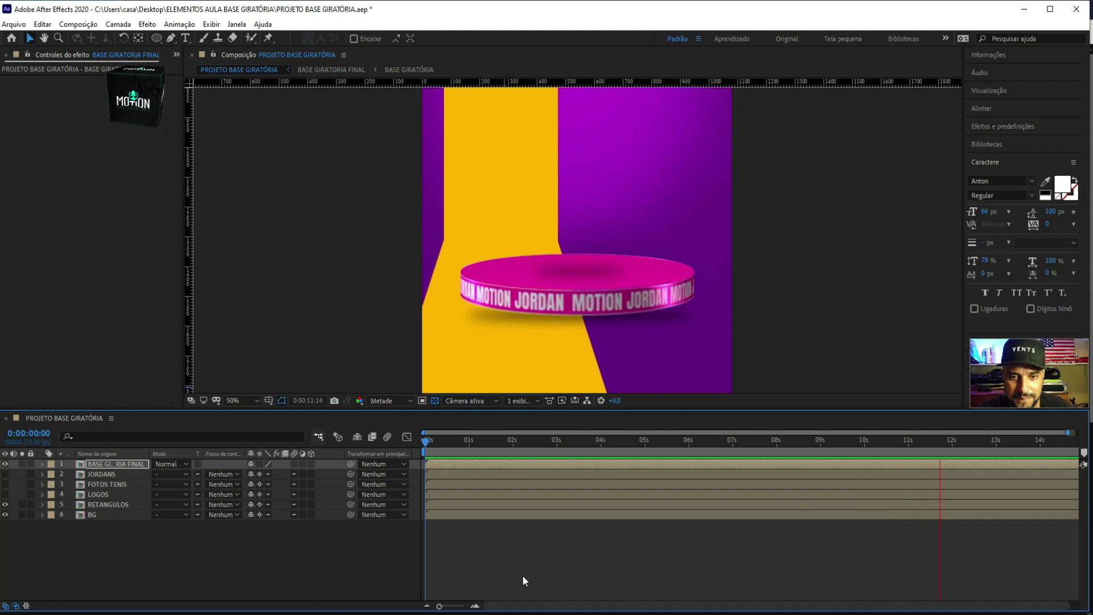
# Set the viewer to Fit, enlarge it, switch resolution to Full, and preview from near the start
pyautogui.click(251, 402)
pyautogui.click(247, 412)
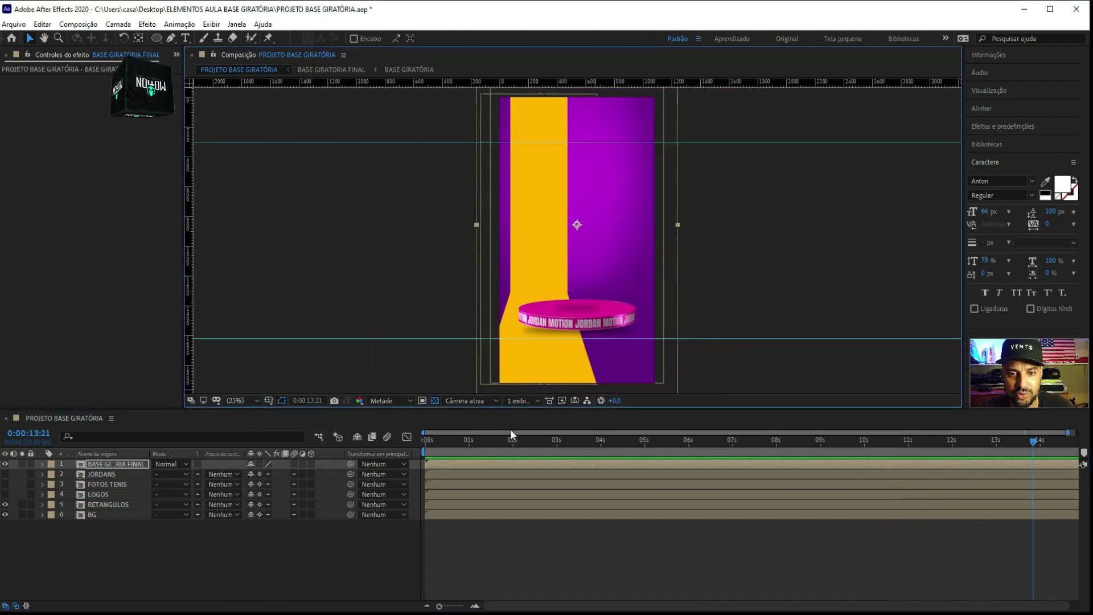
pyautogui.moveTo(520, 448); pyautogui.dragTo(357, 456)
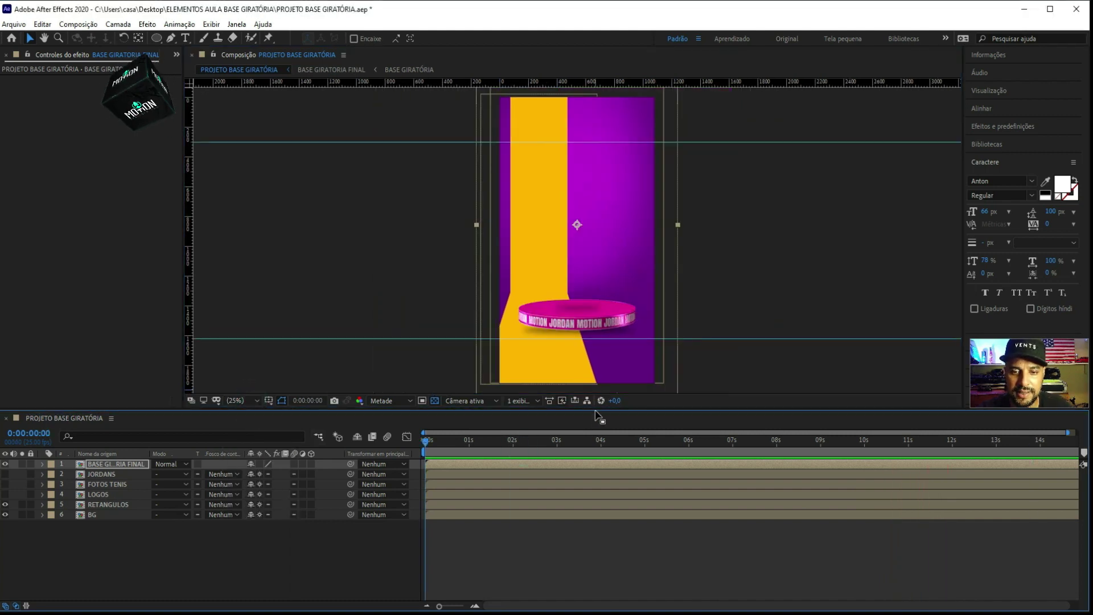
pyautogui.moveTo(596, 409)
pyautogui.mouseDown()
pyautogui.moveTo(586, 455)
pyautogui.moveTo(586, 445)
pyautogui.mouseUp()
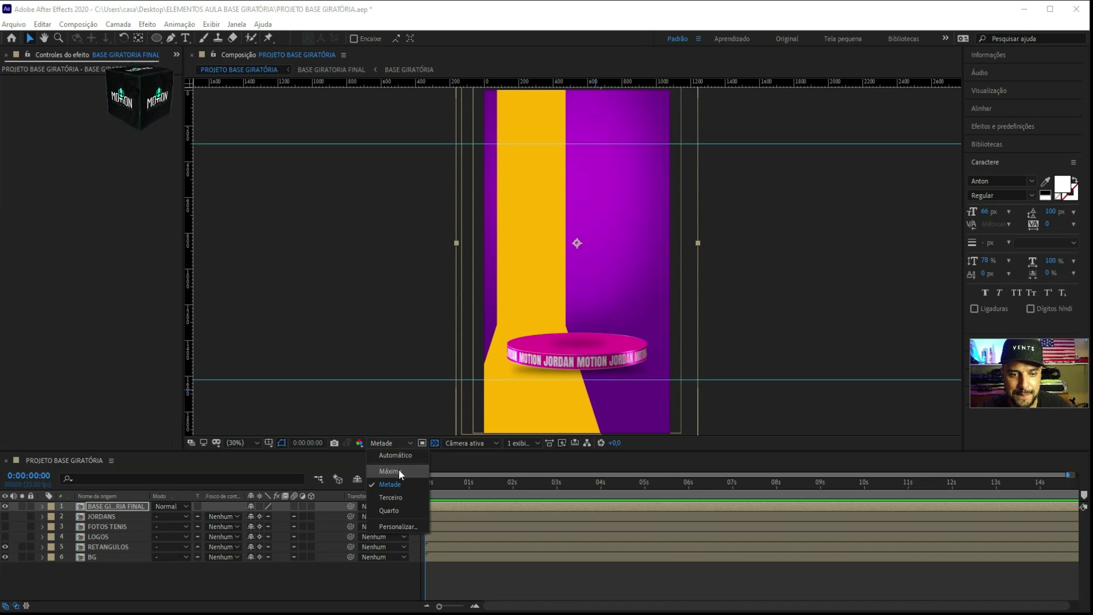
pyautogui.click(398, 470)
pyautogui.press('space')
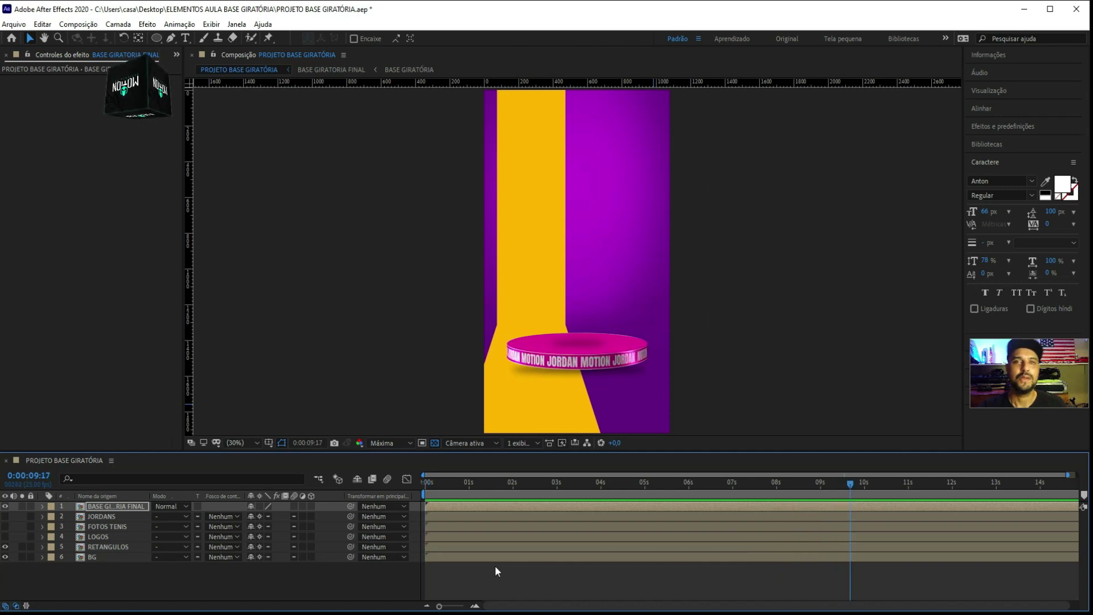
pyautogui.press('space')
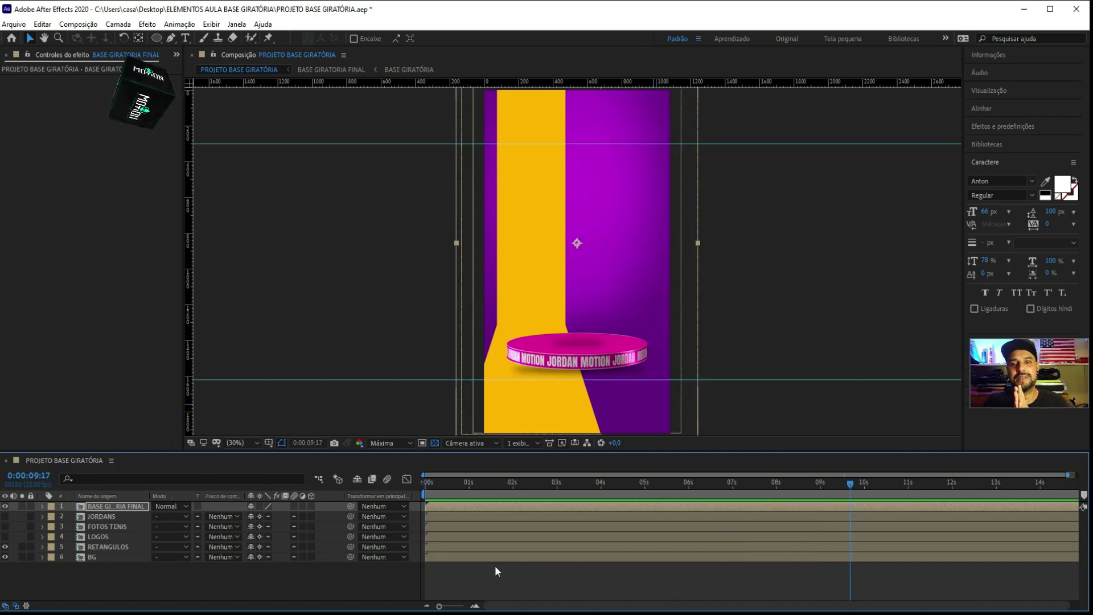
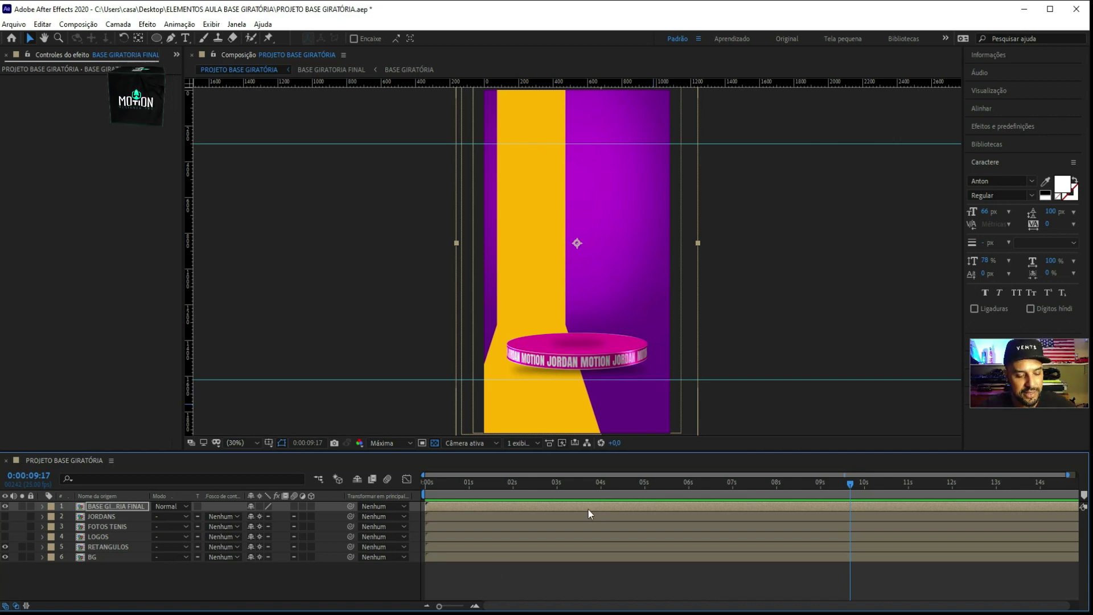
# Save the project, hide the pink platform layer and show the LOGOS layer
pyautogui.hotkey('ctrl', 's')
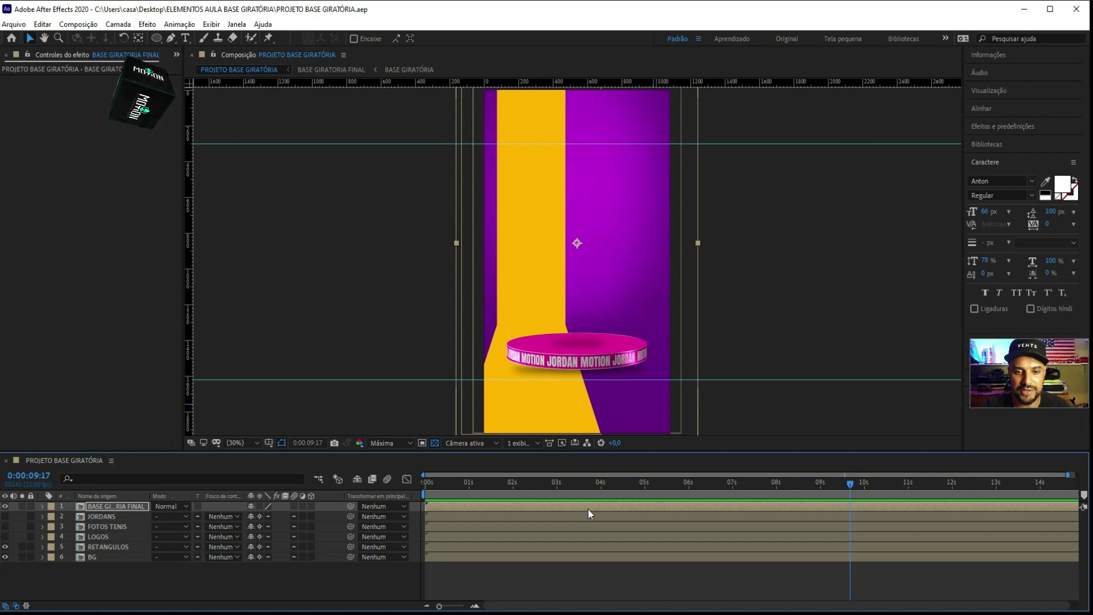
pyautogui.click(5, 505)
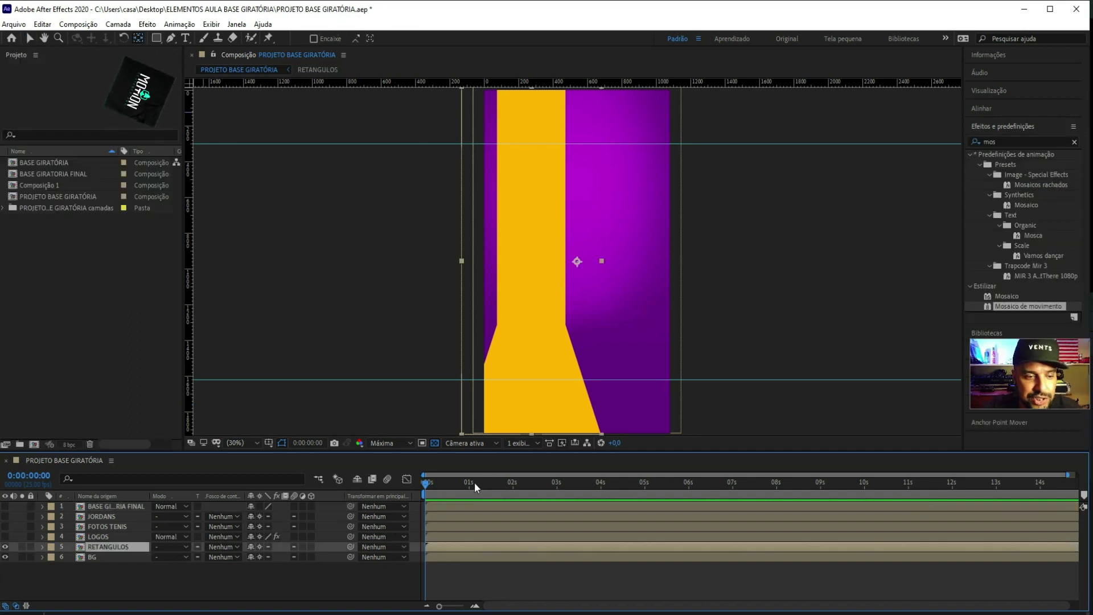
pyautogui.click(4, 537)
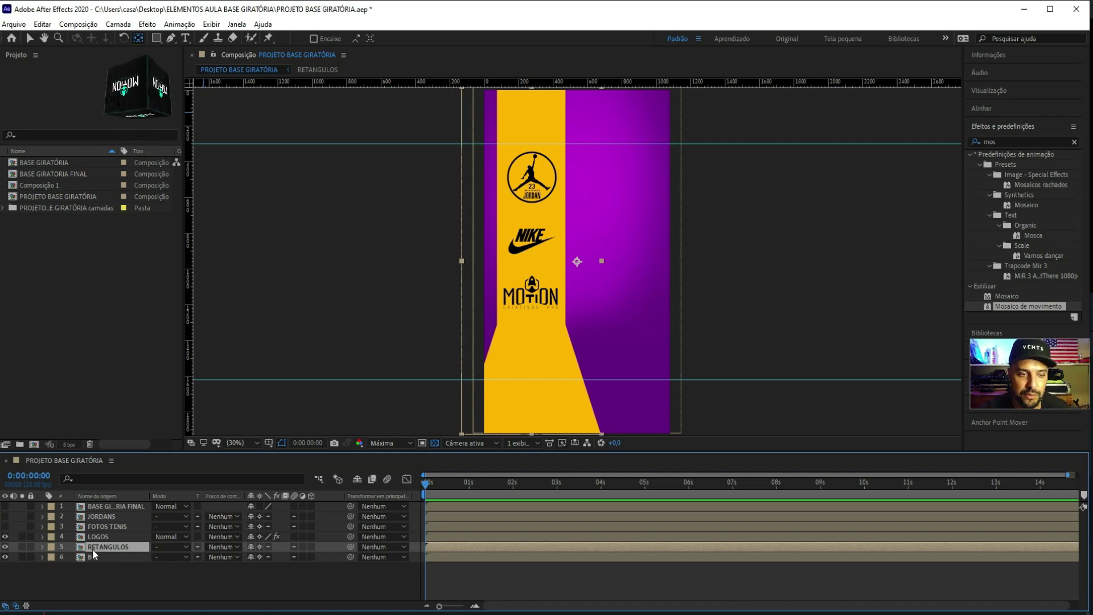
# Move both Rectangle layers out of RETANGULOS and paste them into PROJETO BASE GIRATÓRIA
pyautogui.doubleClick(100, 545)
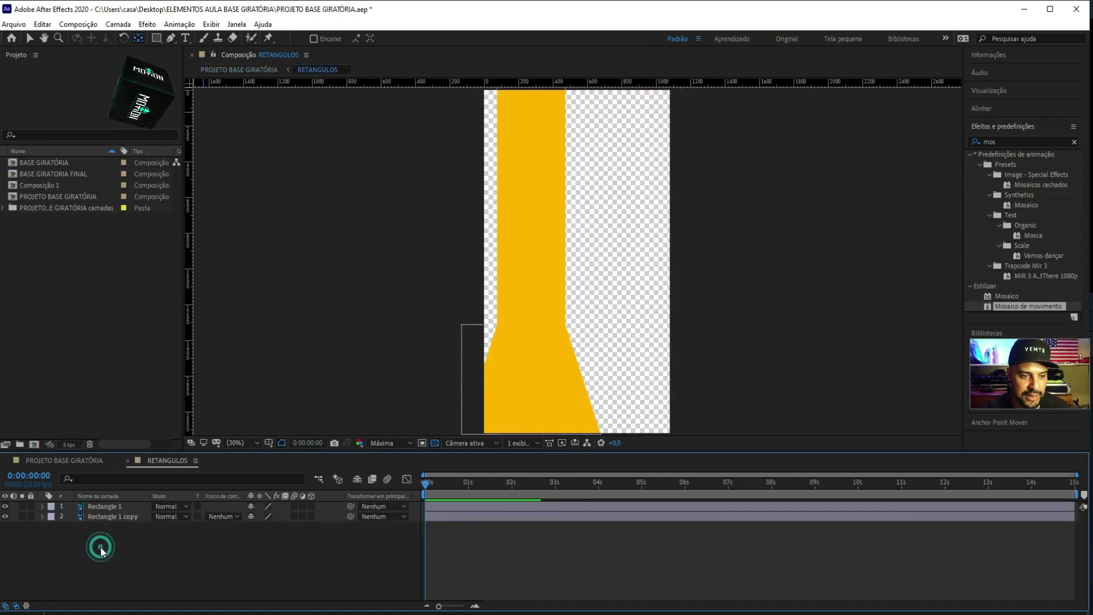
pyautogui.moveTo(164, 567); pyautogui.dragTo(52, 502)
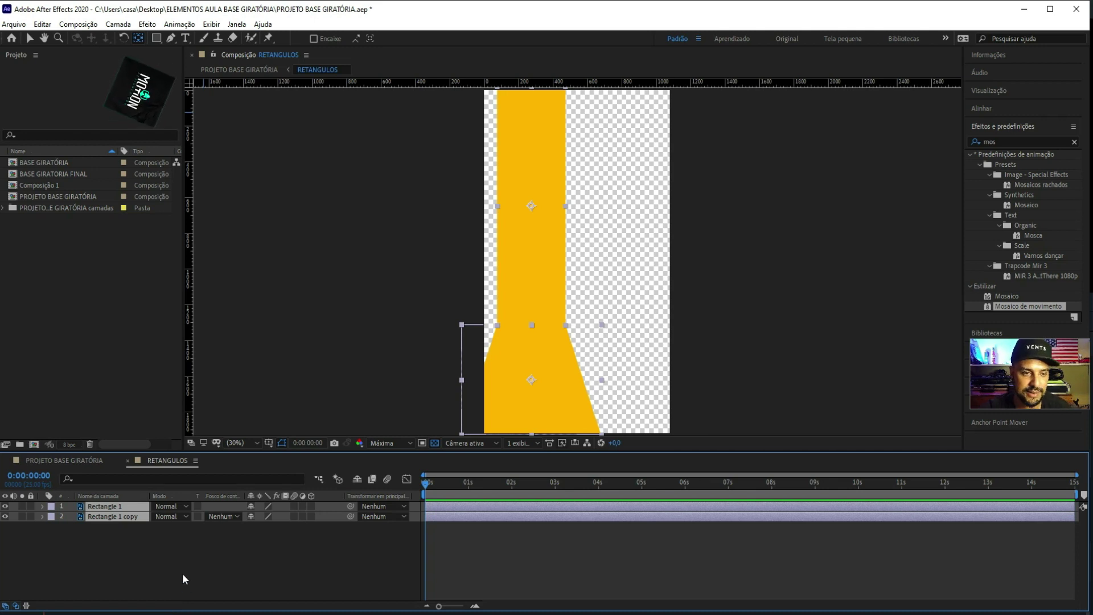
pyautogui.press('Delete')
pyautogui.click(147, 565)
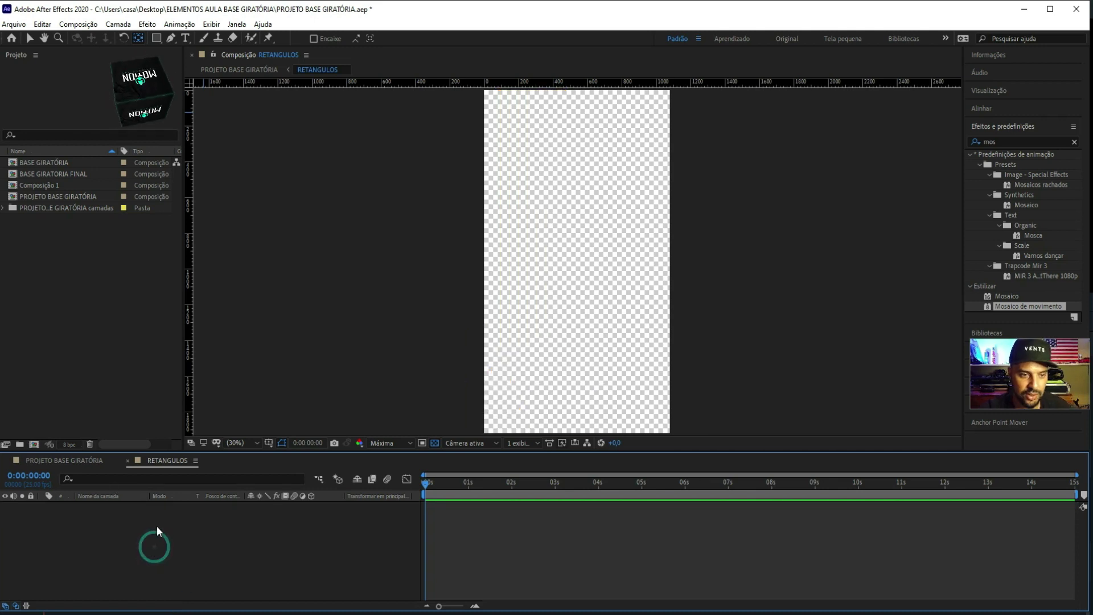
pyautogui.click(90, 460)
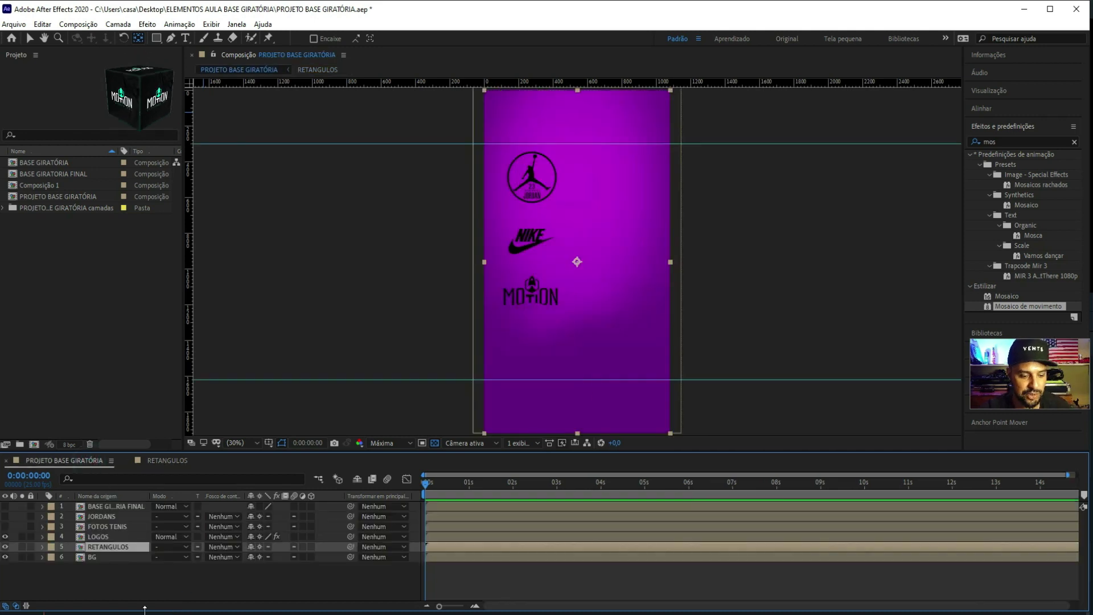
pyautogui.hotkey('ctrl', 'z')
# Delete the empty RETANGULOS layer and inspect the two rectangle layers
pyautogui.click(111, 567)
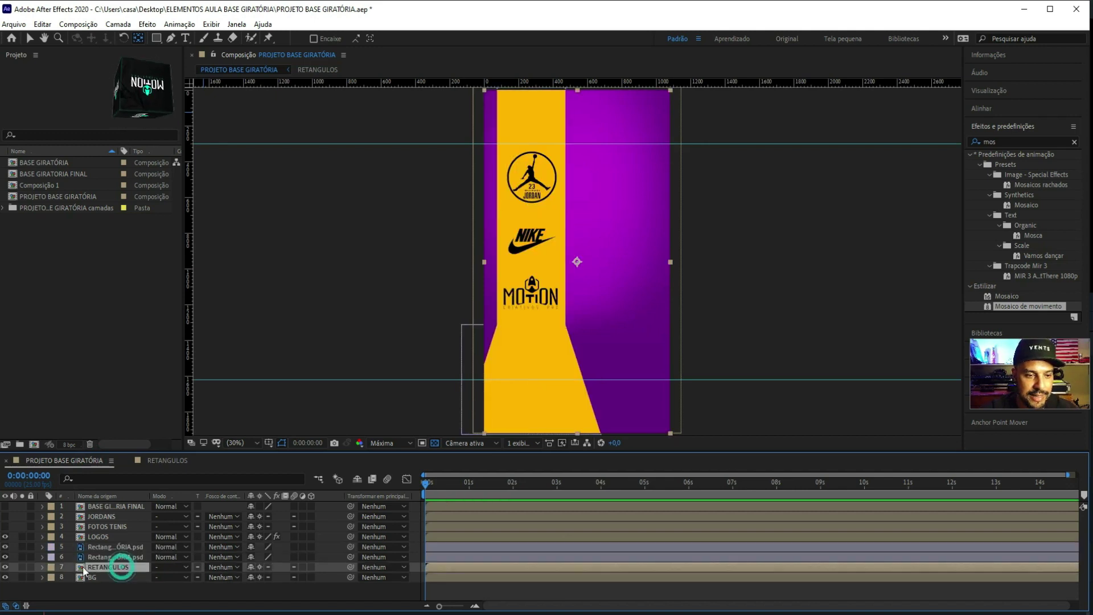
pyautogui.press('Delete')
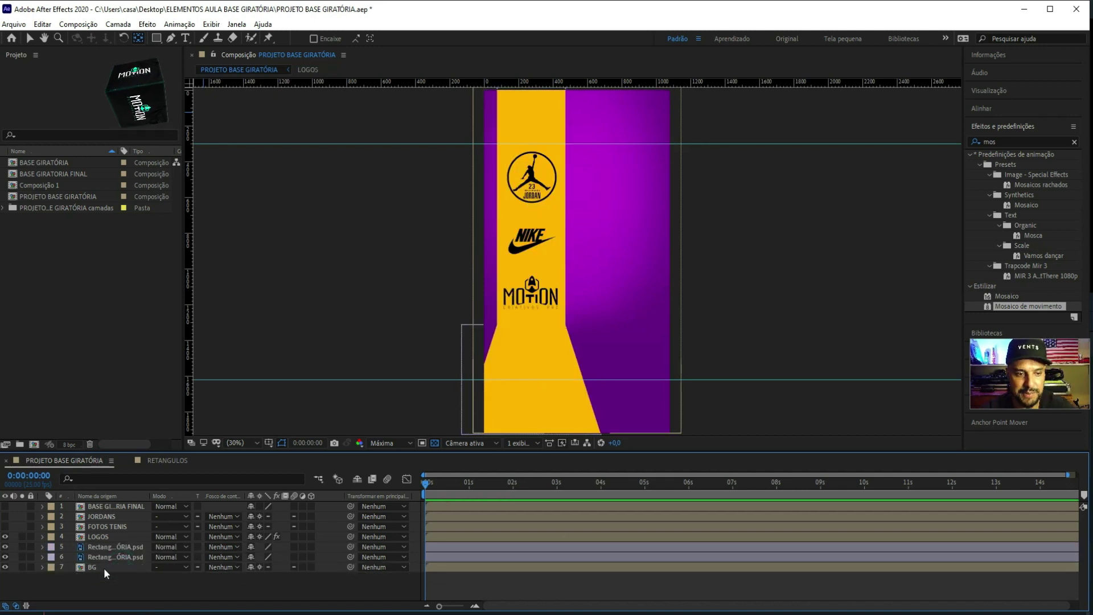
pyautogui.click(111, 556)
pyautogui.click(108, 547)
pyautogui.click(105, 557)
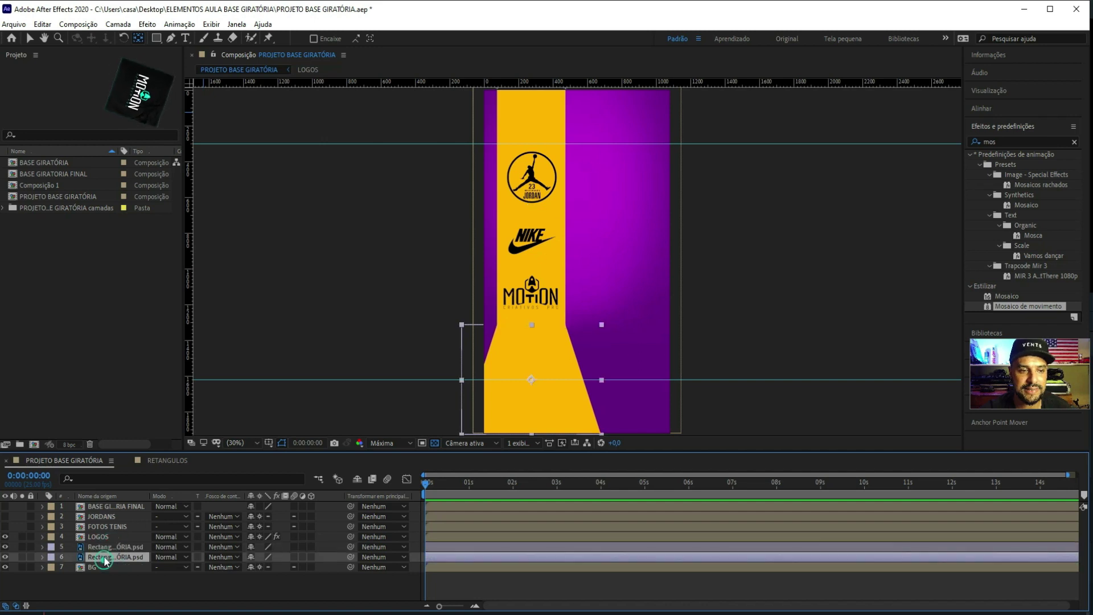
pyautogui.click(101, 547)
pyautogui.click(103, 557)
# Select the upper rectangle layer, then toggle LOGOS visibility off and on to compare
pyautogui.click(103, 547)
pyautogui.click(101, 557)
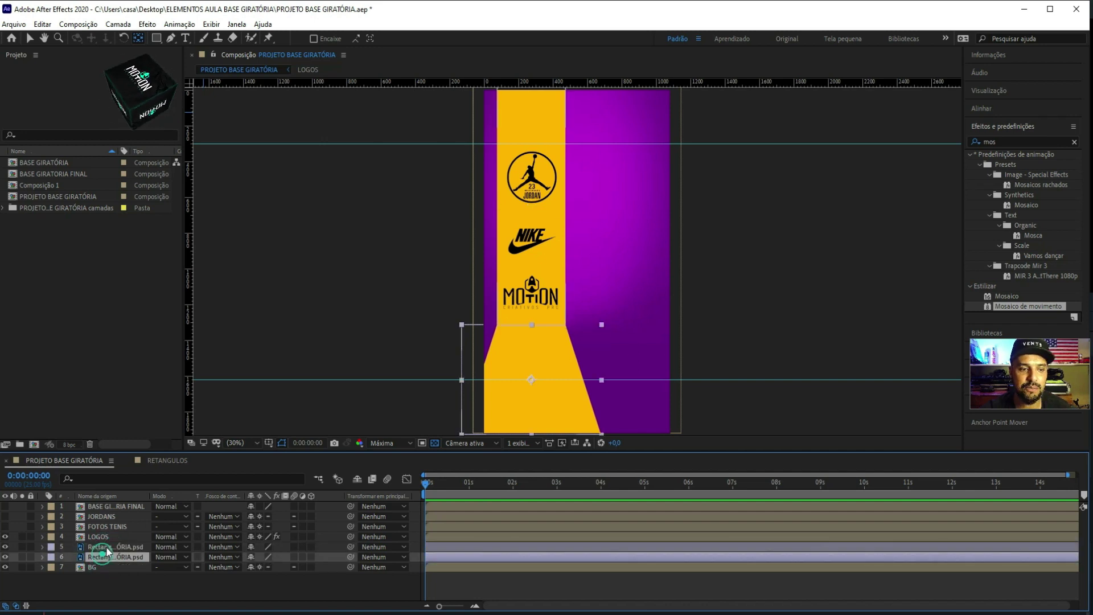
pyautogui.click(104, 546)
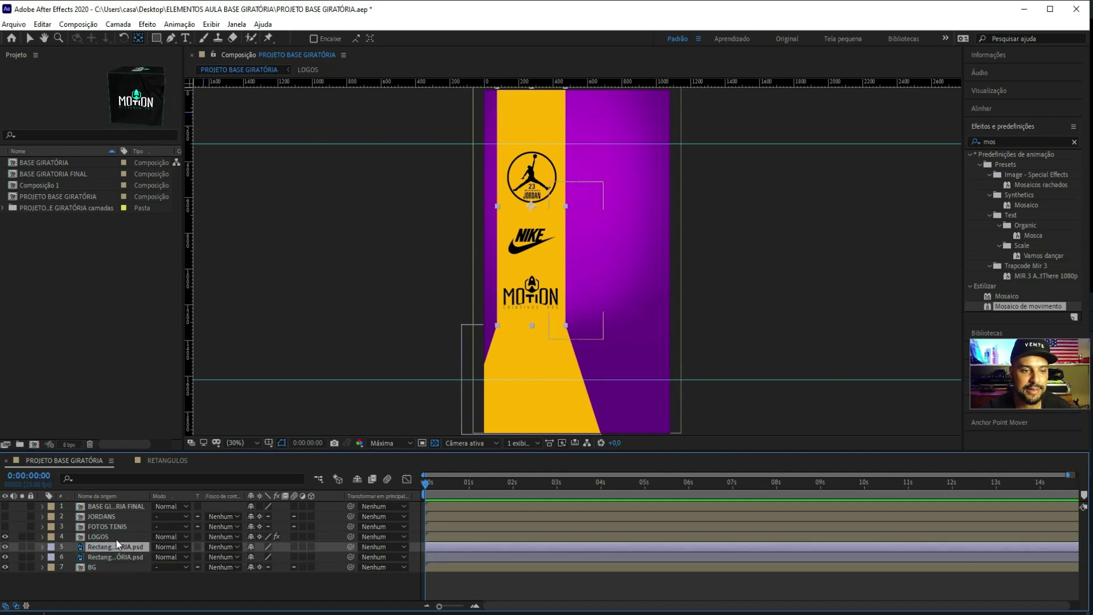
pyautogui.click(114, 537)
pyautogui.click(6, 537)
pyautogui.click(6, 537)
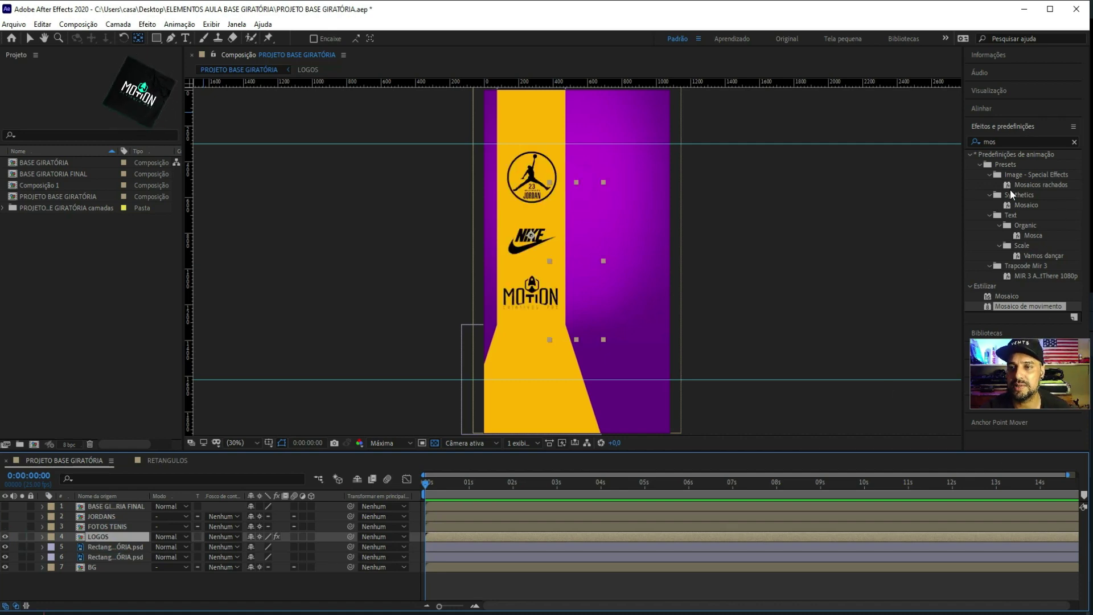
# Give LOGOS a single Mosaico de movimento effect, move it over the yellow strip, and open its precomp
pyautogui.click(1031, 296)
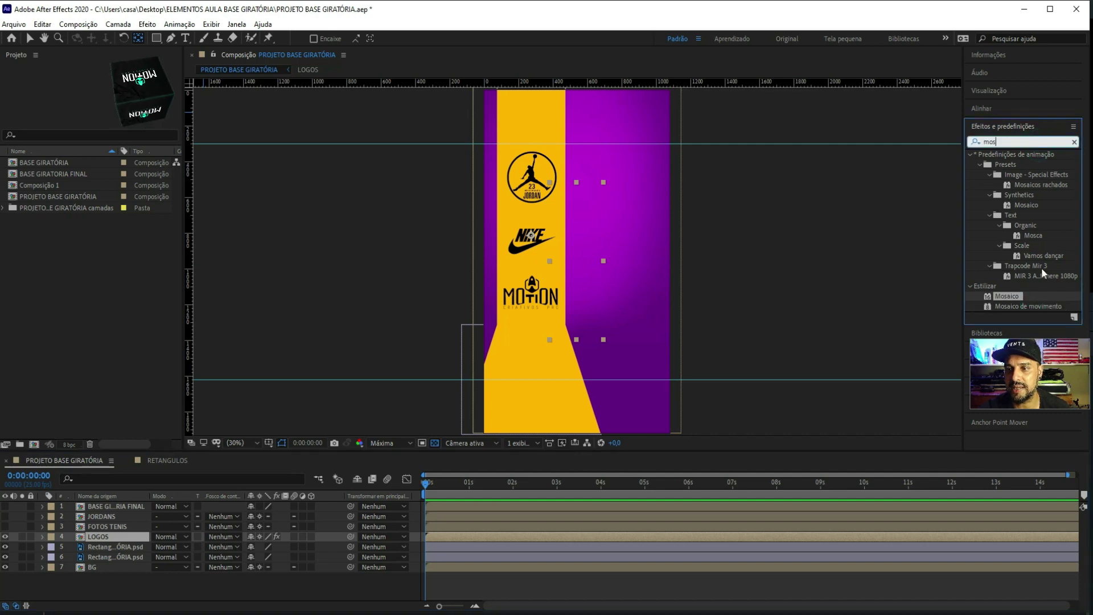
pyautogui.click(1027, 306)
pyautogui.doubleClick(1034, 305)
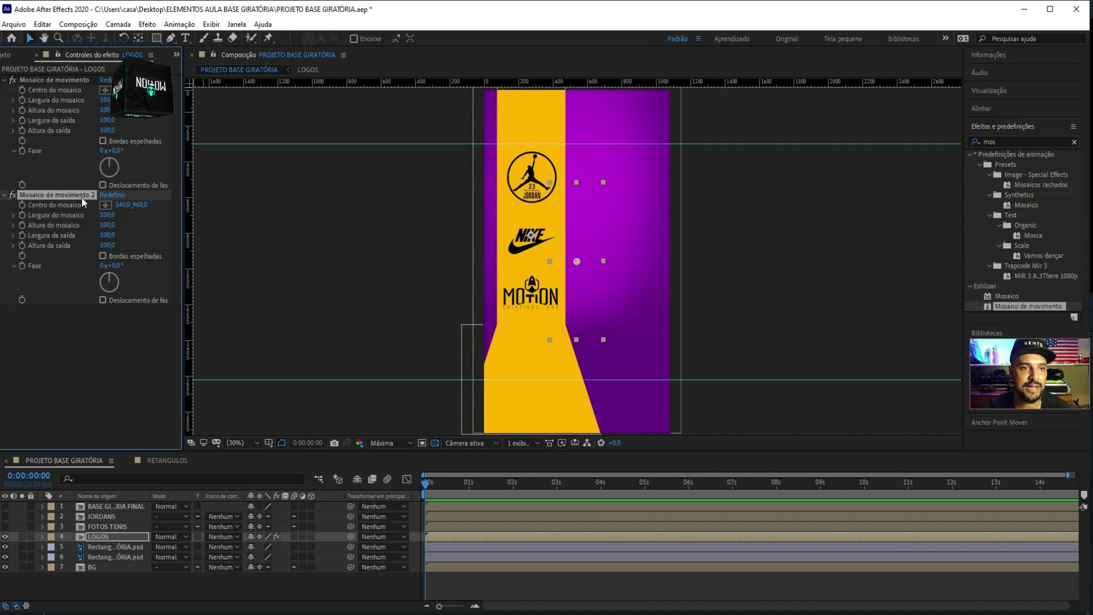
pyautogui.click(45, 80)
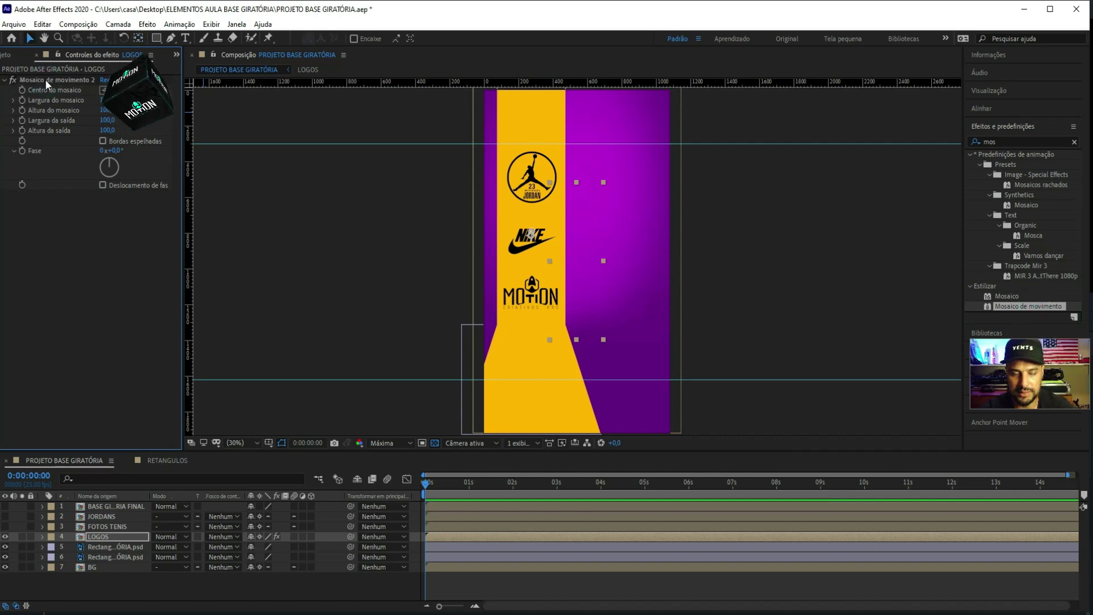
pyautogui.press('Delete')
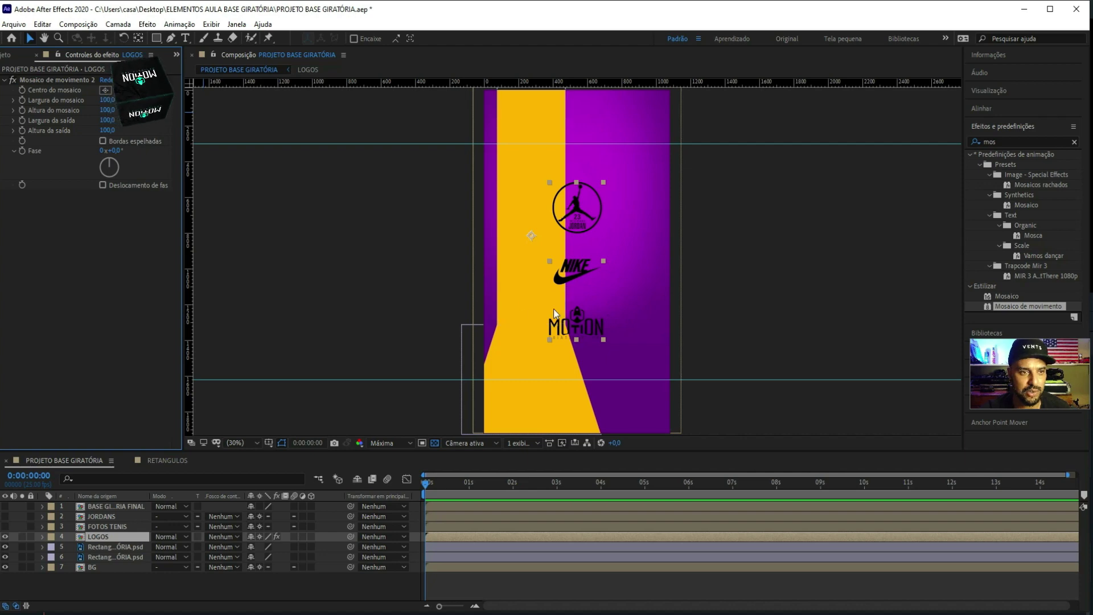
pyautogui.moveTo(535, 259)
pyautogui.mouseDown()
pyautogui.moveTo(493, 230)
pyautogui.moveTo(531, 237)
pyautogui.mouseUp()
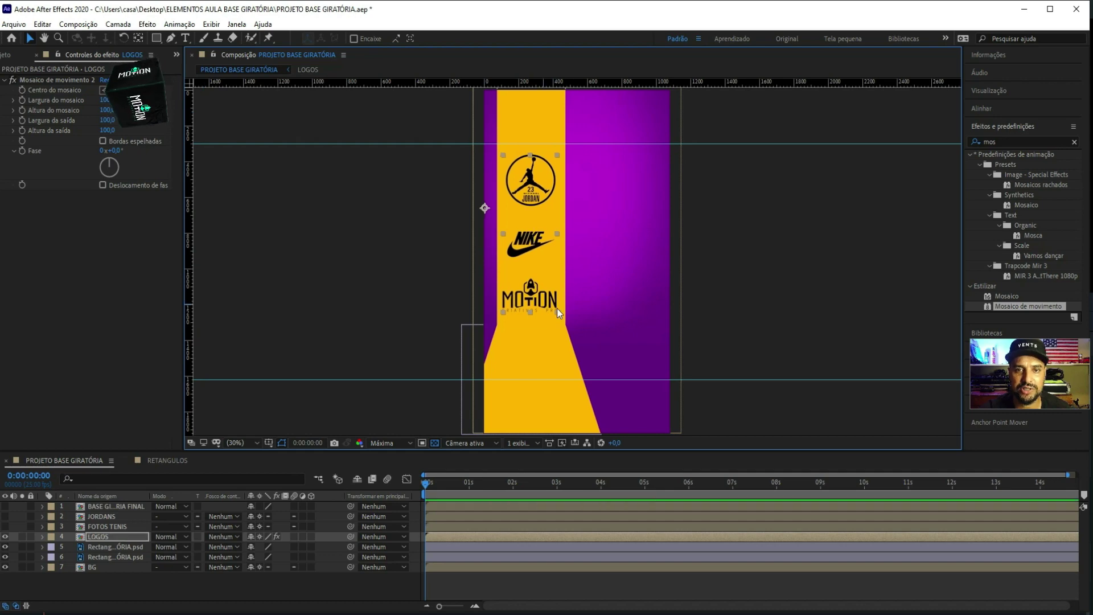
pyautogui.doubleClick(106, 535)
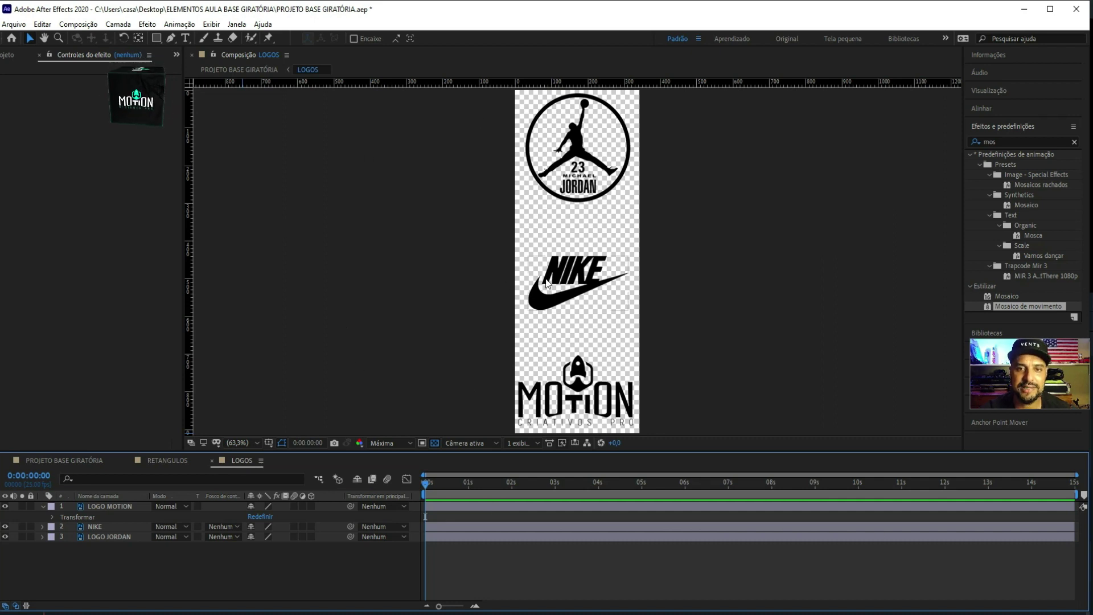
# Resize the LOGOS composition to 1080 × 1920 px in Composition Settings
pyautogui.rightClick(438, 247)
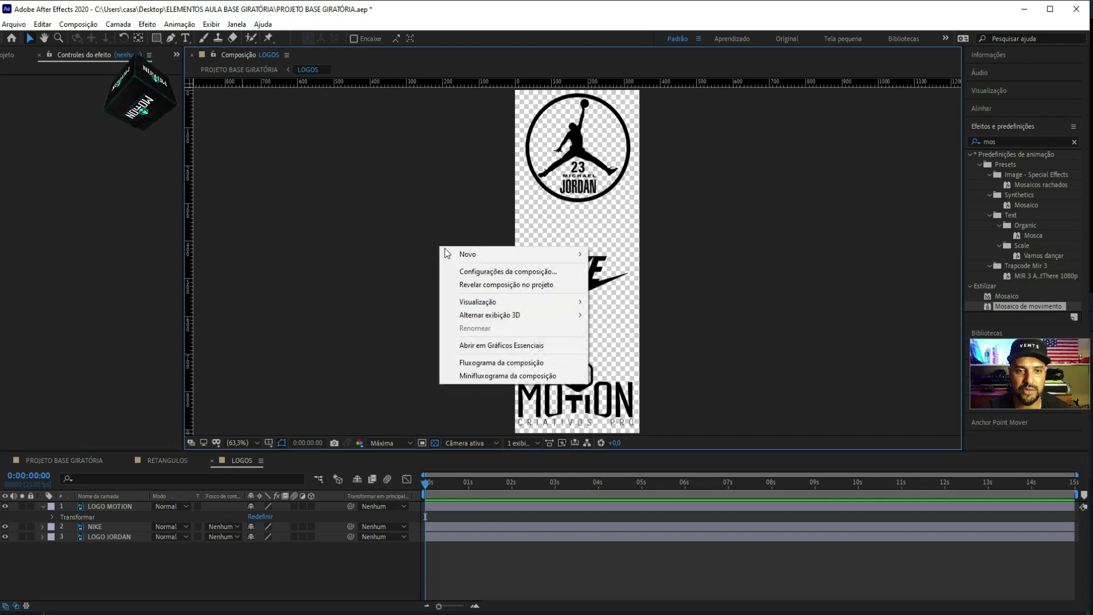
pyautogui.click(470, 270)
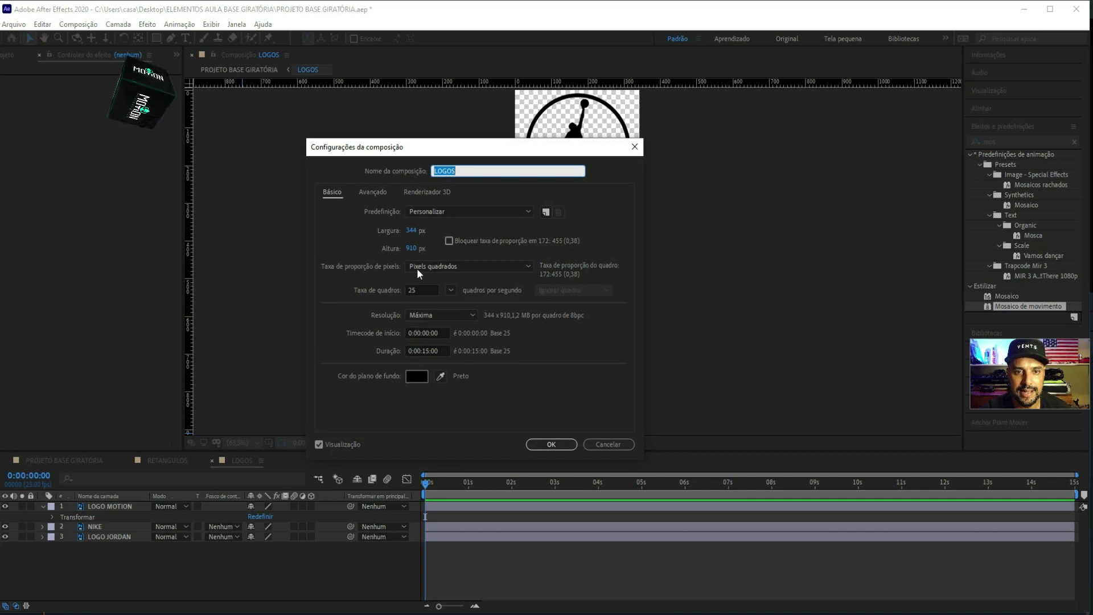
pyautogui.click(411, 230)
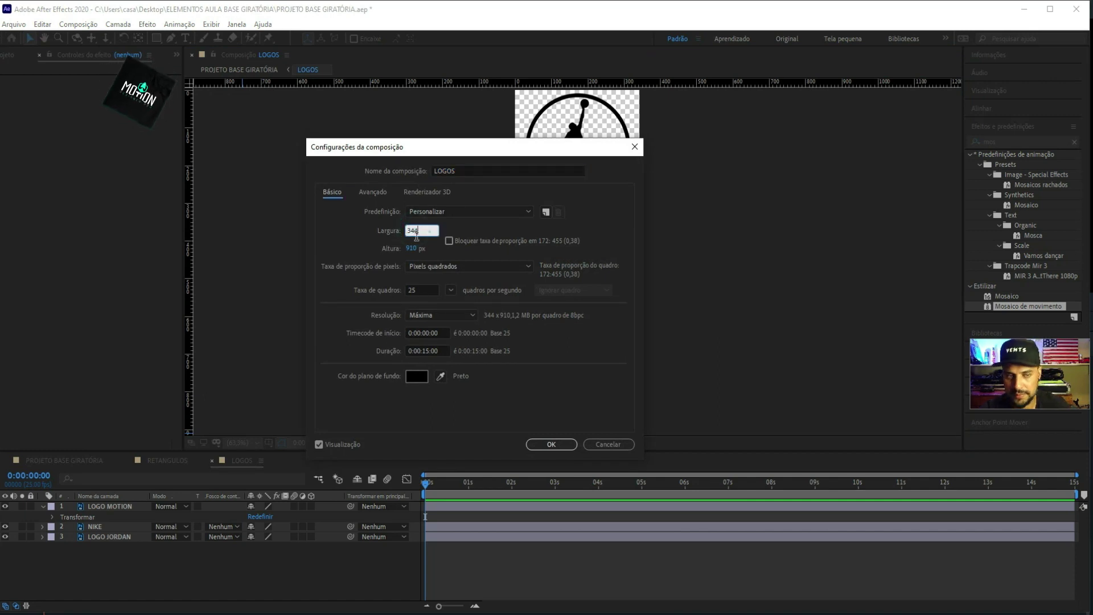
pyautogui.write('1080')
pyautogui.press('Tab')
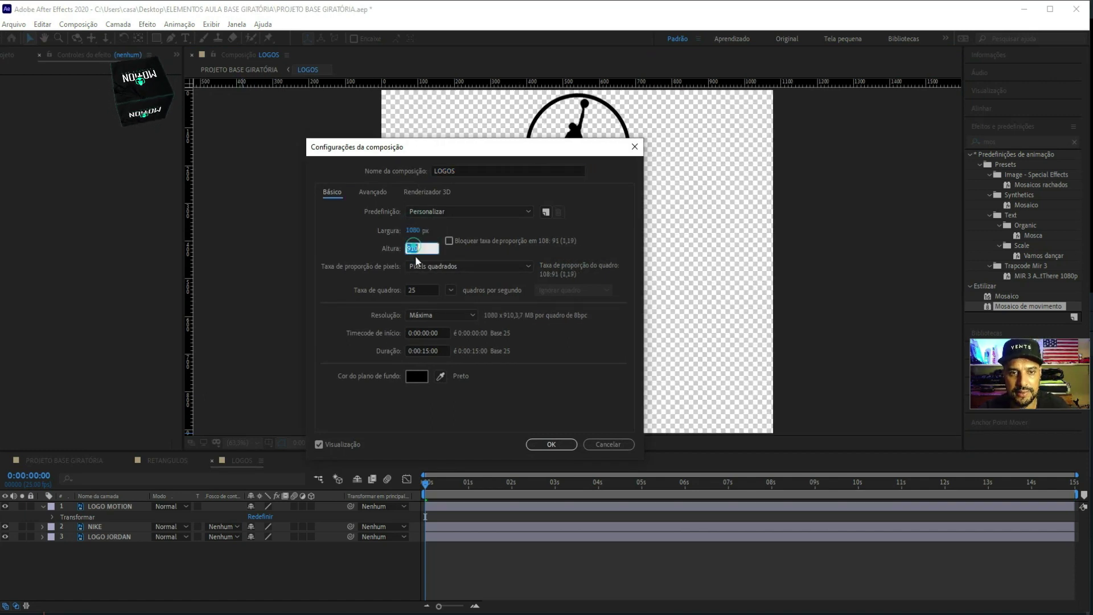
pyautogui.write('1')
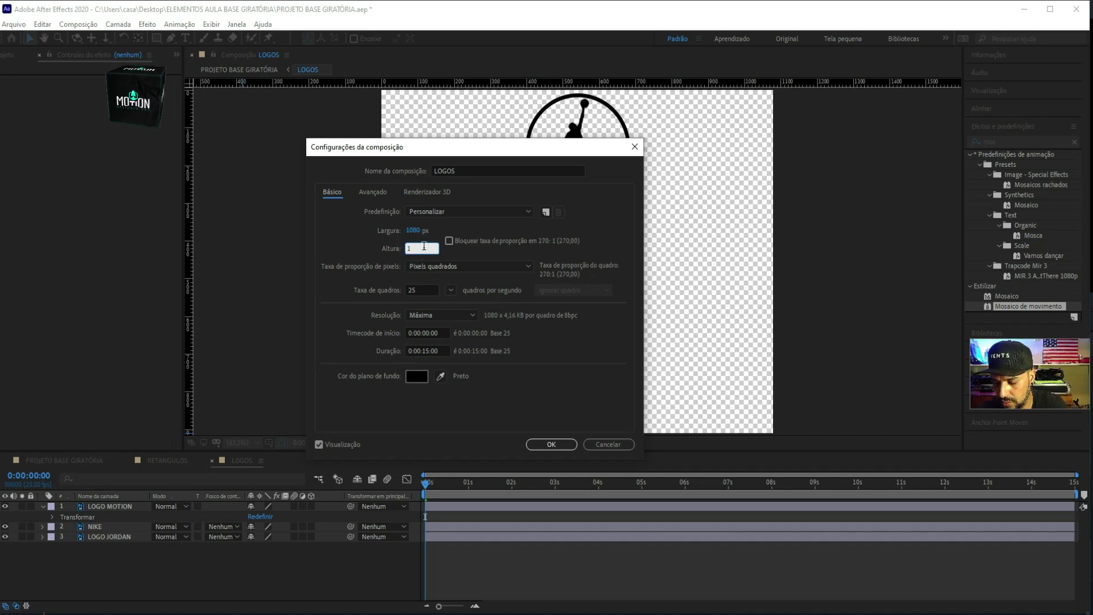
pyautogui.write('20')
pyautogui.press('Return')
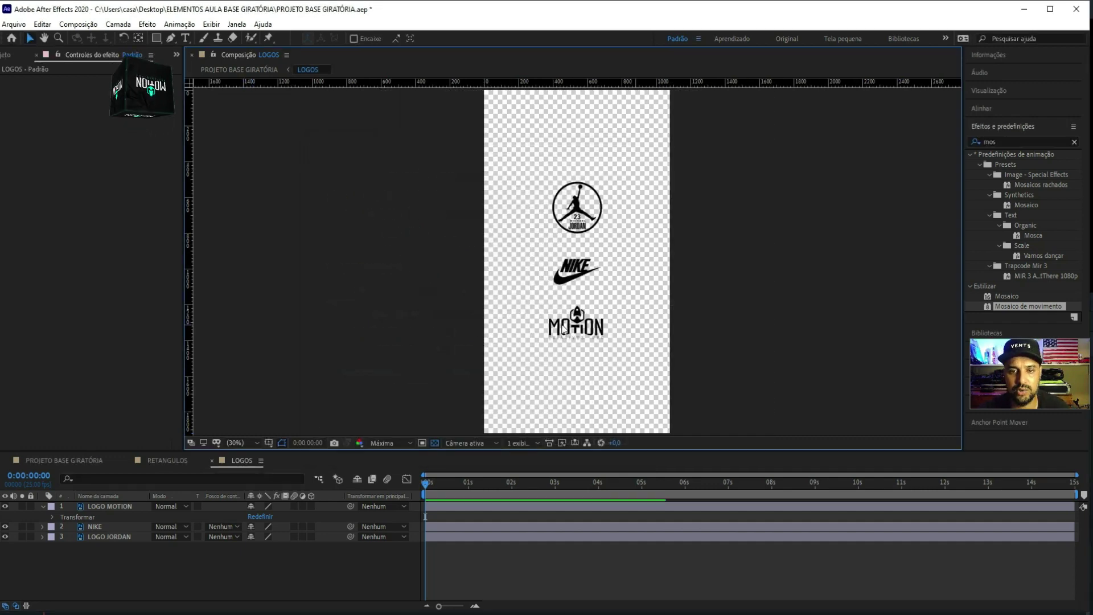
# Draw a region of interest around the three logos and crop the LOGOS comp to it
pyautogui.scroll(1, 578, 312)
pyautogui.scroll(-2, 579, 312)
pyautogui.scroll(3, 579, 312)
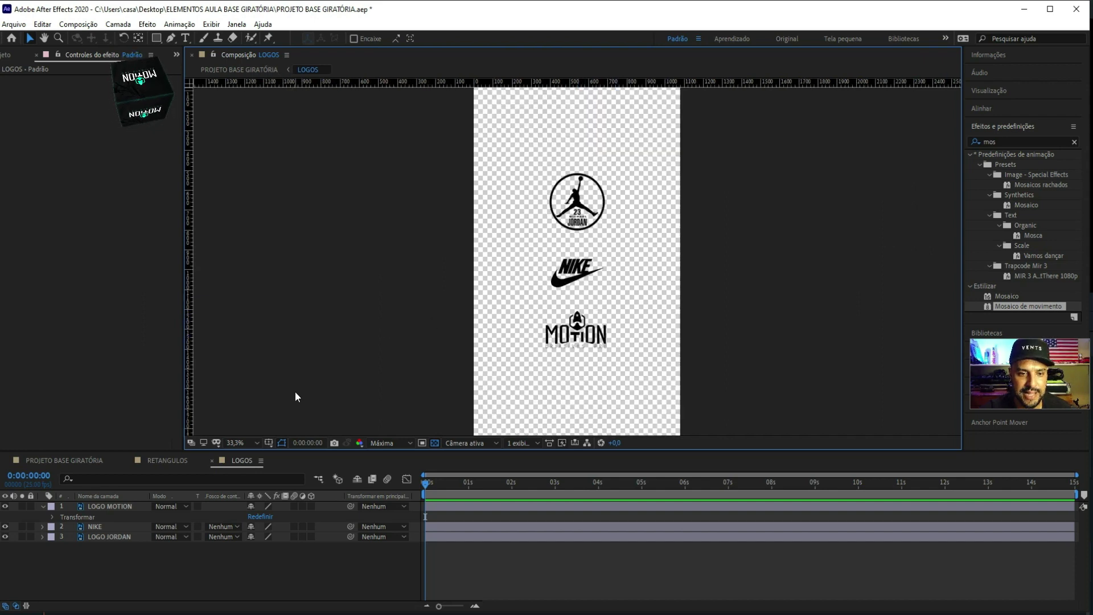
pyautogui.click(424, 446)
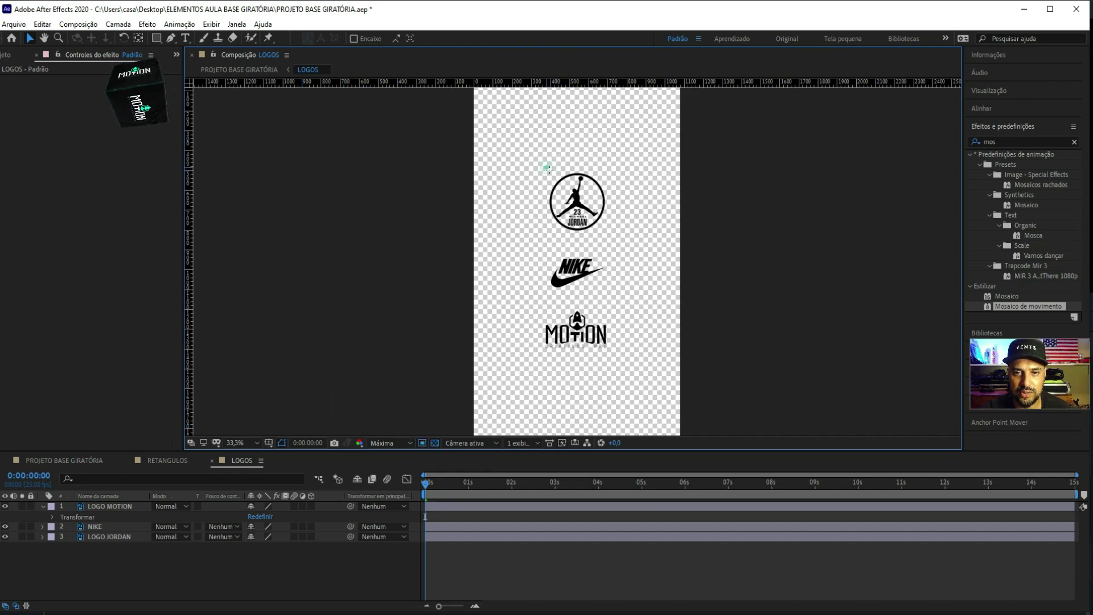
pyautogui.moveTo(545, 166)
pyautogui.mouseDown()
pyautogui.moveTo(615, 362)
pyautogui.moveTo(610, 354)
pyautogui.mouseUp()
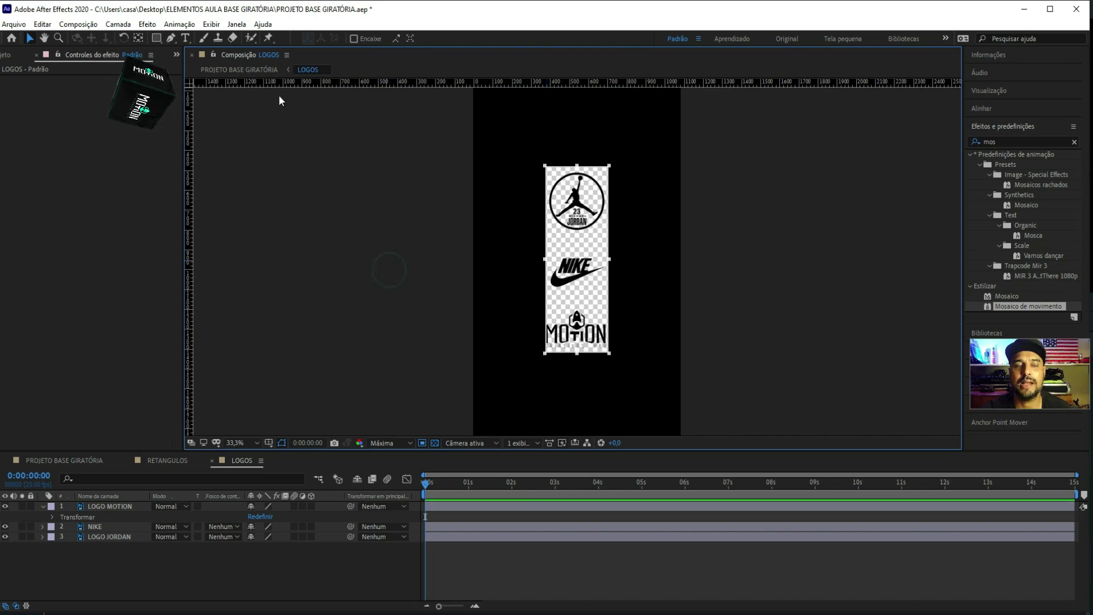
pyautogui.click(78, 24)
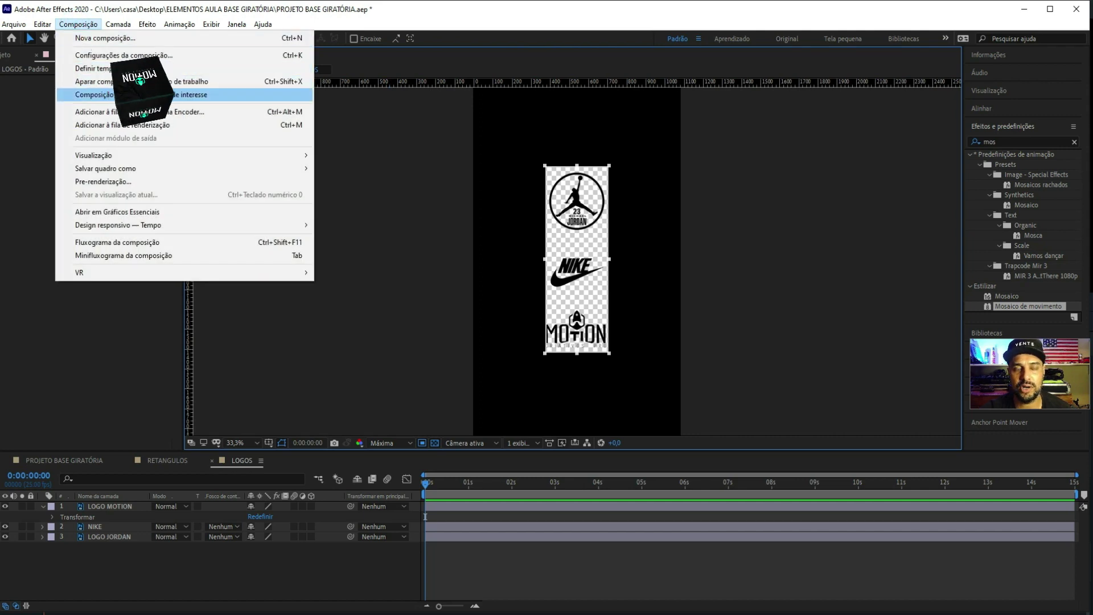
pyautogui.click(142, 94)
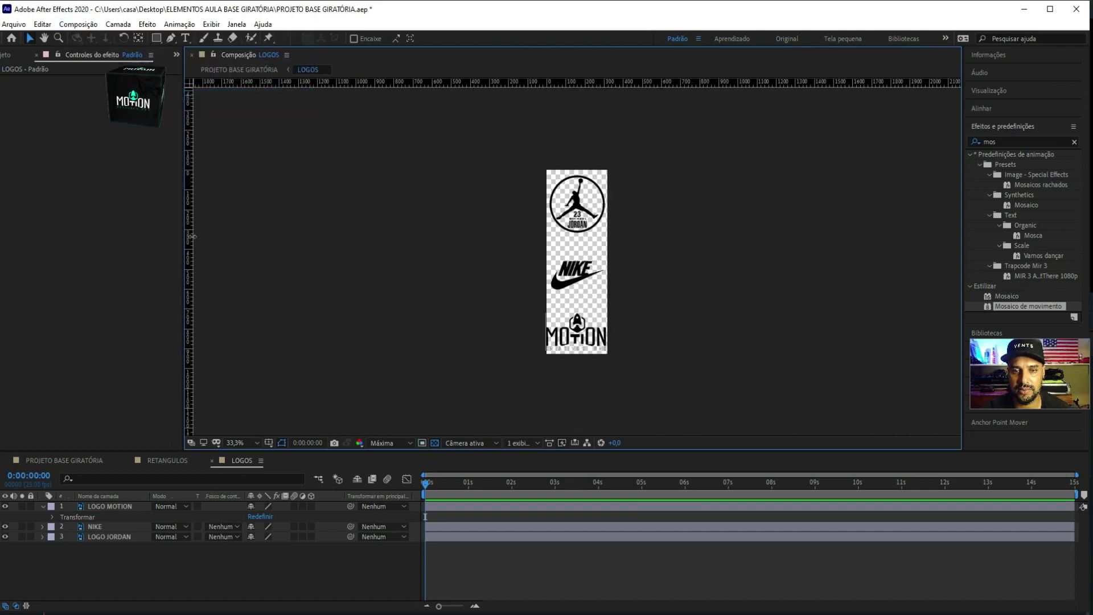
# In the main comp, move the LOGOS anchor point onto Nike and offset the tile centre
pyautogui.click(211, 460)
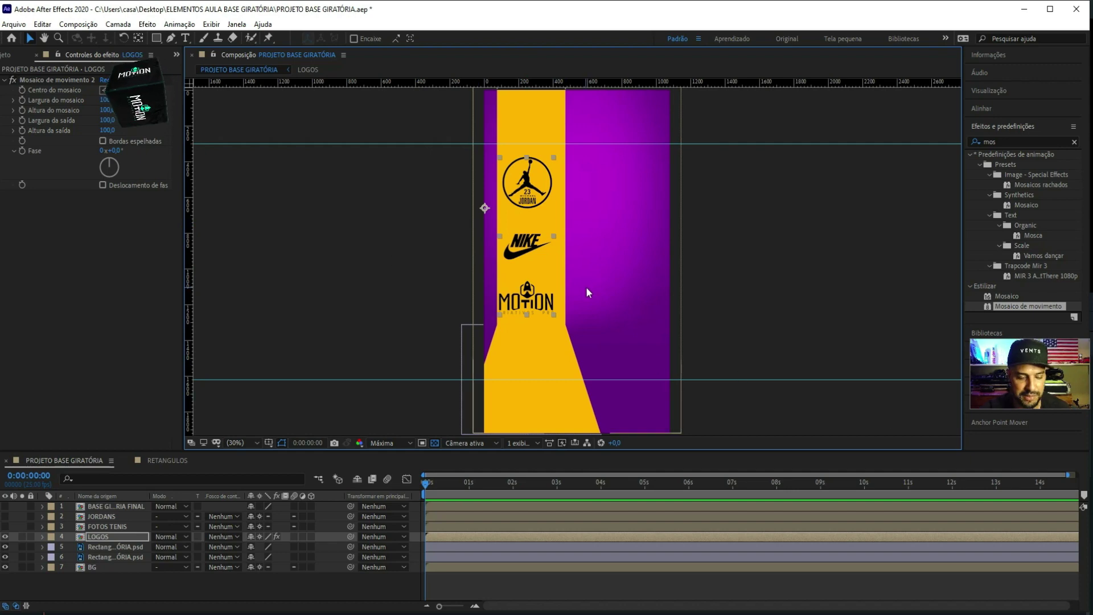
pyautogui.press('y')
pyautogui.moveTo(484, 207); pyautogui.dragTo(528, 233)
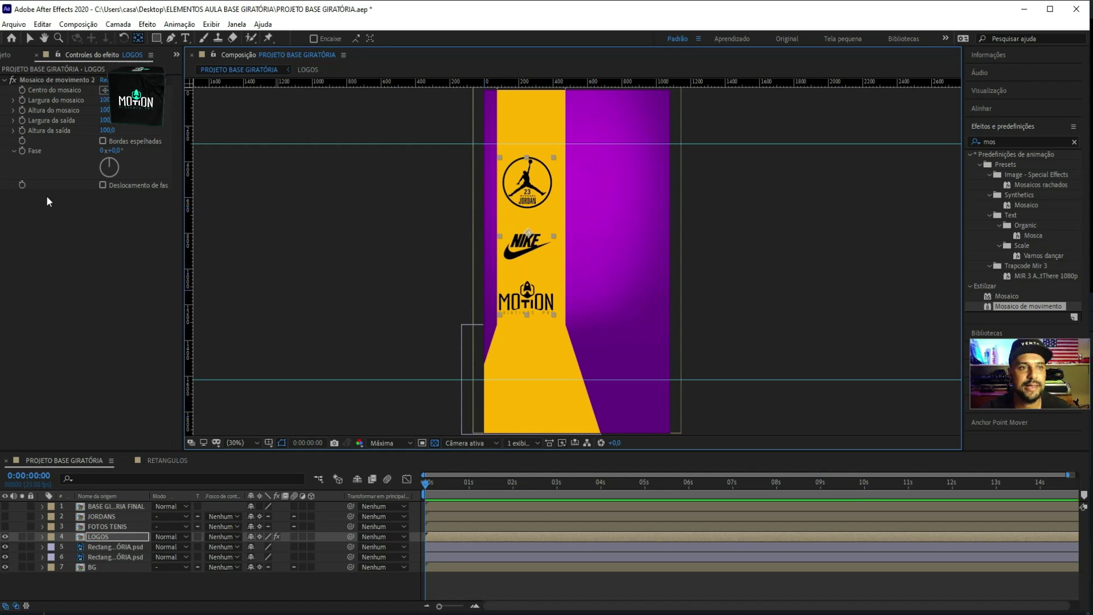
pyautogui.click(123, 250)
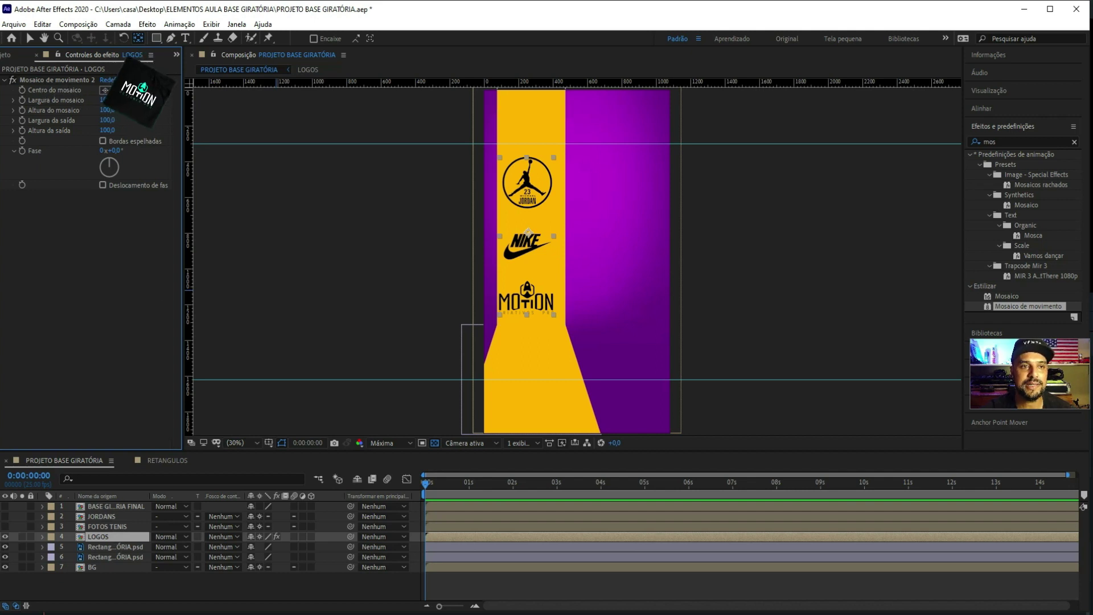
pyautogui.moveTo(122, 90); pyautogui.dragTo(1000, 220)
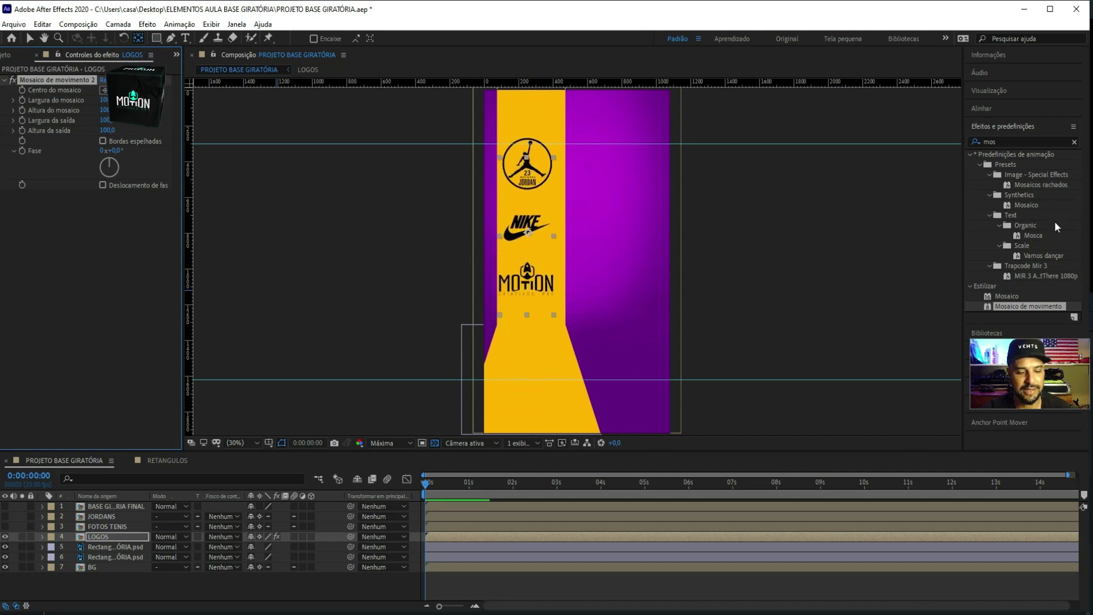
pyautogui.moveTo(528, 231); pyautogui.dragTo(540, 269)
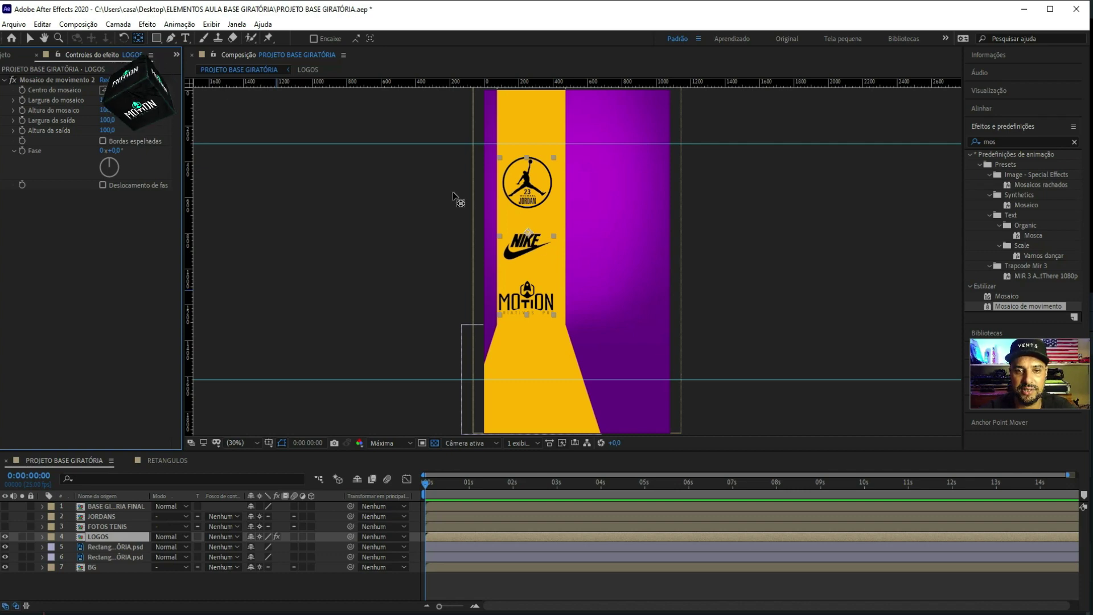
# Nudge LOGOS up and right, then shift Mosaico de movimento 2's tile centre down the column
pyautogui.click(30, 38)
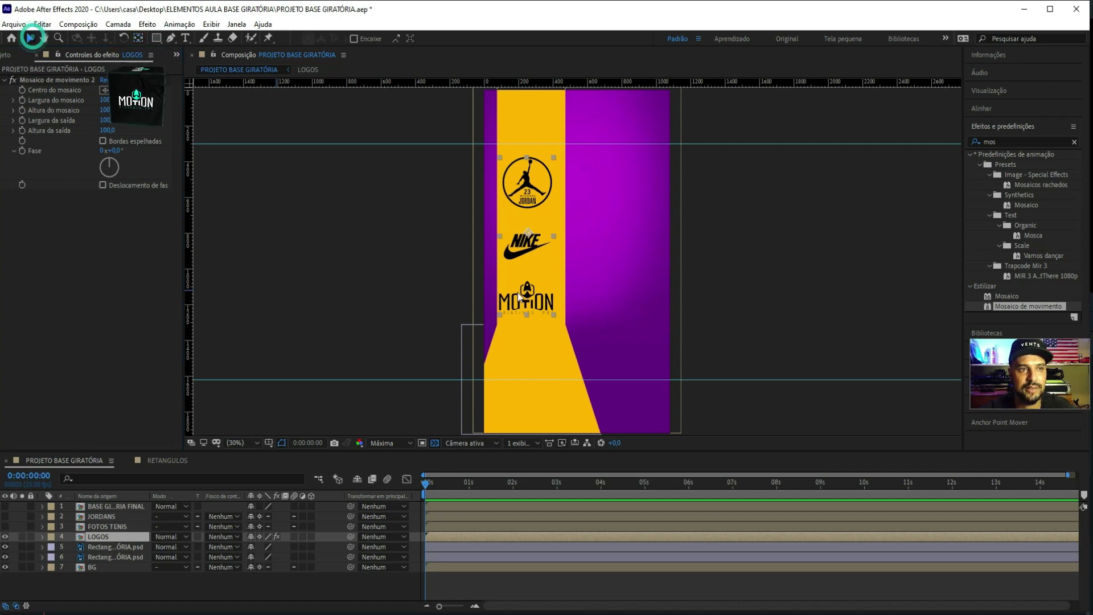
pyautogui.click(535, 249)
pyautogui.hotkey('shift', 'Right')
pyautogui.hotkey('shift', 'Right')
pyautogui.hotkey('shift', 'Up')
pyautogui.hotkey('shift', 'Up')
pyautogui.hotkey('shift', 'Up')
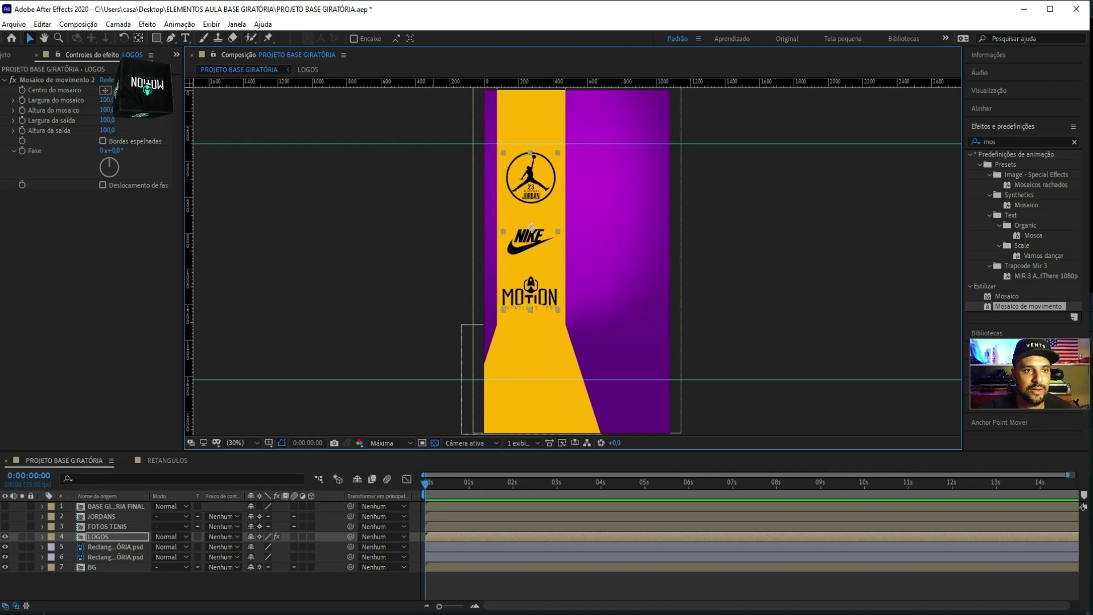
pyautogui.click(54, 80)
pyautogui.moveTo(577, 262); pyautogui.dragTo(576, 385)
pyautogui.moveTo(635, 184); pyautogui.dragTo(522, 225)
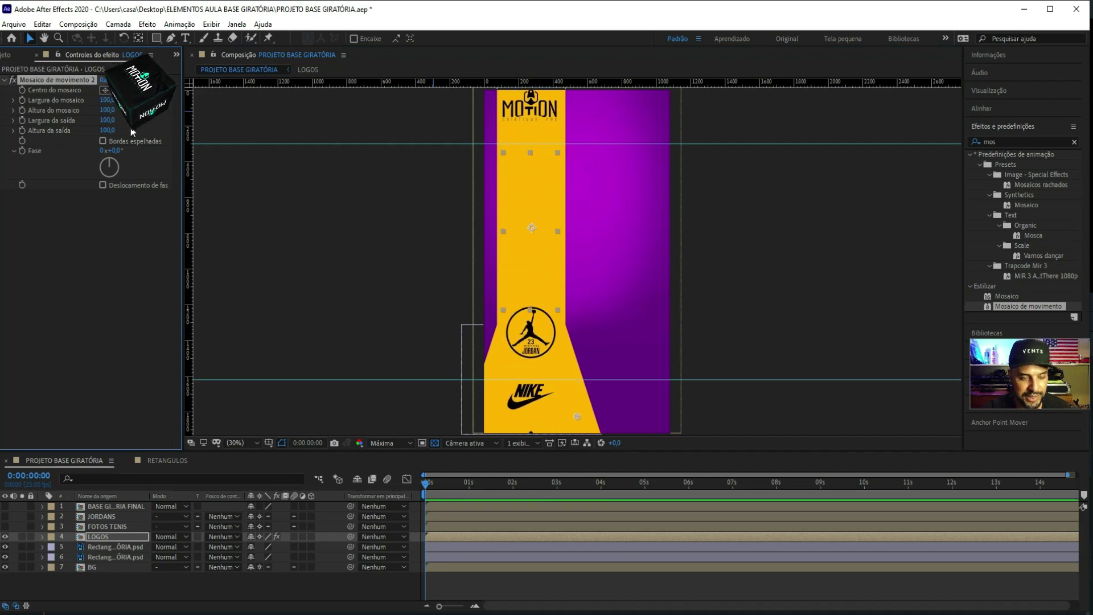
# Identify the rectangle layers by toggling their visibility and move one up the stack
pyautogui.click(114, 546)
pyautogui.click(112, 553)
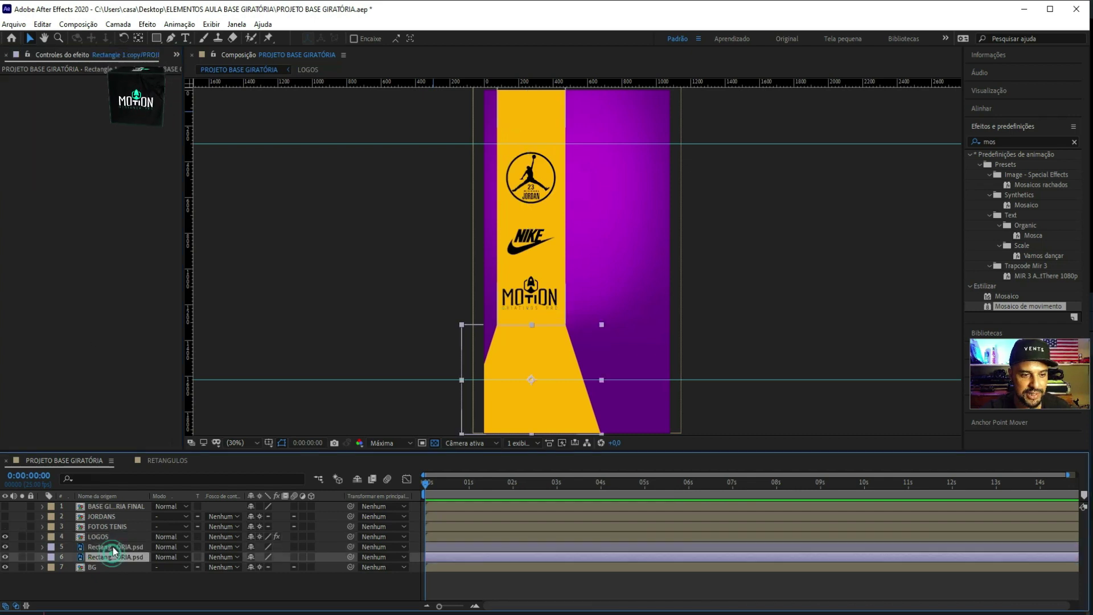
pyautogui.click(114, 547)
pyautogui.click(112, 554)
pyautogui.click(116, 548)
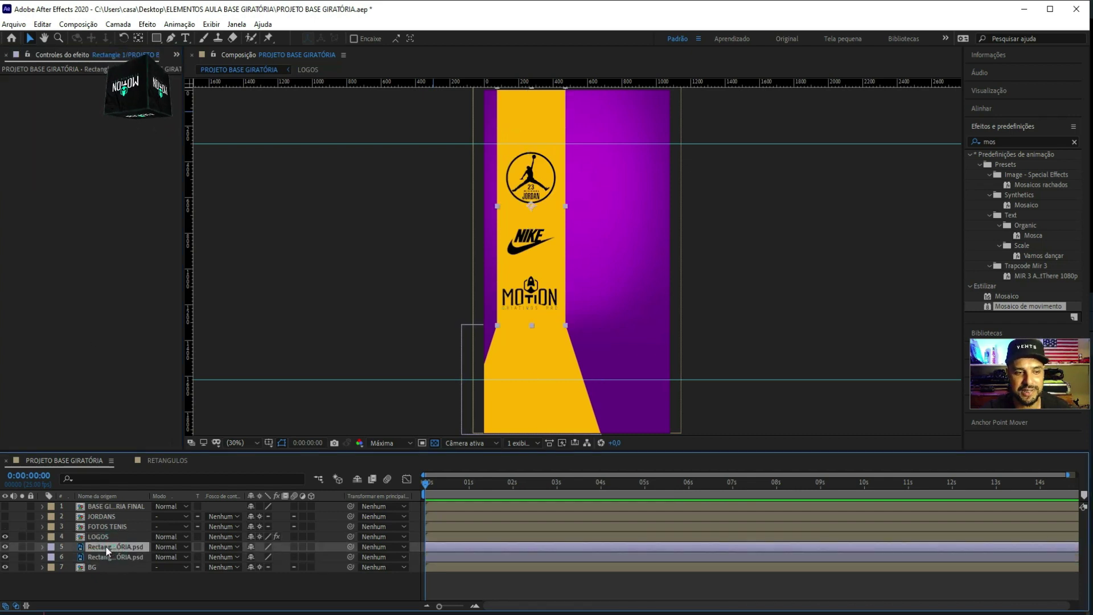
pyautogui.click(5, 557)
pyautogui.click(7, 558)
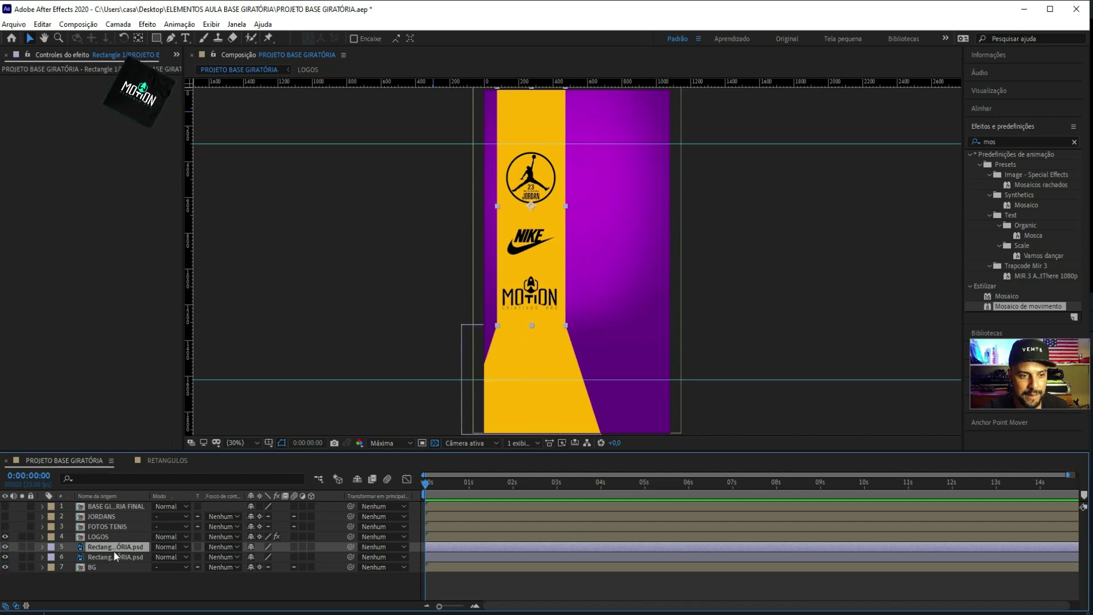
pyautogui.moveTo(114, 547)
pyautogui.mouseDown()
pyautogui.moveTo(113, 537)
pyautogui.moveTo(95, 550)
pyautogui.mouseUp()
# Move the trapezoid rectangle layer above LOGOS and verify it covers the lower column
pyautogui.click(60, 556)
pyautogui.click(6, 557)
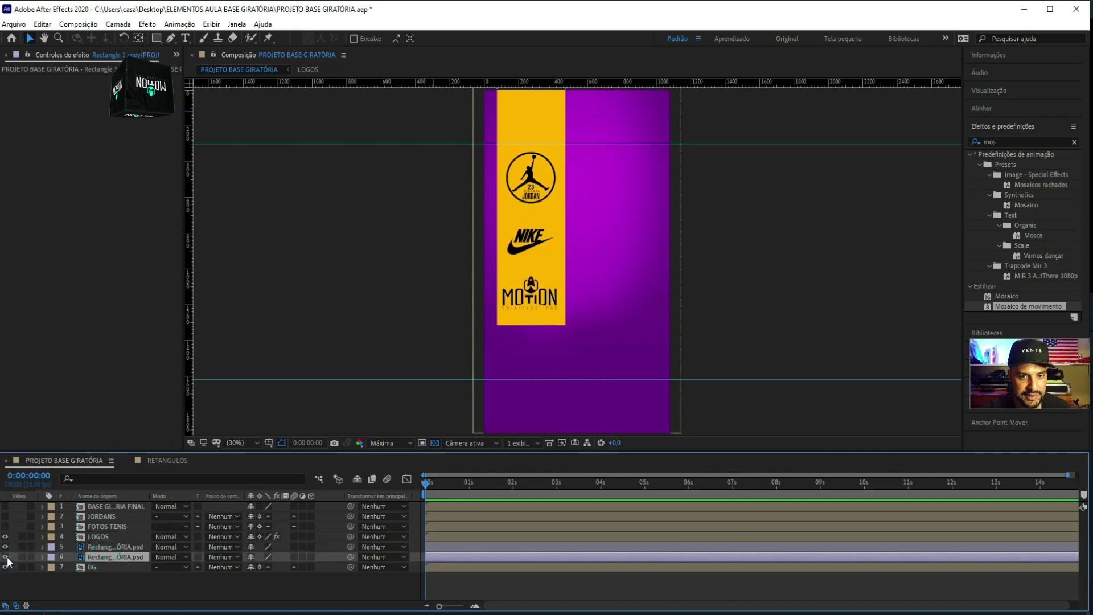
pyautogui.click(5, 557)
pyautogui.moveTo(114, 556); pyautogui.dragTo(110, 538)
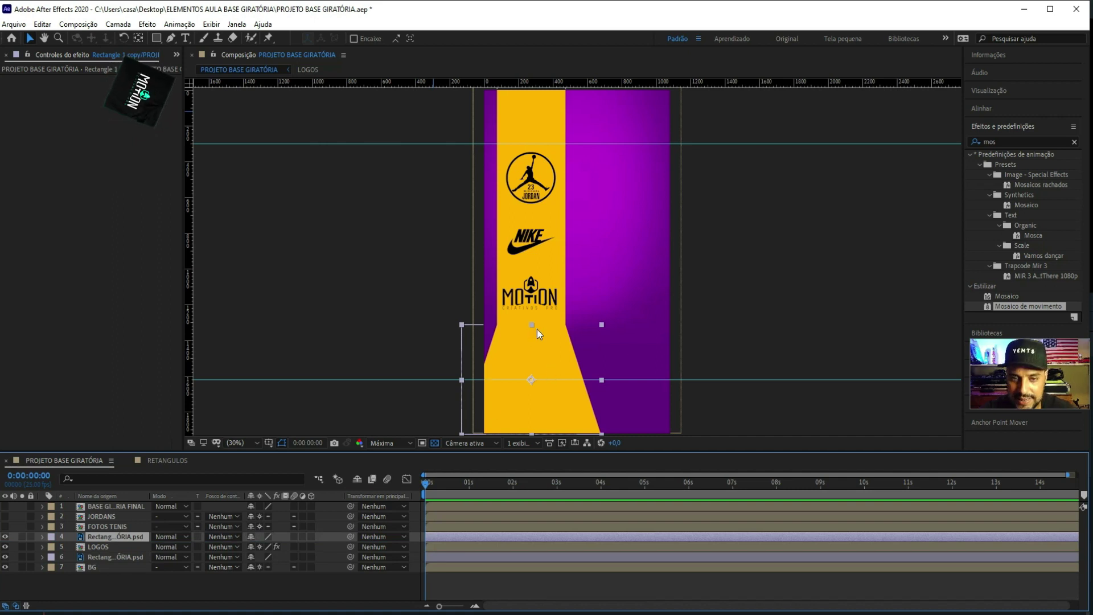
pyautogui.click(759, 390)
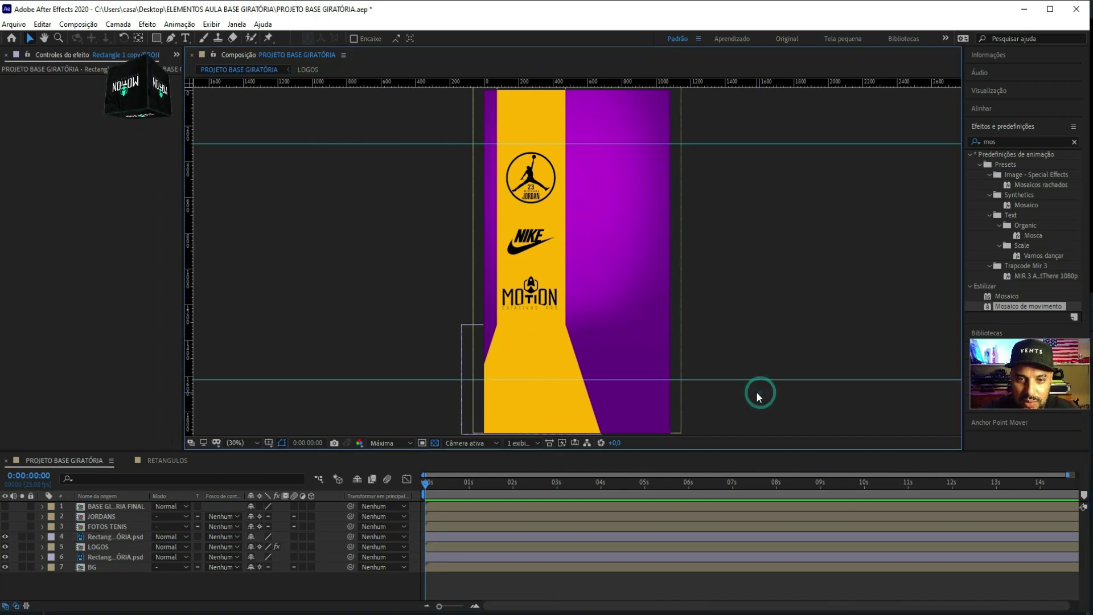
pyautogui.click(116, 537)
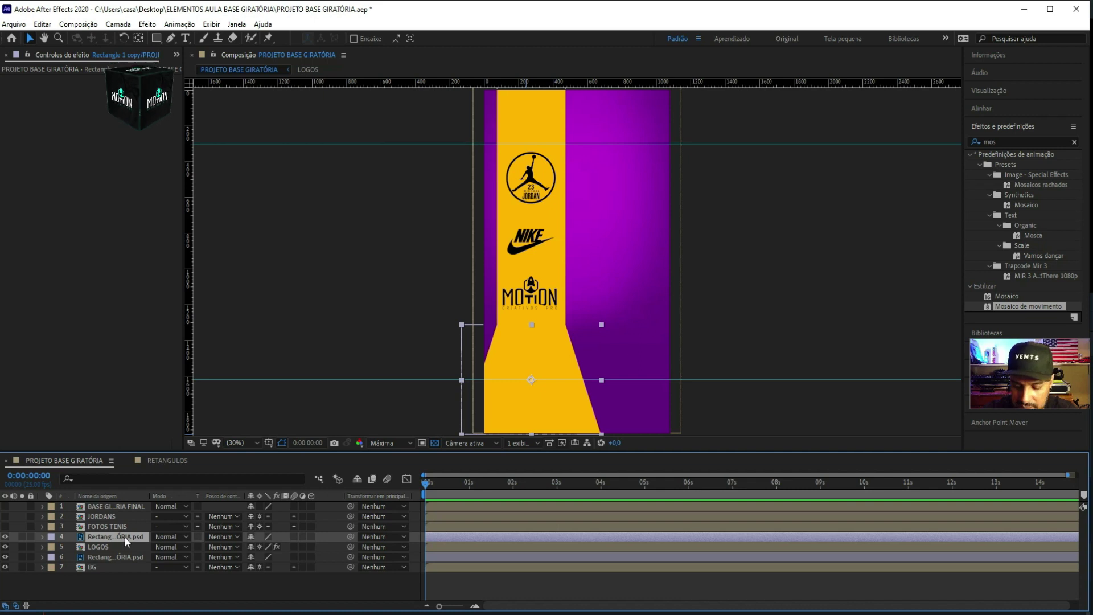
pyautogui.click(5, 536)
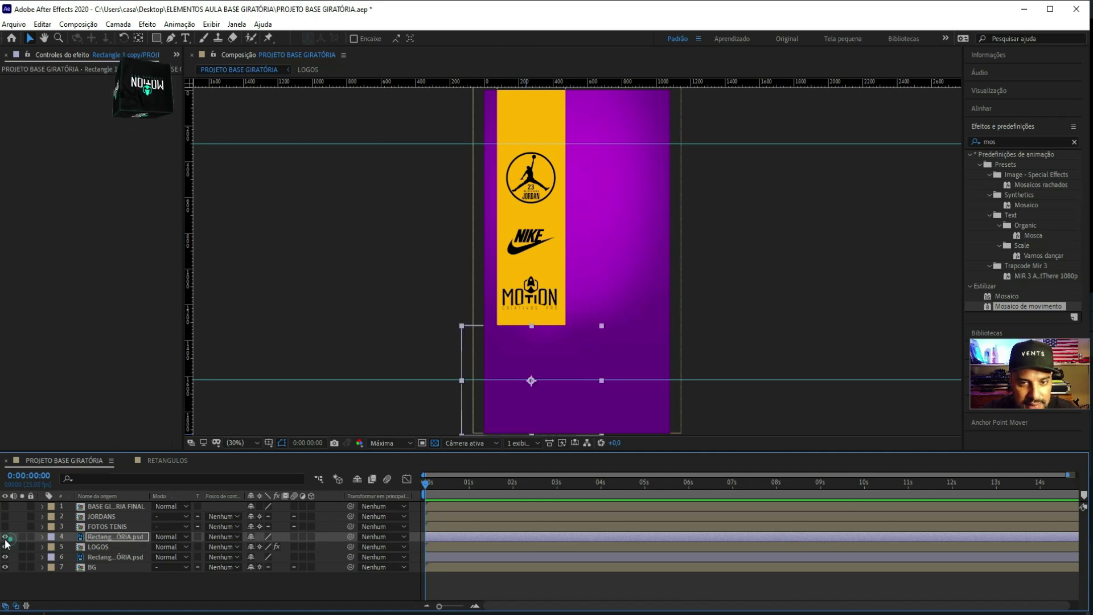
pyautogui.click(5, 536)
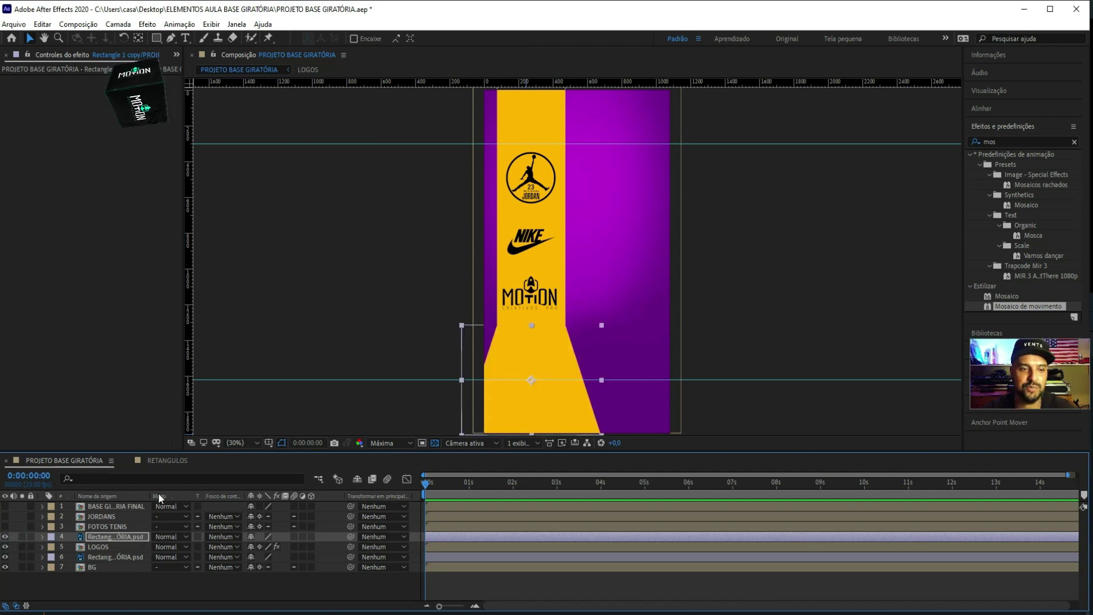
pyautogui.click(100, 547)
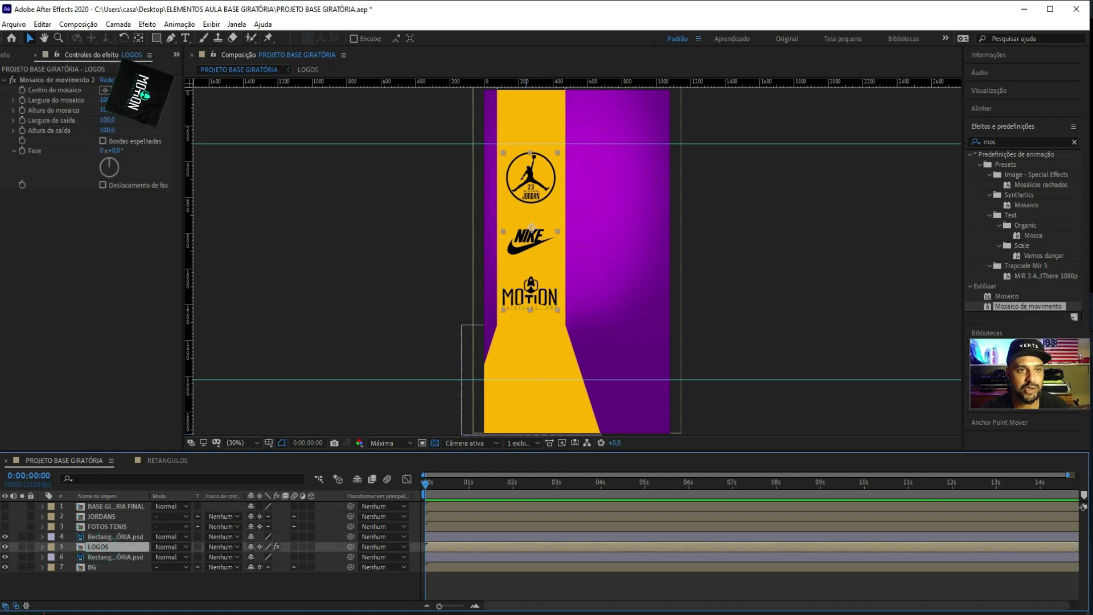
# Keyframe LOGOS's Centro do mosaico at 540,0 960,0 at 0:00:00:00 and reveal it
pyautogui.click(55, 80)
pyautogui.moveTo(573, 329)
pyautogui.mouseDown()
pyautogui.moveTo(624, 167)
pyautogui.moveTo(194, 177)
pyautogui.mouseUp()
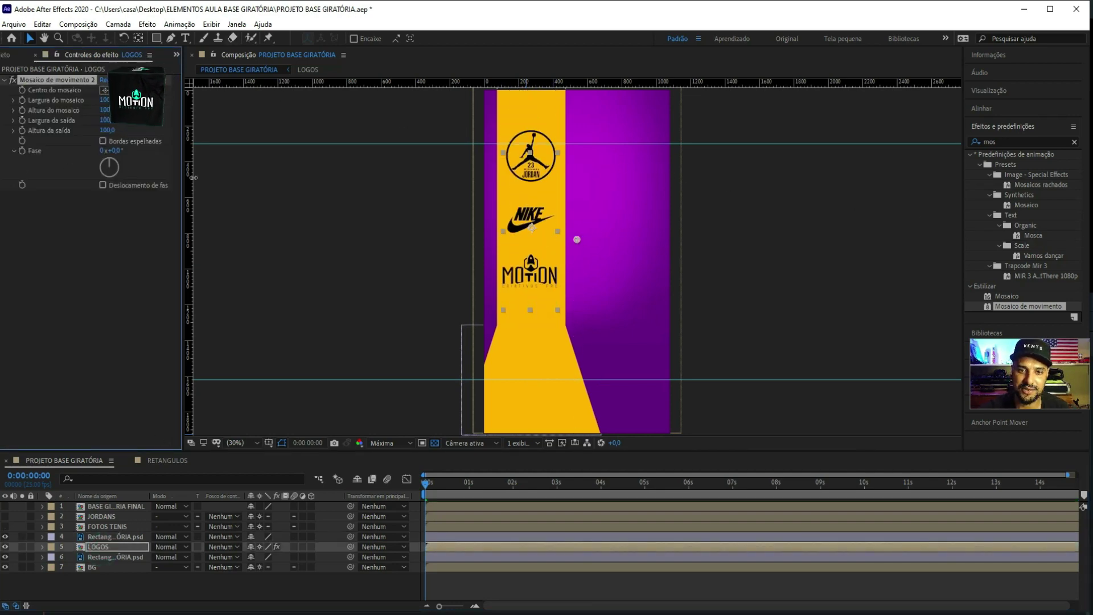
pyautogui.moveTo(193, 177); pyautogui.dragTo(222, 205)
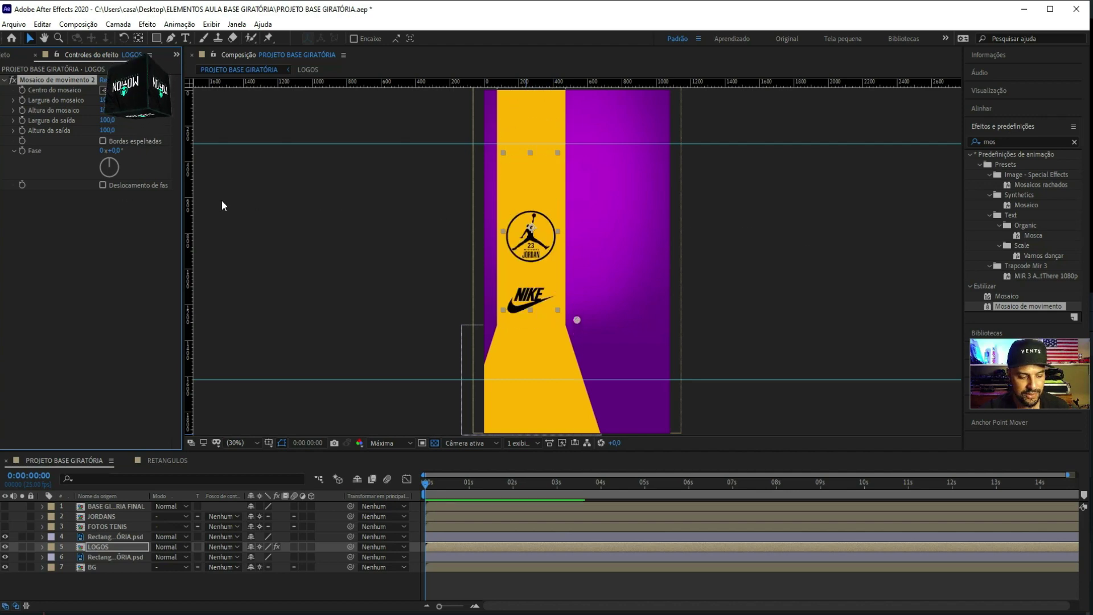
pyautogui.hotkey('ctrl', 'z')
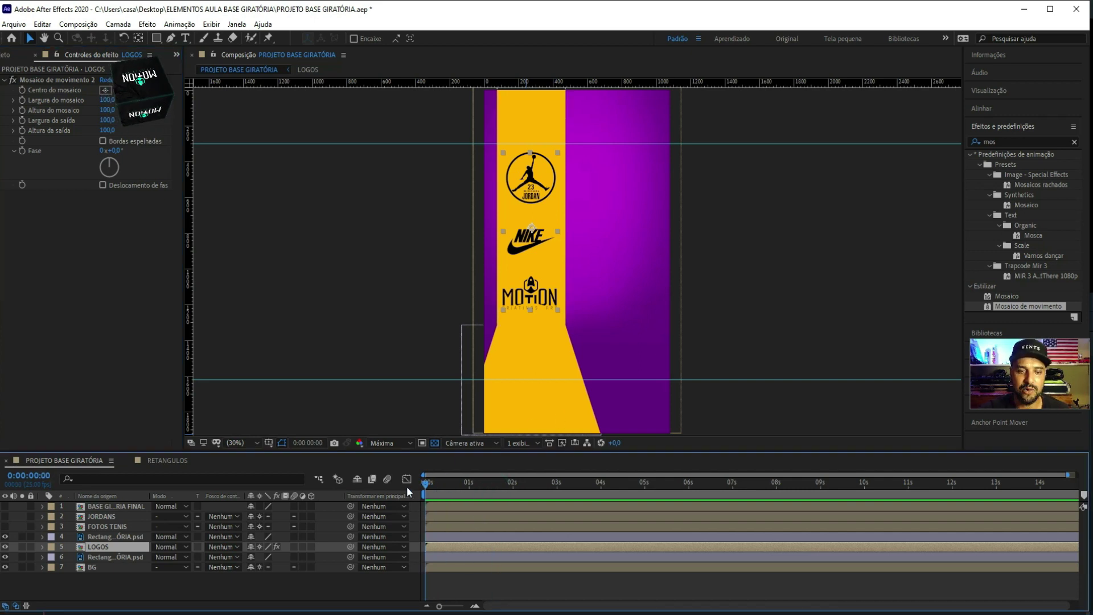
pyautogui.click(26, 90)
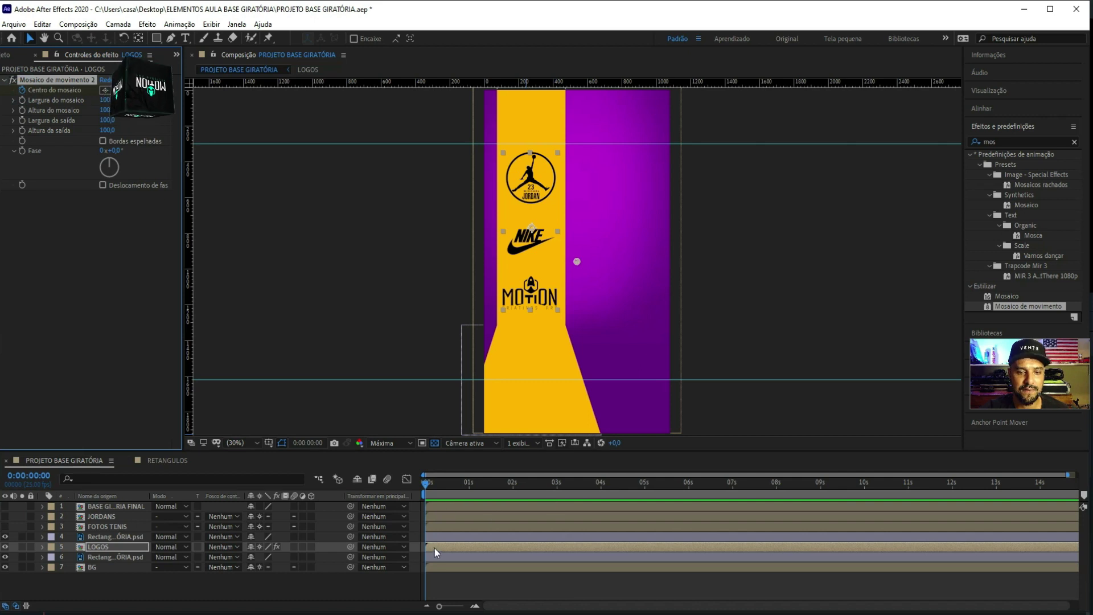
pyautogui.press('u')
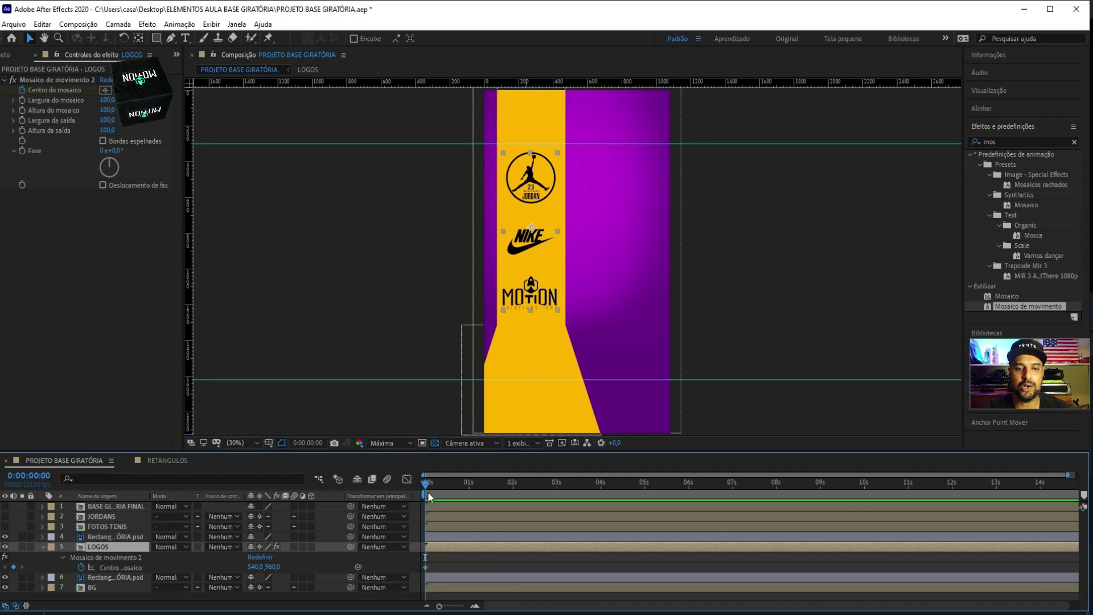
# Keyframe a higher tile-centre vertical value near 2 s and preview the scrolling logos
pyautogui.moveTo(428, 490); pyautogui.dragTo(556, 514)
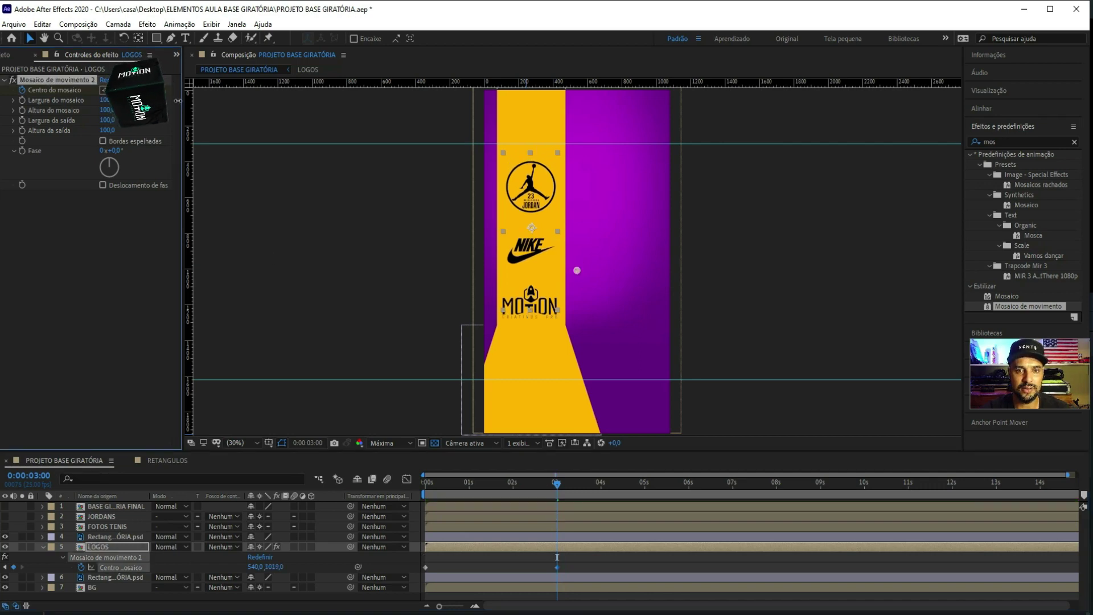
pyautogui.moveTo(178, 101)
pyautogui.mouseDown()
pyautogui.moveTo(708, 252)
pyautogui.moveTo(888, 273)
pyautogui.moveTo(329, 114)
pyautogui.moveTo(442, 326)
pyautogui.mouseUp()
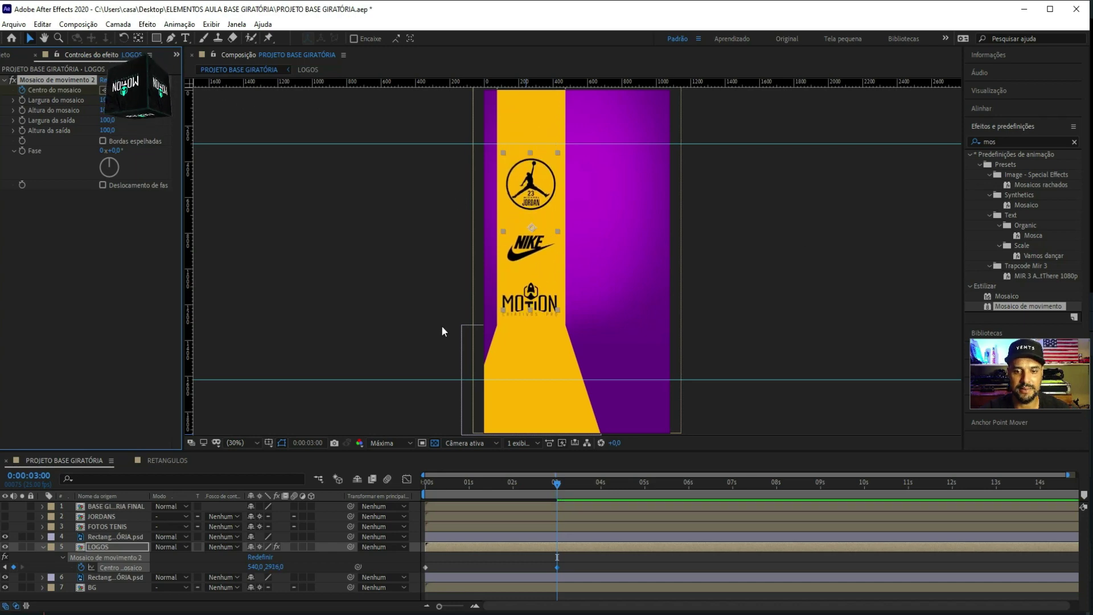
pyautogui.moveTo(556, 483); pyautogui.dragTo(395, 480)
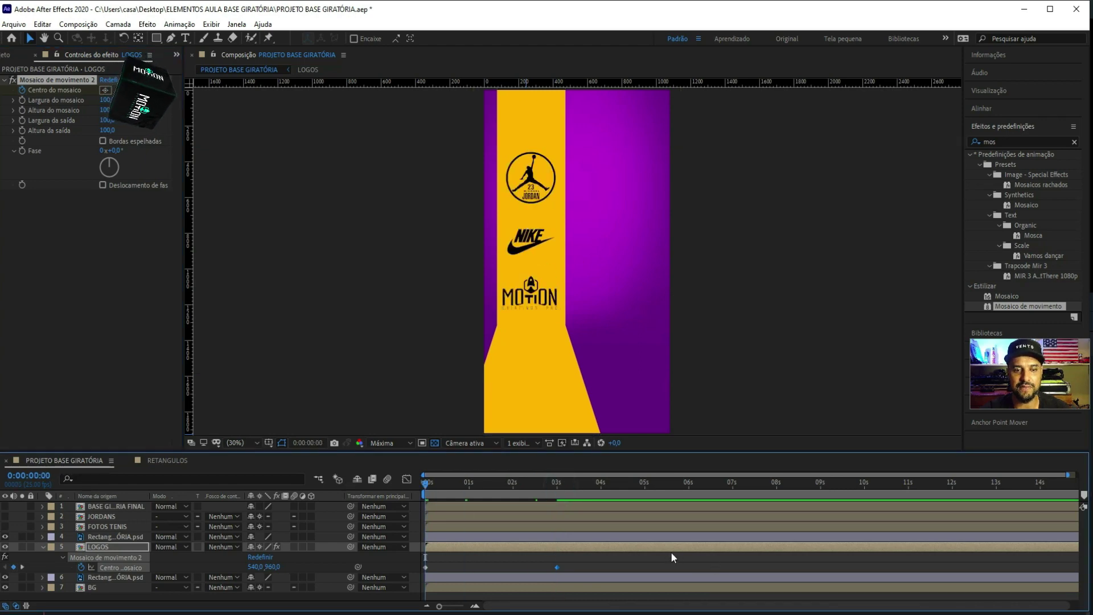
pyautogui.press('space')
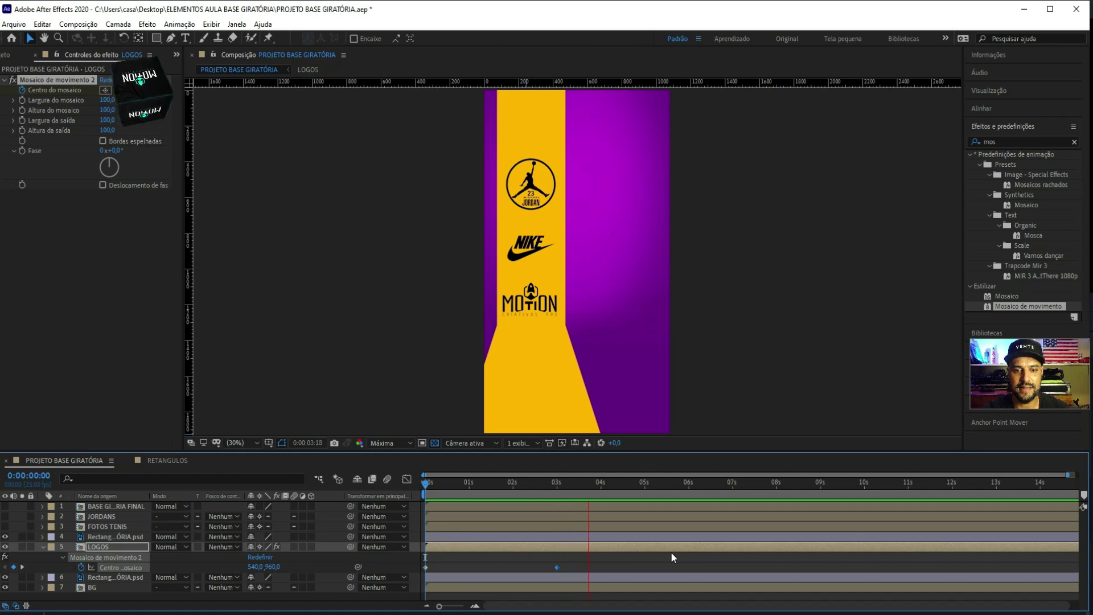
pyautogui.moveTo(591, 483); pyautogui.dragTo(578, 483)
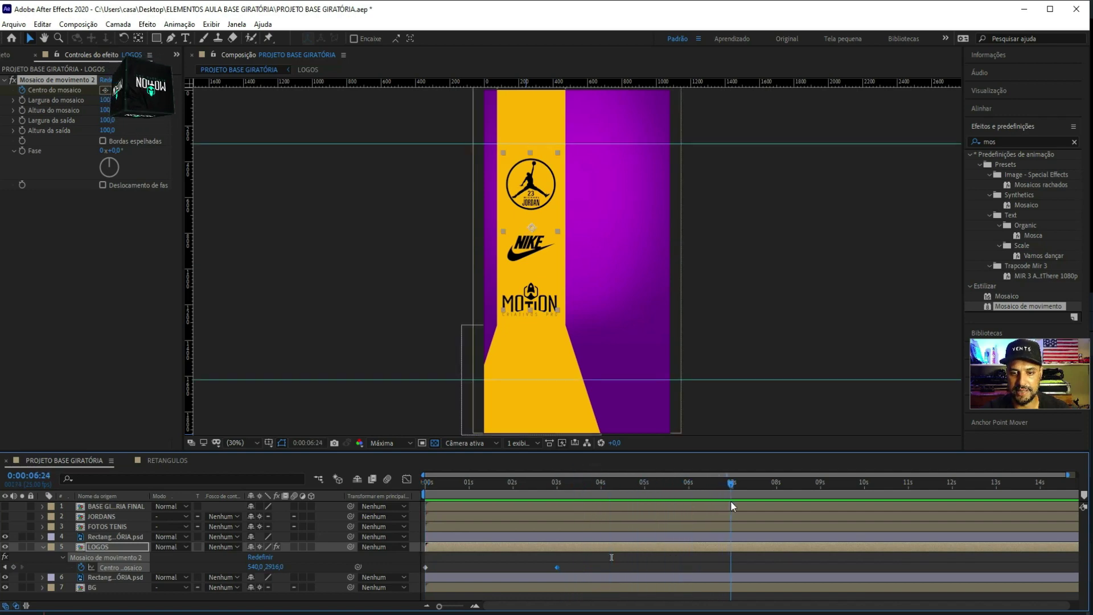
# At 6 s raise the tile centre to about 540,0 × 4963,0, preview, and select all three keyframes
pyautogui.moveTo(731, 501); pyautogui.dragTo(689, 502)
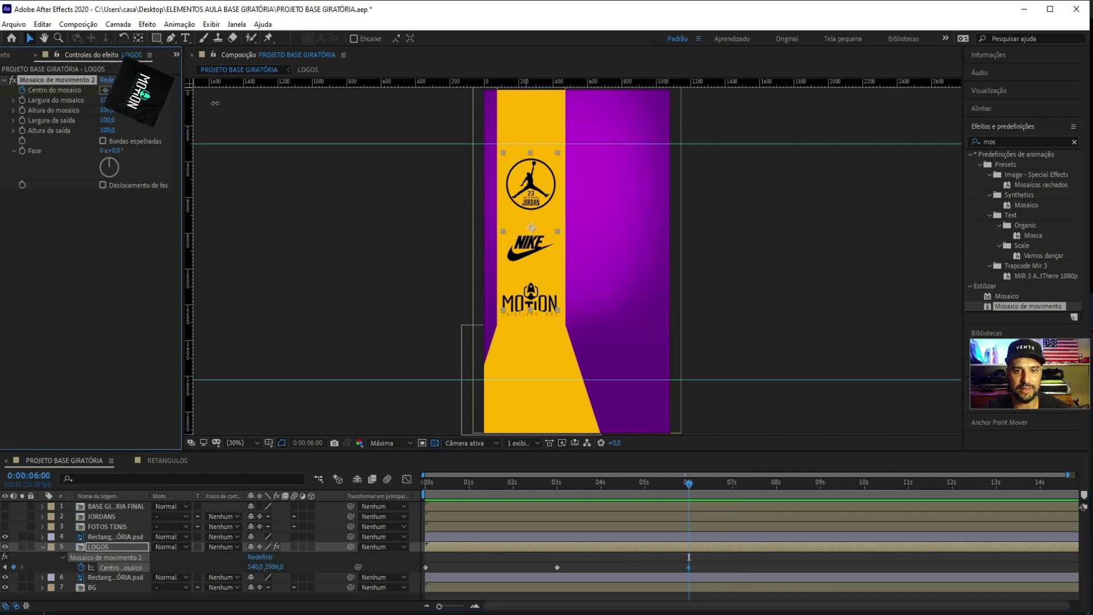
pyautogui.moveTo(274, 566); pyautogui.dragTo(772, 222)
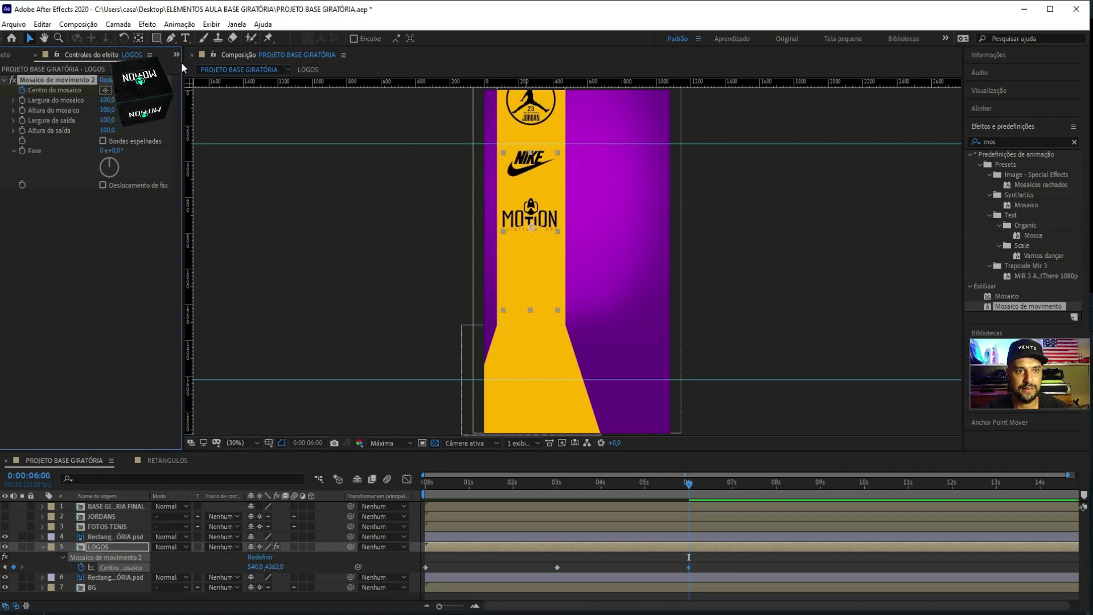
pyautogui.moveTo(318, 144); pyautogui.dragTo(367, 144)
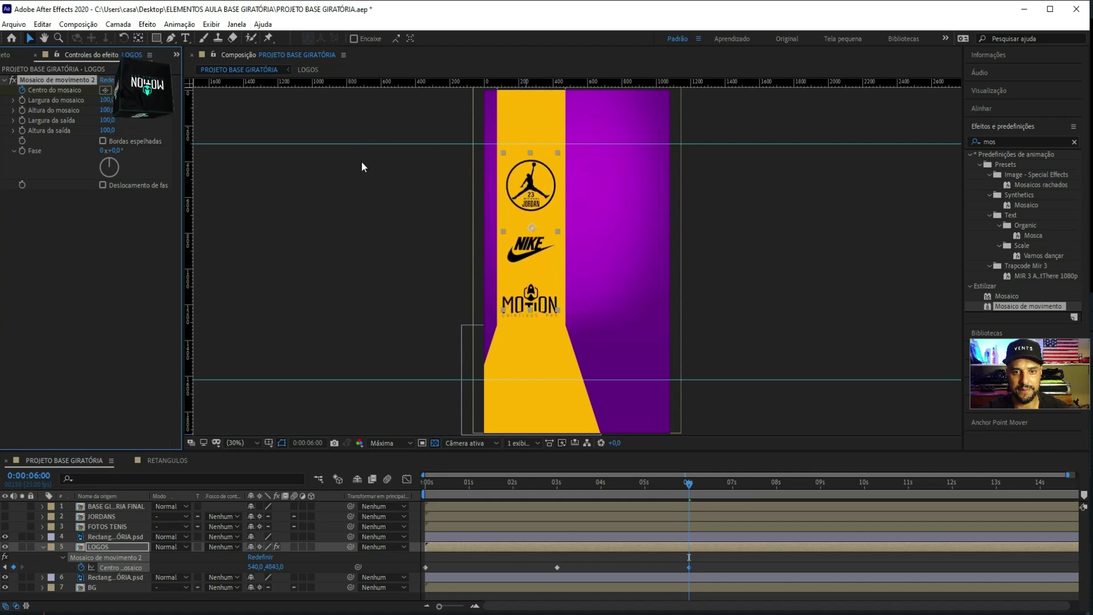
pyautogui.moveTo(502, 488); pyautogui.dragTo(284, 491)
pyautogui.press('space')
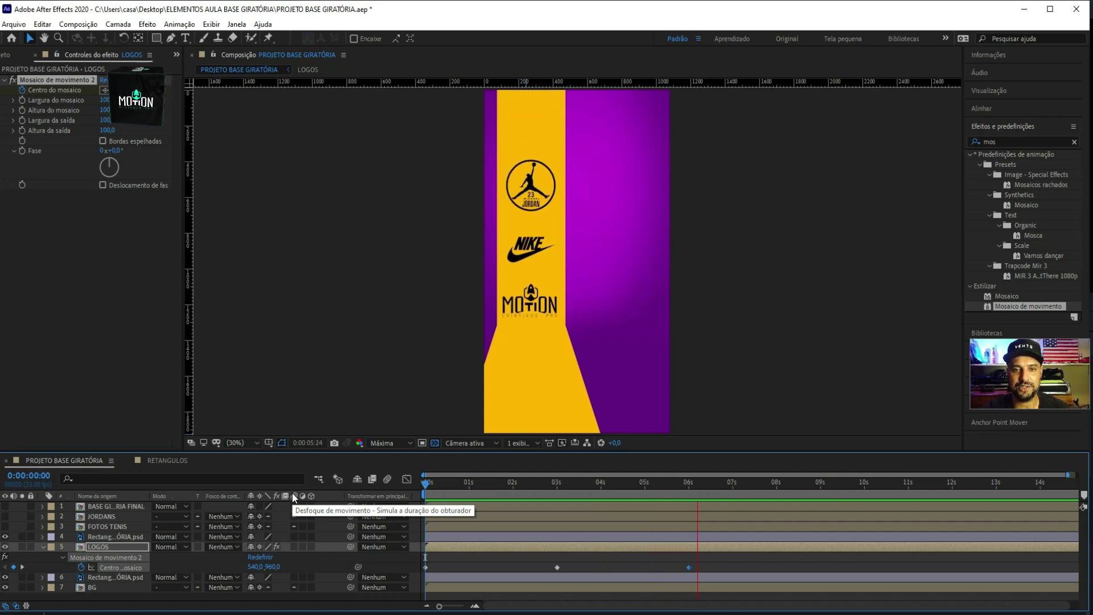
pyautogui.press('space')
pyautogui.moveTo(705, 552); pyautogui.dragTo(387, 571)
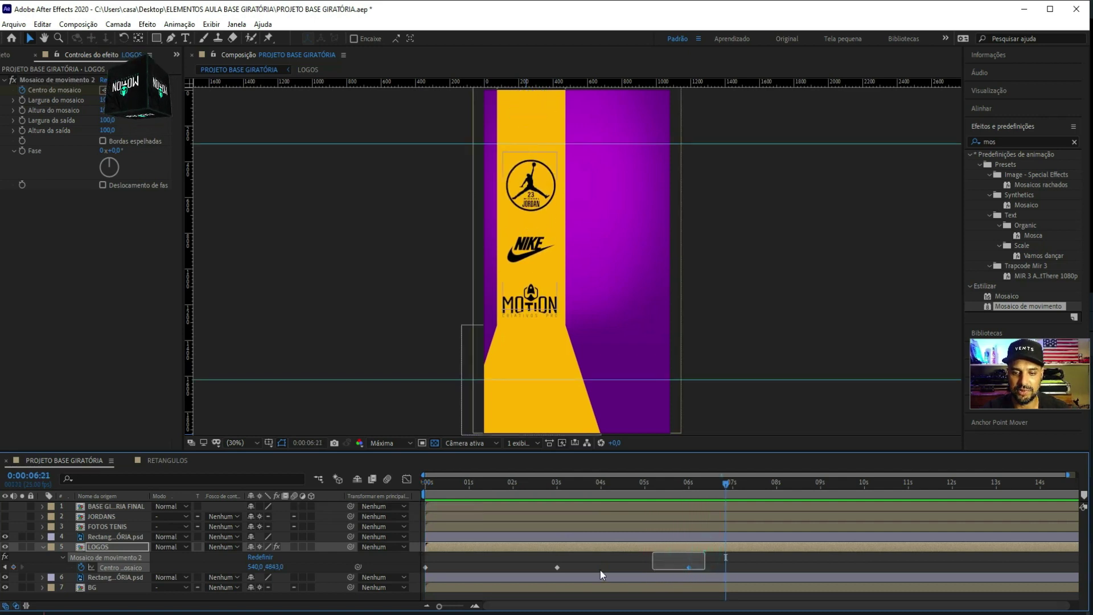
# Apply Easy Ease (F9) to the three selected tile-centre keyframes of LOGOS
pyautogui.rightClick(555, 566)
pyautogui.moveTo(689, 558)
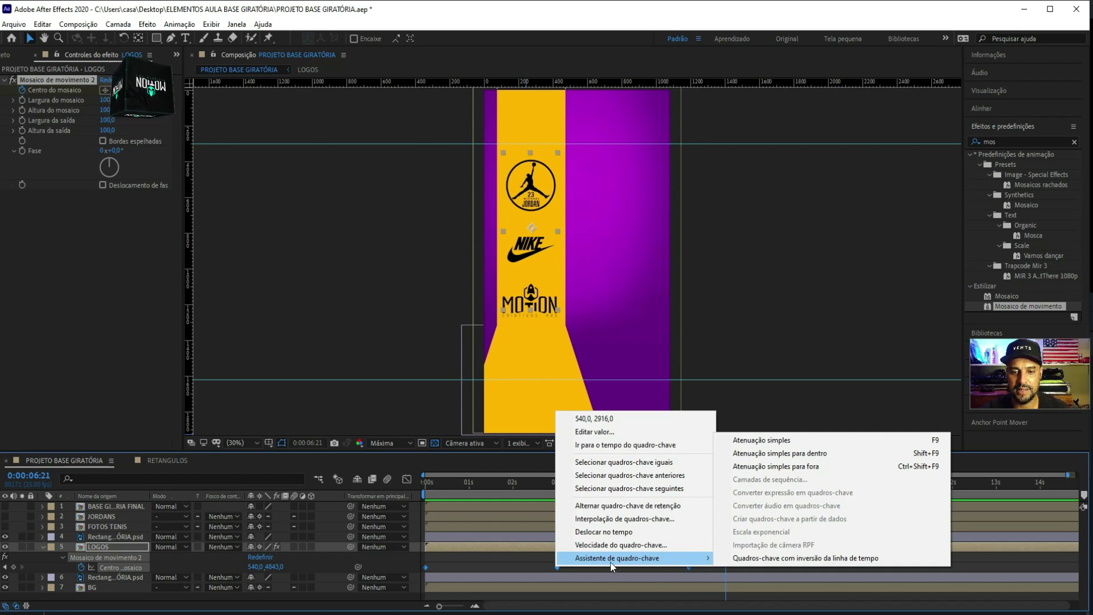
pyautogui.click(761, 440)
# Preview the eased logo scroll and scrub around 1 and 3 seconds to check positions
pyautogui.moveTo(522, 479); pyautogui.dragTo(373, 492)
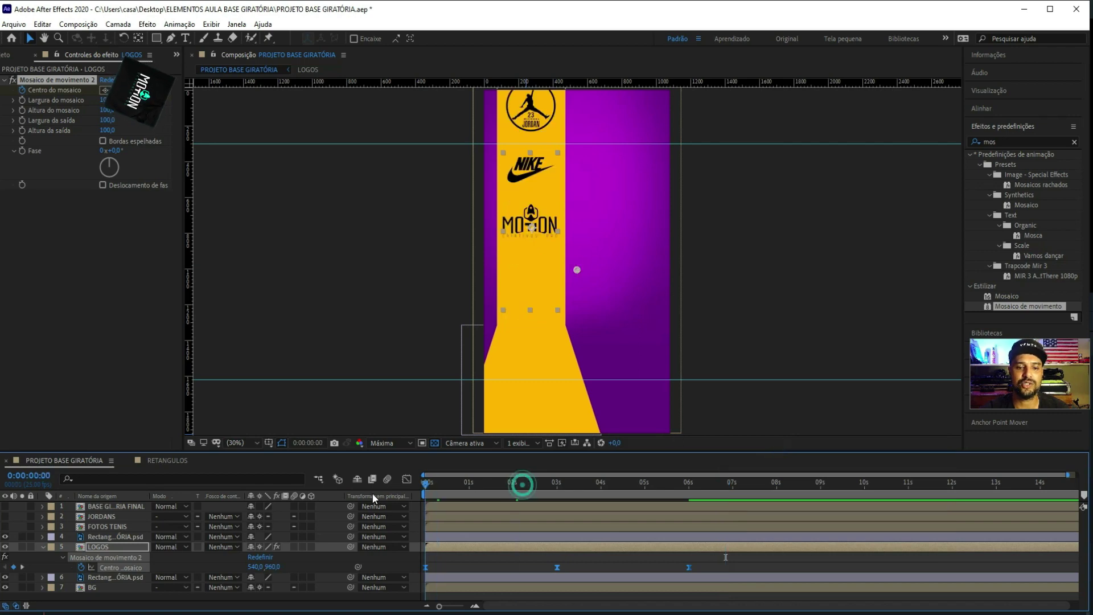
pyautogui.press('space')
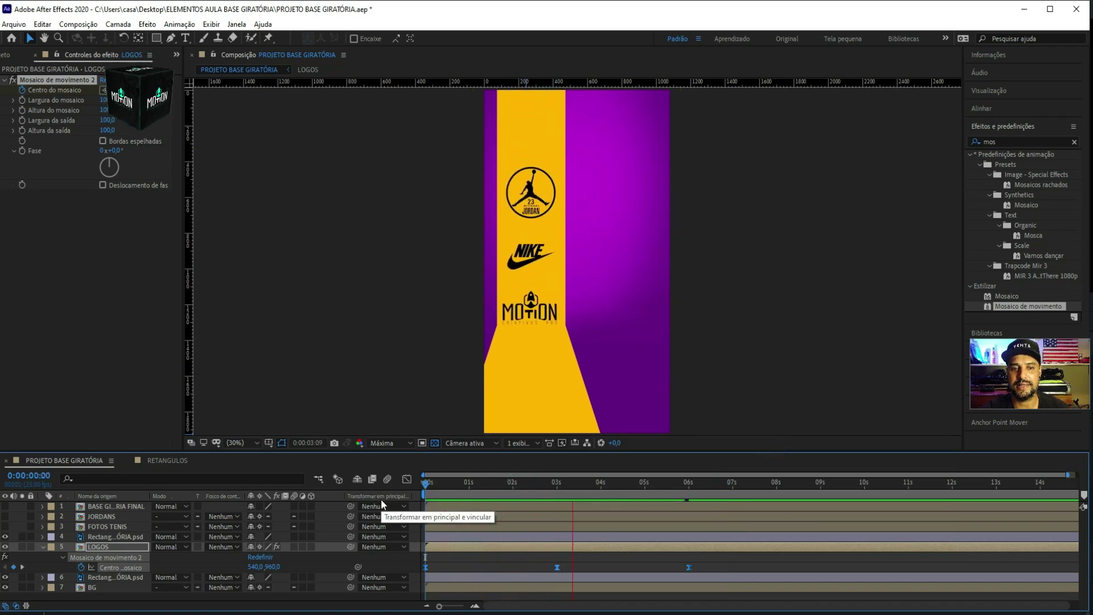
pyautogui.press('space')
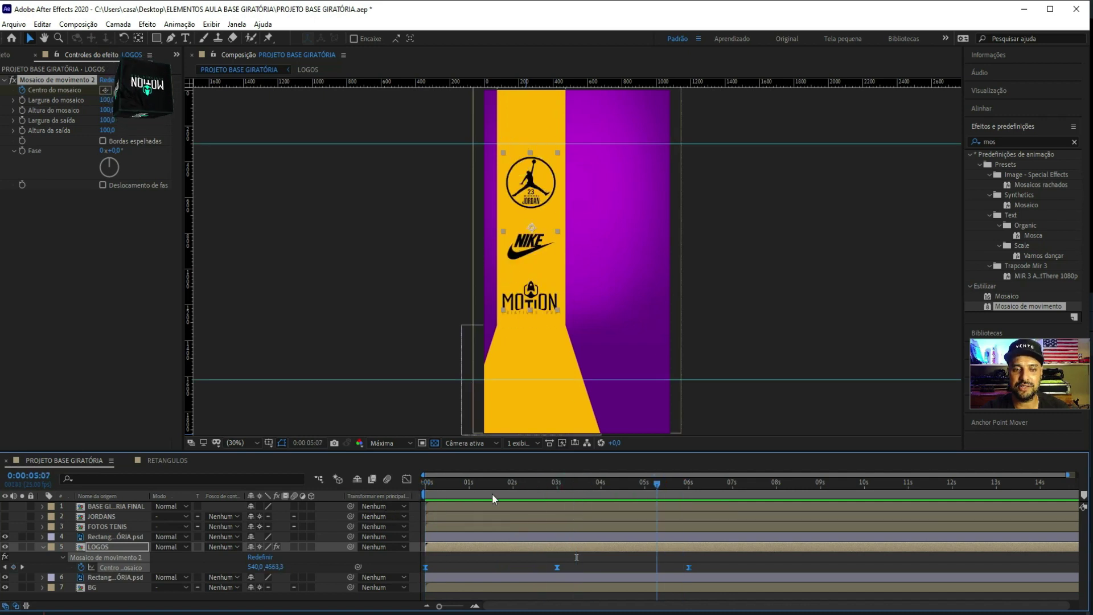
pyautogui.click(488, 490)
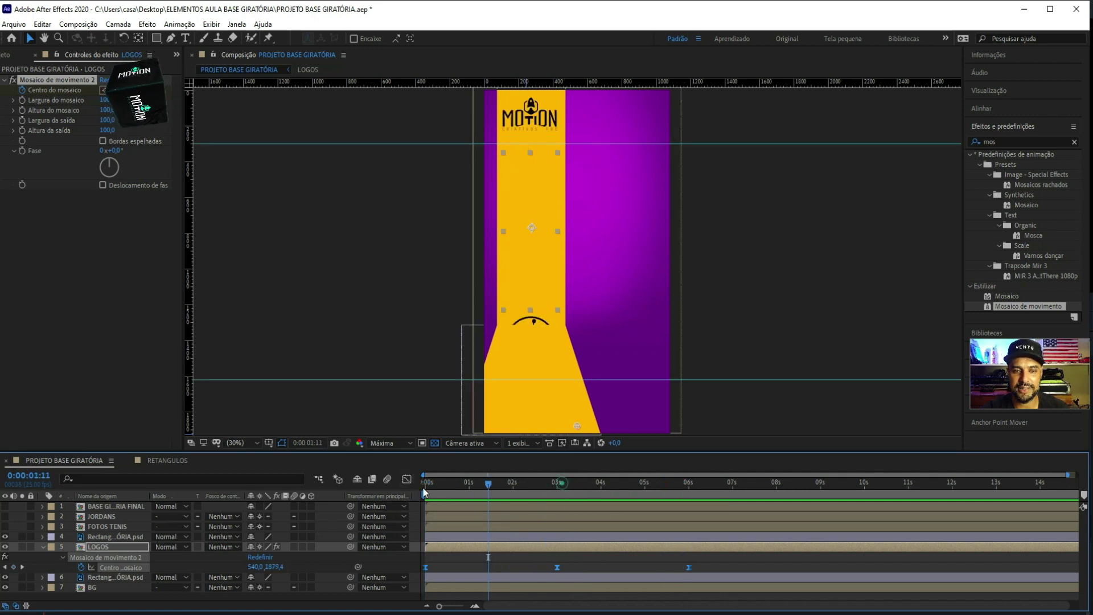
pyautogui.click(563, 484)
pyautogui.moveTo(641, 497); pyautogui.dragTo(416, 497)
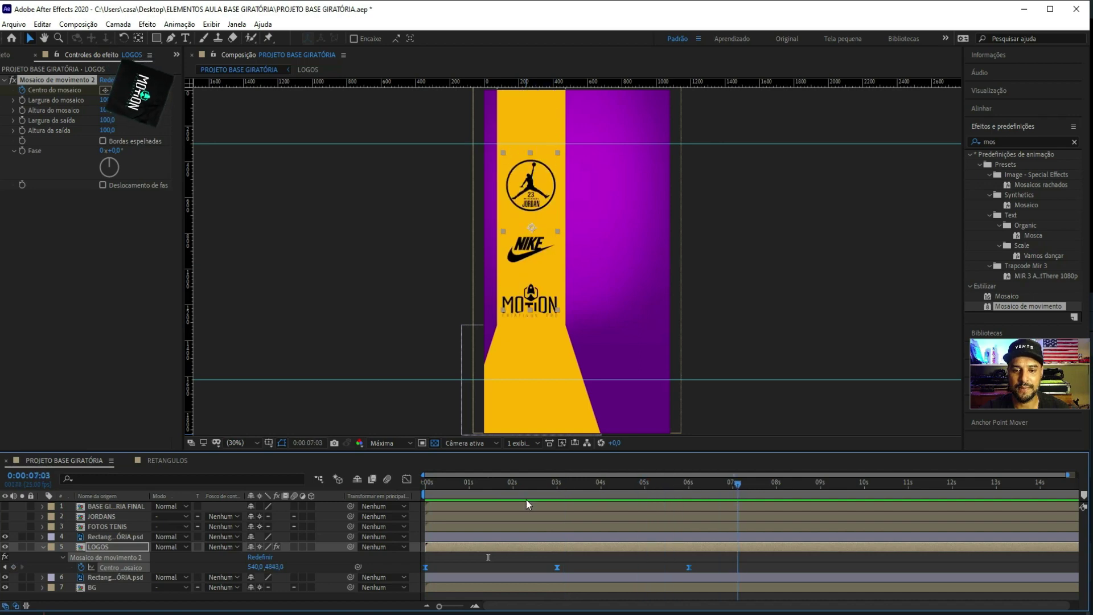
# Inspect the keyframes' speed curves in the Graph Editor, deselect LOGOS, and open the Janela menu
pyautogui.click(404, 481)
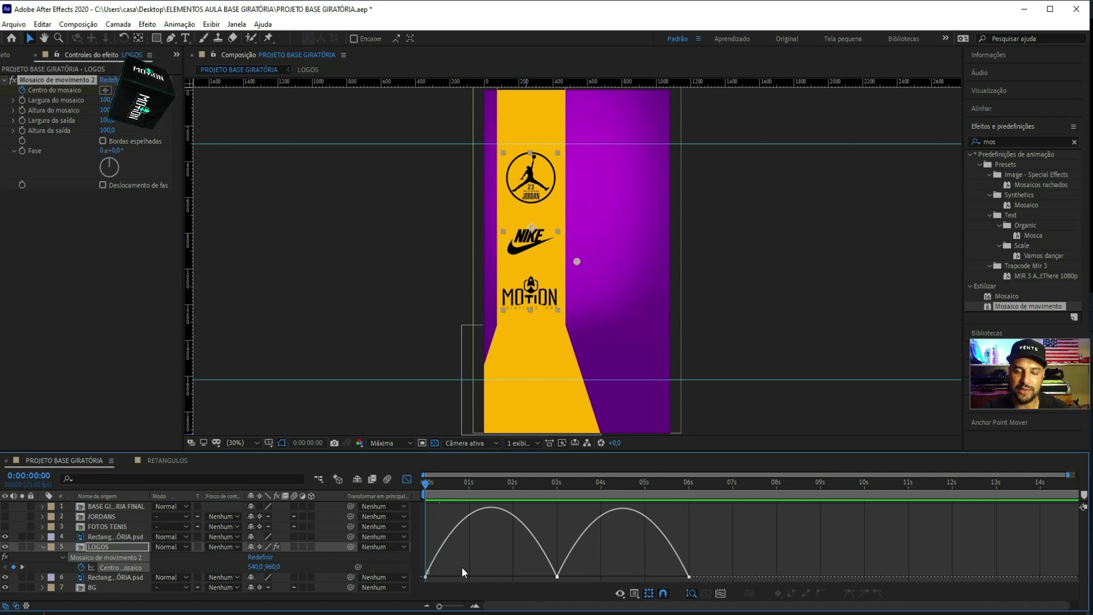
pyautogui.click(404, 480)
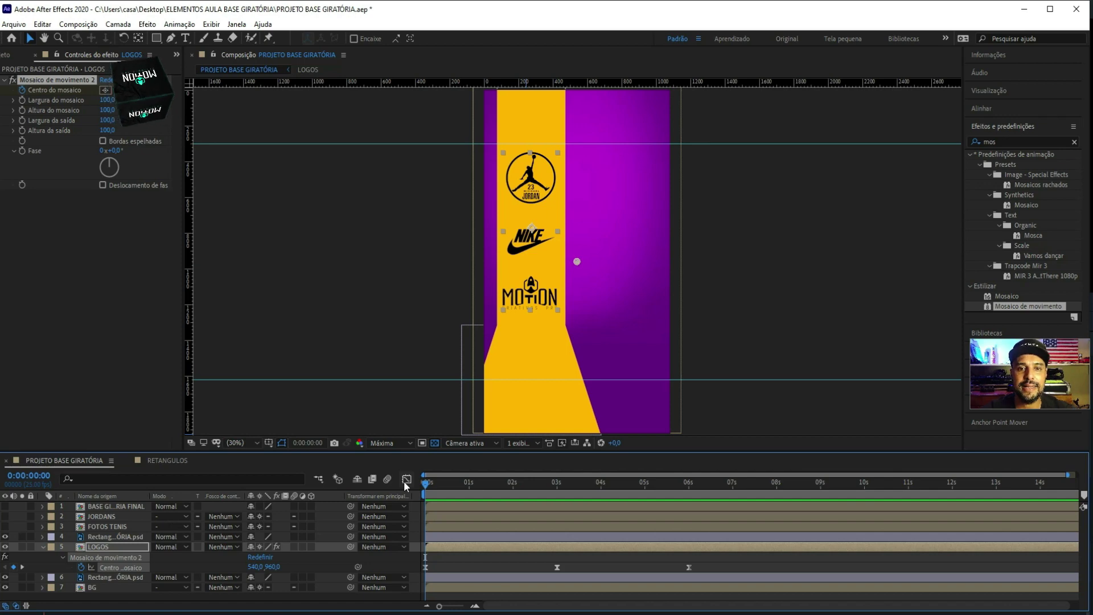
pyautogui.click(401, 202)
pyautogui.click(237, 24)
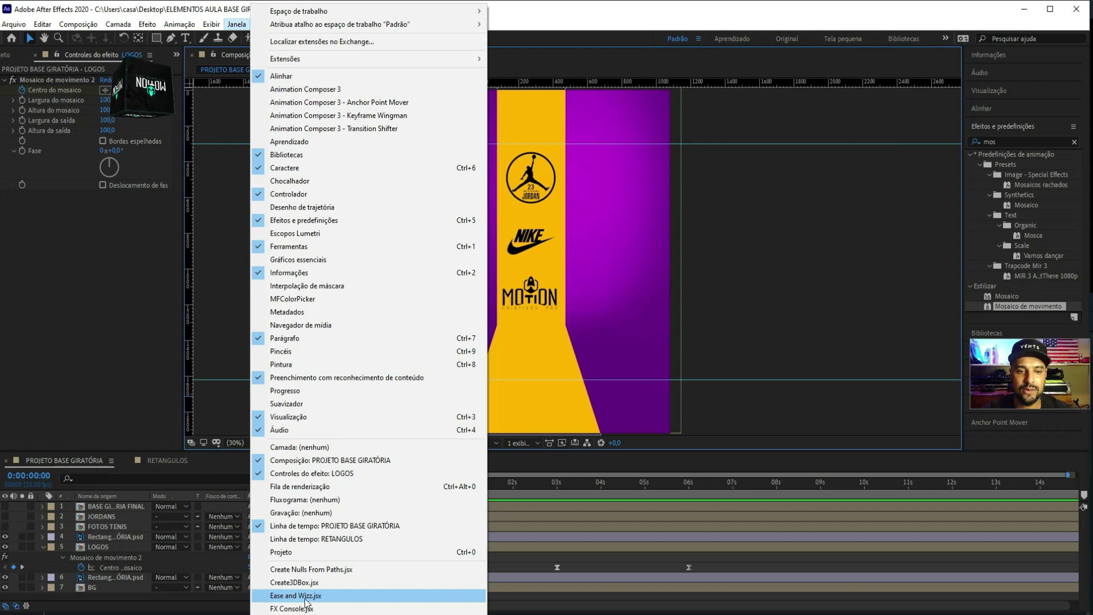
# Run Ease and Wizz and apply an Expo In + Out ease to the tile-centre keyframes
pyautogui.click(305, 596)
pyautogui.moveTo(985, 133); pyautogui.dragTo(829, 78)
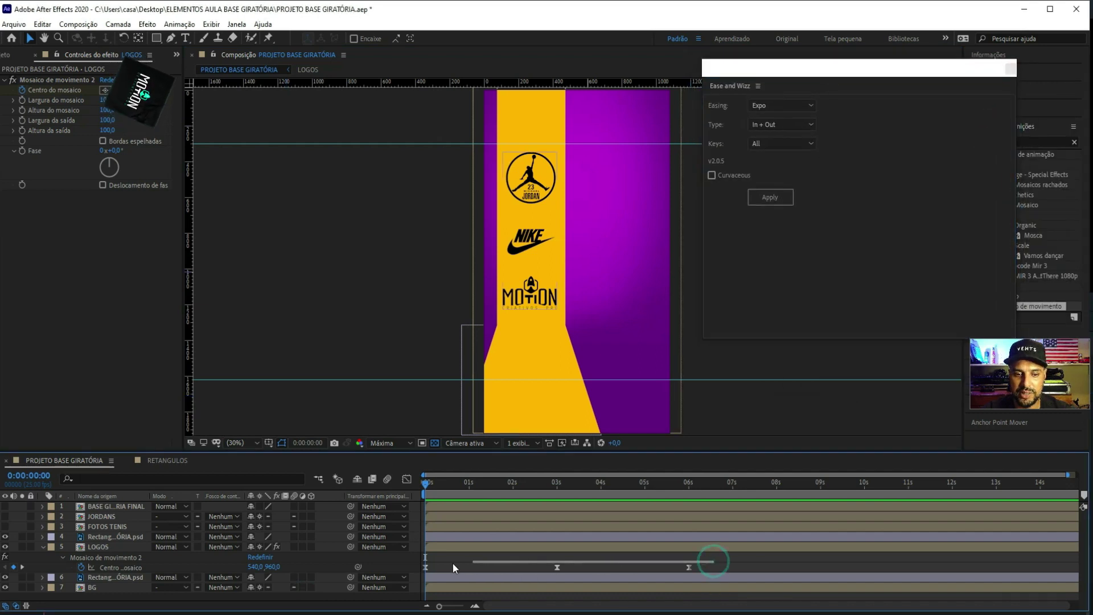
pyautogui.moveTo(712, 561); pyautogui.dragTo(410, 579)
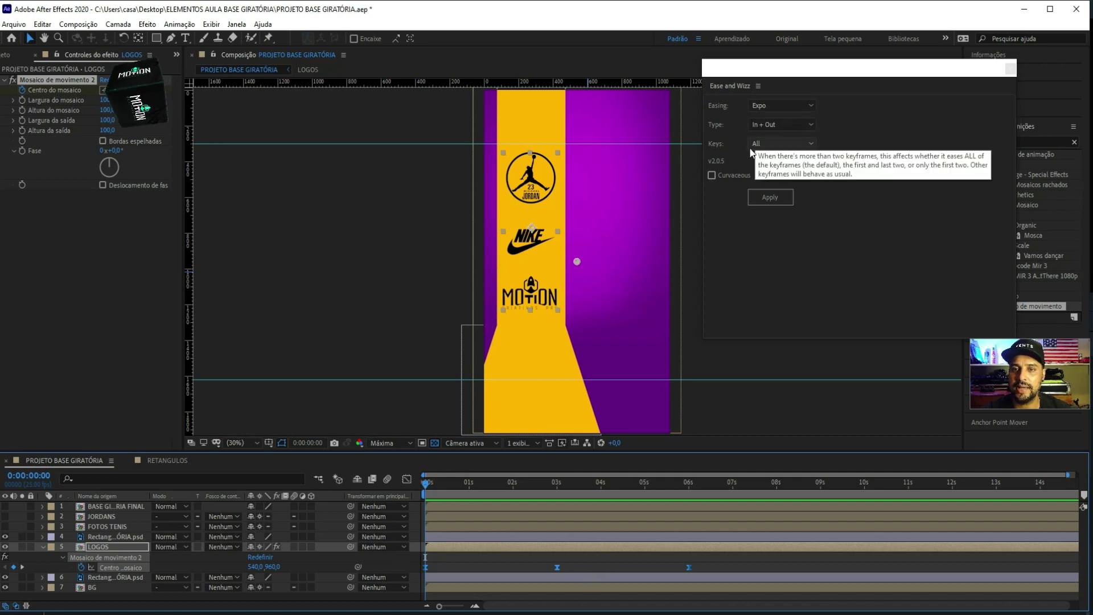
pyautogui.click(773, 201)
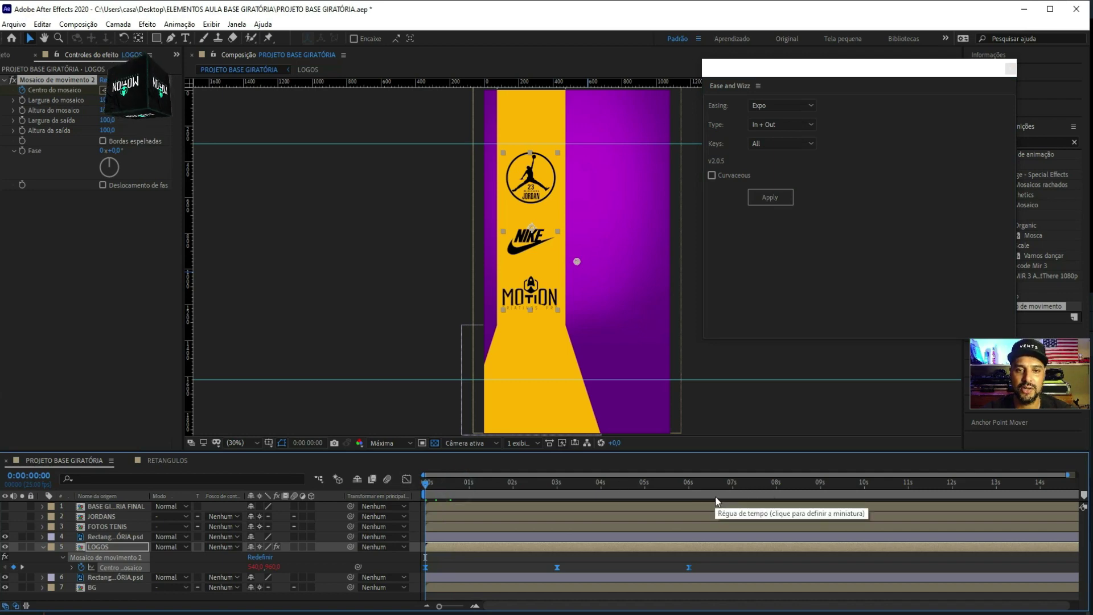
pyautogui.press('space')
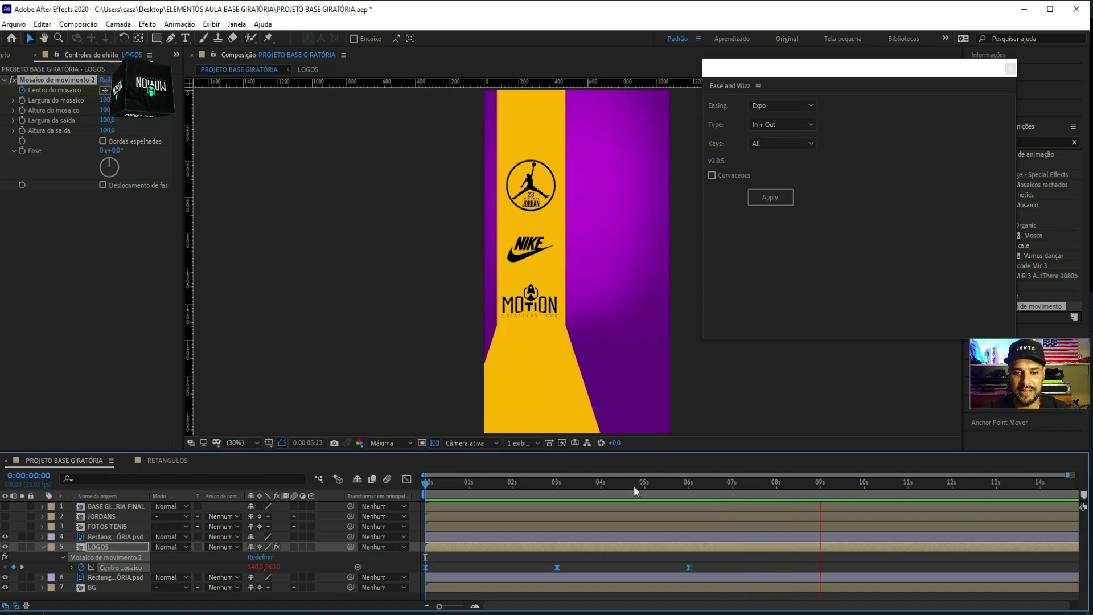
pyautogui.moveTo(630, 482); pyautogui.dragTo(337, 491)
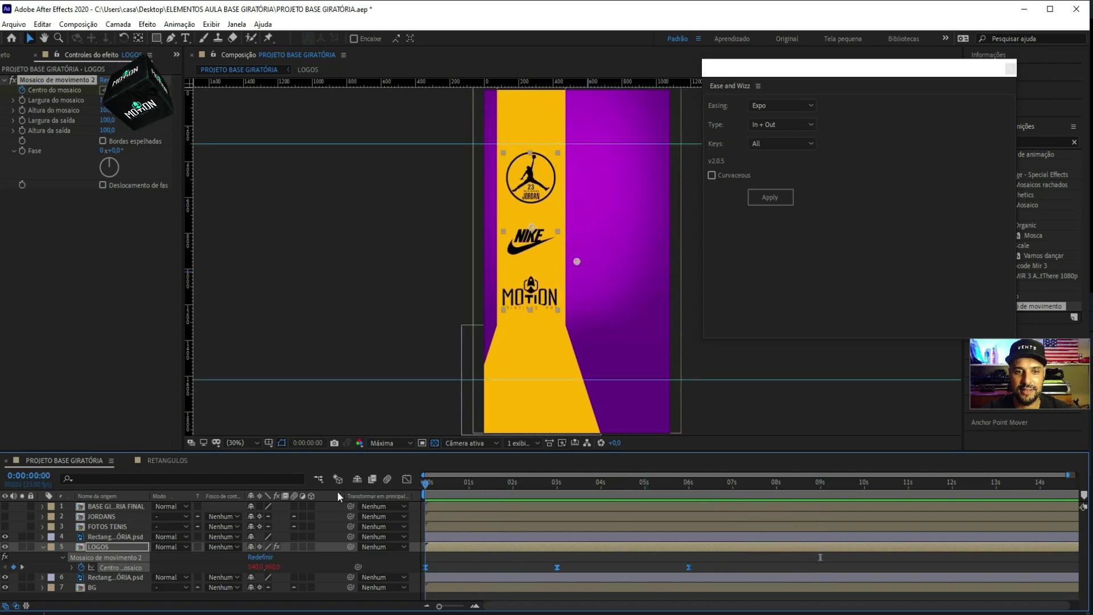
# Nudge the 3-second keyframe's logos up three Shift+Up steps
pyautogui.moveTo(459, 482); pyautogui.dragTo(557, 483)
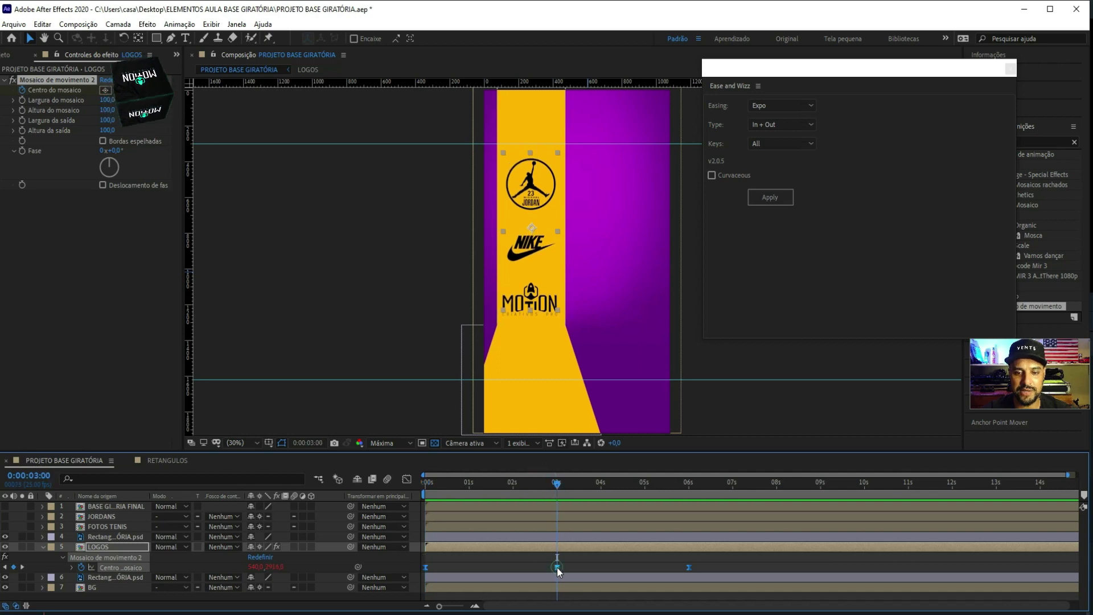
pyautogui.click(580, 568)
pyautogui.click(558, 567)
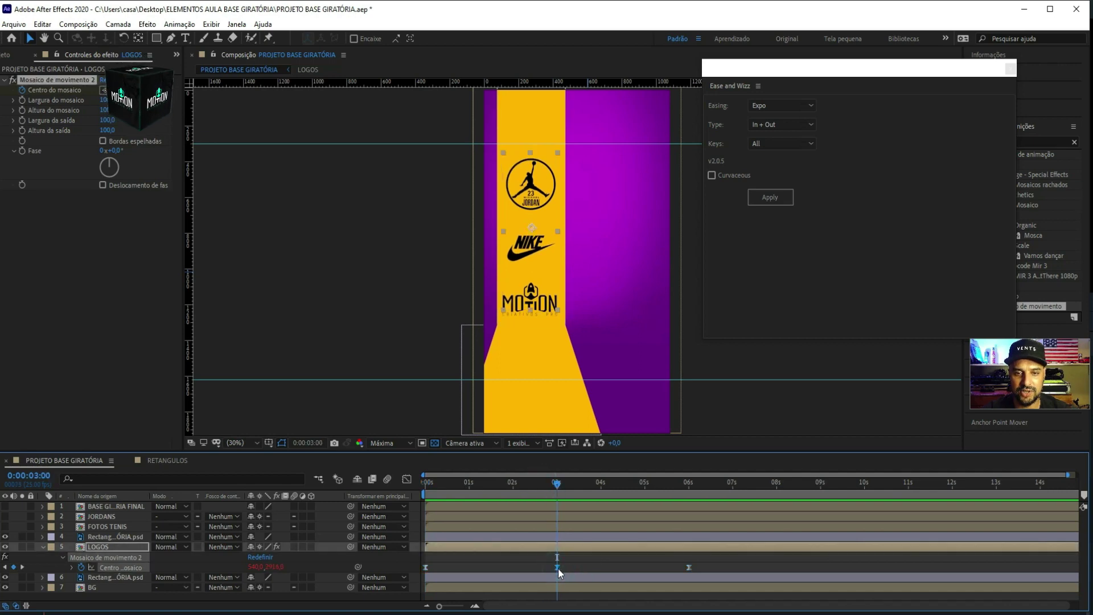
pyautogui.hotkey('shift', 'Up')
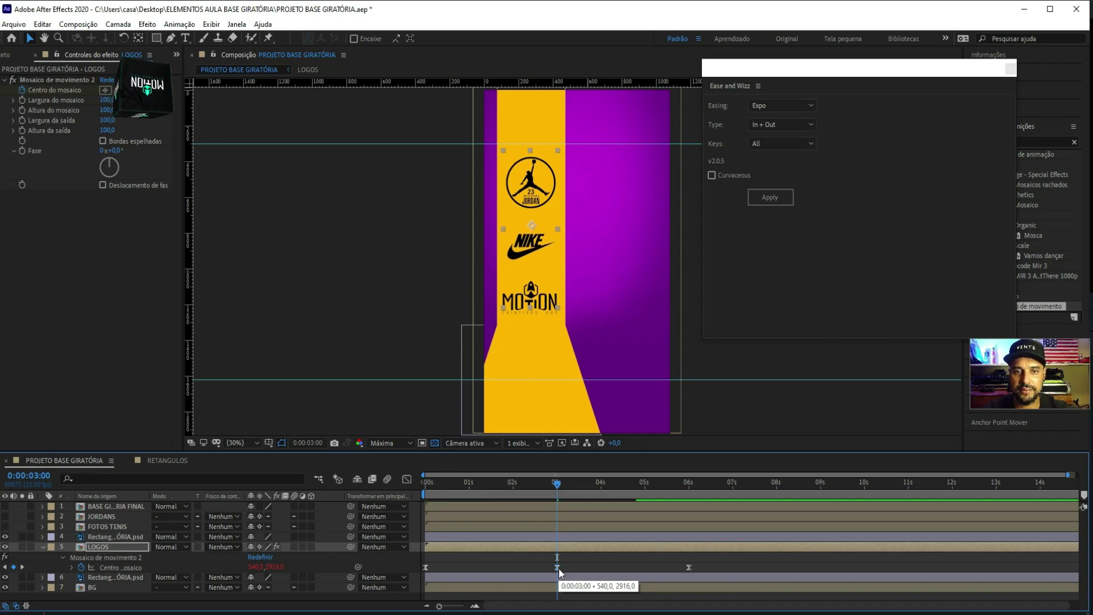
pyautogui.hotkey('shift', 'Up')
pyautogui.hotkey('shift', 'Up')
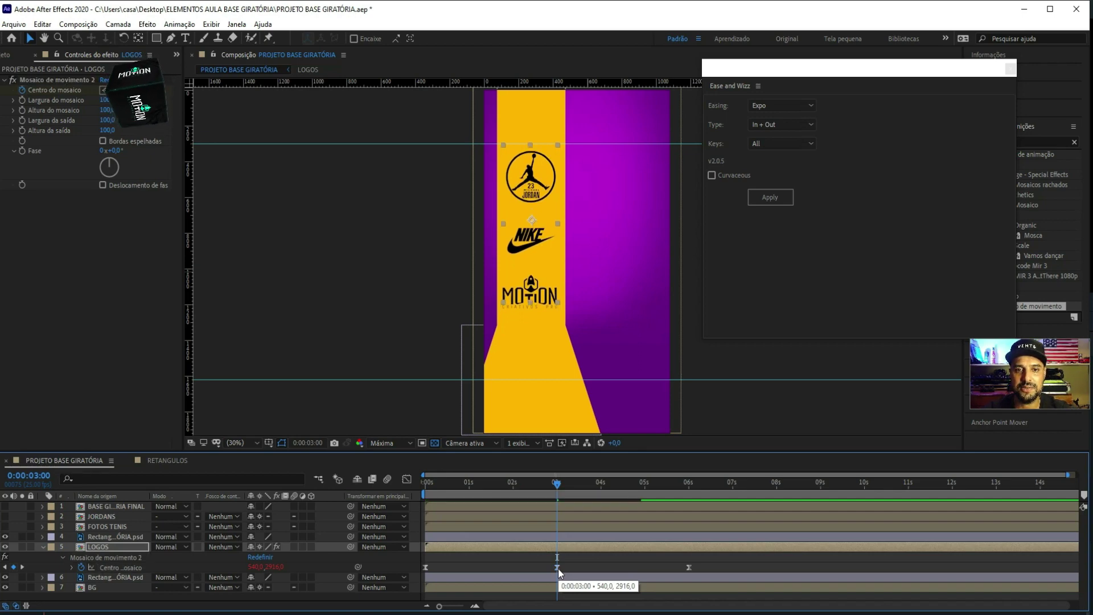
pyautogui.hotkey('shift', 'Up')
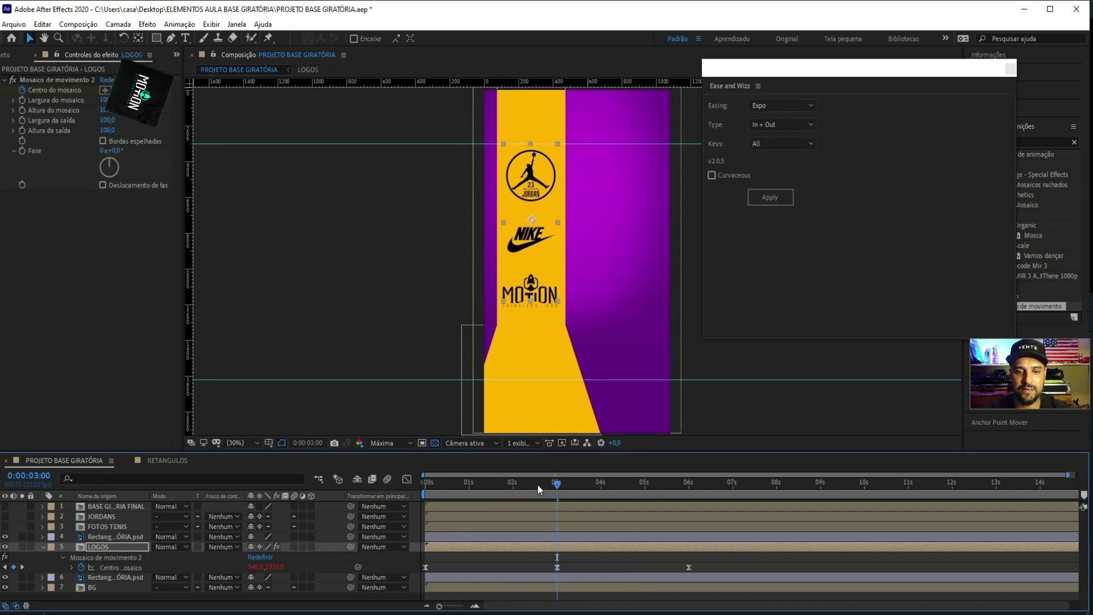
# Review the 0 s and 6 s keyframes, preview the final scroll, and close Ease and Wizz
pyautogui.click(427, 483)
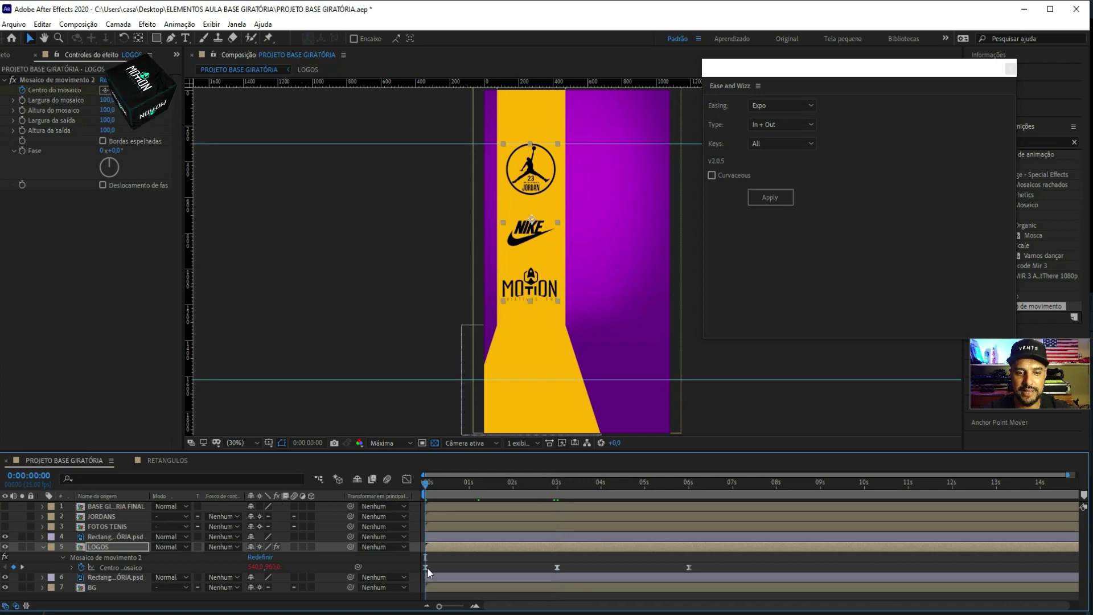
pyautogui.click(427, 567)
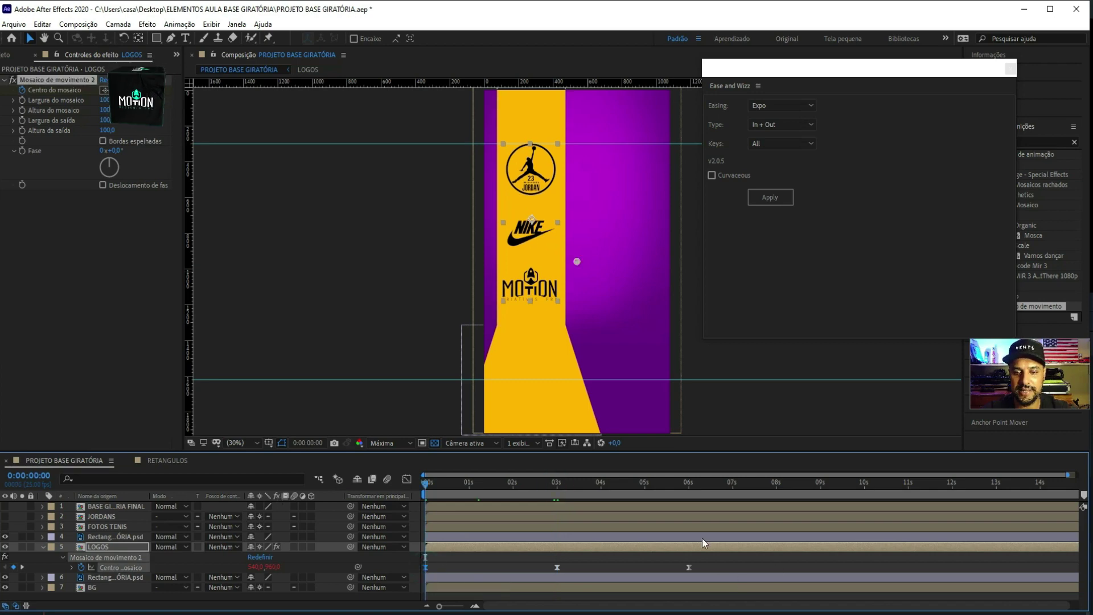
pyautogui.click(688, 567)
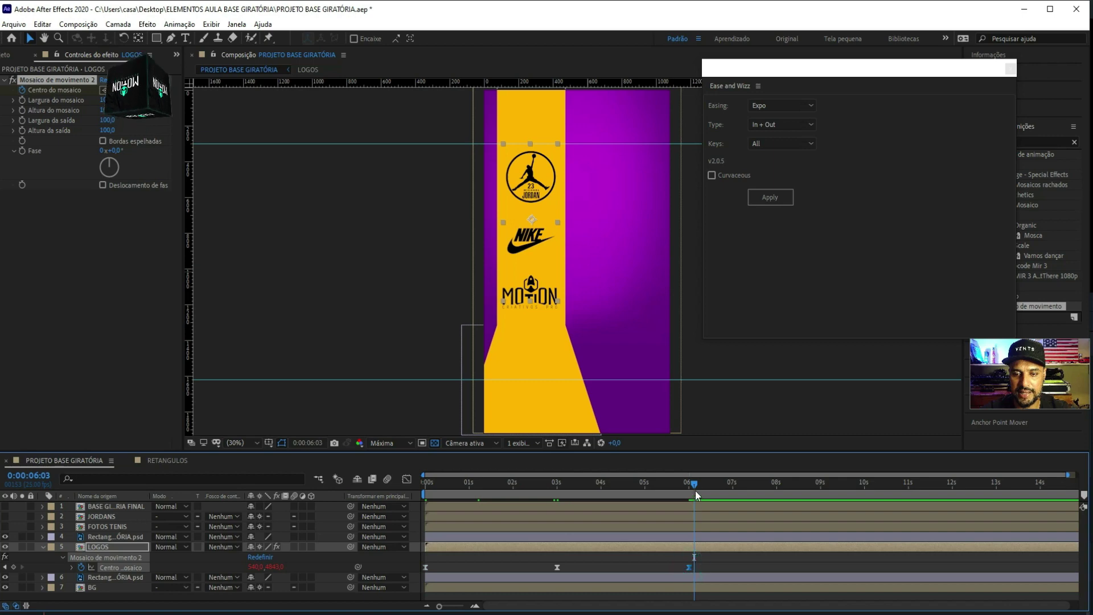
pyautogui.click(690, 489)
pyautogui.click(687, 510)
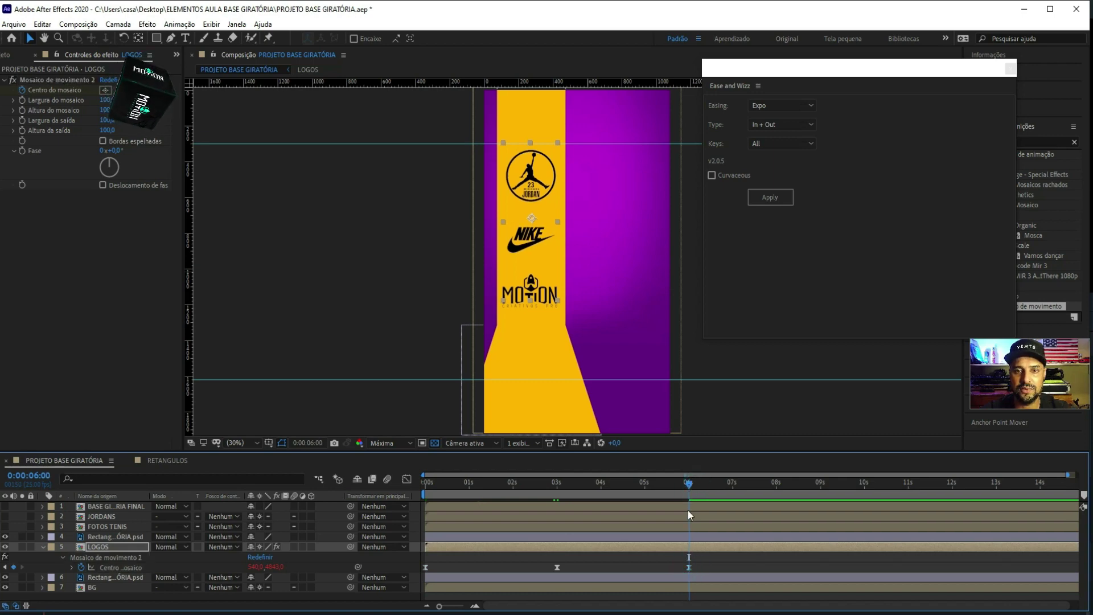
pyautogui.press('space')
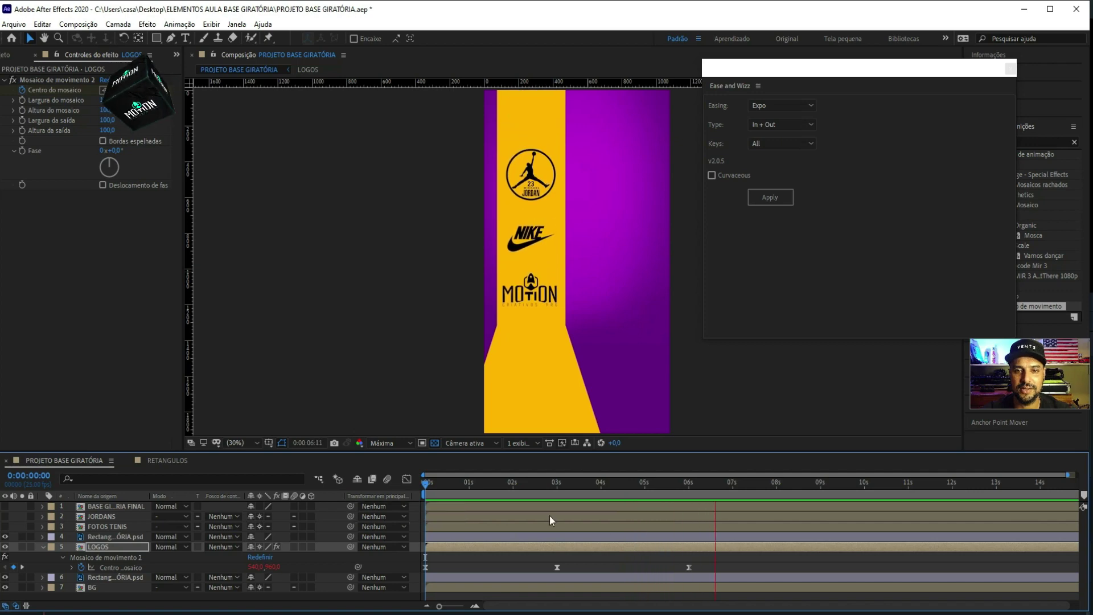
pyautogui.click(1011, 68)
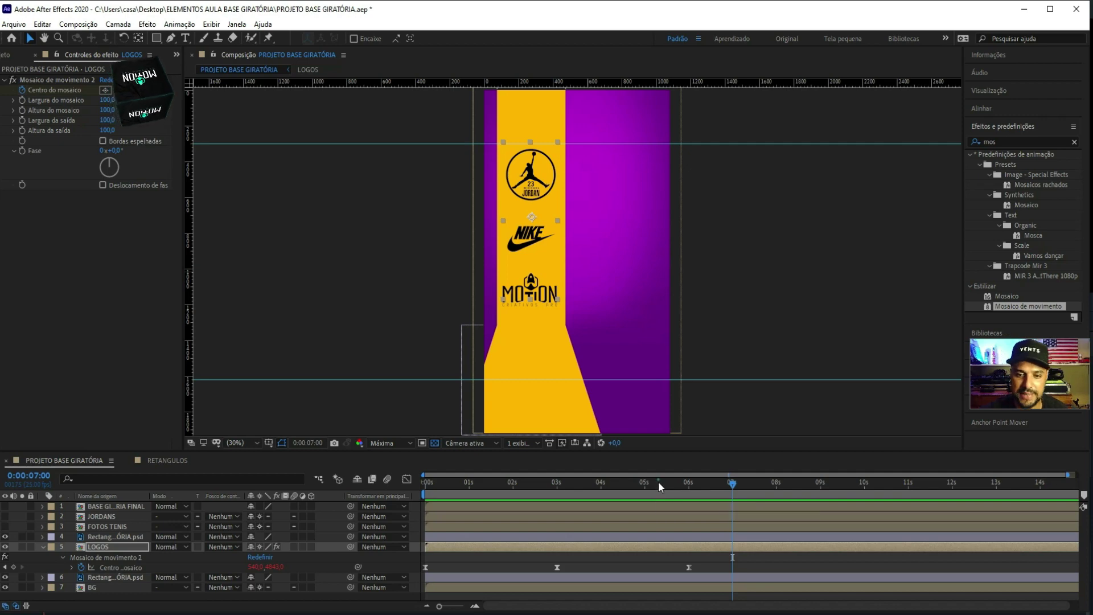
pyautogui.moveTo(663, 484); pyautogui.dragTo(429, 497)
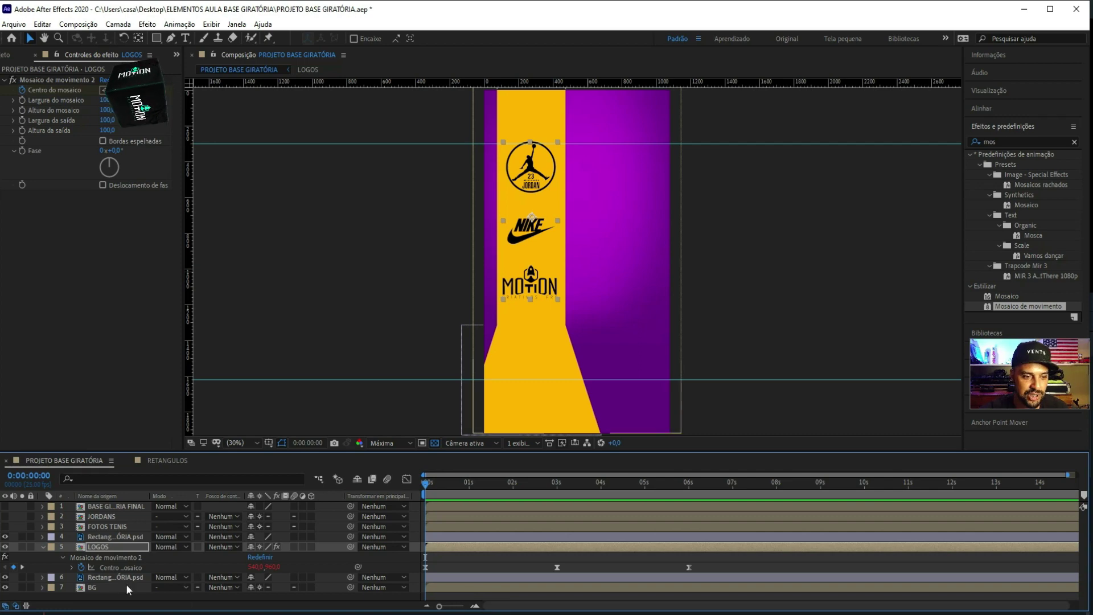
# Add a loopOut("offset") expression to the LOGOS tile-centre property
pyautogui.keyDown('alt'); pyautogui.click(82, 567); pyautogui.keyUp('alt')
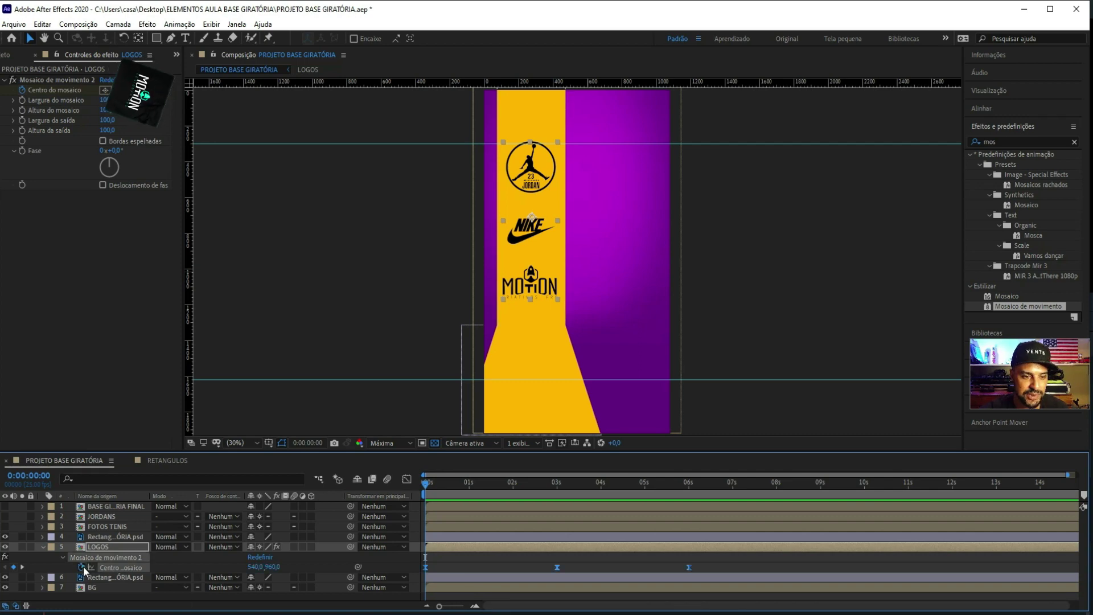
pyautogui.keyDown('alt'); pyautogui.click(83, 567); pyautogui.keyUp('alt')
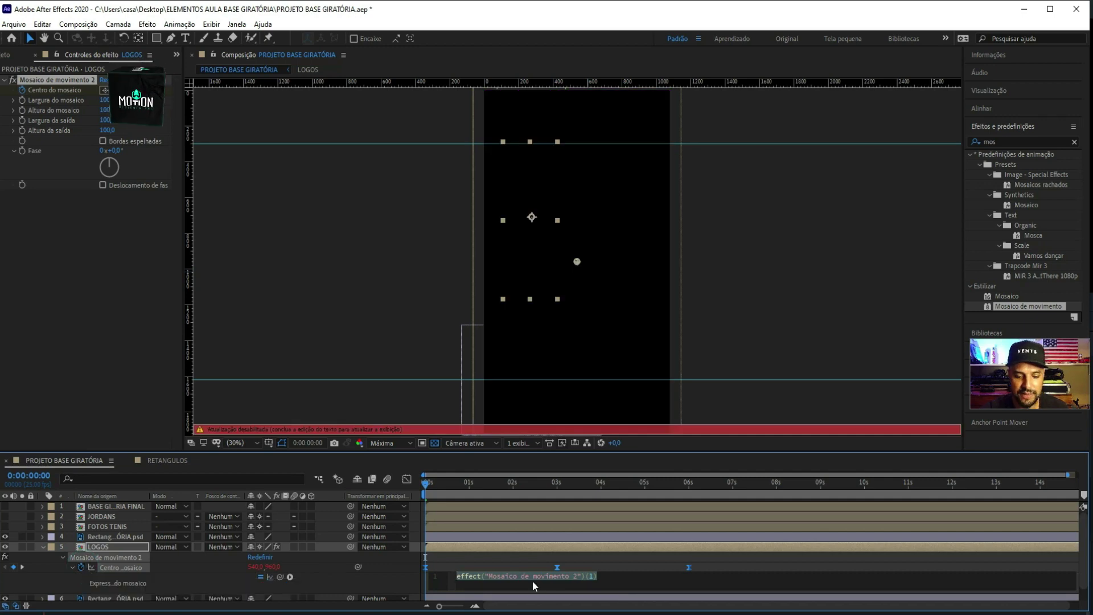
pyautogui.write('loo')
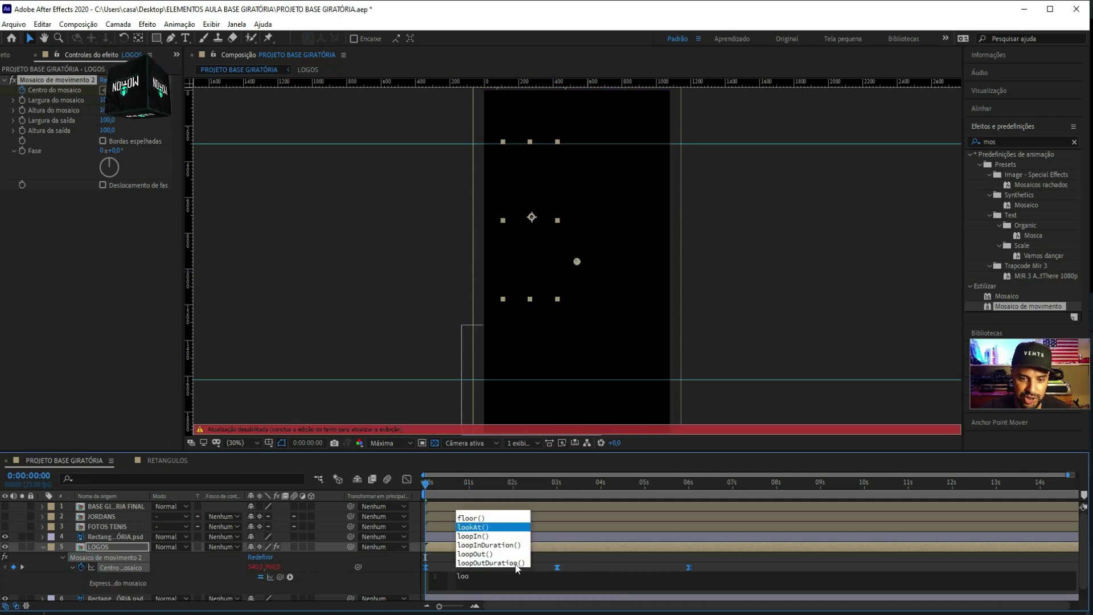
pyautogui.click(483, 553)
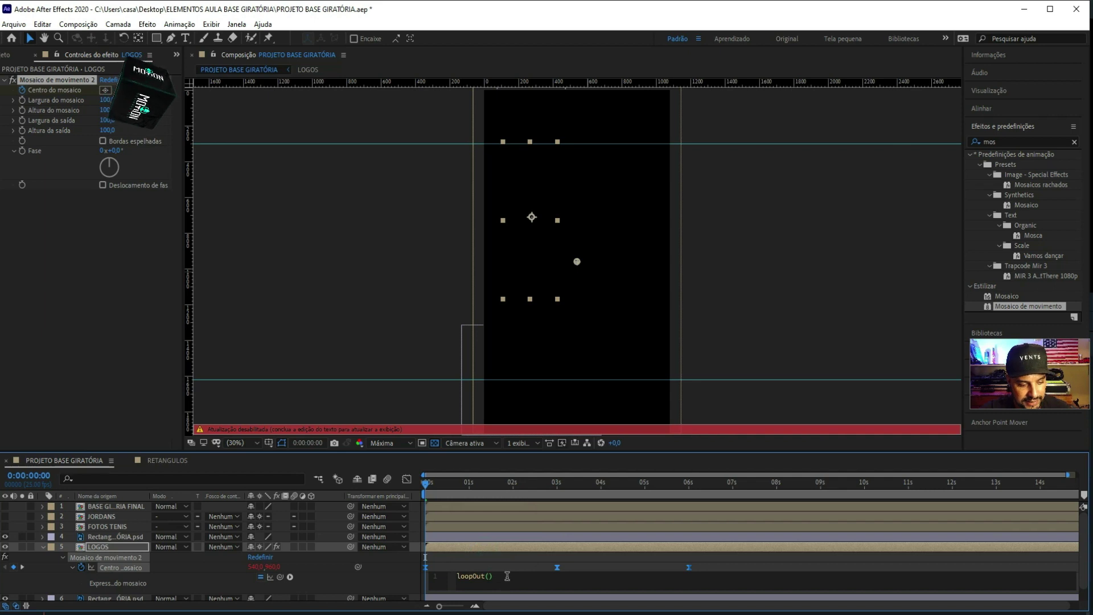
pyautogui.write('"offset')
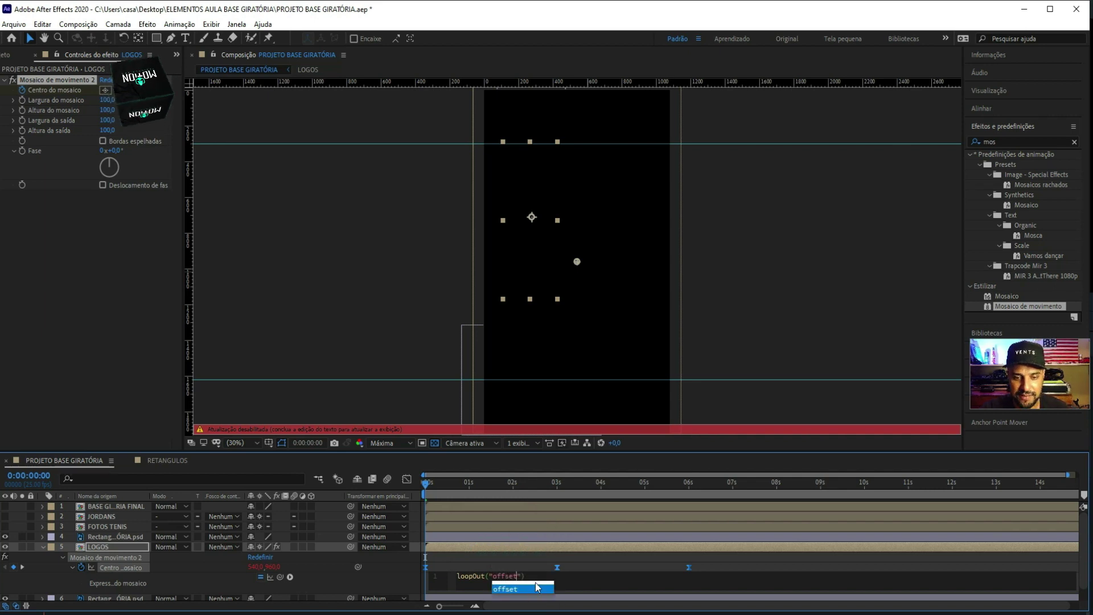
pyautogui.click(593, 579)
pyautogui.click(405, 584)
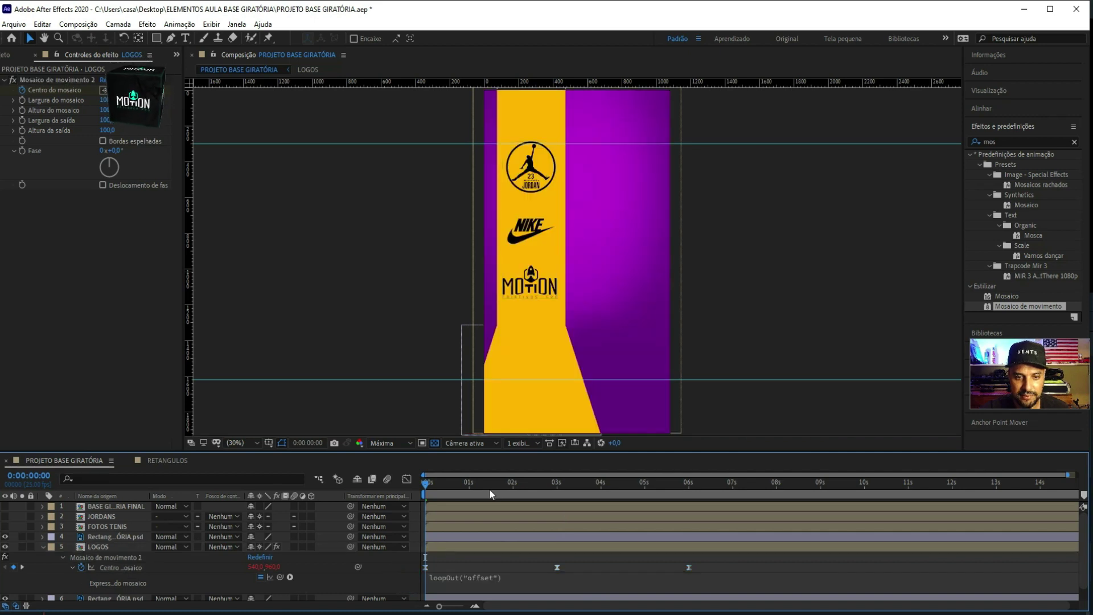
# Preview the looping logo scroll, collapse the layer properties, and return to the start
pyautogui.press('space')
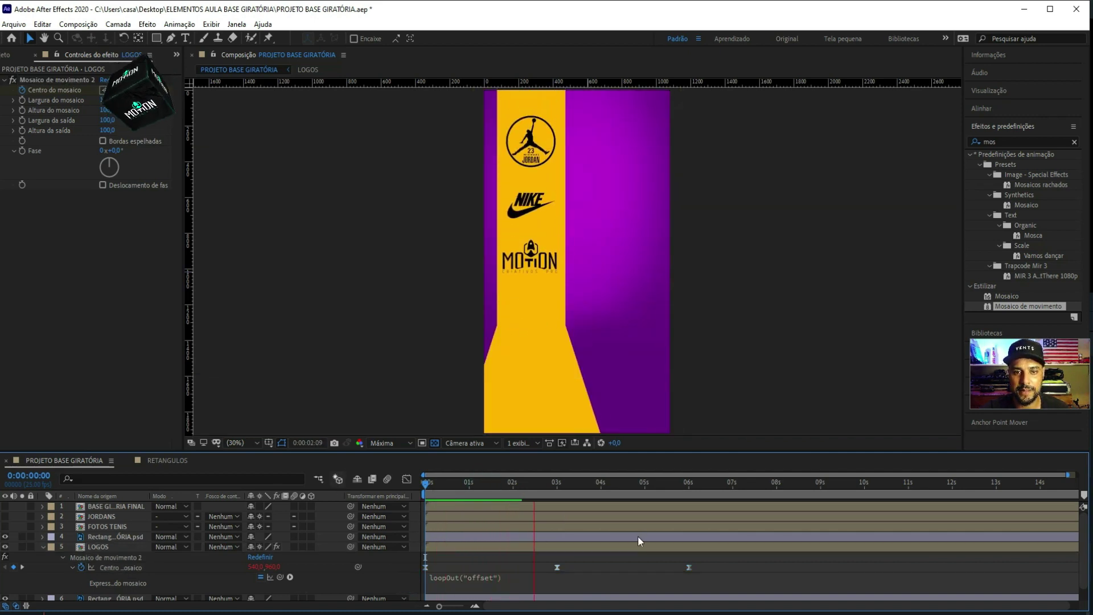
pyautogui.press('space')
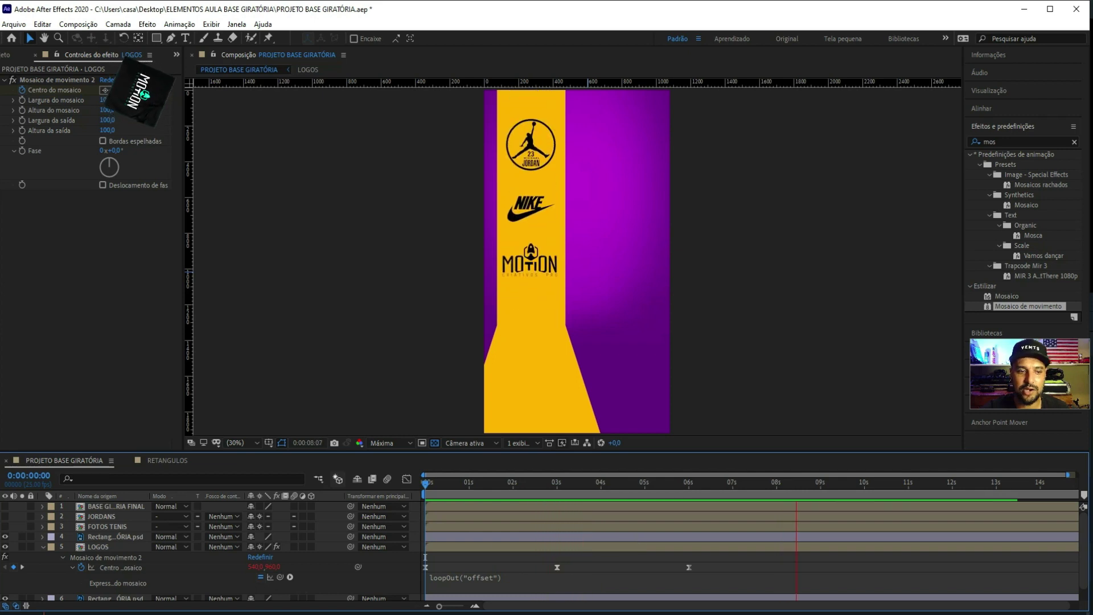
pyautogui.press('u')
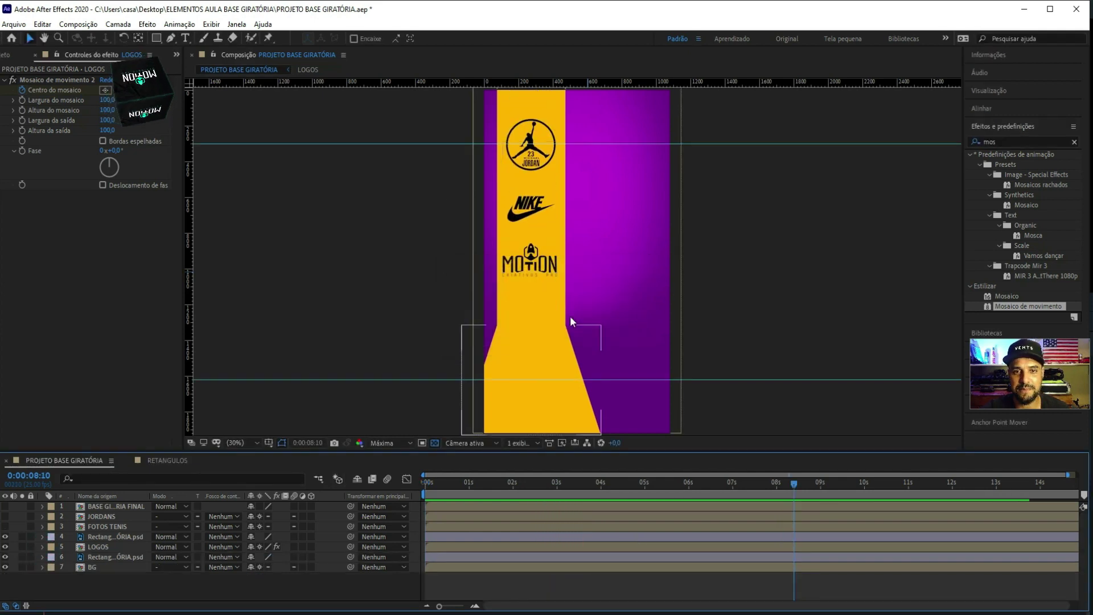
pyautogui.press('Home')
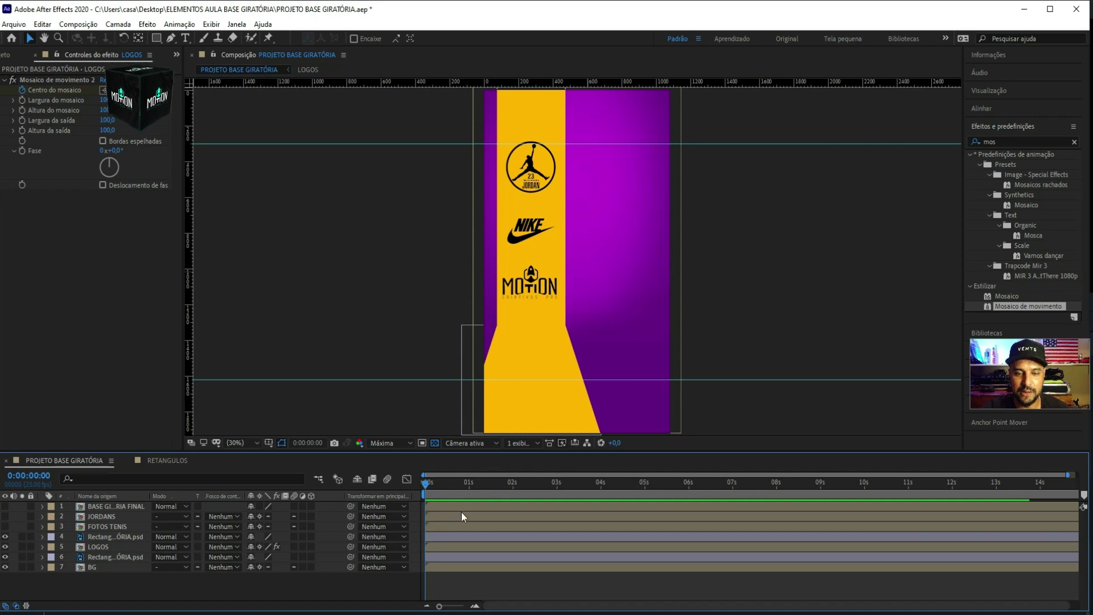
# Duplicate the LOGOS layer with Ctrl+D and toggle the lower rectangle's visibility to check it
pyautogui.click(98, 546)
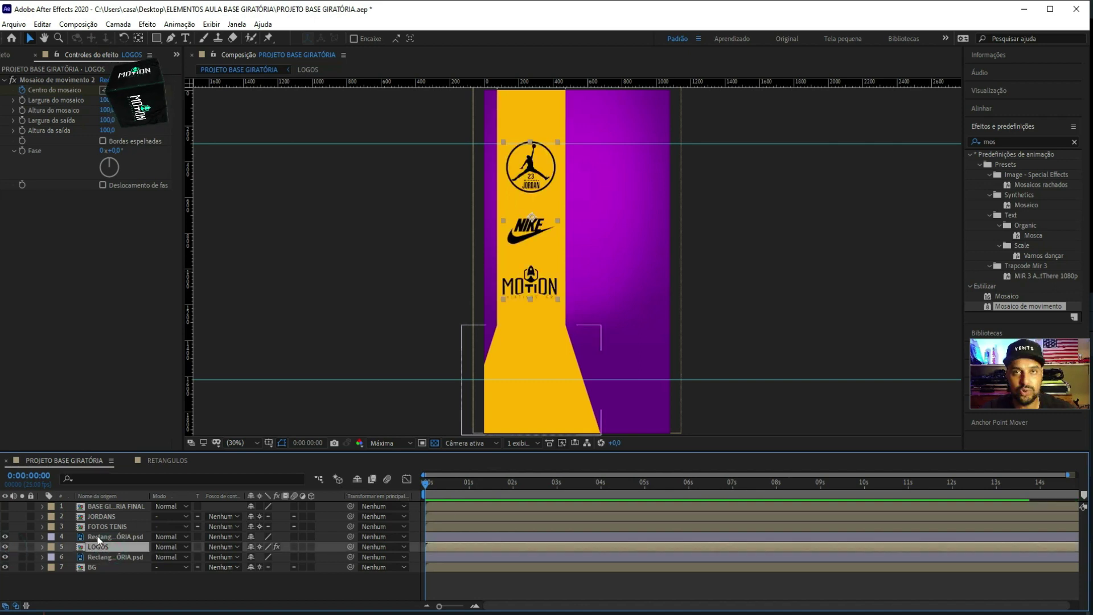
pyautogui.hotkey('ctrl', 'd')
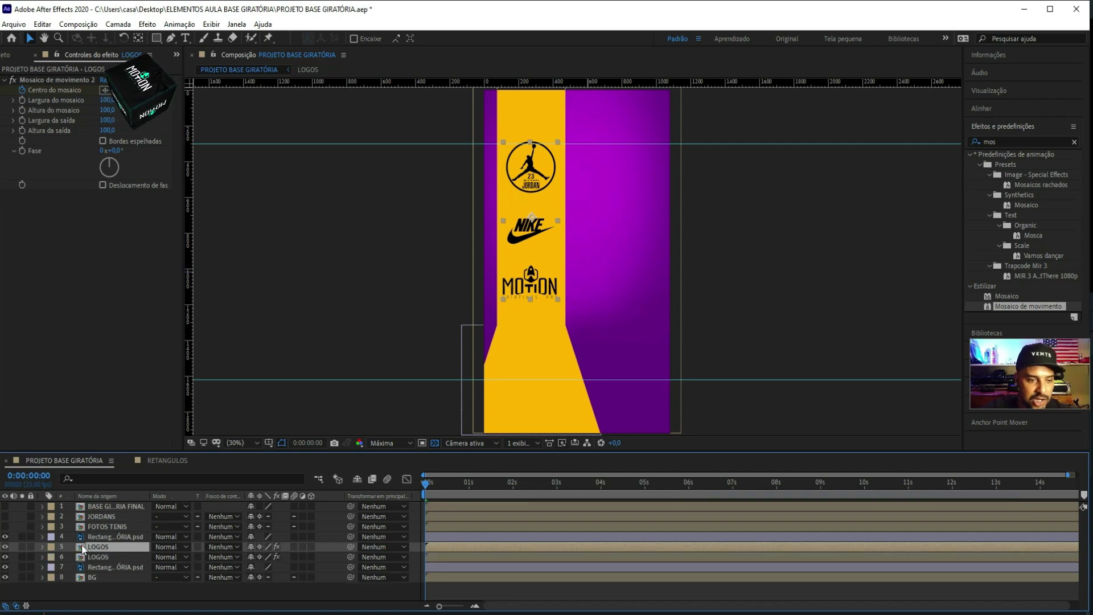
pyautogui.click(103, 536)
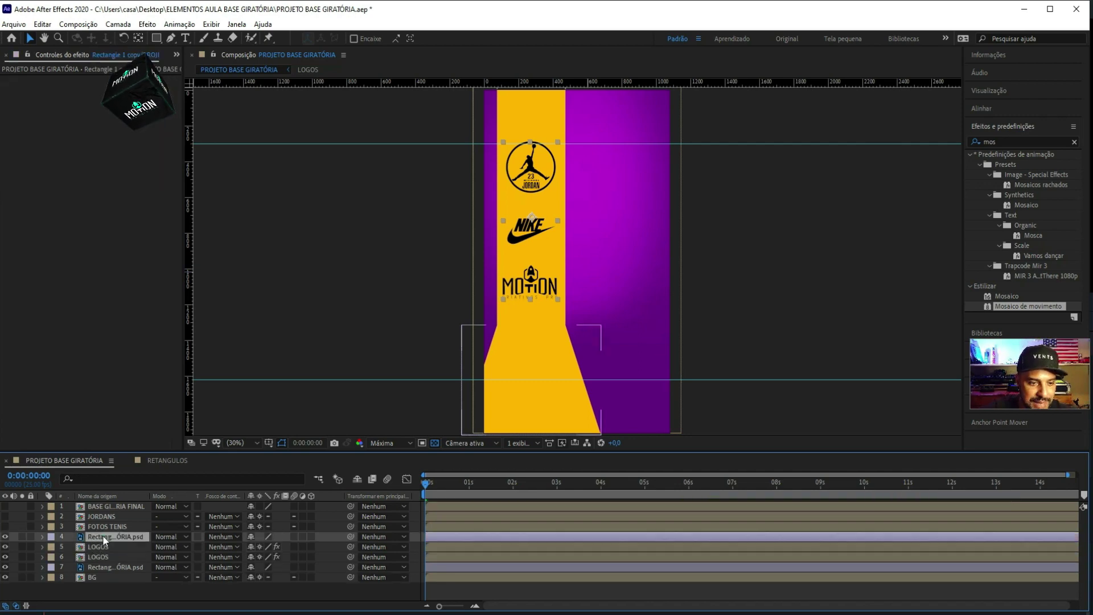
pyautogui.click(5, 537)
pyautogui.click(5, 537)
pyautogui.click(5, 537)
pyautogui.click(6, 537)
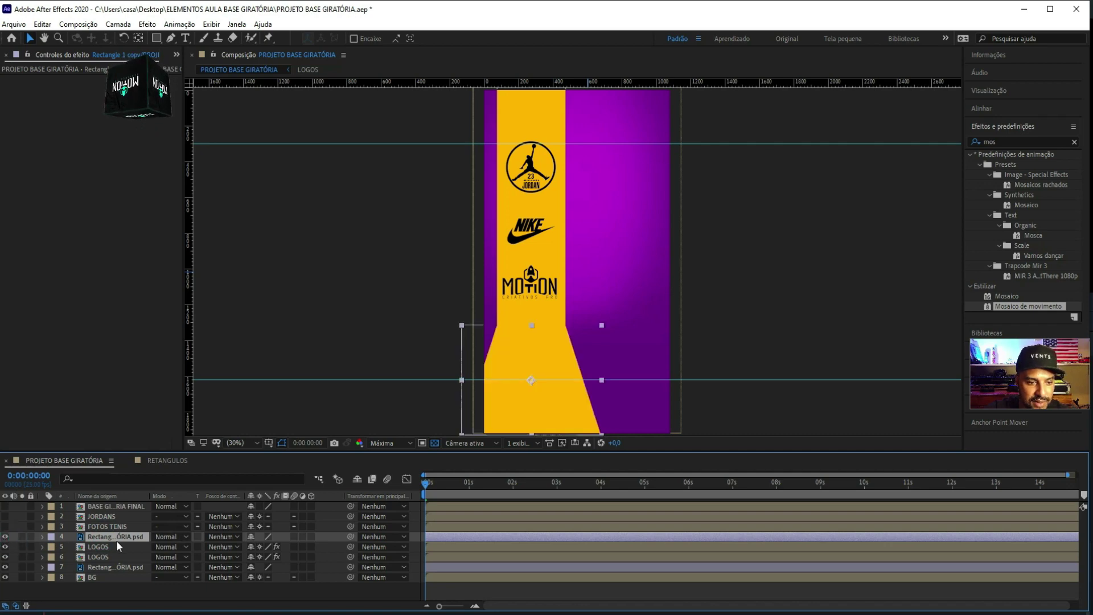
# Move the LOGOS copy above the rectangle layer and scrub to watch the logos scroll
pyautogui.click(98, 545)
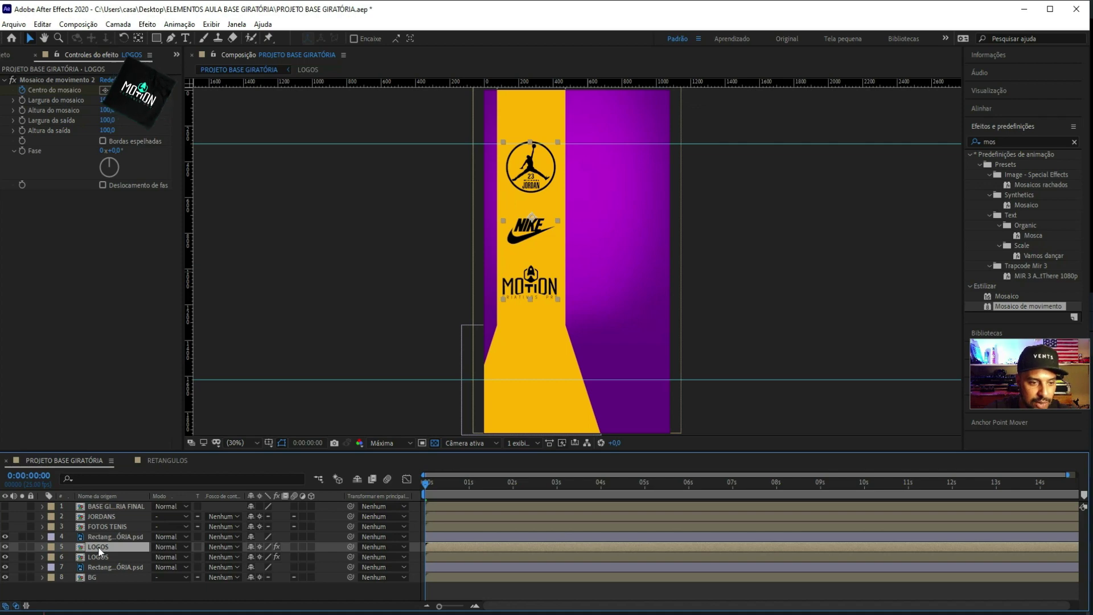
pyautogui.moveTo(99, 550); pyautogui.dragTo(101, 532)
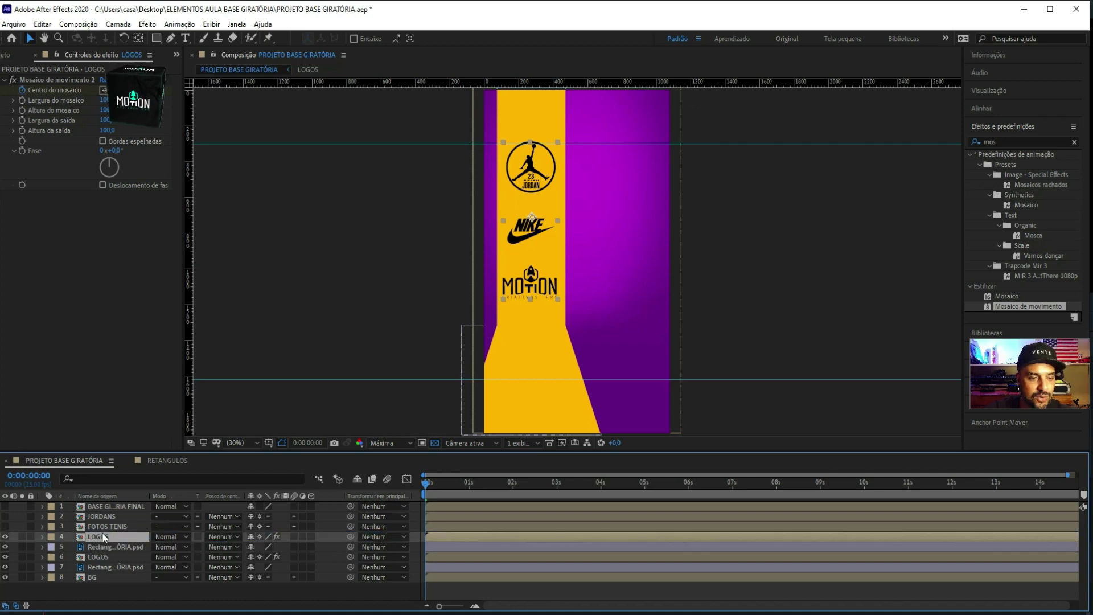
pyautogui.doubleClick(5, 547)
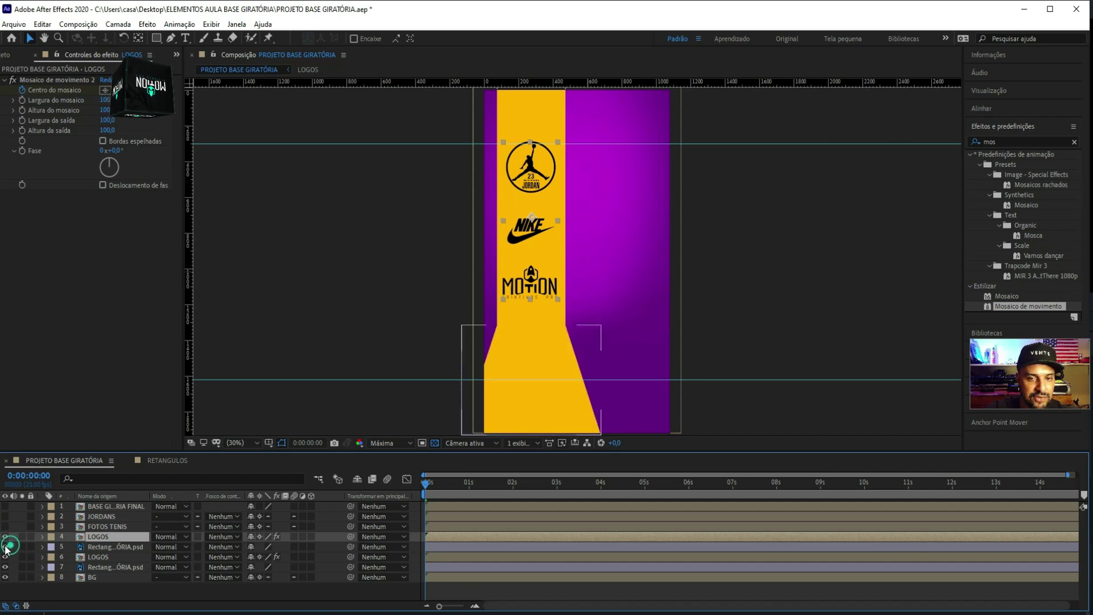
pyautogui.click(5, 546)
pyautogui.click(5, 546)
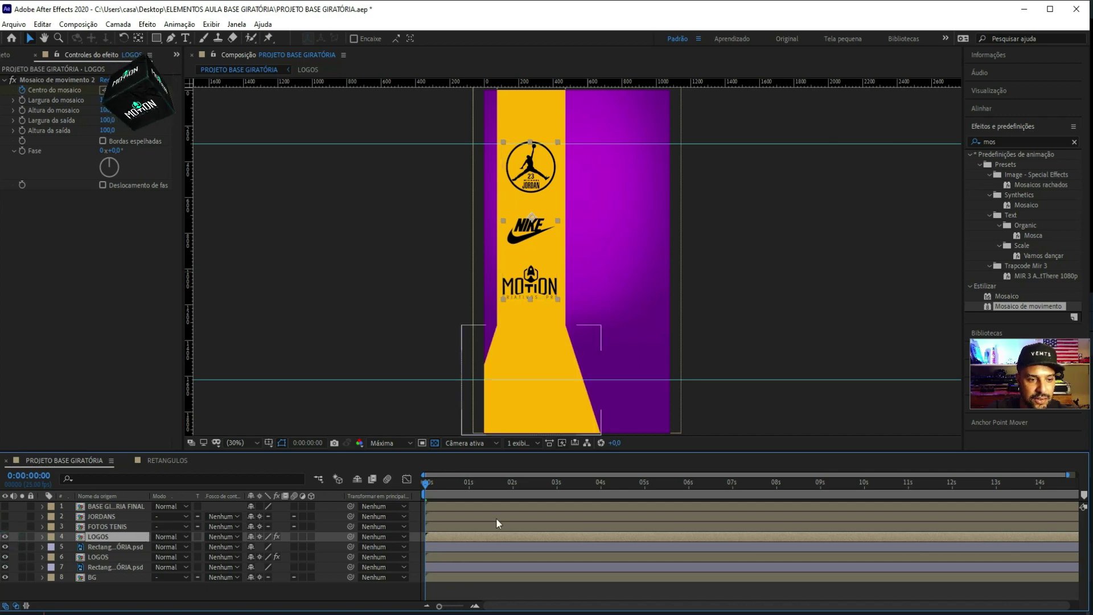
pyautogui.moveTo(426, 490)
pyautogui.mouseDown()
pyautogui.moveTo(508, 489)
pyautogui.moveTo(423, 491)
pyautogui.mouseUp()
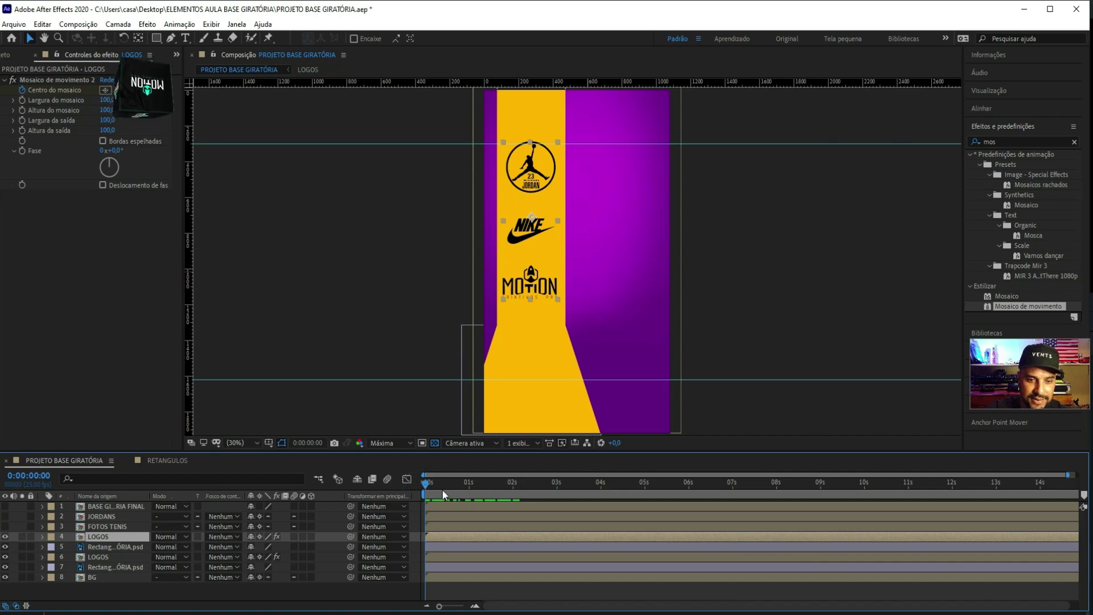
pyautogui.moveTo(425, 486); pyautogui.dragTo(490, 486)
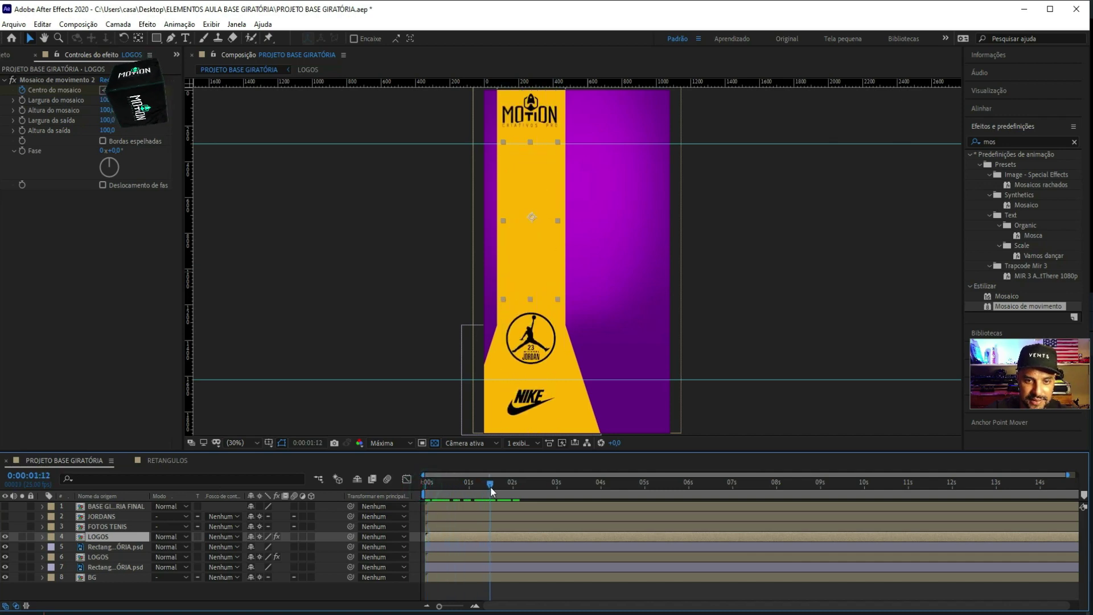
# Hide the lower LOGOS layer and drag the upper copy down onto the lower yellow shape
pyautogui.click(95, 557)
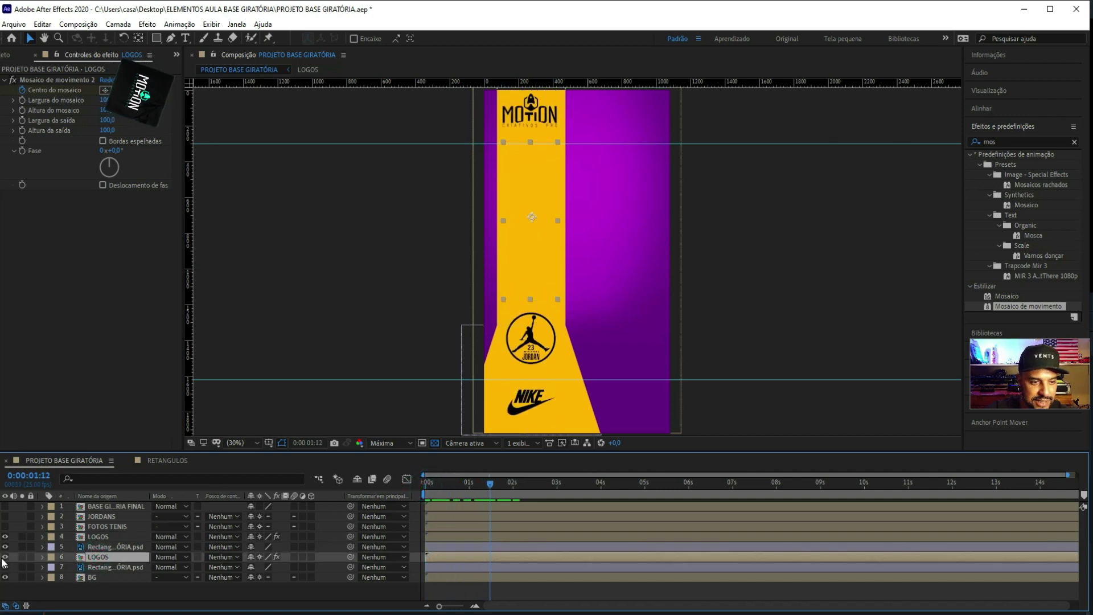
pyautogui.click(6, 557)
pyautogui.click(114, 546)
pyautogui.press('Home')
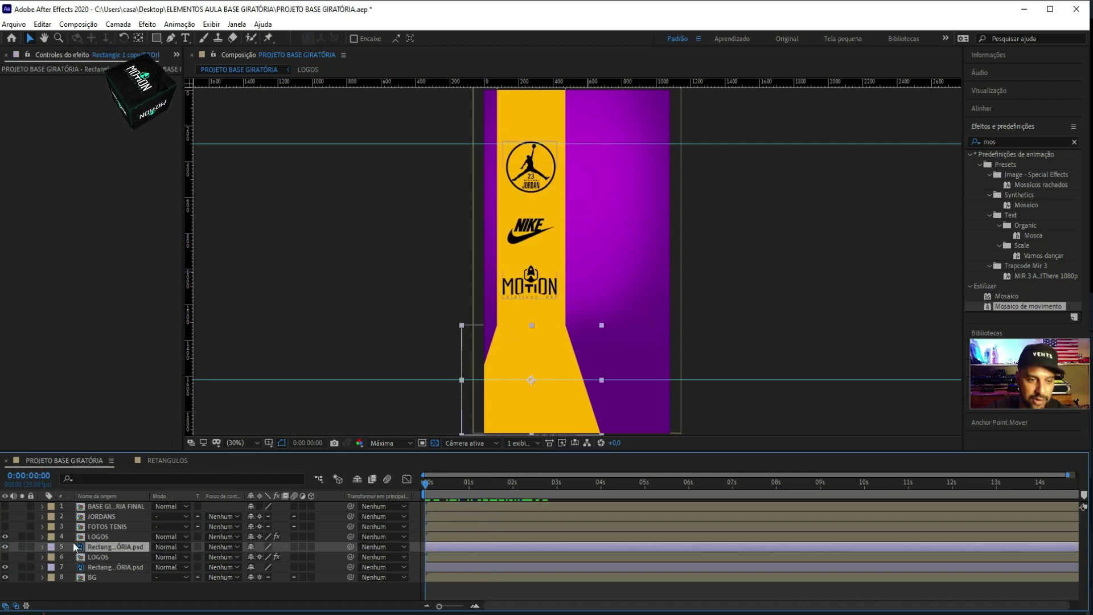
pyautogui.click(107, 535)
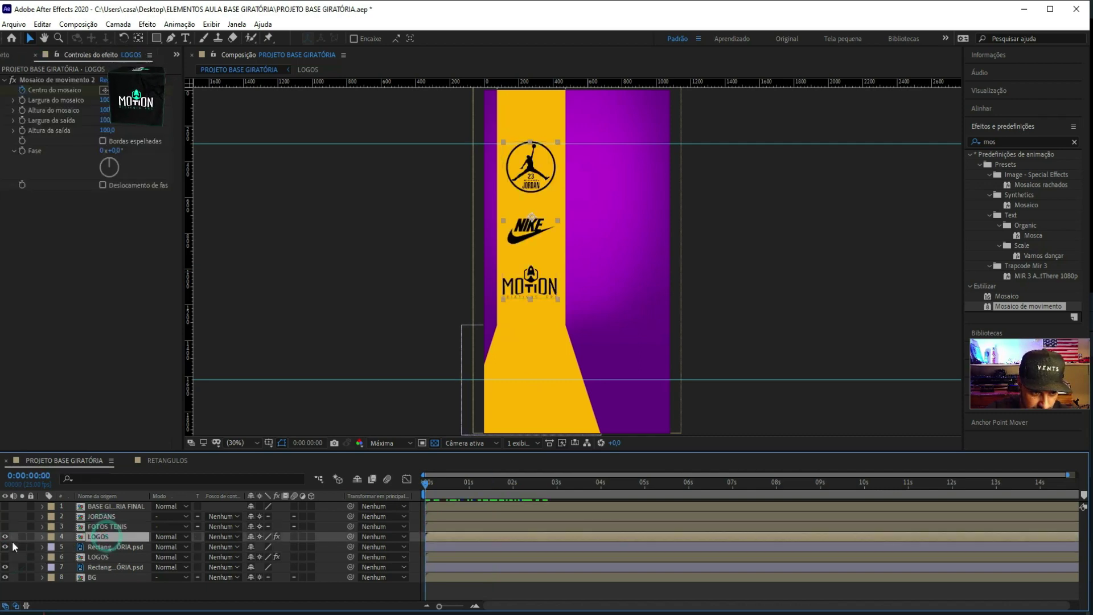
pyautogui.moveTo(533, 222); pyautogui.dragTo(531, 404)
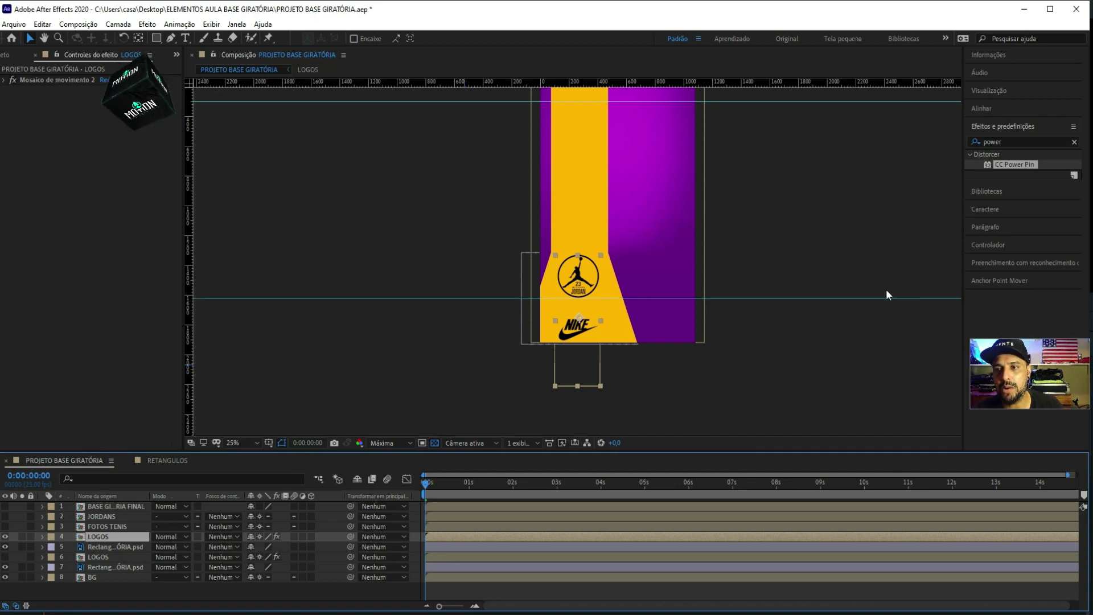
# Apply CC Power Pin to the upper LOGOS layer
pyautogui.doubleClick(994, 141)
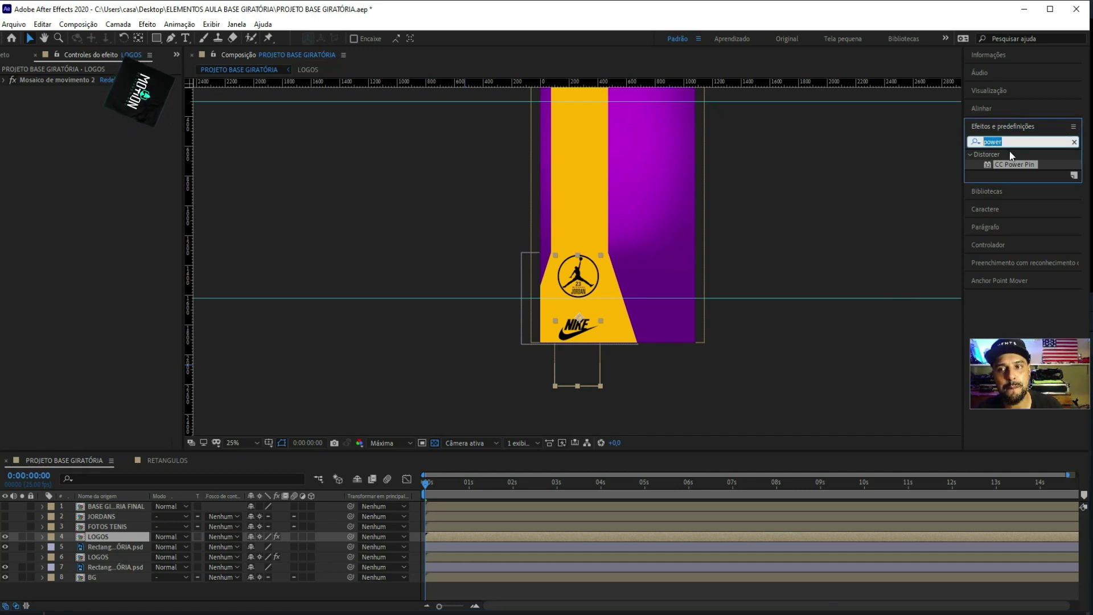
pyautogui.click(844, 227)
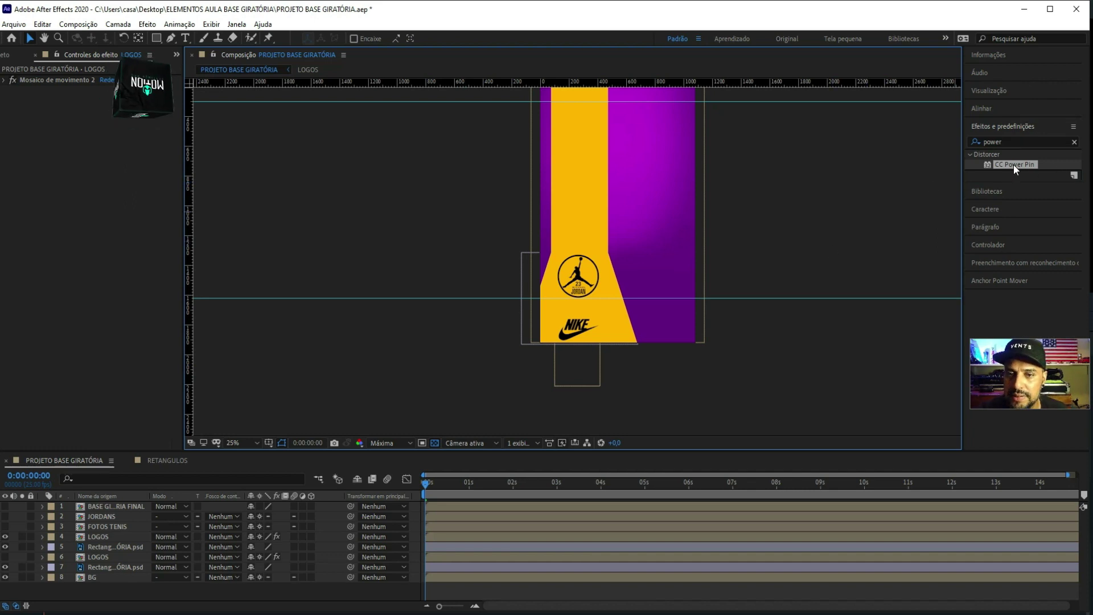
pyautogui.click(96, 537)
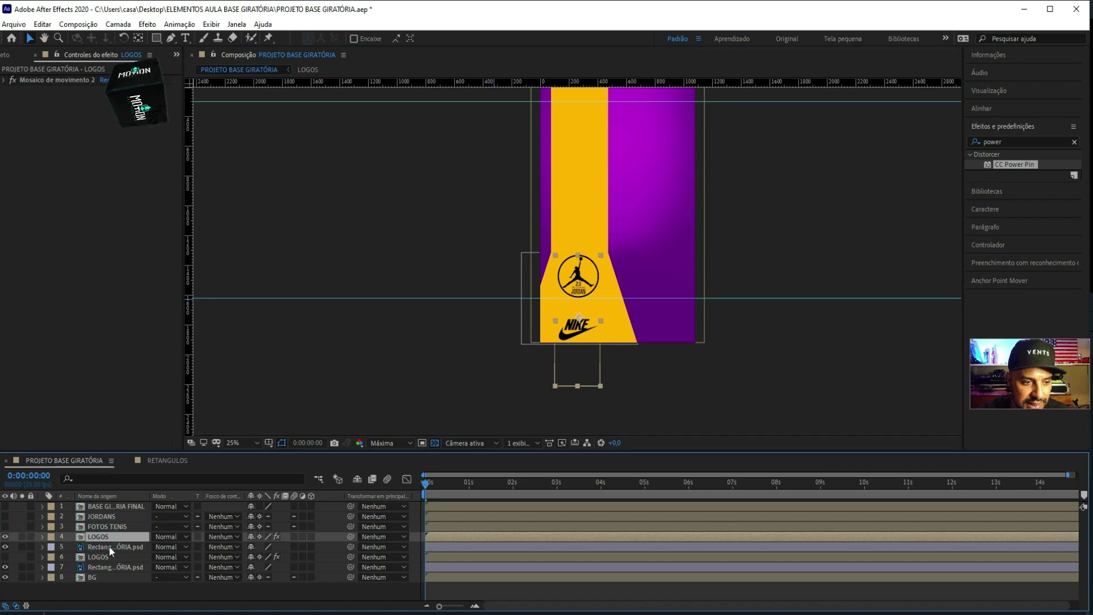
pyautogui.doubleClick(1010, 164)
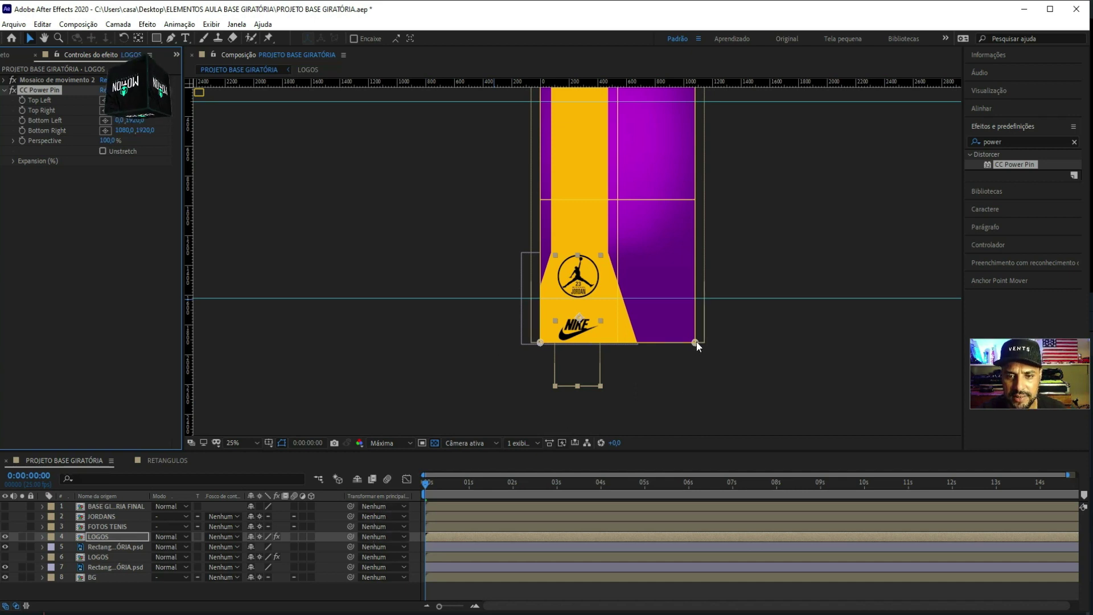
# Drag the bottom corner pins to warp the logos, then undo the last two adjustments
pyautogui.moveTo(697, 343)
pyautogui.mouseDown()
pyautogui.moveTo(747, 392)
pyautogui.moveTo(788, 408)
pyautogui.mouseUp()
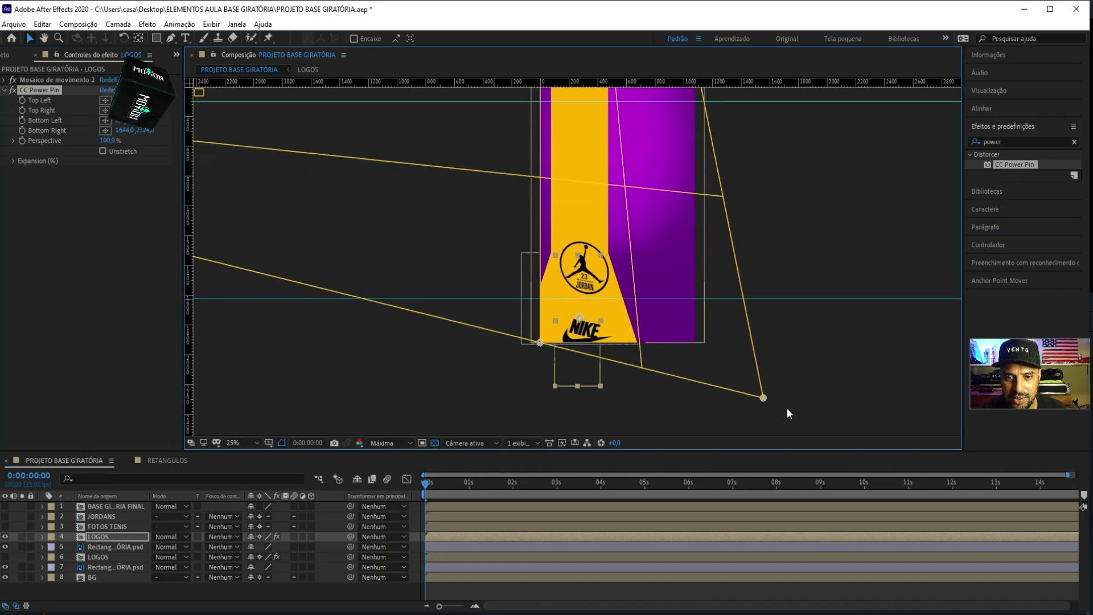
pyautogui.moveTo(541, 344)
pyautogui.mouseDown()
pyautogui.moveTo(515, 403)
pyautogui.moveTo(552, 326)
pyautogui.mouseUp()
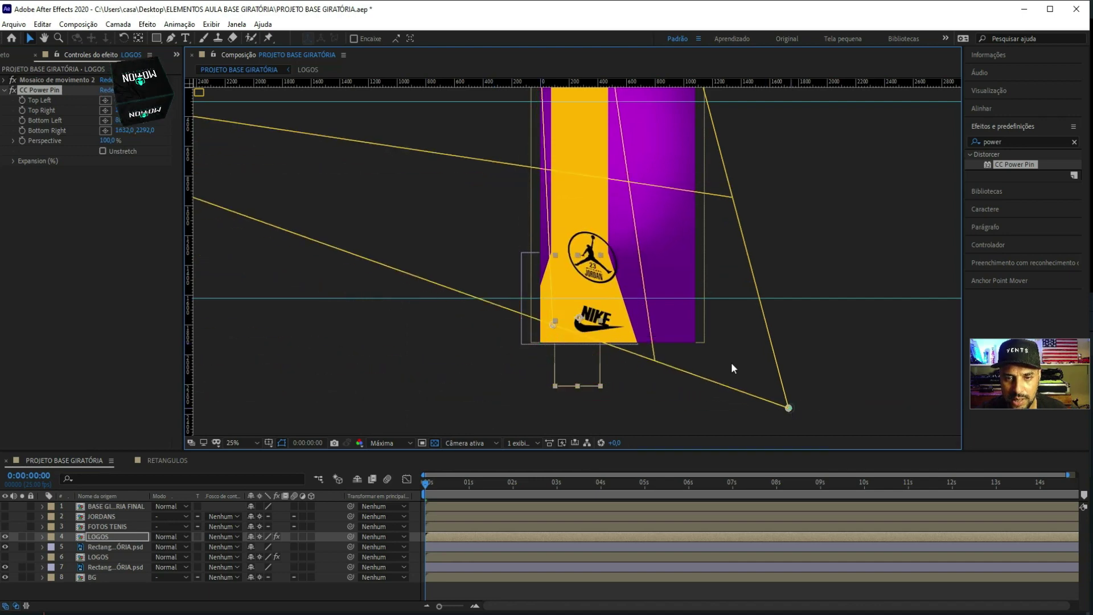
pyautogui.moveTo(787, 407); pyautogui.dragTo(649, 334)
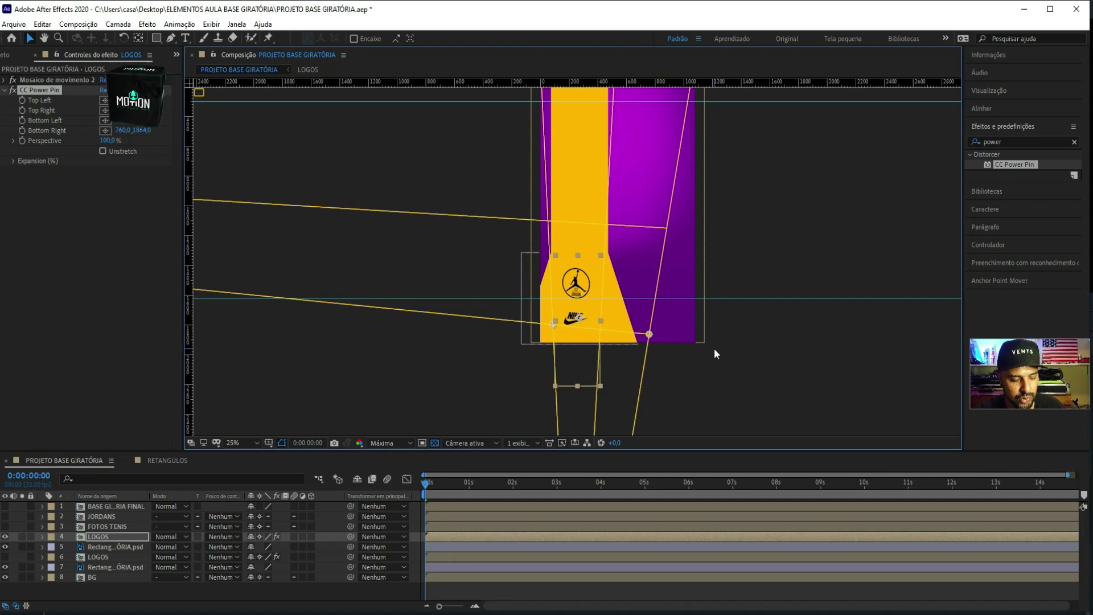
pyautogui.hotkey('ctrl', 'z')
pyautogui.hotkey('ctrl', 'z')
pyautogui.hotkey('ctrl', 'z')
pyautogui.hotkey('ctrl', 'z')
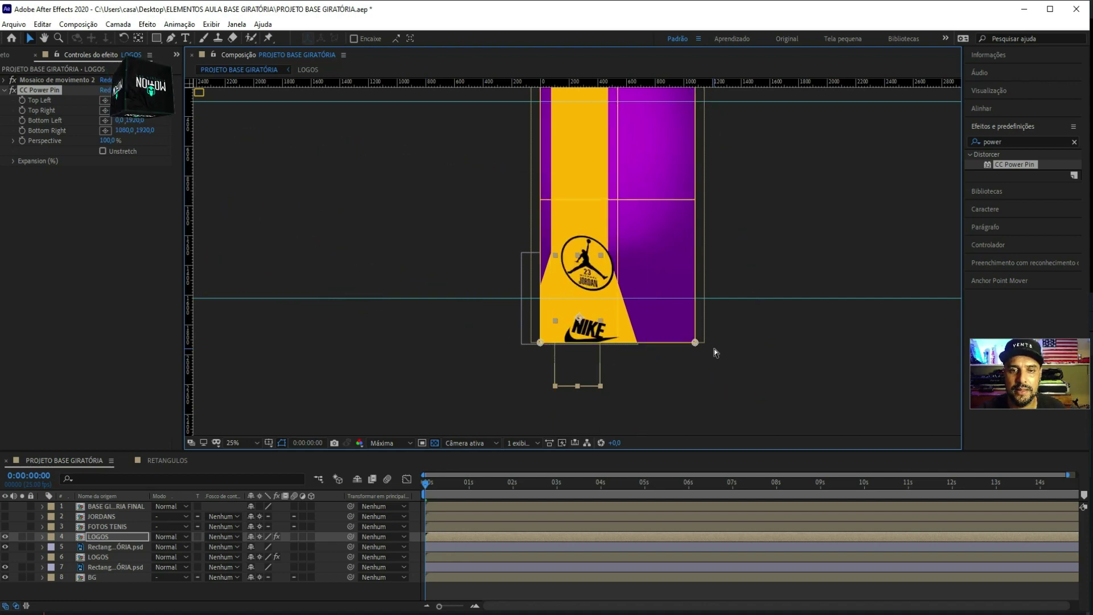
pyautogui.hotkey('ctrl', 'z')
pyautogui.hotkey('ctrl', 'z')
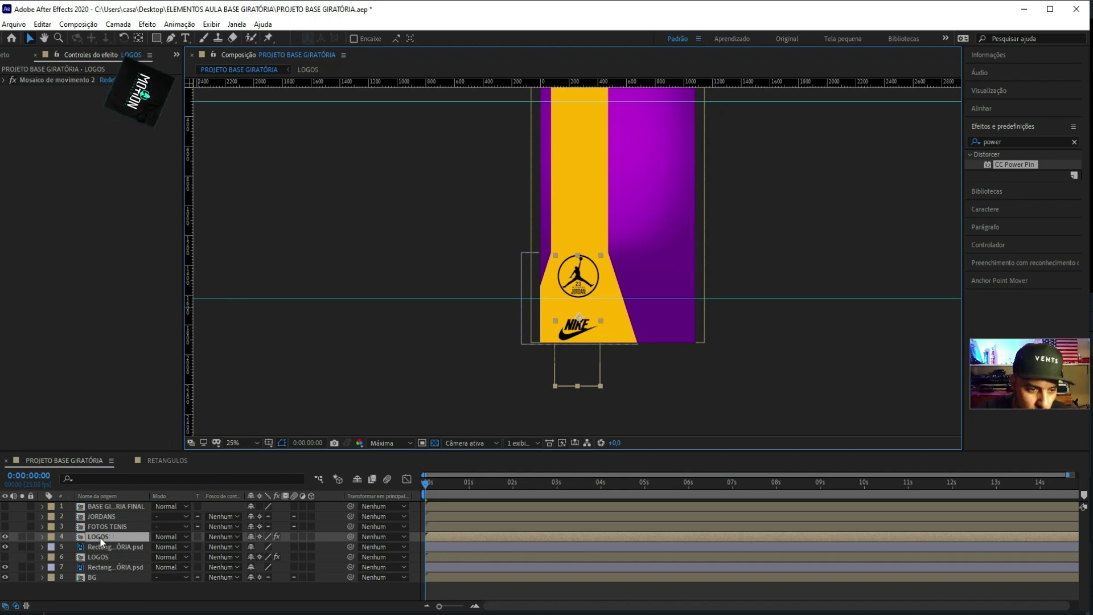
# Toggle Continuous Rasterize on the LOGOS copy and apply CC Power Pin to it
pyautogui.click(260, 536)
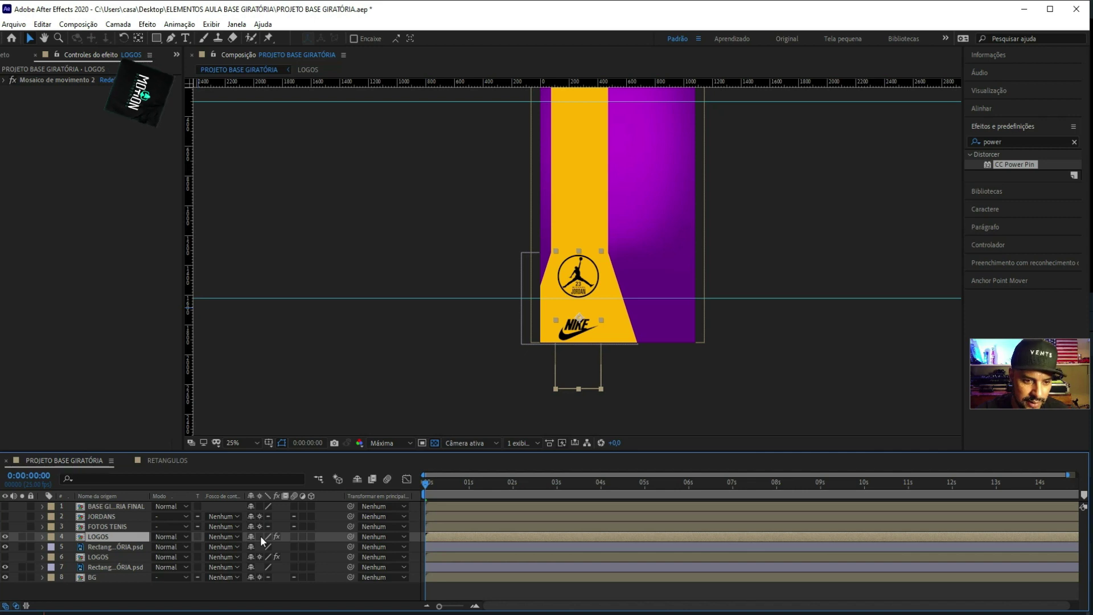
pyautogui.click(260, 537)
pyautogui.click(260, 536)
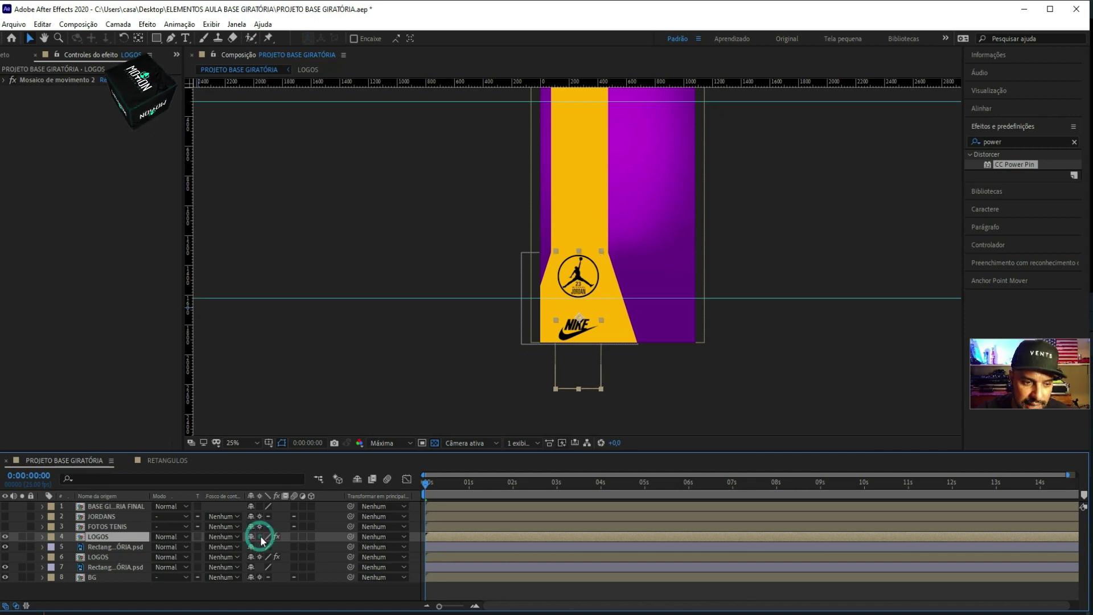
pyautogui.doubleClick(1016, 166)
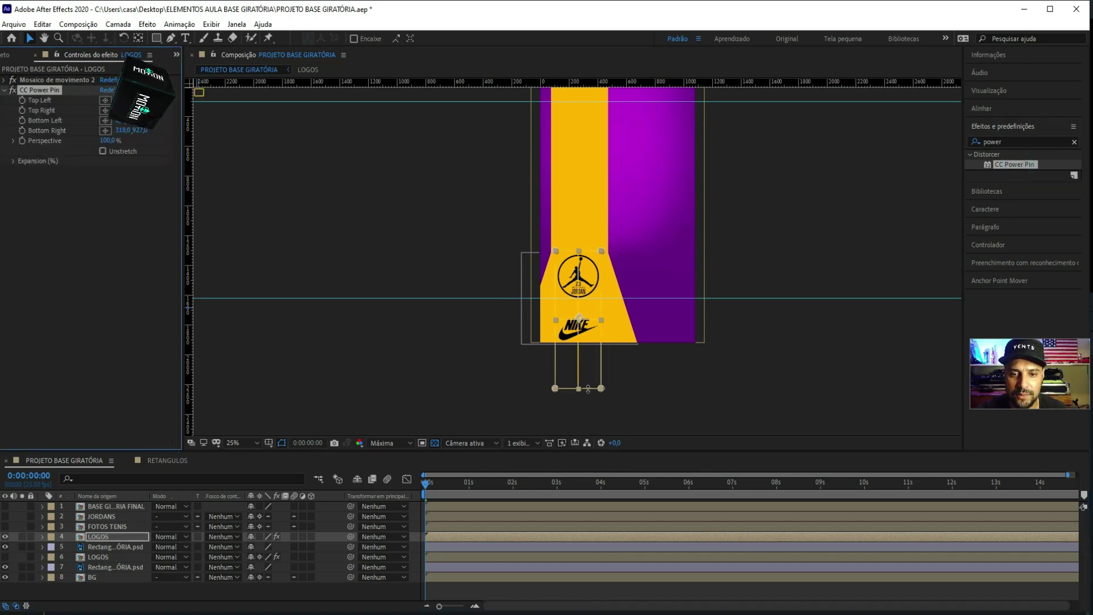
# Pull the Bottom Right and Bottom Left pins outward to flare the logos into a platform
pyautogui.scroll(3, 594, 373)
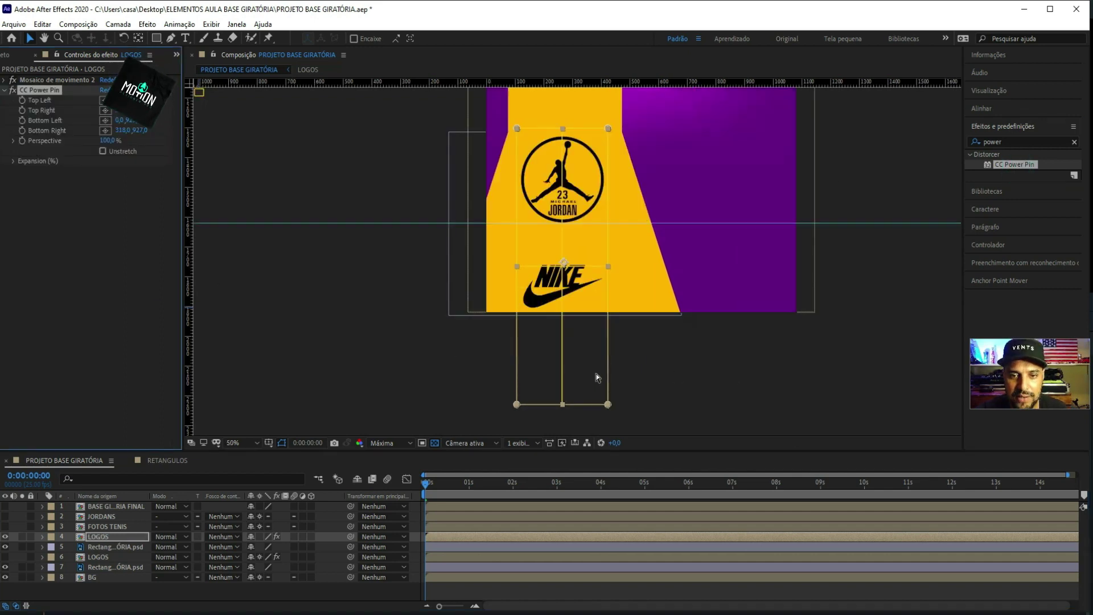
pyautogui.scroll(1, 595, 373)
pyautogui.scroll(-2, 635, 286)
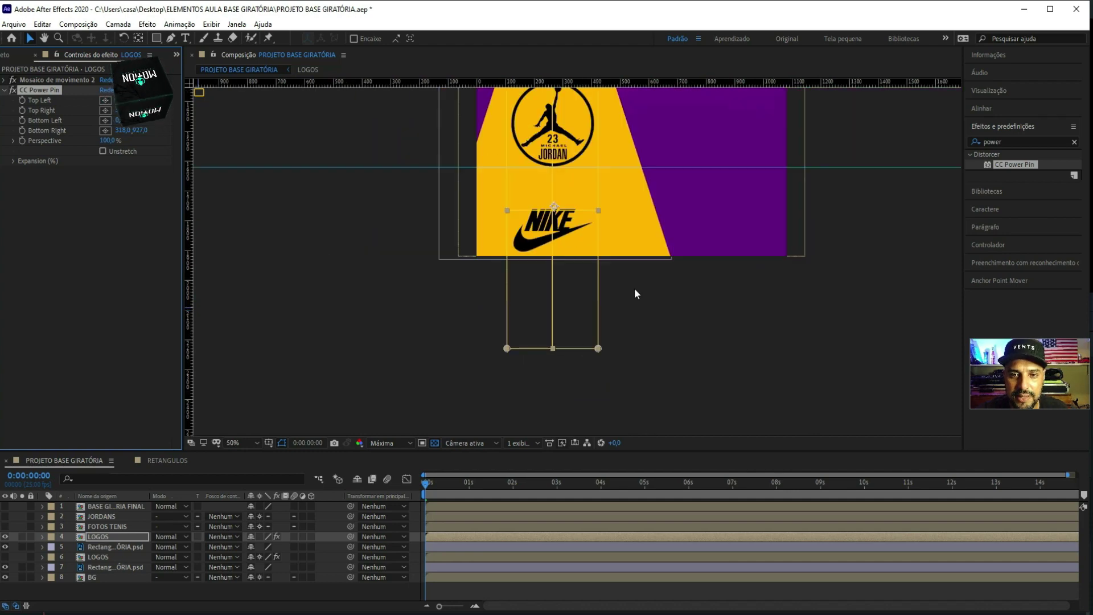
pyautogui.moveTo(598, 350)
pyautogui.mouseDown()
pyautogui.moveTo(637, 256)
pyautogui.moveTo(658, 242)
pyautogui.moveTo(647, 240)
pyautogui.mouseUp()
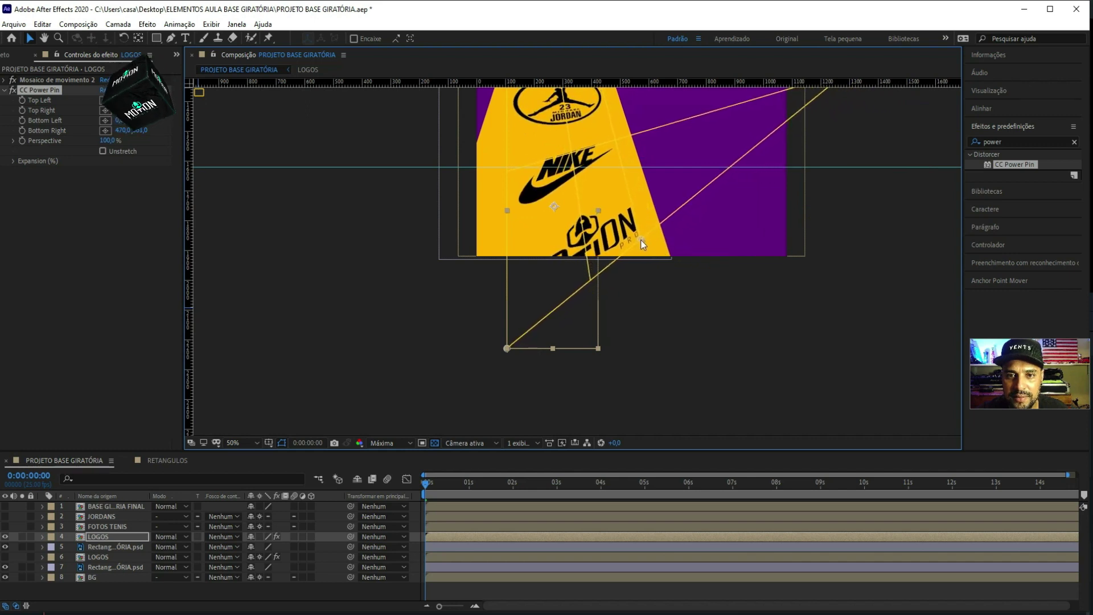
pyautogui.moveTo(507, 348)
pyautogui.mouseDown()
pyautogui.moveTo(487, 244)
pyautogui.moveTo(467, 234)
pyautogui.mouseUp()
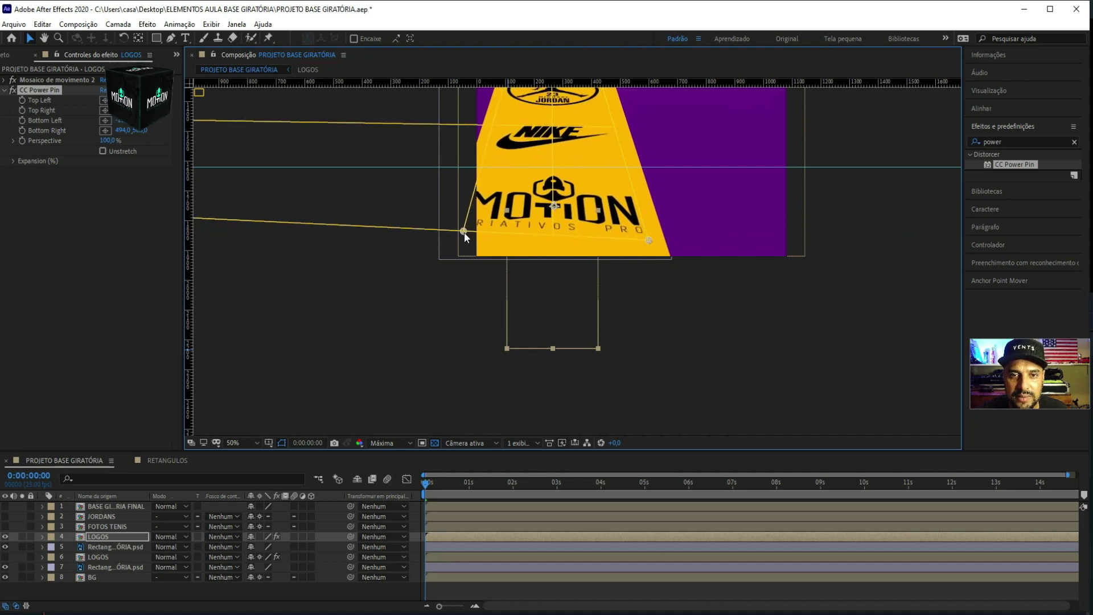
pyautogui.moveTo(464, 234); pyautogui.dragTo(472, 236)
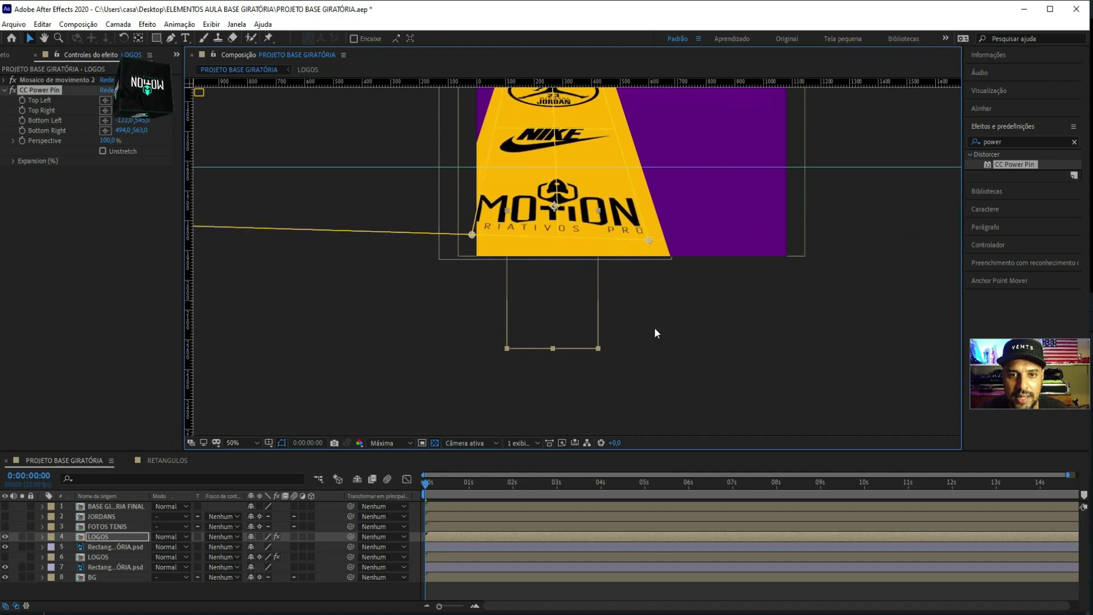
pyautogui.scroll(-2, 653, 333)
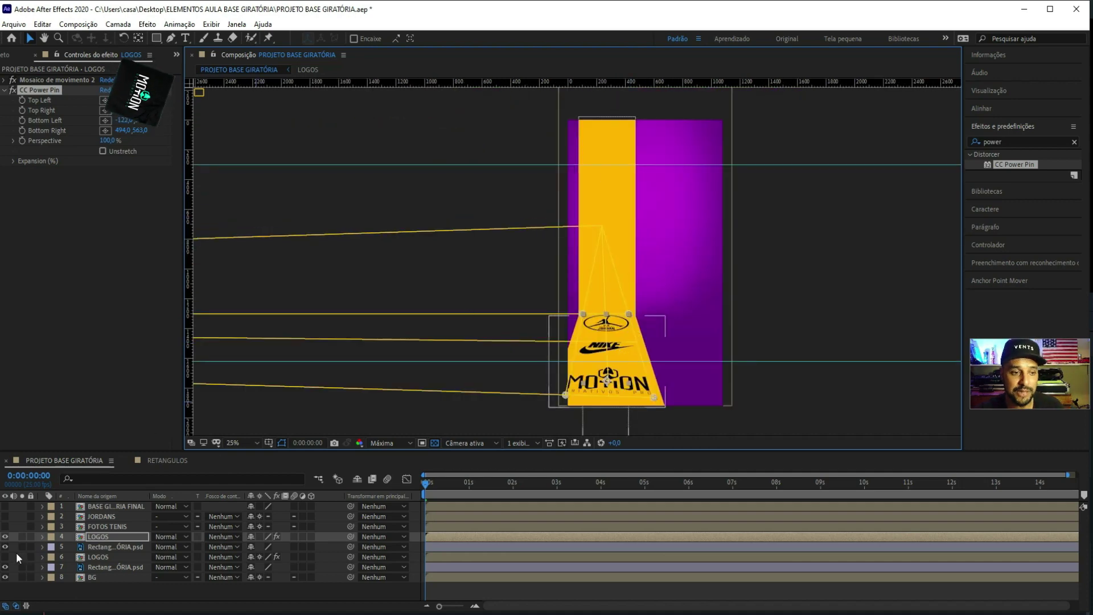
pyautogui.press('F2')
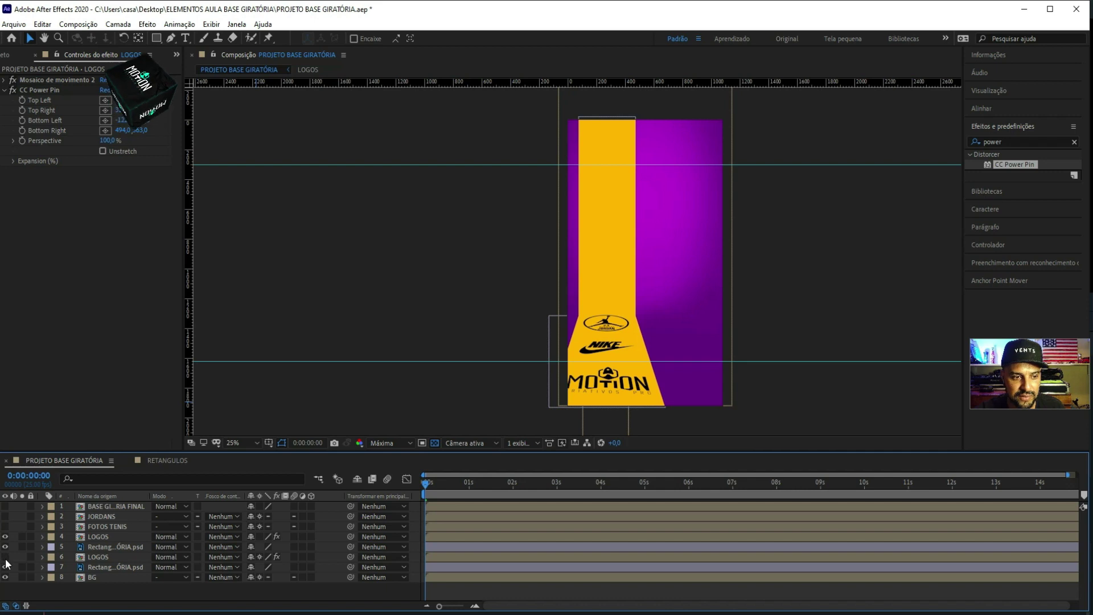
# Show the second LOGOS layer, preview the scroll, and frame the warped logos in the viewer
pyautogui.click(5, 558)
pyautogui.press('space')
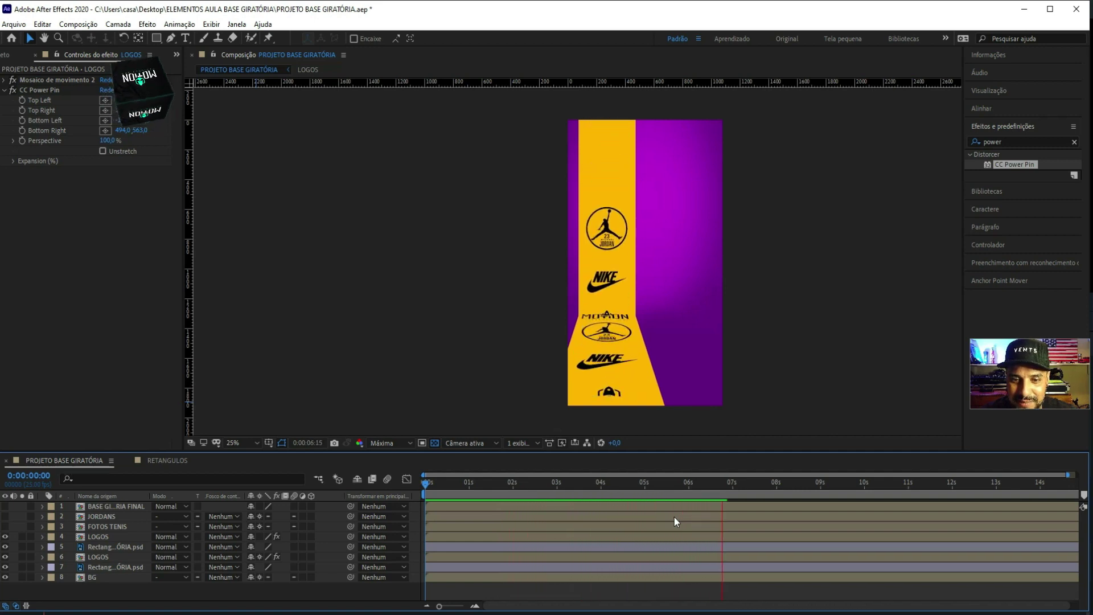
pyautogui.press('space')
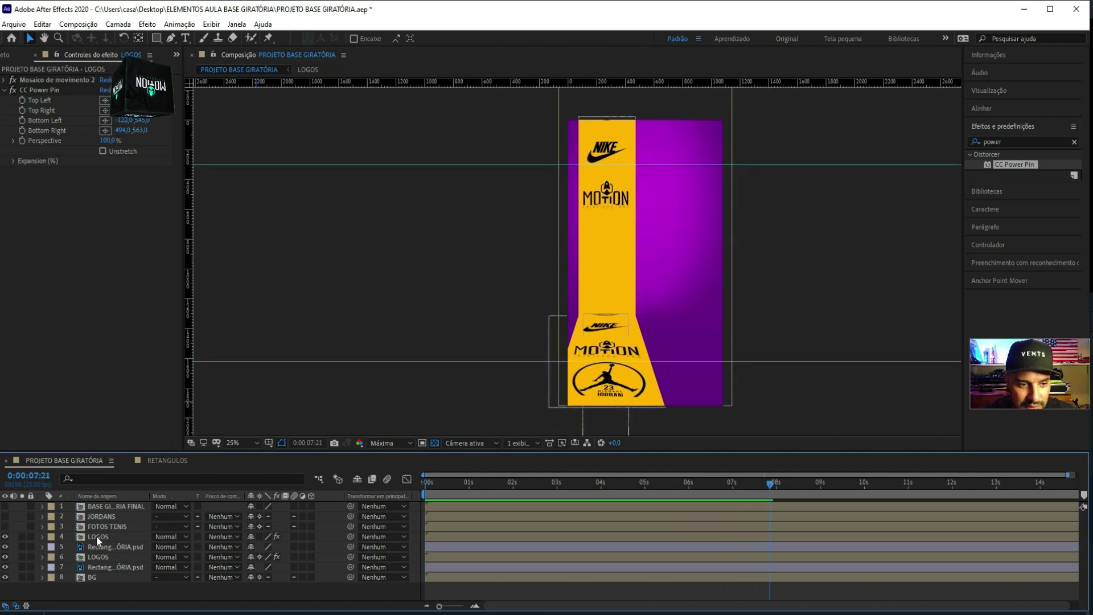
pyautogui.click(583, 409)
pyautogui.press(',')
pyautogui.press('.')
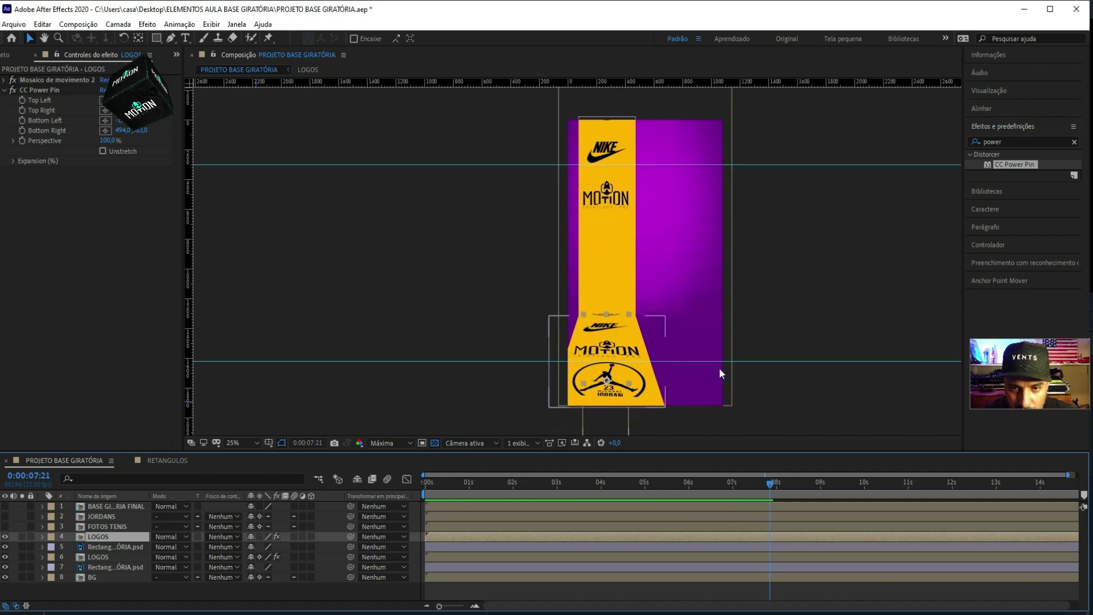
pyautogui.moveTo(776, 383); pyautogui.dragTo(629, 220)
# Lower the CC Power Pin bottom corners, ending Bottom Right at 514,0 617,0, at frame 0
pyautogui.press('.')
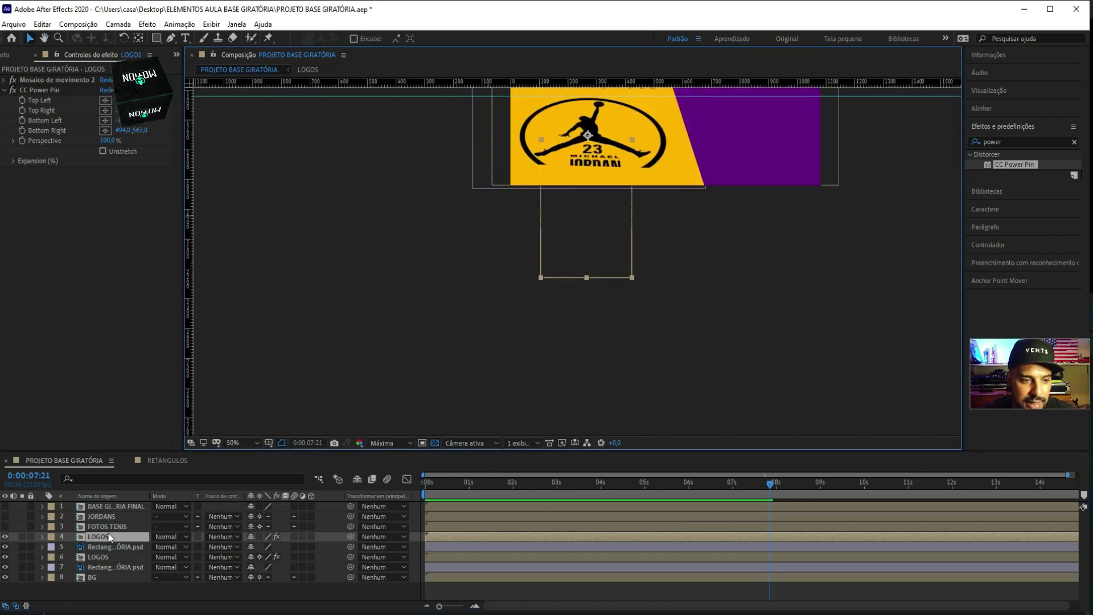
pyautogui.click(40, 89)
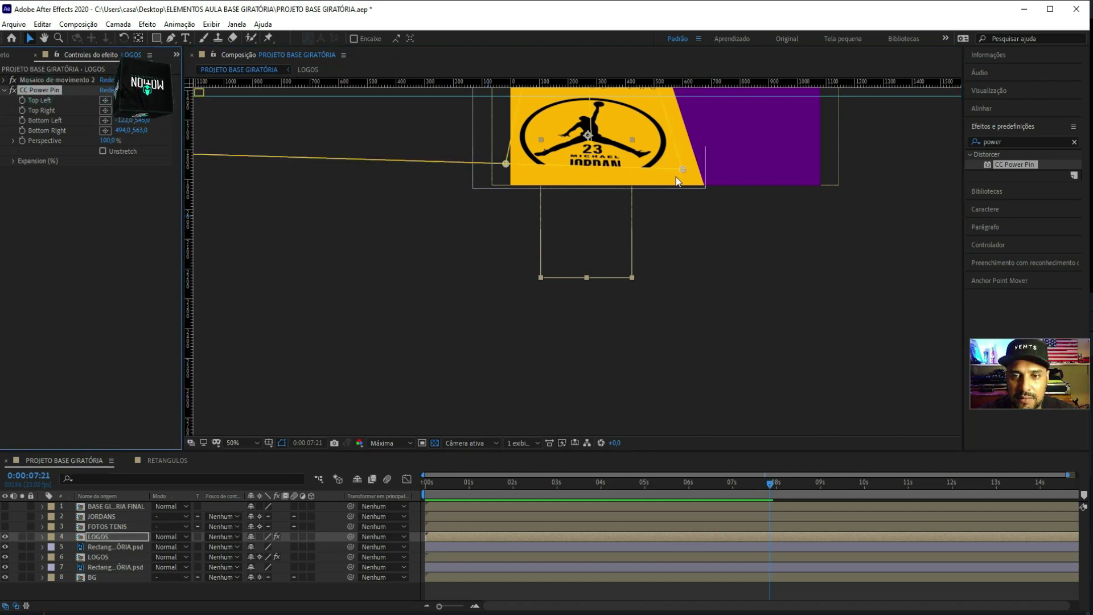
pyautogui.moveTo(682, 169); pyautogui.dragTo(690, 186)
pyautogui.moveTo(507, 168); pyautogui.dragTo(507, 186)
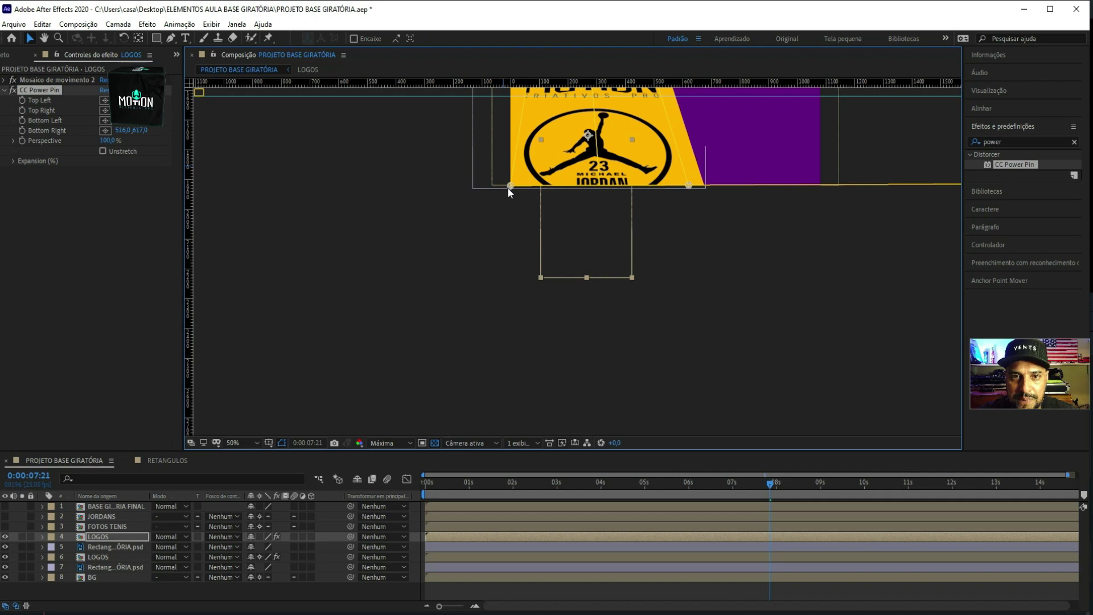
pyautogui.moveTo(508, 191); pyautogui.dragTo(510, 192)
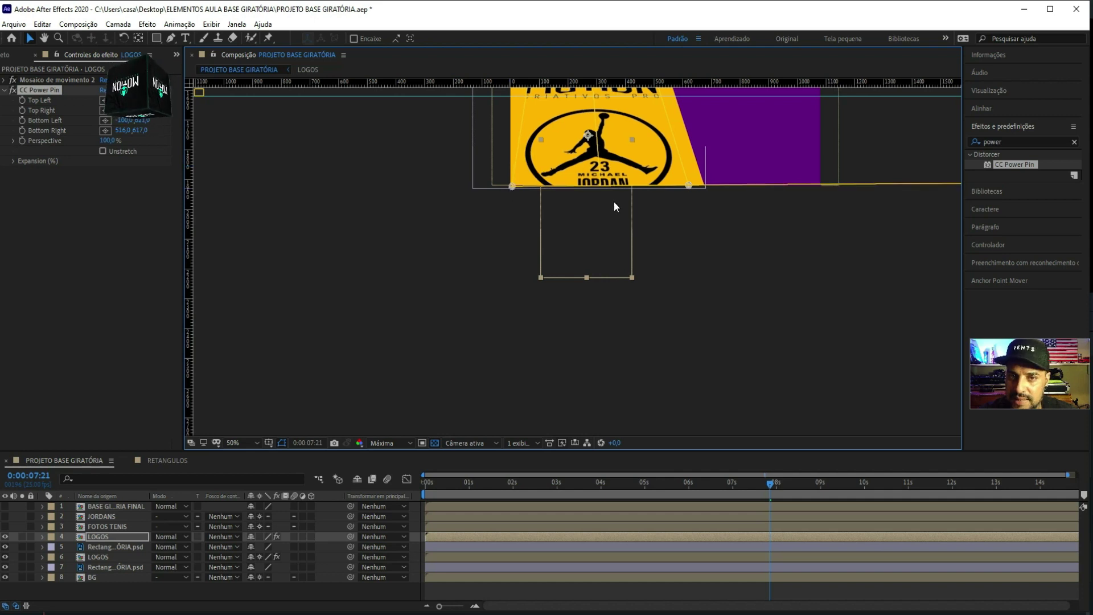
pyautogui.click(457, 483)
pyautogui.moveTo(401, 484); pyautogui.dragTo(398, 484)
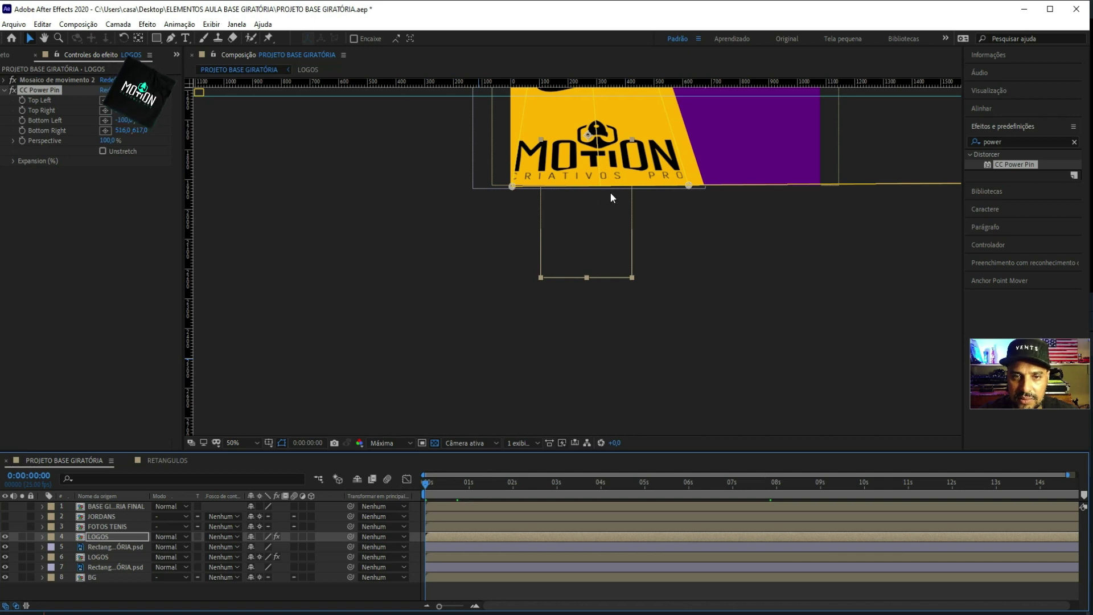
pyautogui.moveTo(688, 187); pyautogui.dragTo(688, 187)
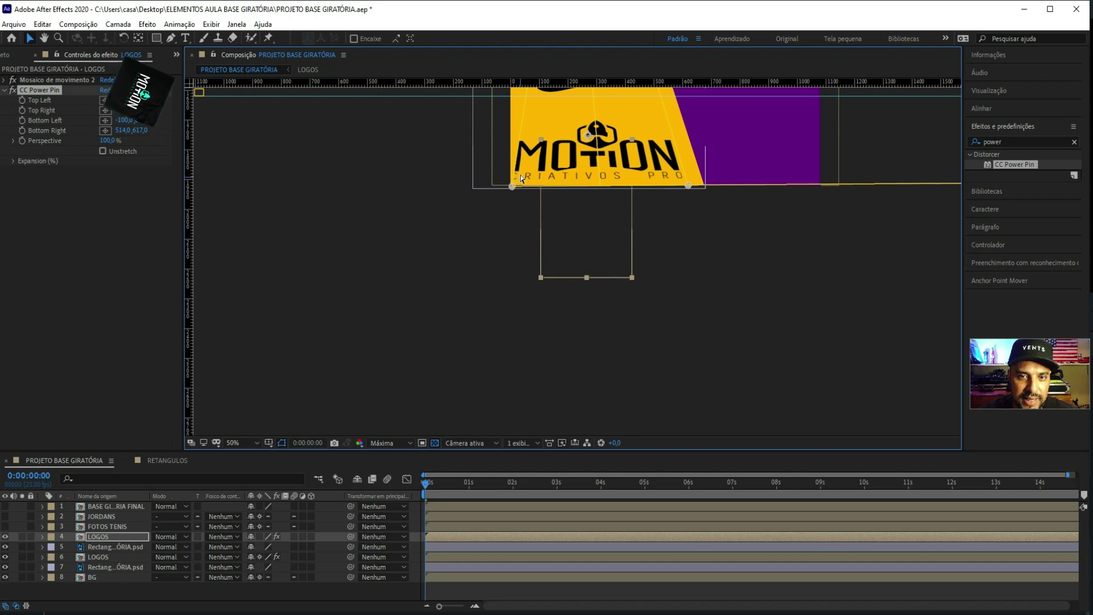
pyautogui.click(489, 292)
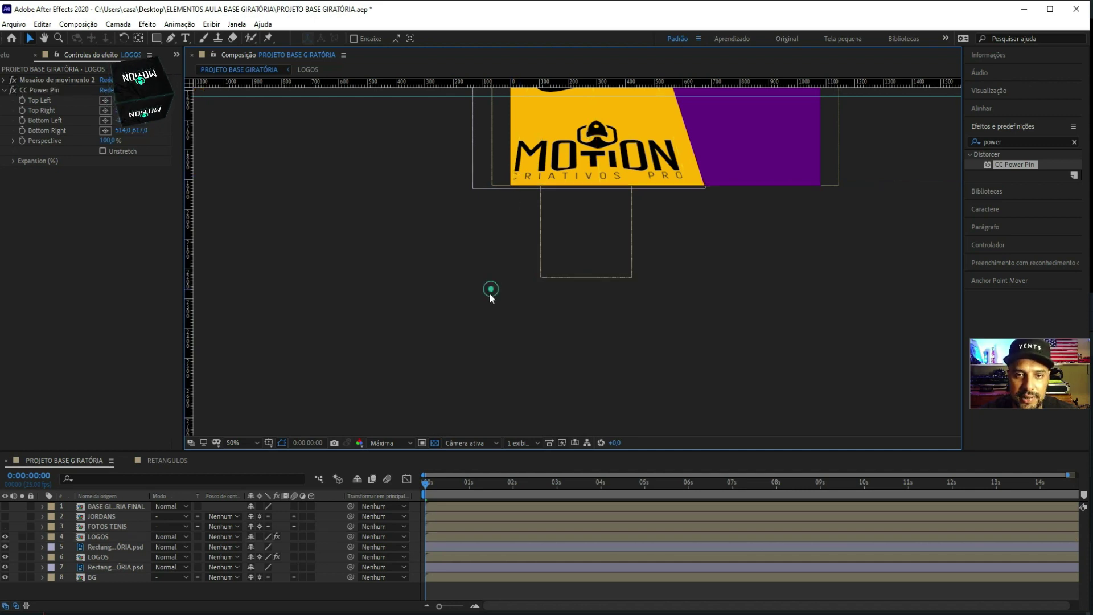
pyautogui.scroll(-4, 579, 116)
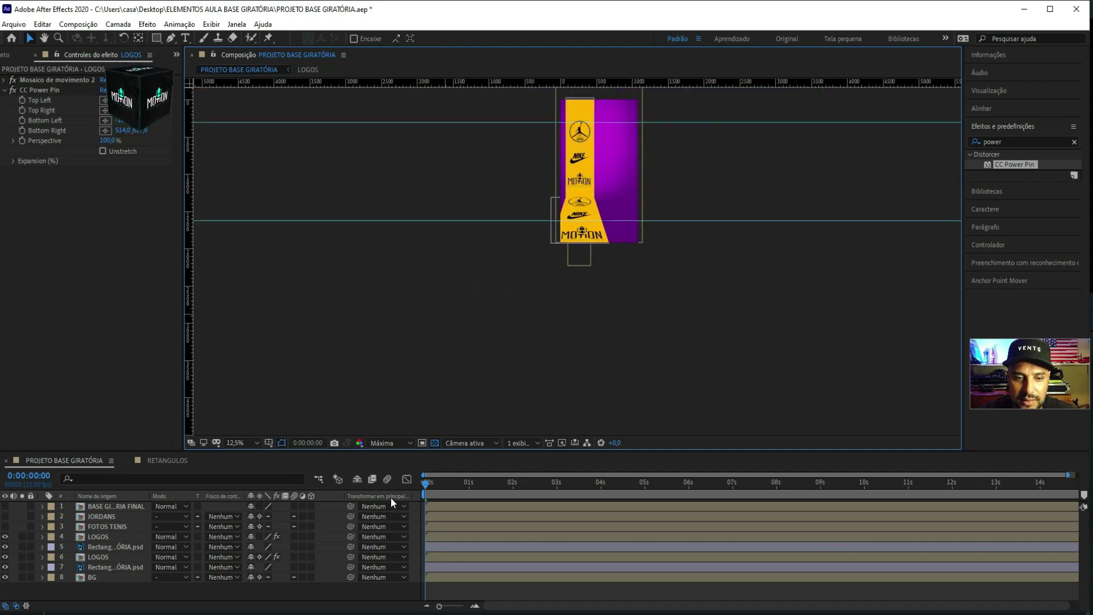
pyautogui.moveTo(426, 481); pyautogui.dragTo(442, 481)
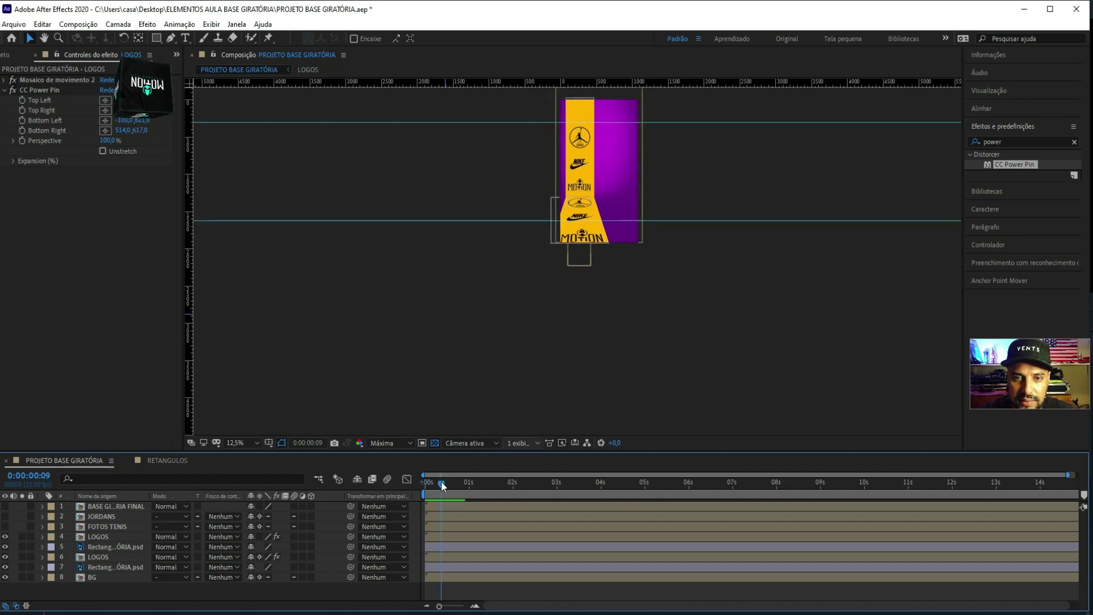
pyautogui.click(255, 442)
pyautogui.click(261, 231)
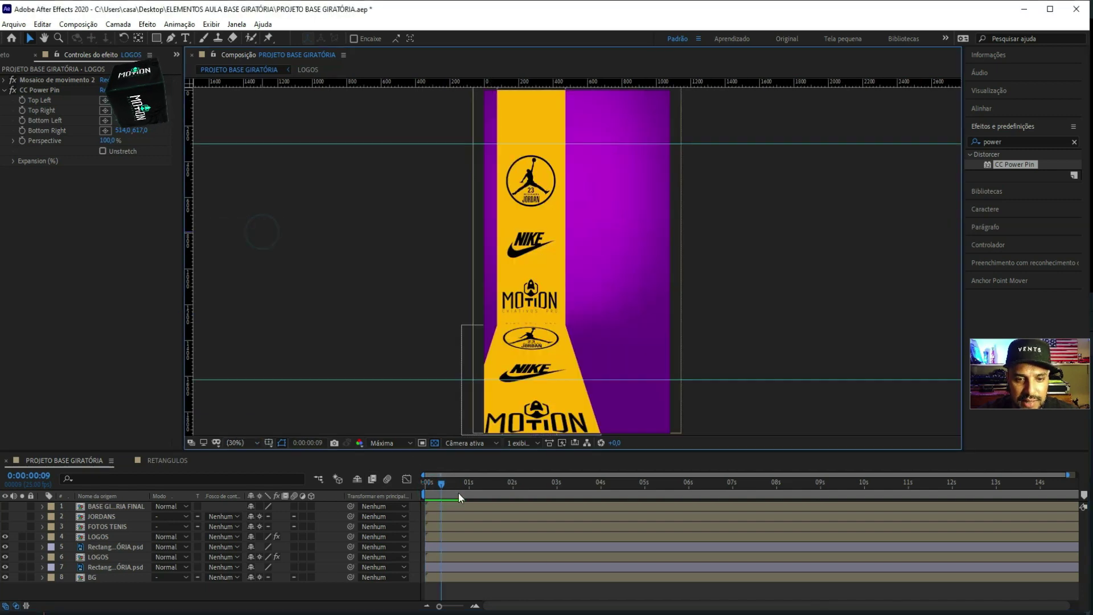
pyautogui.press('space')
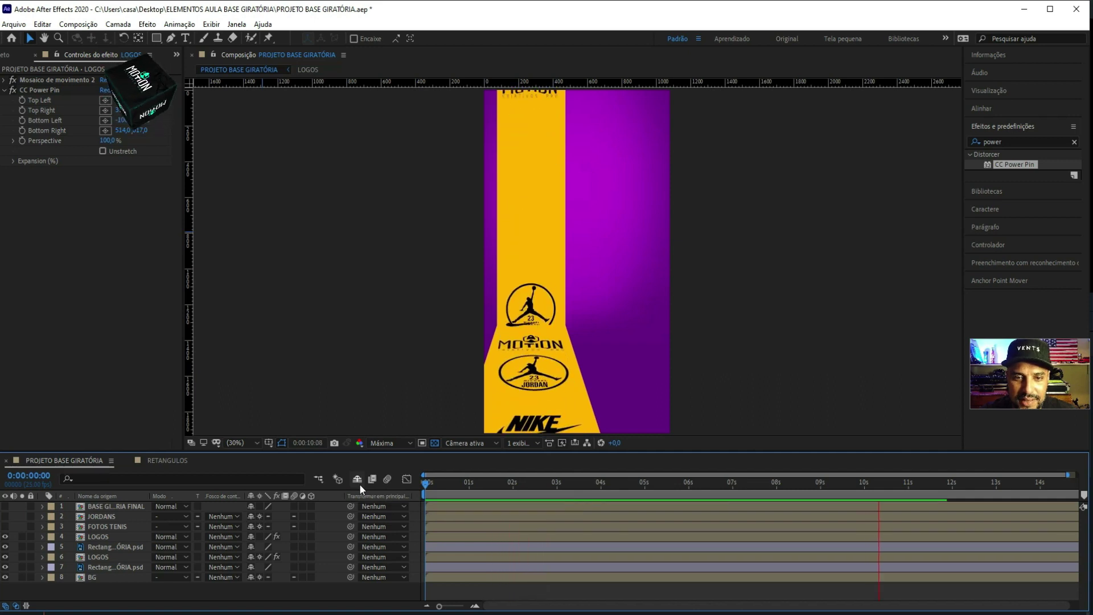
pyautogui.press('space')
pyautogui.press('Home')
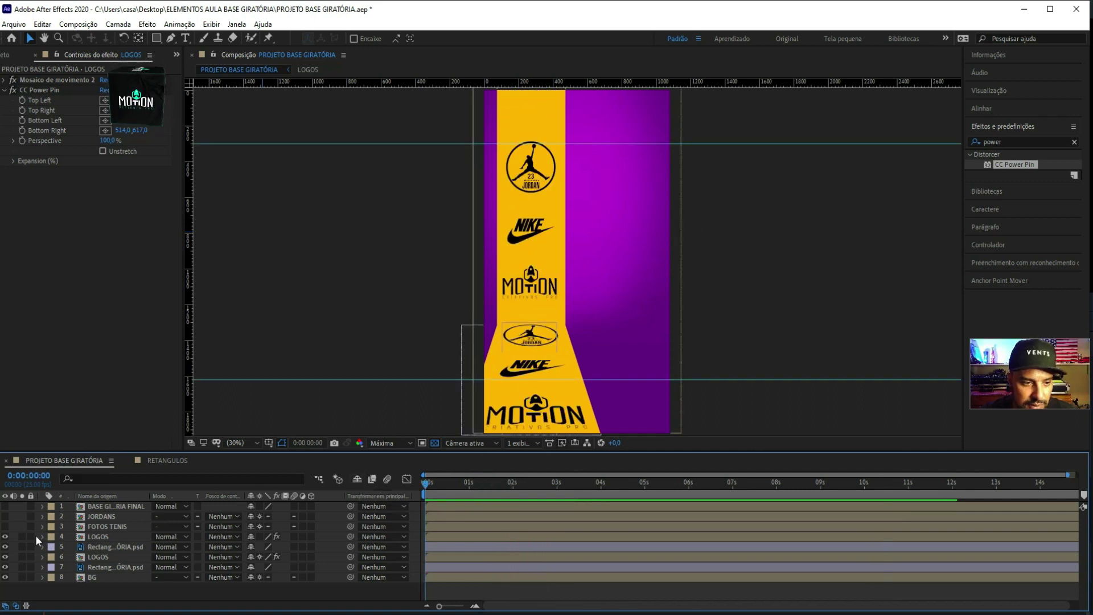
pyautogui.click(114, 555)
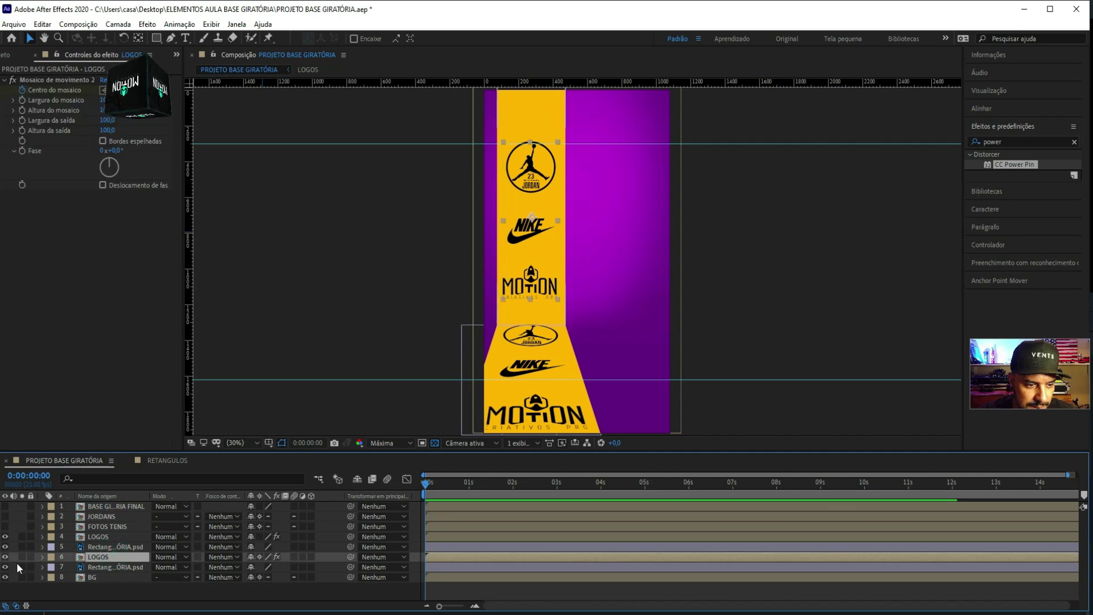
pyautogui.click(6, 556)
pyautogui.click(5, 556)
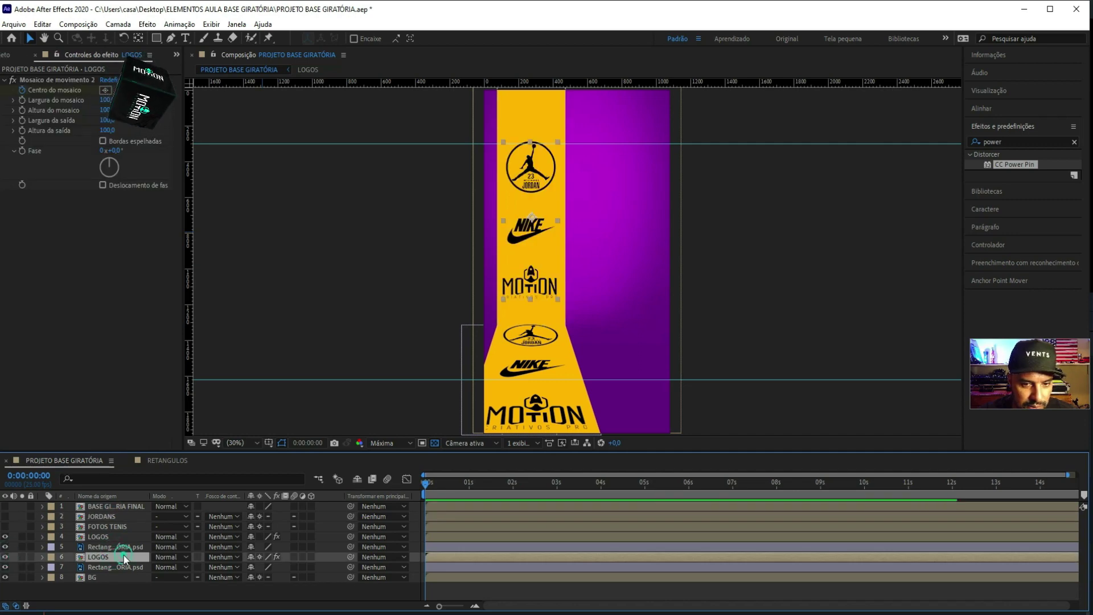
pyautogui.doubleClick(108, 558)
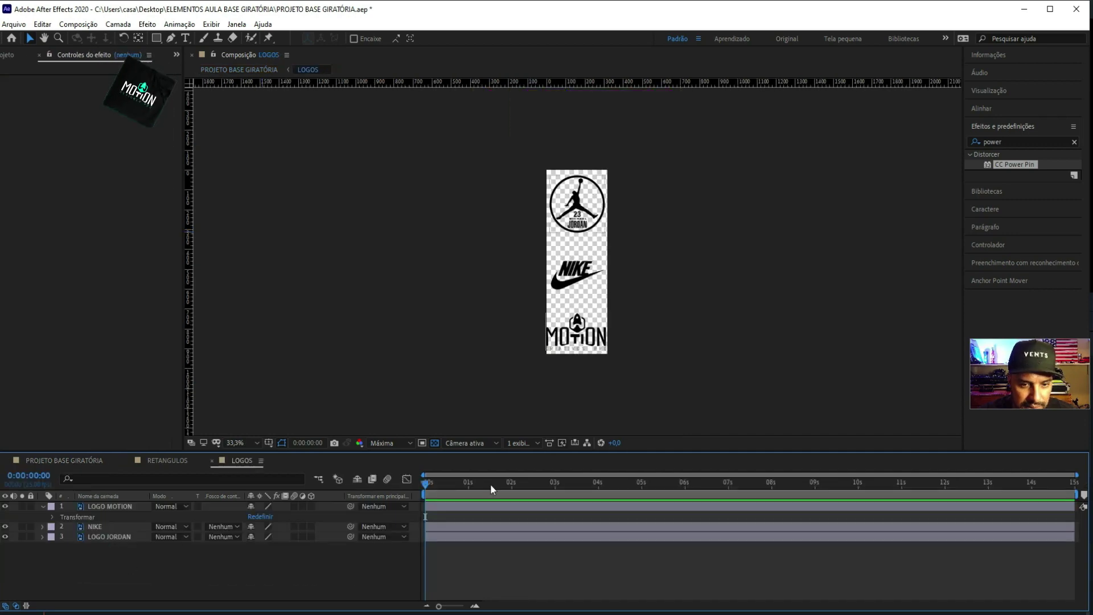
# Select all three logo layers inside the LOGOS composition
pyautogui.click(110, 507)
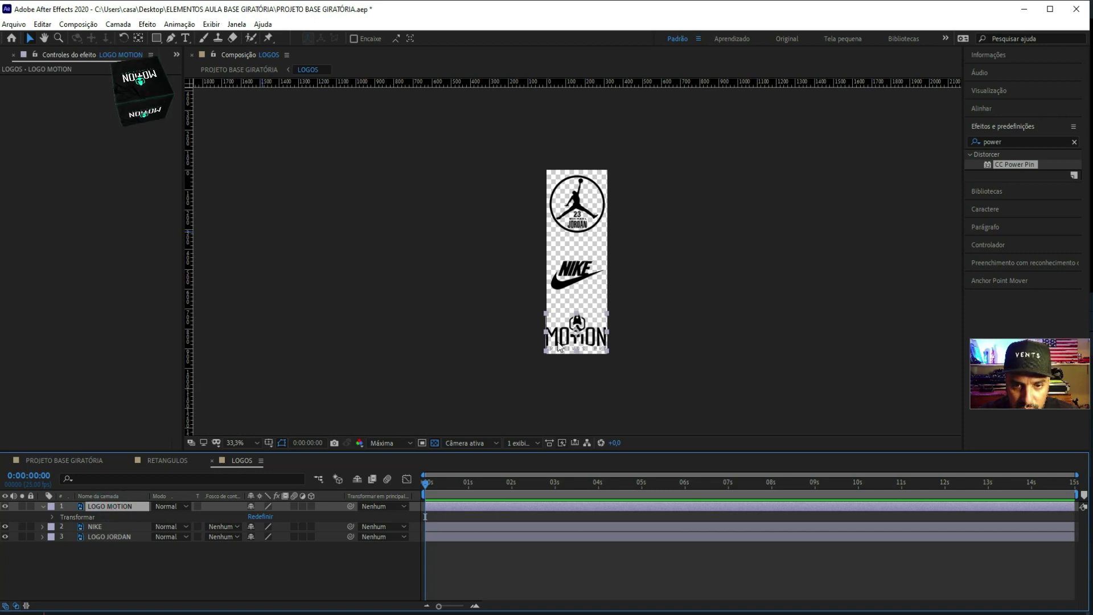
pyautogui.scroll(1, 559, 348)
pyautogui.scroll(1, 559, 348)
pyautogui.scroll(1, 559, 348)
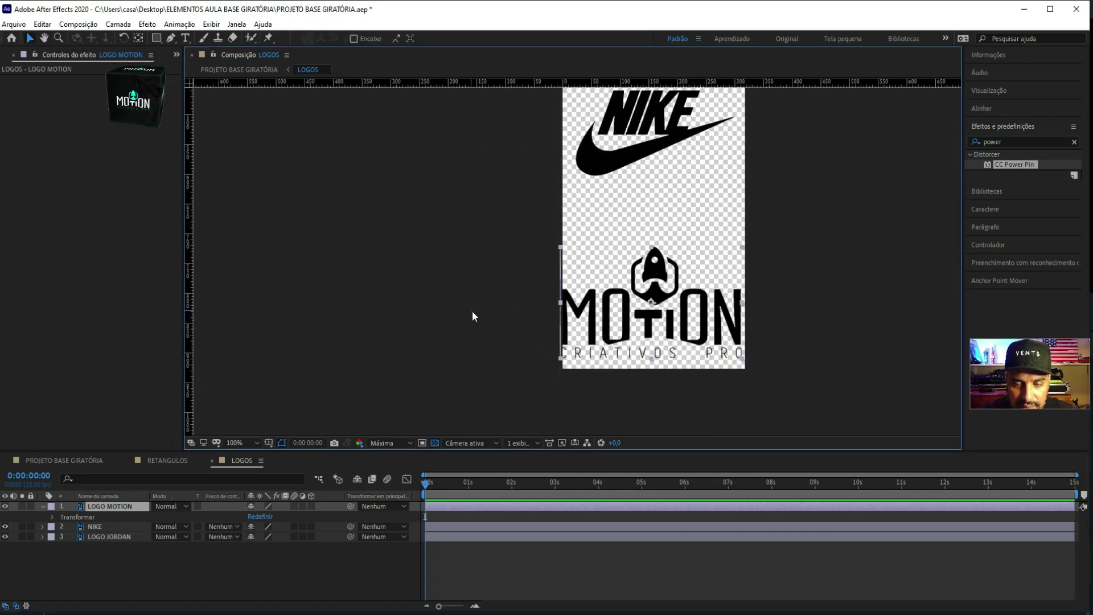
pyautogui.click(426, 519)
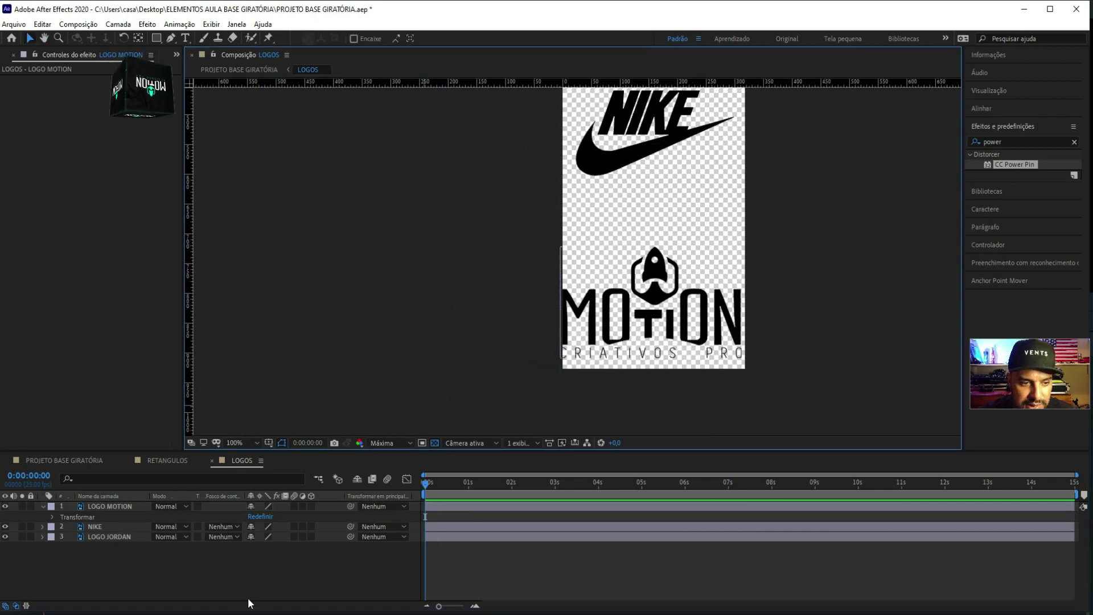
pyautogui.moveTo(248, 600); pyautogui.dragTo(85, 501)
# Widen the LOGOS composition from 318 to 477 px and return to PROJETO BASE GIRATÓRIA
pyautogui.rightClick(517, 264)
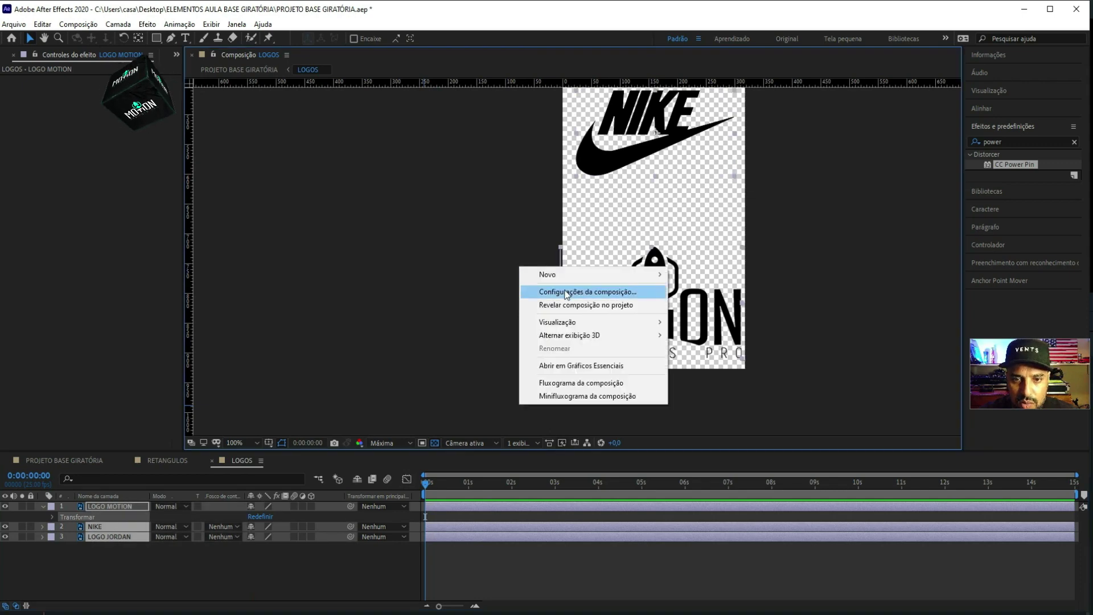
pyautogui.click(566, 292)
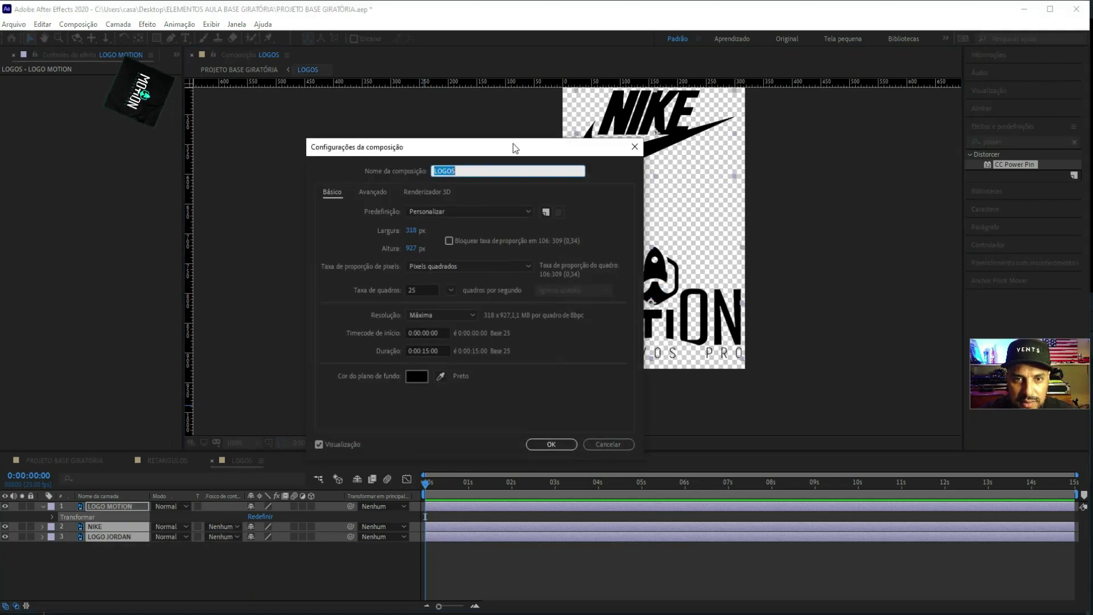
pyautogui.moveTo(454, 152); pyautogui.dragTo(248, 152)
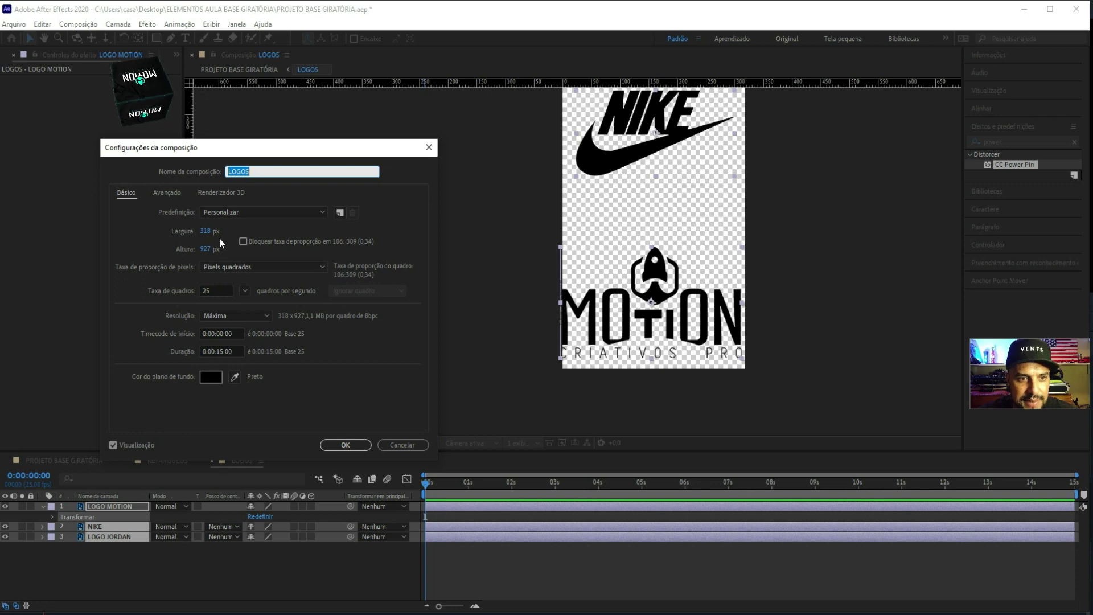
pyautogui.moveTo(215, 231); pyautogui.dragTo(261, 233)
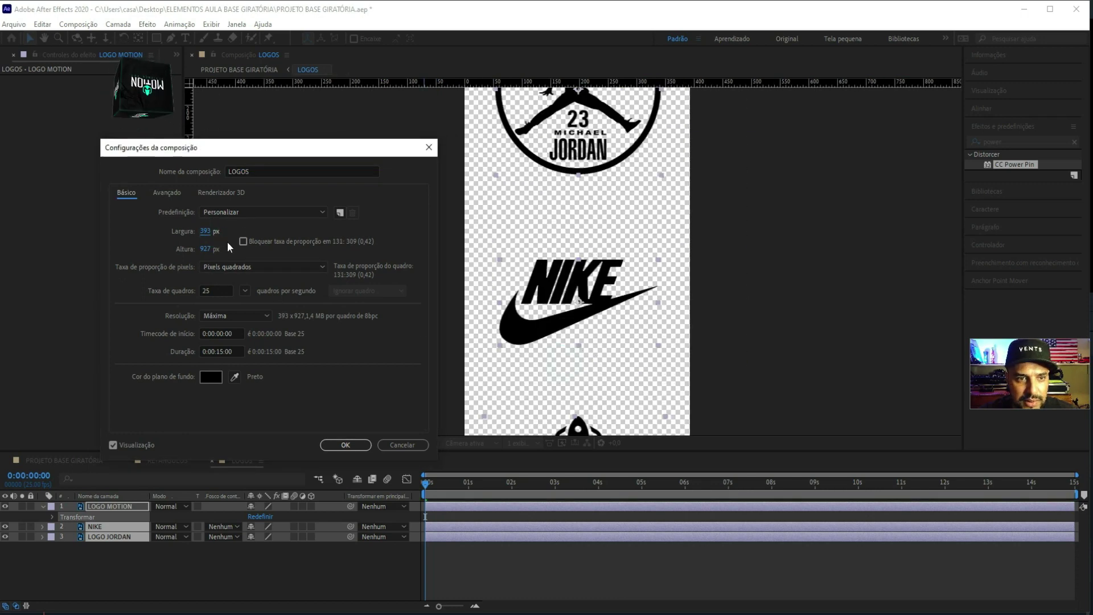
pyautogui.moveTo(217, 235)
pyautogui.mouseDown()
pyautogui.moveTo(238, 231)
pyautogui.moveTo(233, 242)
pyautogui.mouseUp()
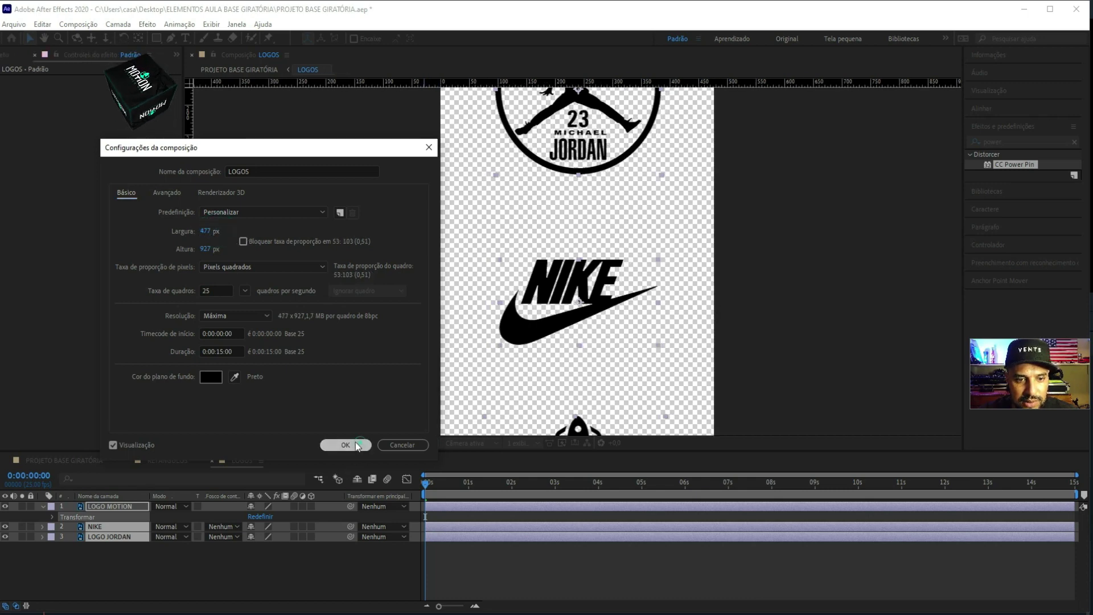
pyautogui.click(345, 444)
pyautogui.moveTo(625, 227); pyautogui.dragTo(668, 50)
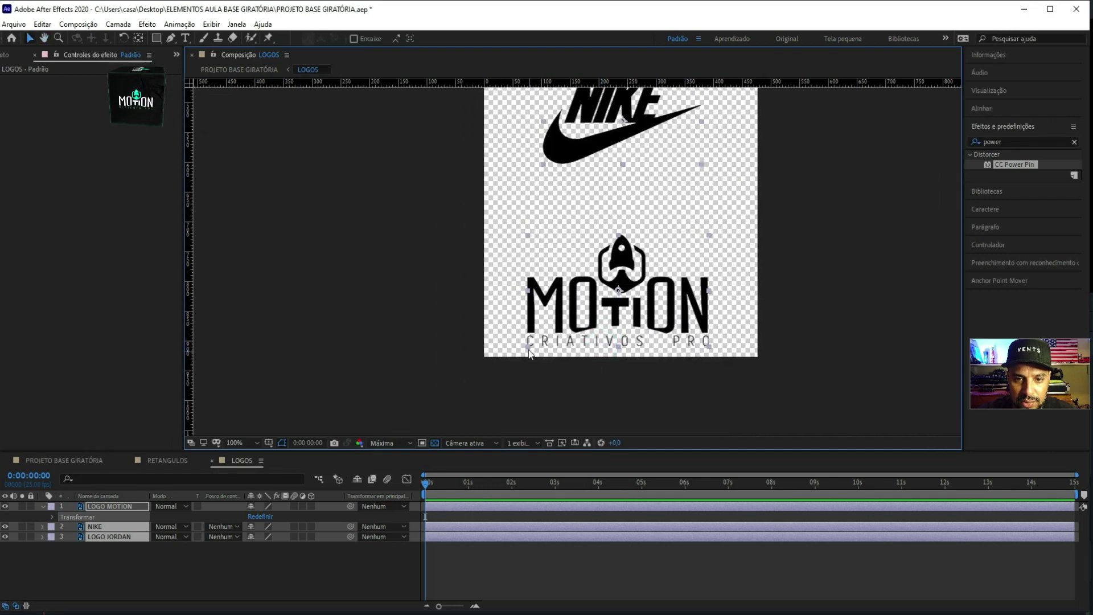
pyautogui.click(213, 461)
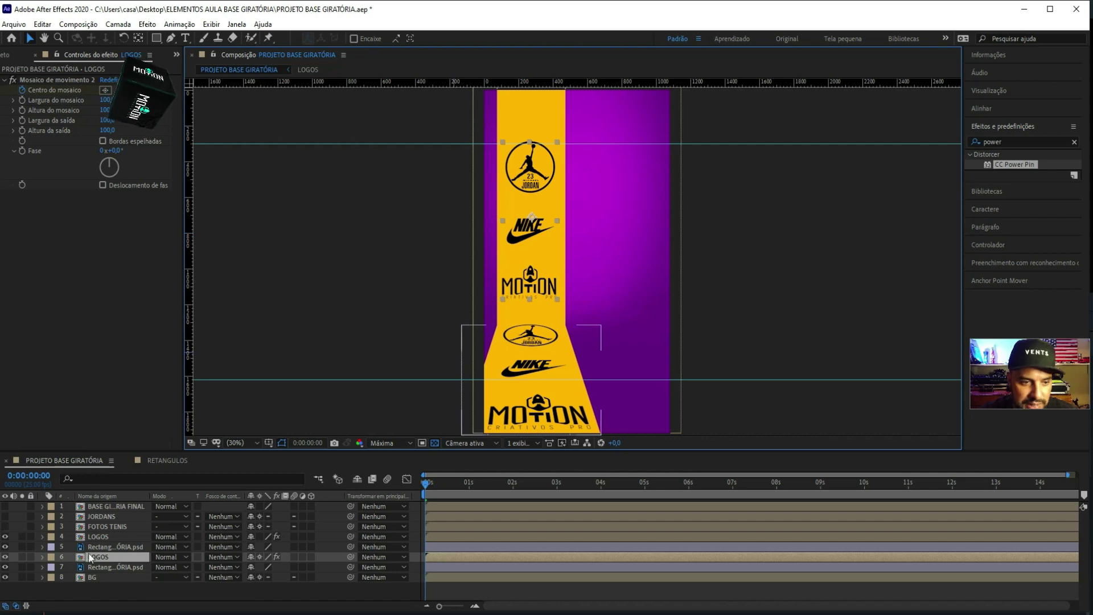
# Close the LOGOS and RETANGULOS timelines and preview the animation in PROJETO BASE GIRATÓRIA
pyautogui.click(96, 536)
pyautogui.doubleClick(104, 537)
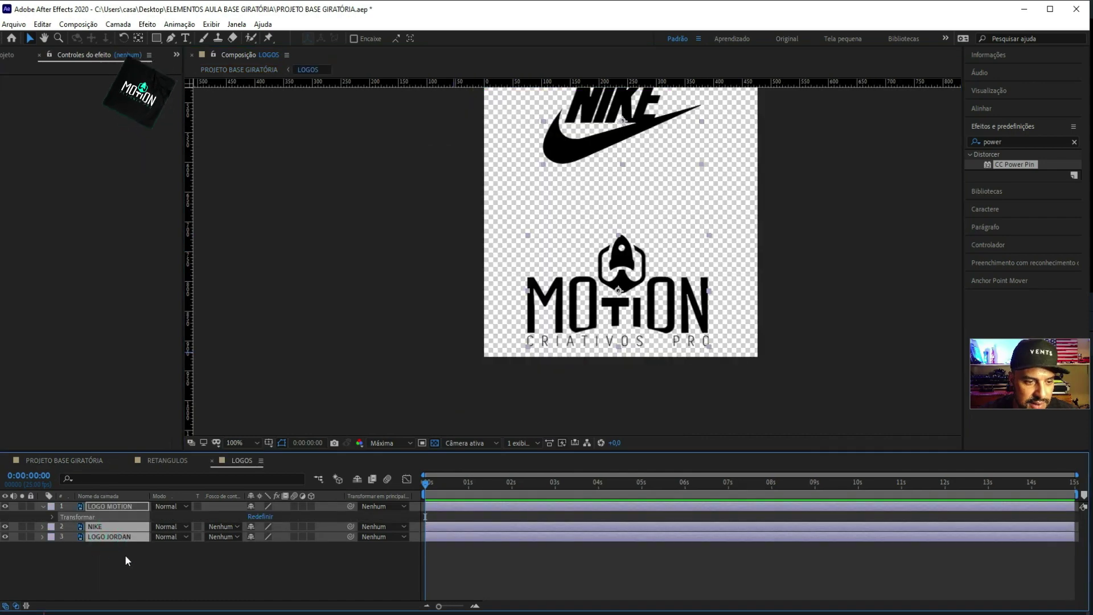
pyautogui.click(138, 575)
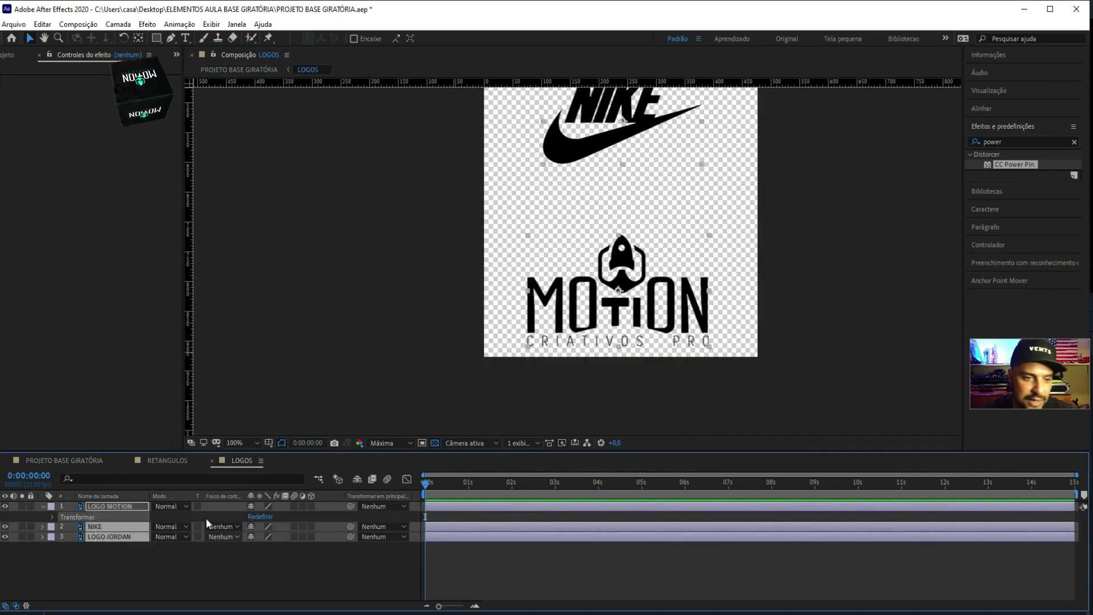
pyautogui.click(208, 461)
pyautogui.click(131, 459)
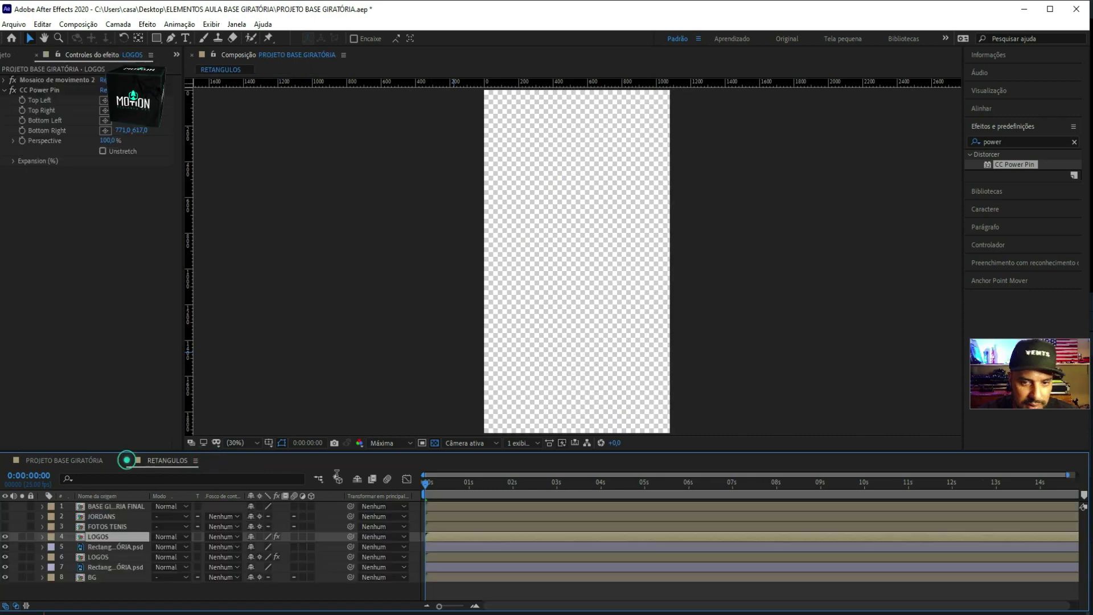
pyautogui.press('space')
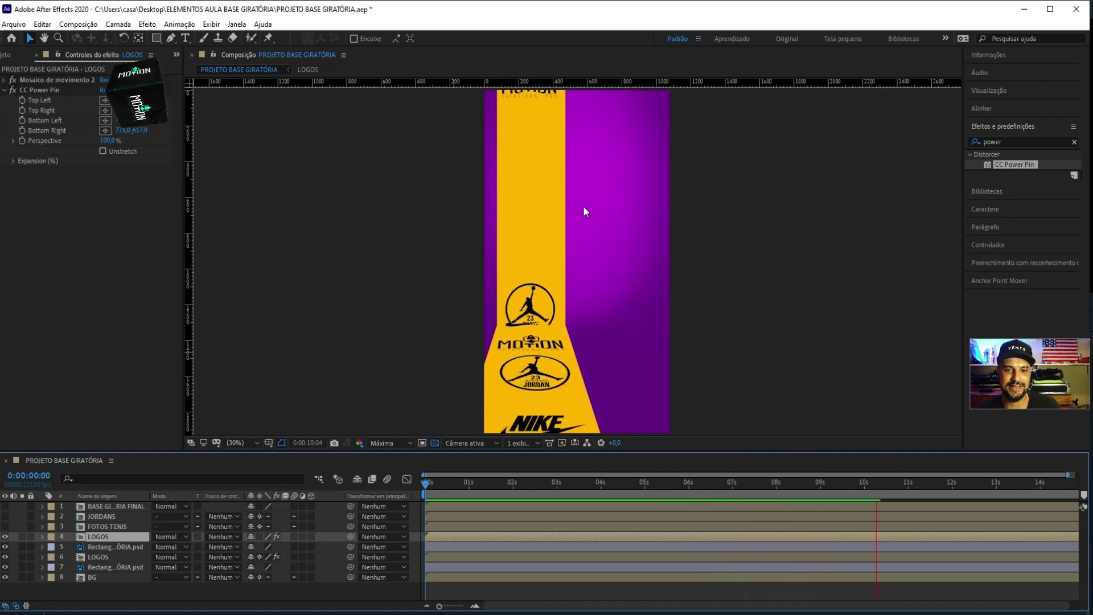
pyautogui.press('space')
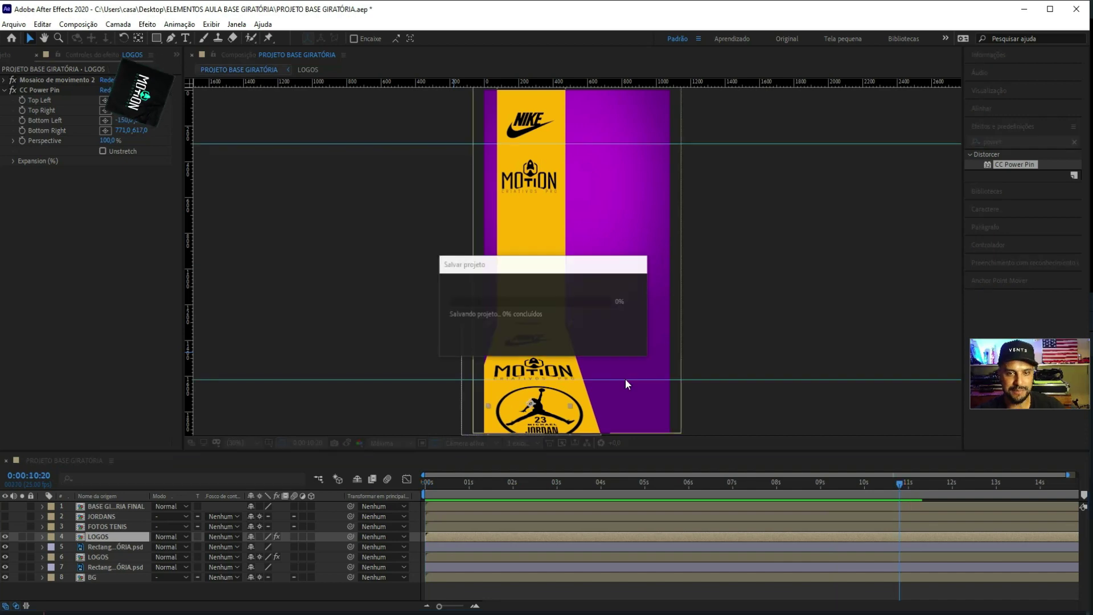
# Zoom out, return to the first frame and open the LOGOS precomp from layer 6
pyautogui.press(',')
pyautogui.press(',')
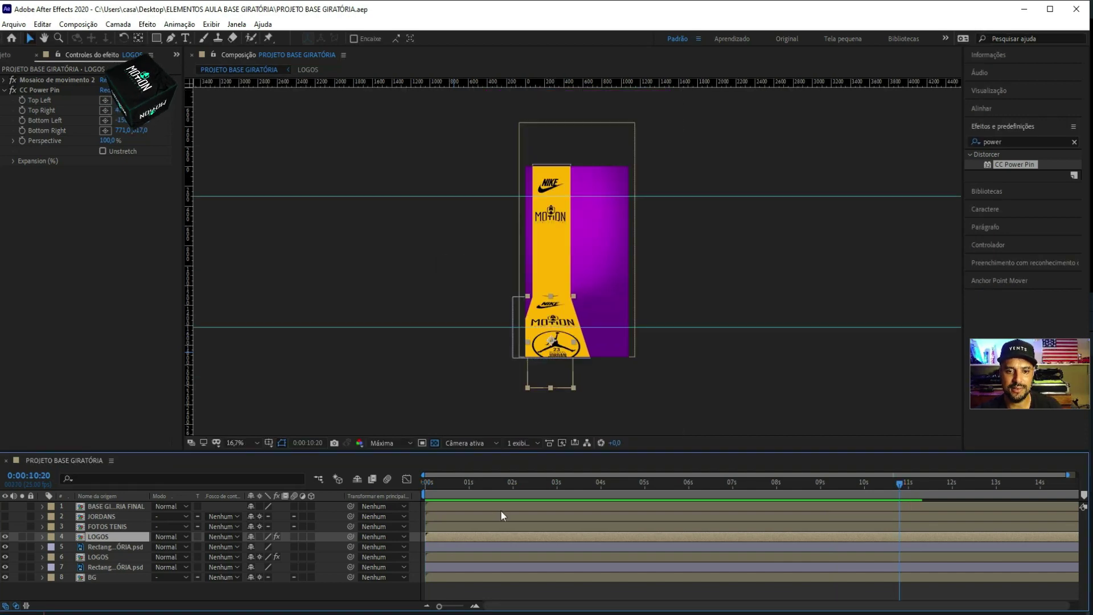
pyautogui.press('Home')
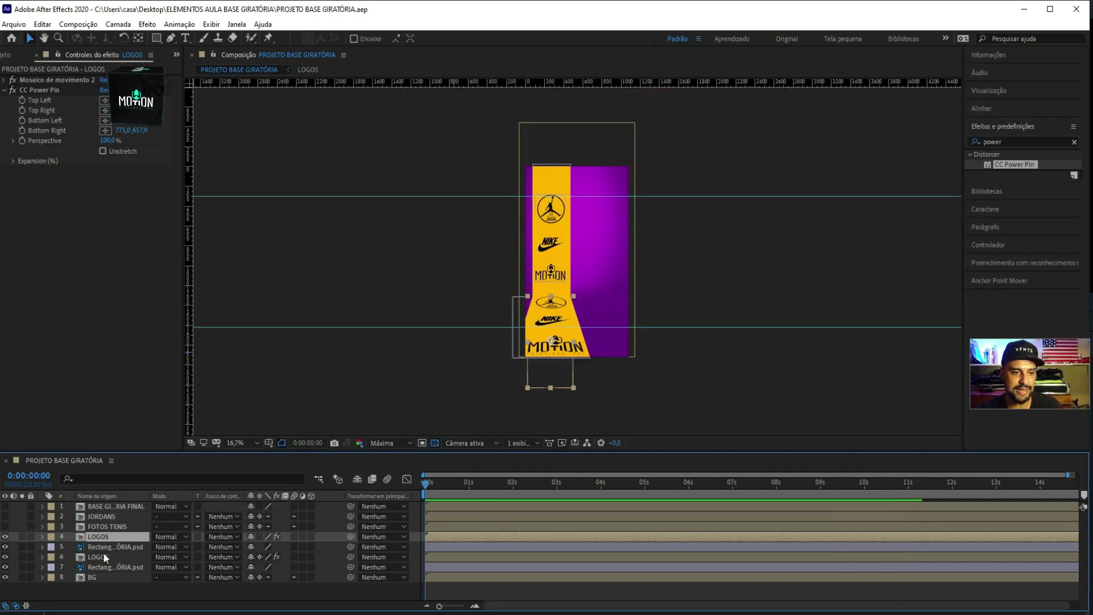
pyautogui.click(104, 556)
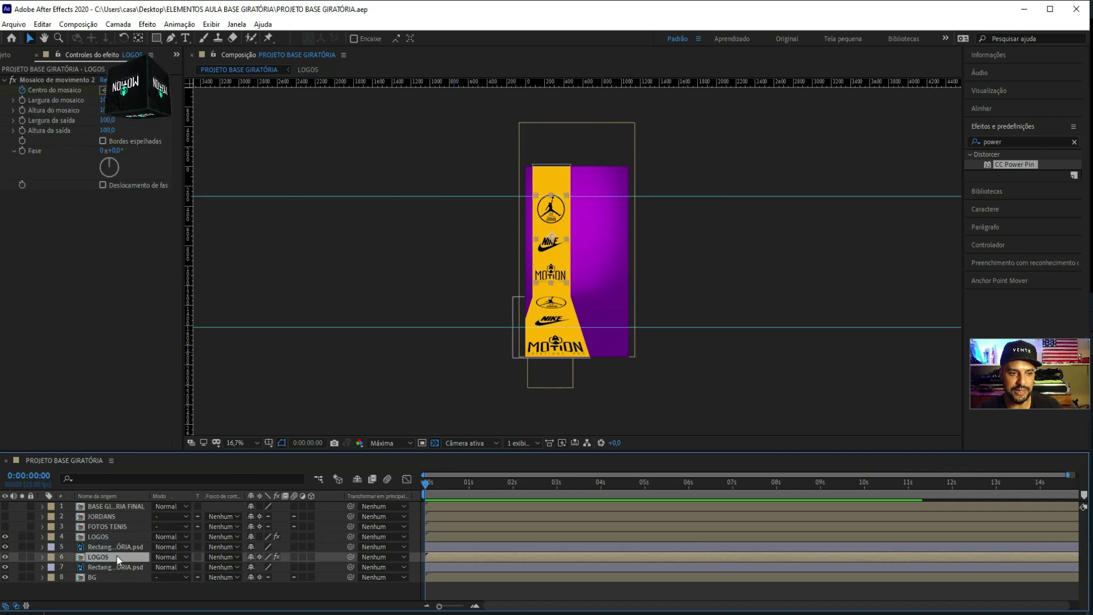
pyautogui.doubleClick(117, 555)
# Select the LOGO layers, collapse LOGO MOTION's Transform, and return to PROJETO BASE GIRATÓRIA
pyautogui.click(128, 504)
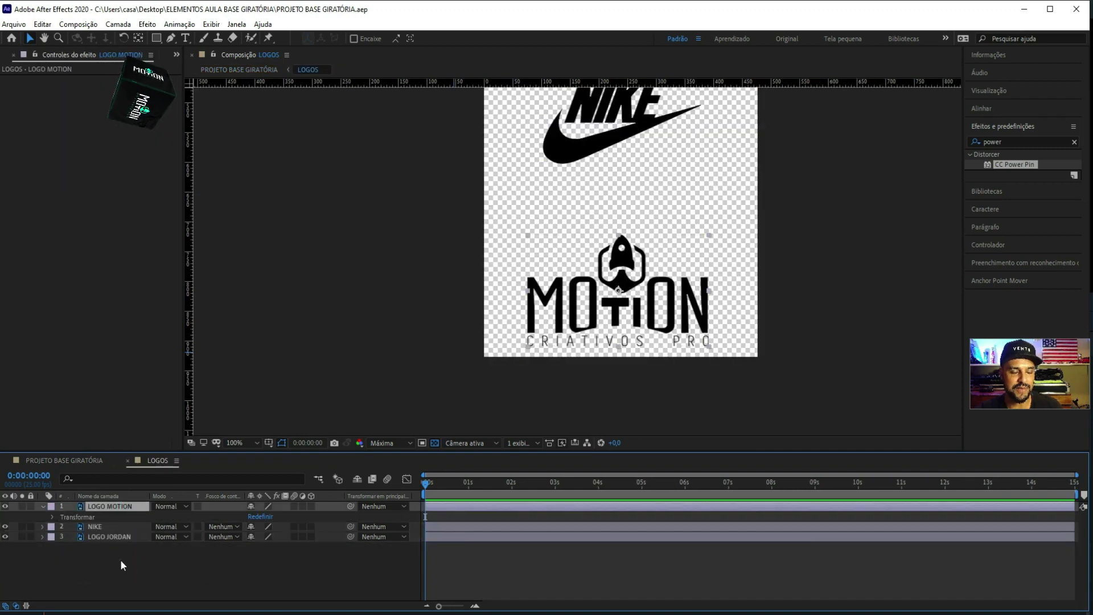
pyautogui.click(121, 559)
pyautogui.click(124, 538)
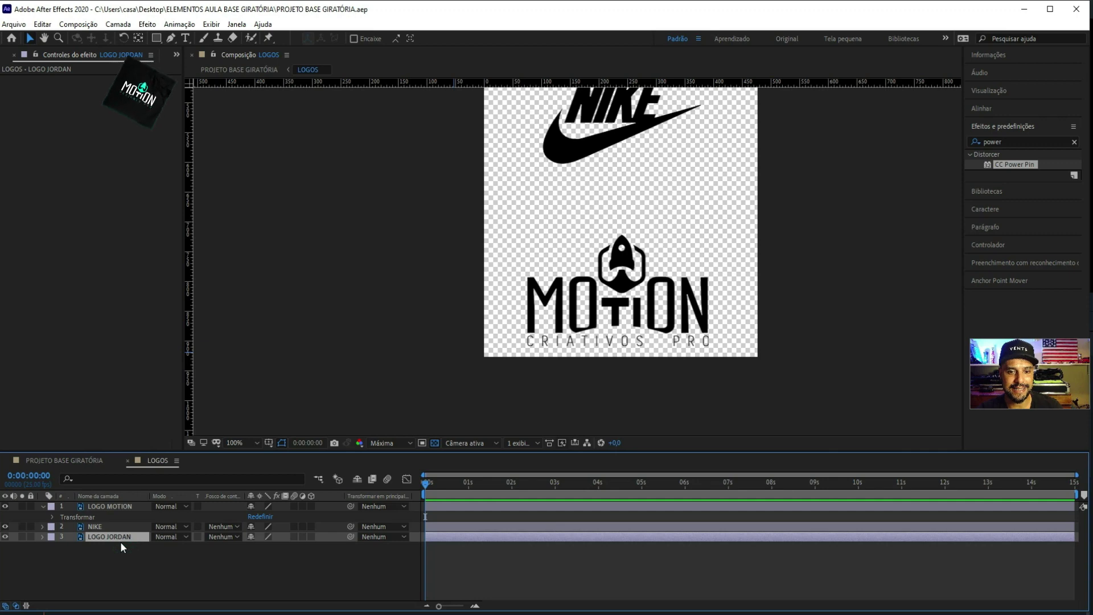
pyautogui.click(43, 507)
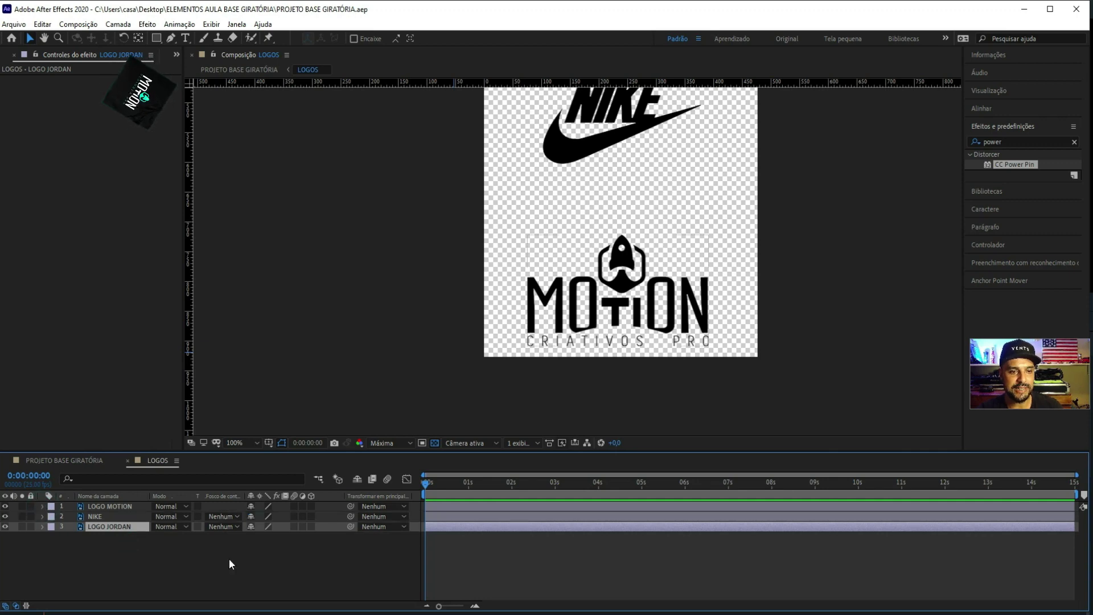
pyautogui.click(80, 460)
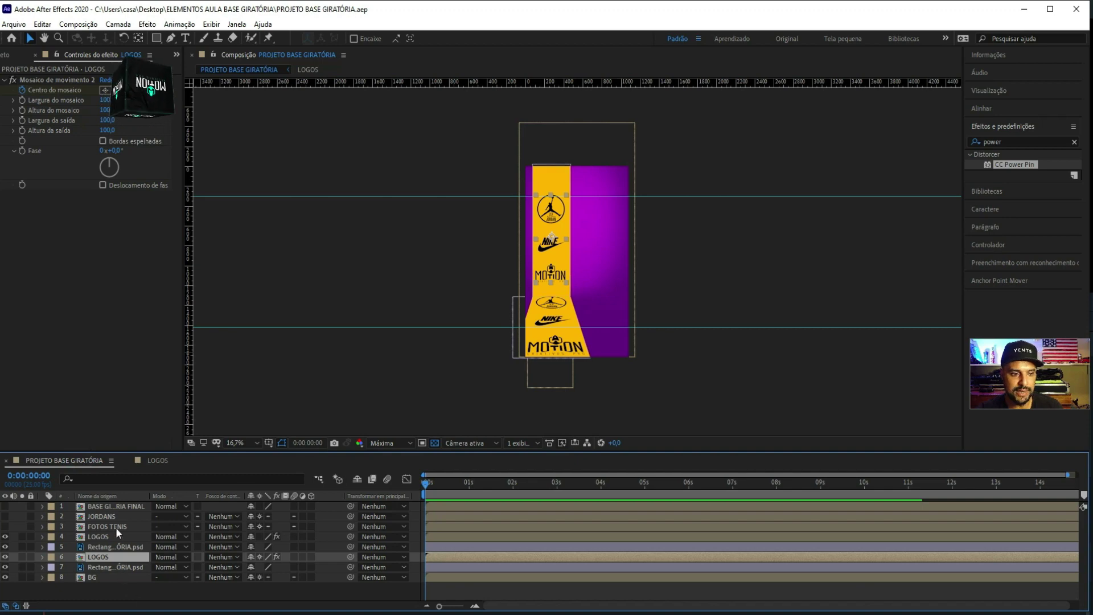
# Turn the FOTOS TENIS sneaker photo strip's visibility back on
pyautogui.click(5, 526)
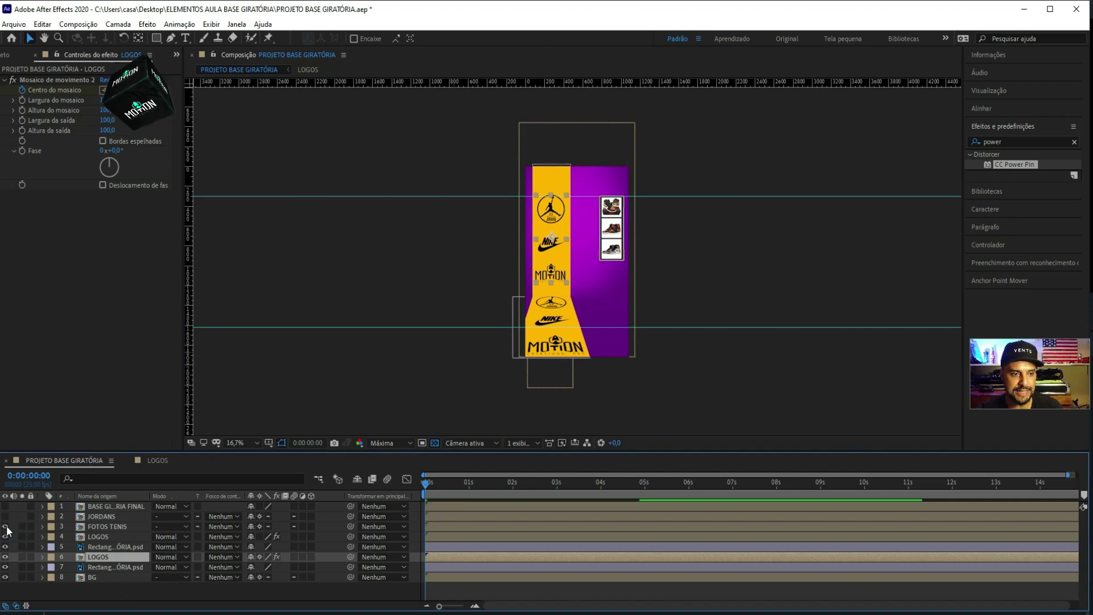
pyautogui.click(5, 526)
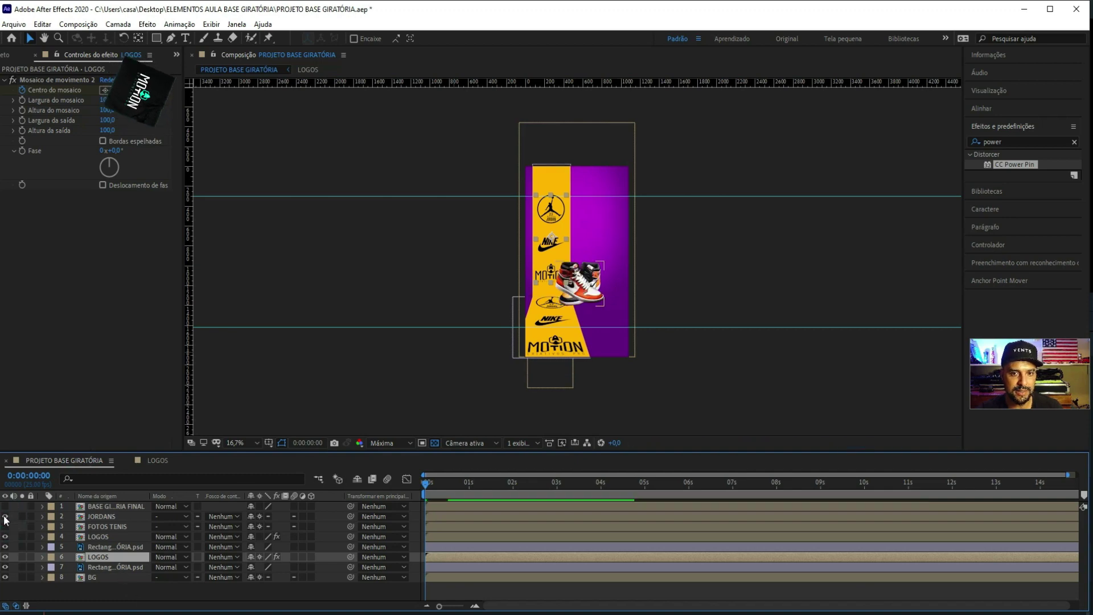
pyautogui.click(5, 527)
pyautogui.click(5, 526)
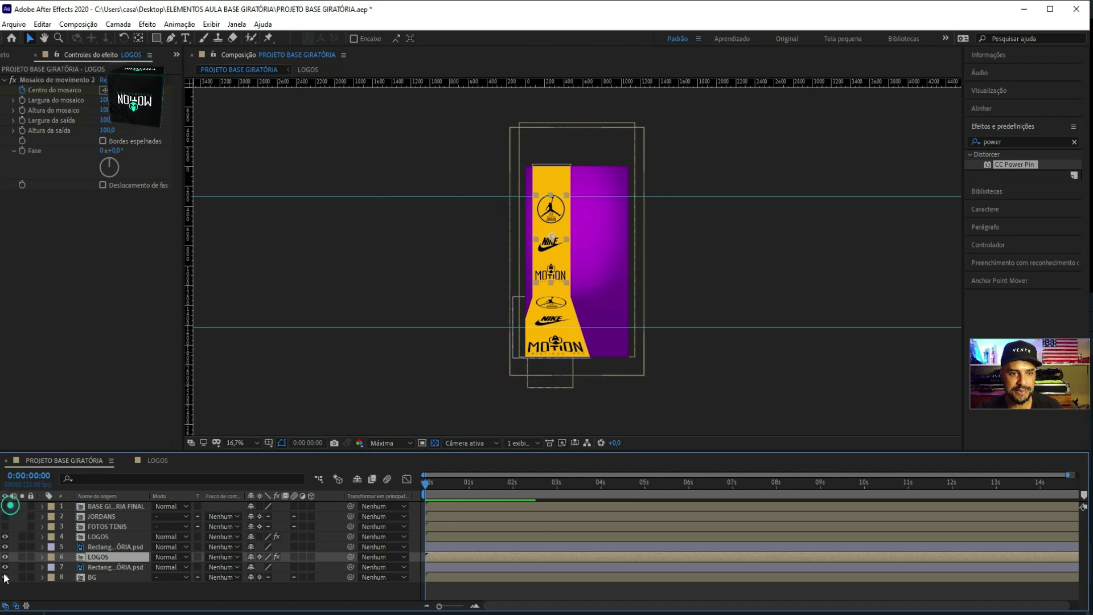
pyautogui.click(5, 527)
# Make the BASE GIRATÓRIA FINAL pink platform and JORDANS sneakers visible
pyautogui.click(97, 518)
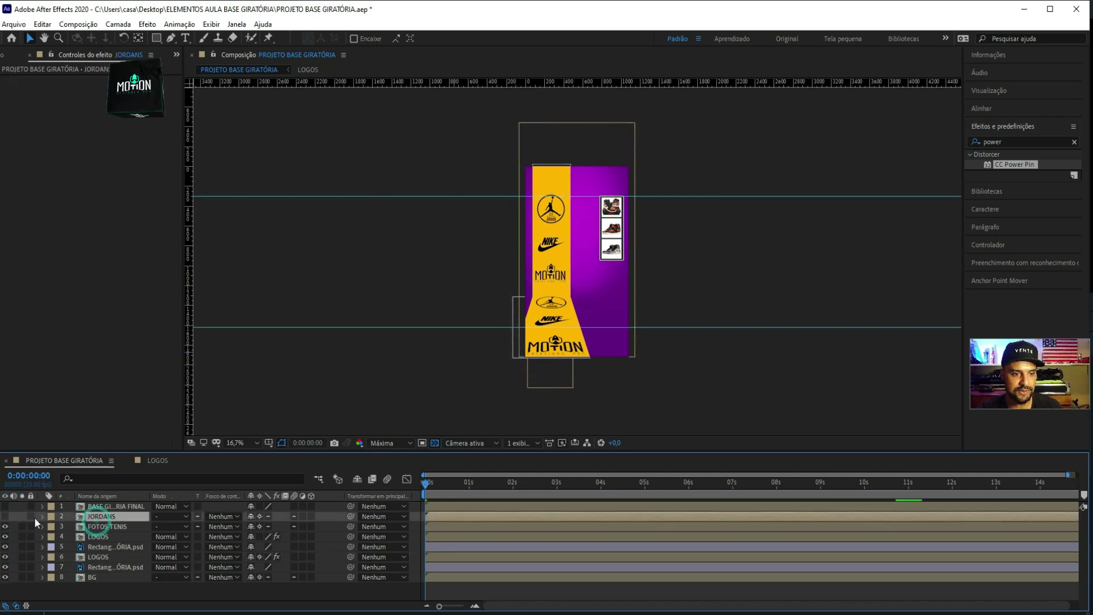
pyautogui.click(99, 506)
pyautogui.click(6, 505)
pyautogui.click(6, 516)
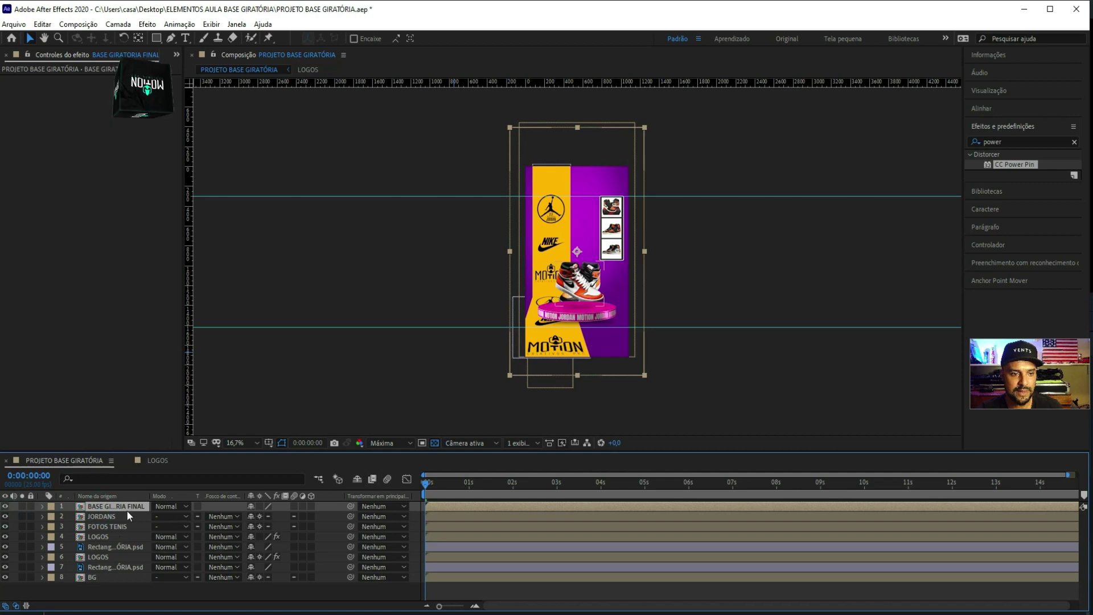
# Inspect the MOTION JORDAN text's Opacity fade inside BASE GIRATÓRIA, then close both BASE GIRATÓRIA timelines
pyautogui.doubleClick(127, 505)
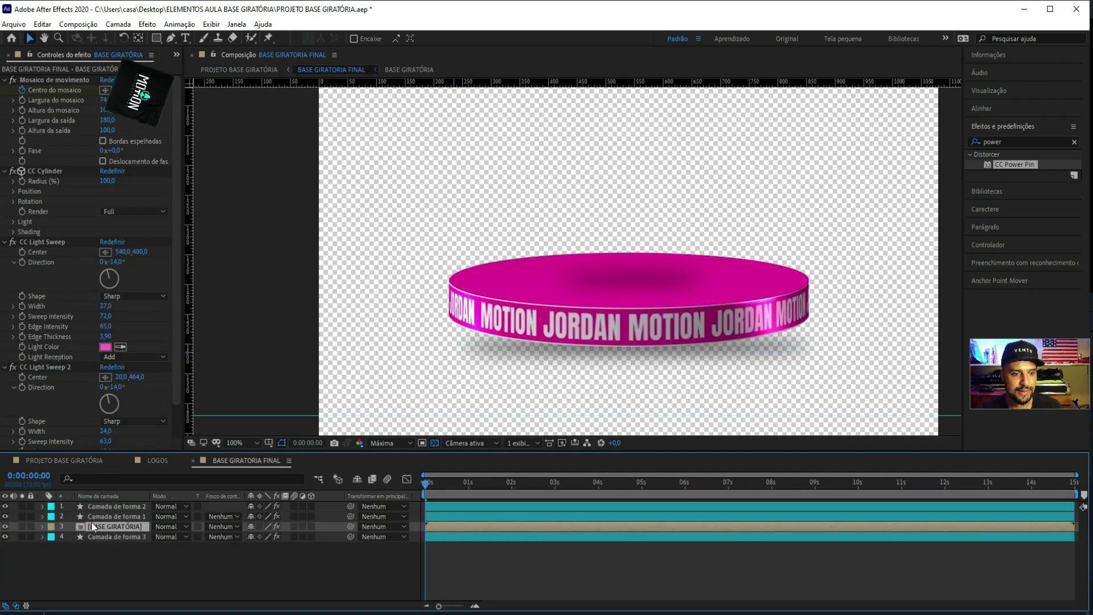
pyautogui.click(100, 537)
pyautogui.doubleClick(112, 525)
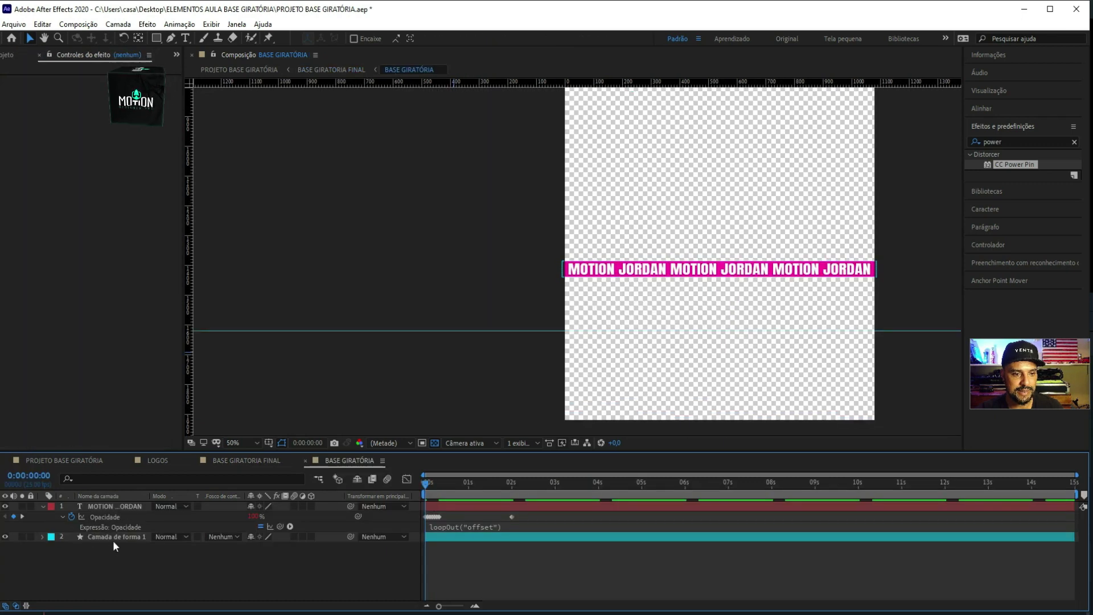
pyautogui.click(105, 508)
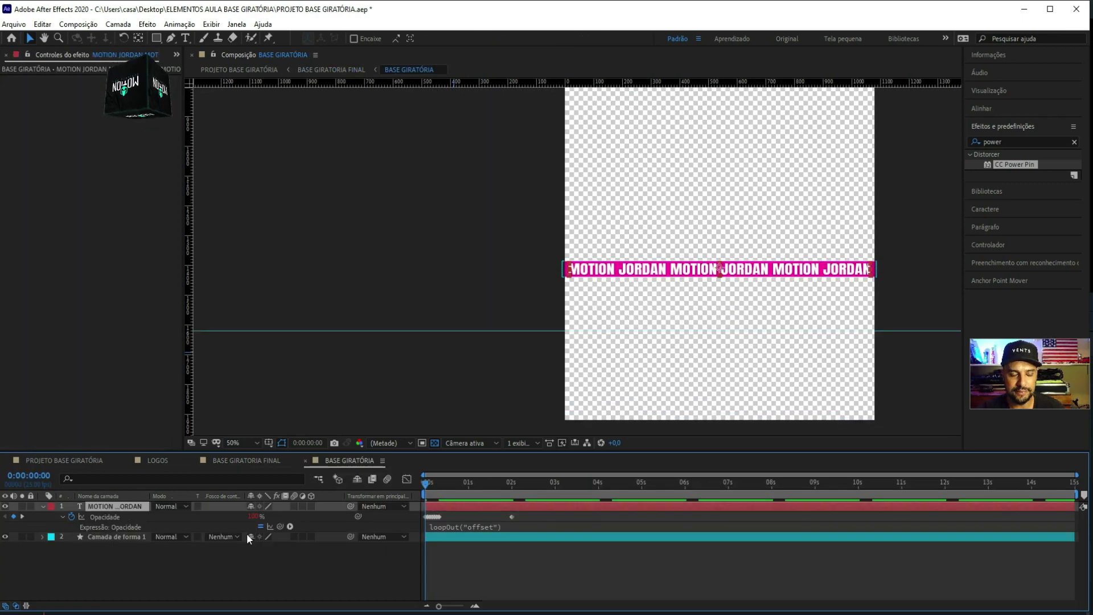
pyautogui.moveTo(429, 492); pyautogui.dragTo(412, 494)
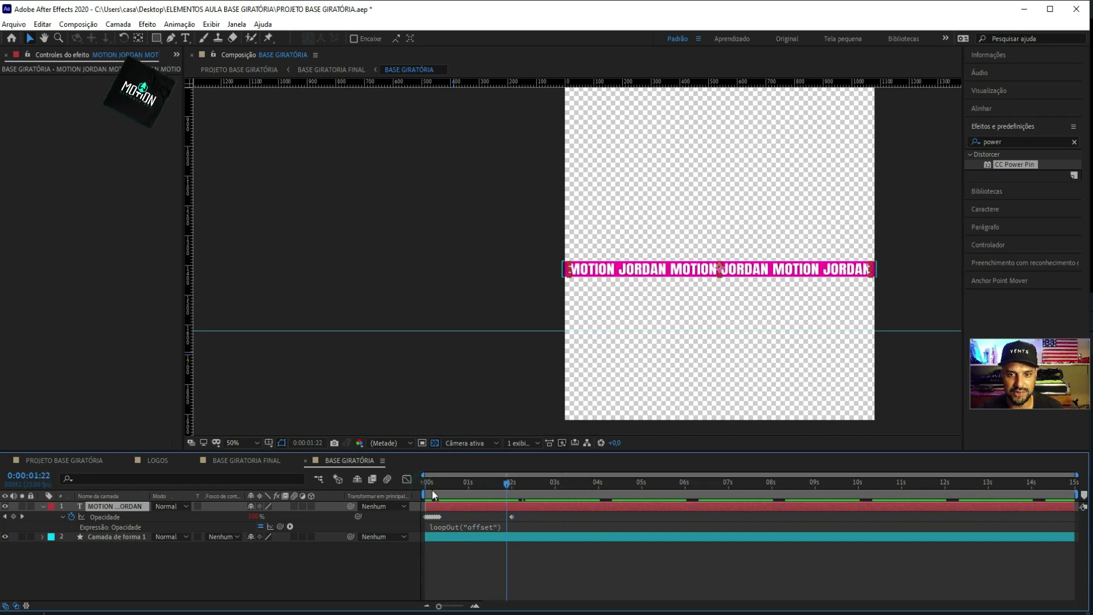
pyautogui.click(107, 516)
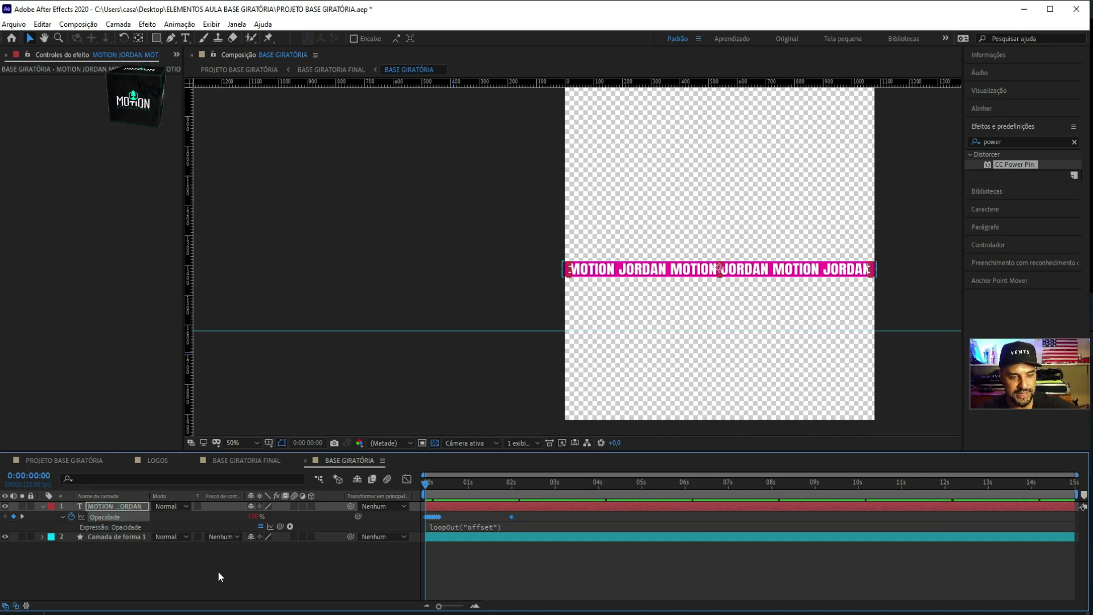
pyautogui.click(305, 461)
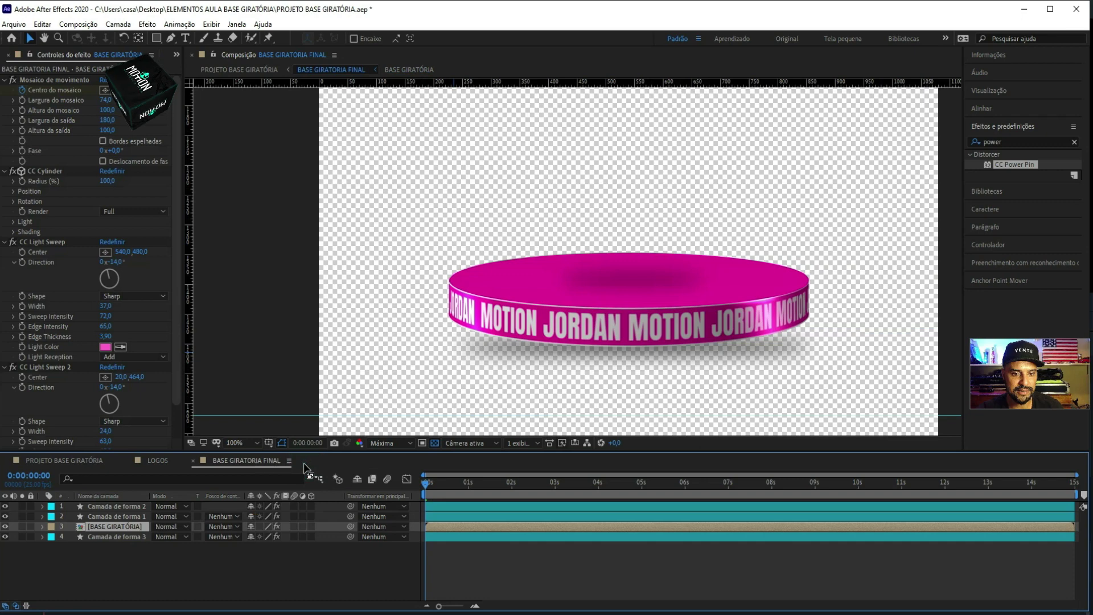
pyautogui.click(190, 461)
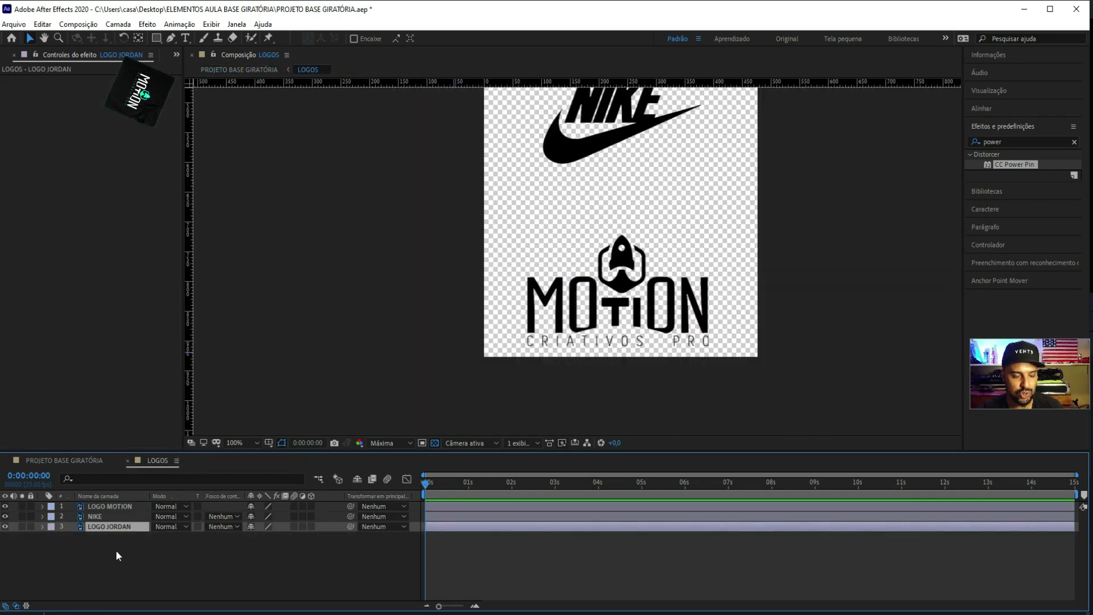
# Shift the NIKE and LOGO MOTION Opacity keyframes later so they fade after LOGO JORDAN
pyautogui.moveTo(162, 561); pyautogui.dragTo(88, 502)
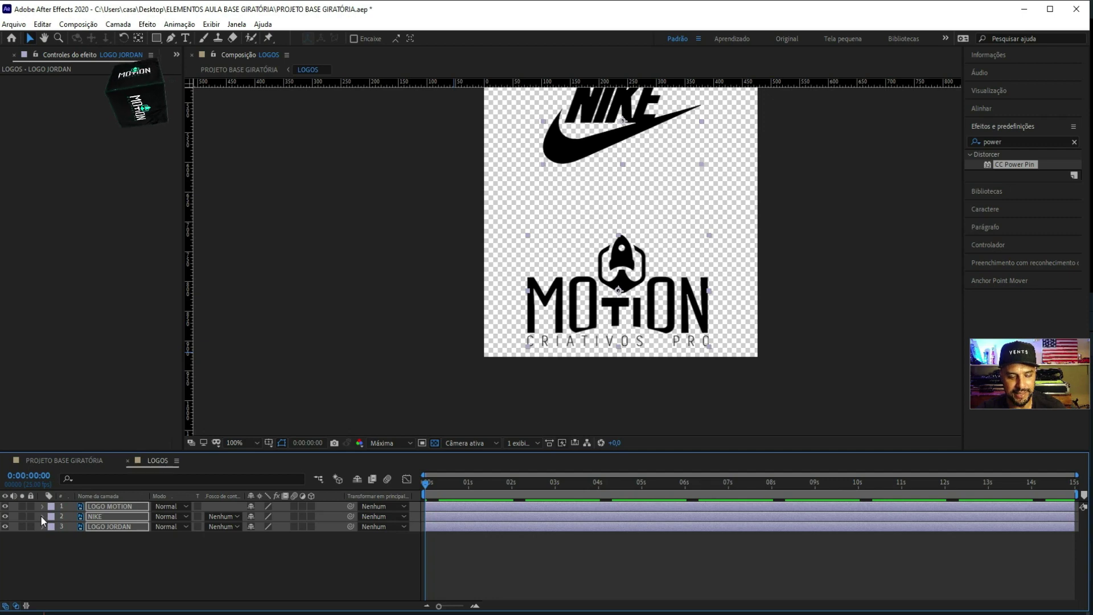
pyautogui.press('t')
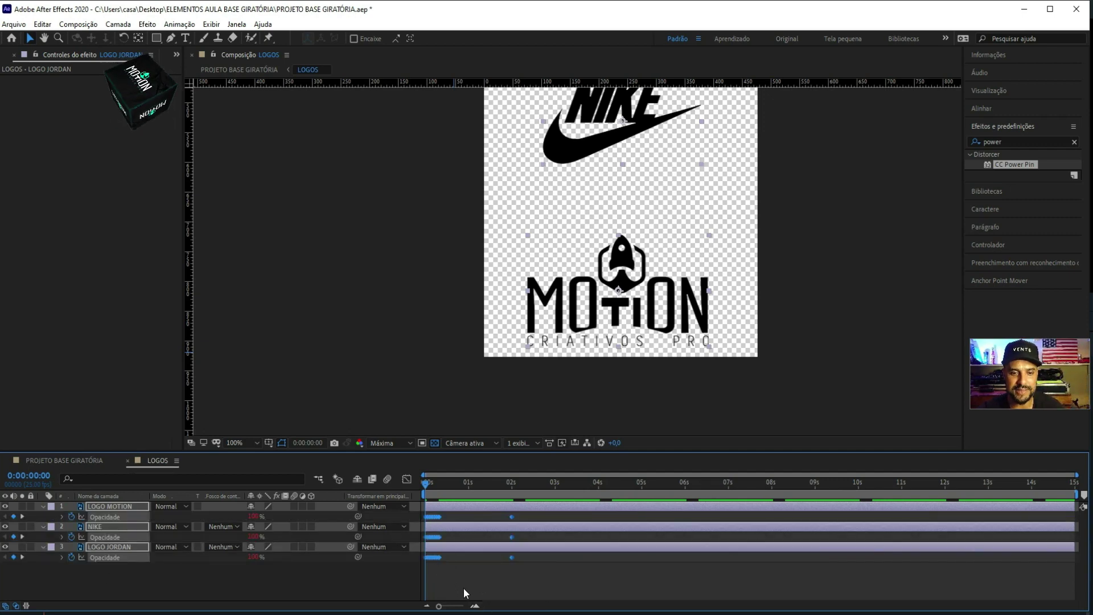
pyautogui.click(463, 587)
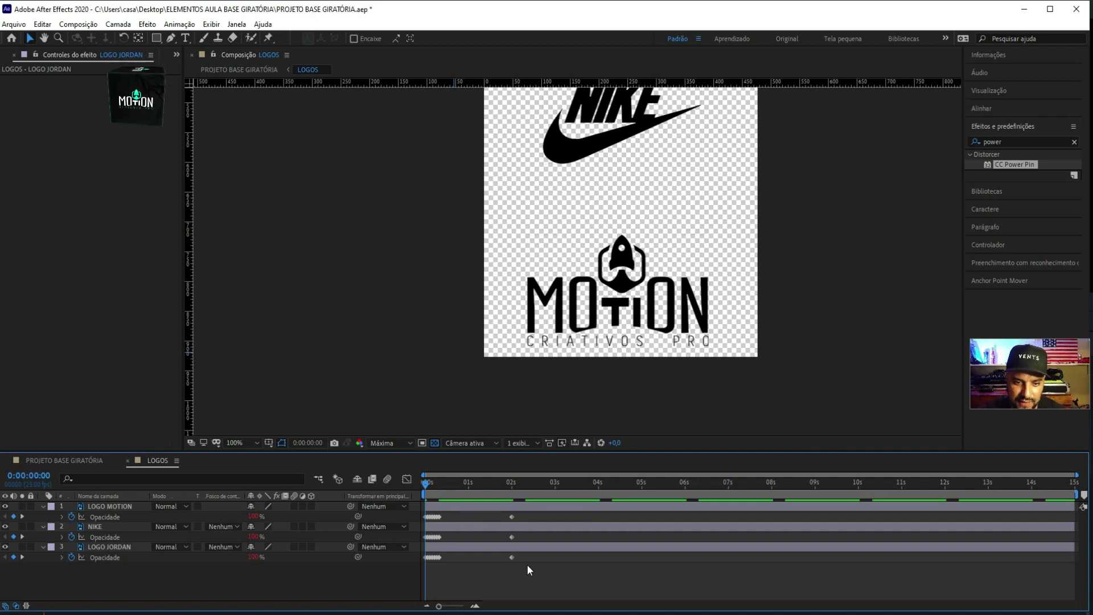
pyautogui.moveTo(527, 565); pyautogui.dragTo(402, 554)
pyautogui.click(531, 592)
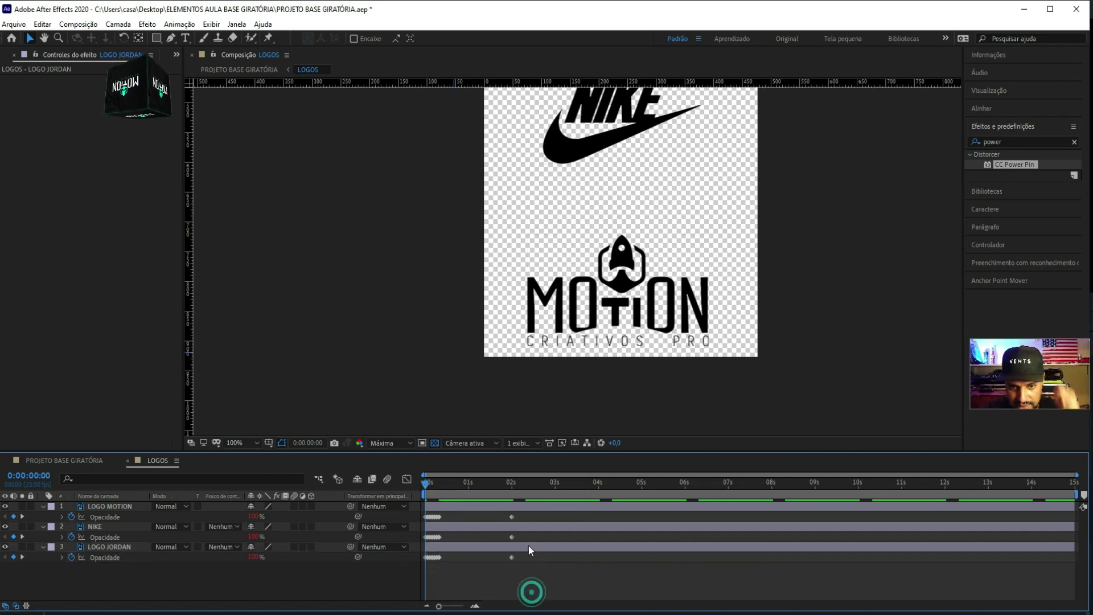
pyautogui.moveTo(531, 533)
pyautogui.mouseDown()
pyautogui.moveTo(403, 542)
pyautogui.moveTo(441, 536)
pyautogui.mouseUp()
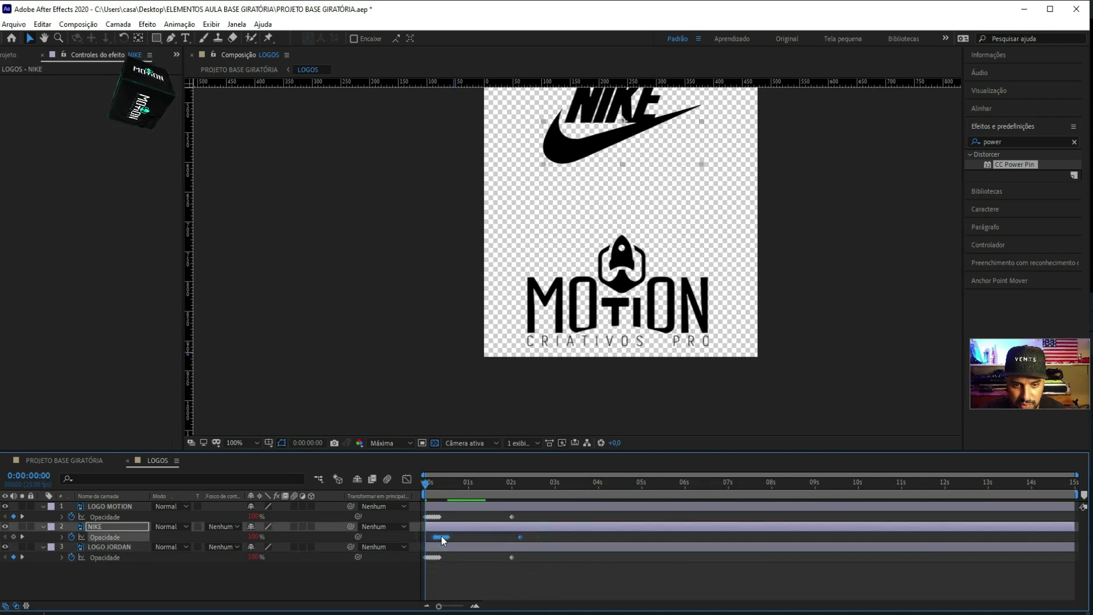
pyautogui.moveTo(528, 516)
pyautogui.mouseDown()
pyautogui.moveTo(415, 514)
pyautogui.moveTo(465, 517)
pyautogui.moveTo(453, 519)
pyautogui.mouseUp()
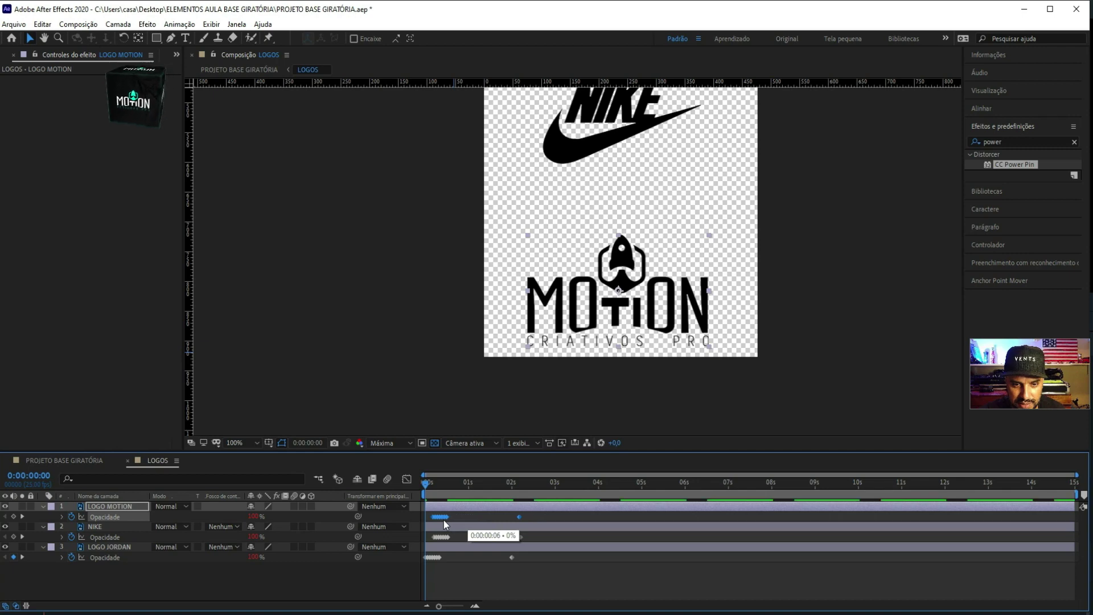
pyautogui.moveTo(538, 532); pyautogui.dragTo(438, 540)
pyautogui.press('space')
pyautogui.press('space')
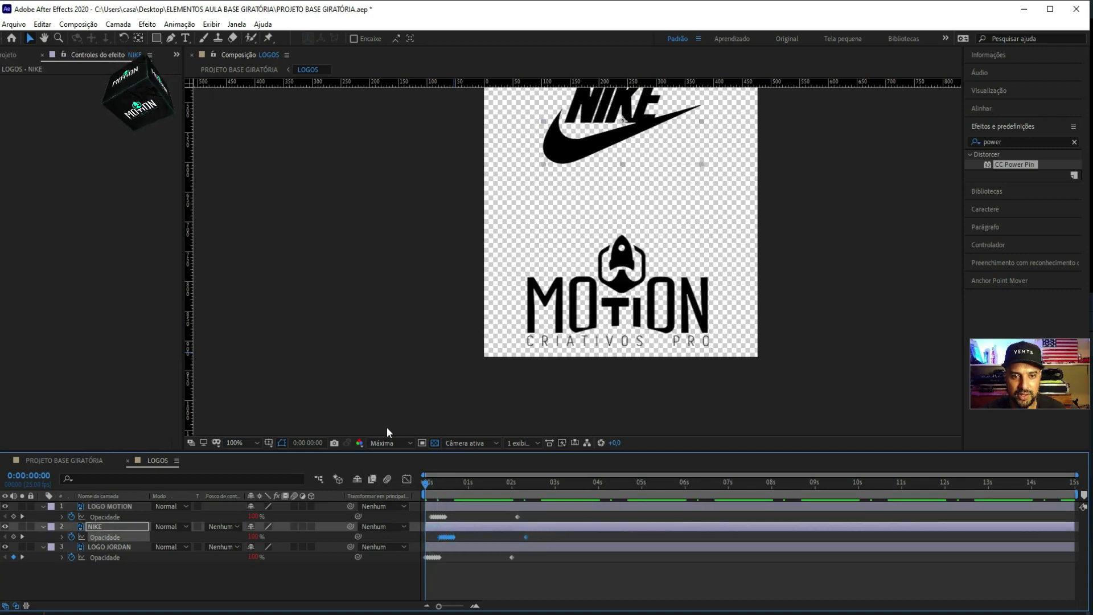
# Fit the comp in the viewer, preview the staggered fades, and close the LOGOS timeline
pyautogui.click(243, 440)
pyautogui.click(274, 231)
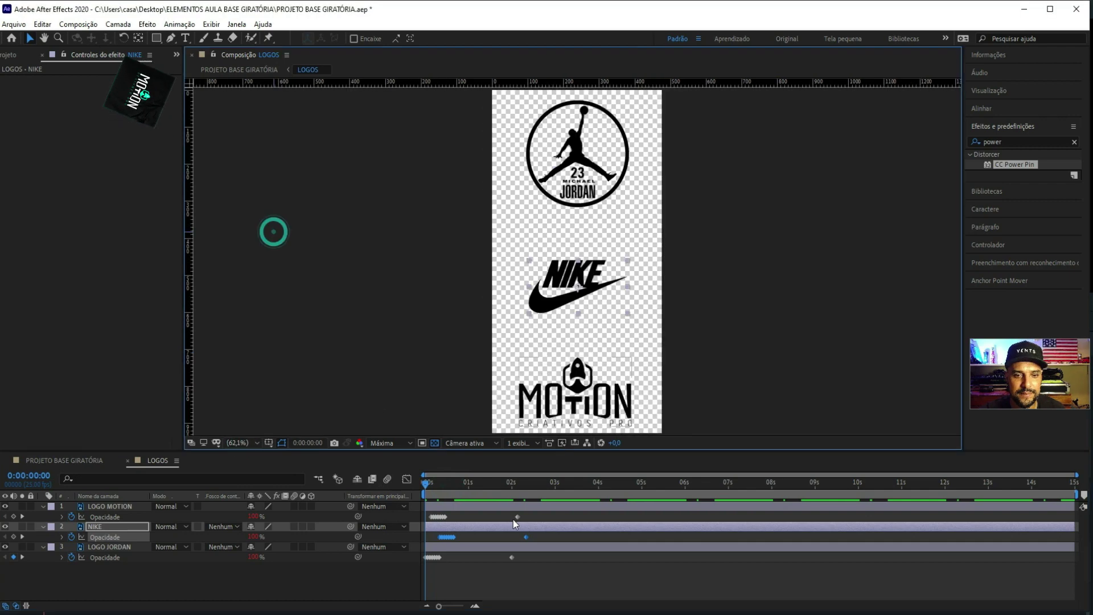
pyautogui.press('space')
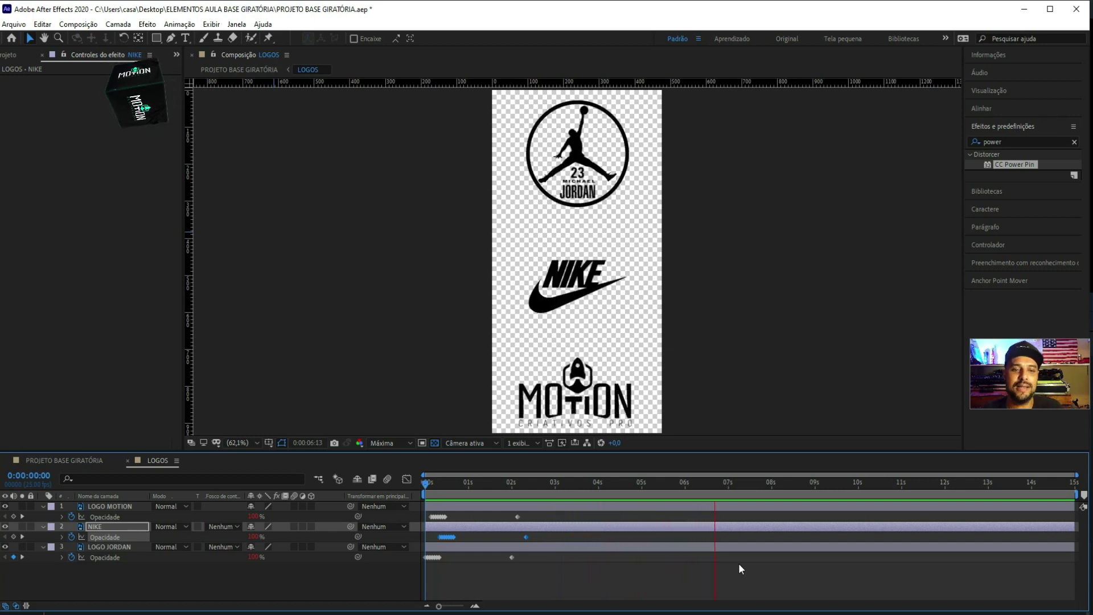
pyautogui.press('space')
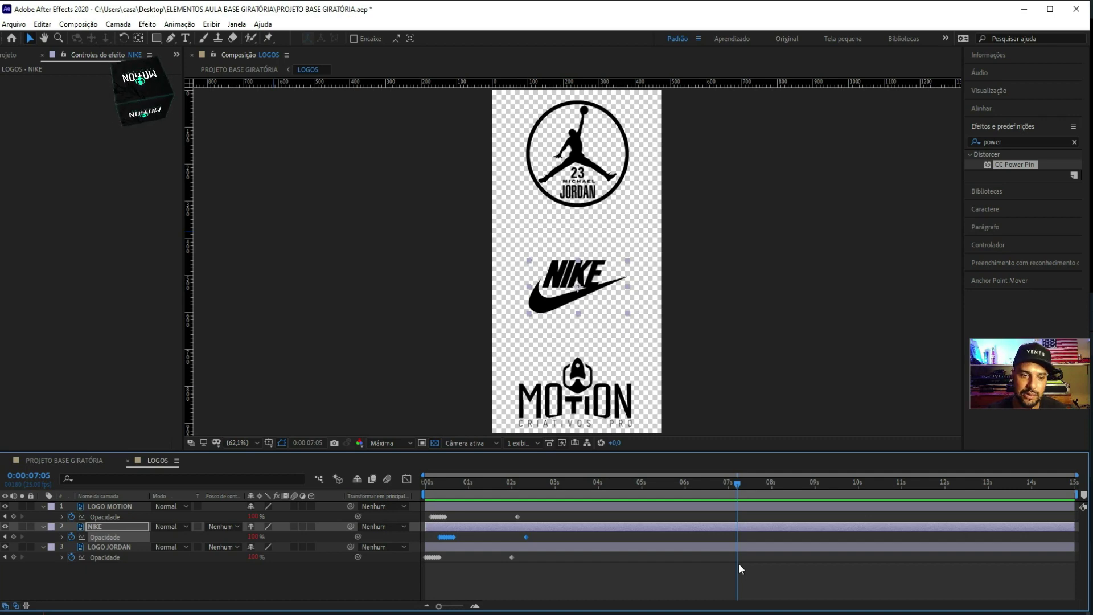
pyautogui.click(126, 462)
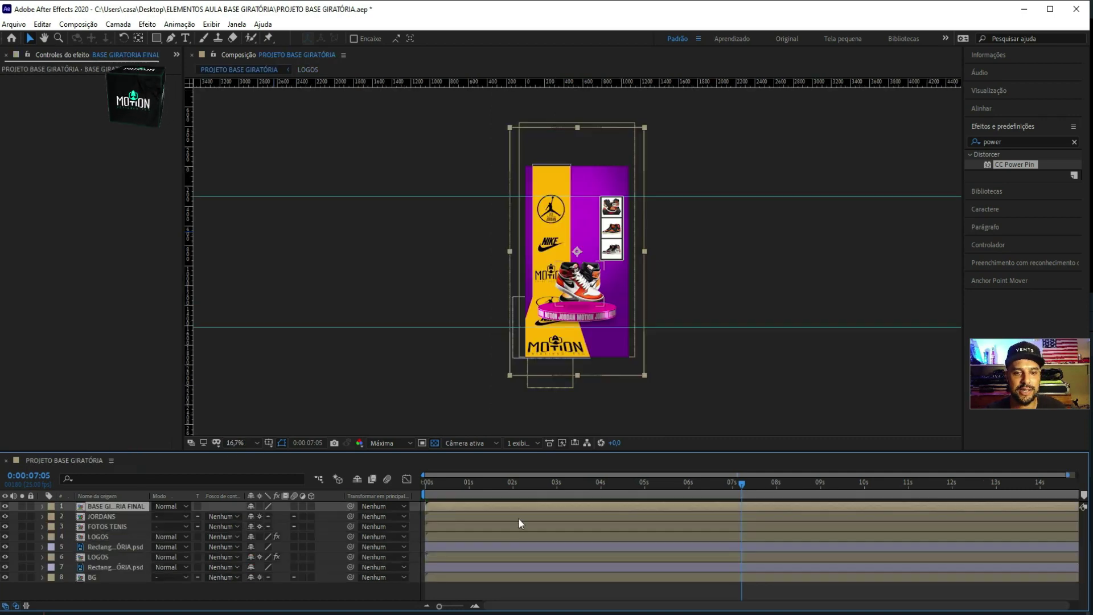
# Hide the BASE GIRATÓRIA FINAL, JORDANS and FOTOS TENIS layers
pyautogui.click(5, 506)
pyautogui.click(5, 516)
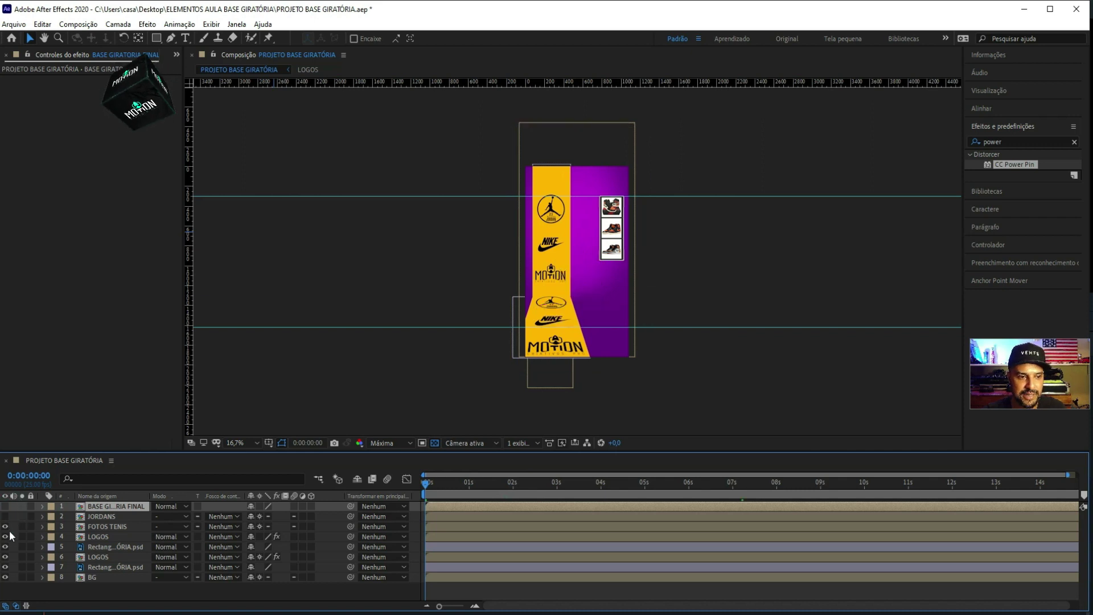
pyautogui.click(5, 526)
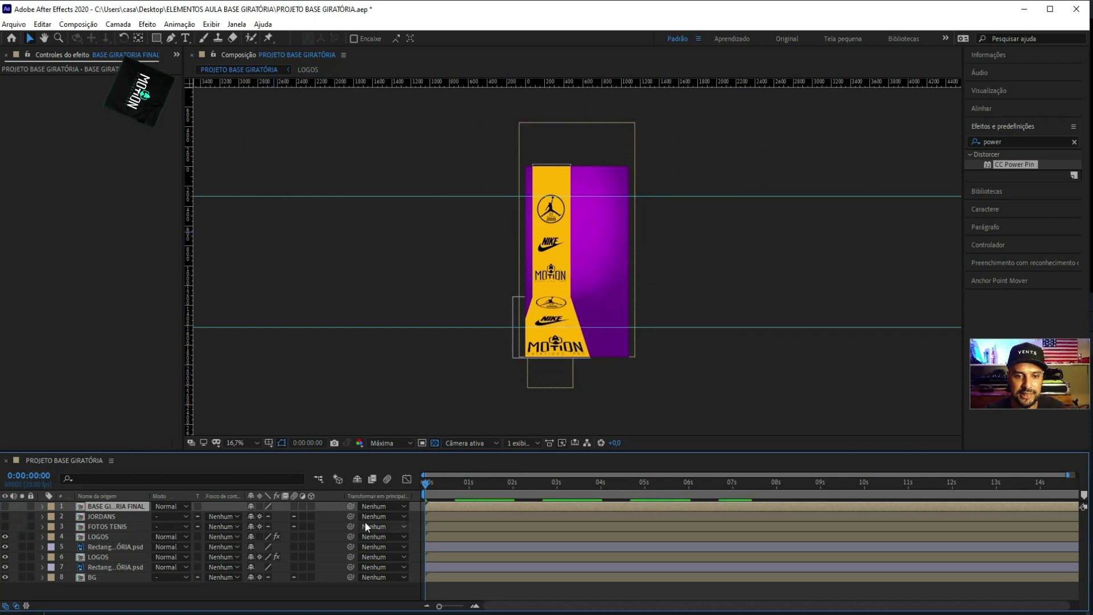
# Preview the logo-only composition and drag the playhead back to the start
pyautogui.press('space')
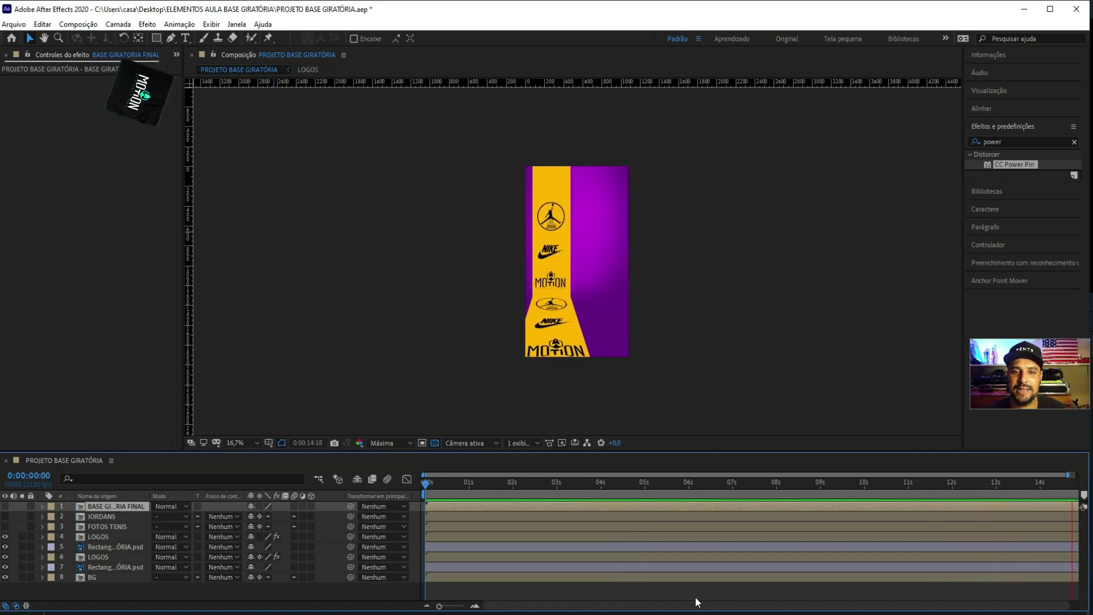
pyautogui.press('space')
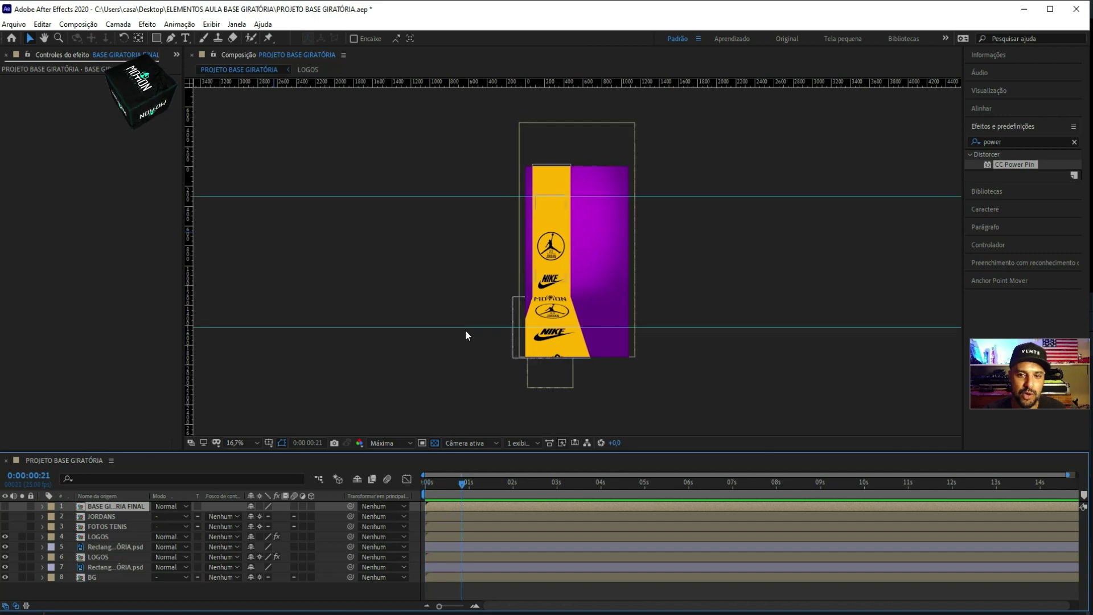
pyautogui.scroll(5, 479, 334)
pyautogui.scroll(-2, 484, 342)
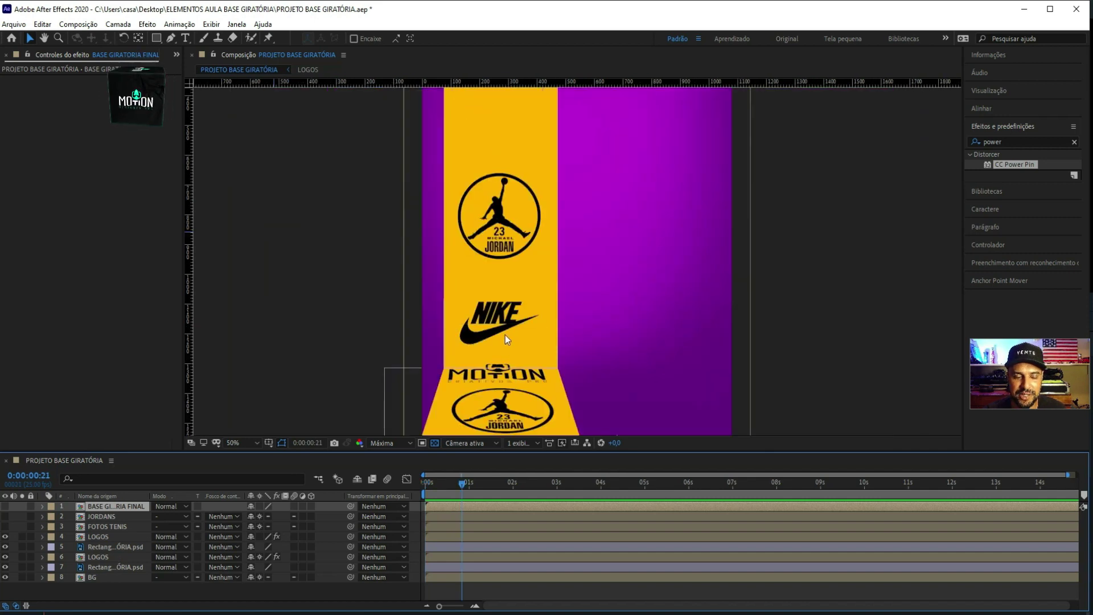
pyautogui.scroll(-5, 555, 318)
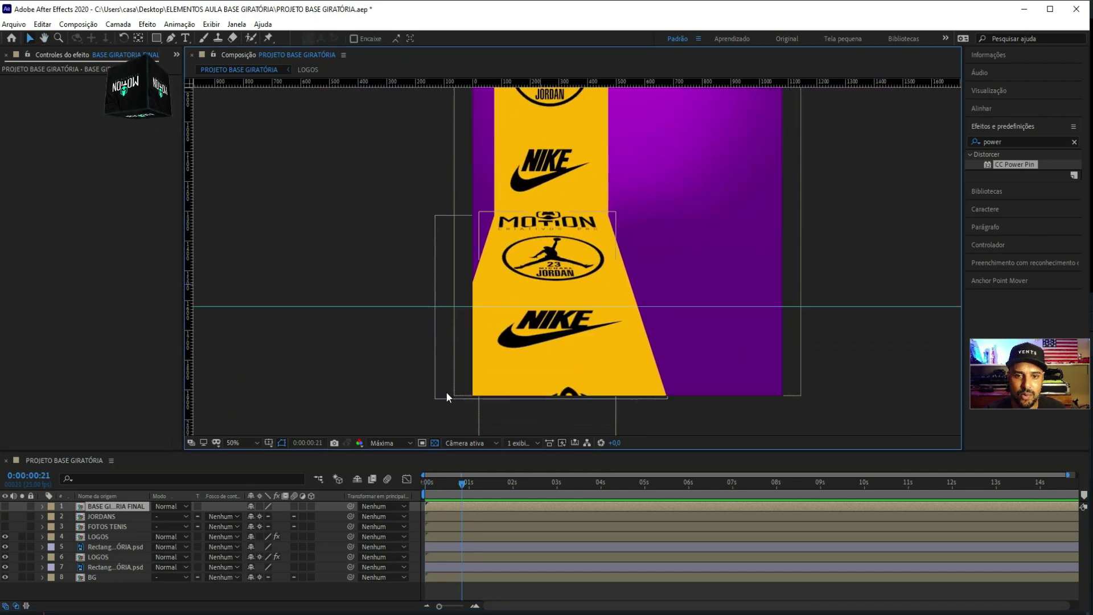
pyautogui.moveTo(462, 482); pyautogui.dragTo(415, 489)
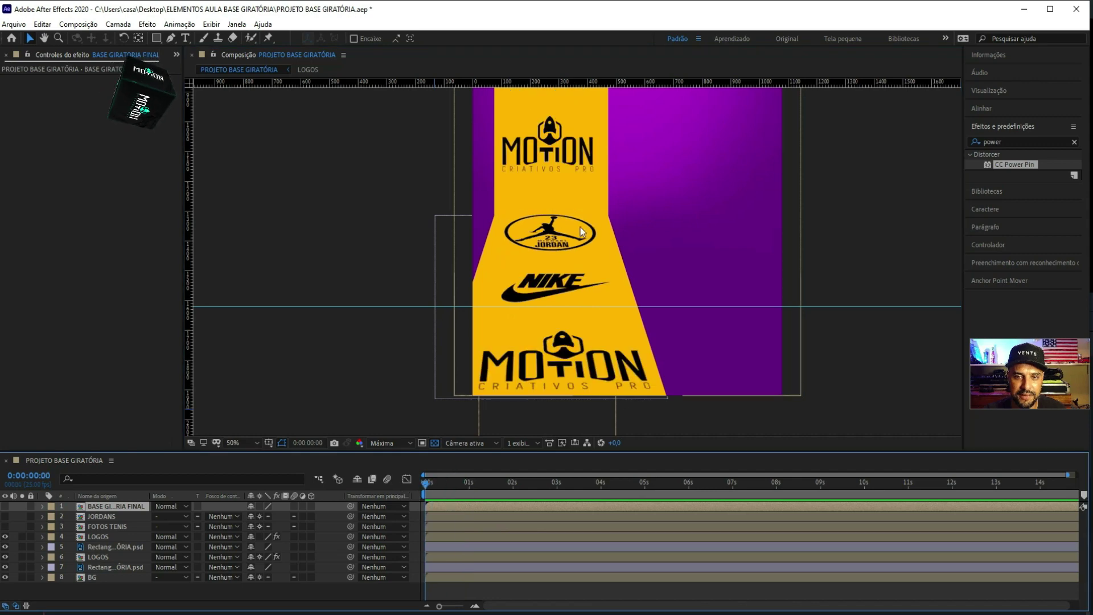
# Toggle the LOGOS layer's visibility and preview the scrolling logos
pyautogui.click(98, 536)
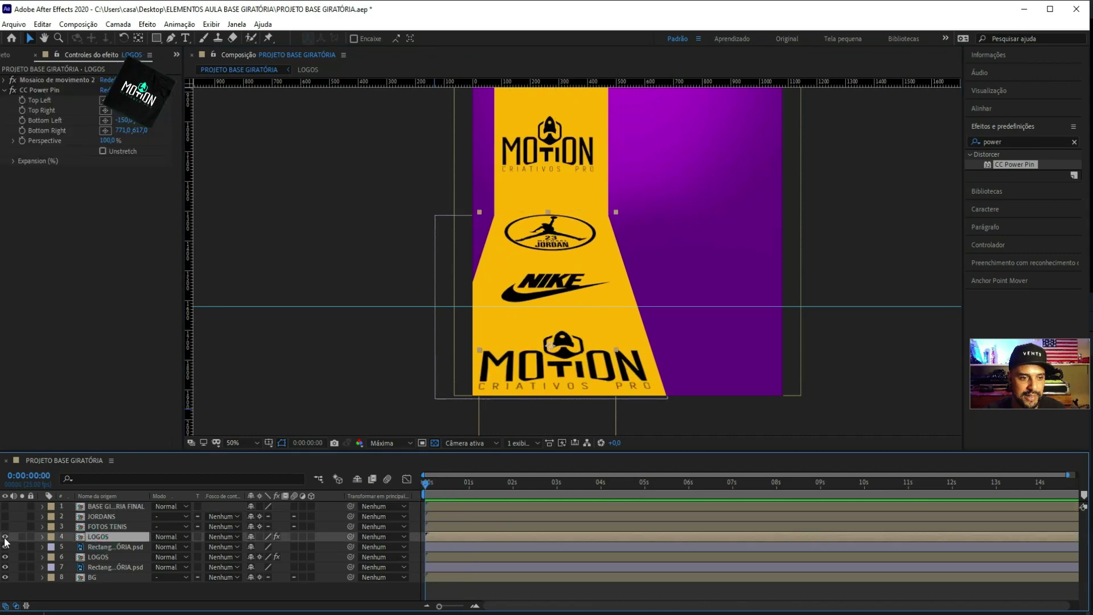
pyautogui.click(5, 537)
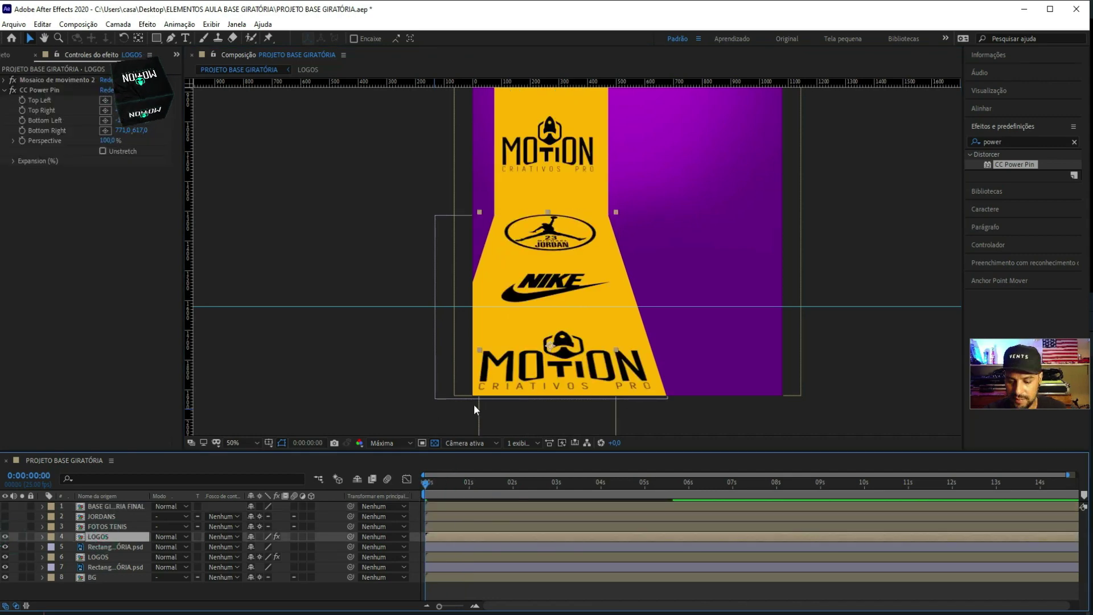
pyautogui.press('Return')
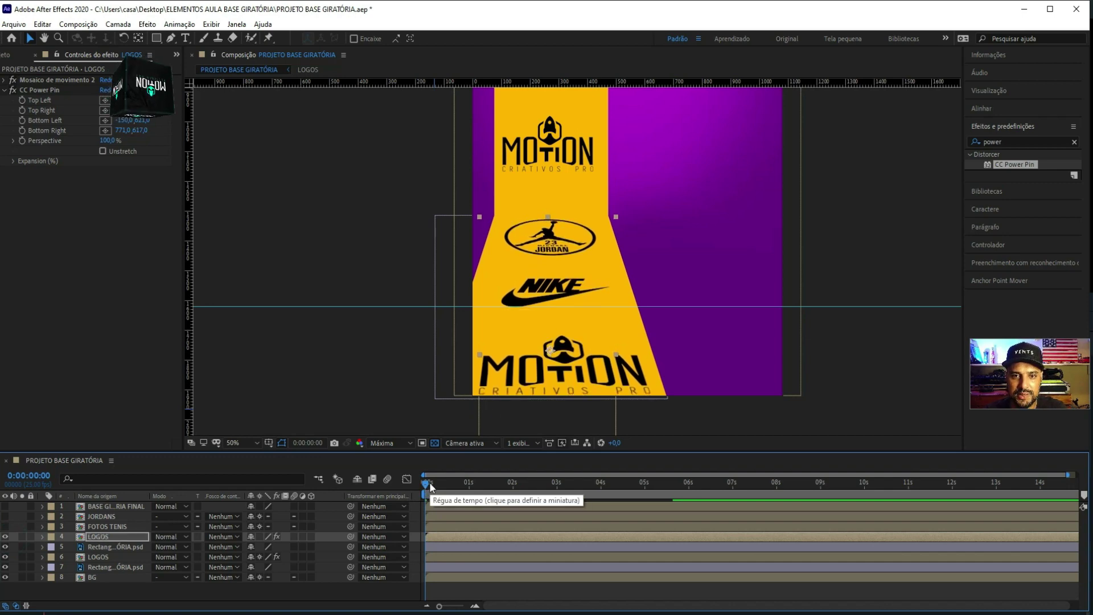
pyautogui.press('space')
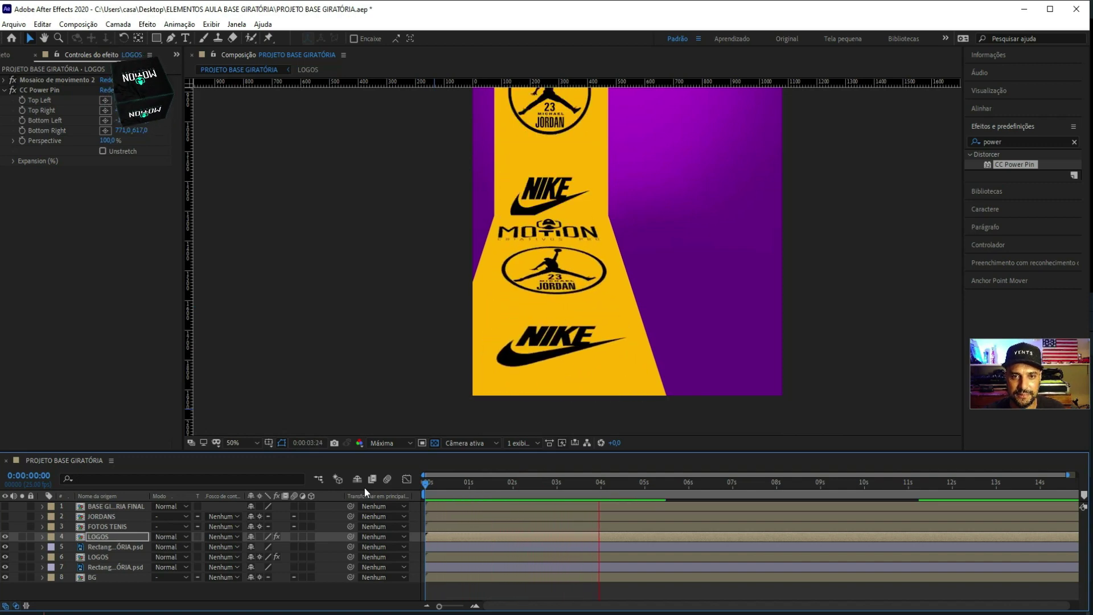
pyautogui.press('space')
# Set the viewer magnification to Fit, preview again, and return to frame 0:00:00:00
pyautogui.click(247, 442)
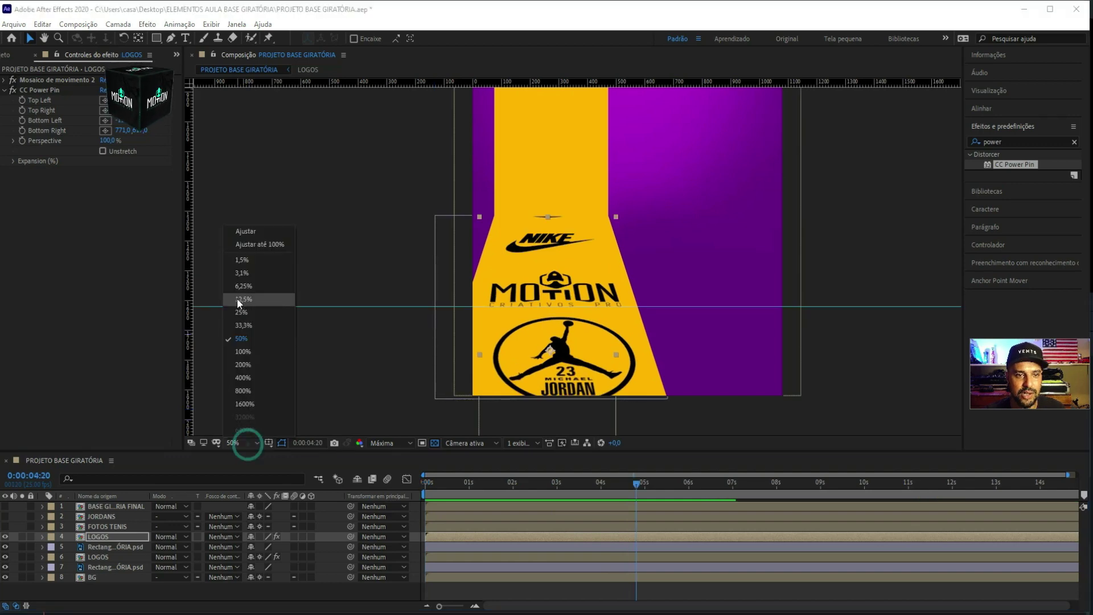
pyautogui.click(245, 231)
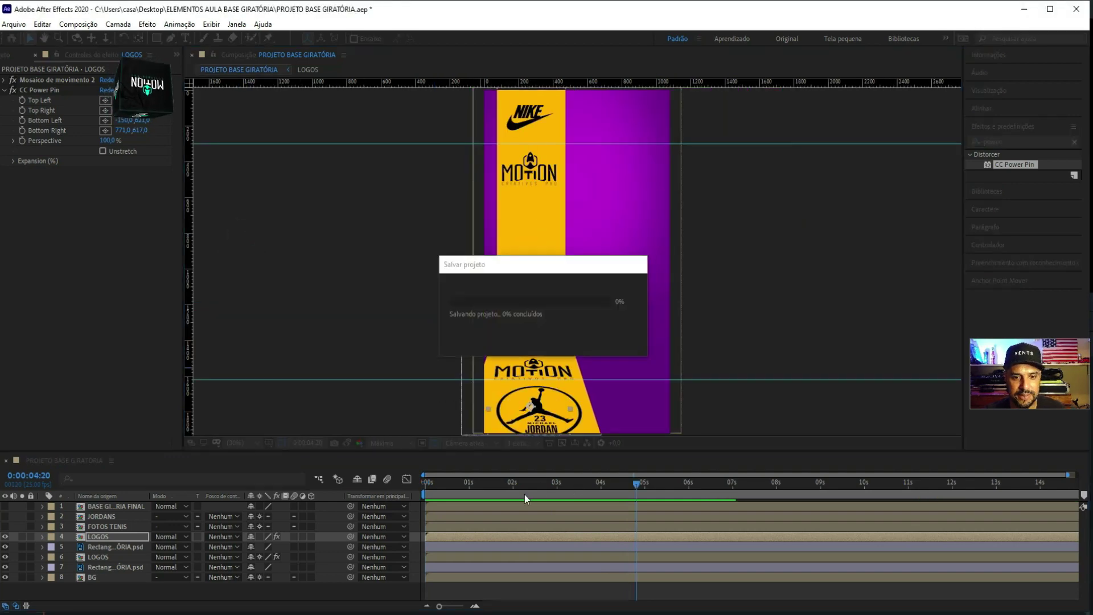
pyautogui.press('space')
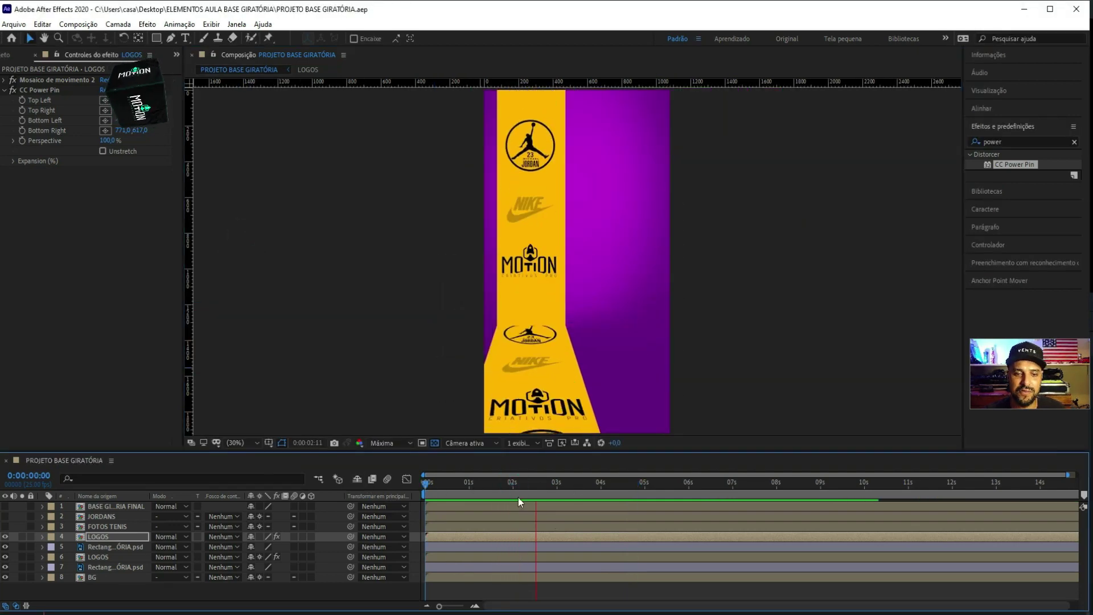
pyautogui.press('space')
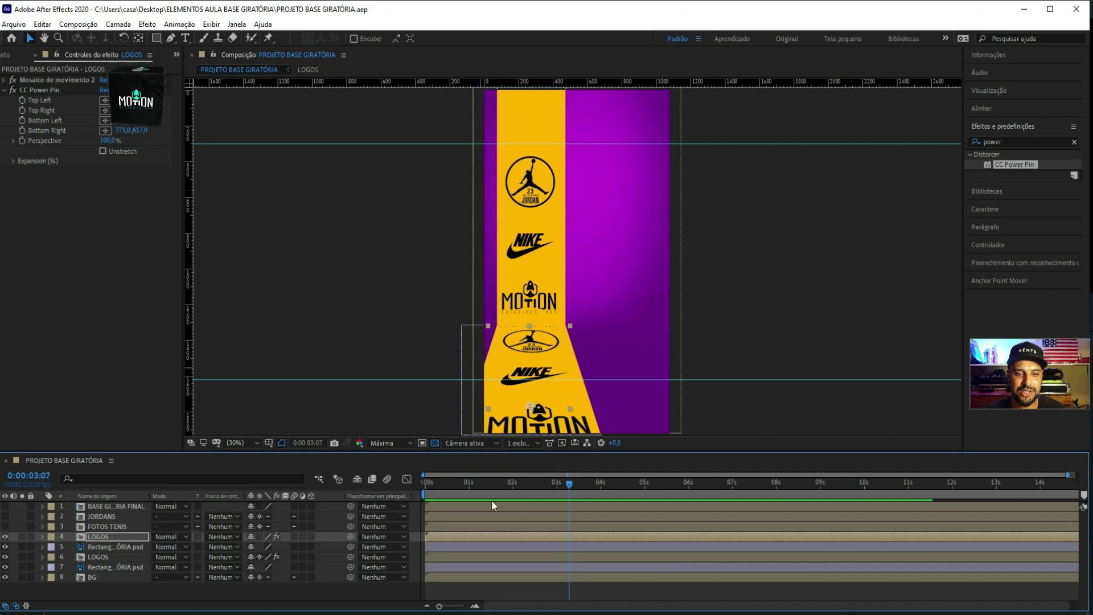
pyautogui.press('Home')
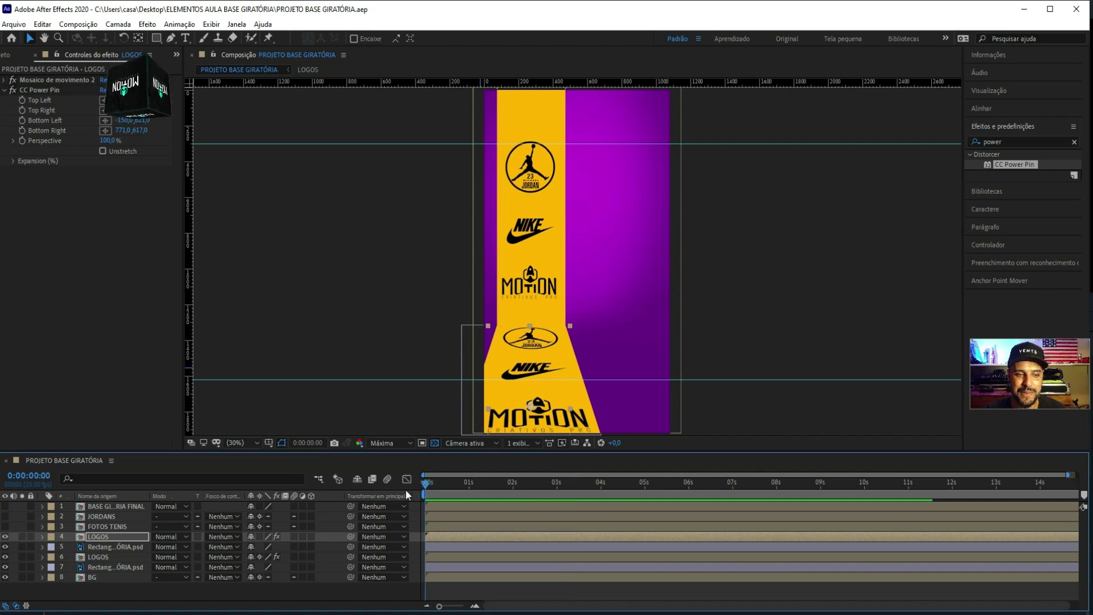
pyautogui.click(395, 442)
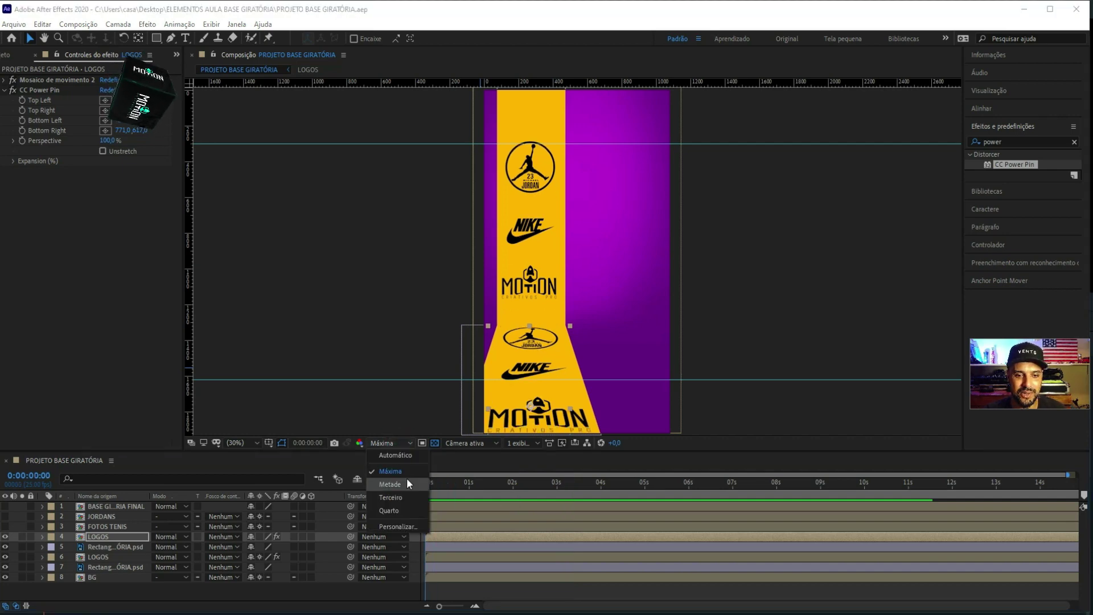
# Lower preview resolution to Terceiro (one third), show the pink rotating base, and preview
pyautogui.click(391, 497)
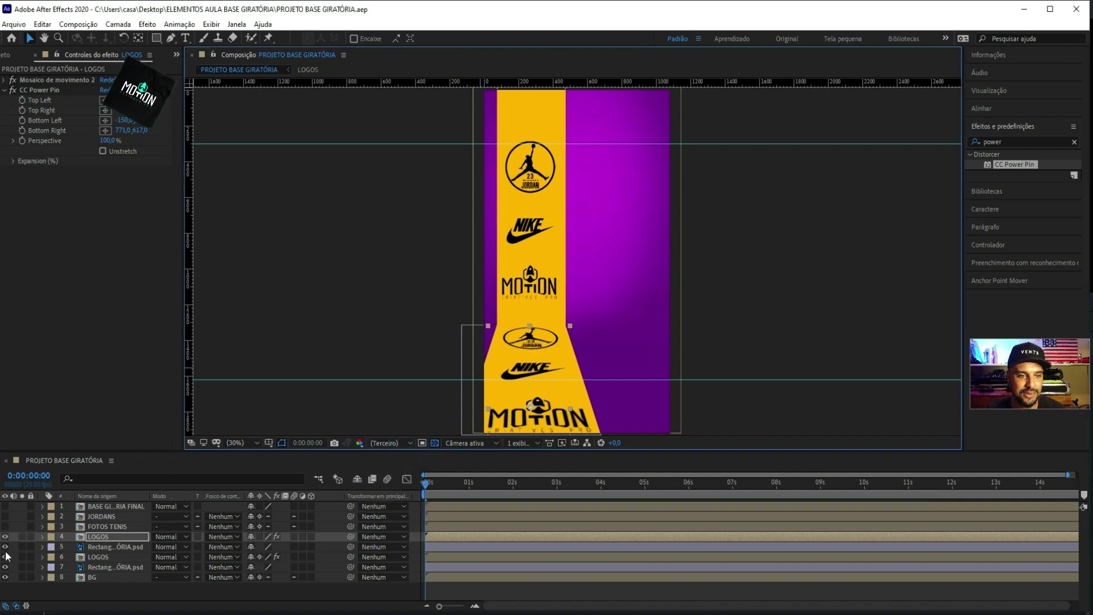
pyautogui.click(6, 506)
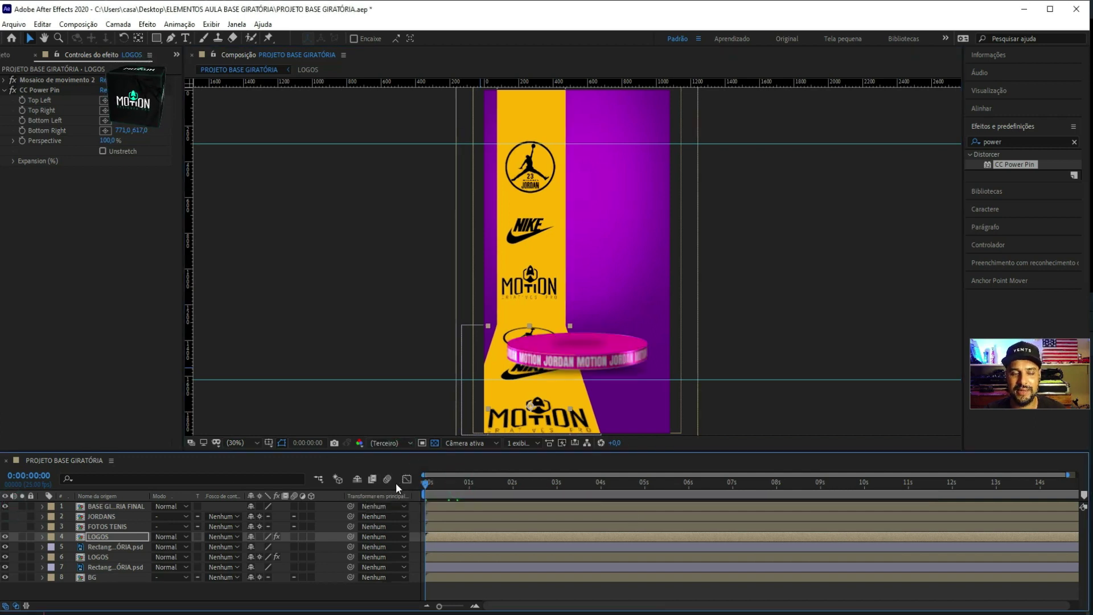
pyautogui.press('space')
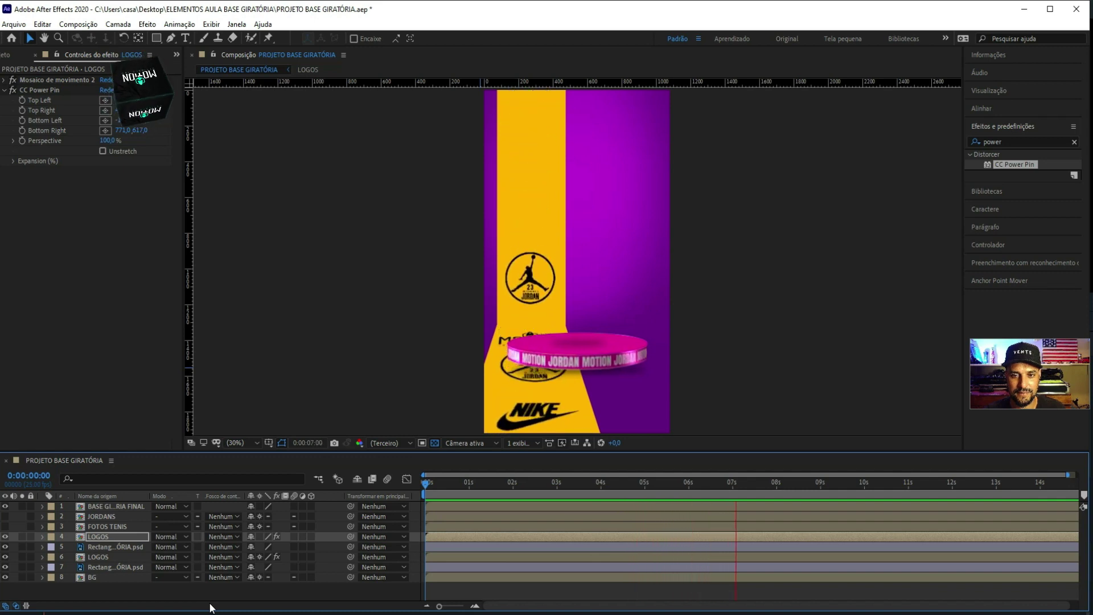
pyautogui.press('space')
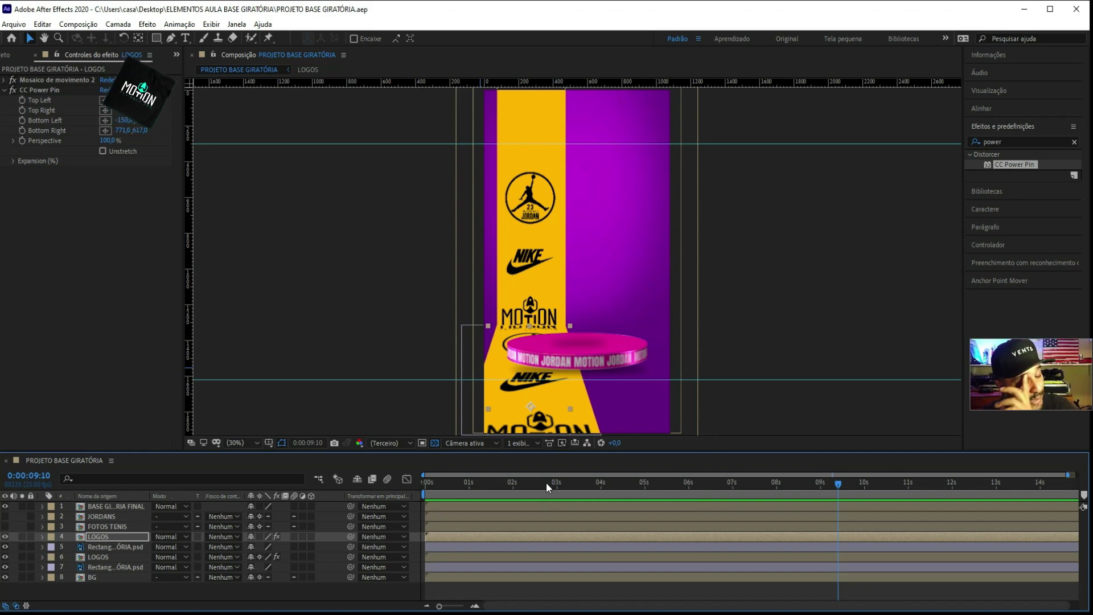
# Hide the rotating base layer and turn the FOTOS TENIS photo strip on
pyautogui.click(5, 536)
pyautogui.click(6, 536)
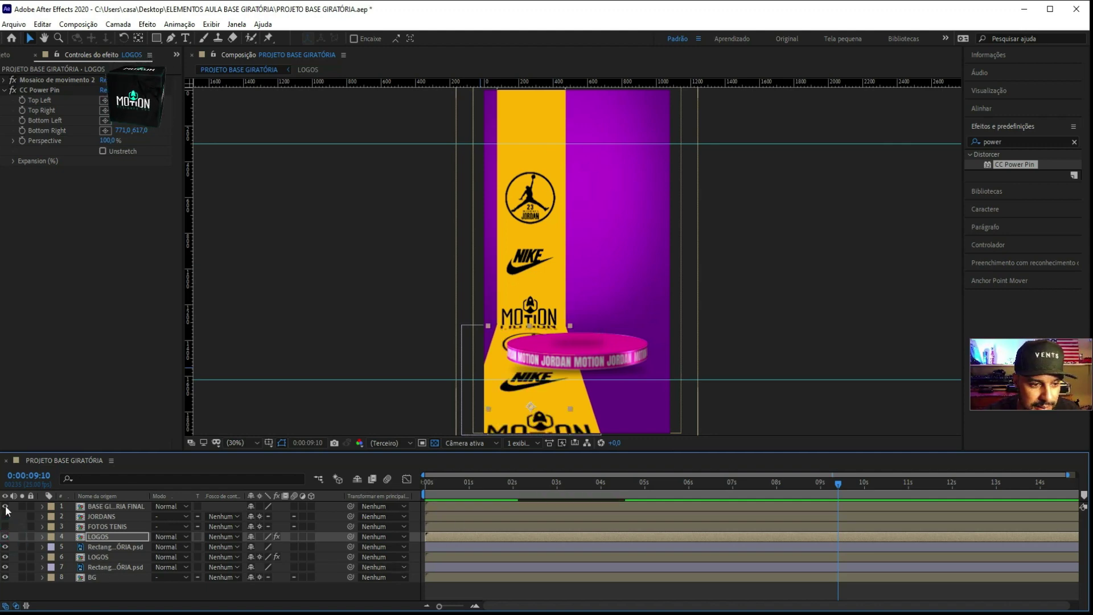
pyautogui.click(5, 506)
pyautogui.click(5, 526)
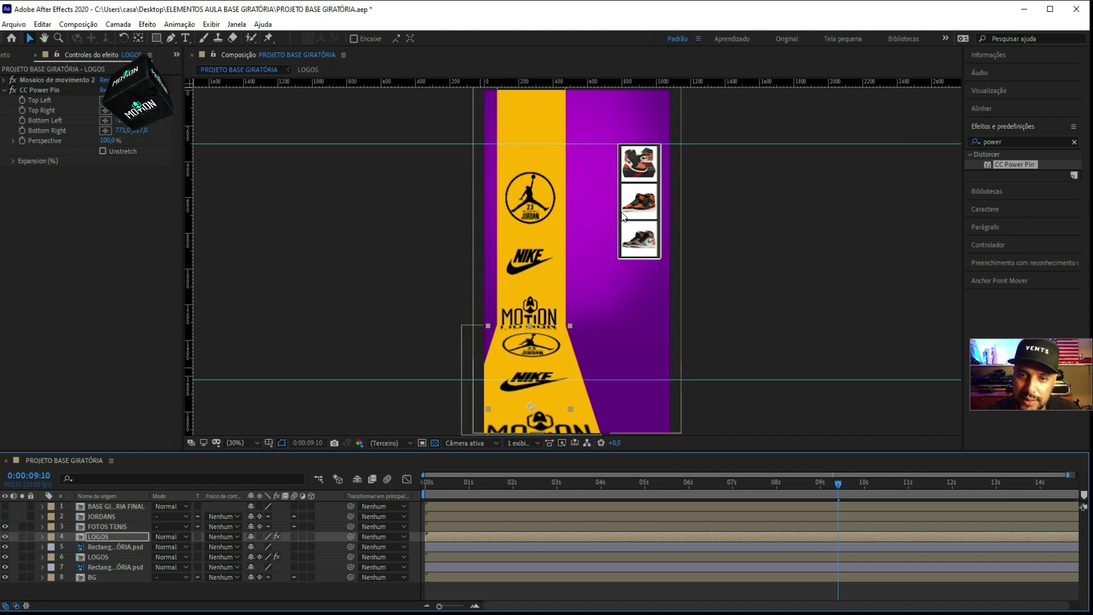
# Reframe the viewer and open the FOTOS TENIS precomp for editing
pyautogui.scroll(1, 636, 206)
pyautogui.scroll(4, 636, 206)
pyautogui.scroll(-6, 637, 207)
pyautogui.scroll(2, 638, 203)
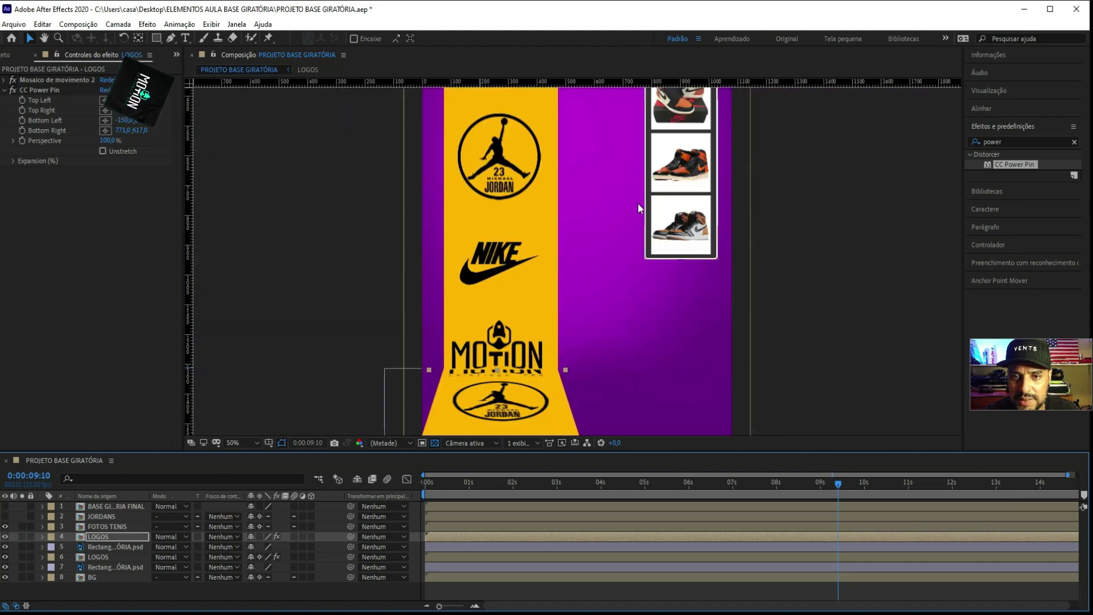
pyautogui.moveTo(682, 179); pyautogui.dragTo(589, 244)
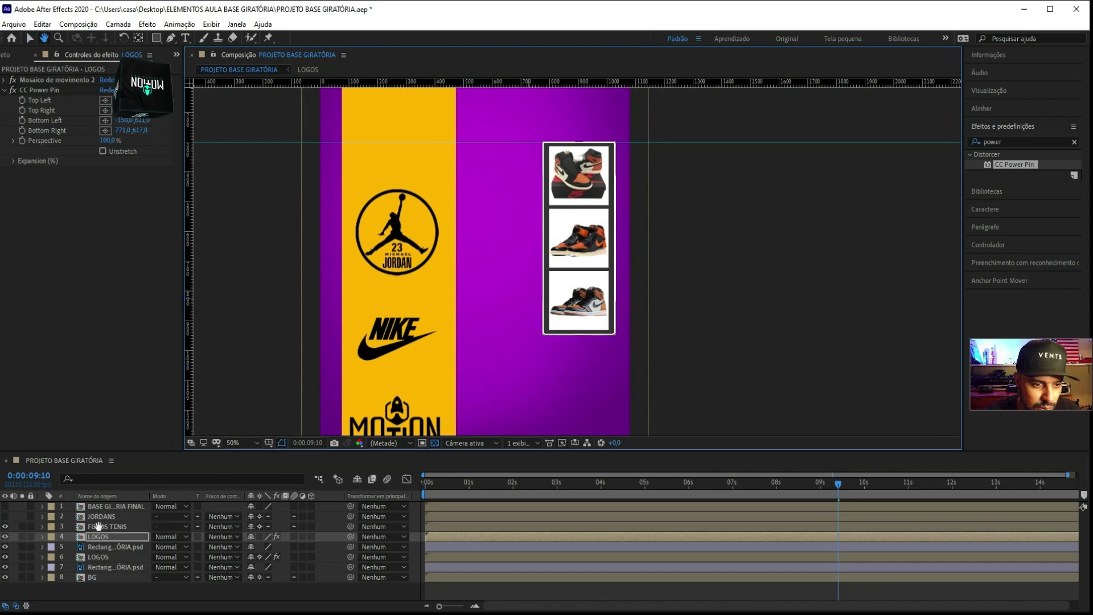
pyautogui.press('v')
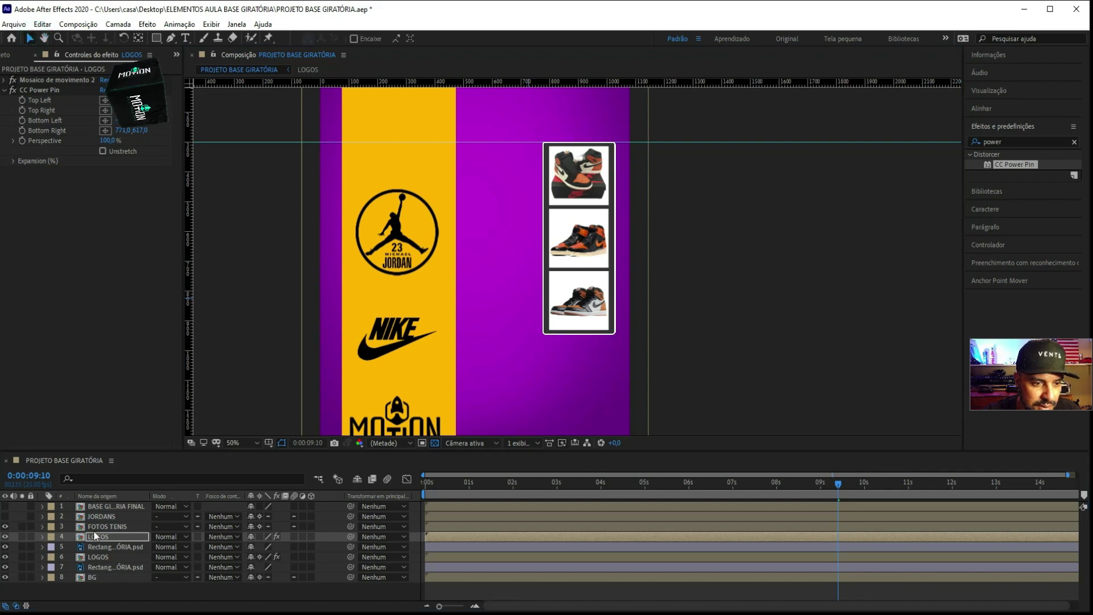
pyautogui.doubleClick(126, 527)
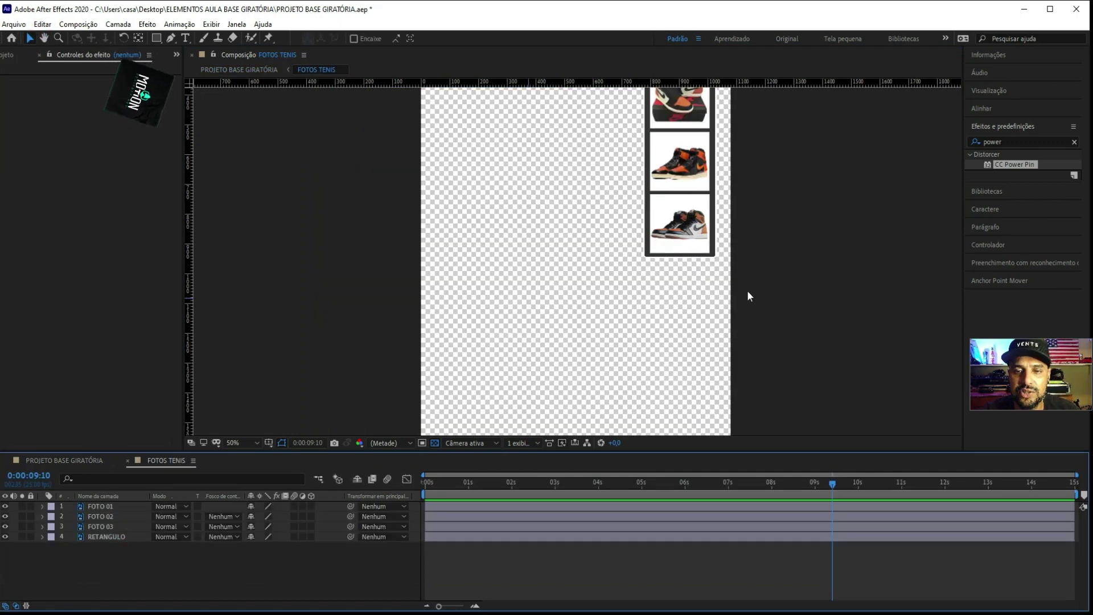
# Draw a region of interest around the sneaker photos and crop the comp to it
pyautogui.scroll(-4, 742, 288)
pyautogui.scroll(4, 644, 253)
pyautogui.scroll(-2, 630, 239)
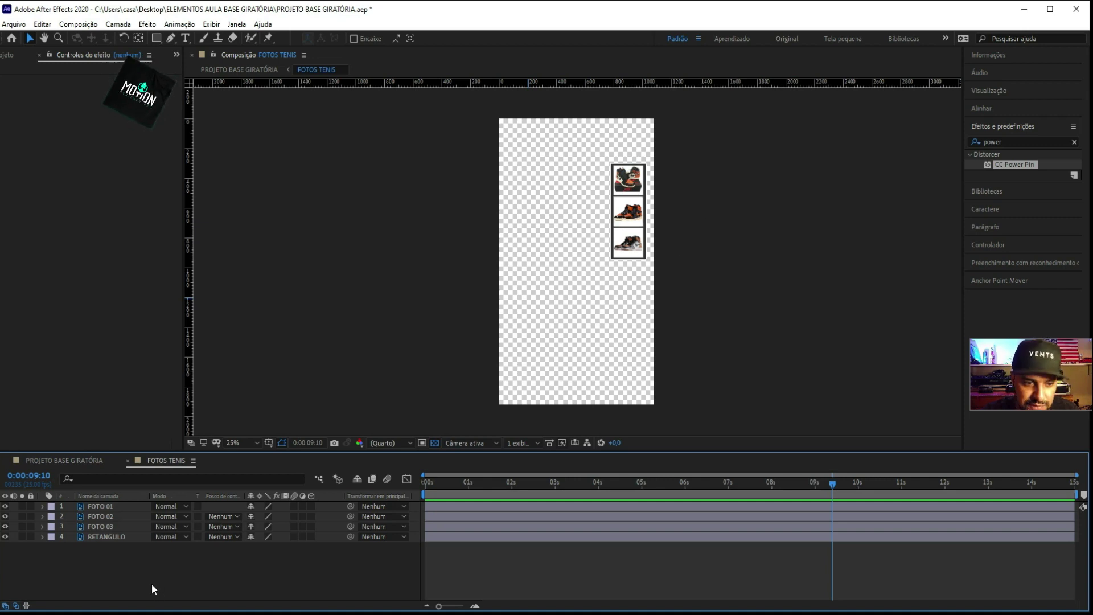
pyautogui.moveTo(168, 595); pyautogui.dragTo(58, 500)
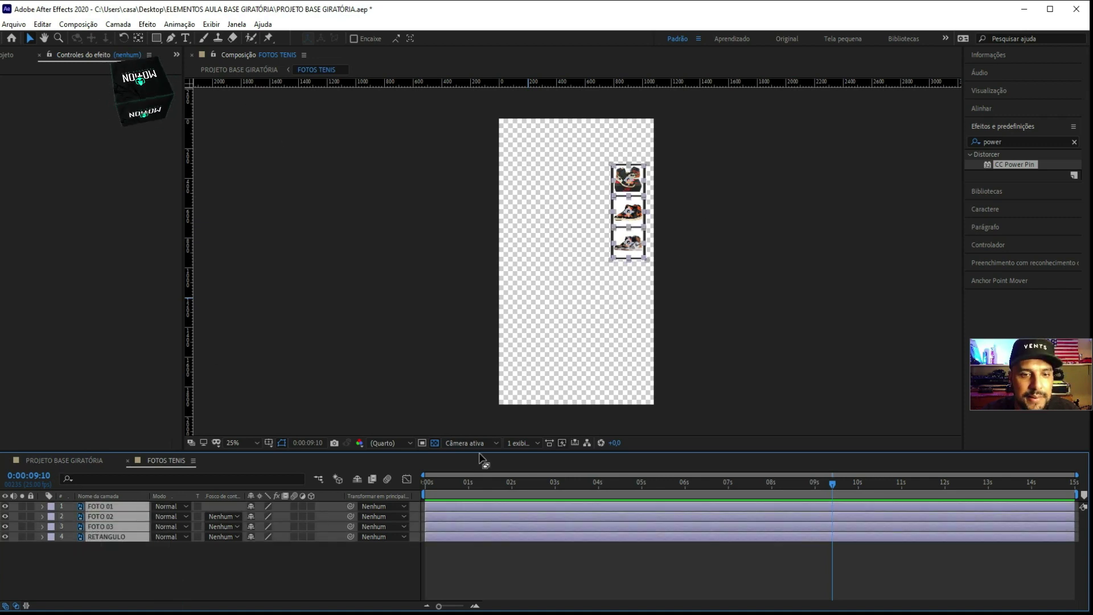
pyautogui.click(422, 443)
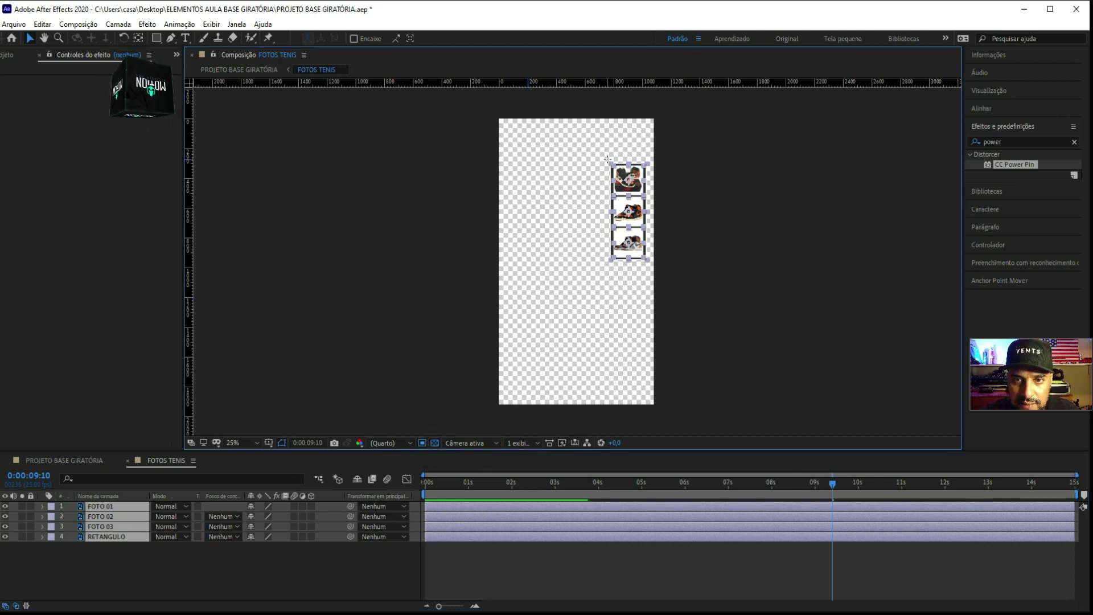
pyautogui.moveTo(605, 156); pyautogui.dragTo(649, 263)
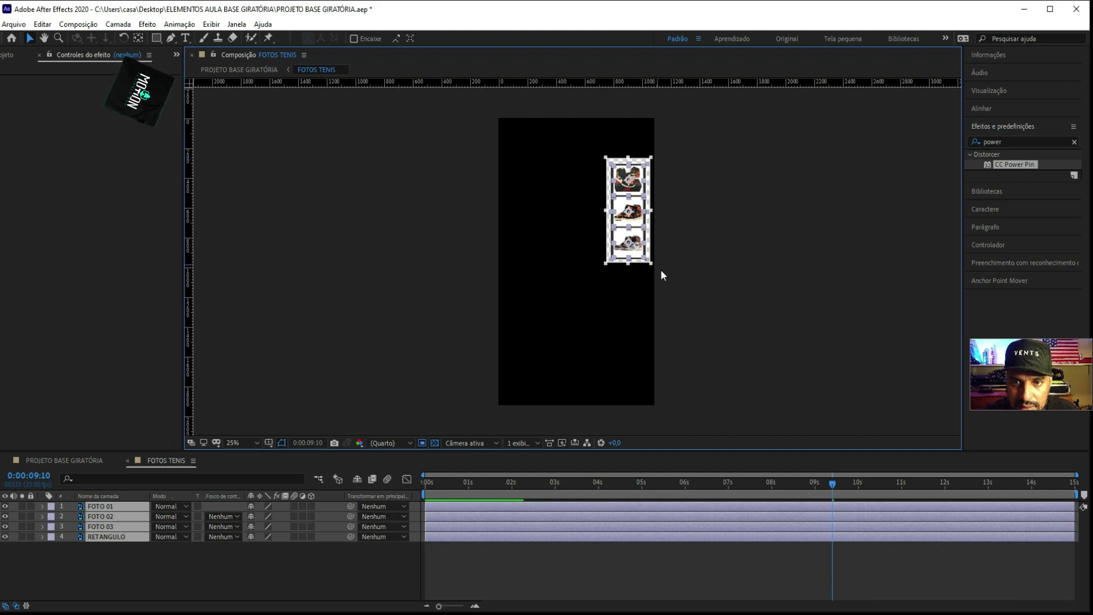
pyautogui.click(79, 24)
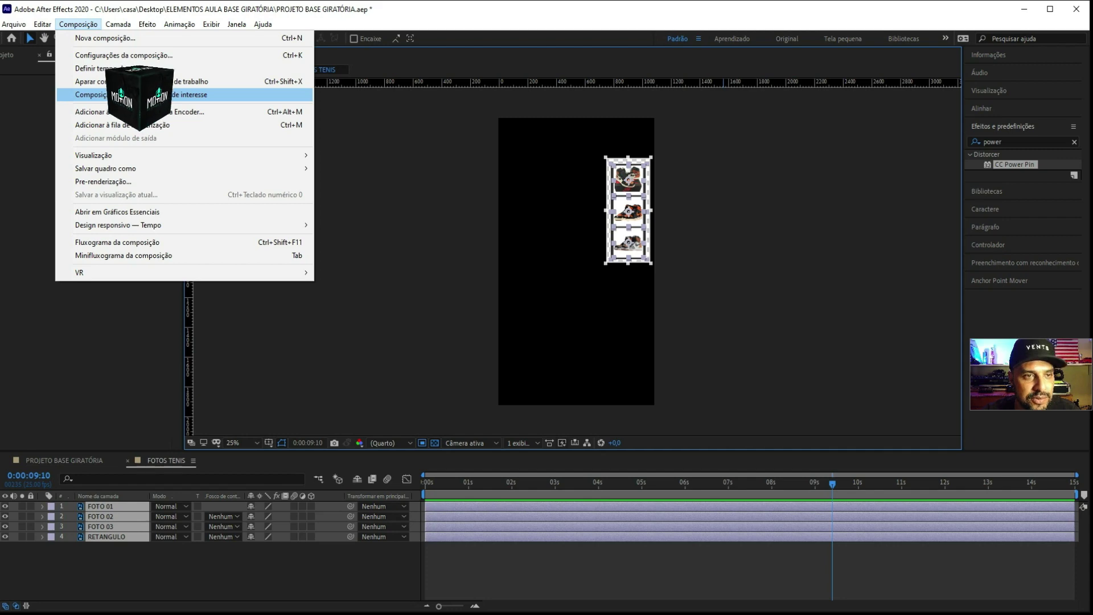
pyautogui.click(136, 95)
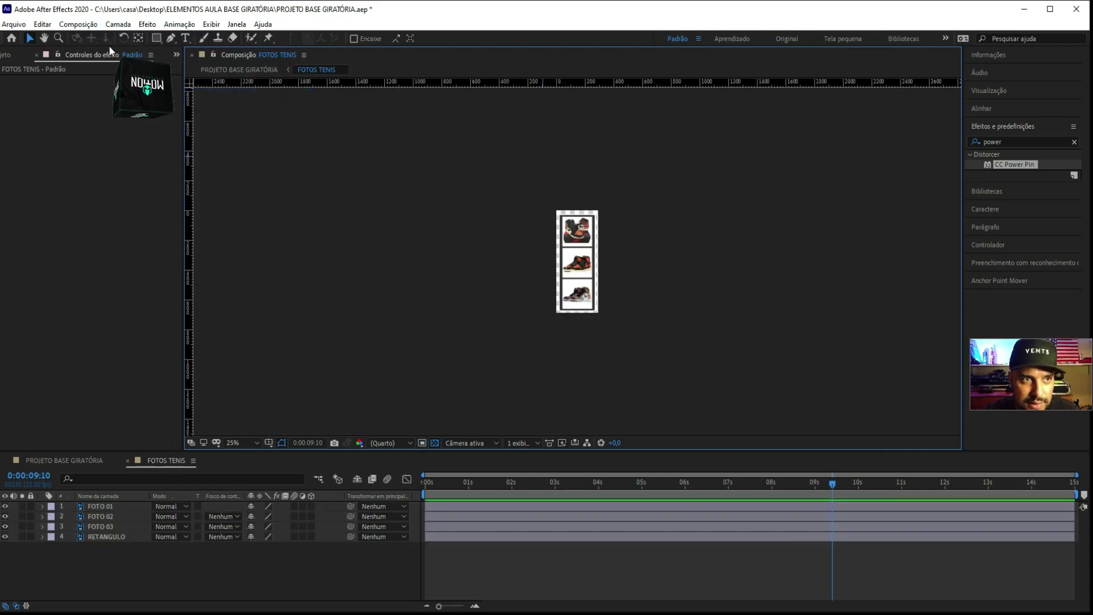
# Zoom the viewer to 50% and select the FOTO 01, FOTO 02 and FOTO 03 layers
pyautogui.press('.')
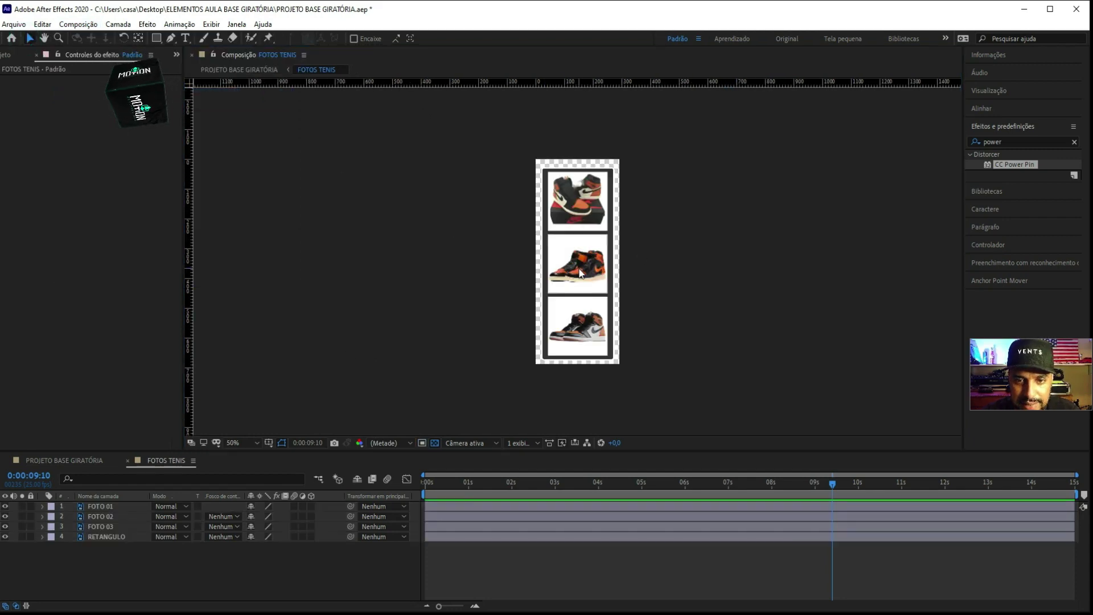
pyautogui.click(111, 507)
pyautogui.keyDown('shift'); pyautogui.click(111, 516); pyautogui.keyUp('shift')
pyautogui.keyDown('shift'); pyautogui.click(112, 522); pyautogui.keyUp('shift')
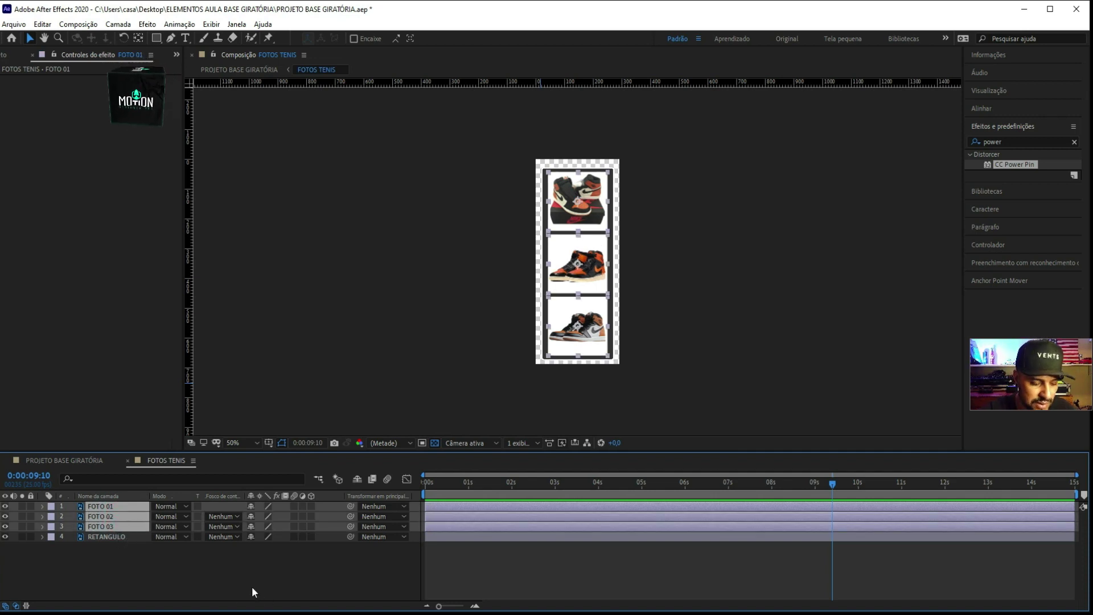
# Pre-compose FOTO 01–03 into a new comp named TENIS and return the playhead to zero
pyautogui.hotkey('ctrl', 'shift', 'c')
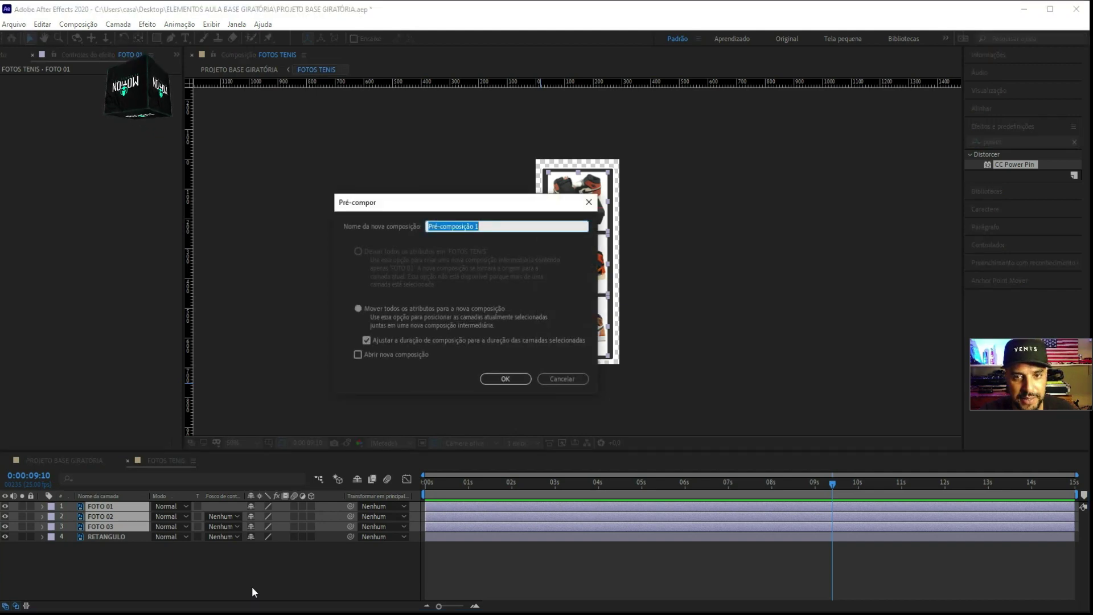
pyautogui.write('t')
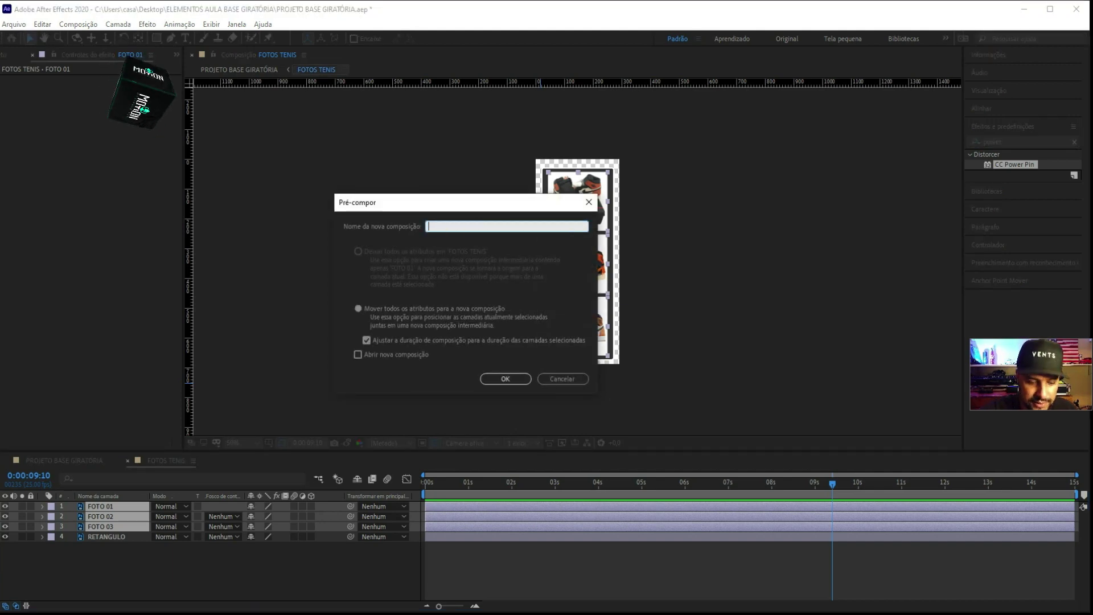
pyautogui.write('ENIS')
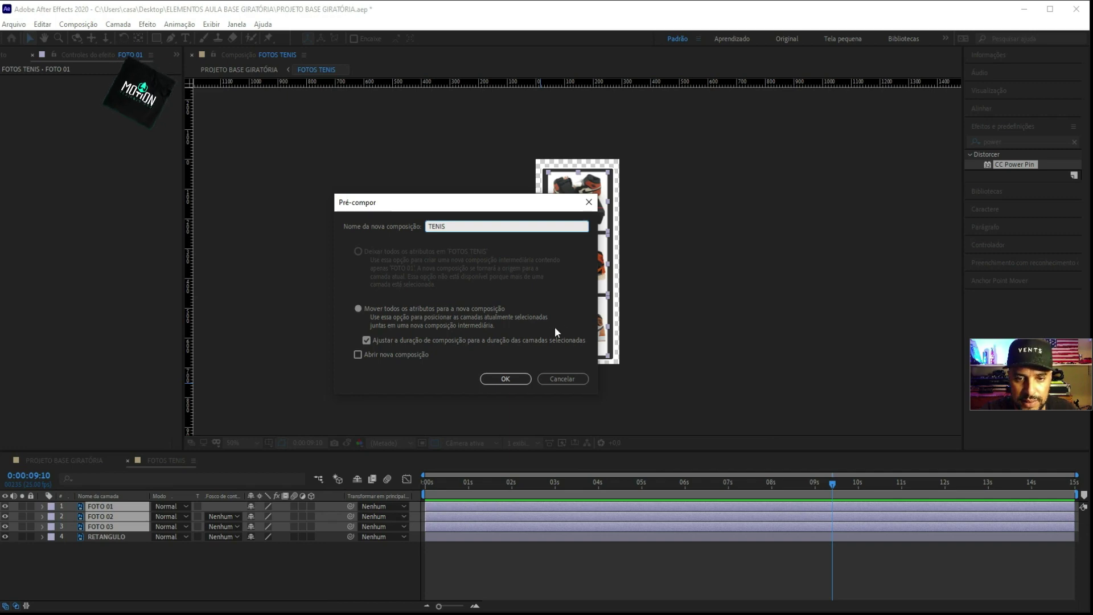
pyautogui.click(509, 379)
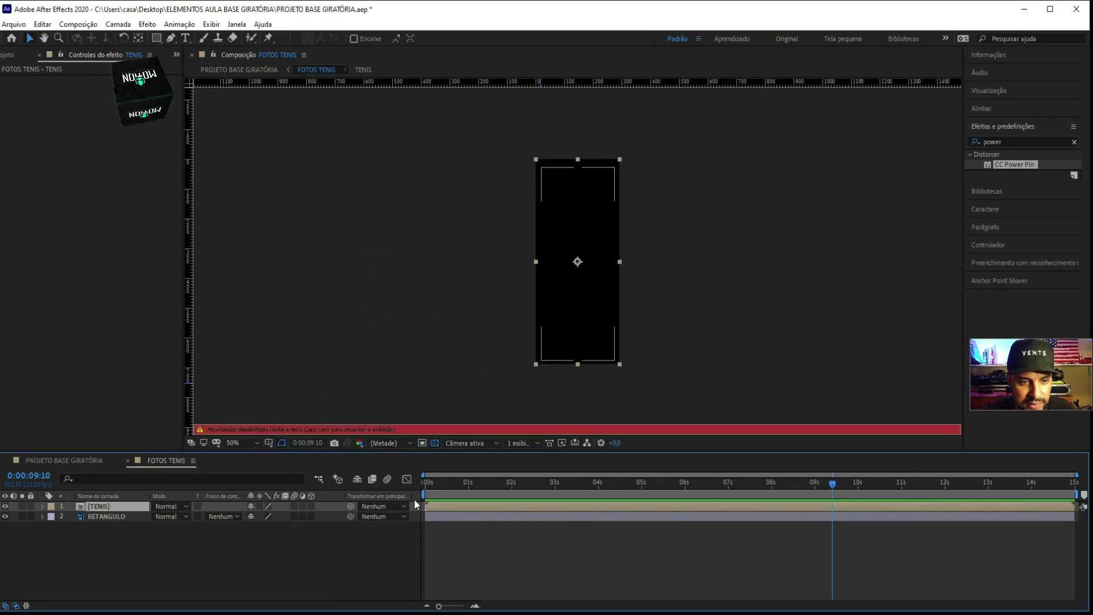
pyautogui.press('capslock')
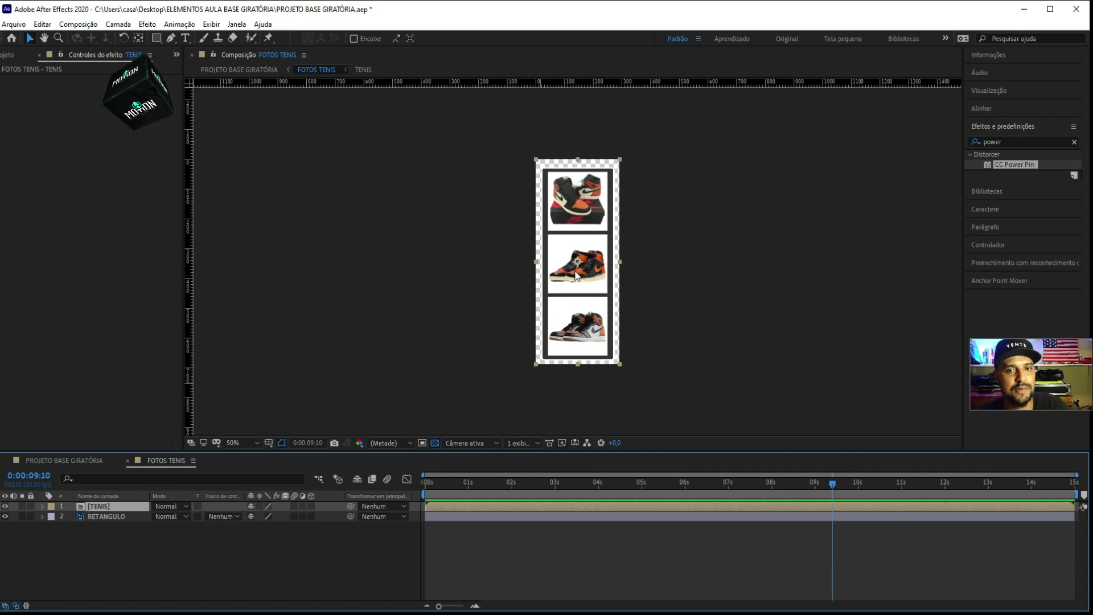
pyautogui.press('Home')
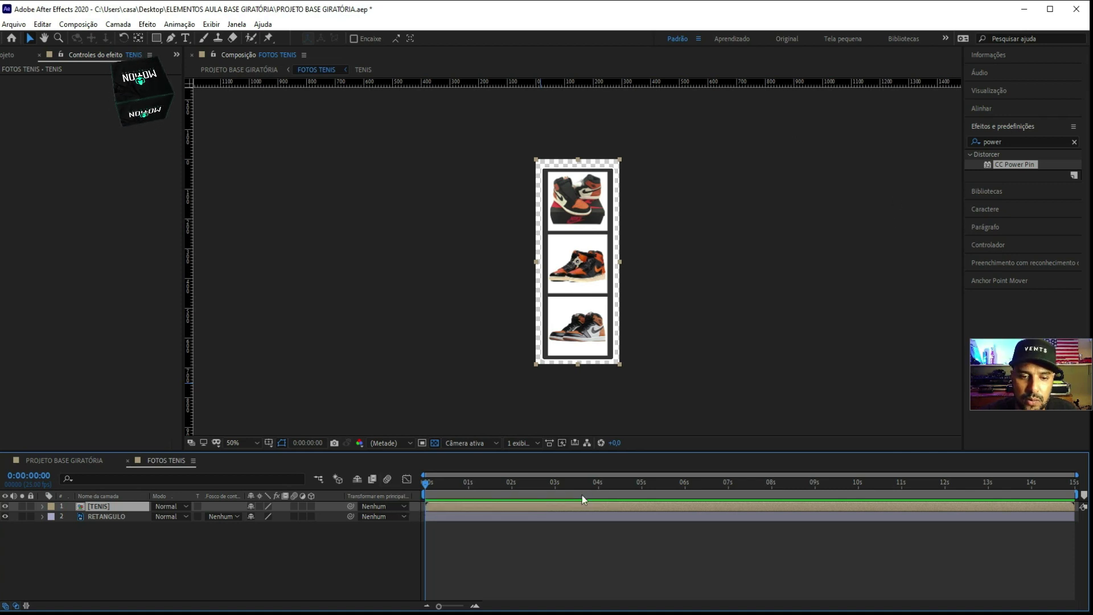
pyautogui.hotkey('ctrl', 'f')
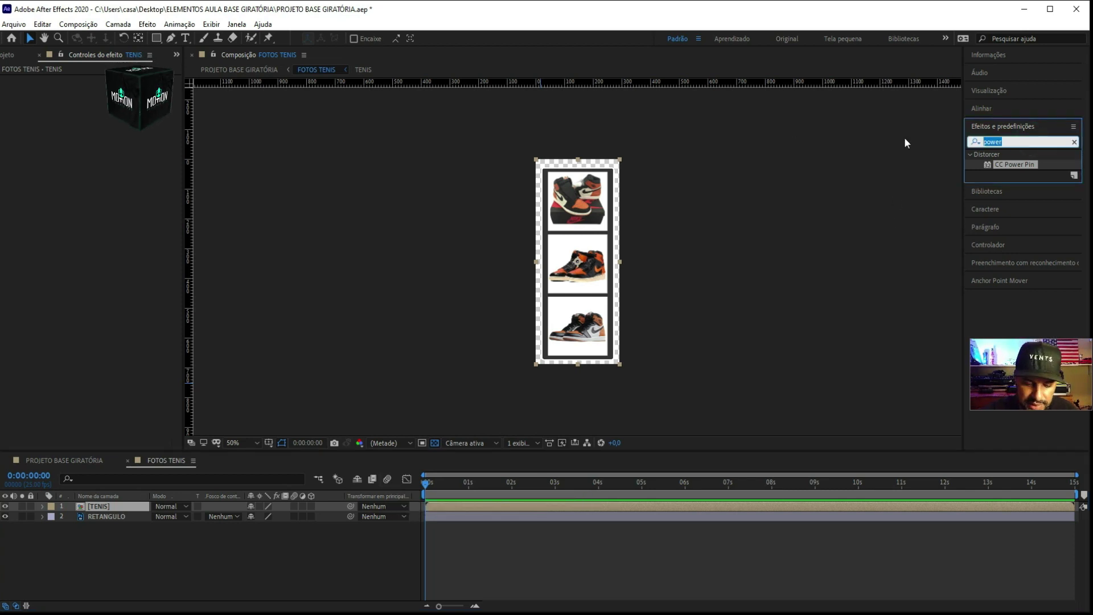
# Apply Mosaico de movimento (Motion Tile) to the TENIS layer
pyautogui.write('movi')
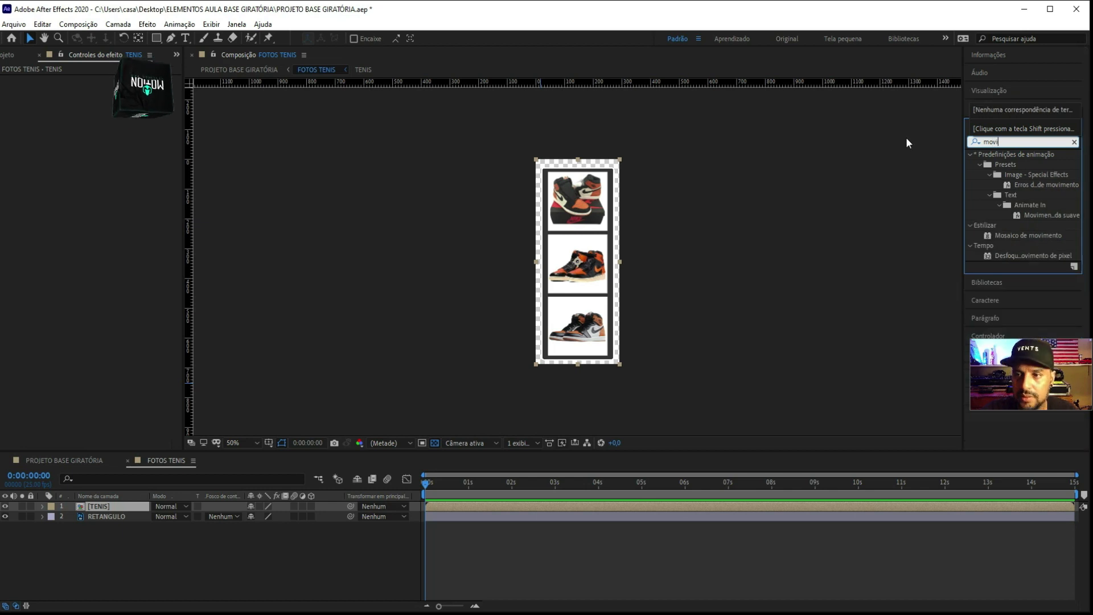
pyautogui.click(1032, 235)
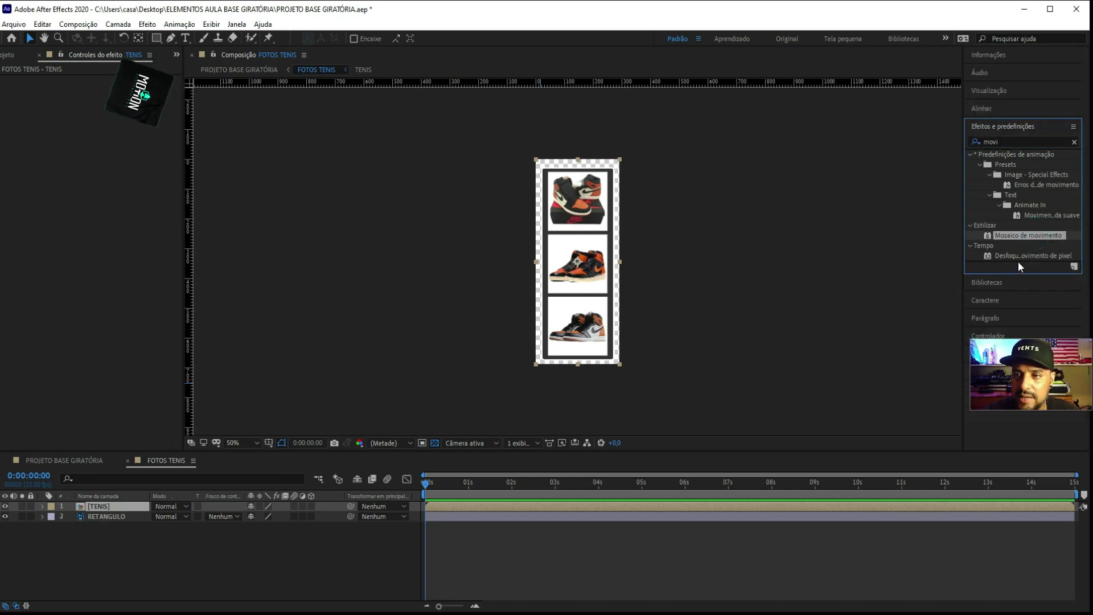
pyautogui.doubleClick(1019, 237)
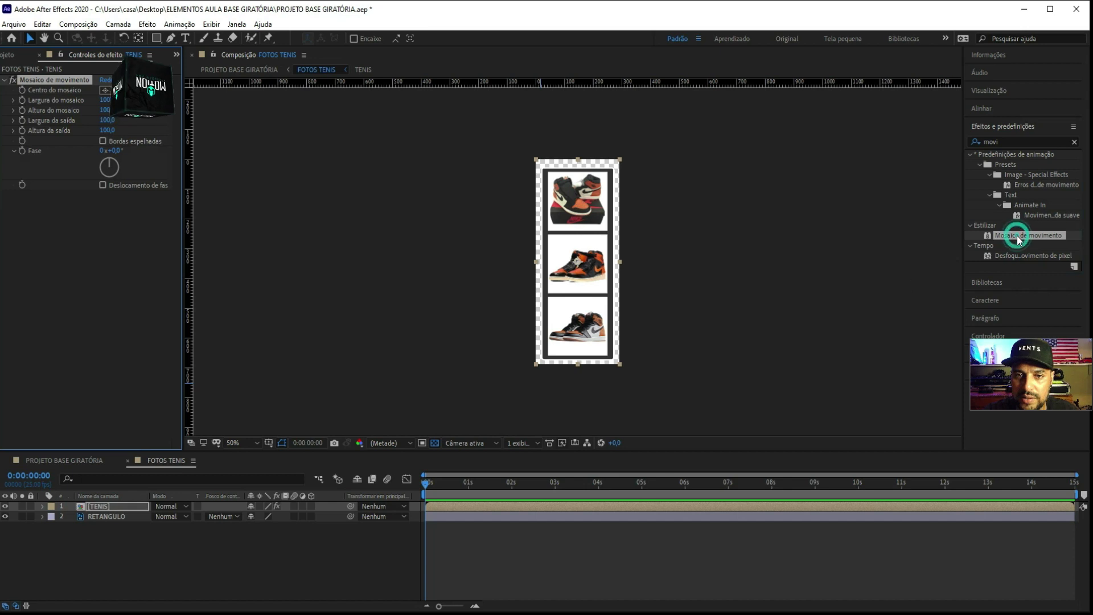
# Toggle the RETANGULO white frame's visibility to compare it against the TENIS layer
pyautogui.click(122, 517)
pyautogui.click(9, 516)
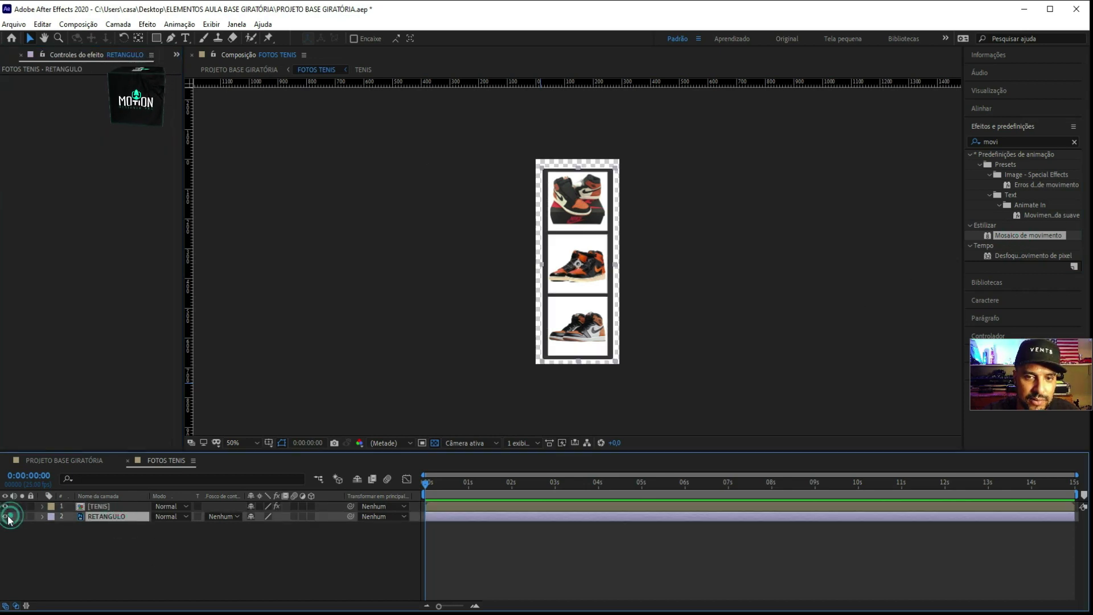
pyautogui.click(107, 505)
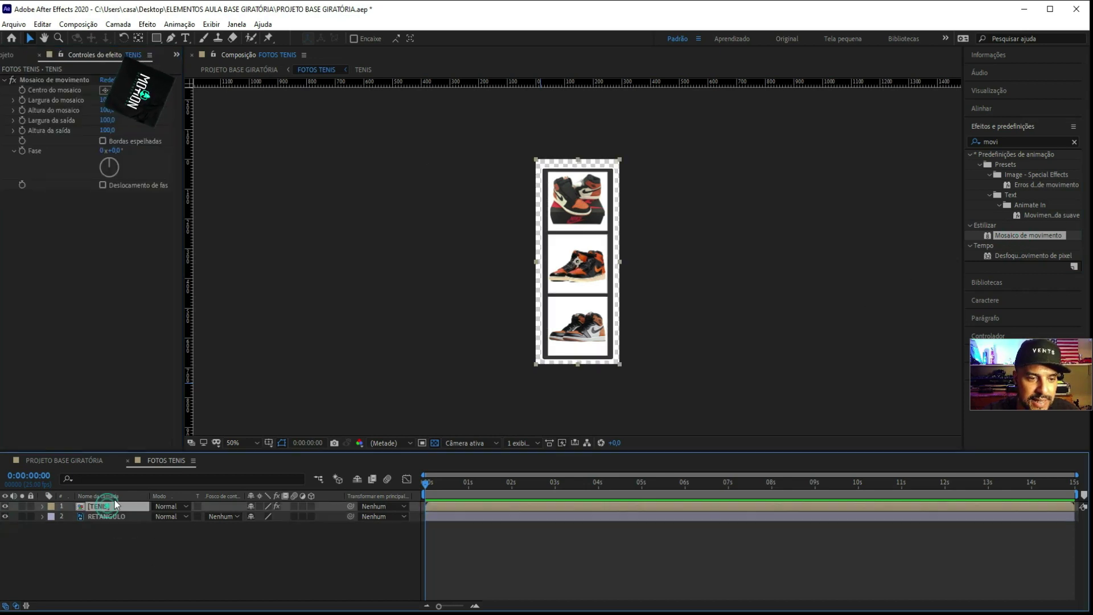
pyautogui.click(5, 517)
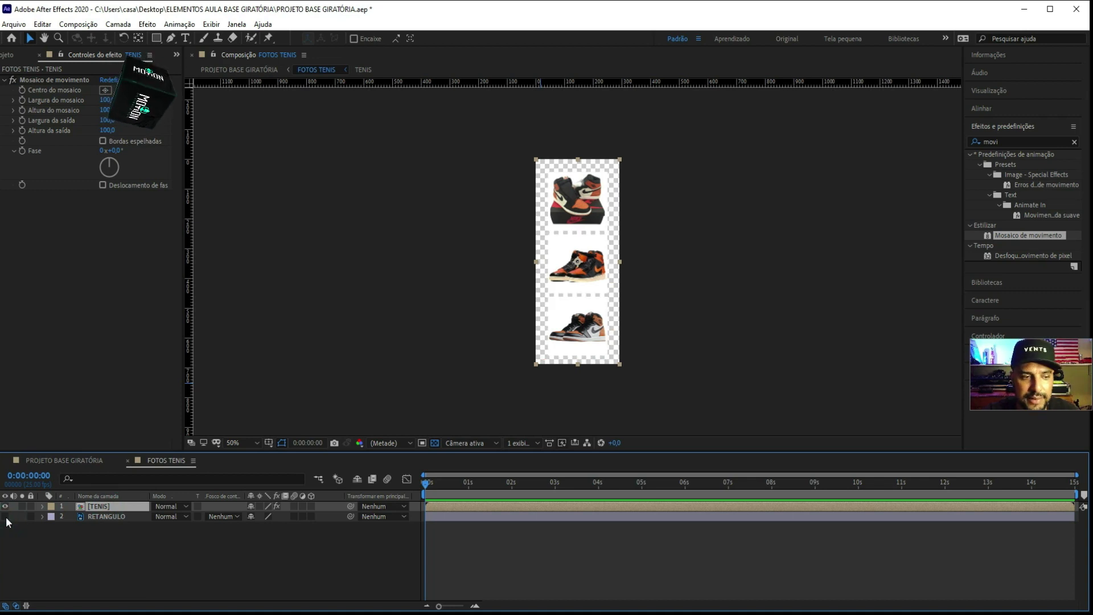
pyautogui.click(5, 517)
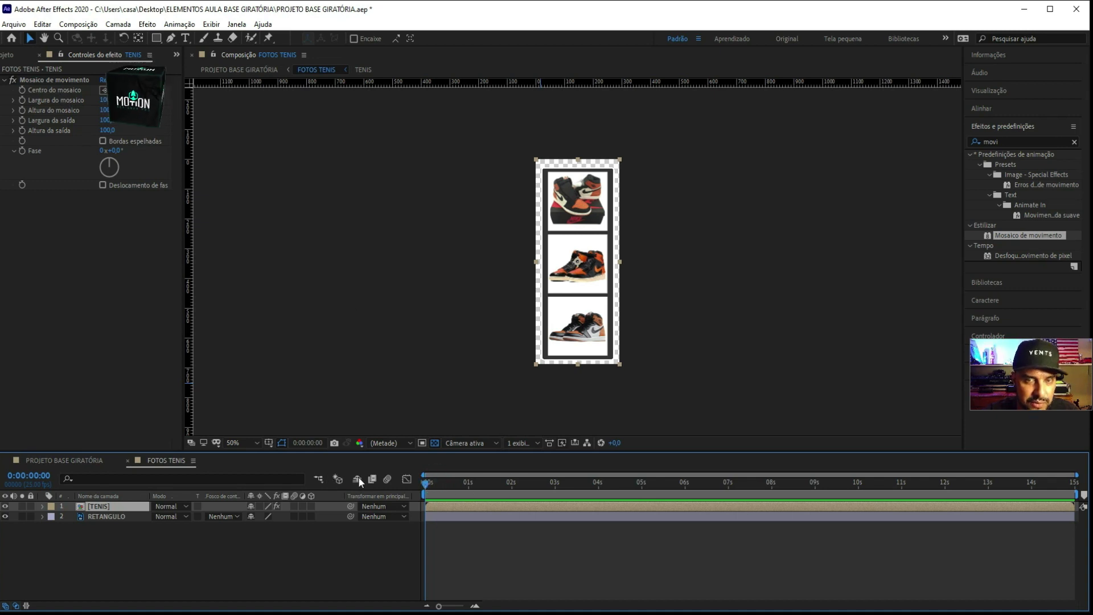
# Shift Centro do mosaico vertically at the comp end so the sneaker photos scroll
pyautogui.click(23, 80)
pyautogui.moveTo(423, 485); pyautogui.dragTo(575, 488)
pyautogui.press('End')
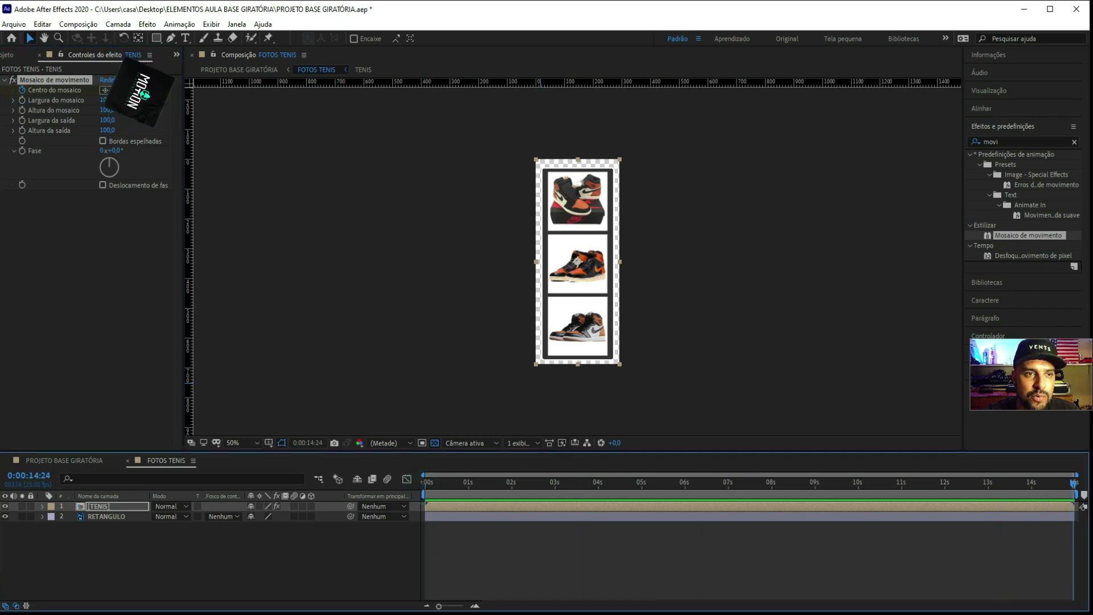
pyautogui.moveTo(117, 90)
pyautogui.mouseDown()
pyautogui.moveTo(409, 98)
pyautogui.moveTo(499, 121)
pyautogui.moveTo(431, 135)
pyautogui.moveTo(267, 140)
pyautogui.mouseUp()
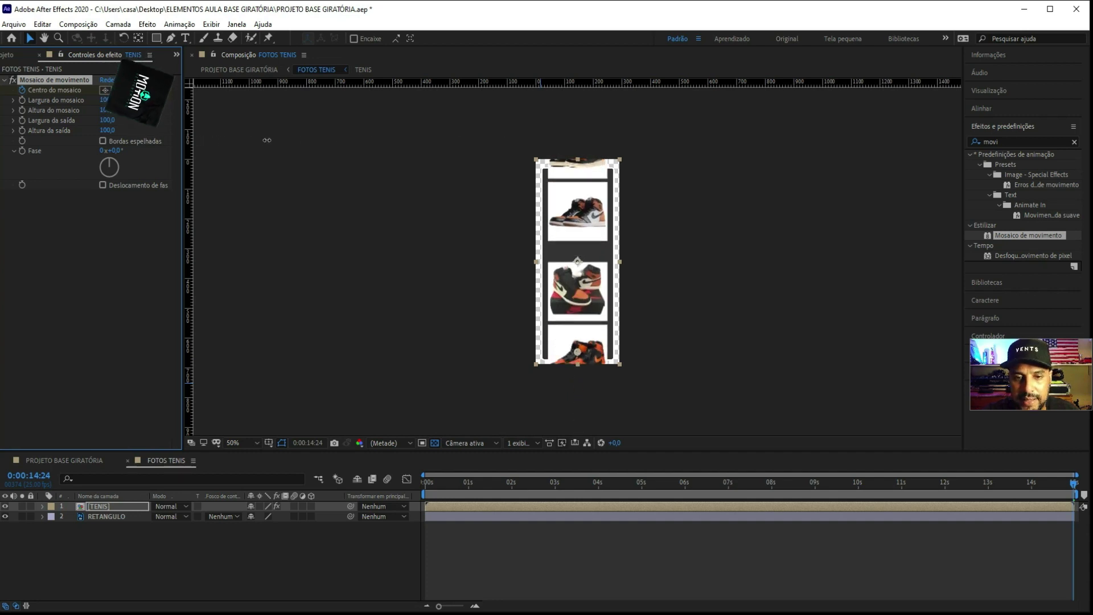
pyautogui.moveTo(267, 140); pyautogui.dragTo(196, 134)
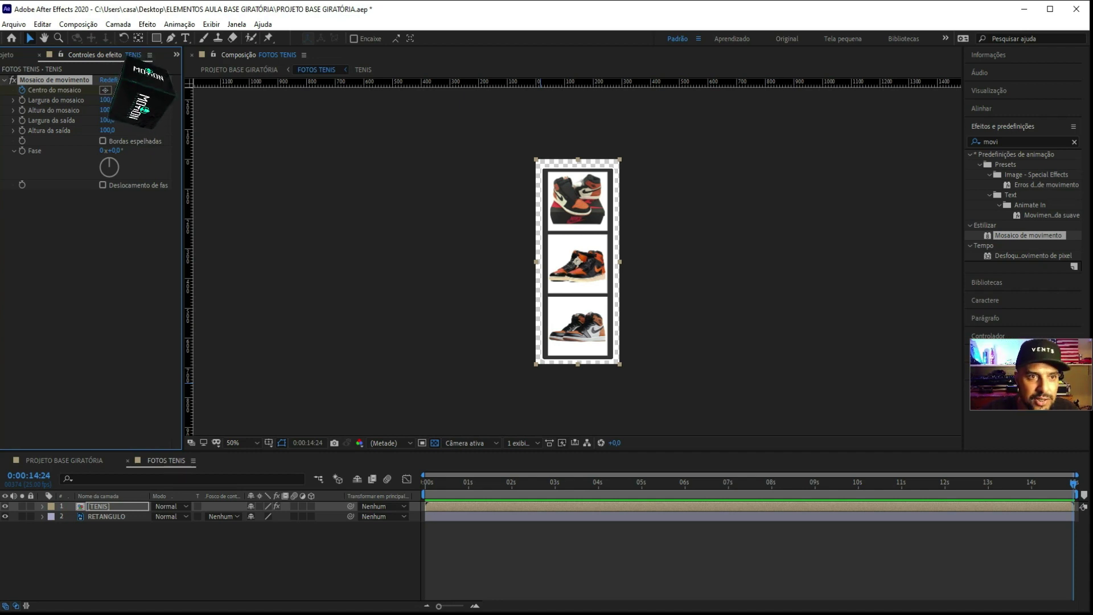
pyautogui.moveTo(139, 90); pyautogui.dragTo(149, 90)
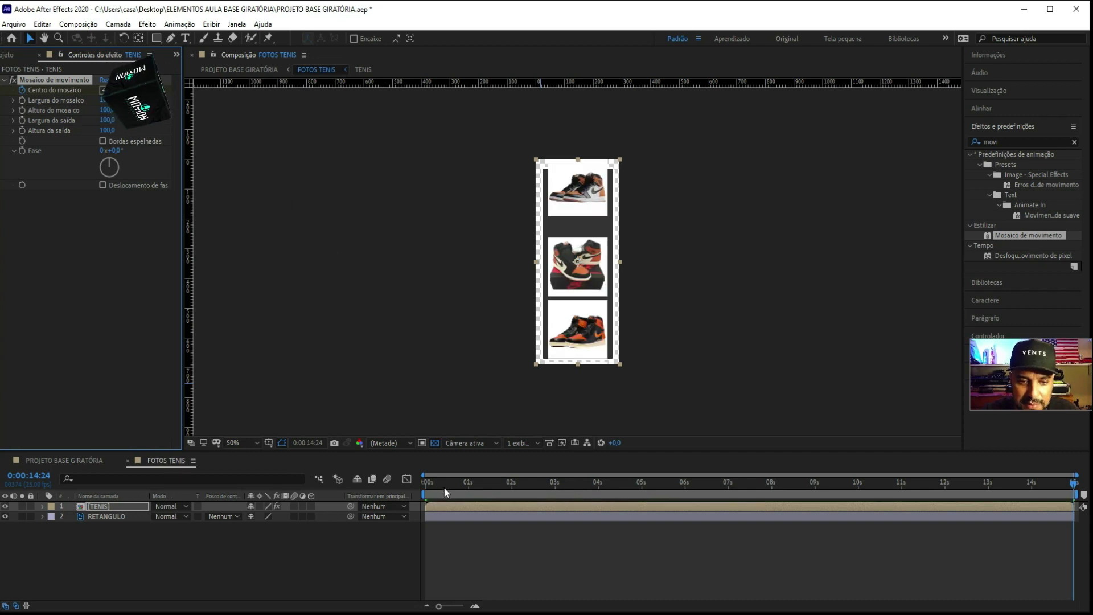
# Preview the scrolling animation from the start, then park the playhead near 4 seconds
pyautogui.moveTo(441, 483); pyautogui.dragTo(424, 482)
pyautogui.press('space')
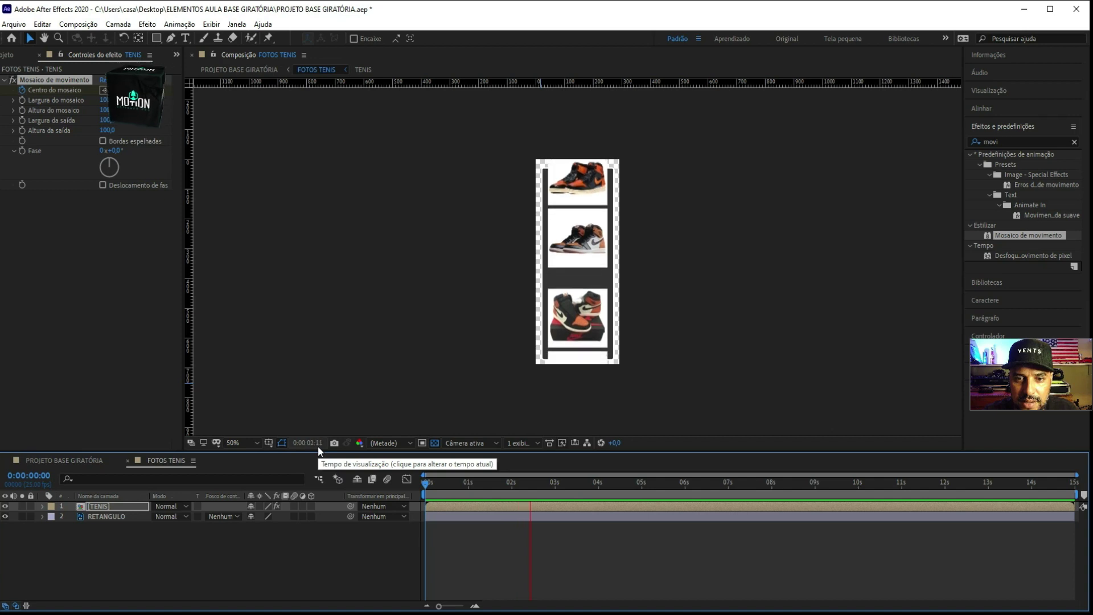
pyautogui.press('space')
pyautogui.click(586, 482)
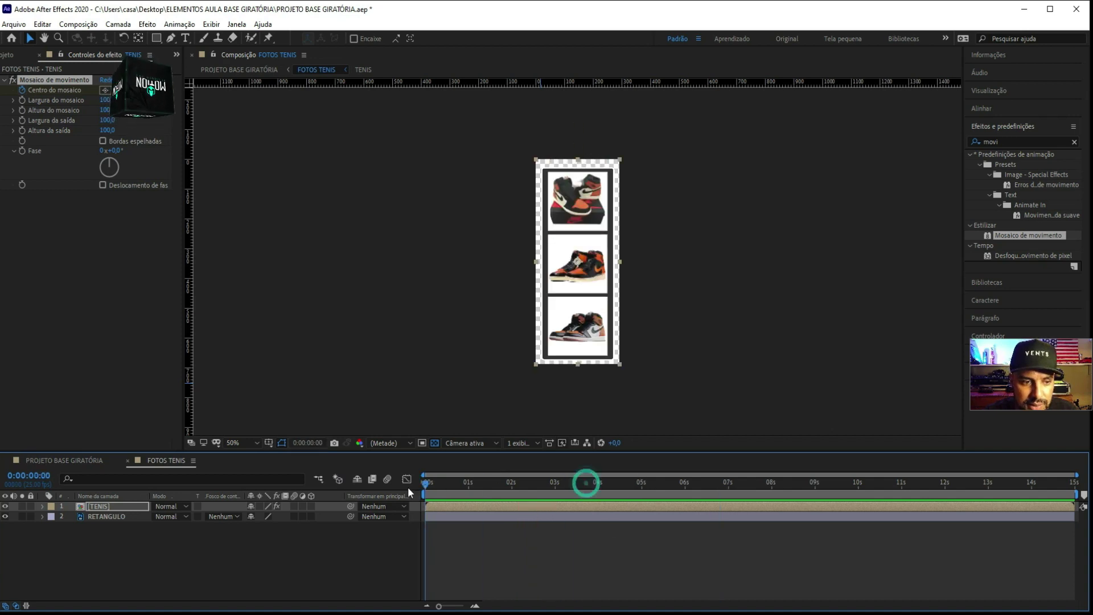
# Open the TENIS precomp and crop it to a region drawn around the three FOTO photos
pyautogui.doubleClick(105, 503)
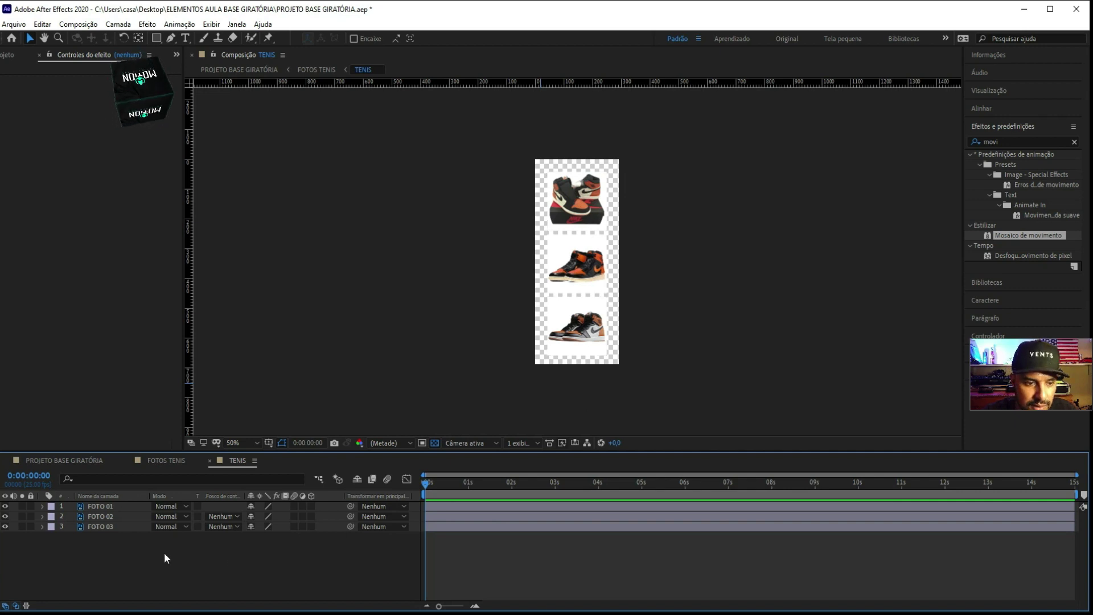
pyautogui.moveTo(164, 552); pyautogui.dragTo(51, 502)
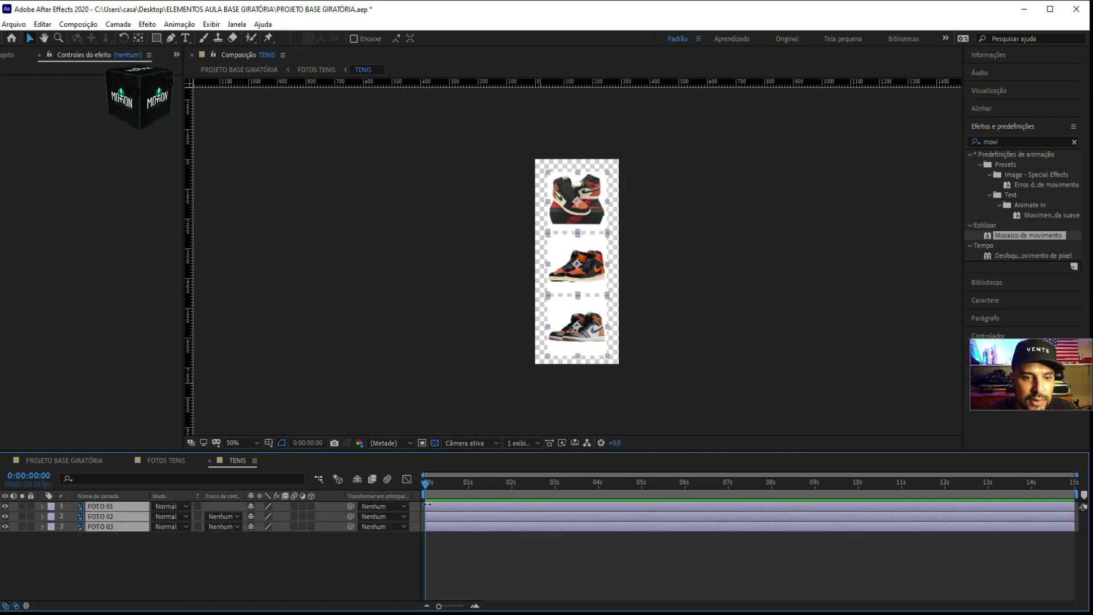
pyautogui.click(422, 443)
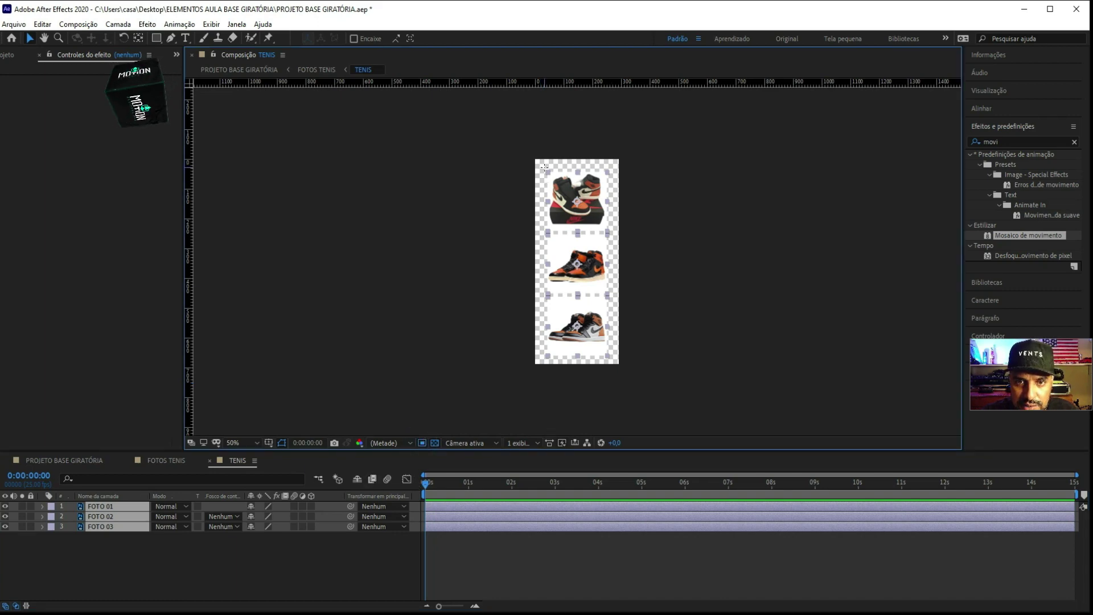
pyautogui.moveTo(545, 169); pyautogui.dragTo(611, 358)
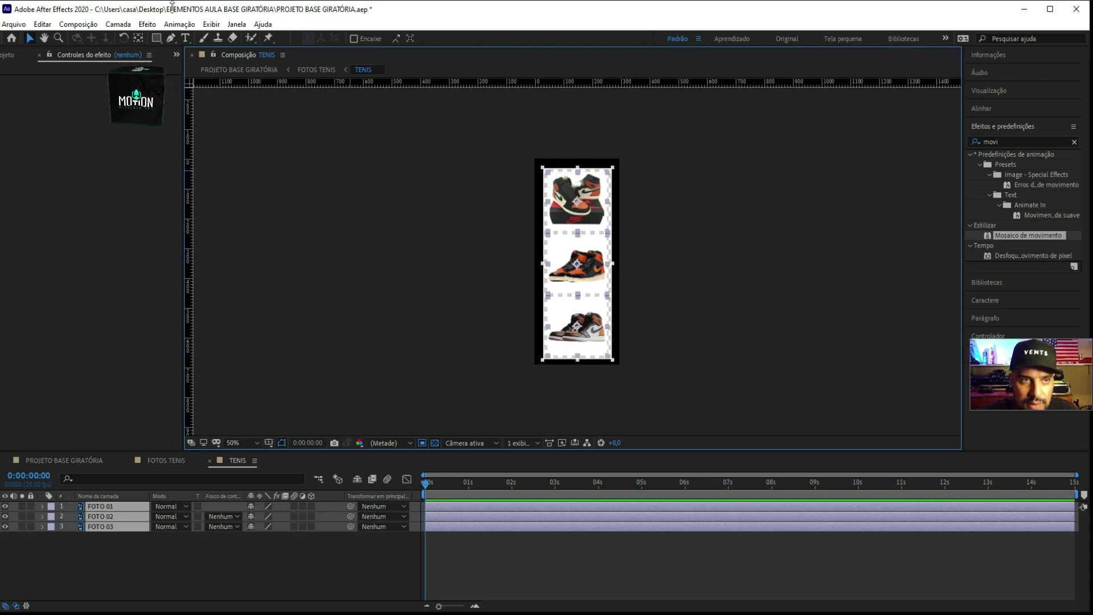
pyautogui.click(74, 24)
pyautogui.click(114, 94)
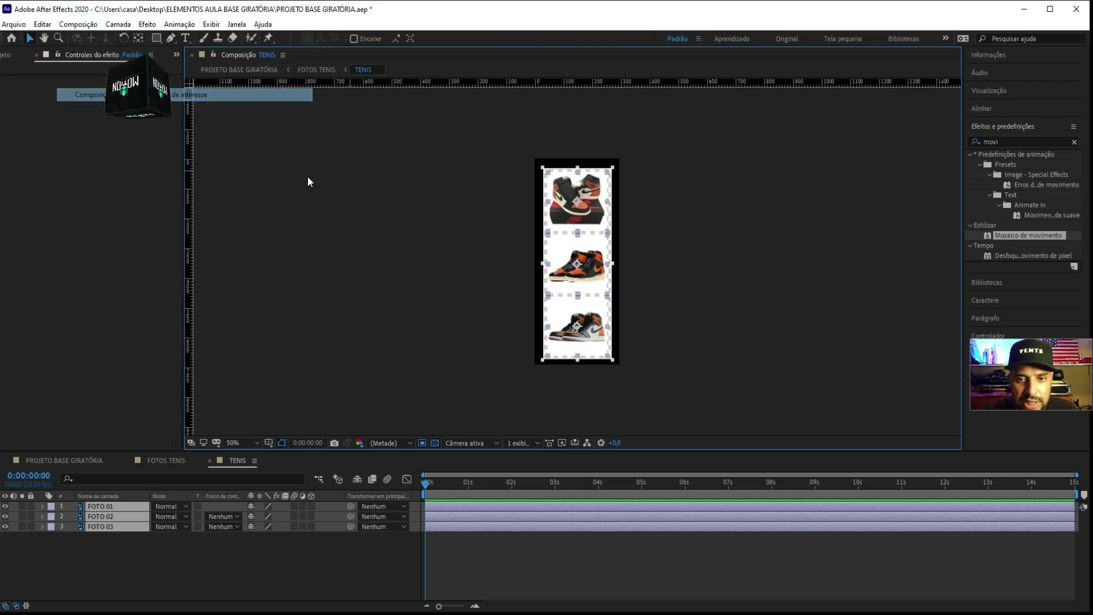
pyautogui.click(208, 459)
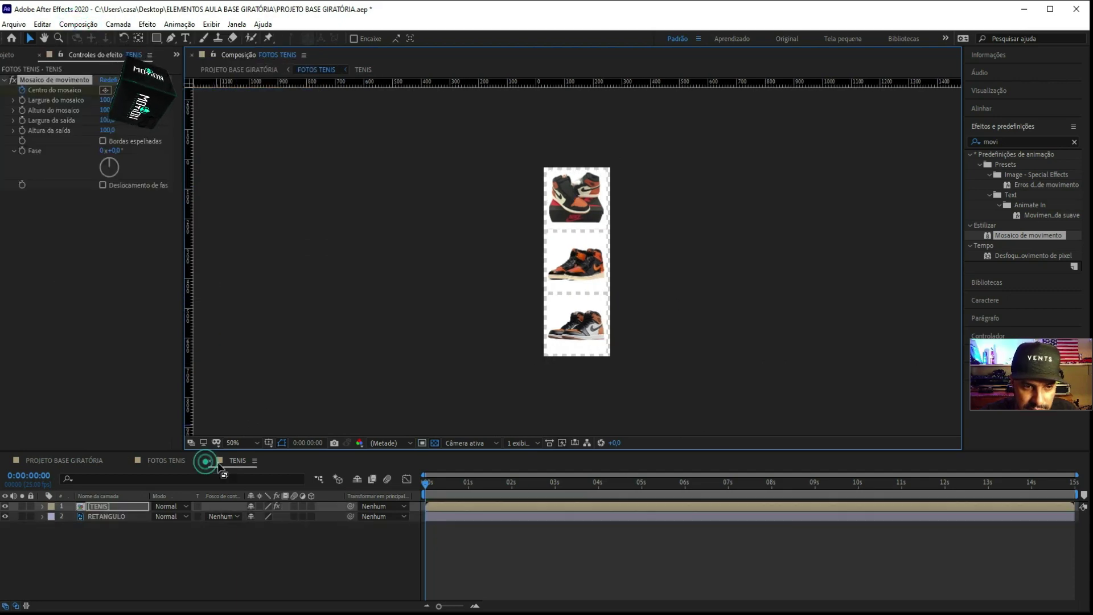
pyautogui.moveTo(552, 500)
pyautogui.mouseDown()
pyautogui.moveTo(752, 484)
pyautogui.moveTo(431, 483)
pyautogui.mouseUp()
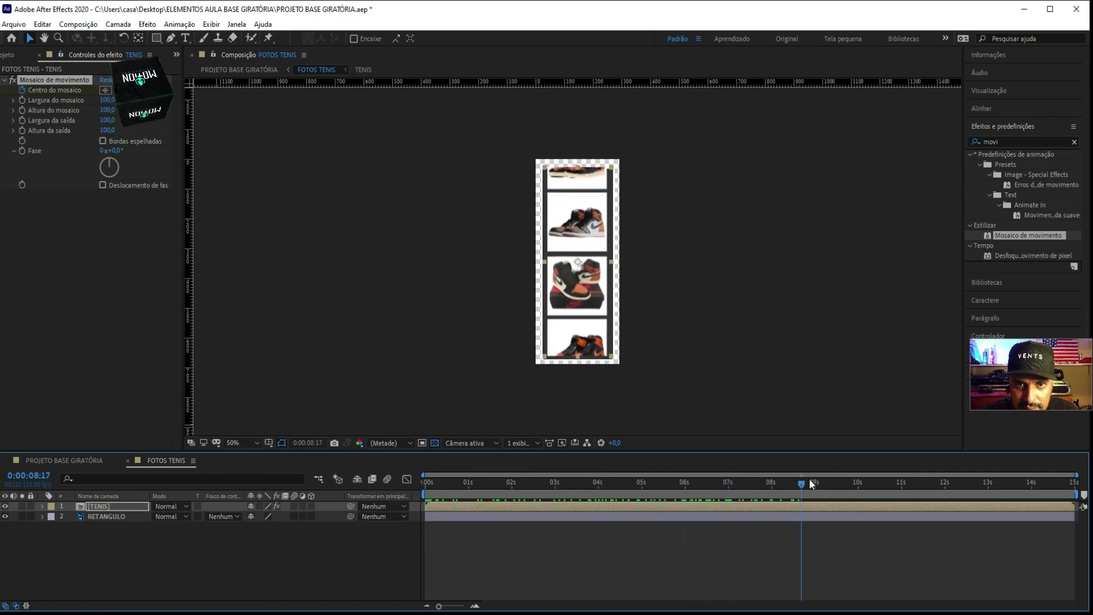
pyautogui.click(444, 504)
pyautogui.click(443, 515)
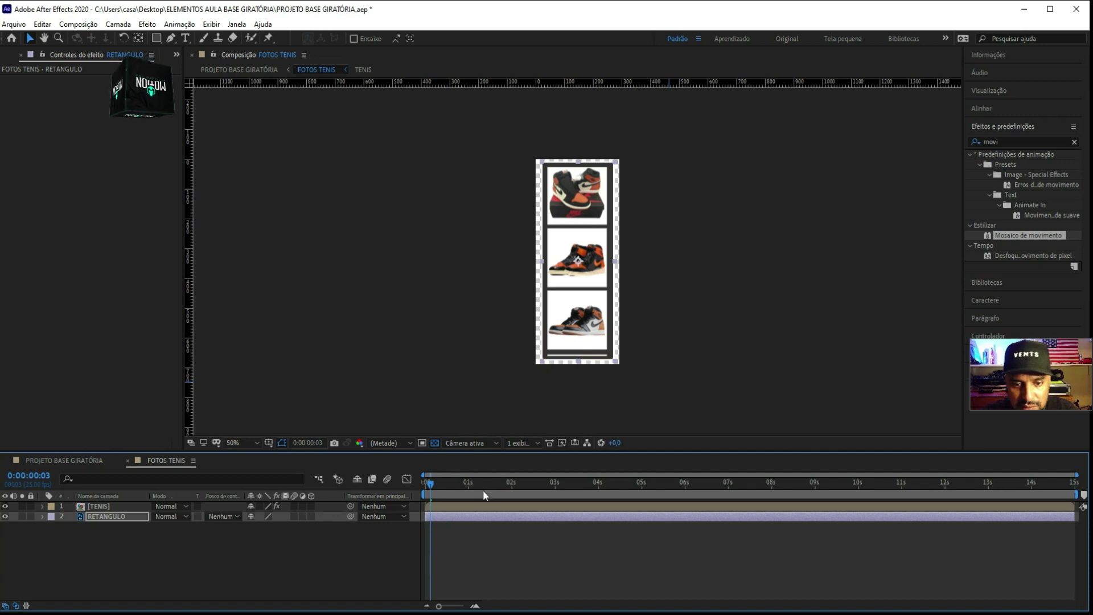
pyautogui.moveTo(481, 489); pyautogui.dragTo(424, 486)
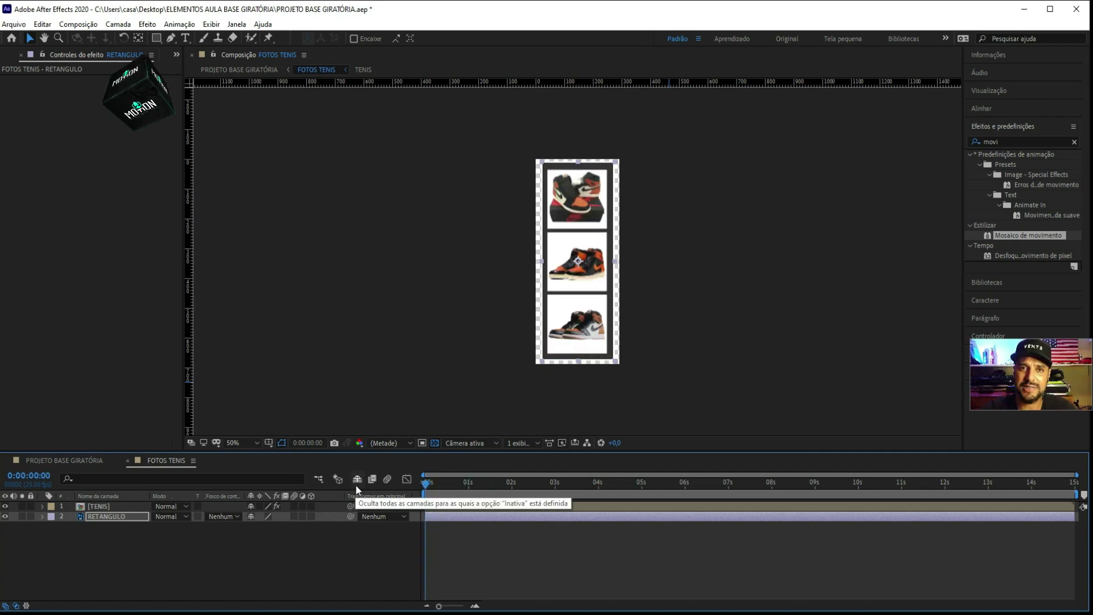
pyautogui.press('space')
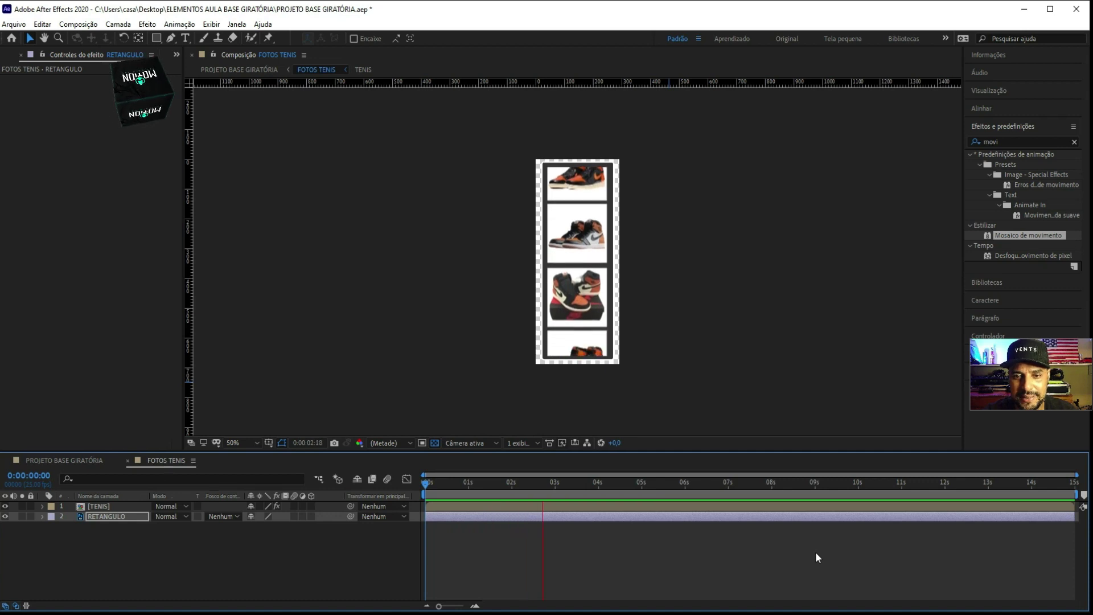
pyautogui.click(489, 506)
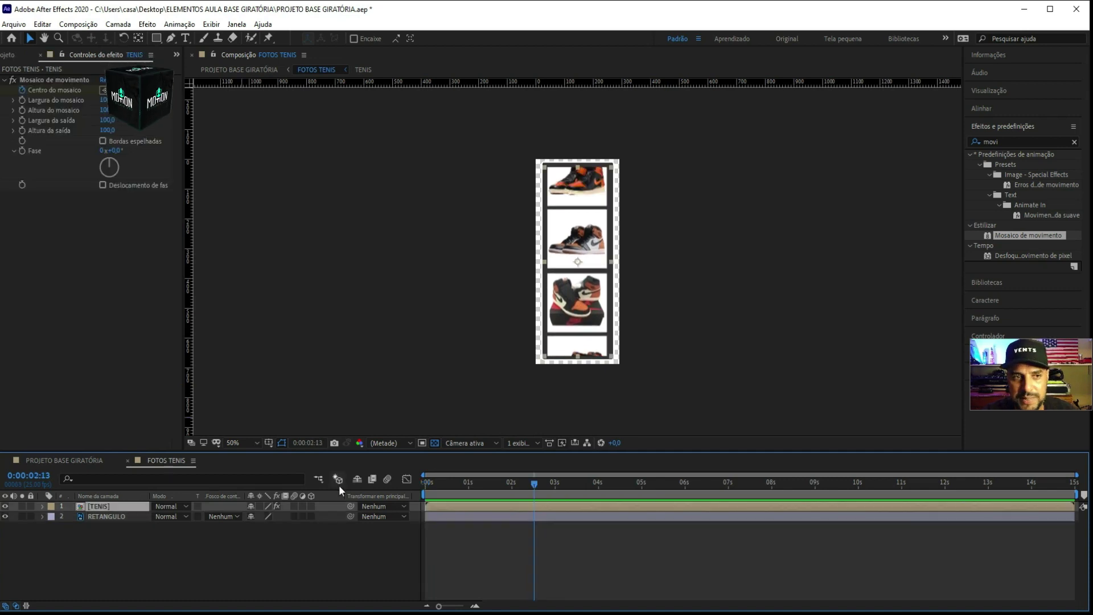
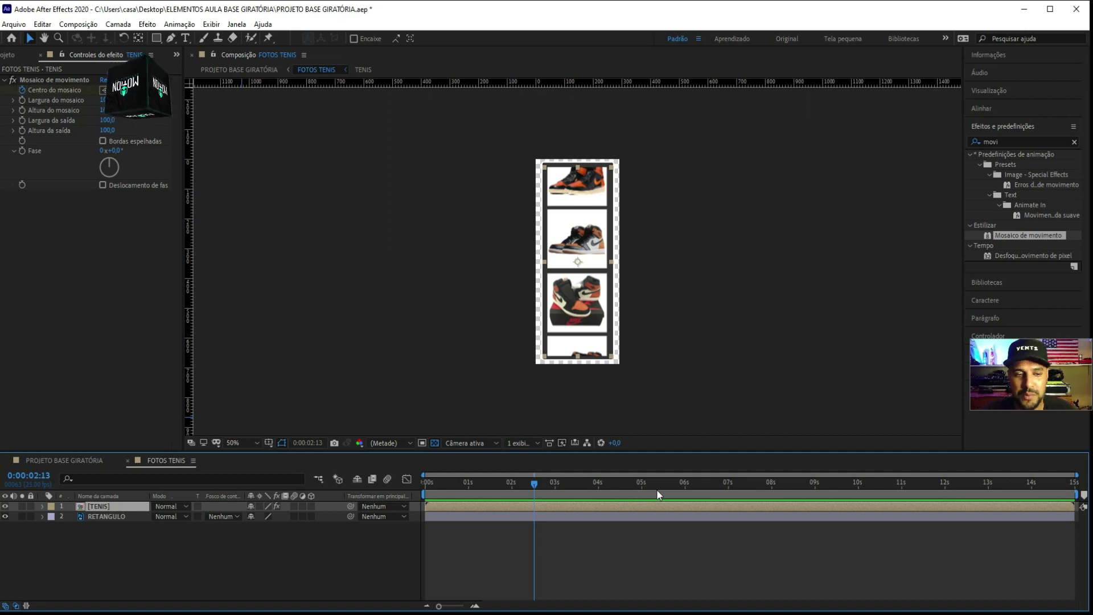
# Inside the TENIS precomp, give FOTO 01–03 fade-in opacity keyframes at the timeline start
pyautogui.doubleClick(123, 507)
pyautogui.moveTo(178, 568); pyautogui.dragTo(71, 508)
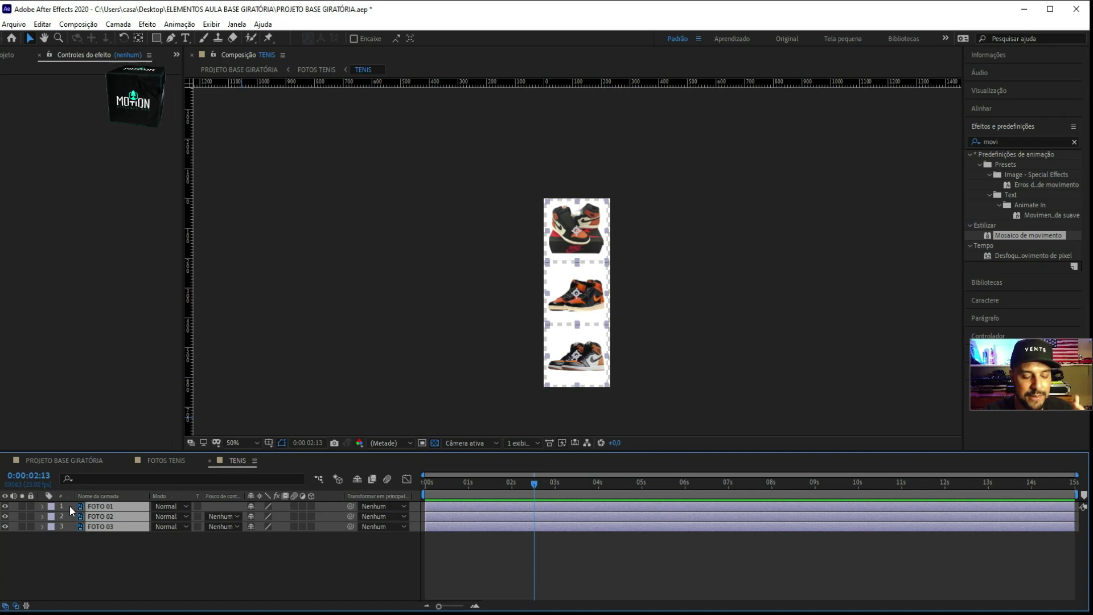
pyautogui.press('t')
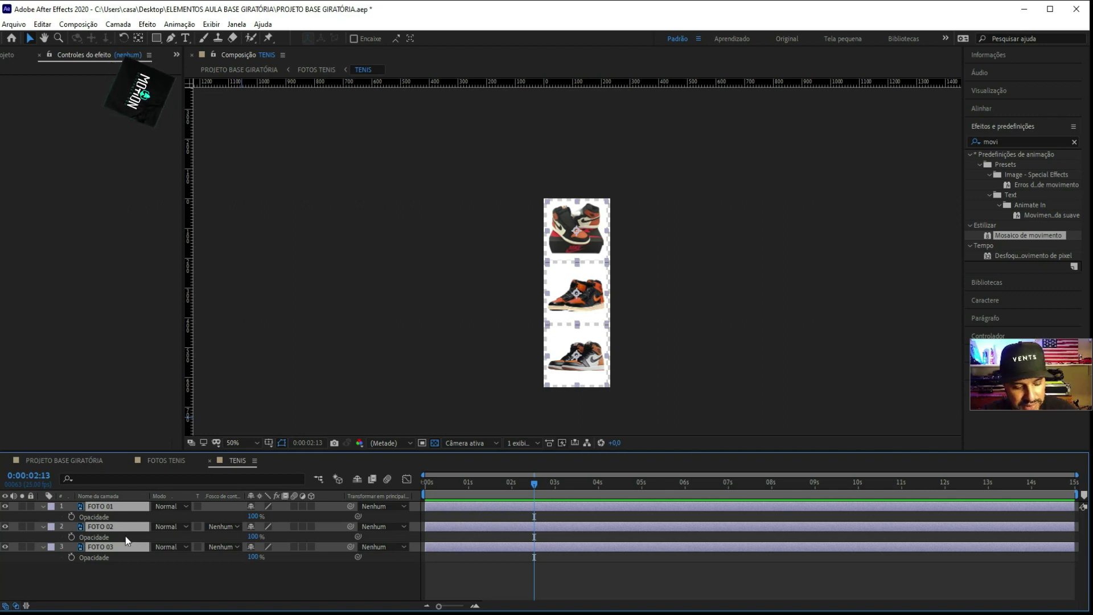
pyautogui.hotkey('ctrl', 'v')
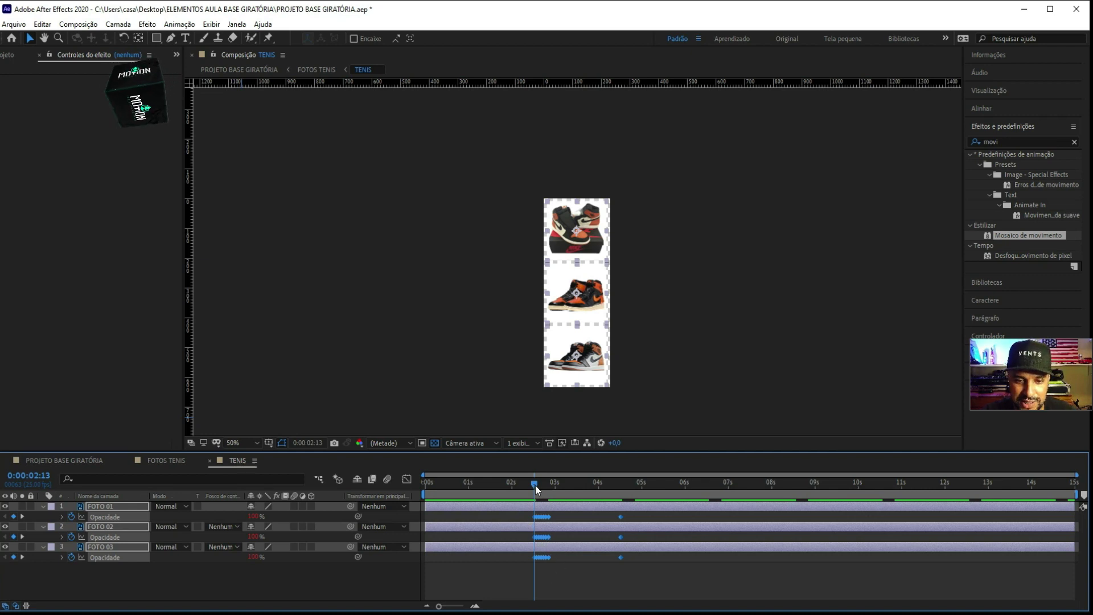
pyautogui.moveTo(534, 484); pyautogui.dragTo(414, 486)
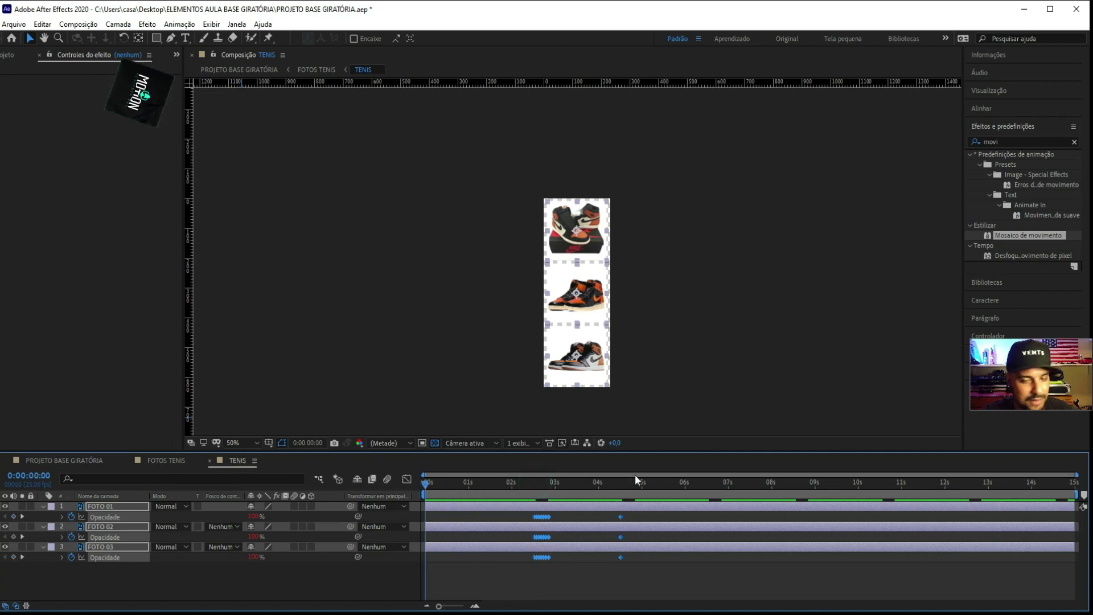
pyautogui.moveTo(543, 517); pyautogui.dragTo(441, 516)
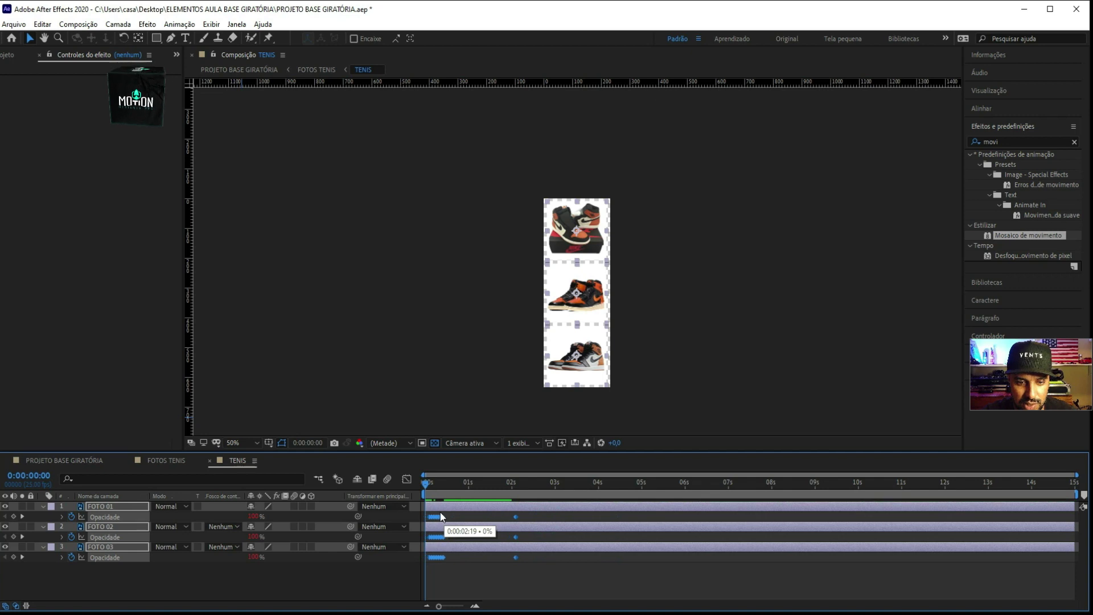
pyautogui.click(461, 577)
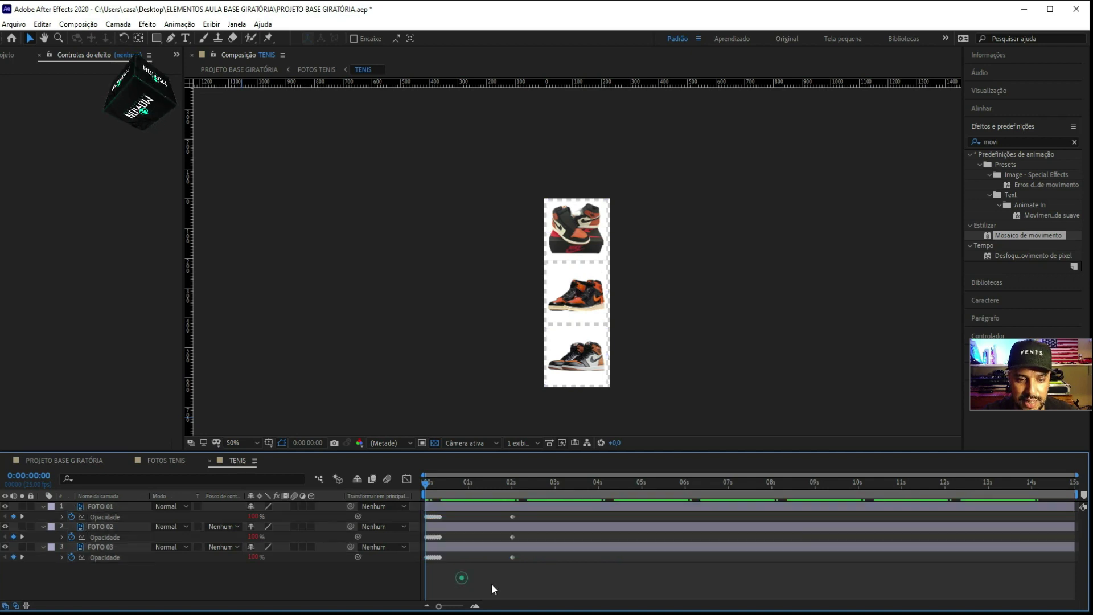
# Stagger the fades so FOTO 03 and FOTO 01 appear later, then preview
pyautogui.click(520, 528)
pyautogui.moveTo(527, 562)
pyautogui.mouseDown()
pyautogui.moveTo(408, 555)
pyautogui.moveTo(449, 557)
pyautogui.mouseUp()
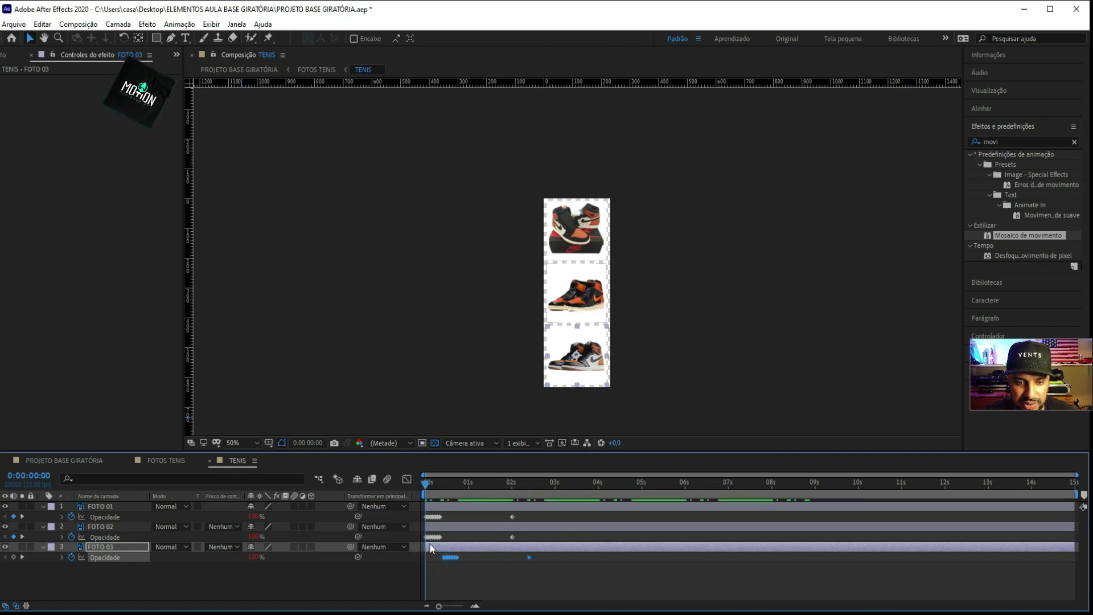
pyautogui.moveTo(535, 514)
pyautogui.mouseDown()
pyautogui.moveTo(421, 520)
pyautogui.moveTo(467, 486)
pyautogui.mouseUp()
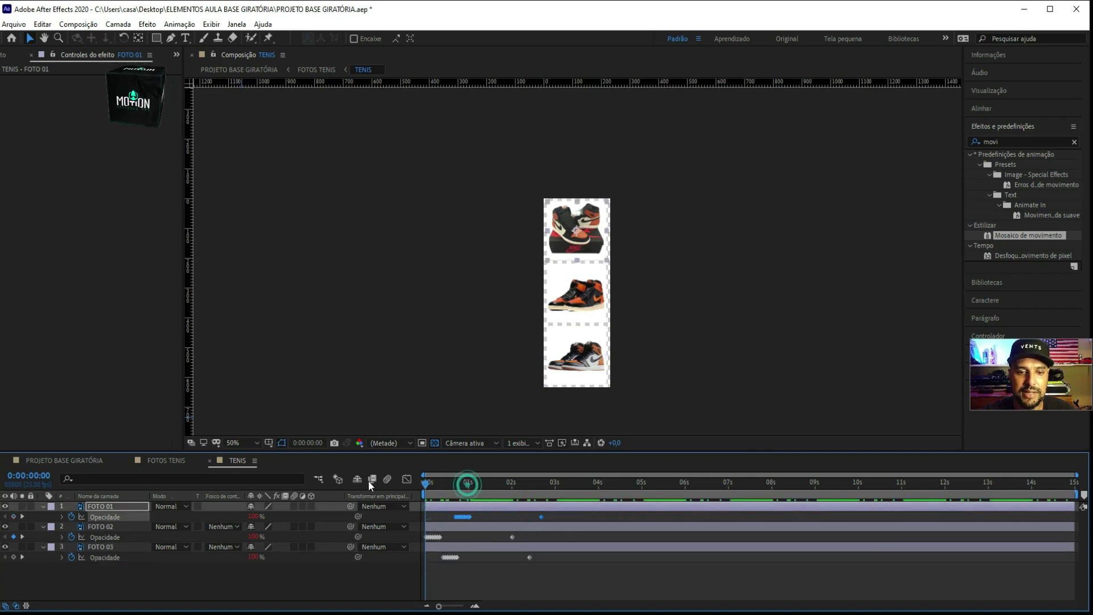
pyautogui.press('space')
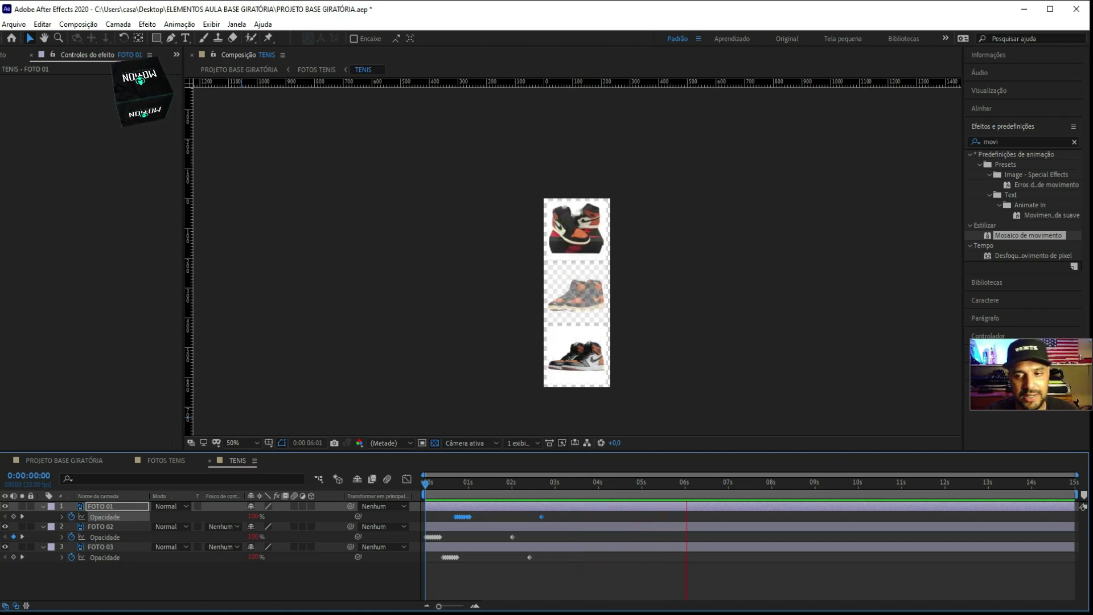
pyautogui.press('space')
# Close the TENIS timeline and preview the FOTOS TENIS animation
pyautogui.click(210, 460)
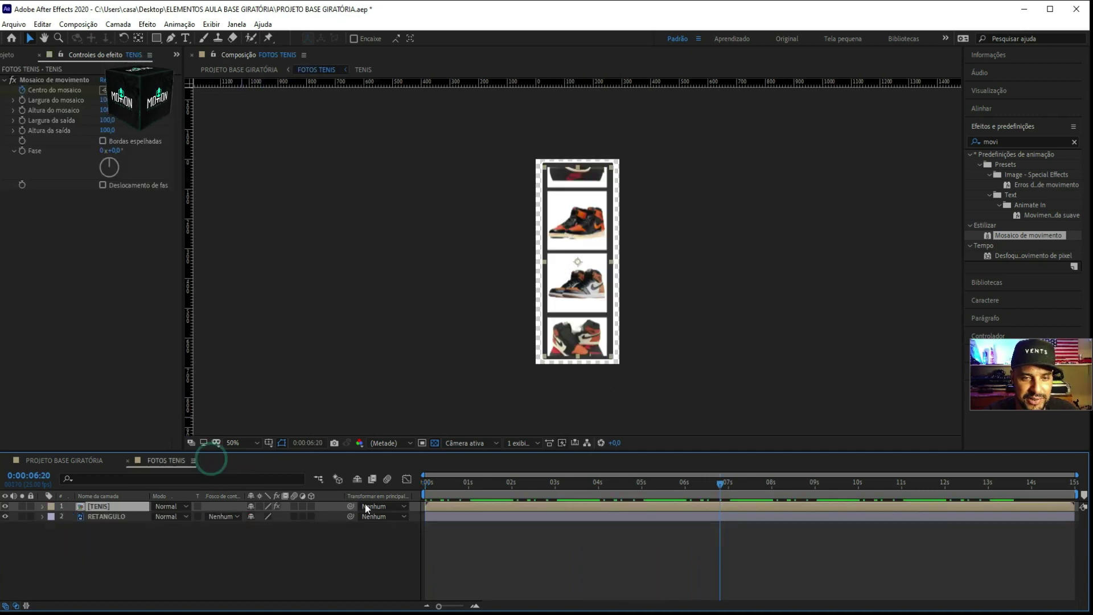
pyautogui.click(521, 489)
pyautogui.press('space')
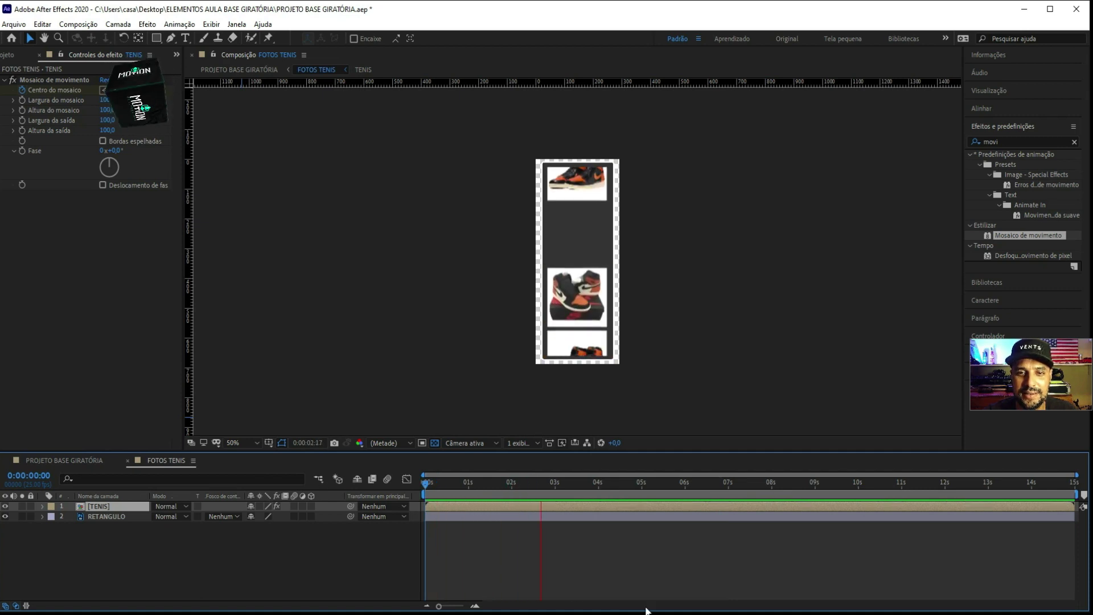
pyautogui.press('space')
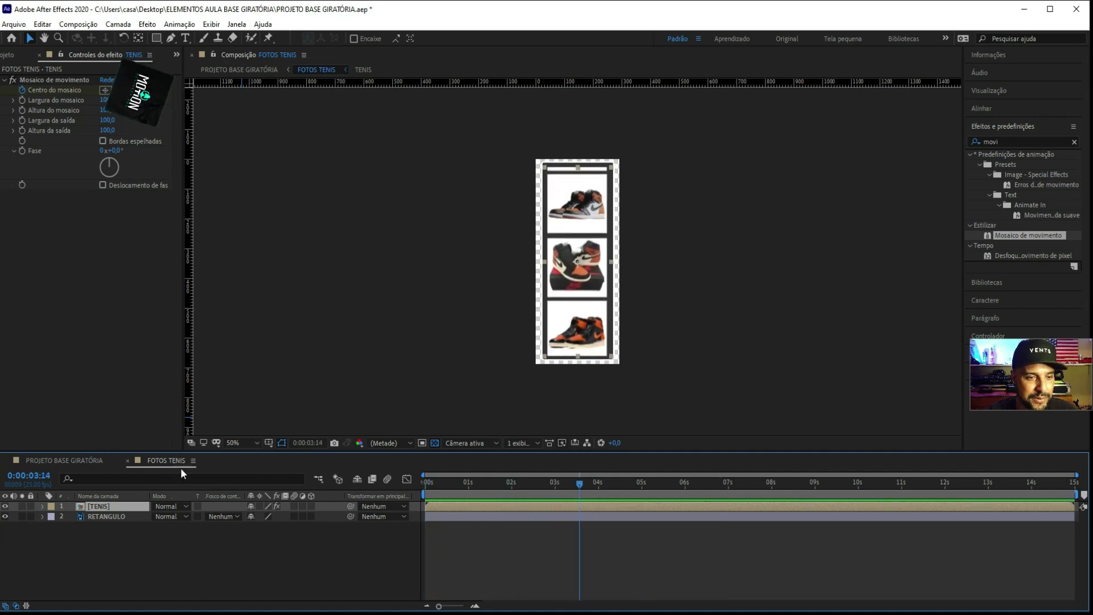
# In PROJETO BASE GIRATÓRIA, move the shoe strip higher onto the purple area and preview
pyautogui.click(128, 461)
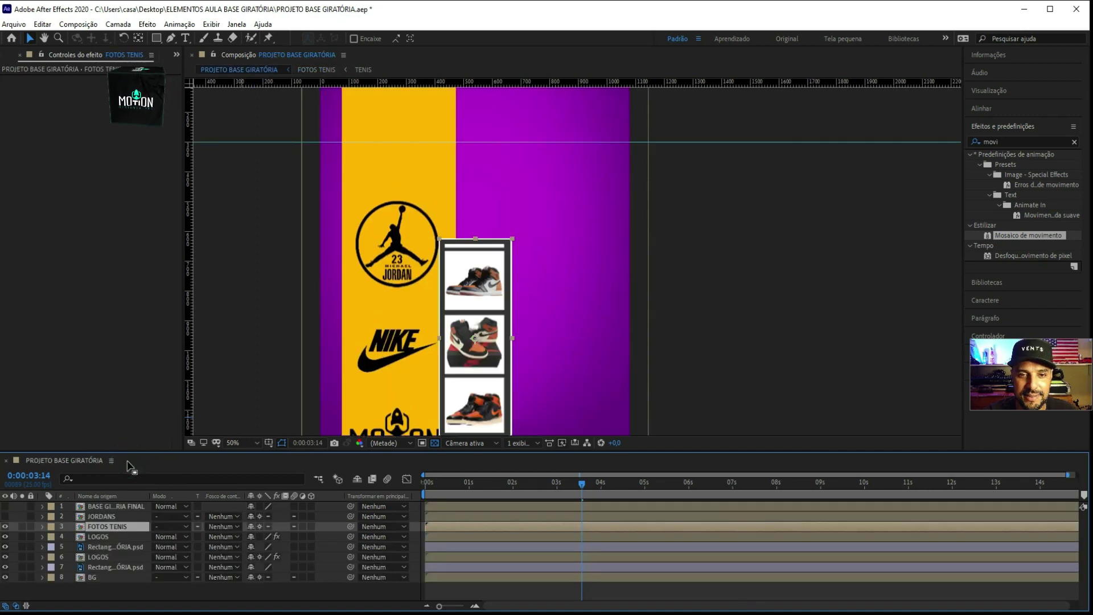
pyautogui.scroll(-2, 489, 343)
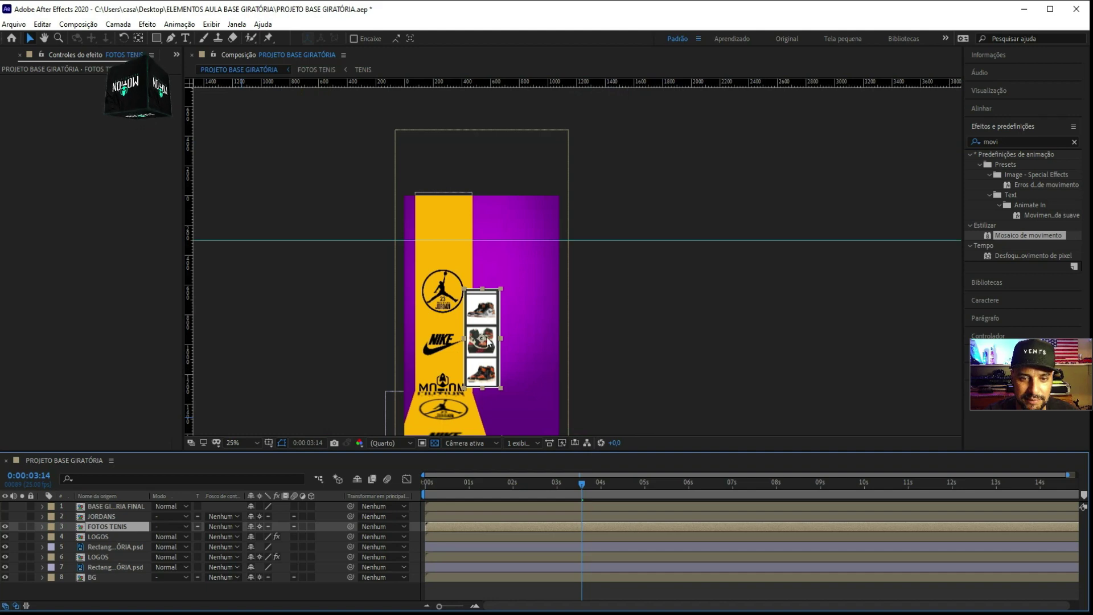
pyautogui.moveTo(481, 340); pyautogui.dragTo(501, 331)
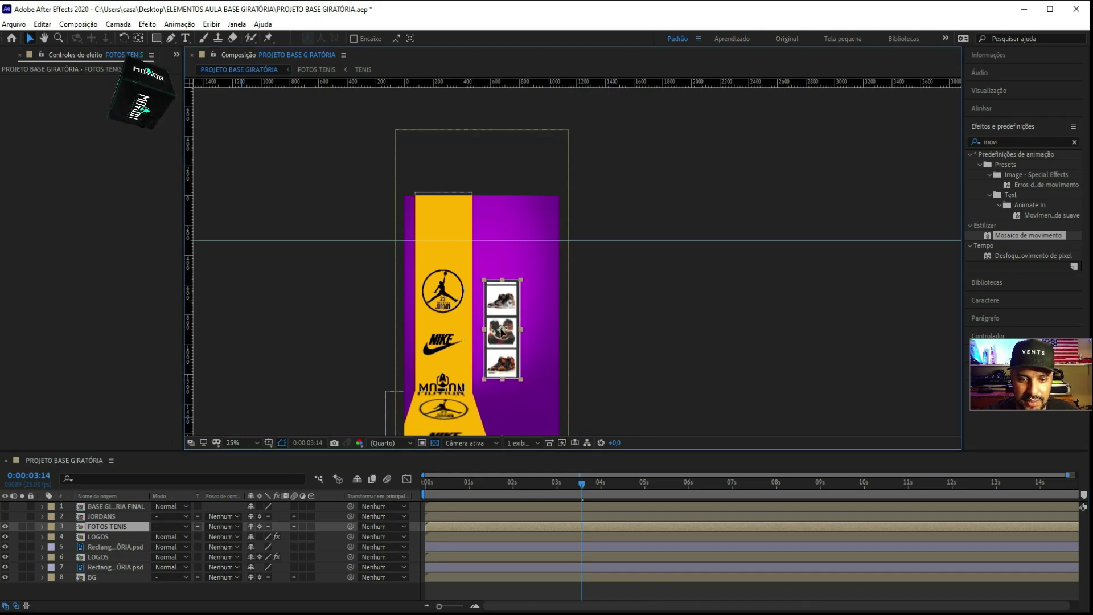
pyautogui.moveTo(531, 483); pyautogui.dragTo(424, 483)
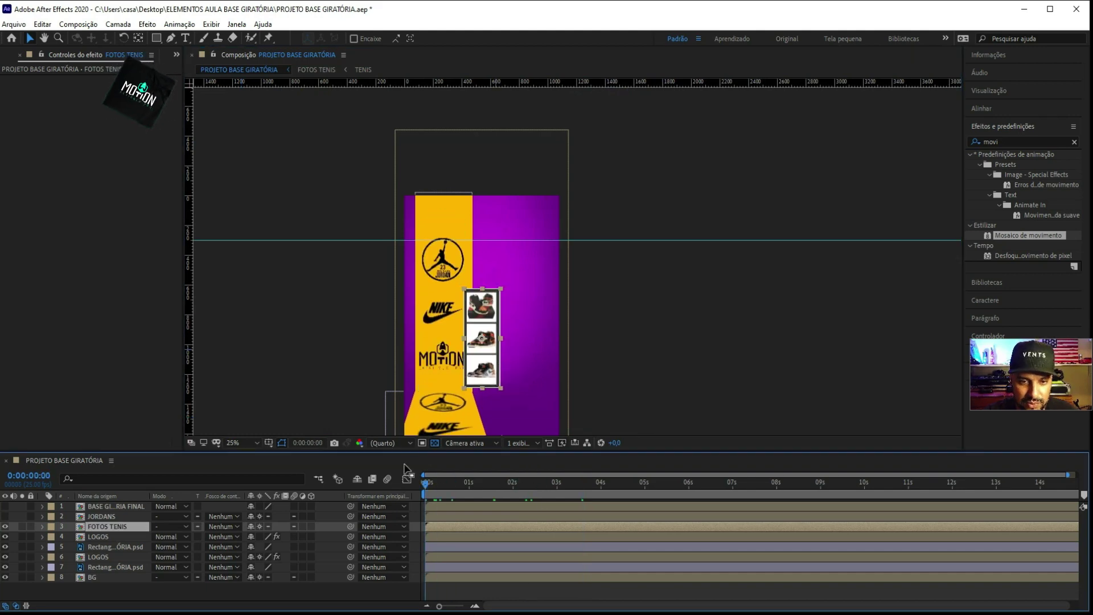
pyautogui.moveTo(484, 342); pyautogui.dragTo(530, 291)
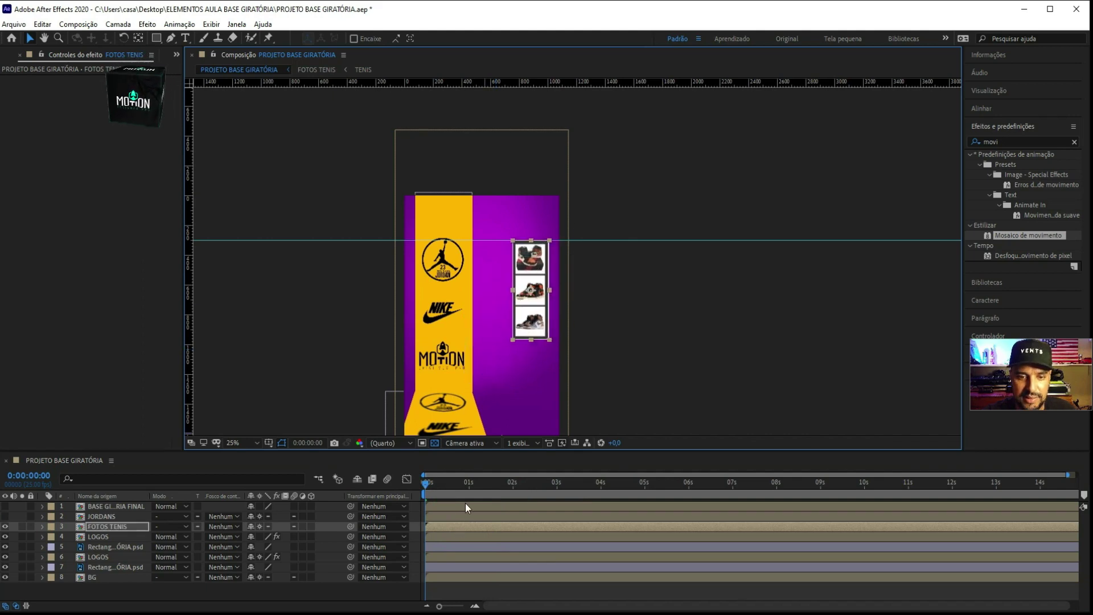
pyautogui.moveTo(466, 484); pyautogui.dragTo(424, 483)
pyautogui.press('space')
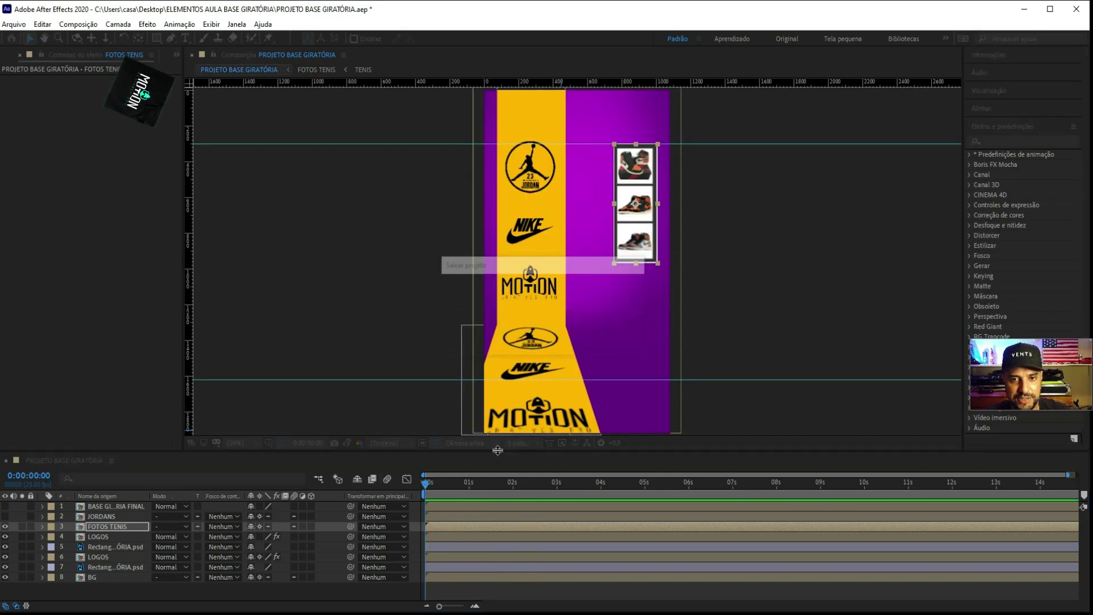
pyautogui.click(787, 272)
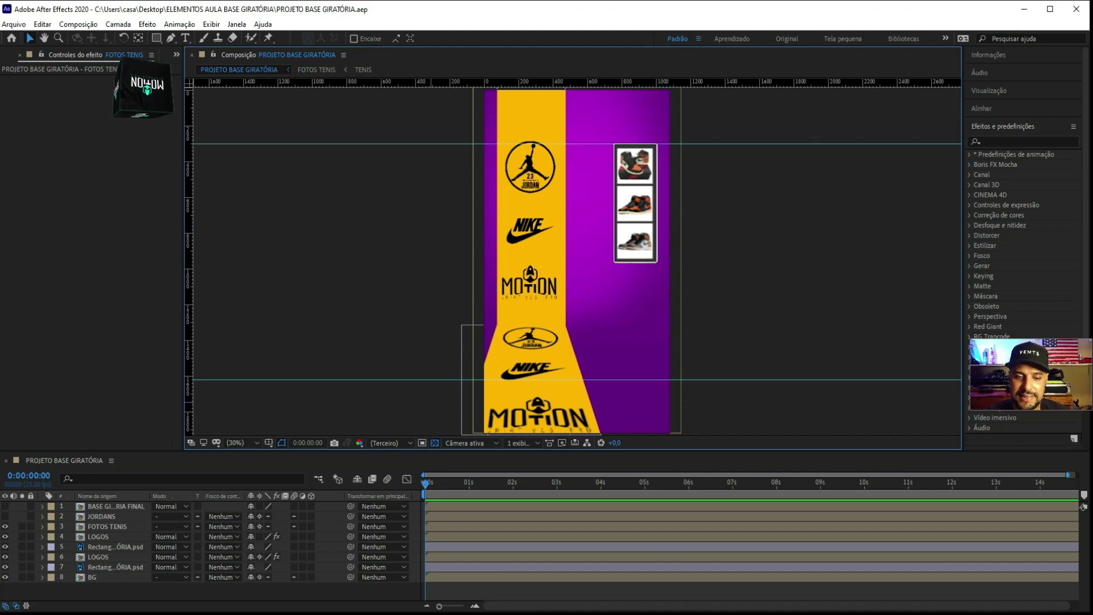
pyautogui.hotkey('alt', 'Tab')
# Open PROJETO BASE GIRATÓRIA.psd from the project folder in Photoshop
pyautogui.click(797, 270)
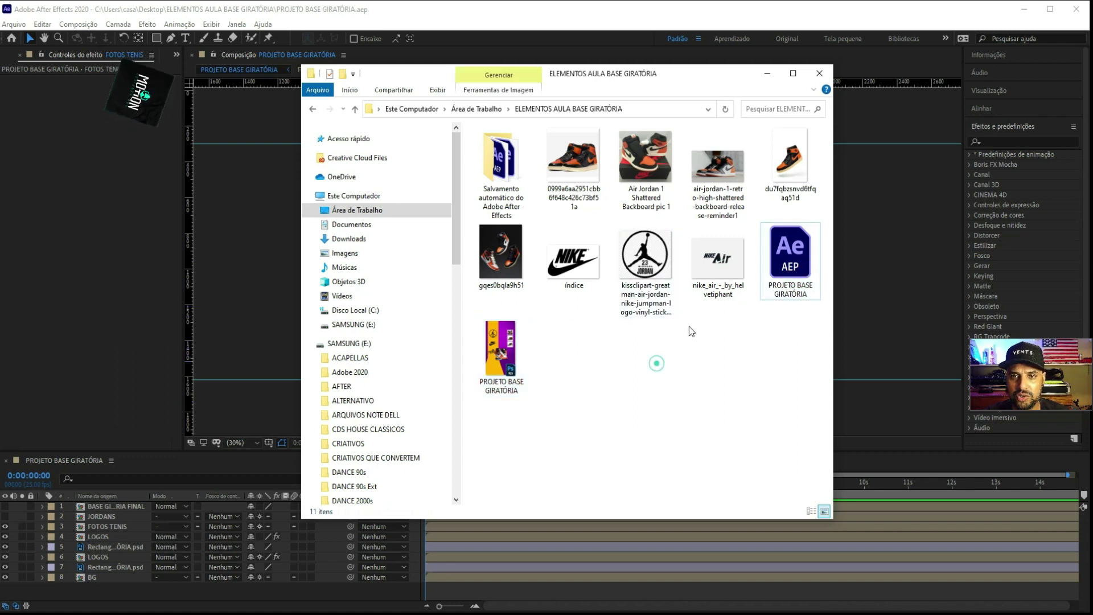
pyautogui.click(490, 349)
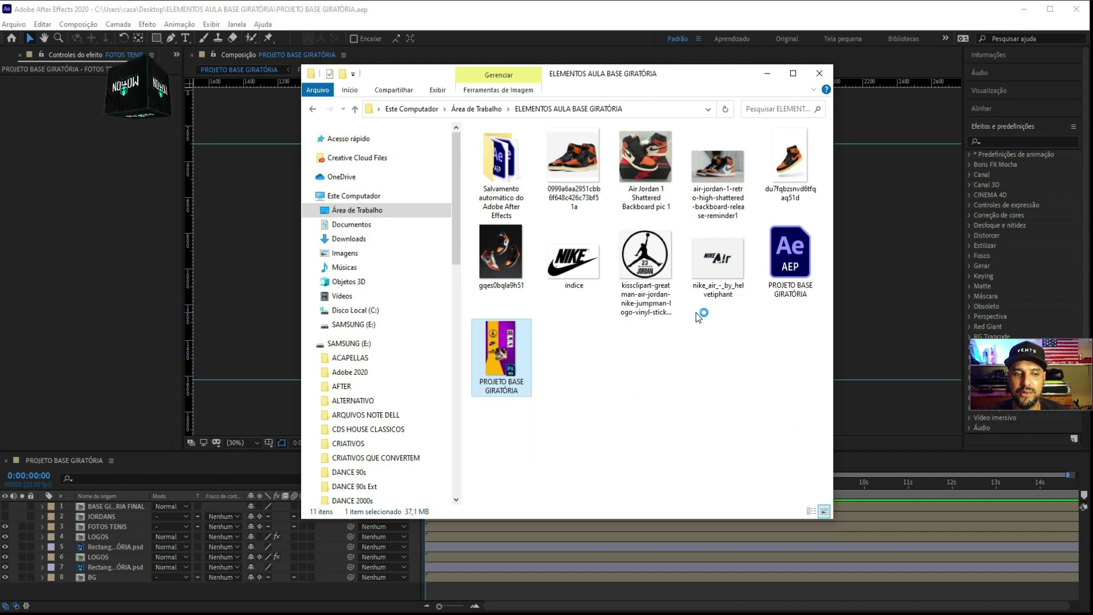
pyautogui.press('Return')
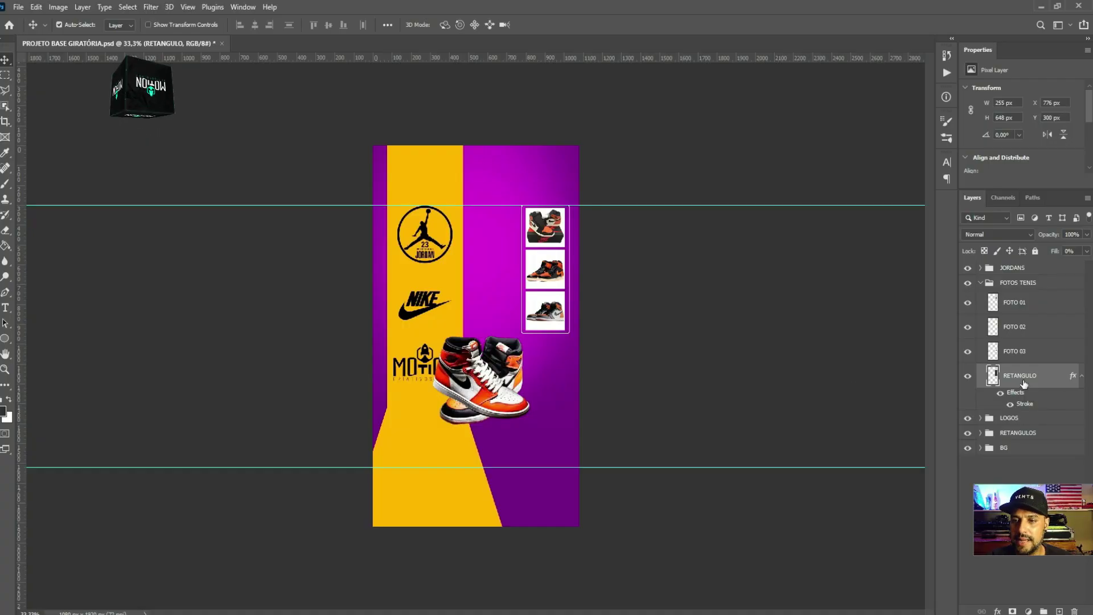
# Check the frame's stroke, adjust RETANGULO's fill and convert RETANGULO to a smart object
pyautogui.click(968, 378)
pyautogui.click(968, 378)
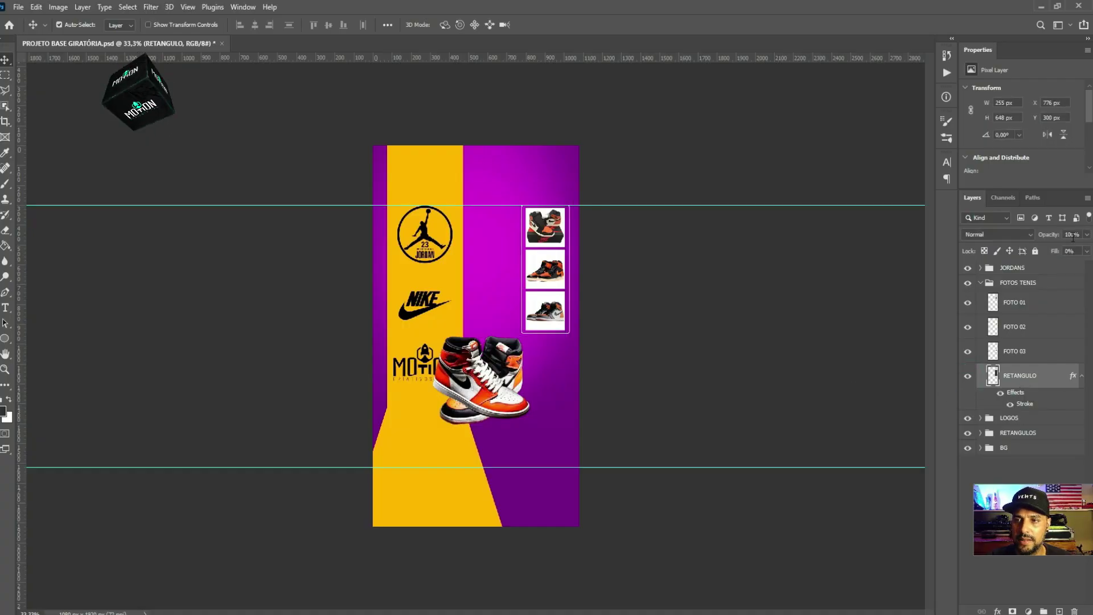
pyautogui.moveTo(1076, 264); pyautogui.dragTo(1085, 265)
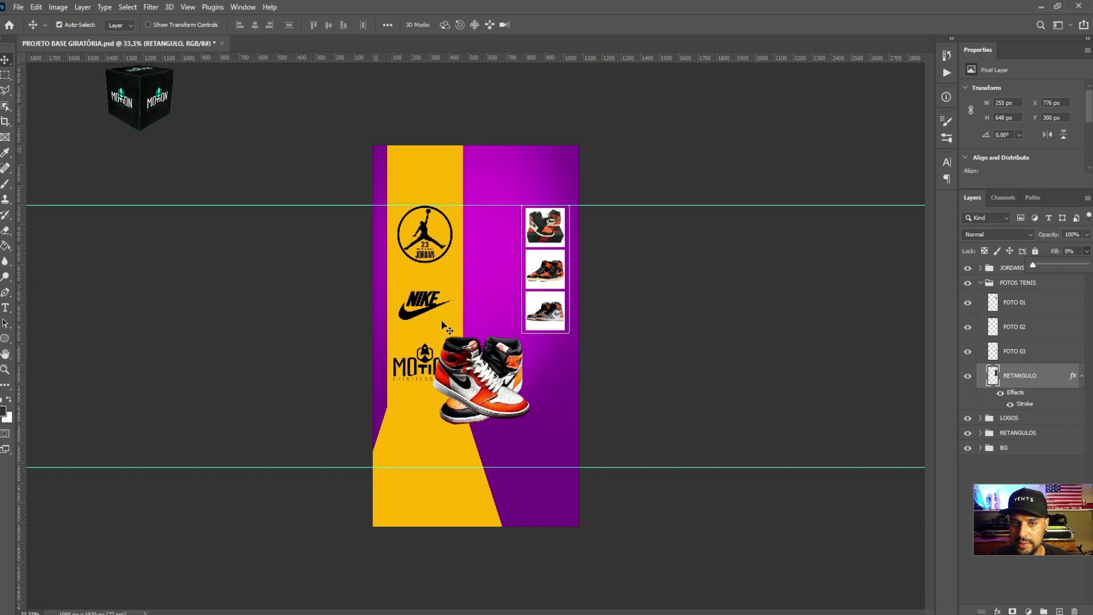
pyautogui.rightClick(1029, 373)
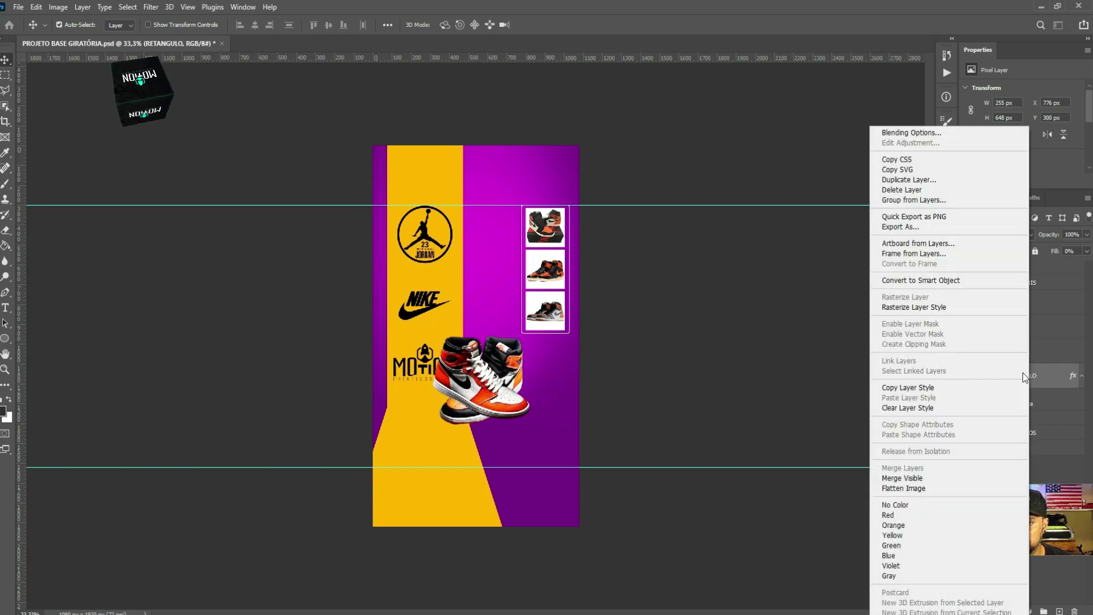
pyautogui.click(944, 281)
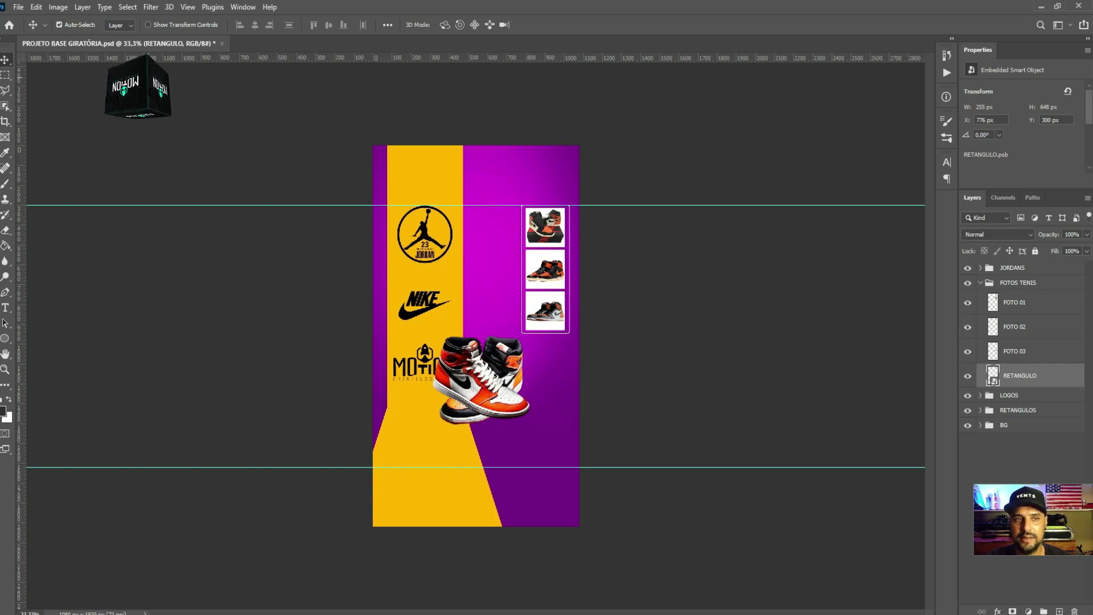
# Save over the existing PSD on the computer with compatibility options confirmed, then minimize Photoshop
pyautogui.click(19, 8)
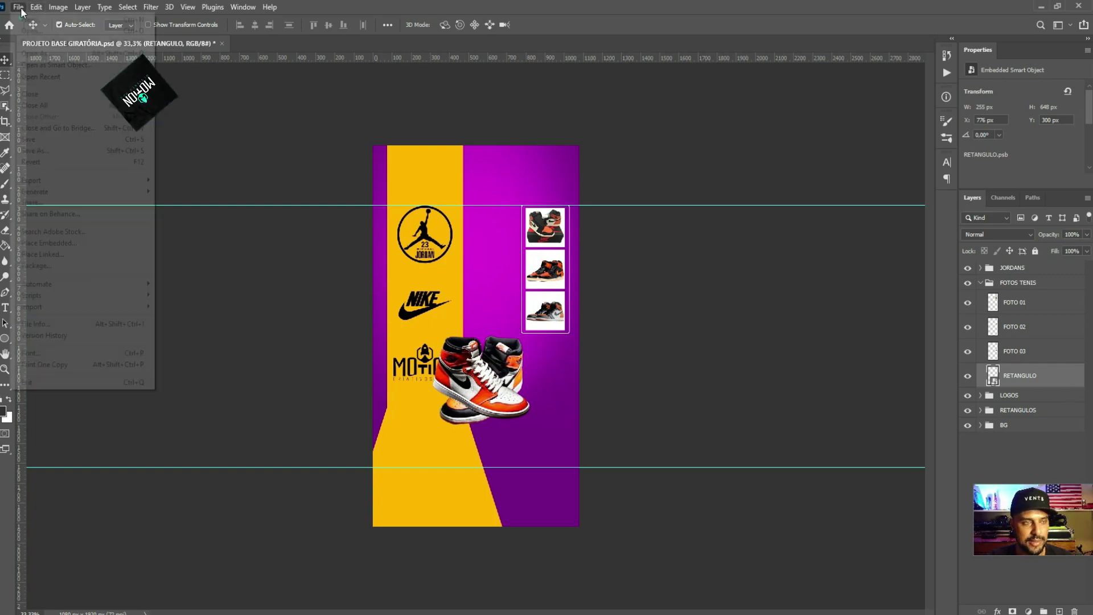
pyautogui.click(45, 152)
pyautogui.click(569, 407)
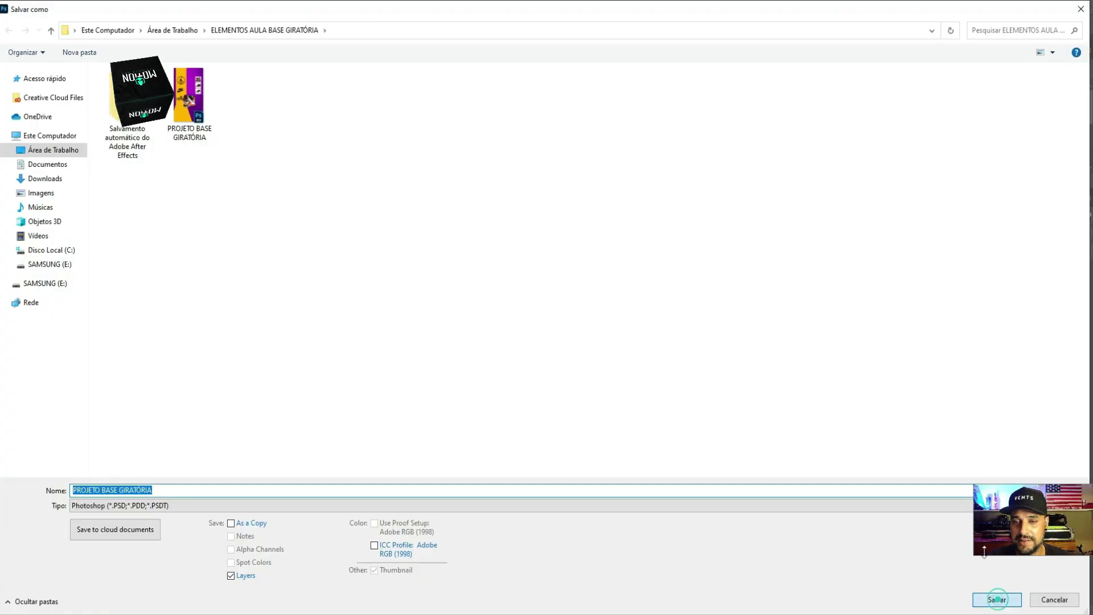
pyautogui.click(997, 599)
pyautogui.click(580, 315)
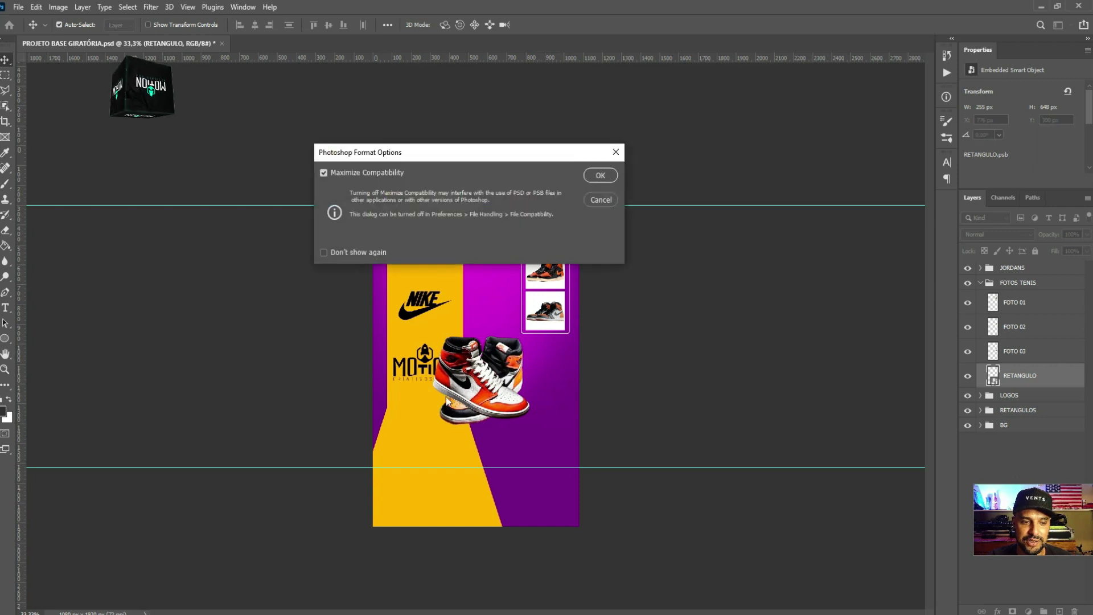
pyautogui.click(607, 175)
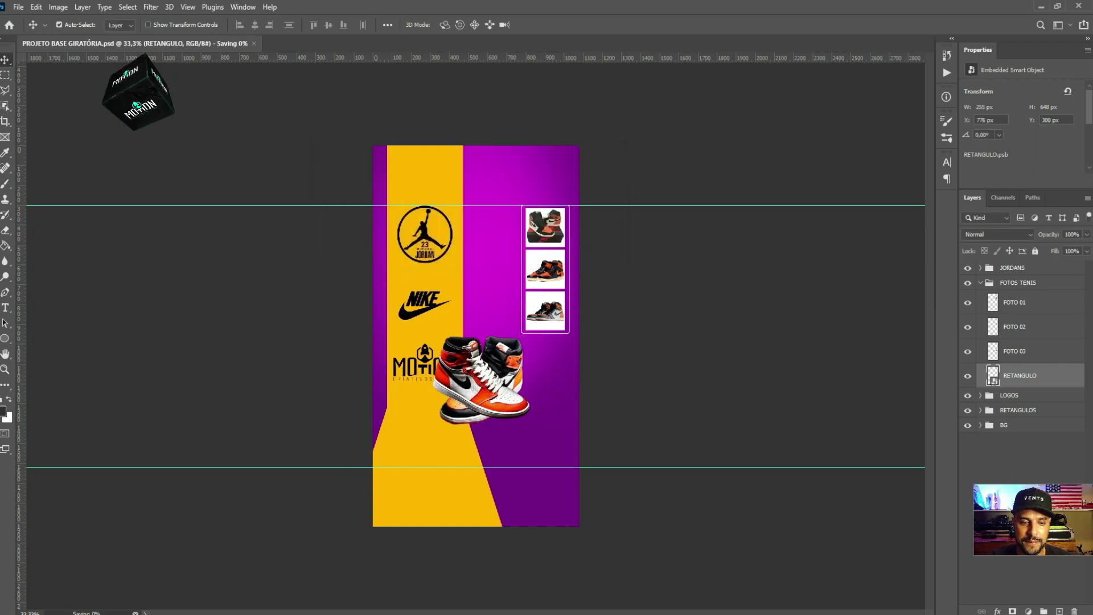
pyautogui.moveTo(485, 614)
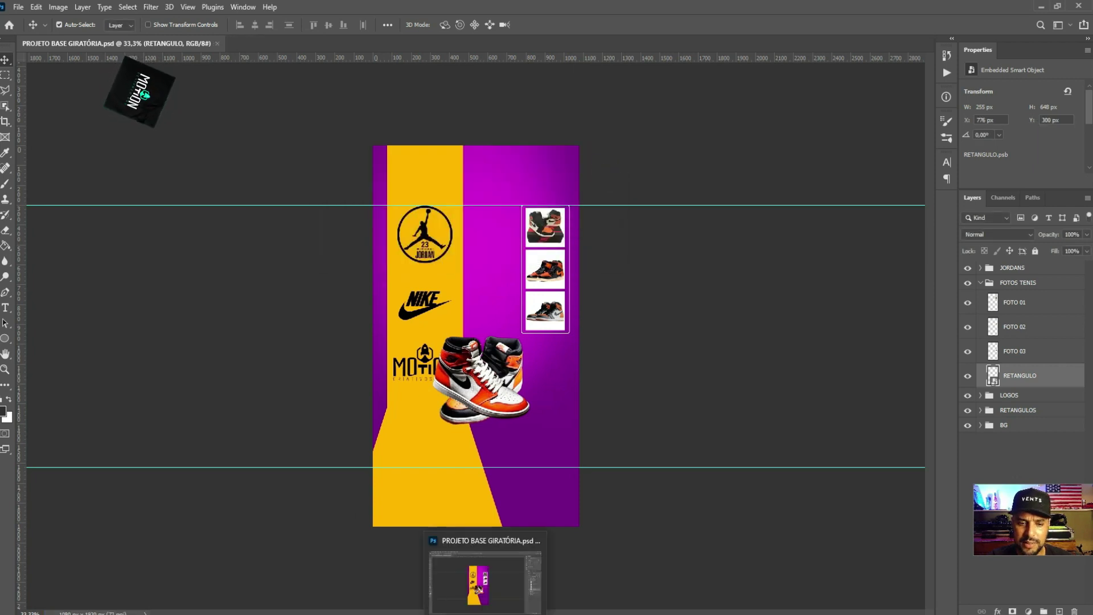
pyautogui.click(485, 586)
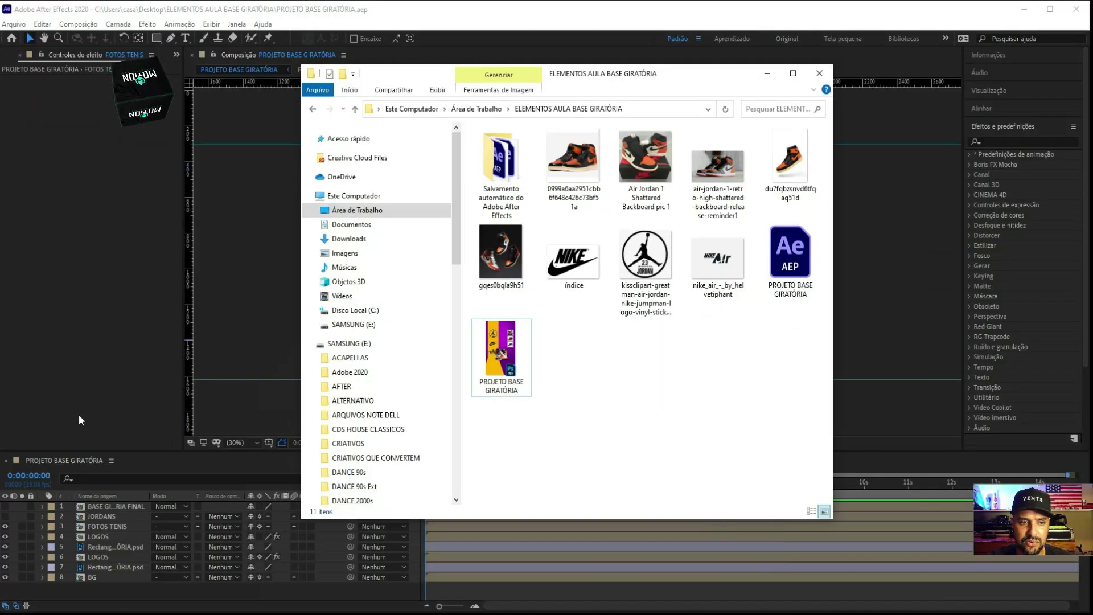
# Back in After Effects, scrub and preview the composition from the start
pyautogui.click(98, 396)
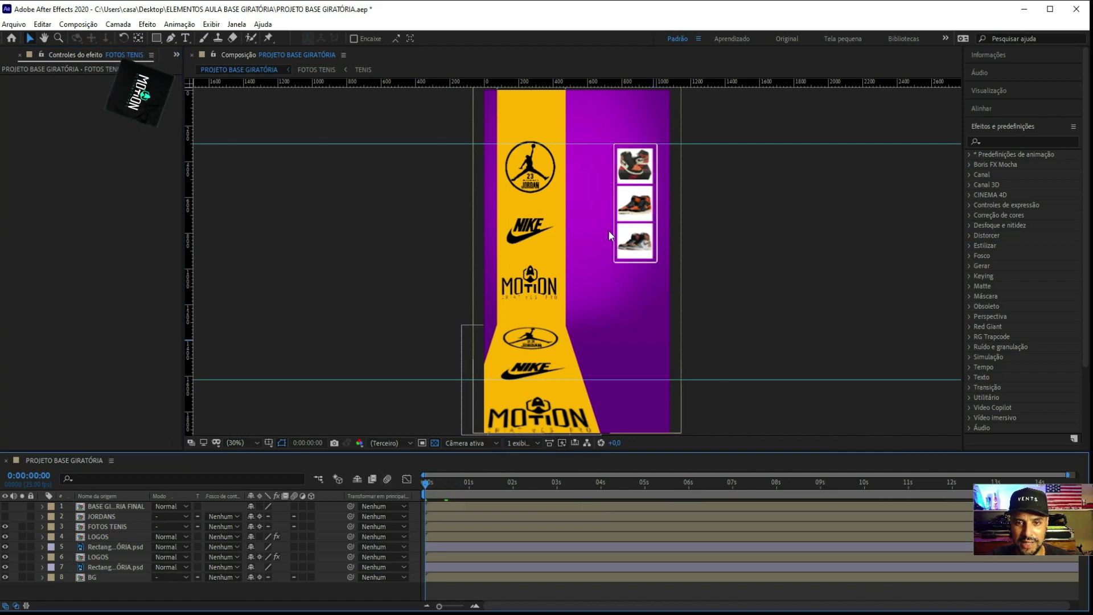
pyautogui.moveTo(427, 483); pyautogui.dragTo(431, 490)
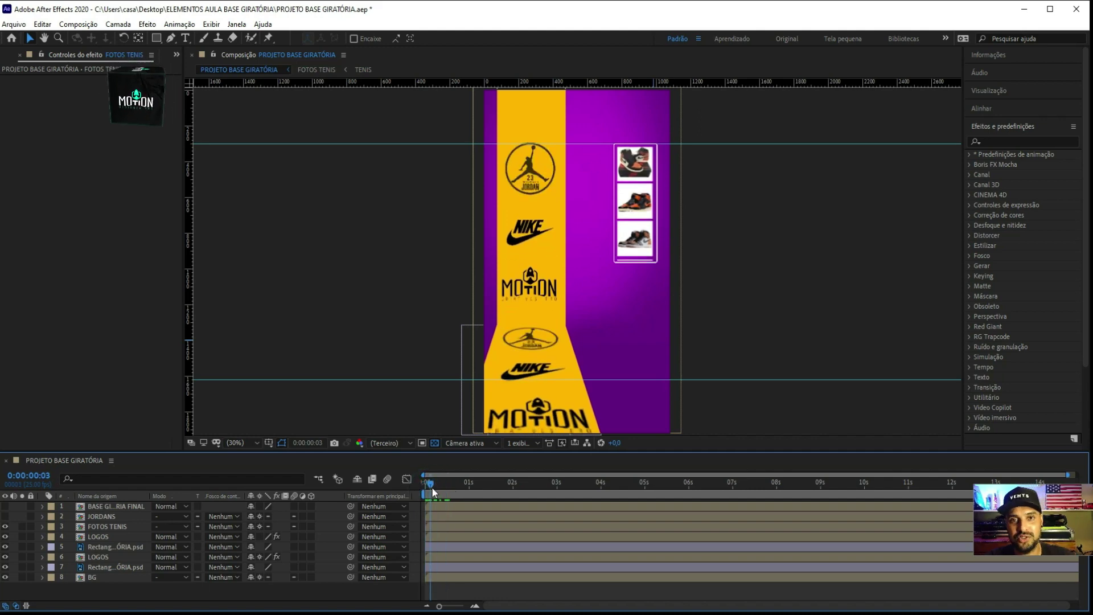
pyautogui.moveTo(431, 491); pyautogui.dragTo(409, 494)
pyautogui.press('space')
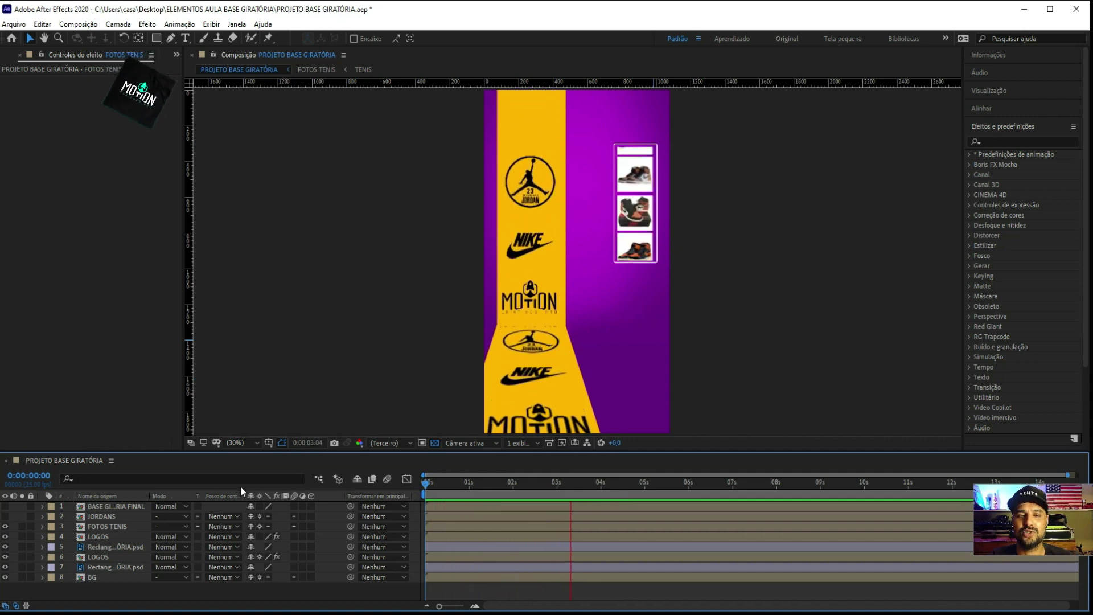
pyautogui.press('space')
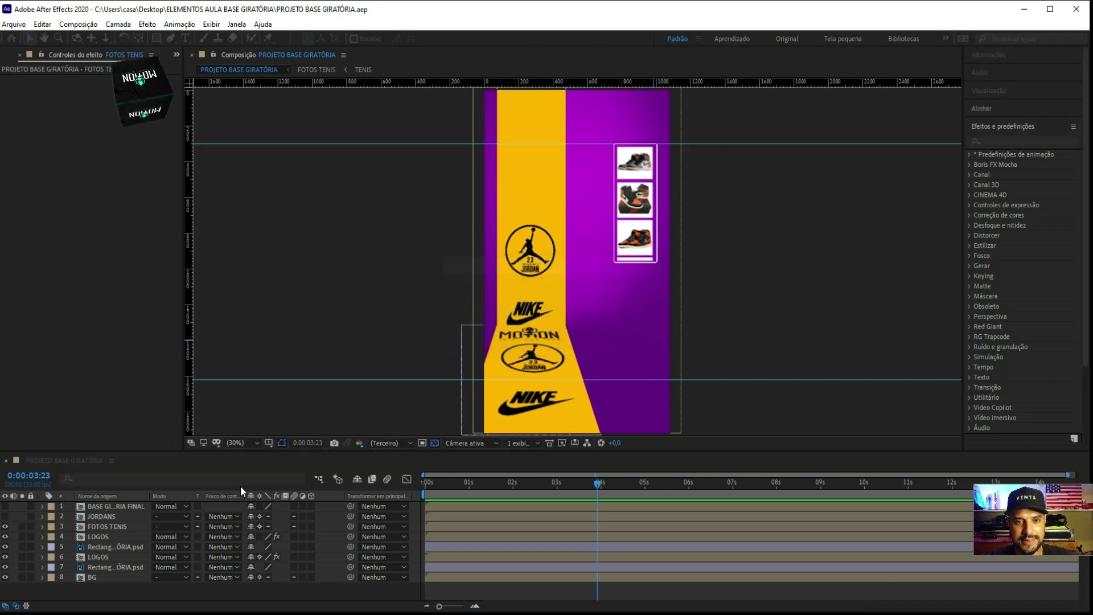
# Make the JORDANS and BASE GIRATÓRIA FINAL layers visible, preview, and save the project
pyautogui.click(6, 516)
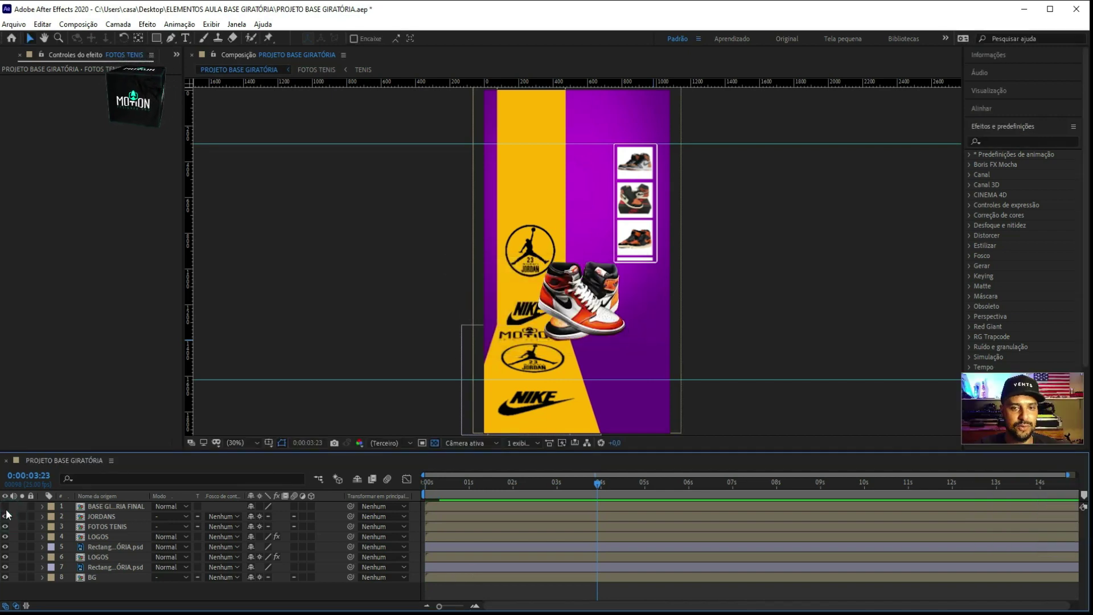
pyautogui.click(6, 506)
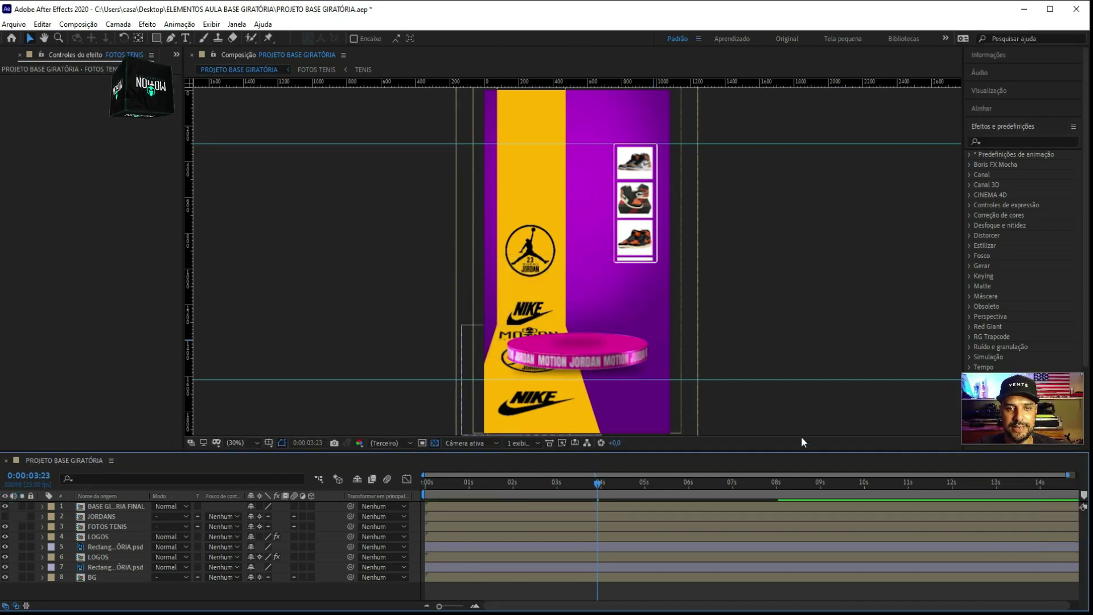
pyautogui.moveTo(467, 488); pyautogui.dragTo(398, 480)
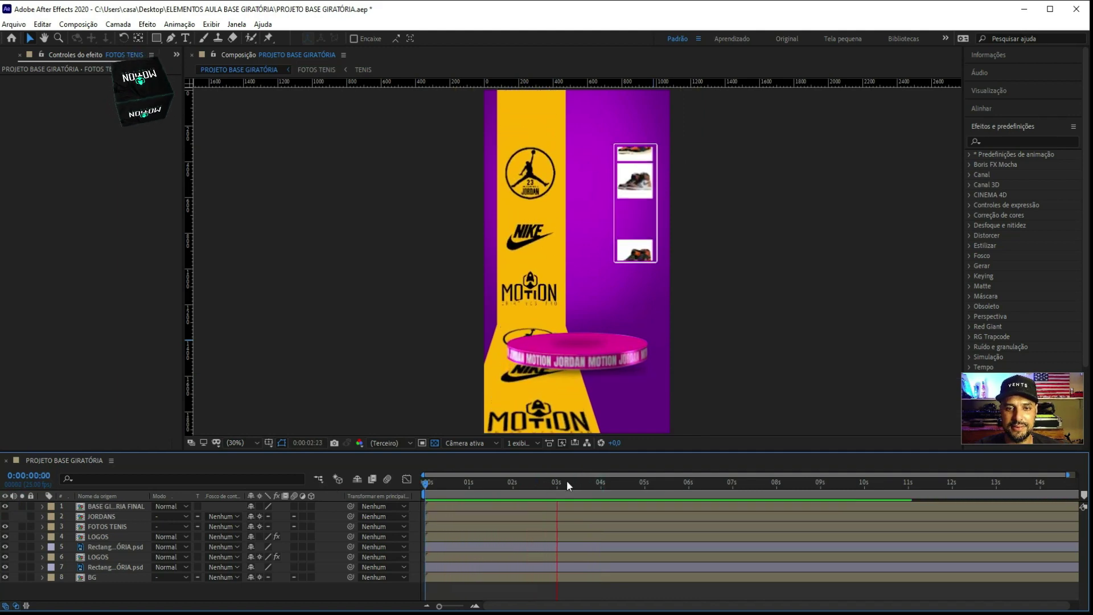
pyautogui.press('space')
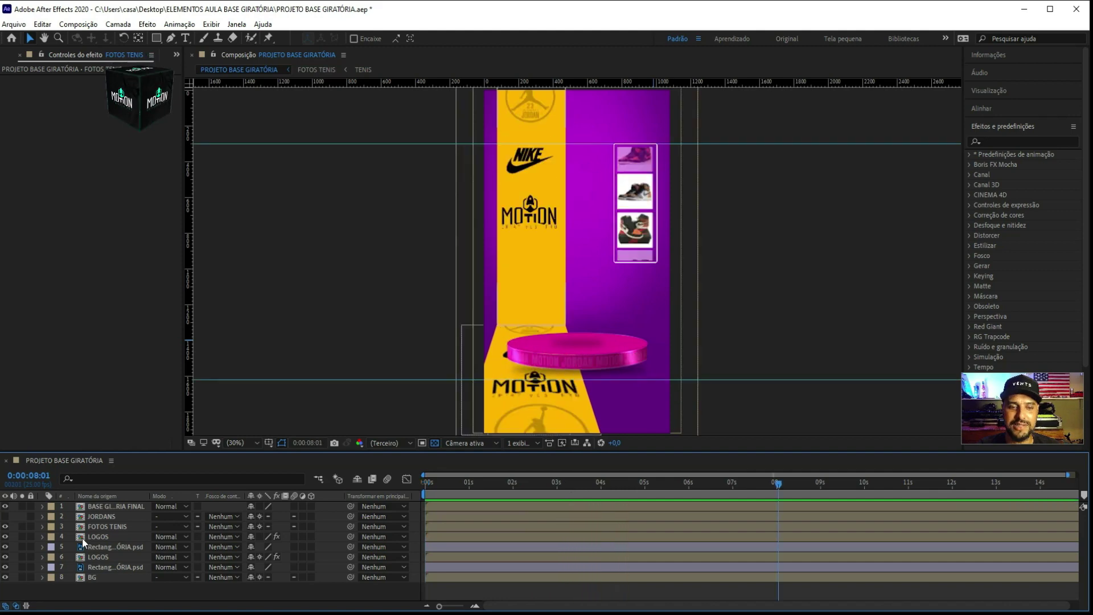
pyautogui.hotkey('ctrl', 's')
pyautogui.click(5, 517)
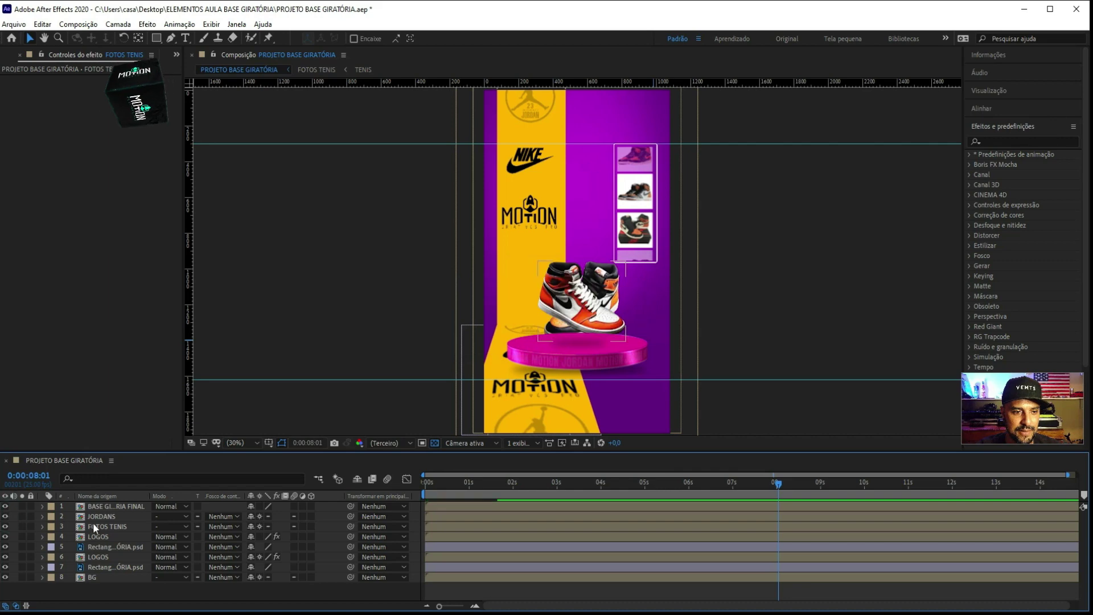
# Open the JORDANS precomp and select its JORDAN 01 and JORDAN 02 layers
pyautogui.doubleClick(97, 516)
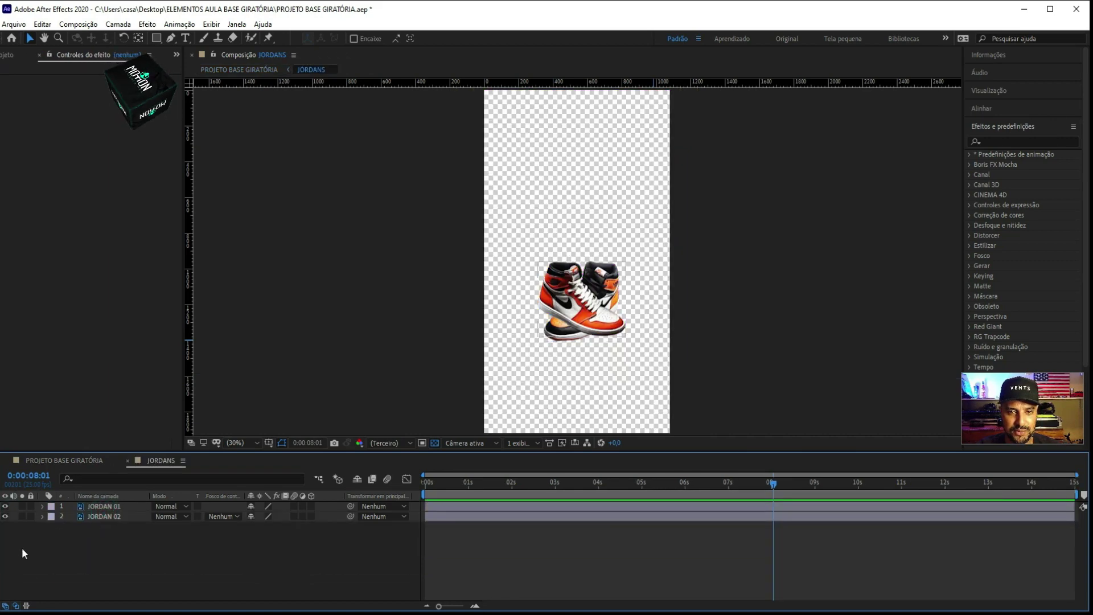
pyautogui.click(128, 460)
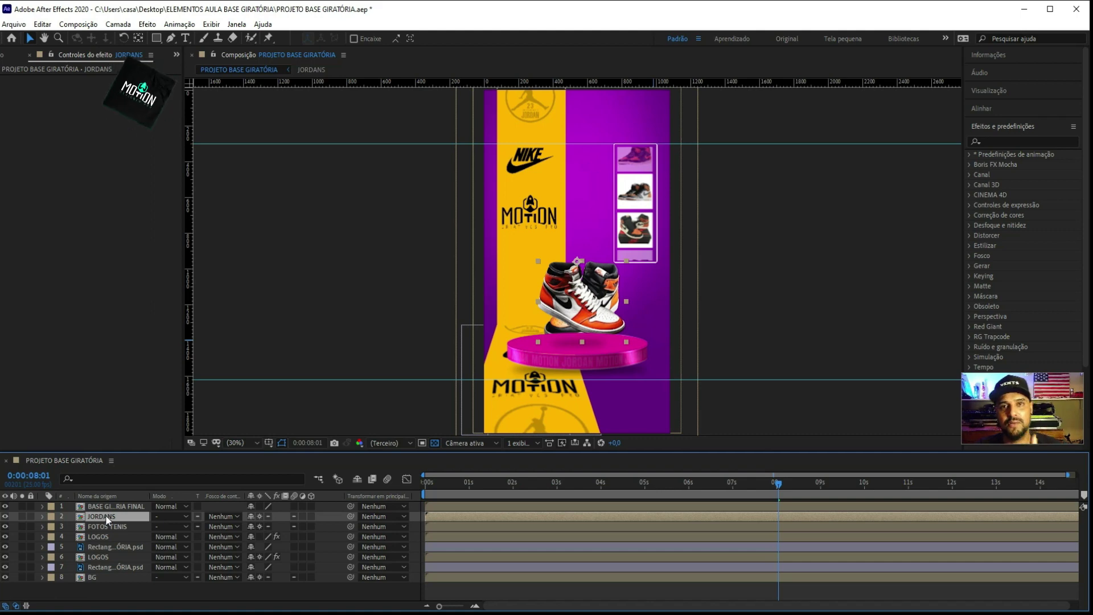
pyautogui.doubleClick(105, 515)
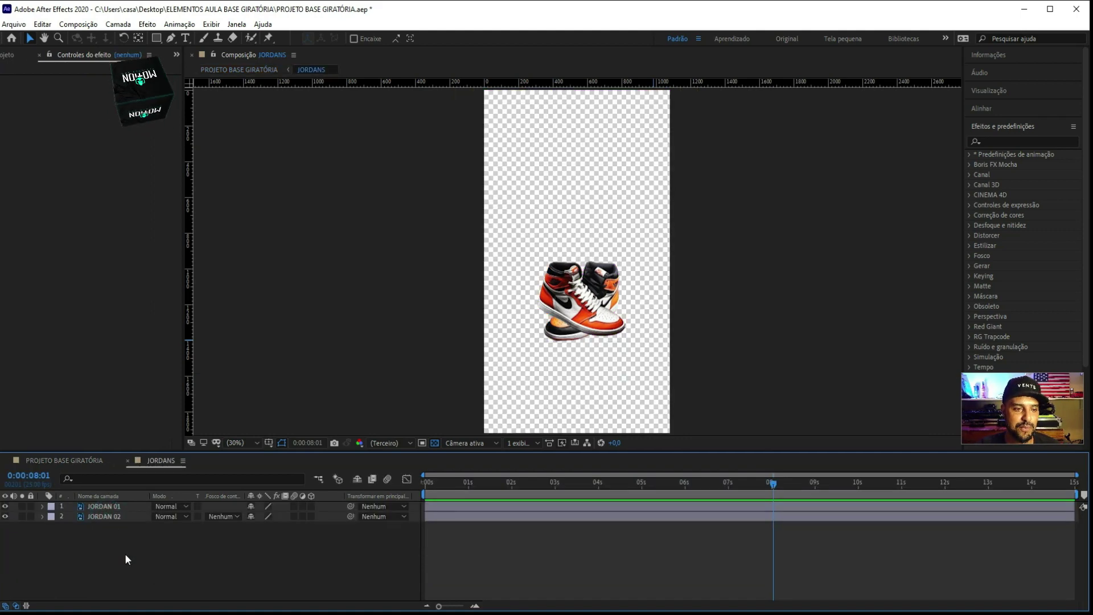
pyautogui.moveTo(148, 559); pyautogui.dragTo(76, 501)
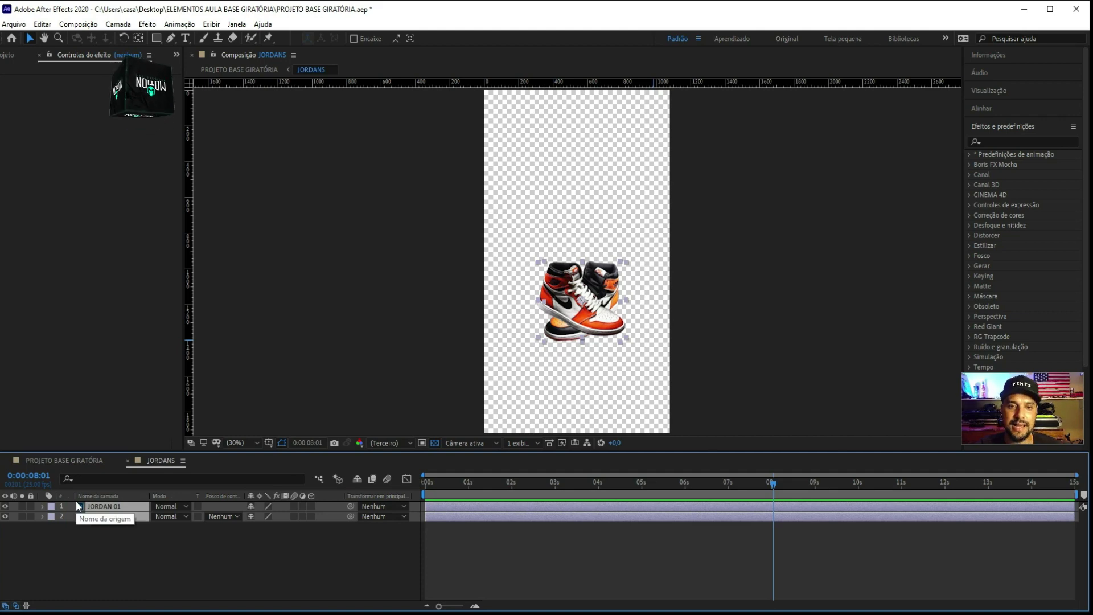
# Paste the two JORDAN layers into the main composition and delete the JORDANS precomp layer
pyautogui.click(86, 460)
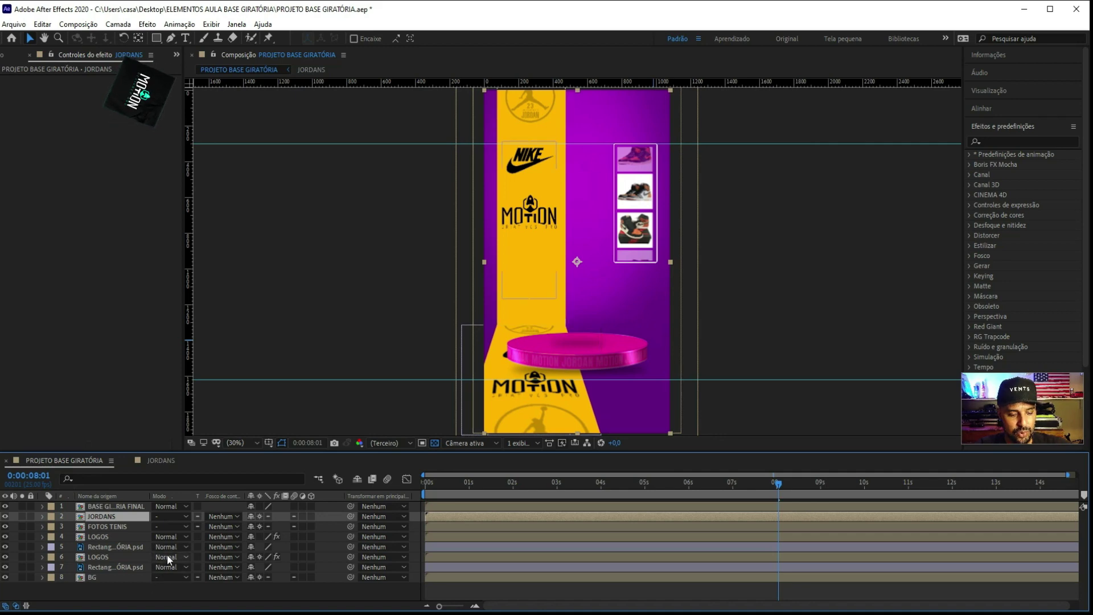
pyautogui.hotkey('ctrl', 'v')
pyautogui.click(104, 538)
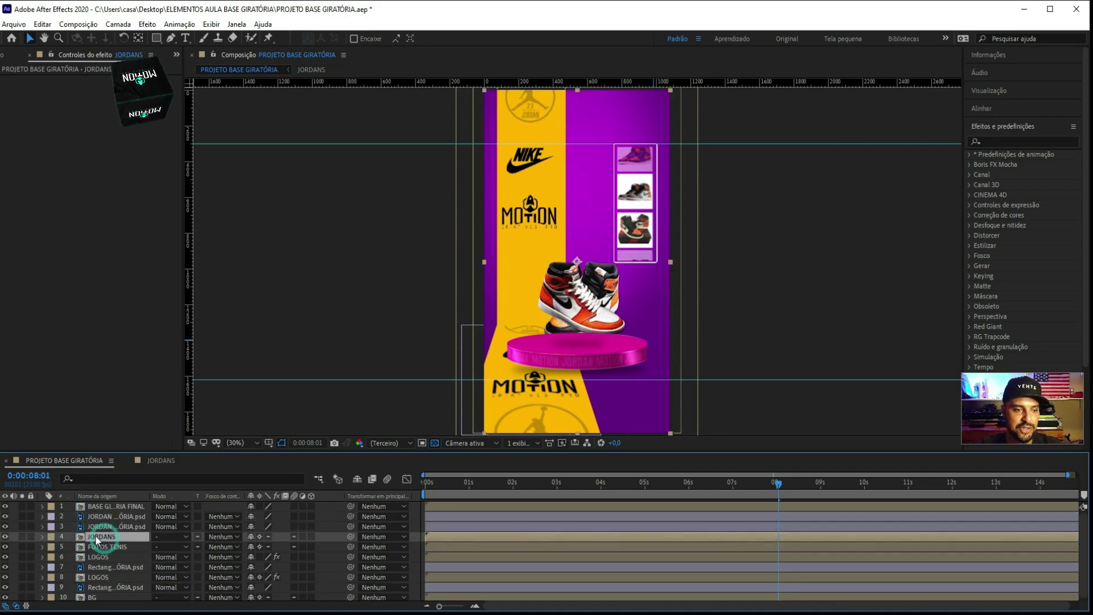
pyautogui.press('Delete')
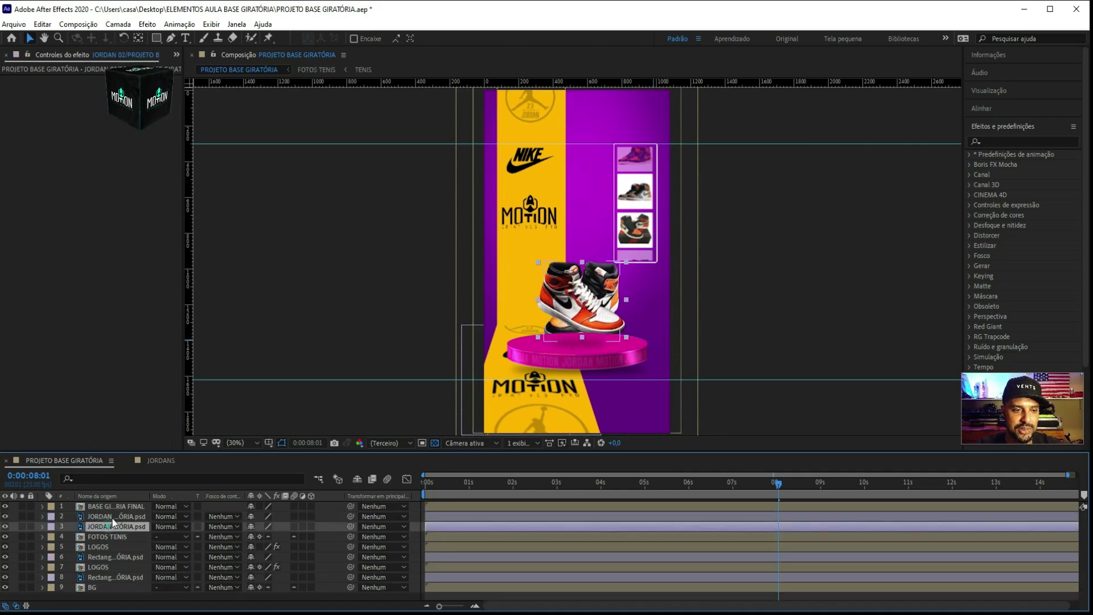
# Move JORDAN 01 and JORDAN 02 to the top of the layer stack, keeping the top one visible
pyautogui.click(111, 522)
pyautogui.click(111, 517)
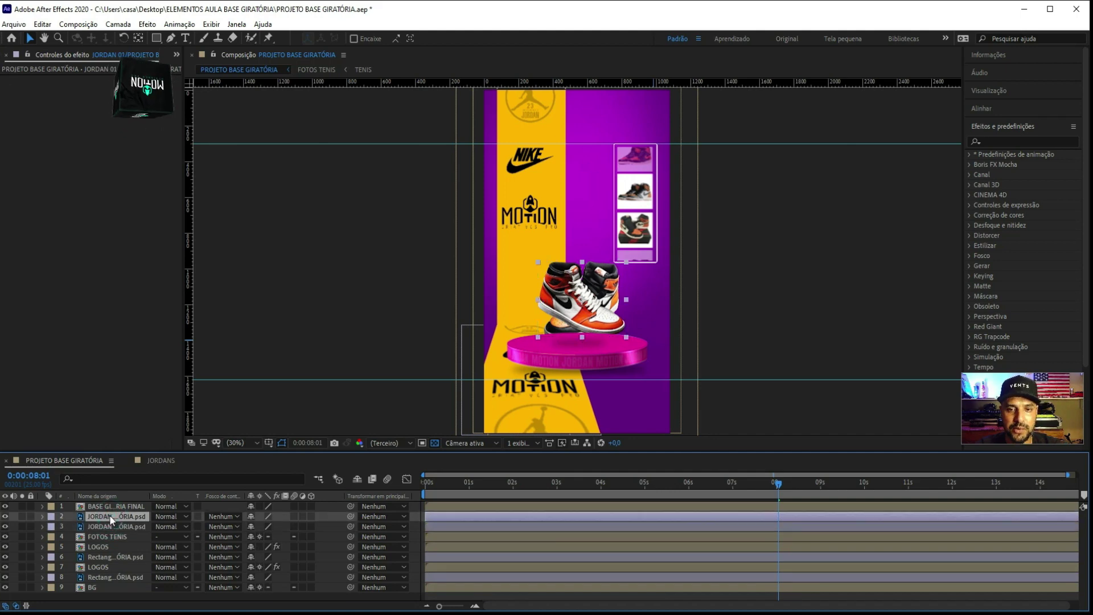
pyautogui.keyDown('shift'); pyautogui.click(108, 524); pyautogui.keyUp('shift')
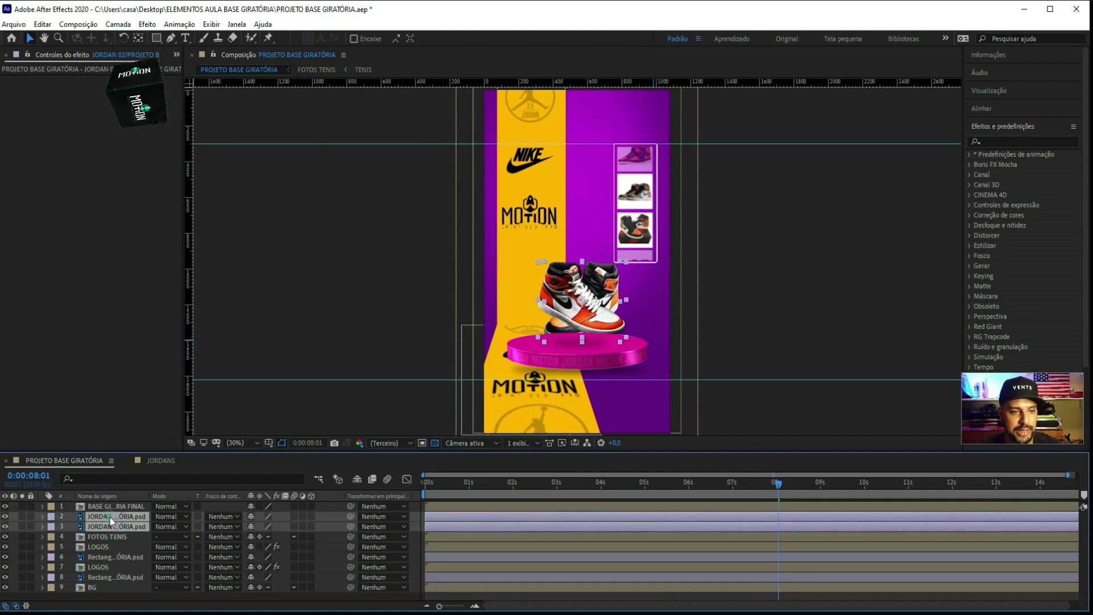
pyautogui.doubleClick(111, 516)
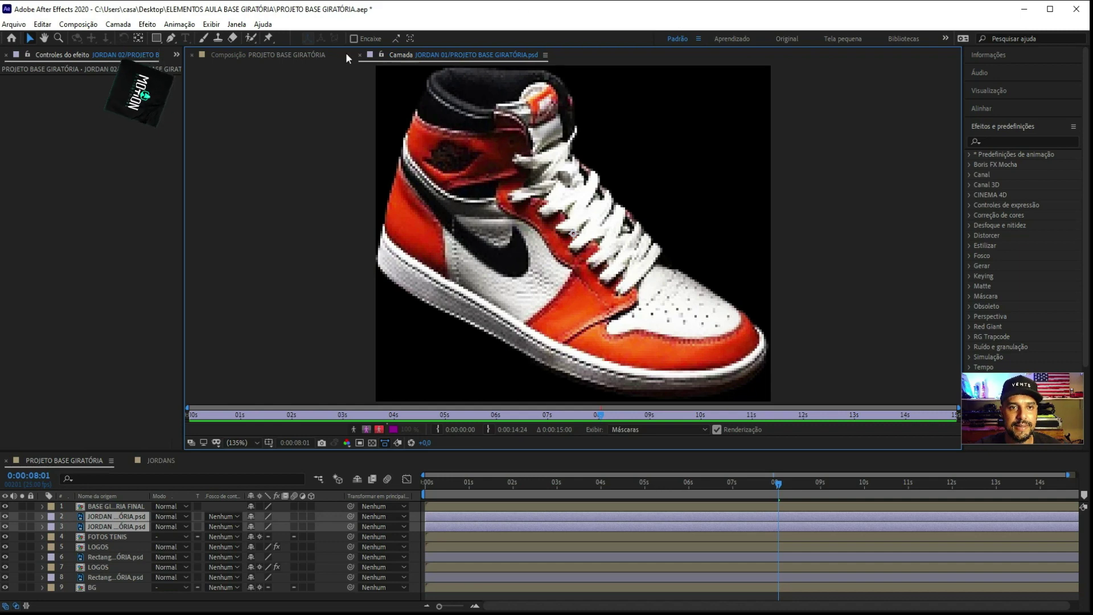
pyautogui.click(360, 56)
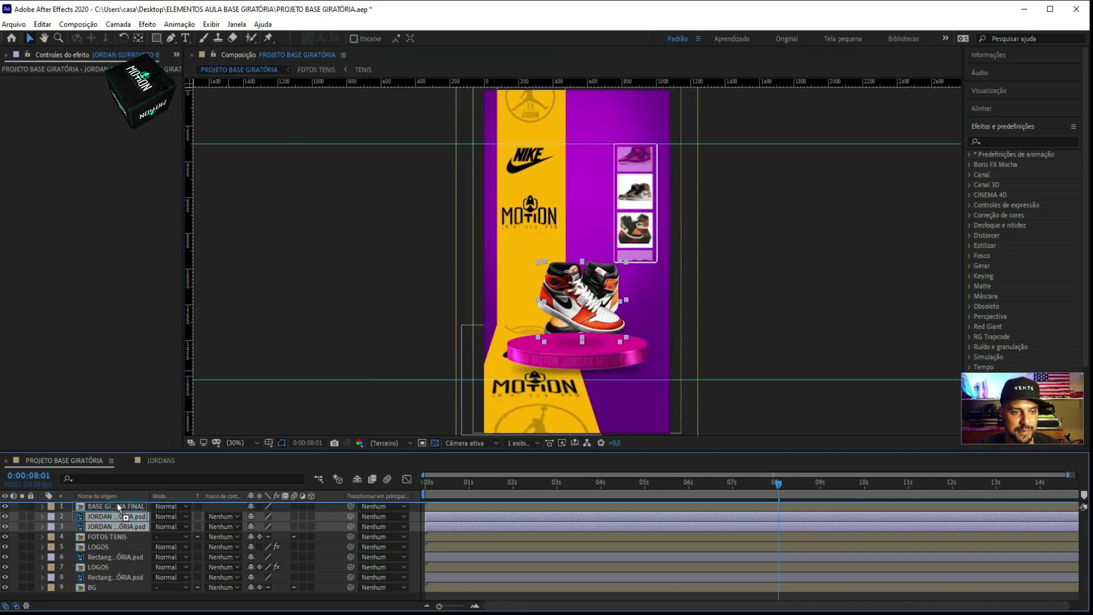
pyautogui.moveTo(118, 514); pyautogui.dragTo(117, 503)
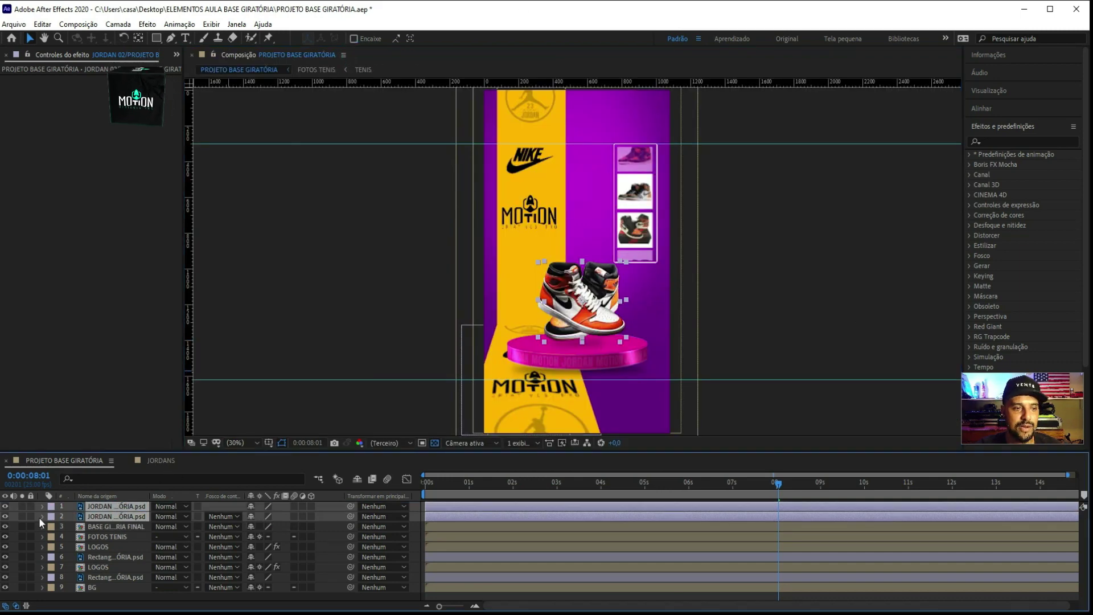
pyautogui.moveTo(6, 514); pyautogui.dragTo(5, 506)
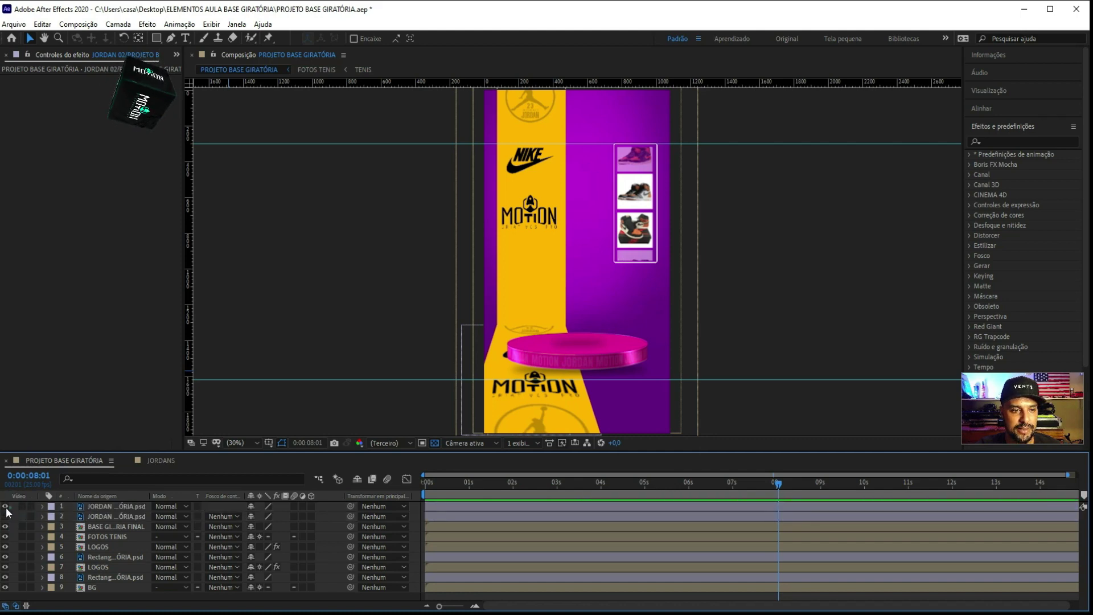
pyautogui.click(6, 506)
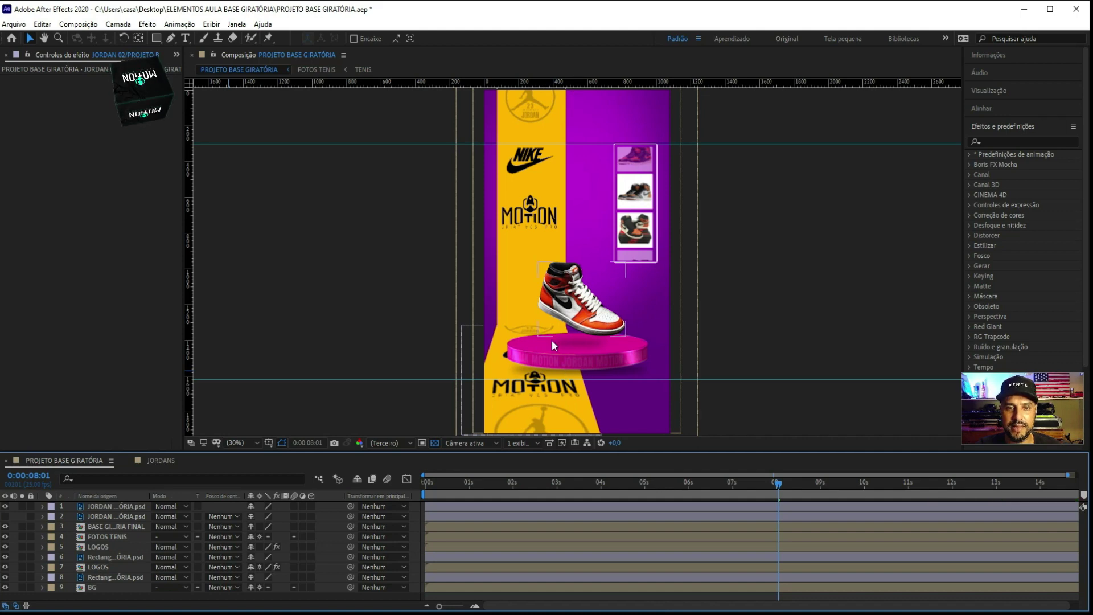
pyautogui.moveTo(512, 494); pyautogui.dragTo(373, 489)
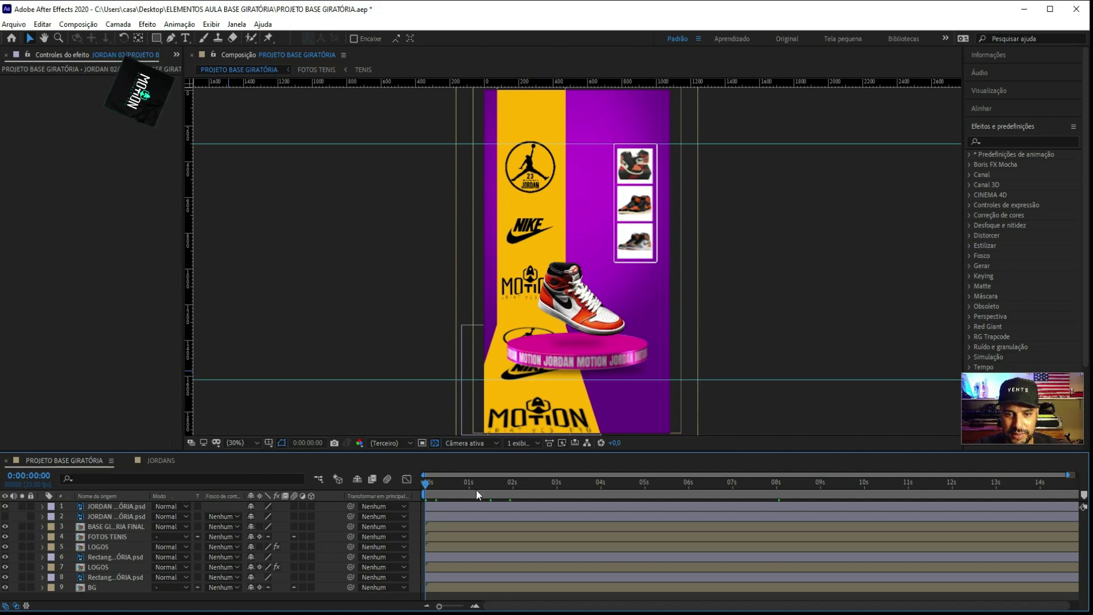
# Scale the top JORDAN sneaker layer from 100% up to 121%
pyautogui.click(115, 506)
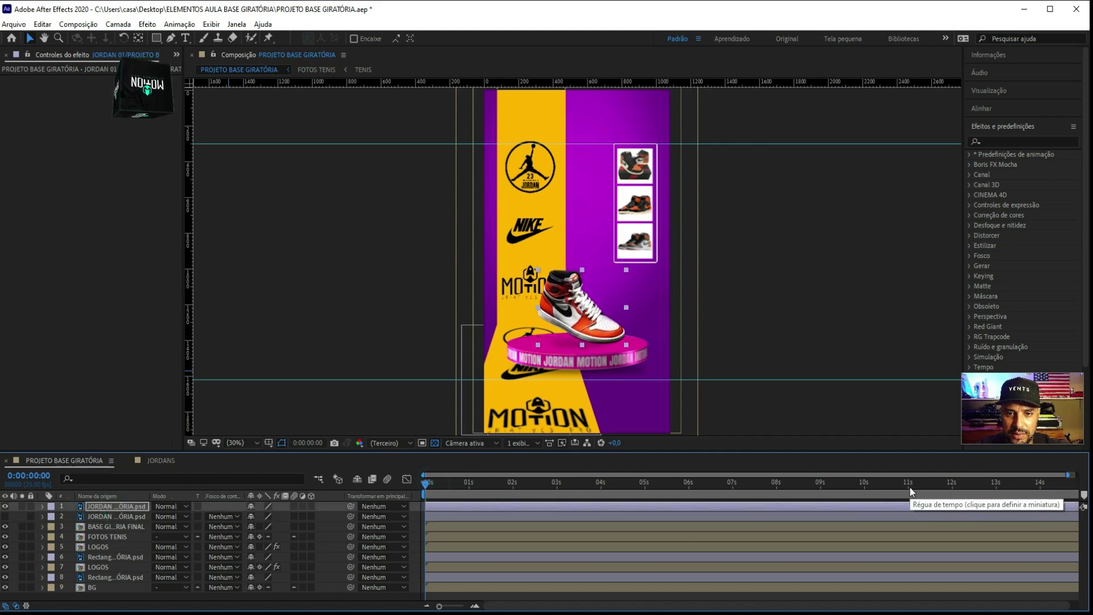
pyautogui.press('s')
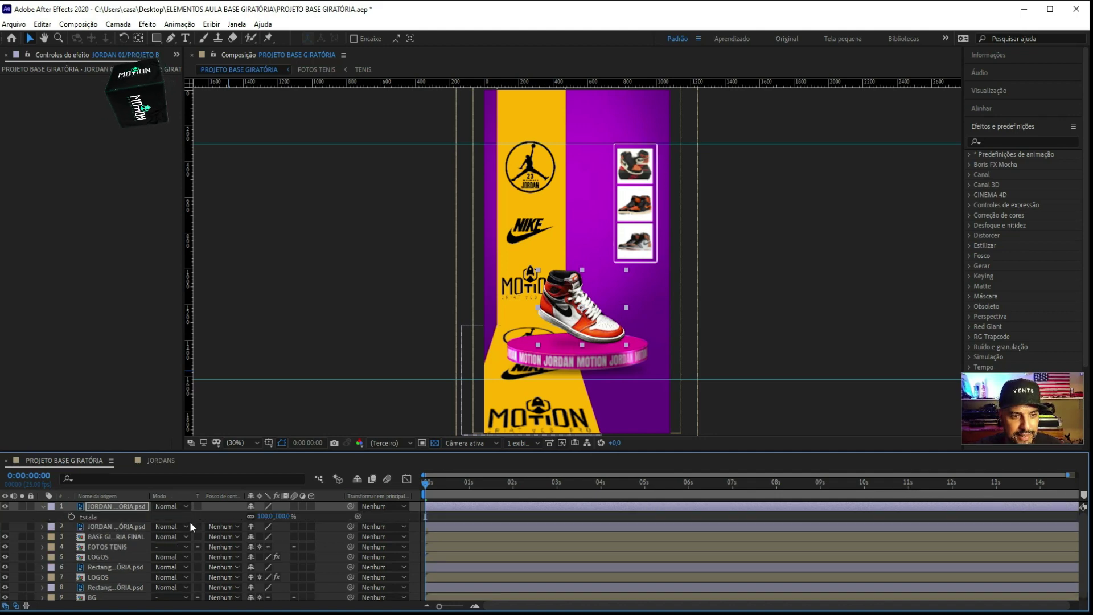
pyautogui.moveTo(281, 515); pyautogui.dragTo(294, 517)
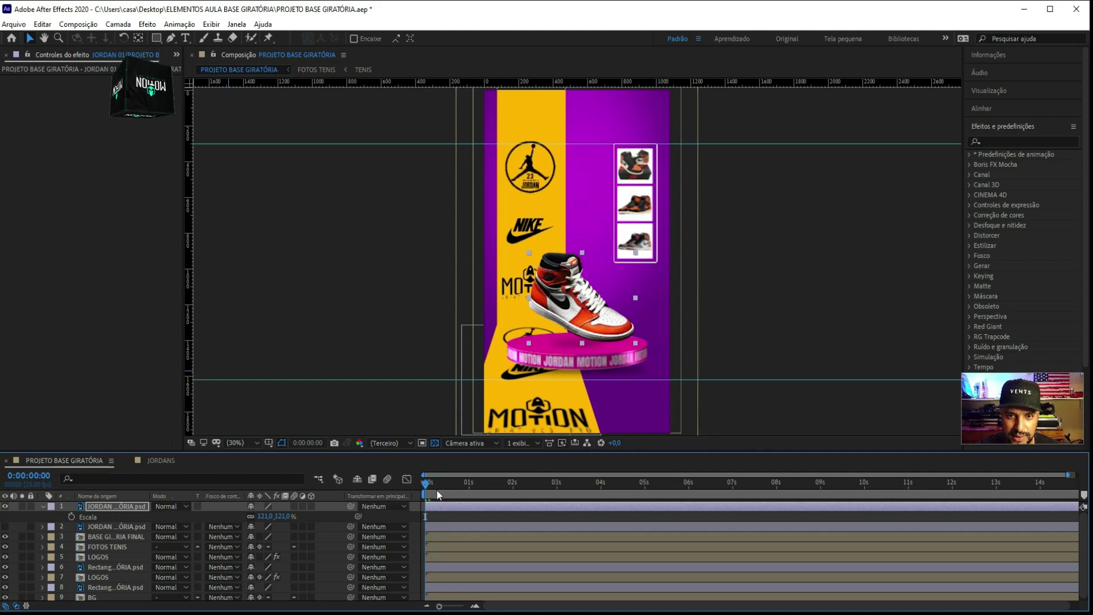
# Keyframe the sneaker's Position so it starts straight above the frame at 0s
pyautogui.press('s')
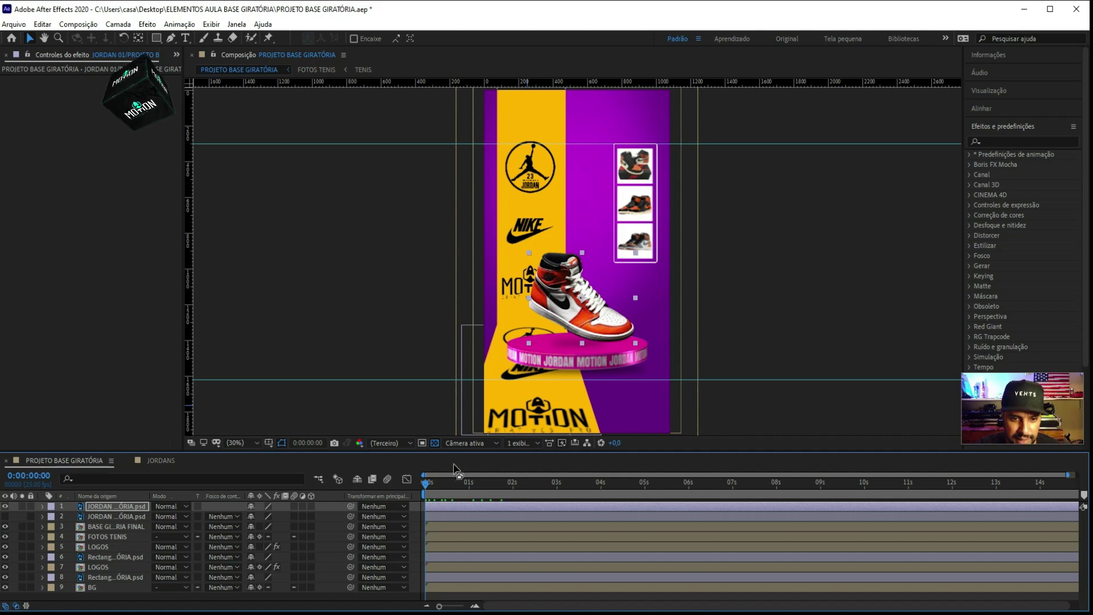
pyautogui.press('p')
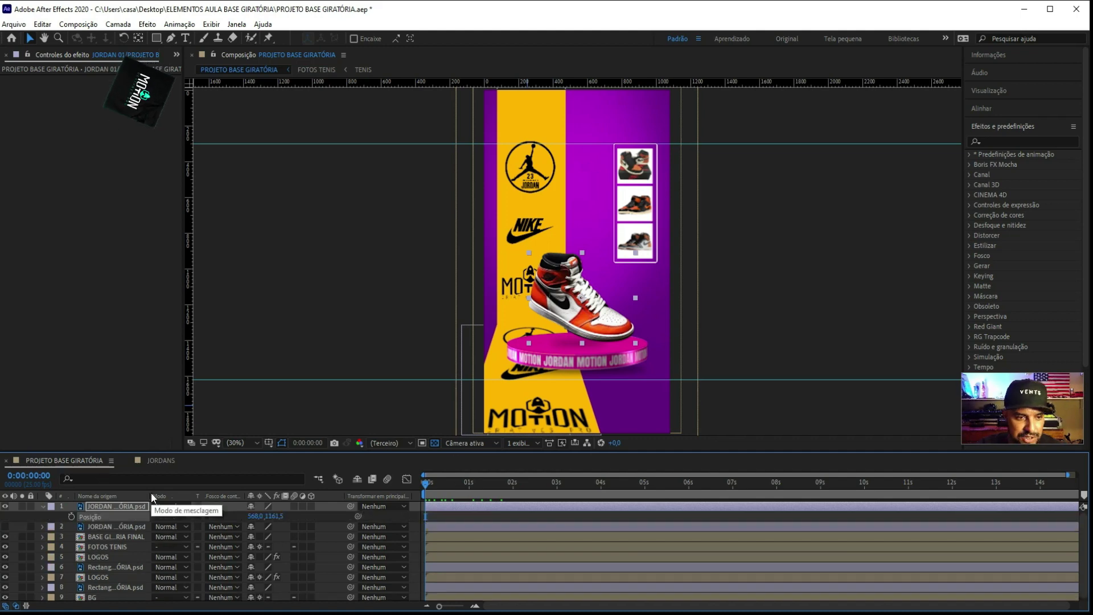
pyautogui.click(71, 515)
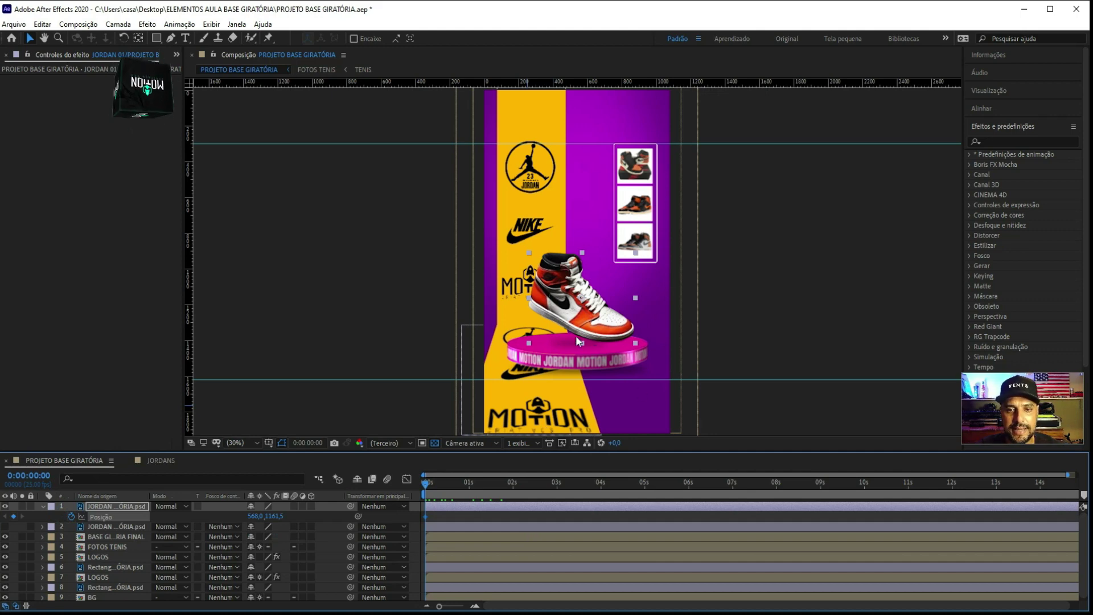
pyautogui.moveTo(426, 516)
pyautogui.mouseDown()
pyautogui.moveTo(517, 516)
pyautogui.moveTo(402, 491)
pyautogui.mouseUp()
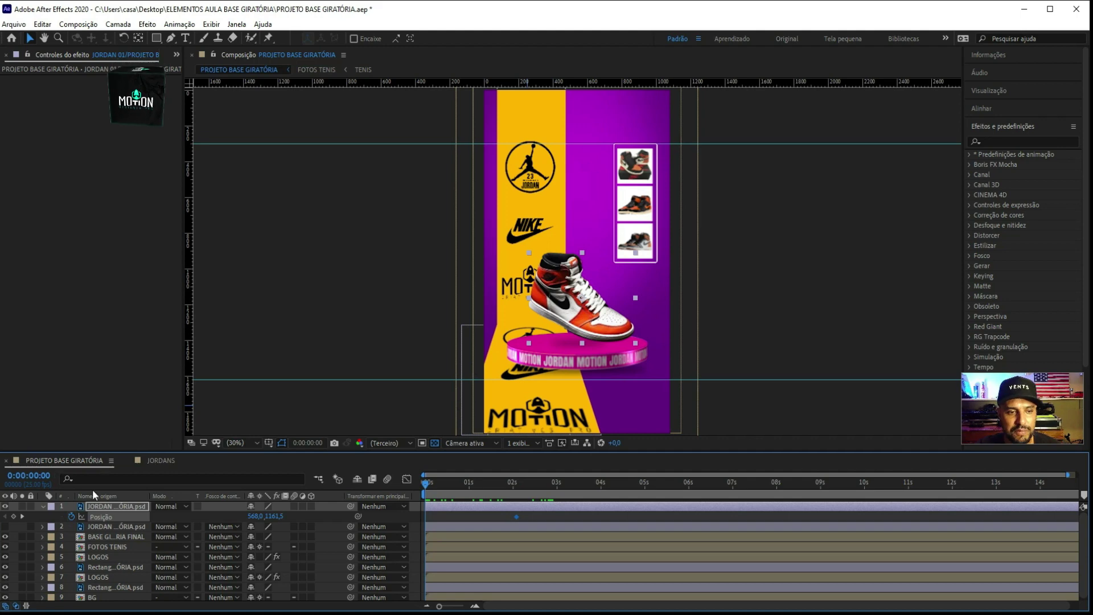
pyautogui.click(14, 516)
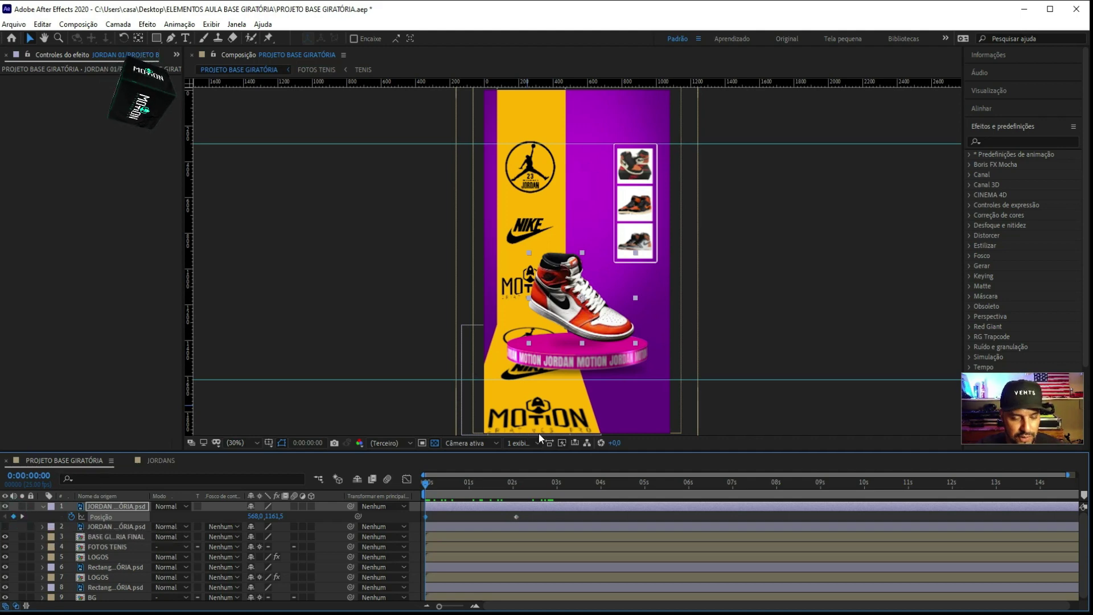
pyautogui.click(580, 291)
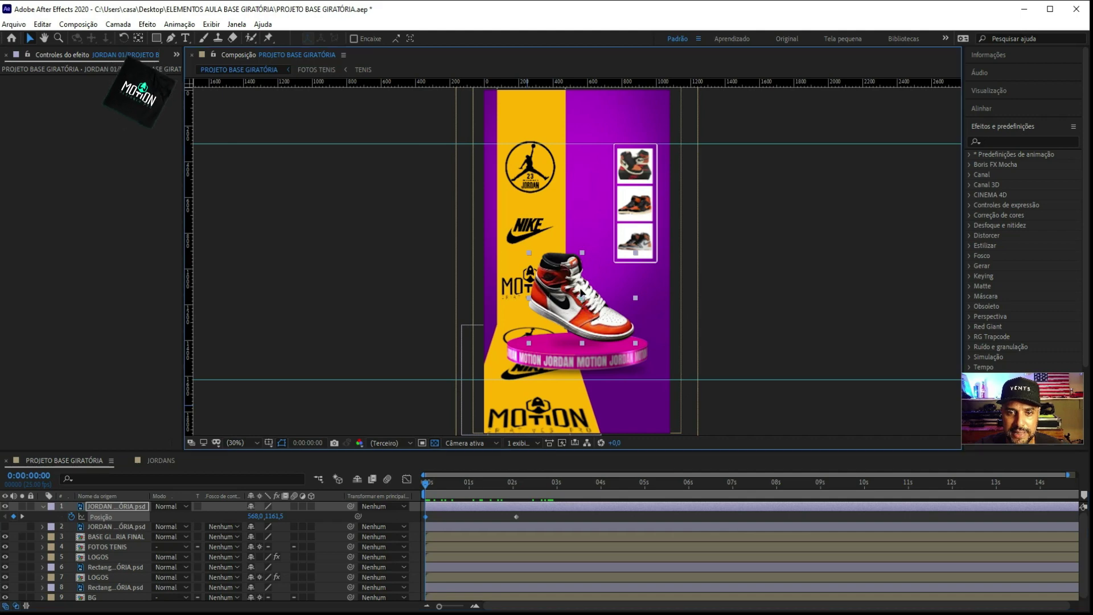
pyautogui.moveTo(580, 291); pyautogui.dragTo(575, 44)
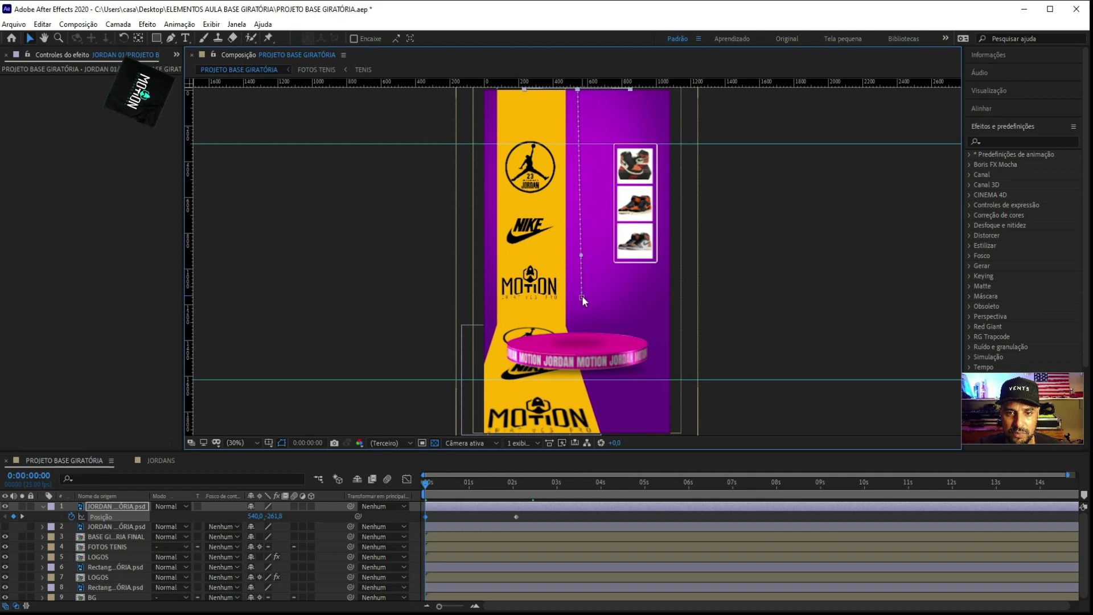
pyautogui.moveTo(582, 297); pyautogui.dragTo(579, 298)
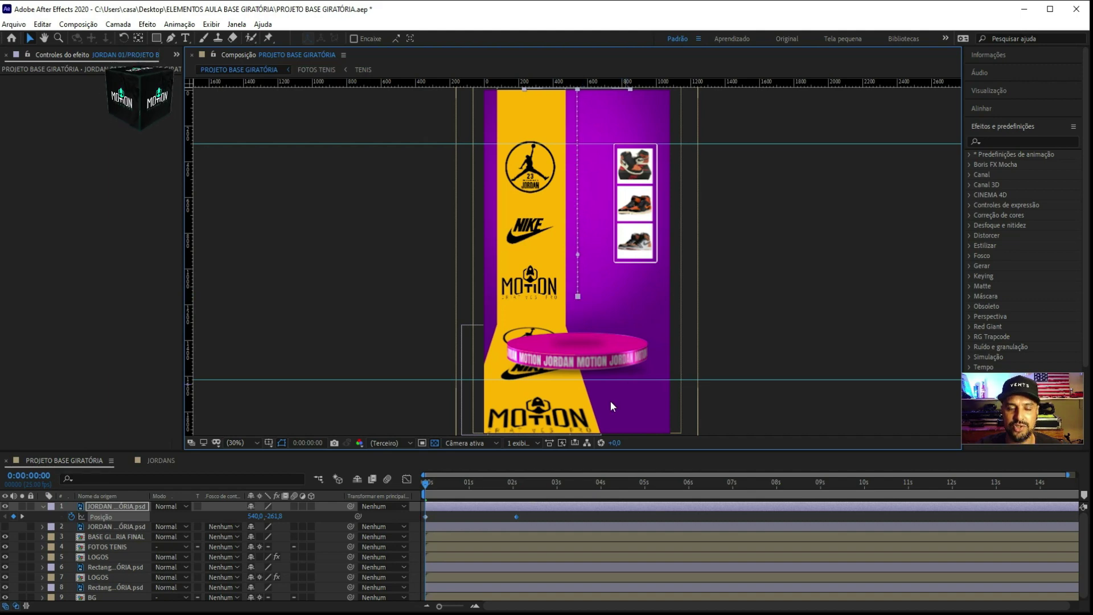
# Move the landing keyframe earlier, preview the drop, and select both position keyframes
pyautogui.moveTo(426, 486)
pyautogui.mouseDown()
pyautogui.moveTo(507, 487)
pyautogui.moveTo(374, 486)
pyautogui.mouseUp()
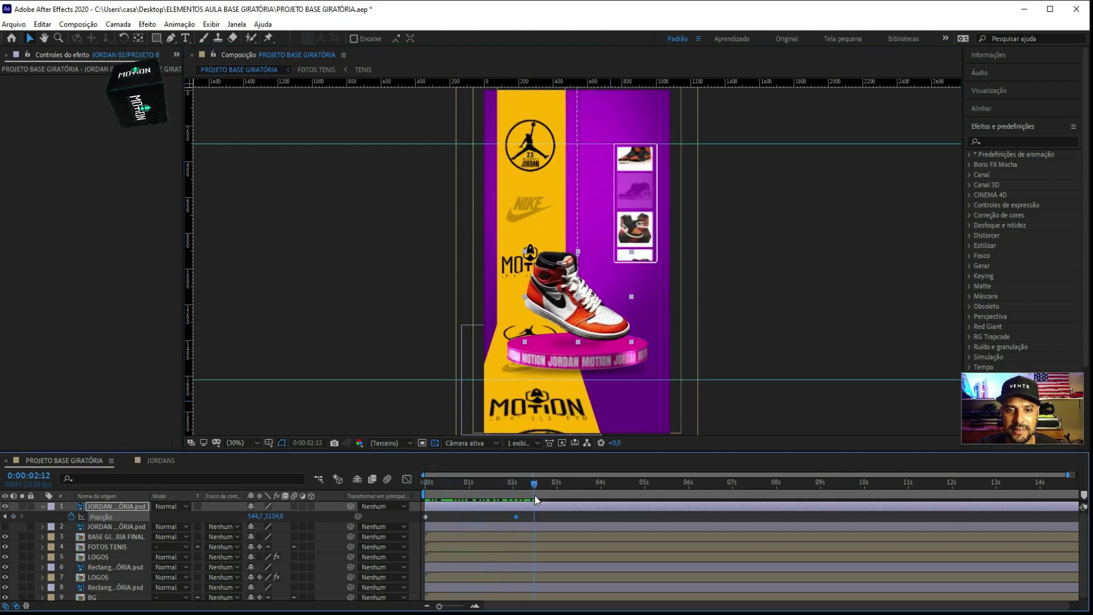
pyautogui.press('space')
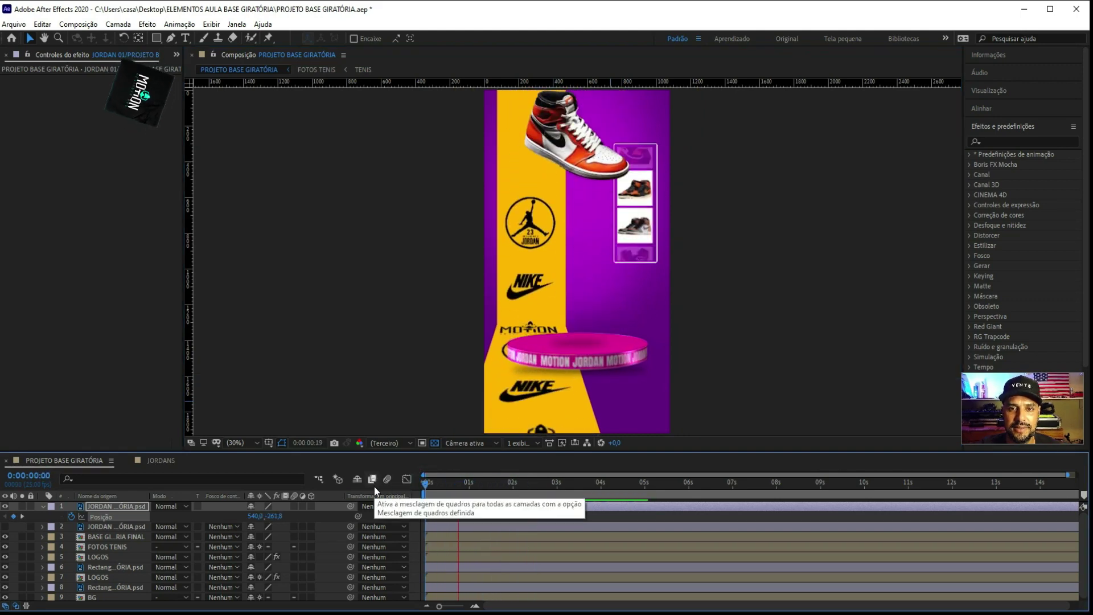
pyautogui.press('space')
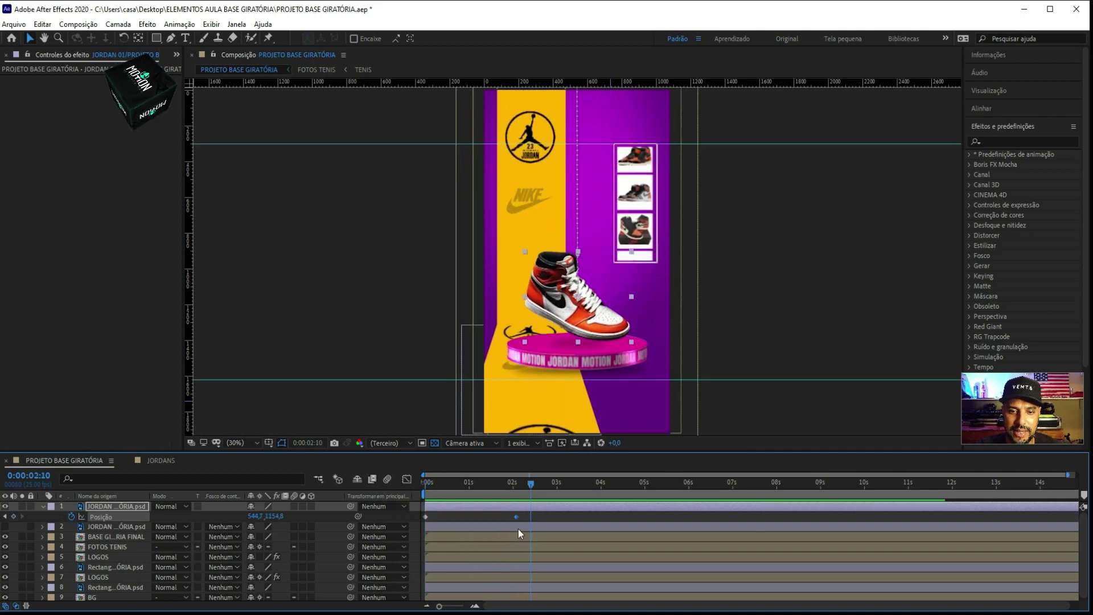
pyautogui.moveTo(516, 517); pyautogui.dragTo(460, 517)
pyautogui.press('space')
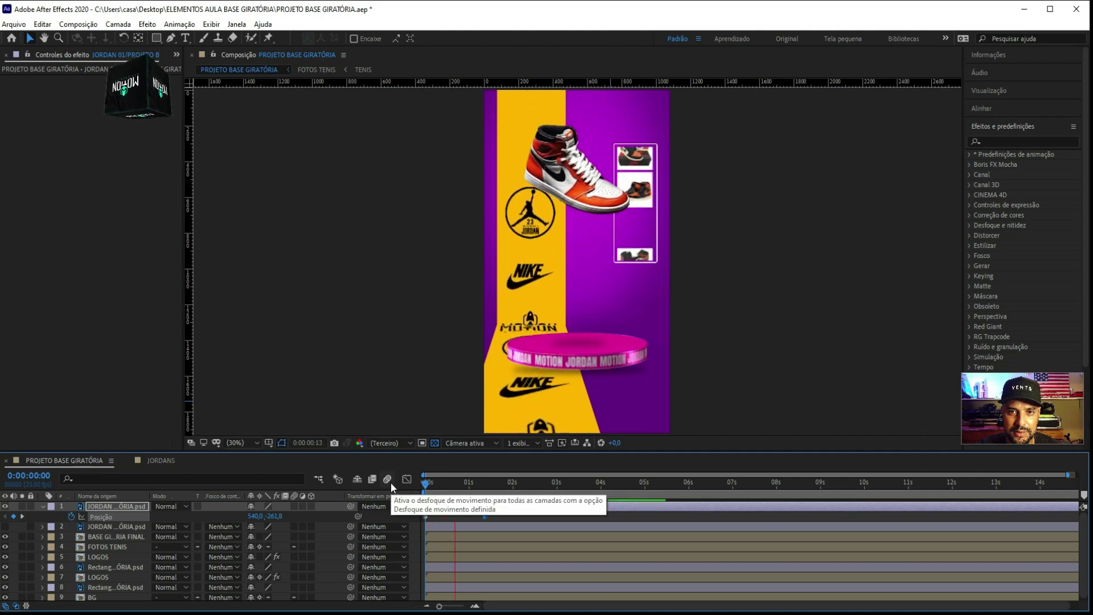
pyautogui.press('space')
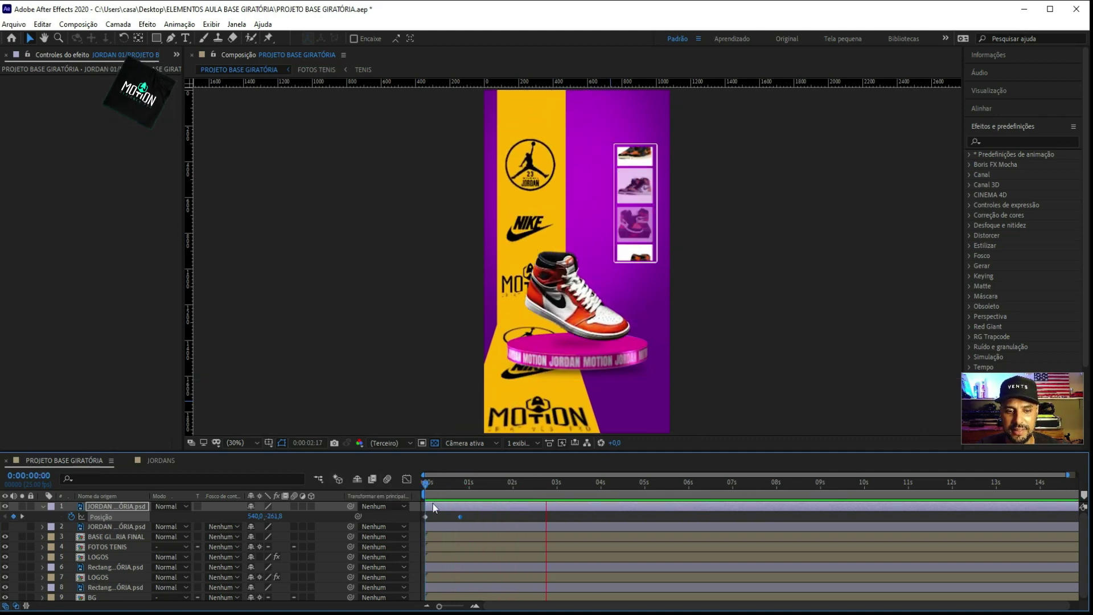
pyautogui.press('space')
pyautogui.click(478, 482)
pyautogui.click(388, 517)
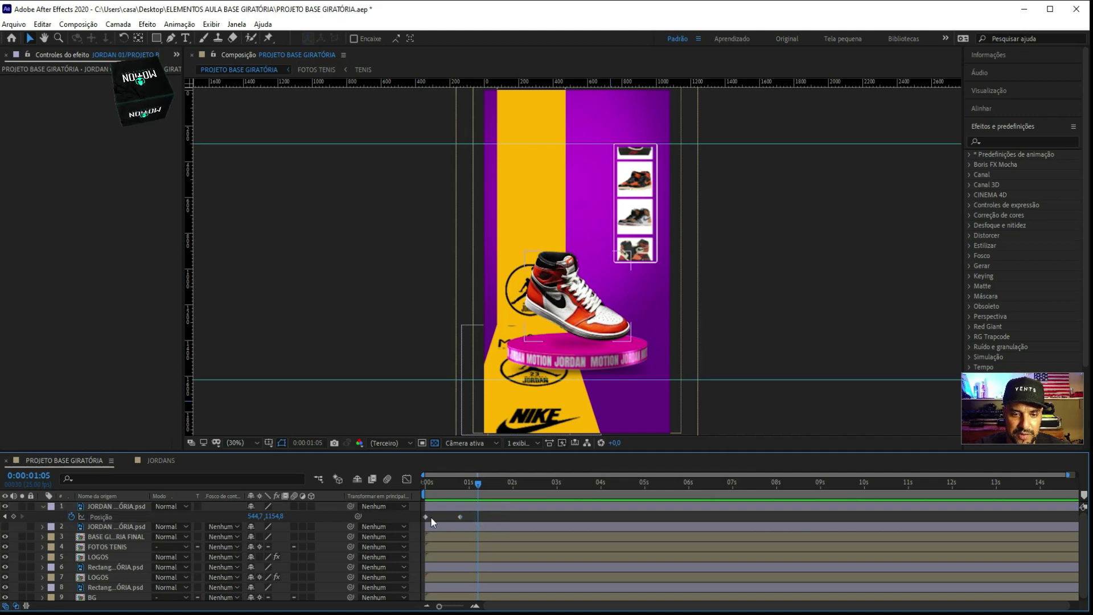
pyautogui.moveTo(469, 514); pyautogui.dragTo(412, 521)
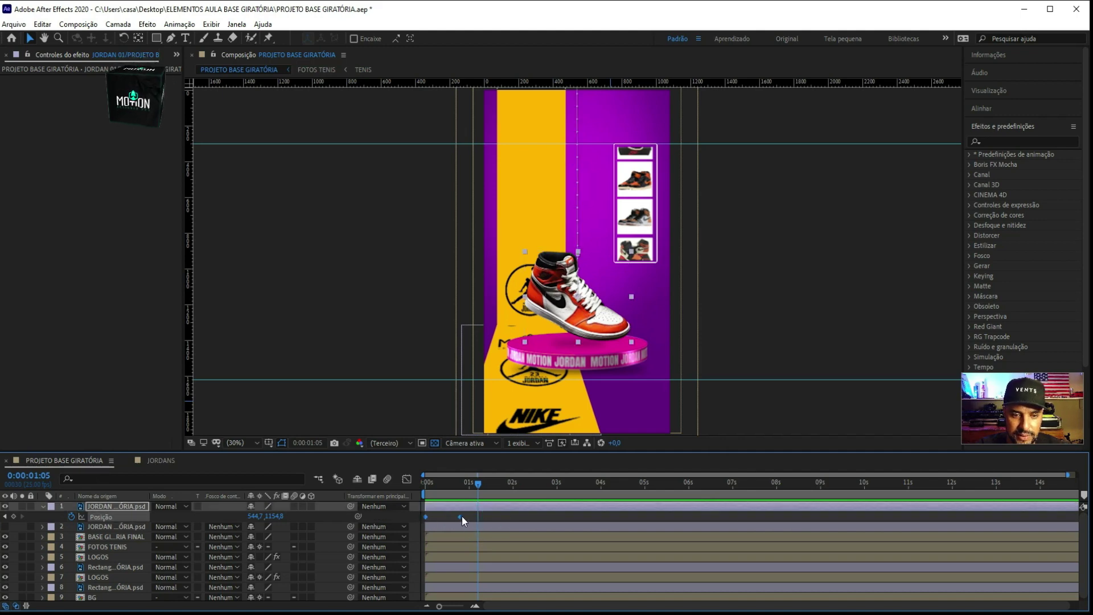
# Apply Easy Ease to the shoe's position keyframes and shift a keyframe earlier, then preview
pyautogui.rightClick(462, 515)
pyautogui.moveTo(598, 514)
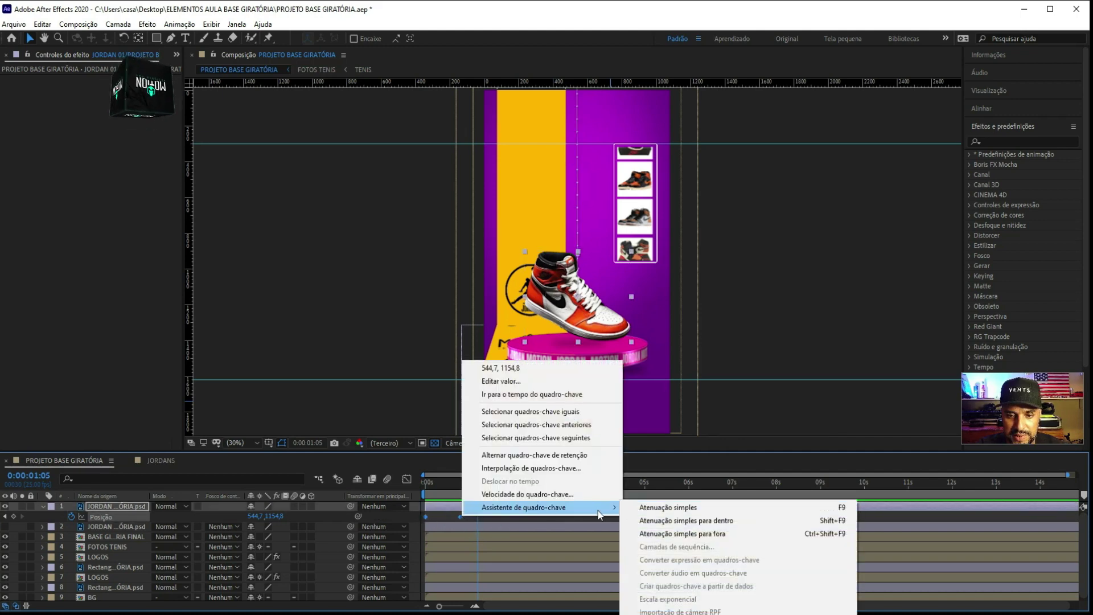
pyautogui.click(666, 507)
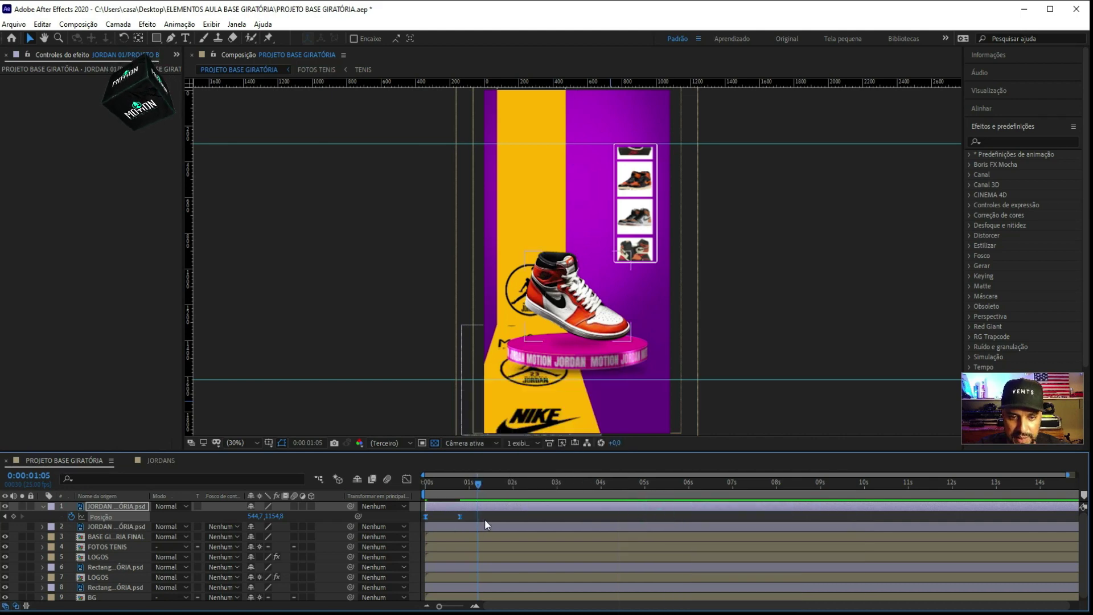
pyautogui.moveTo(473, 488); pyautogui.dragTo(454, 488)
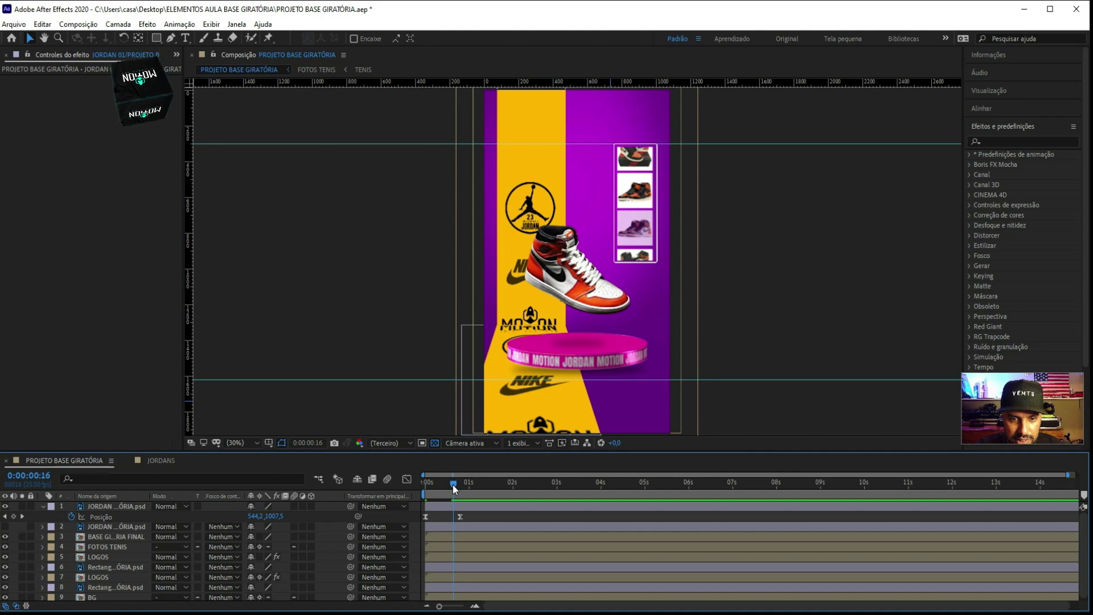
pyautogui.click(453, 517)
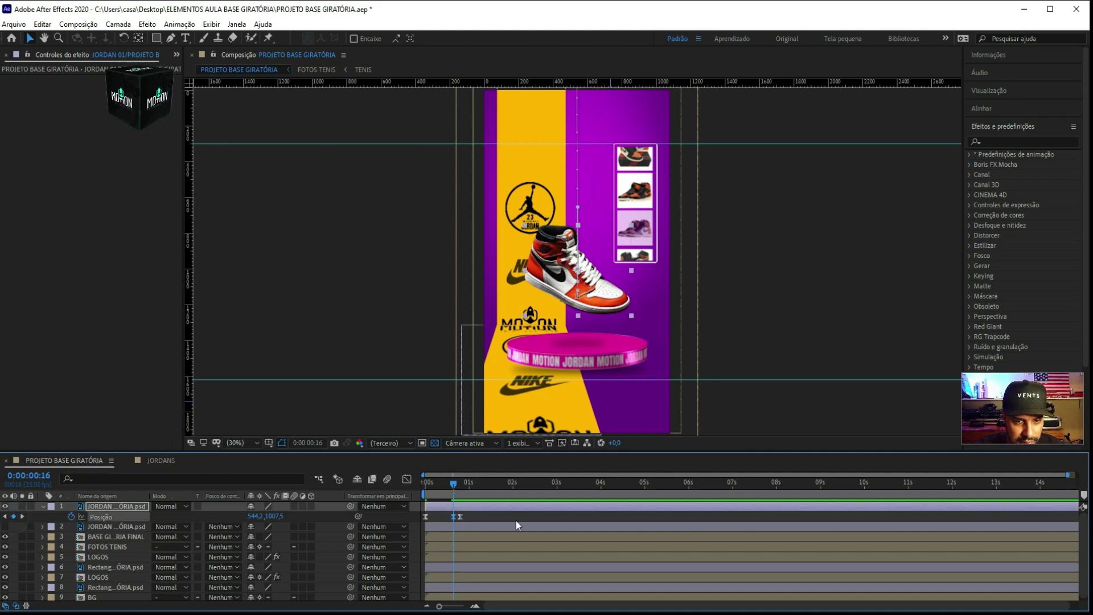
pyautogui.moveTo(456, 520); pyautogui.dragTo(433, 520)
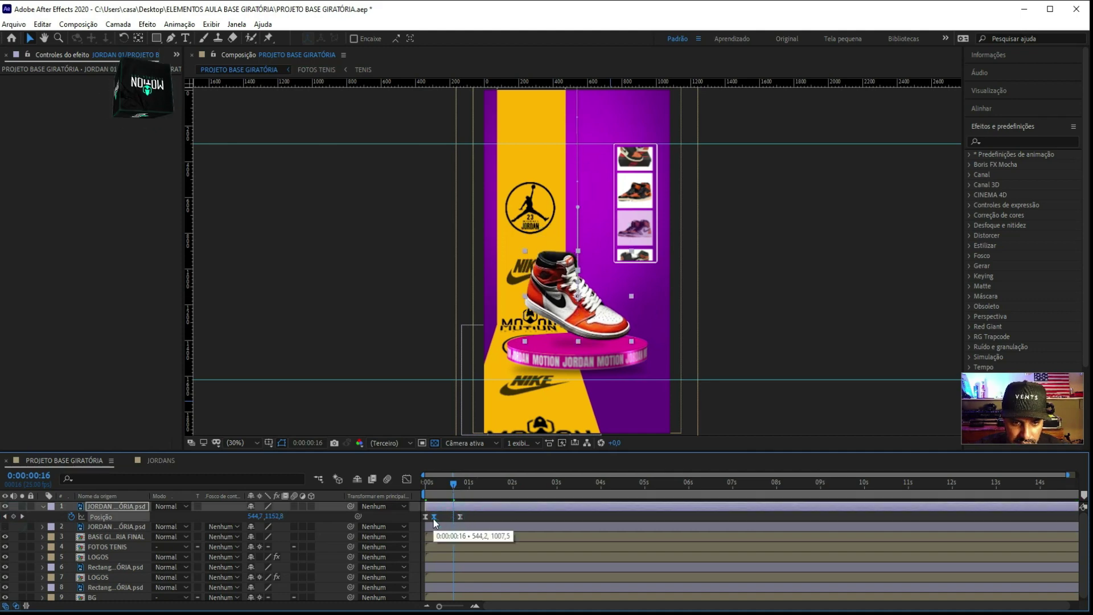
pyautogui.press('space')
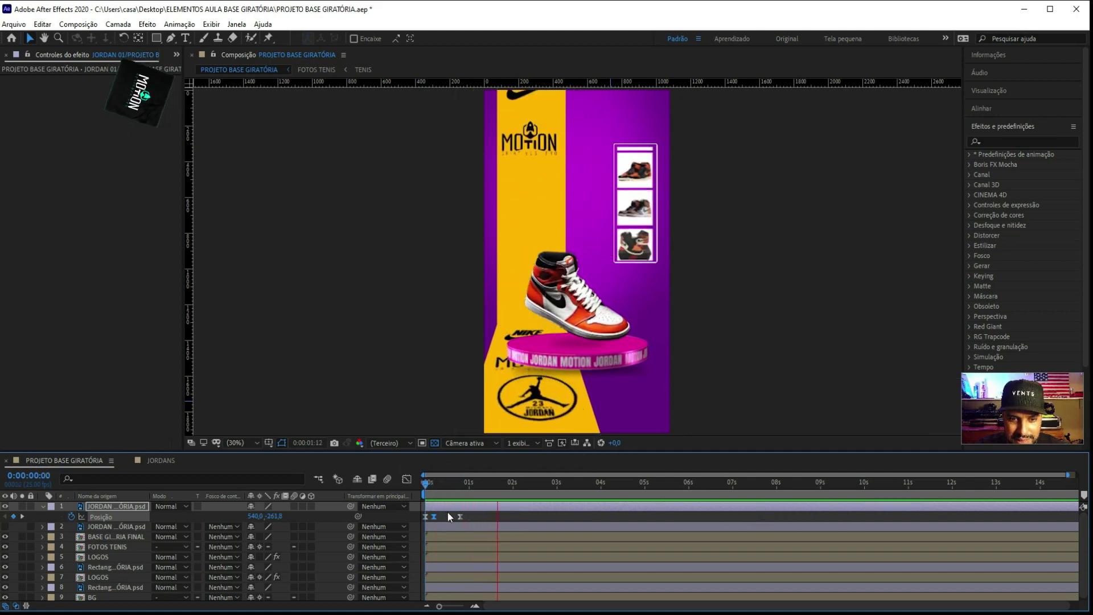
pyautogui.press('space')
# Fine-tune the middle keyframe's timing with repeated previews, then save the project
pyautogui.moveTo(440, 606); pyautogui.dragTo(447, 607)
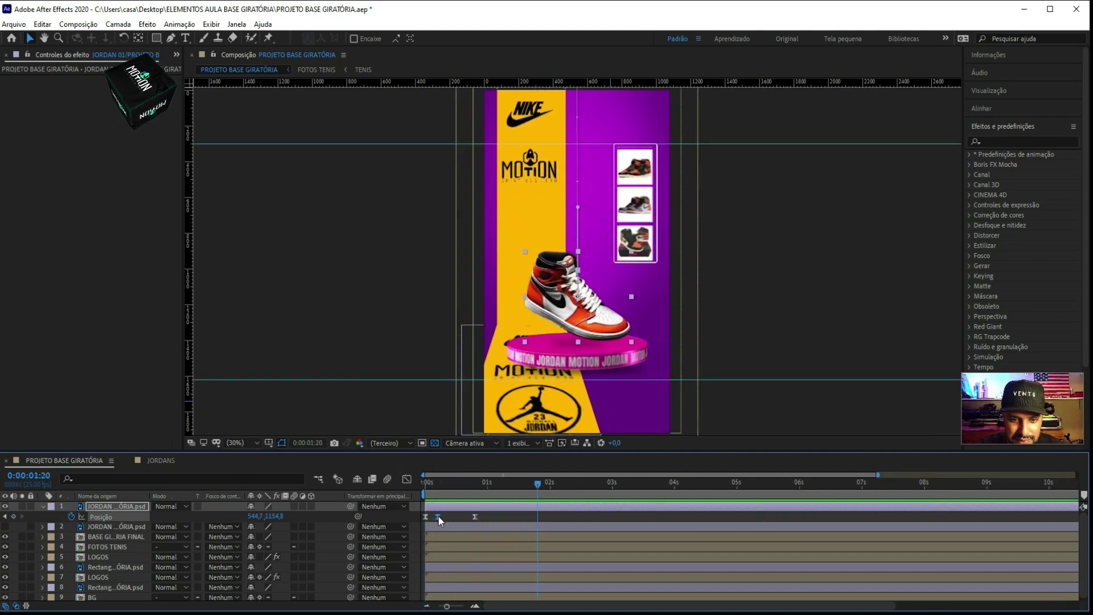
pyautogui.moveTo(438, 517); pyautogui.dragTo(442, 517)
pyautogui.press('space')
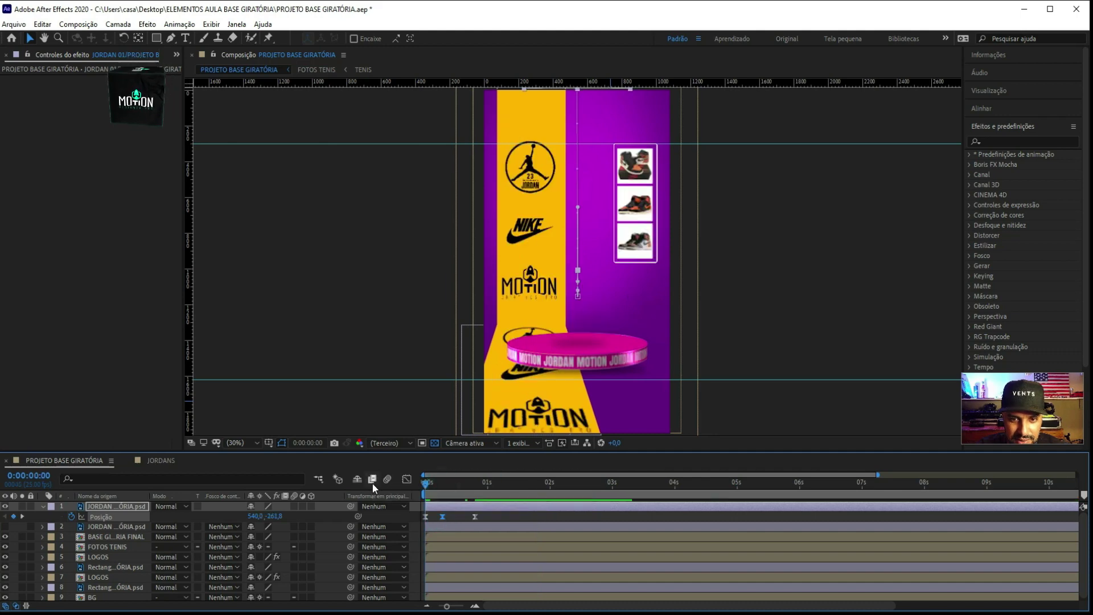
pyautogui.press('space')
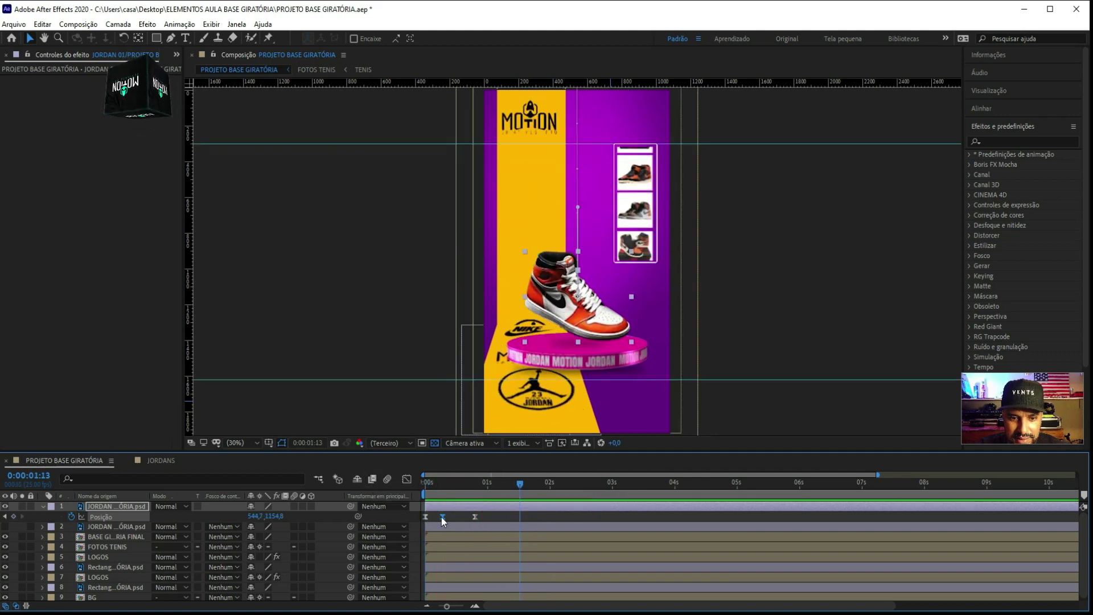
pyautogui.moveTo(442, 517); pyautogui.dragTo(437, 517)
pyautogui.press('space')
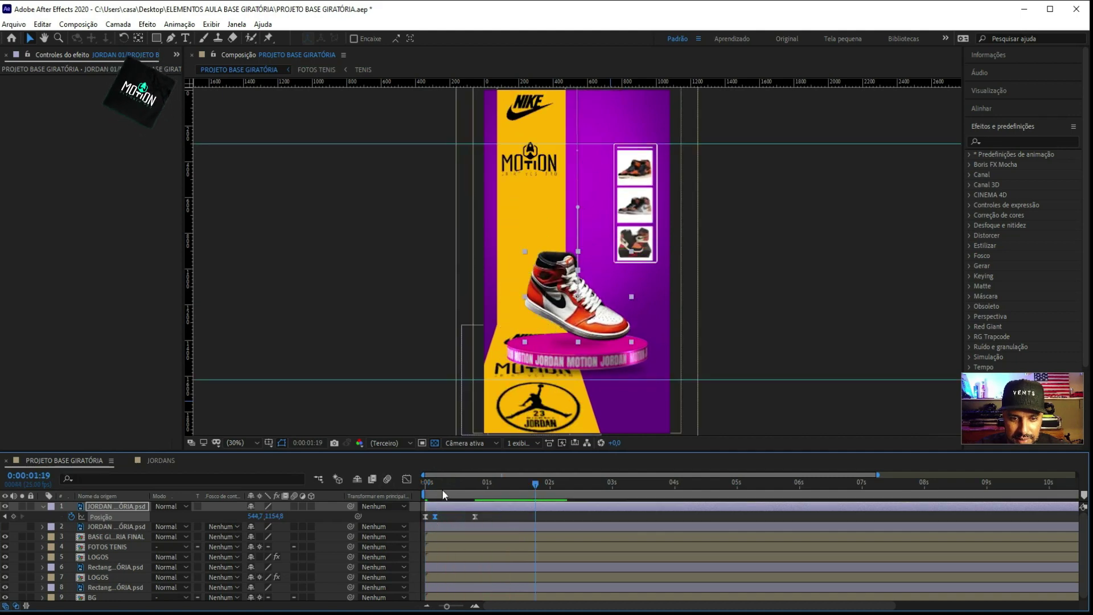
pyautogui.press('space')
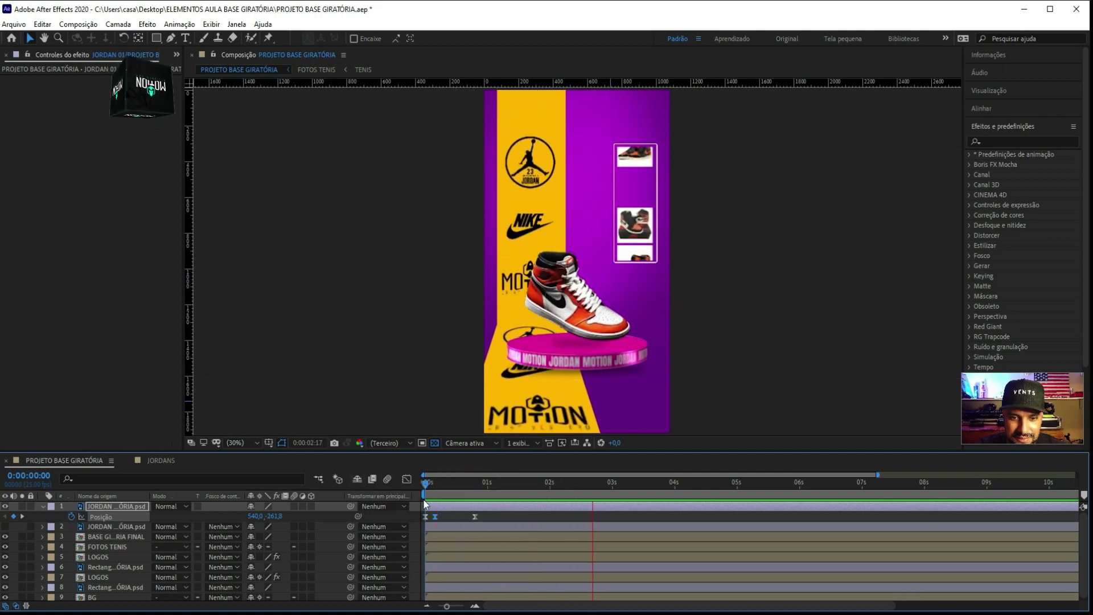
pyautogui.press('space')
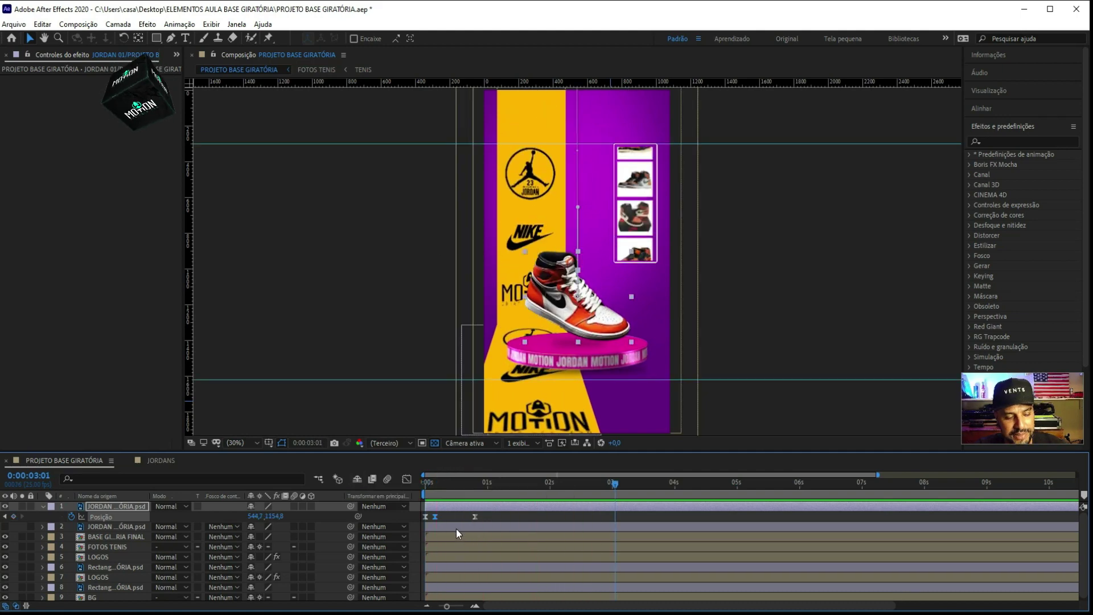
pyautogui.hotkey('ctrl', 's')
pyautogui.moveTo(432, 482)
pyautogui.mouseDown()
pyautogui.moveTo(396, 499)
pyautogui.moveTo(473, 434)
pyautogui.mouseUp()
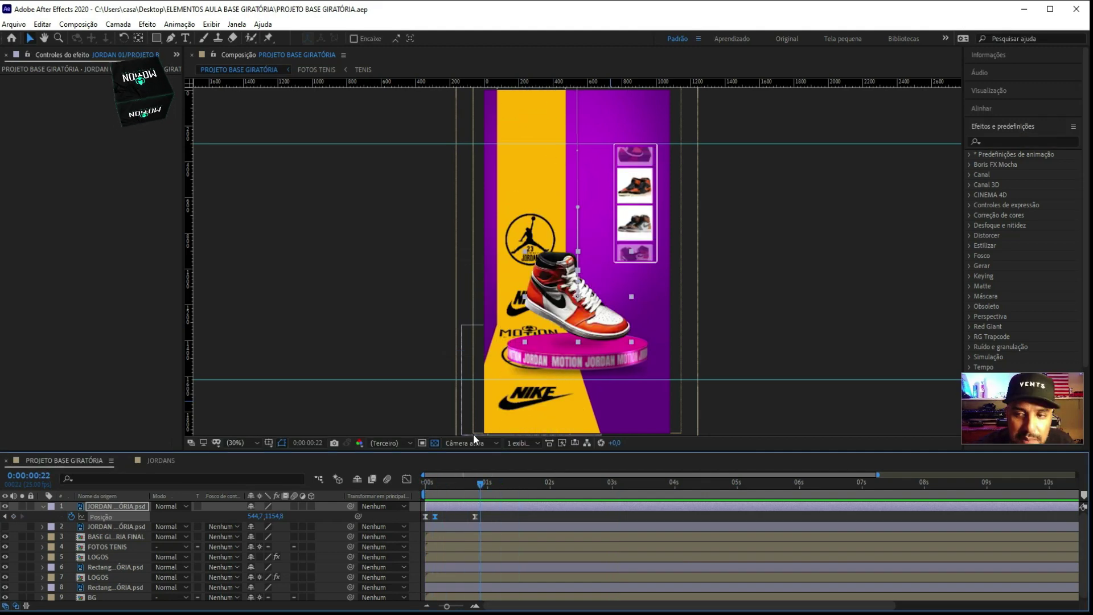
# Open the Animation Composer 3 panel and browse to the Starter Presets thumbnails
pyautogui.click(179, 24)
pyautogui.moveTo(233, 24)
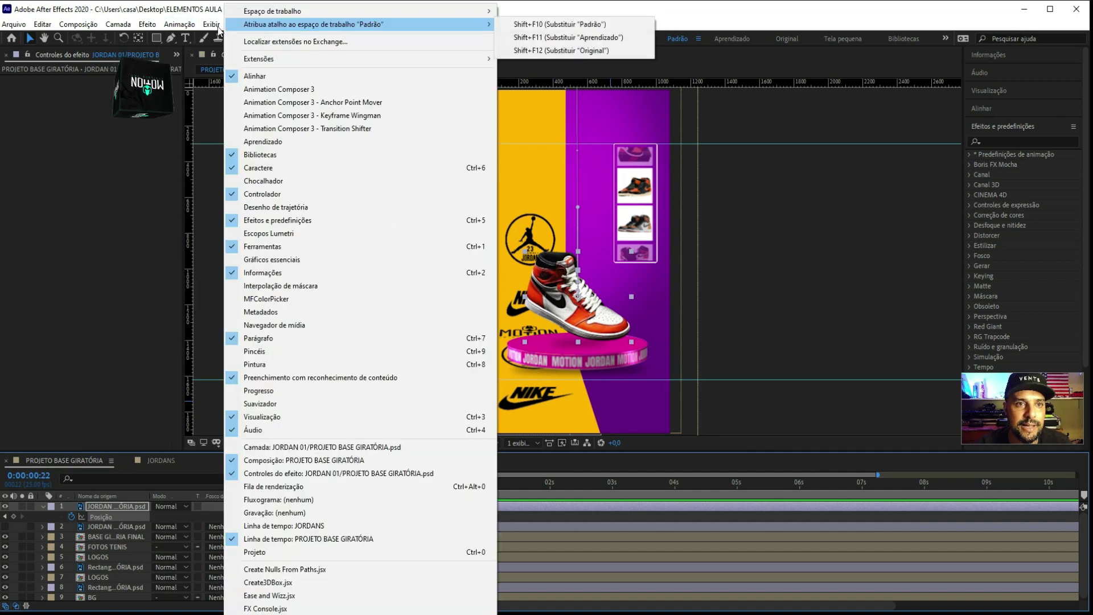
pyautogui.click(273, 88)
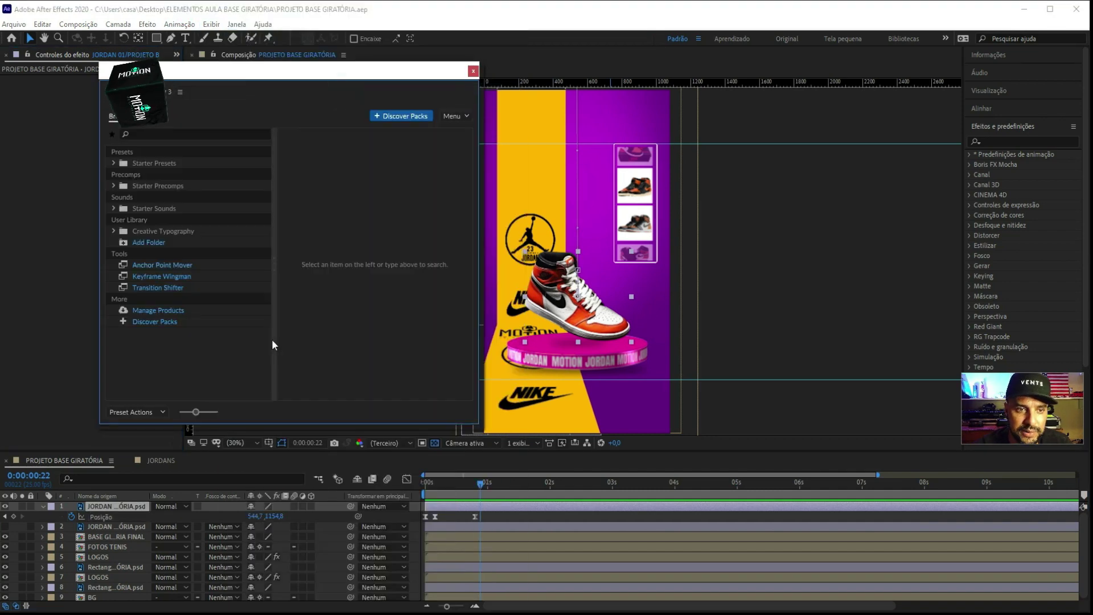
pyautogui.click(115, 184)
pyautogui.click(115, 186)
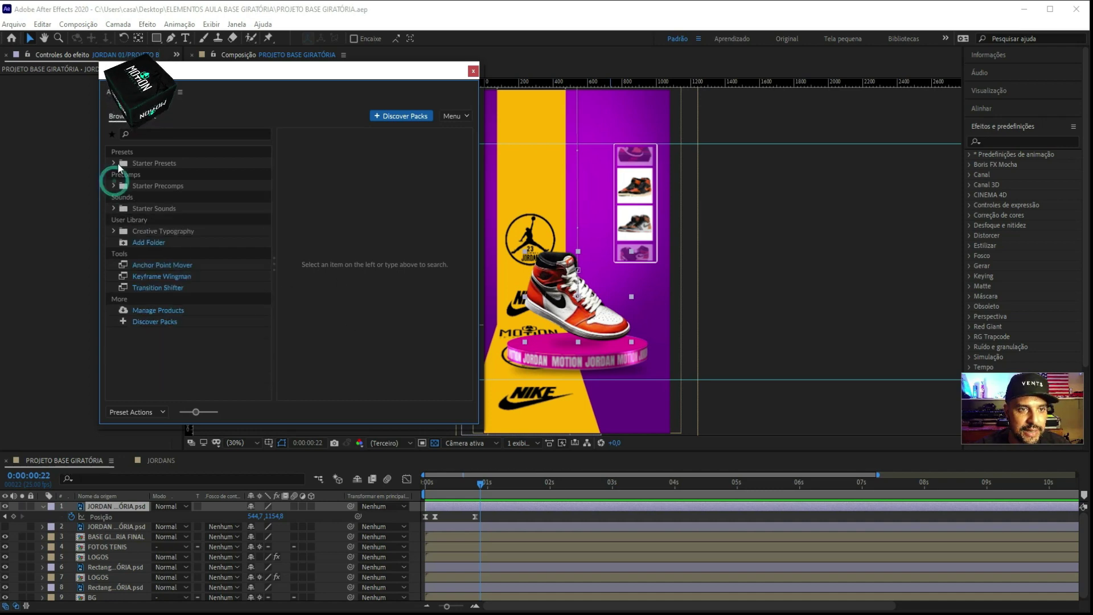
pyautogui.click(165, 162)
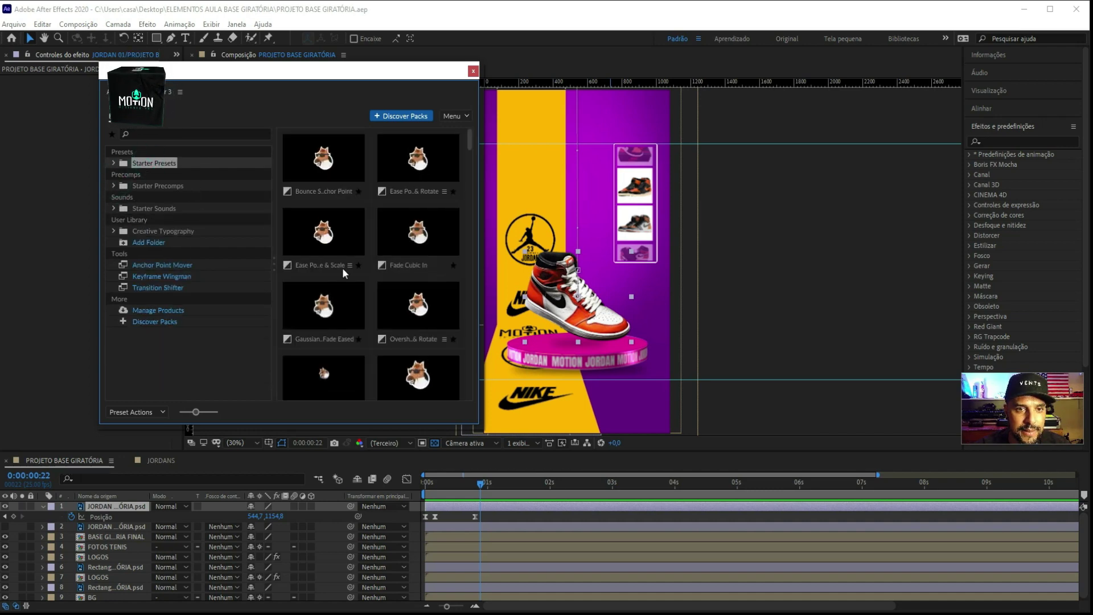
pyautogui.scroll(-1, 420, 275)
pyautogui.scroll(-3, 439, 272)
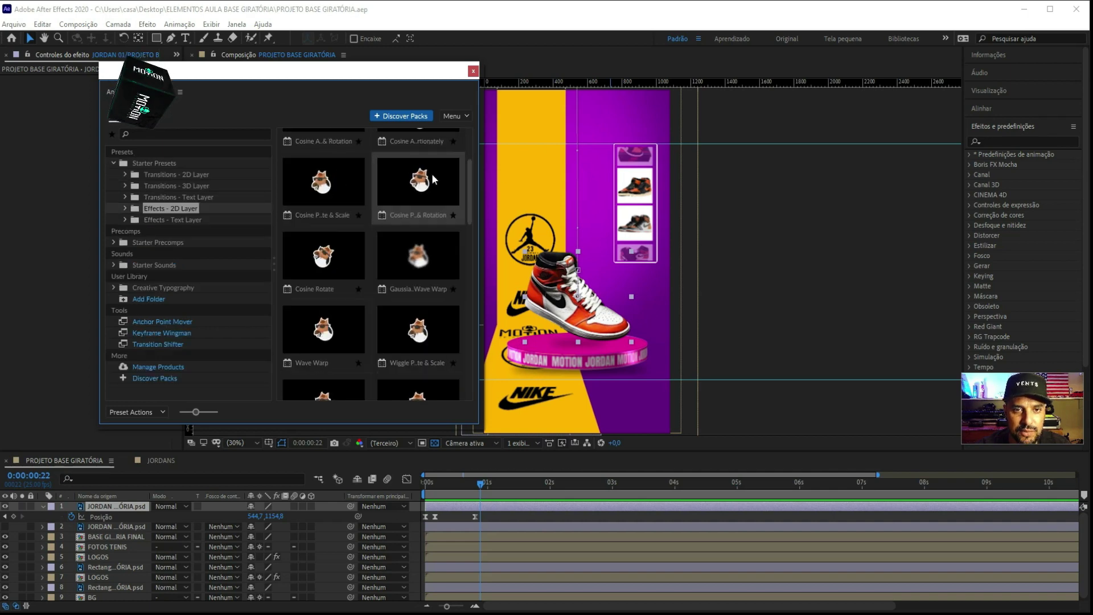
# Apply the Cosine Position & Rotation preset to the JORDAN 01 shoe layer
pyautogui.click(460, 505)
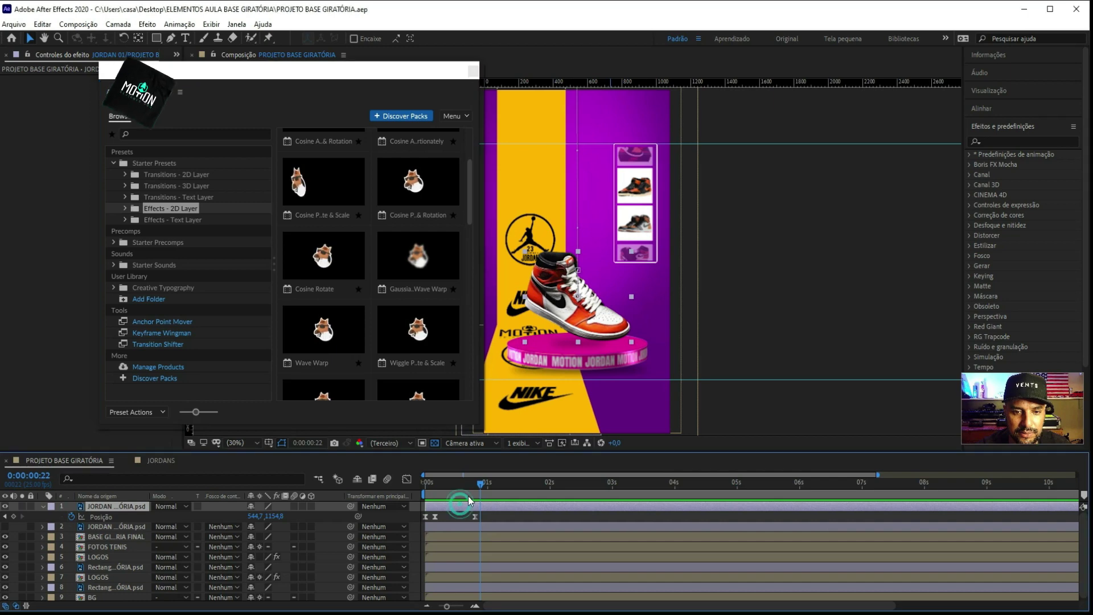
pyautogui.click(420, 189)
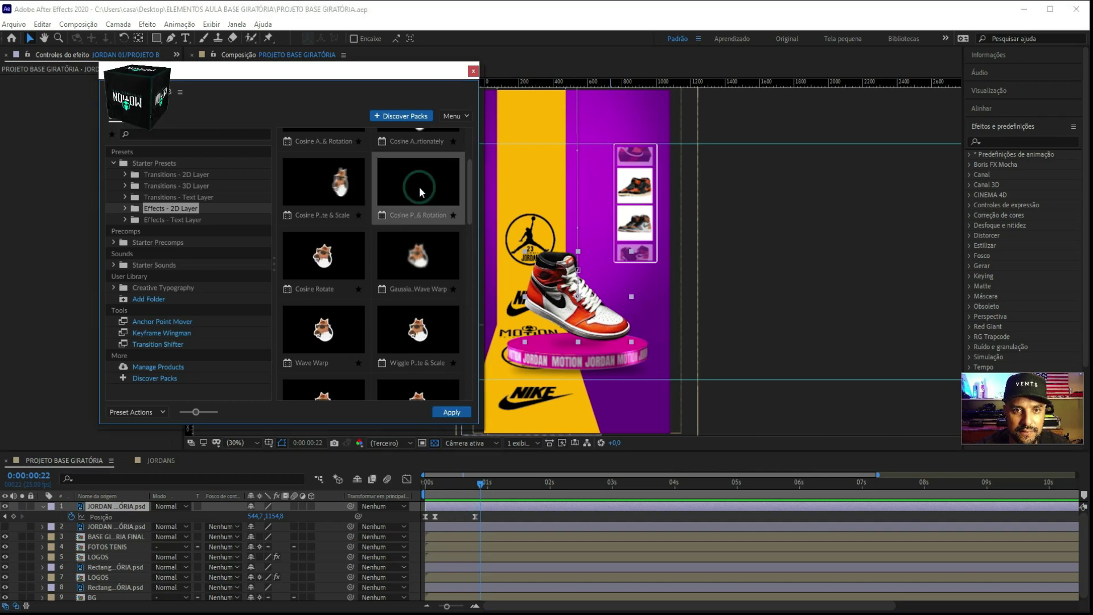
pyautogui.click(457, 416)
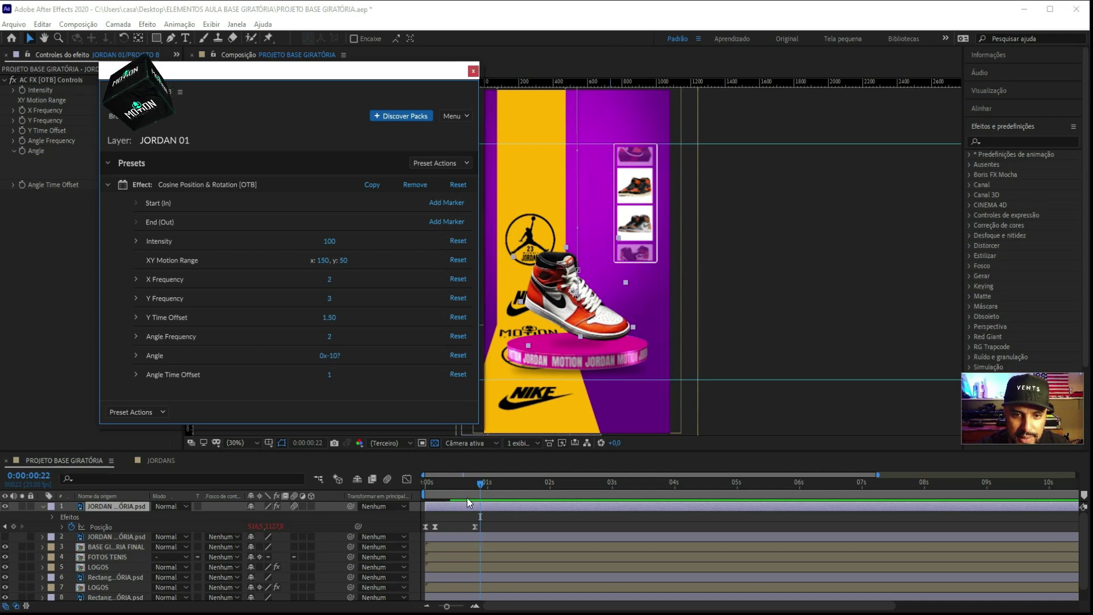
# Preview the new Cosine wiggle and drop its Intensity from 100 to 18
pyautogui.press('space')
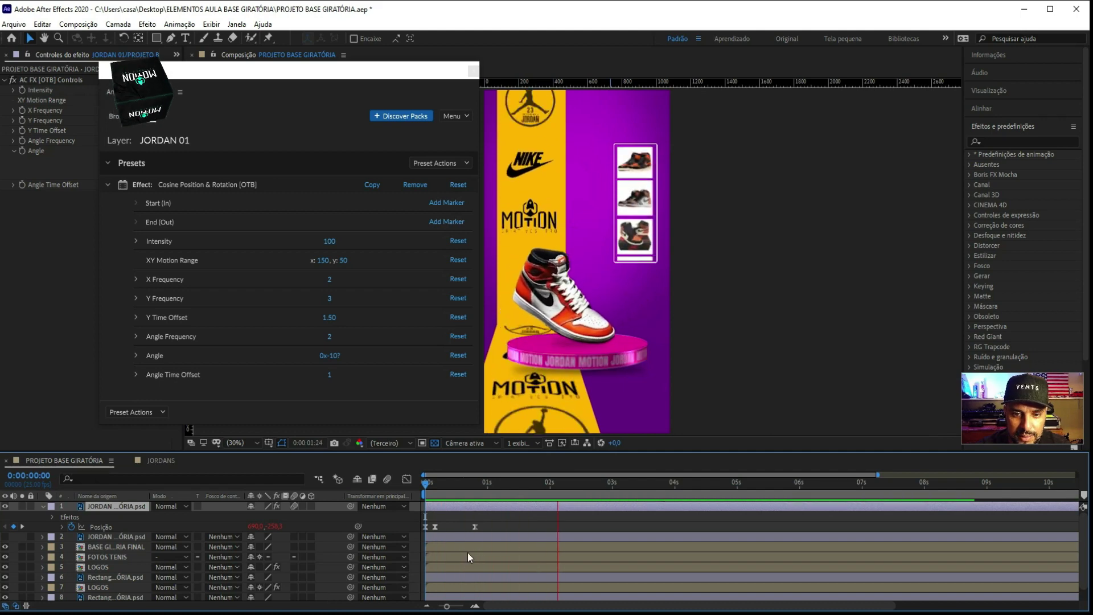
pyautogui.click(484, 483)
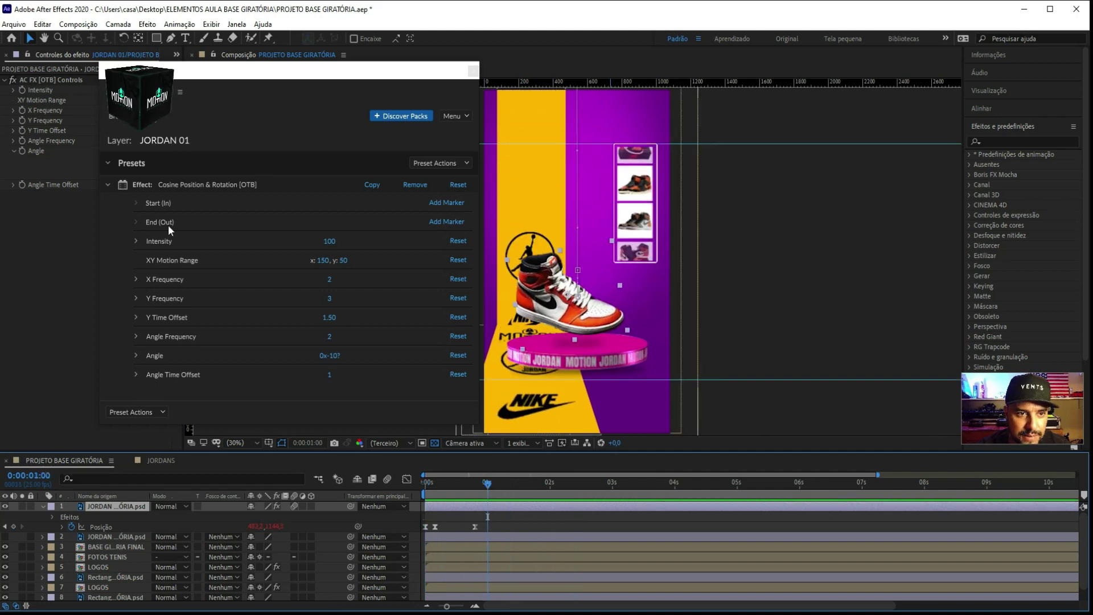
pyautogui.moveTo(330, 243); pyautogui.dragTo(317, 245)
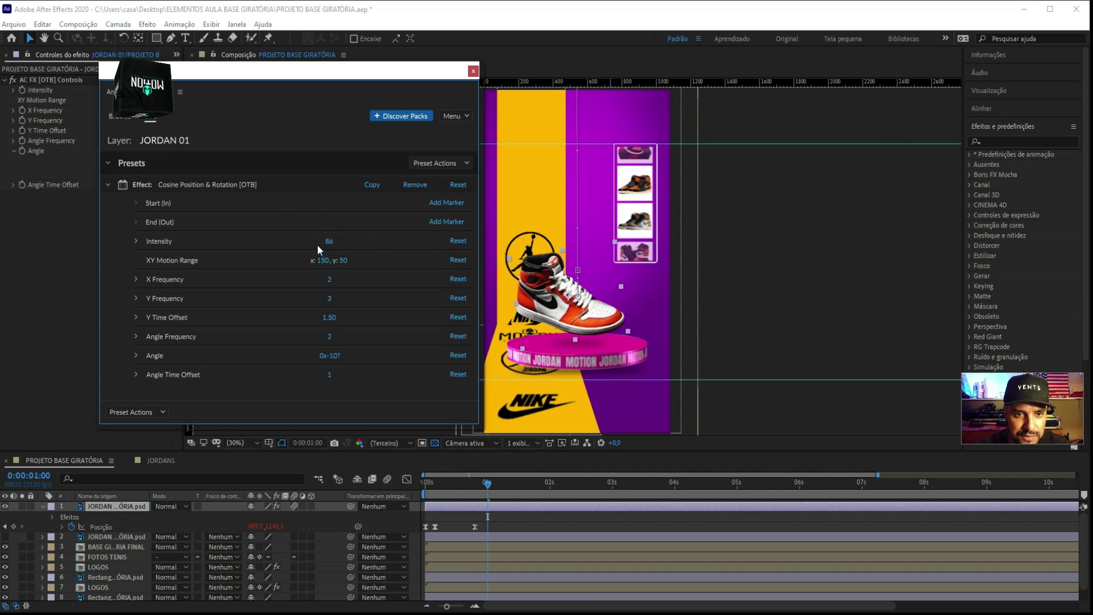
pyautogui.moveTo(525, 478); pyautogui.dragTo(343, 483)
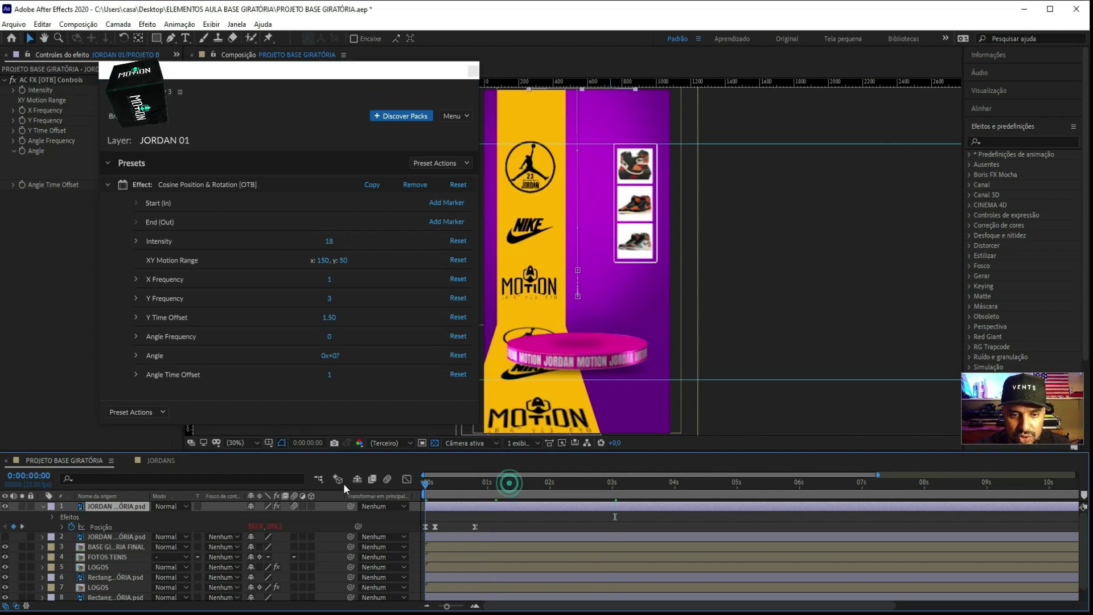
pyautogui.press('space')
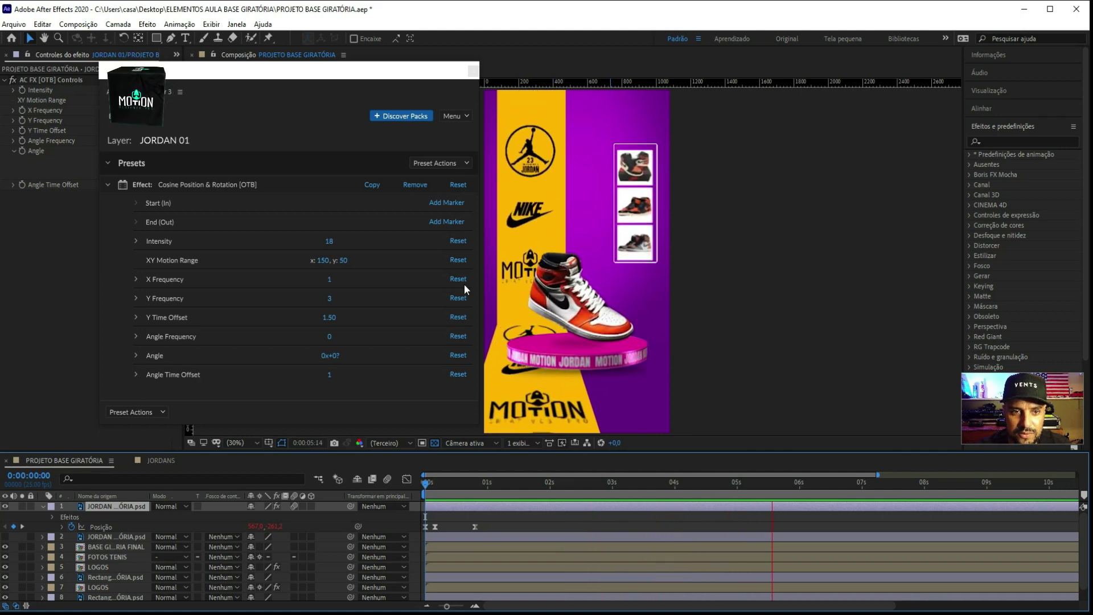
pyautogui.press('space')
# Raise Intensity to 27 and reduce Y Frequency to 1, then close the Motion panel
pyautogui.moveTo(327, 241); pyautogui.dragTo(337, 244)
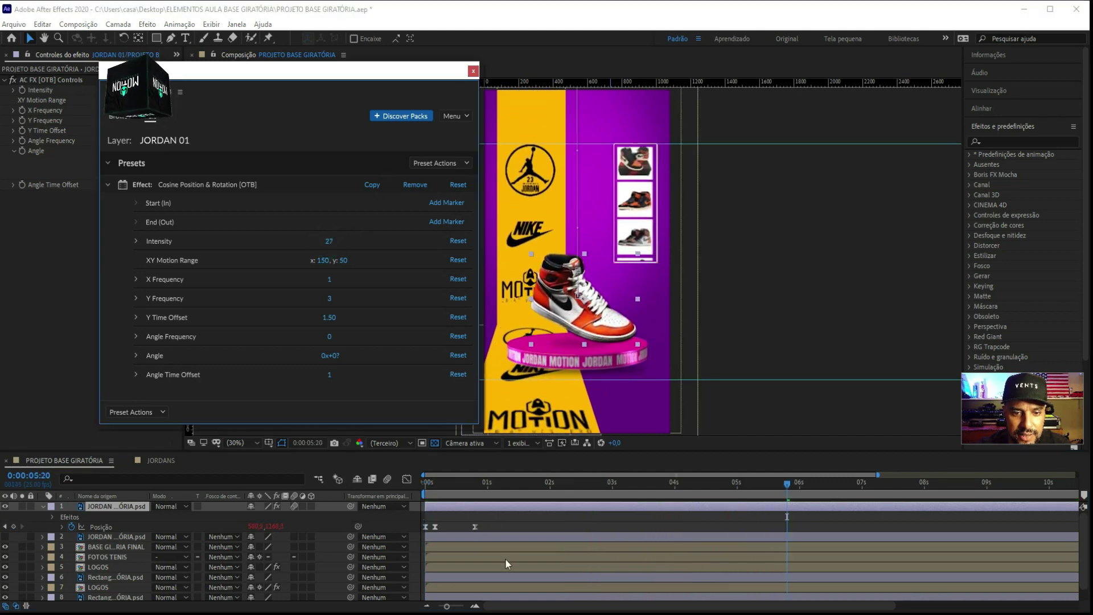
pyautogui.click(479, 477)
pyautogui.moveTo(450, 479); pyautogui.dragTo(414, 480)
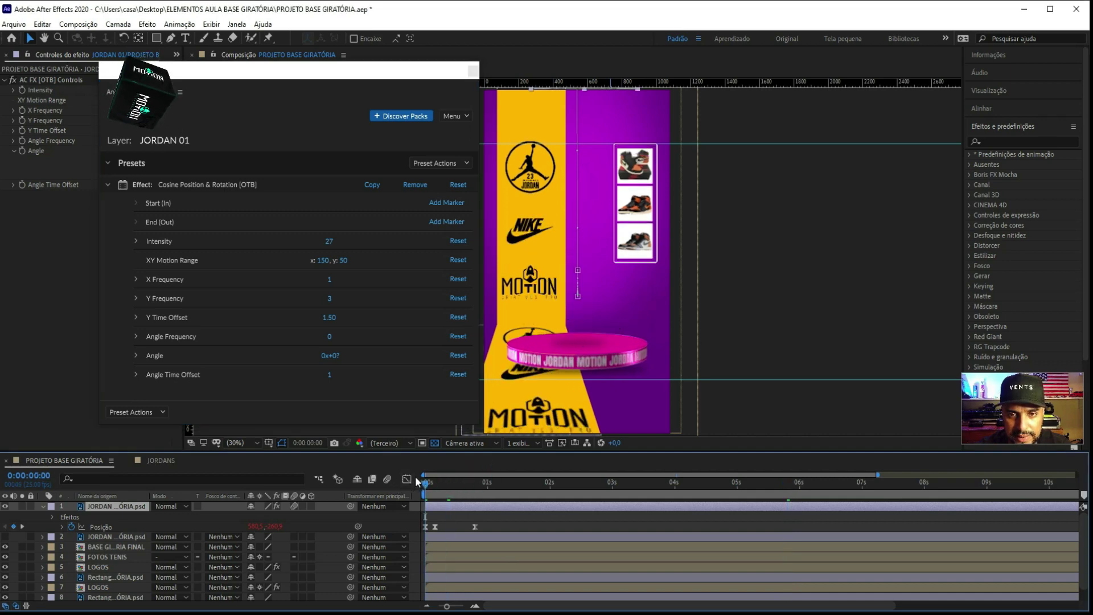
pyautogui.press('space')
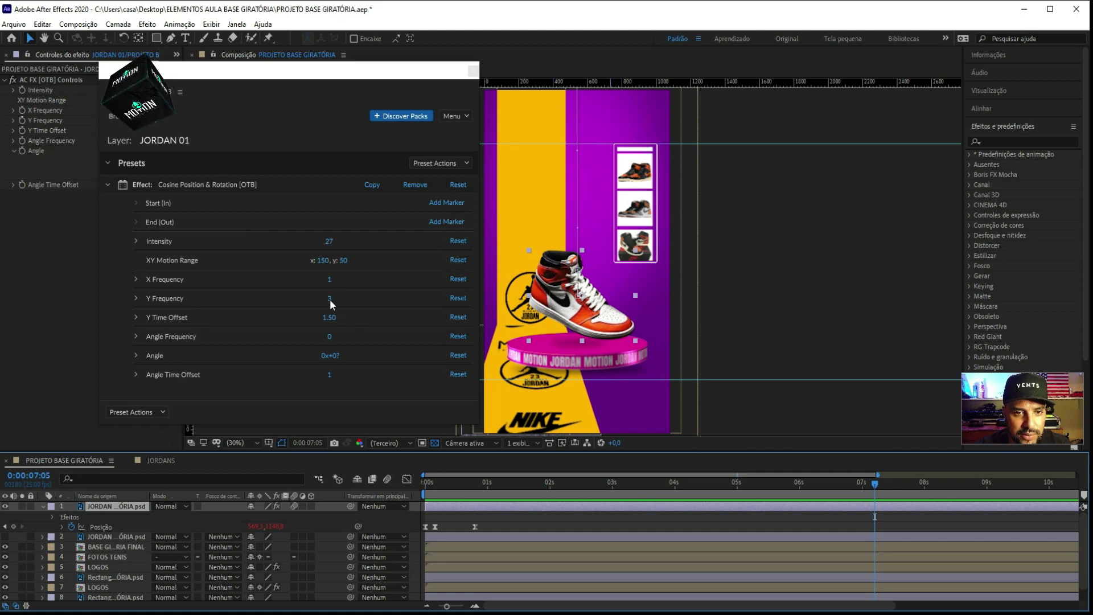
pyautogui.moveTo(331, 299); pyautogui.dragTo(329, 301)
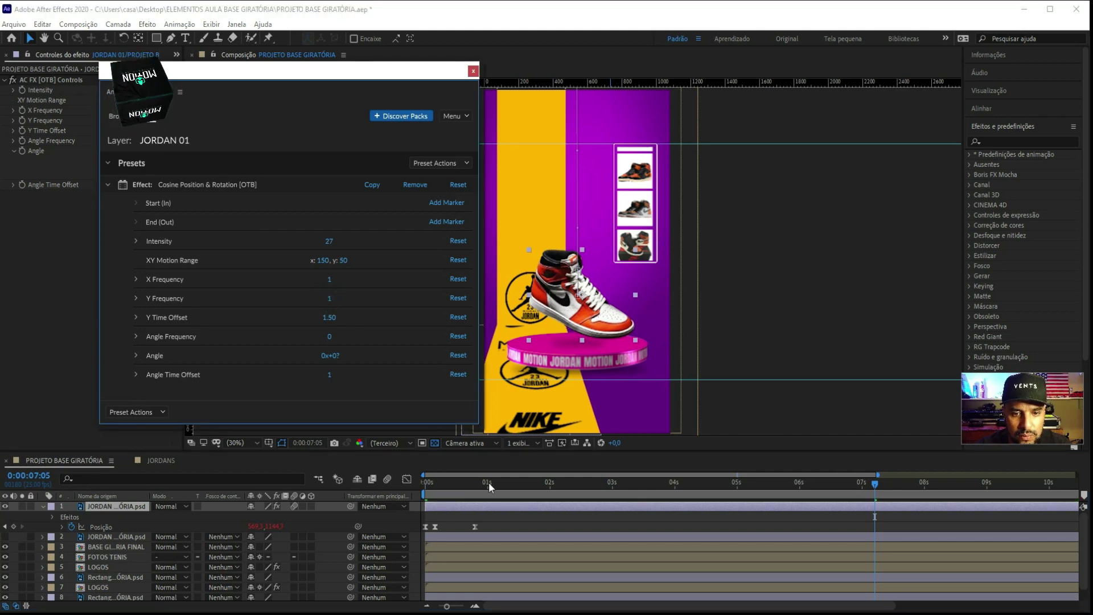
pyautogui.press('space')
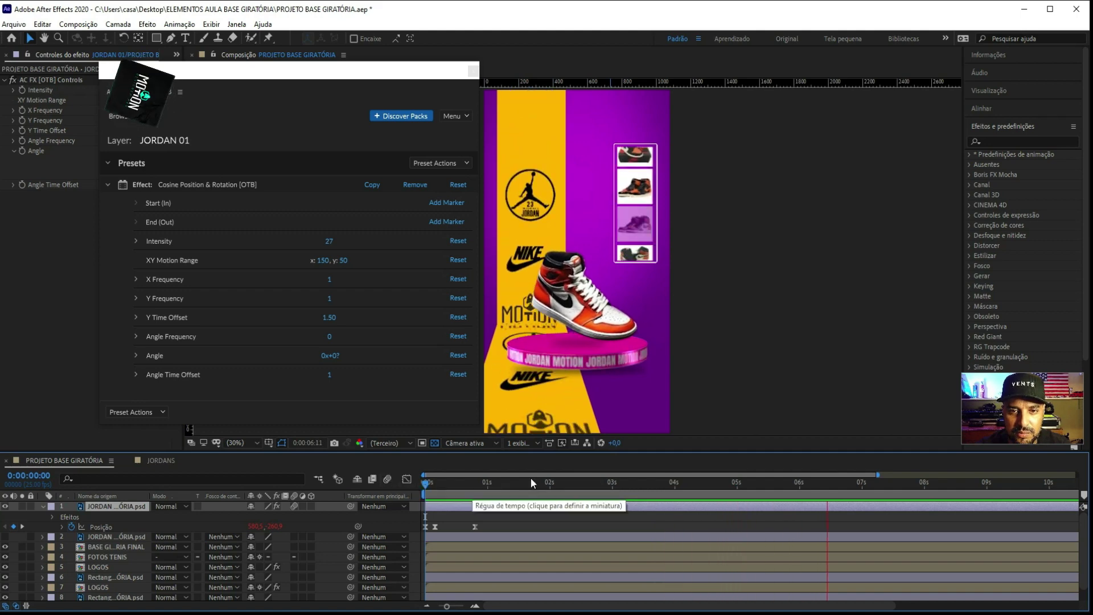
pyautogui.click(474, 73)
# Preview the composition and scrub through the shoe's animation
pyautogui.press('space')
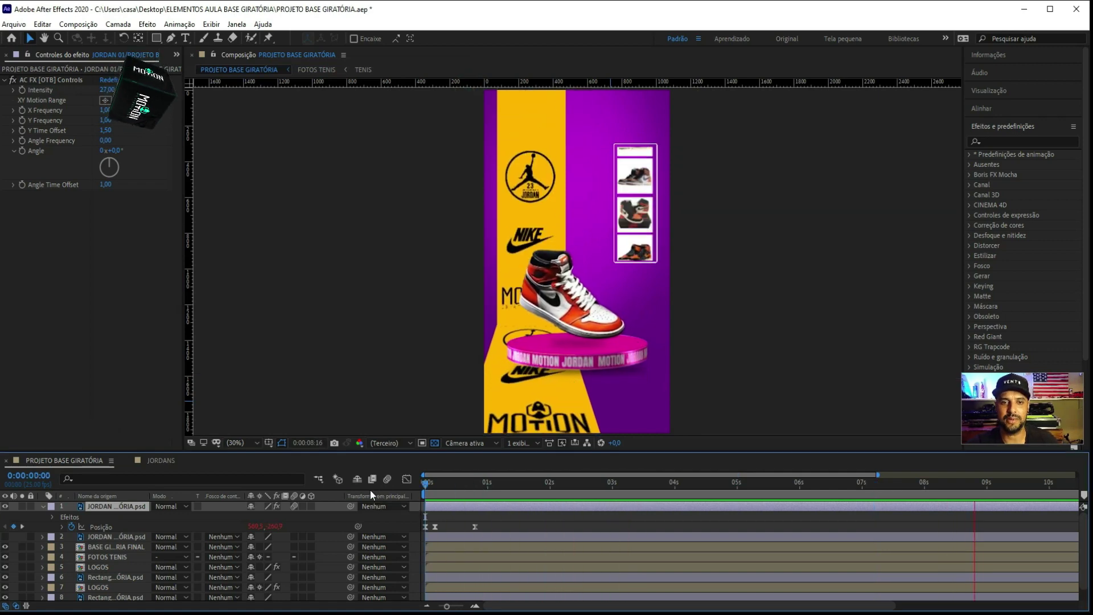
pyautogui.press('space')
pyautogui.hotkey('ctrl', 'z')
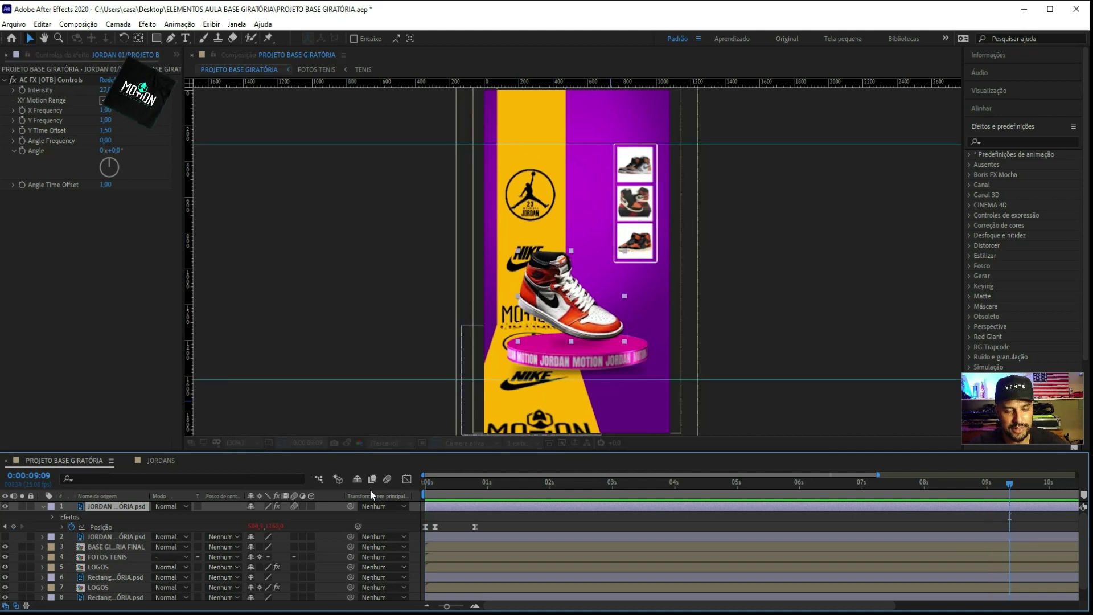
pyautogui.press('space')
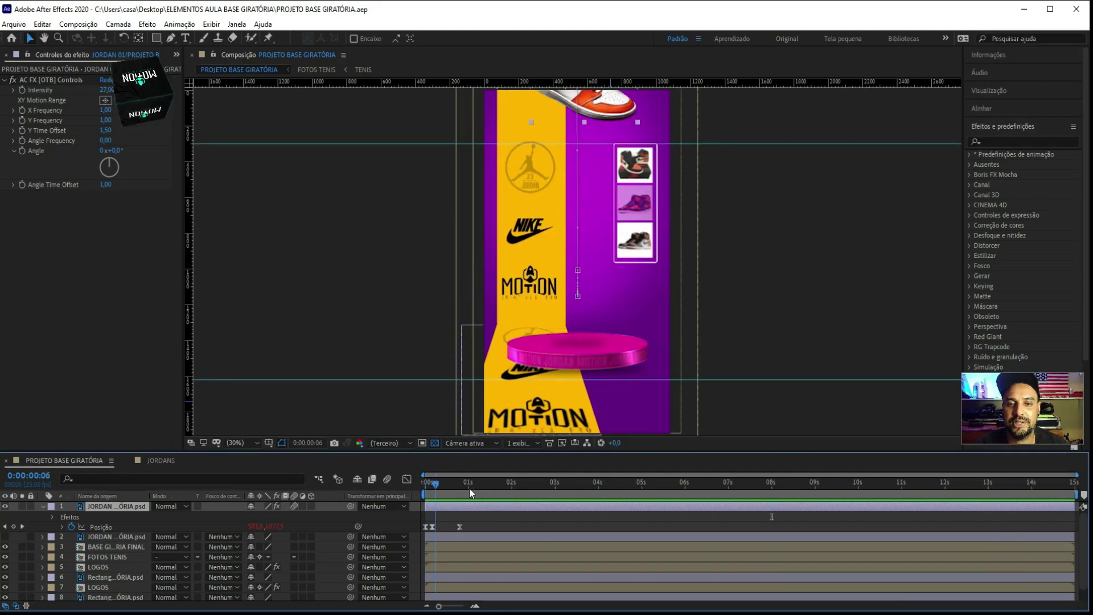
pyautogui.moveTo(469, 488); pyautogui.dragTo(770, 514)
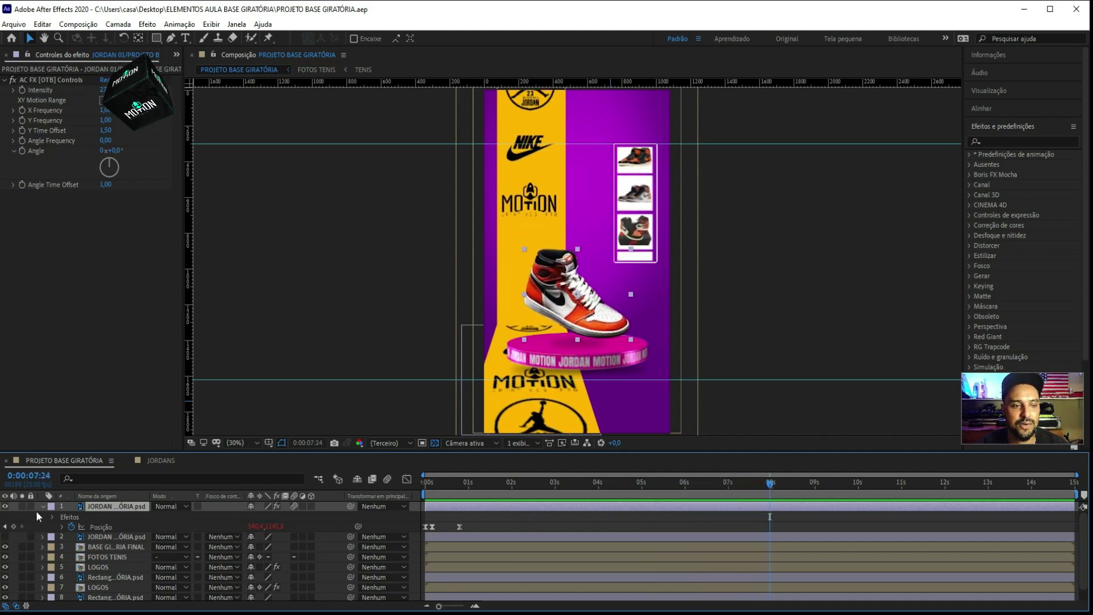
# Hide the second Jordan shoe layer, split the shoe at 8 seconds and delete the later part
pyautogui.click(7, 536)
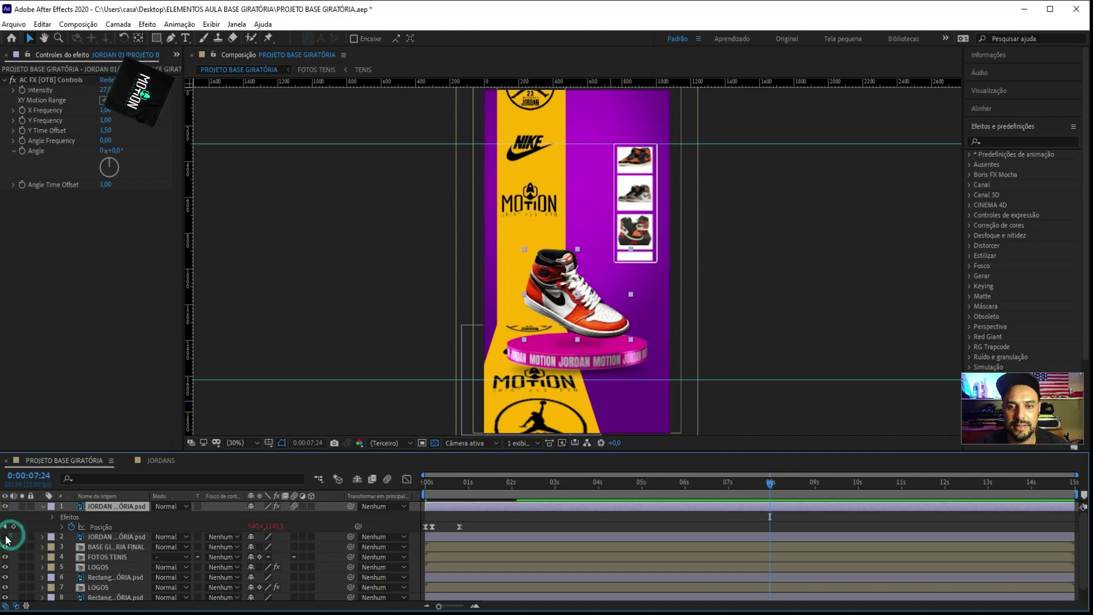
pyautogui.click(6, 537)
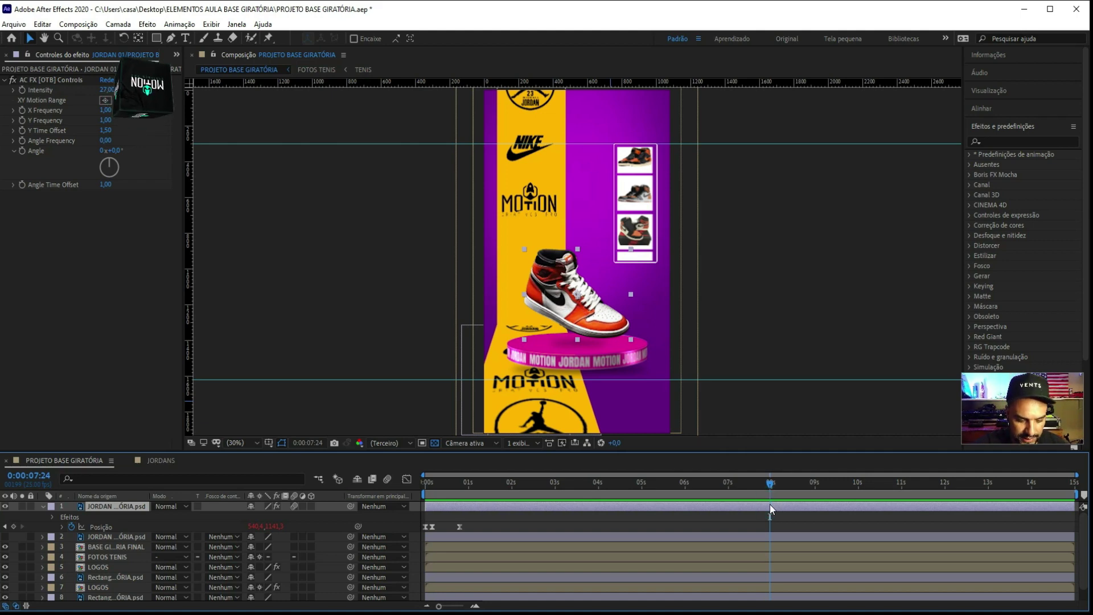
pyautogui.hotkey('ctrl', 'shift', 'd')
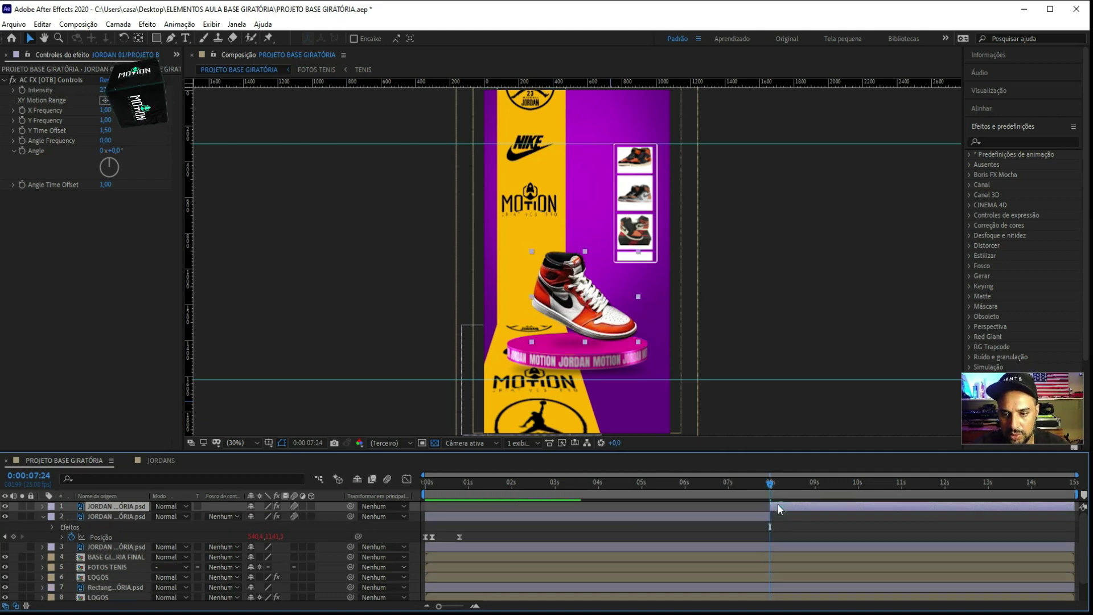
pyautogui.press('Delete')
pyautogui.moveTo(771, 484); pyautogui.dragTo(764, 488)
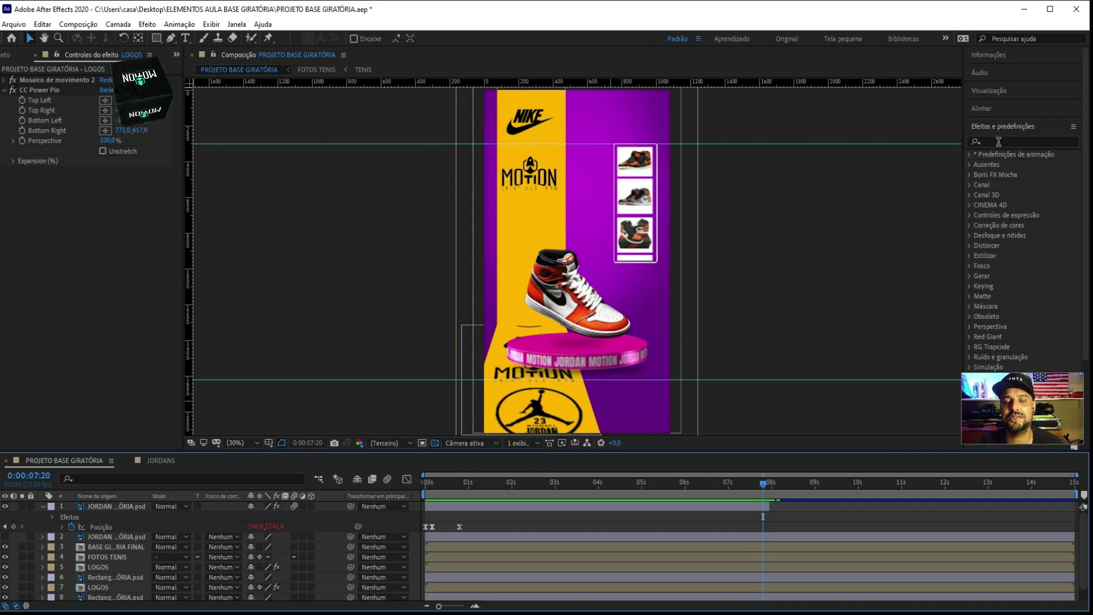
# Search 'nuva' and apply nuva Glitch 09 to the shoe layer instead of Glitch 10
pyautogui.click(998, 142)
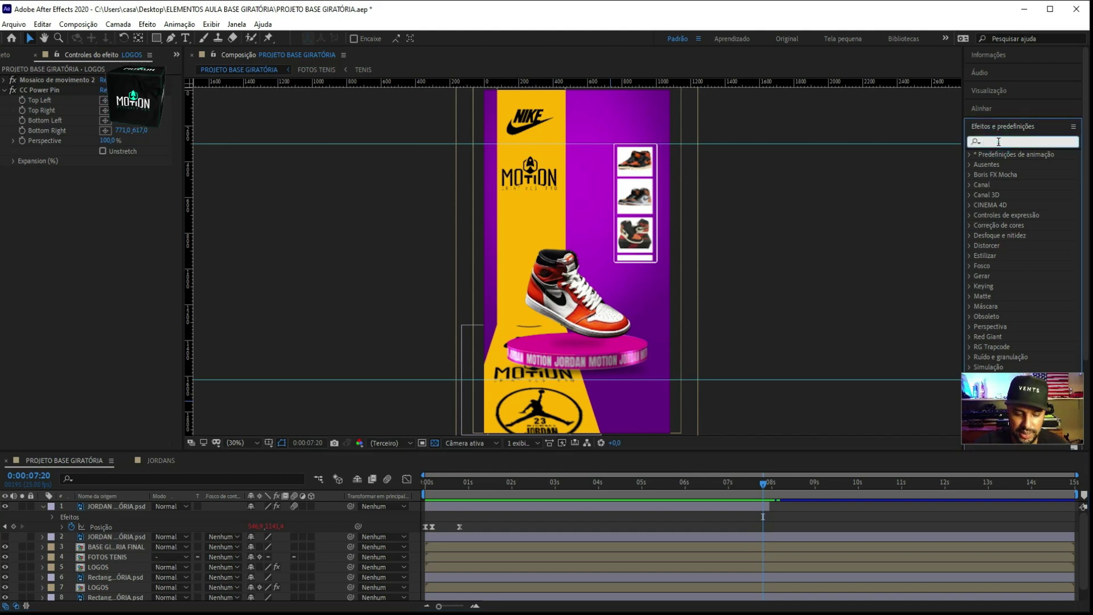
pyautogui.write('nuva')
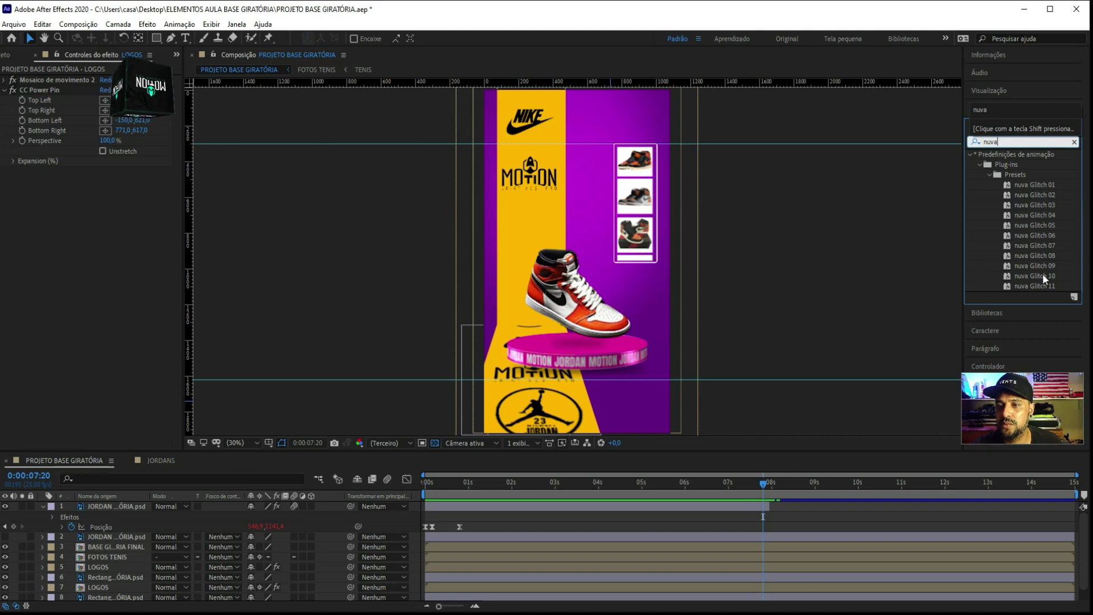
pyautogui.click(1043, 276)
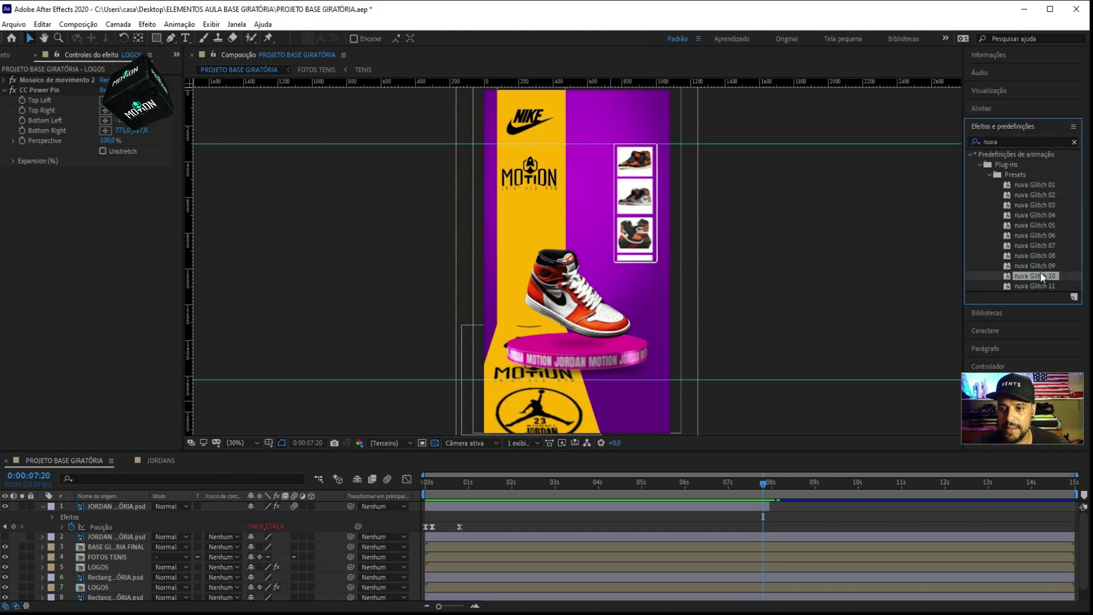
pyautogui.moveTo(895, 395)
pyautogui.mouseDown()
pyautogui.moveTo(772, 508)
pyautogui.moveTo(771, 486)
pyautogui.mouseUp()
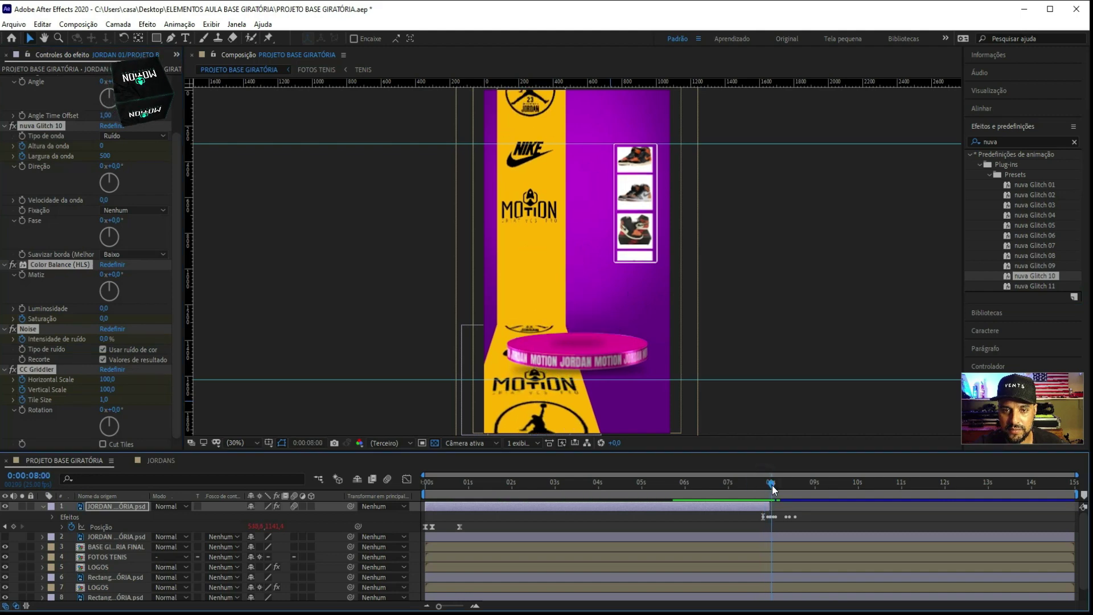
pyautogui.hotkey('ctrl', 'z')
pyautogui.moveTo(1034, 265); pyautogui.dragTo(754, 506)
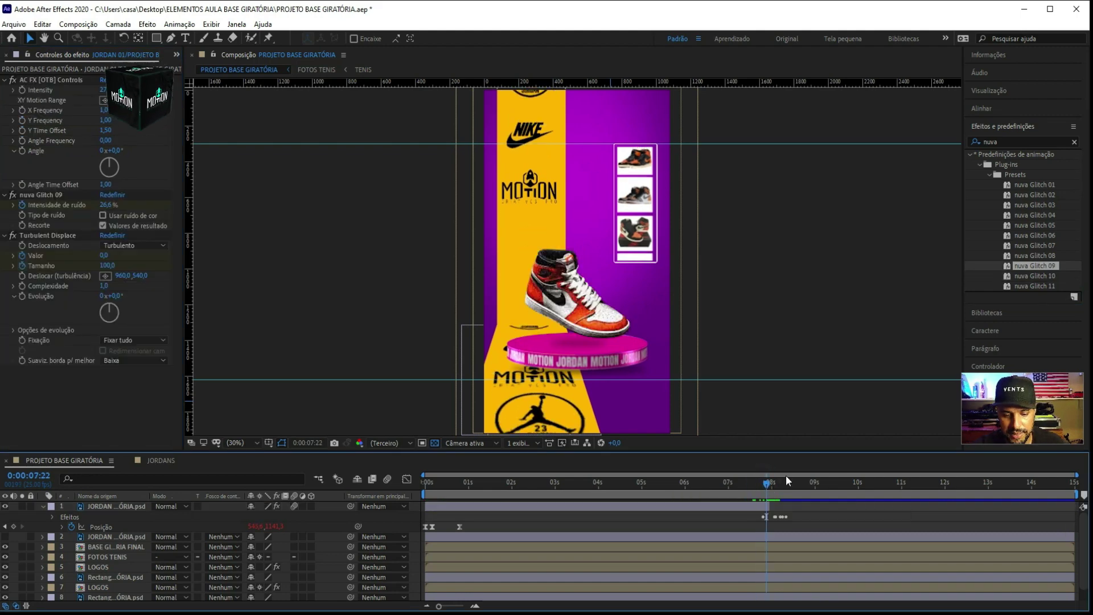
# Shift the glitch keyframes to just before 8 seconds and preview from 7 seconds
pyautogui.click(766, 484)
pyautogui.moveTo(729, 588)
pyautogui.mouseDown()
pyautogui.moveTo(793, 515)
pyautogui.moveTo(742, 528)
pyautogui.moveTo(742, 478)
pyautogui.mouseUp()
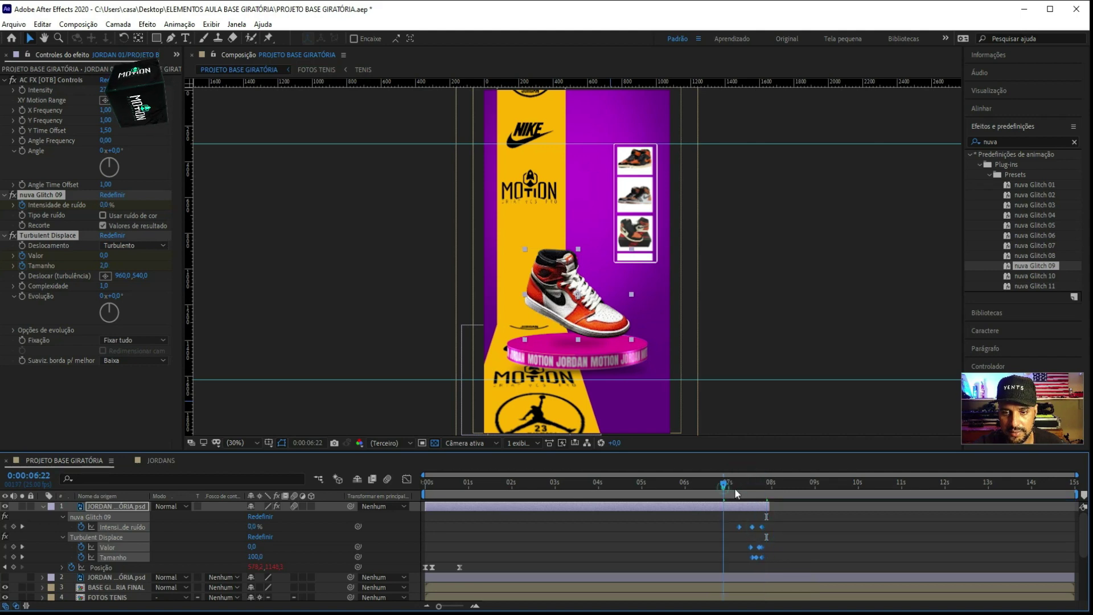
pyautogui.press('space')
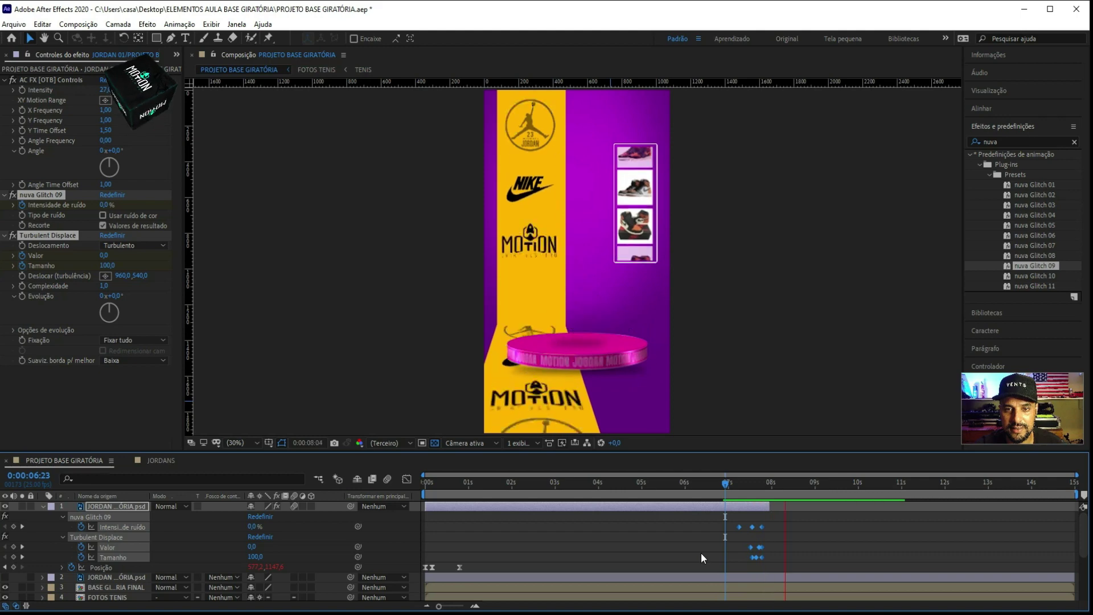
pyautogui.press('space')
pyautogui.moveTo(744, 531); pyautogui.dragTo(732, 561)
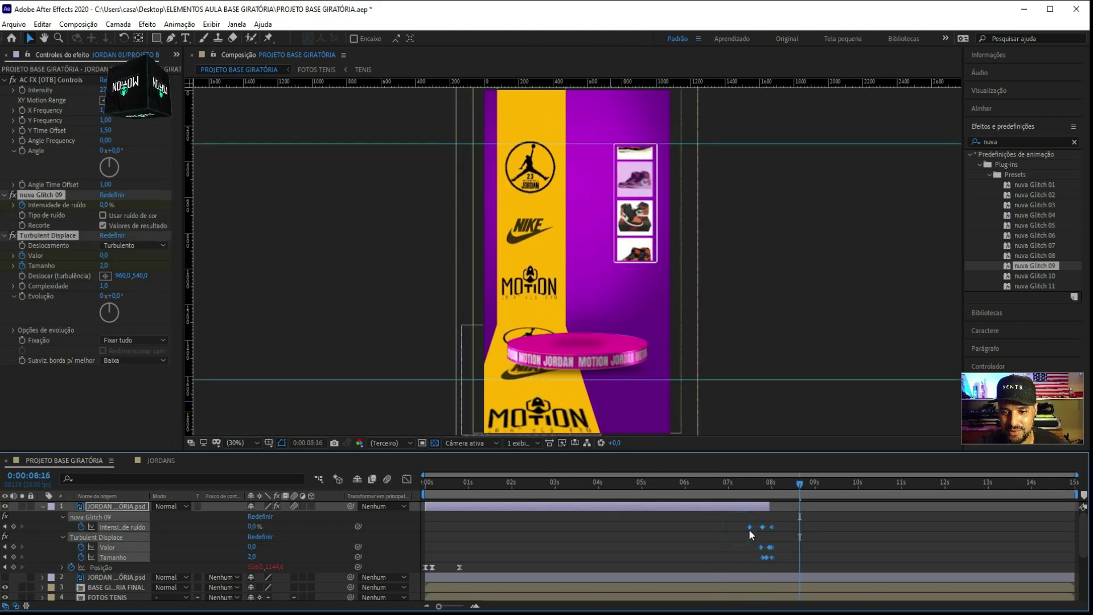
pyautogui.click(739, 482)
pyautogui.press('space')
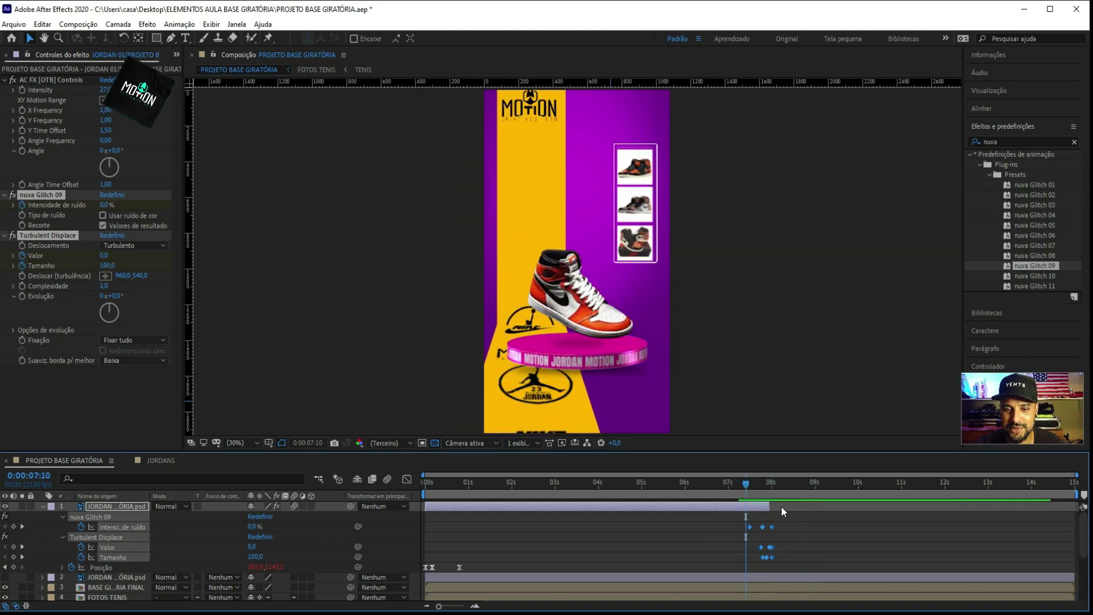
pyautogui.press('space')
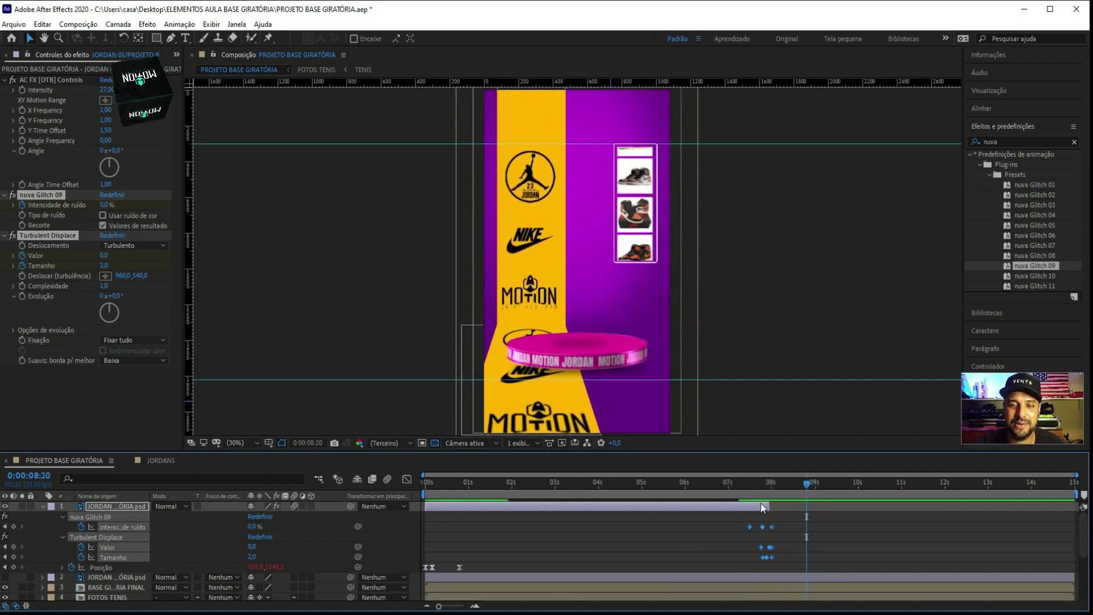
# Make the JORDAN 02 shoe layer visible and scale it to 115%
pyautogui.click(43, 506)
pyautogui.click(5, 518)
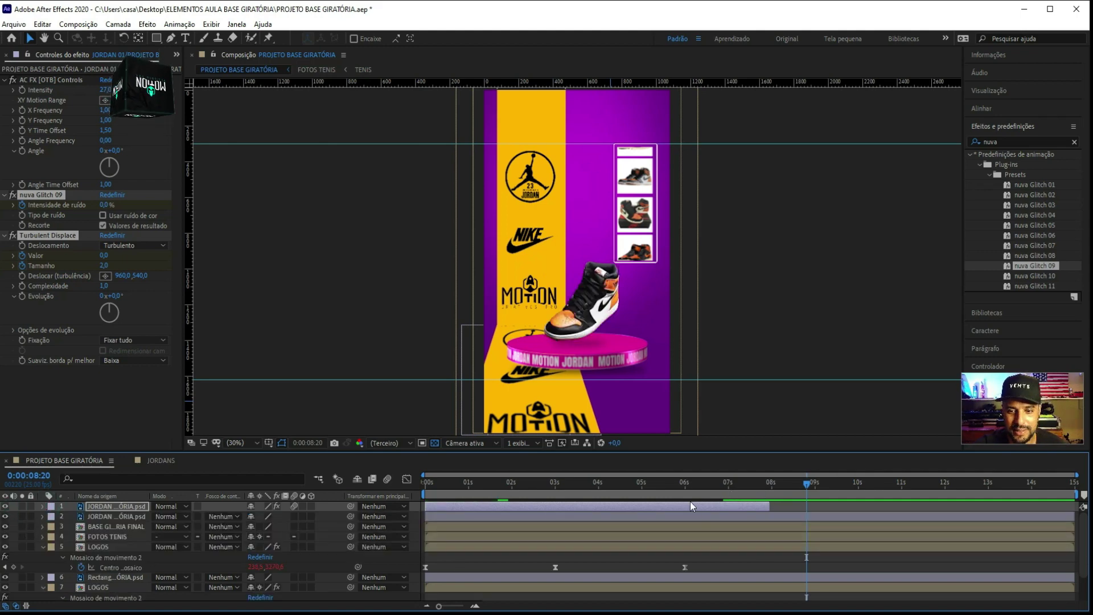
pyautogui.click(745, 482)
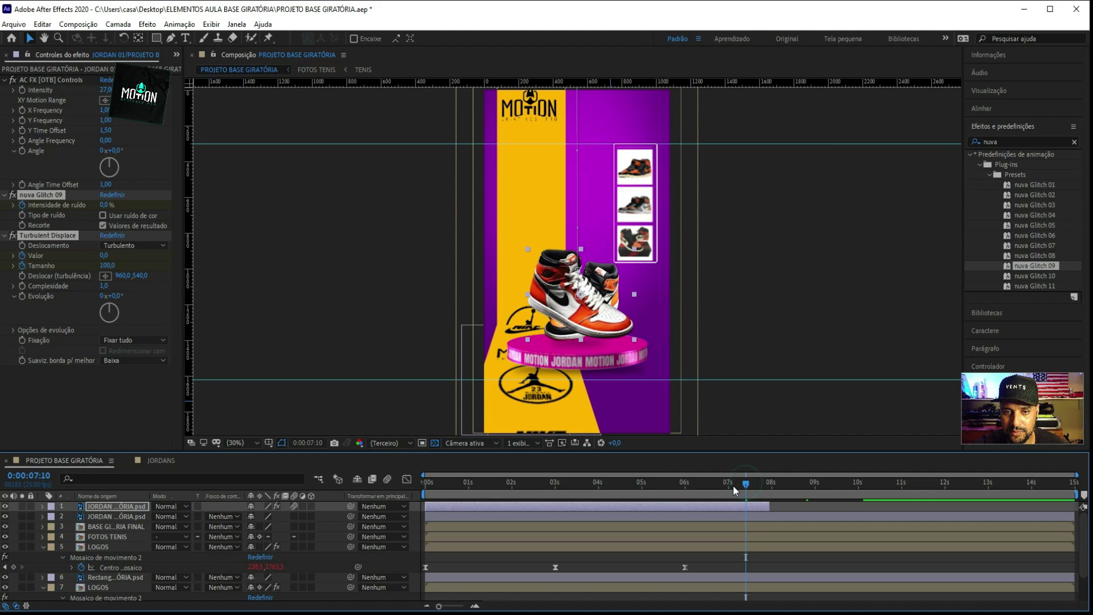
pyautogui.click(725, 516)
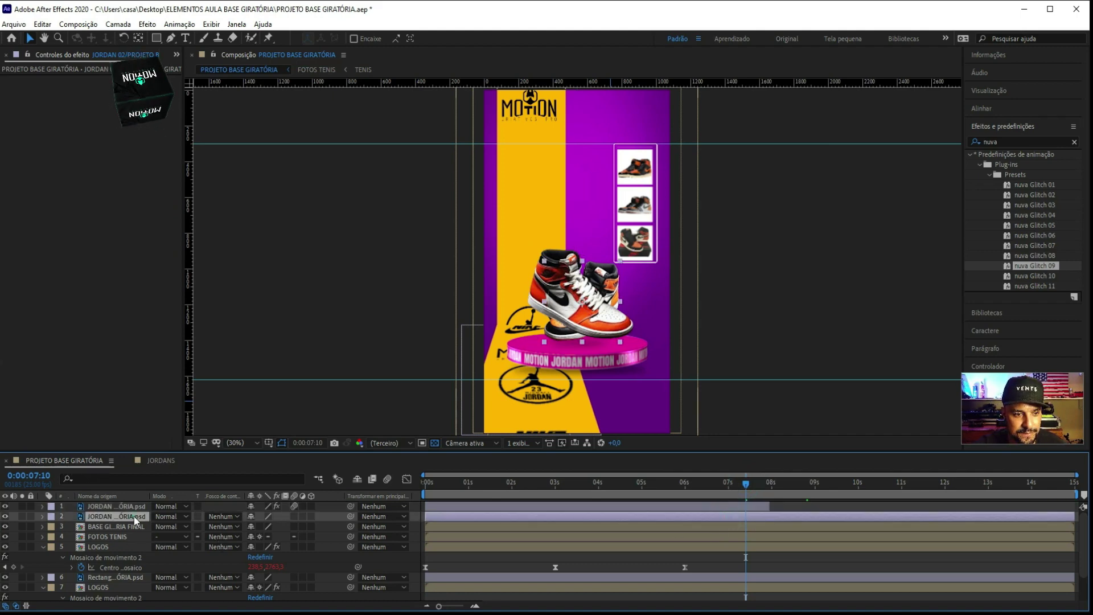
pyautogui.press('s')
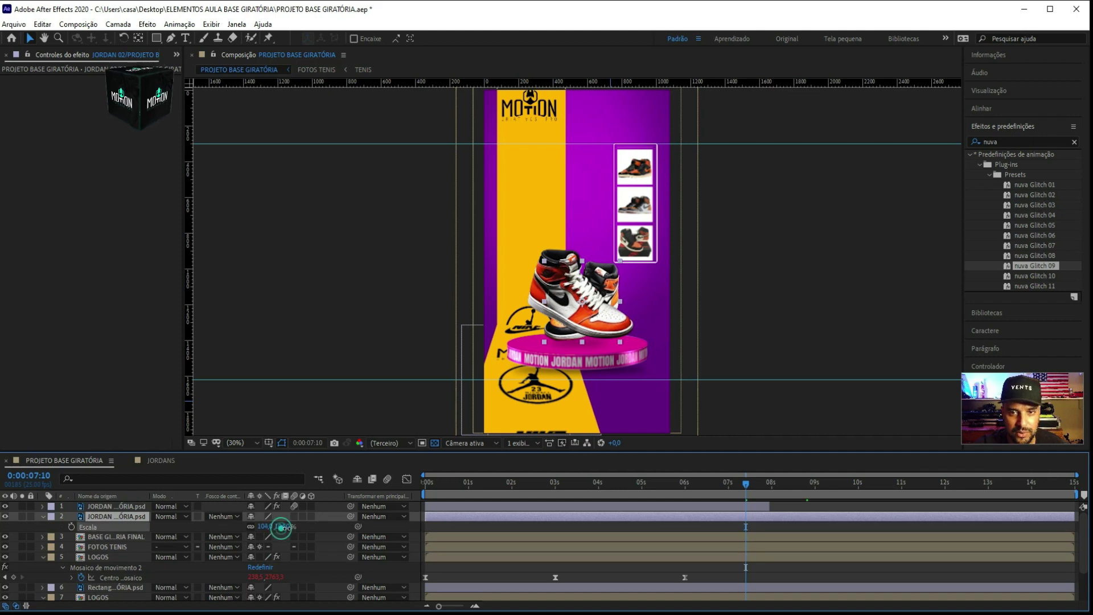
pyautogui.moveTo(281, 527); pyautogui.dragTo(291, 528)
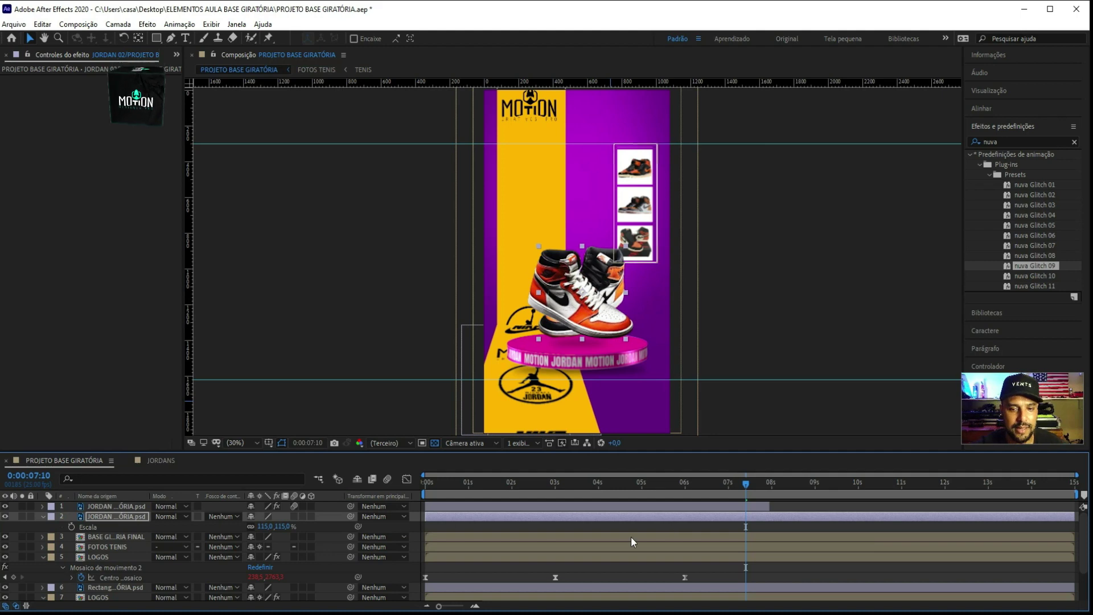
# Delay the JORDAN 02 layer so it starts near 8 seconds
pyautogui.moveTo(429, 520); pyautogui.dragTo(769, 534)
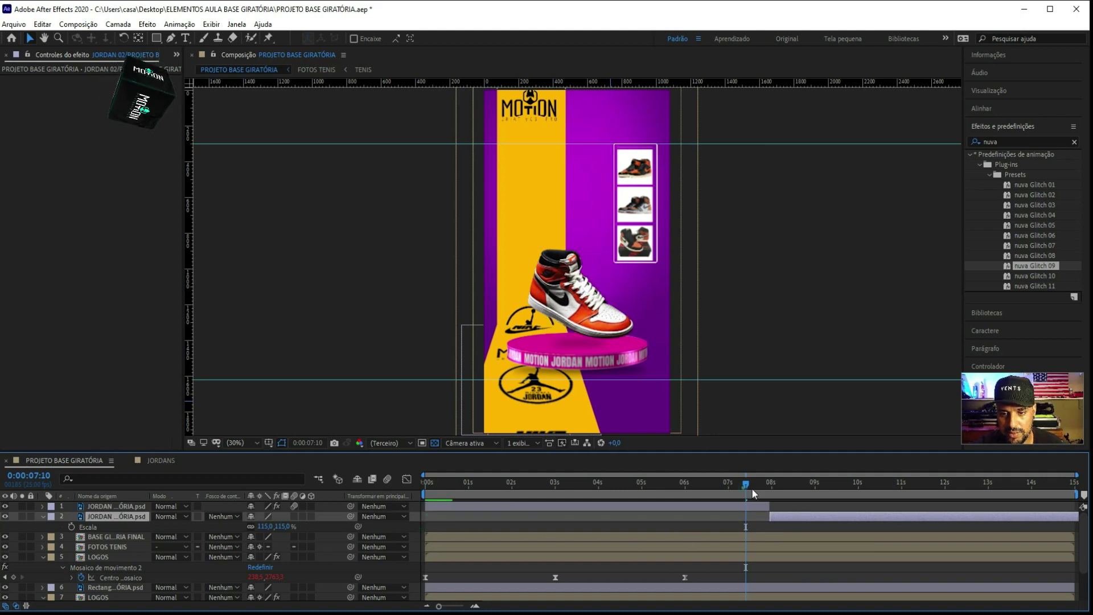
pyautogui.moveTo(751, 487); pyautogui.dragTo(779, 494)
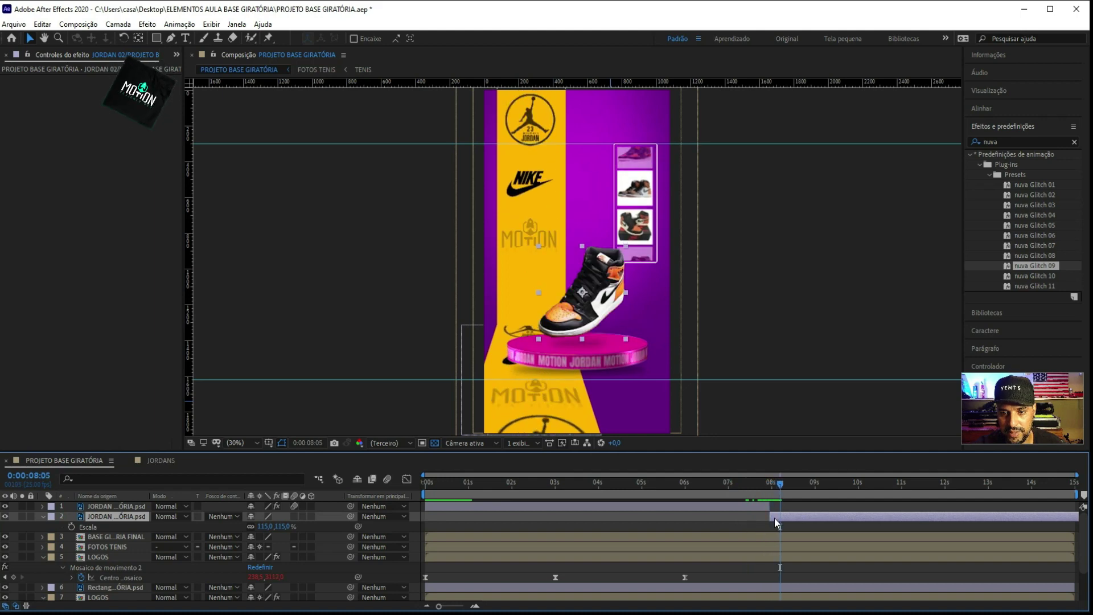
pyautogui.moveTo(779, 485); pyautogui.dragTo(771, 515)
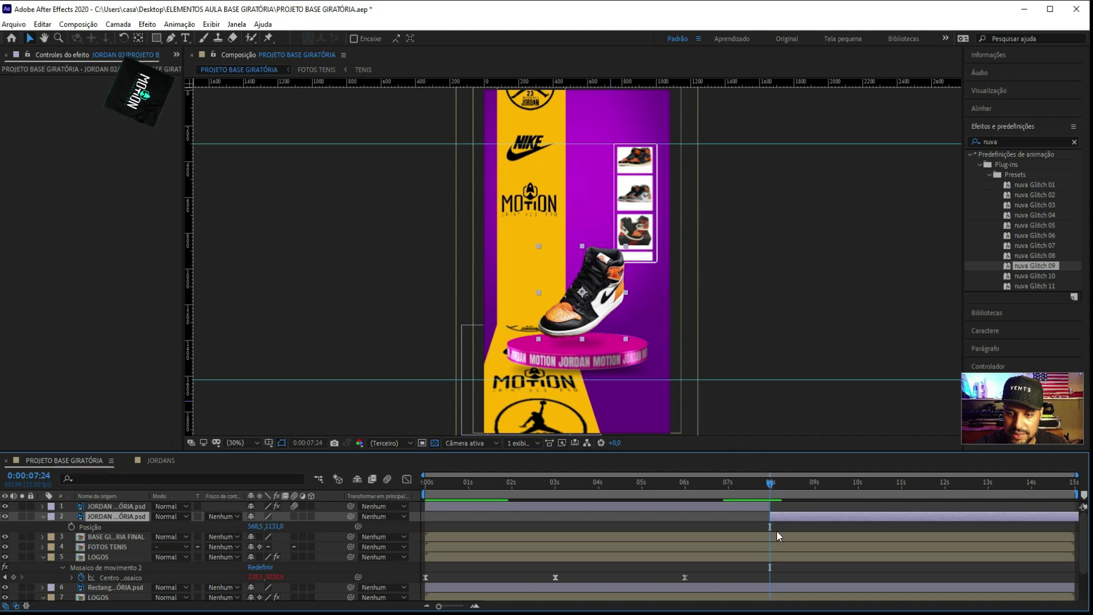
# Keyframe the shoe's Position so it starts above the top of the frame
pyautogui.click(72, 528)
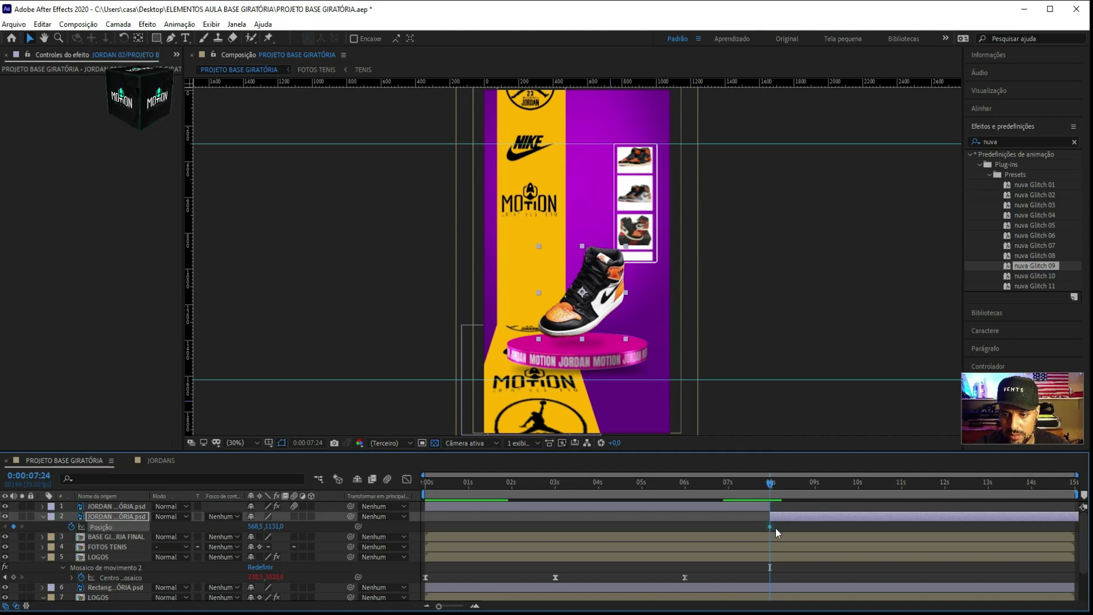
pyautogui.moveTo(769, 527); pyautogui.dragTo(849, 527)
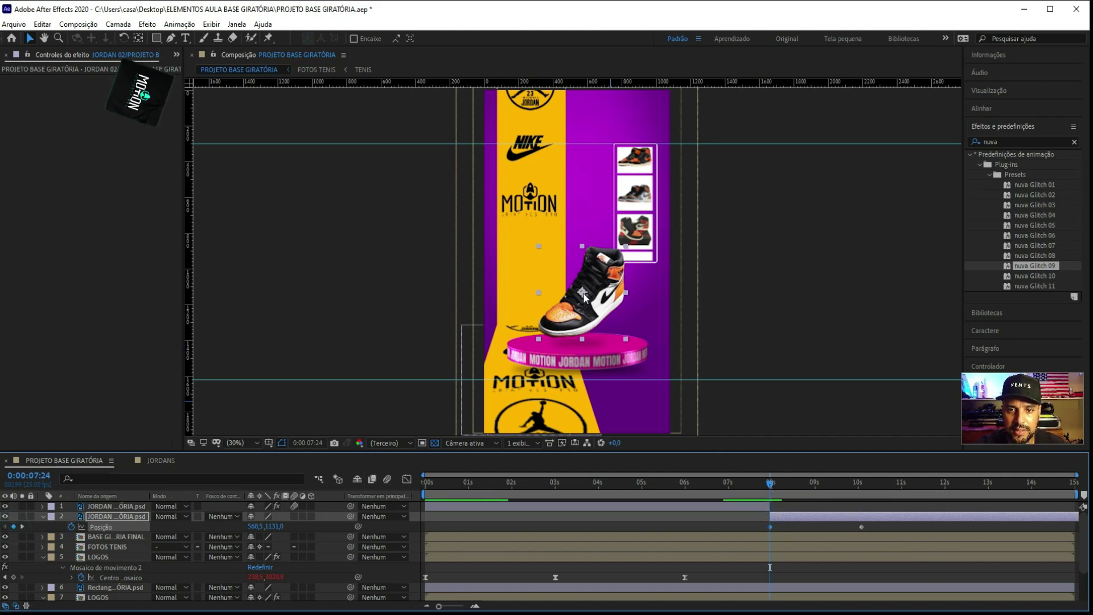
pyautogui.moveTo(585, 297); pyautogui.dragTo(581, 36)
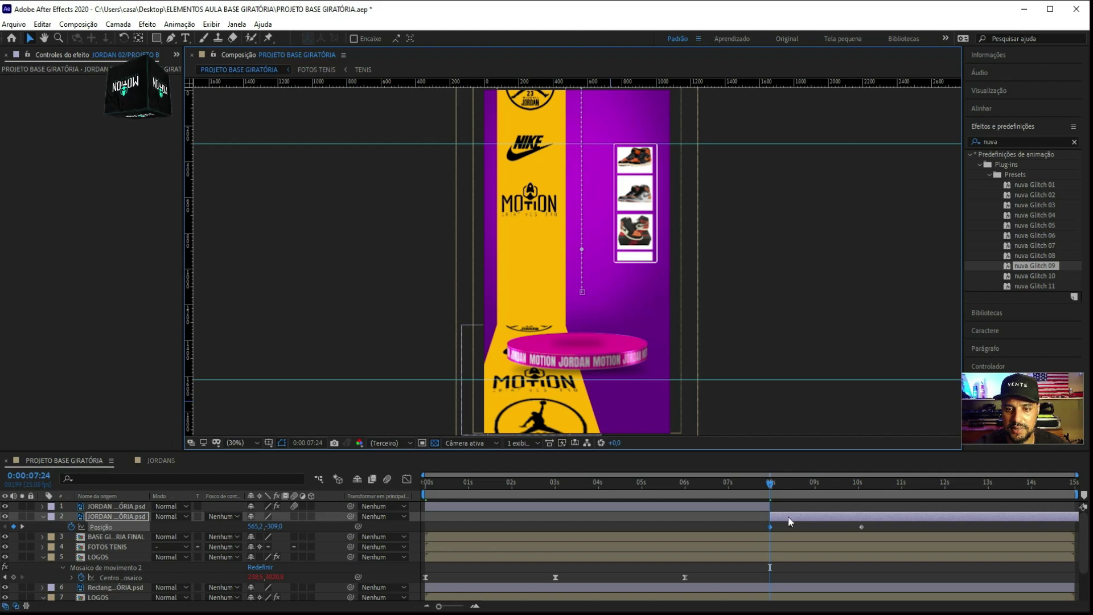
pyautogui.press('space')
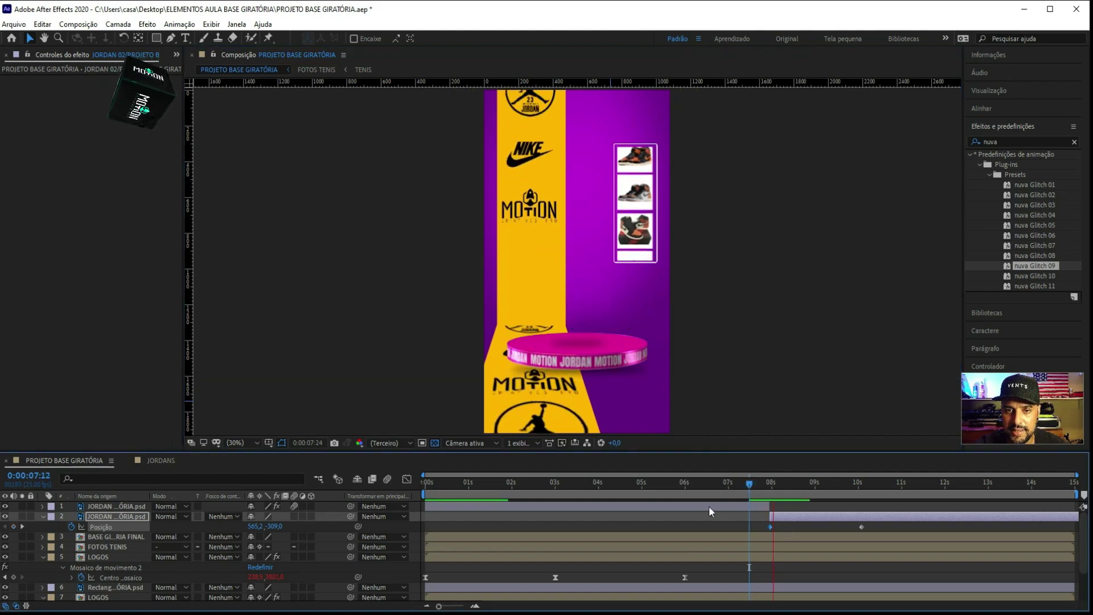
# Move the landing keyframe to about 9s and the shoe layer one second earlier
pyautogui.moveTo(861, 526); pyautogui.dragTo(812, 526)
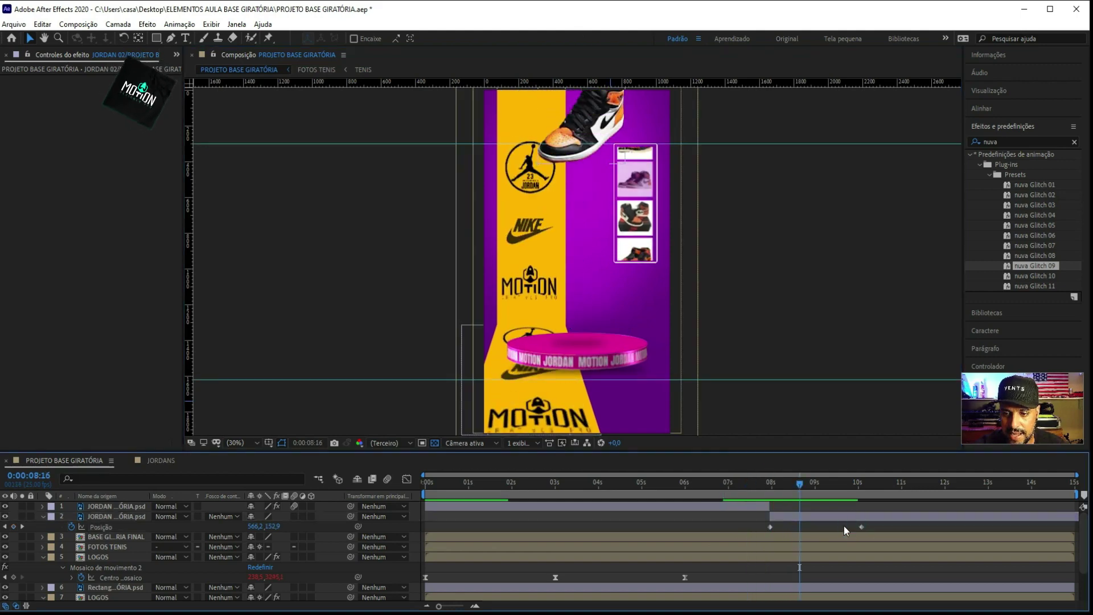
pyautogui.click(739, 484)
pyautogui.press('space')
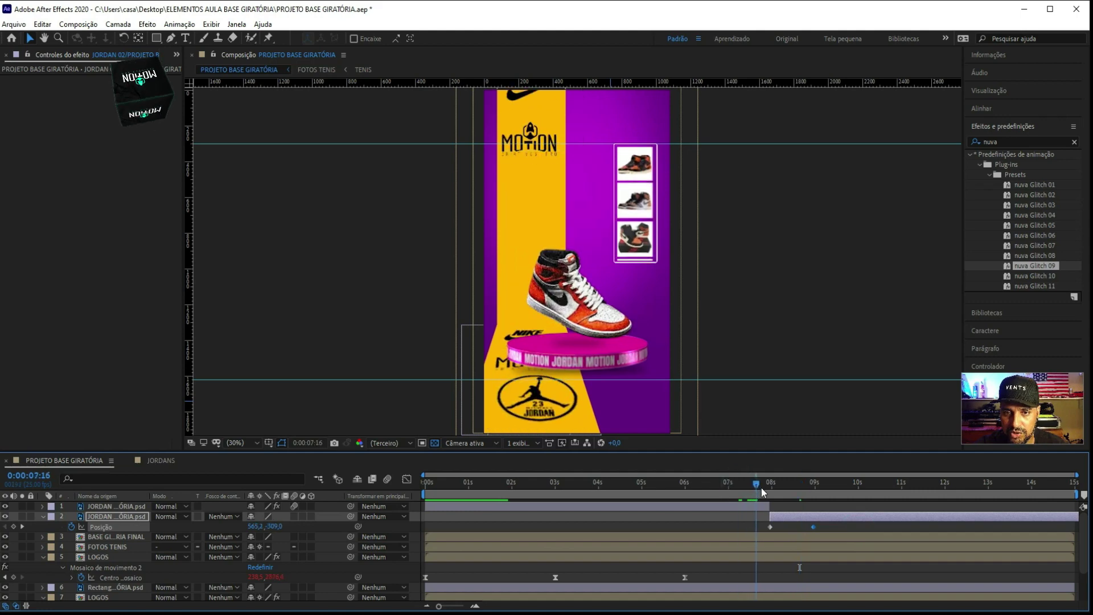
pyautogui.moveTo(777, 518); pyautogui.dragTo(761, 520)
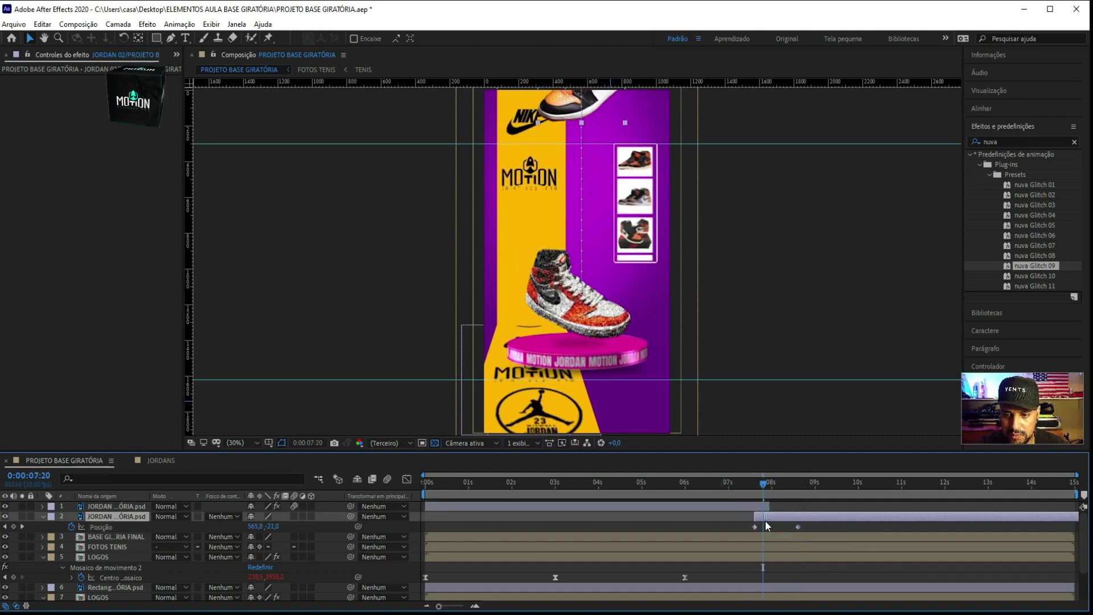
pyautogui.click(736, 483)
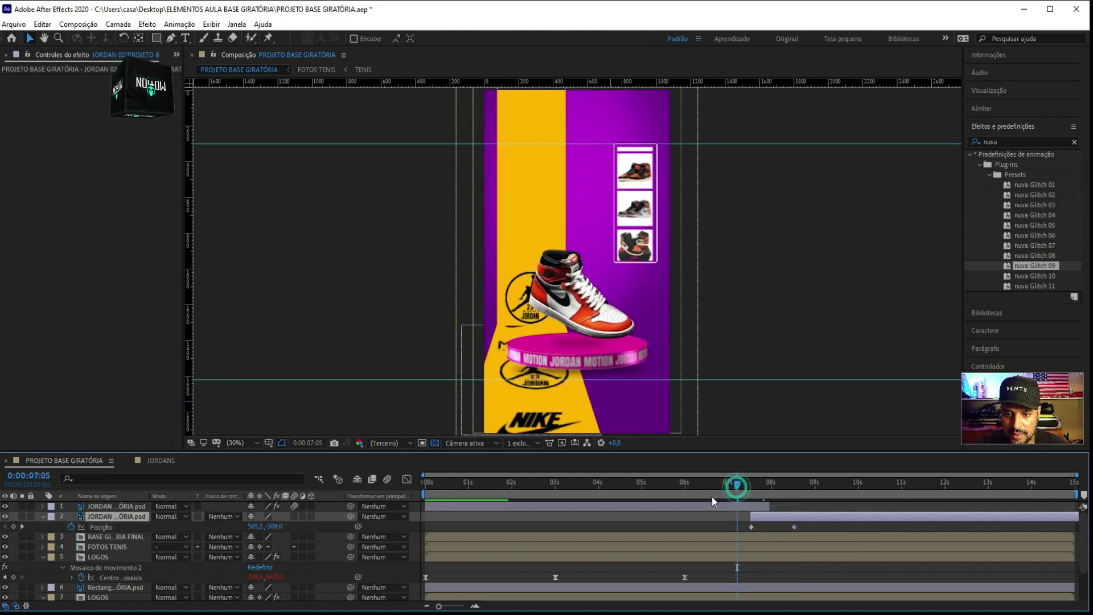
pyautogui.press('space')
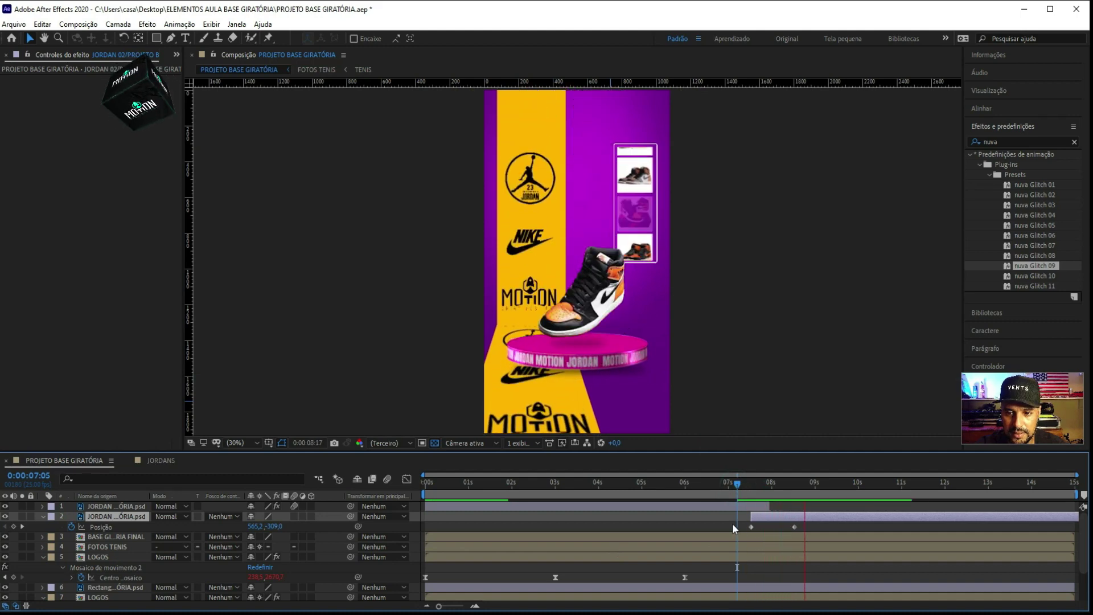
pyautogui.press('space')
# Nudge the shoe layer and keyframes slightly later and check the drop at 8:03
pyautogui.click(793, 528)
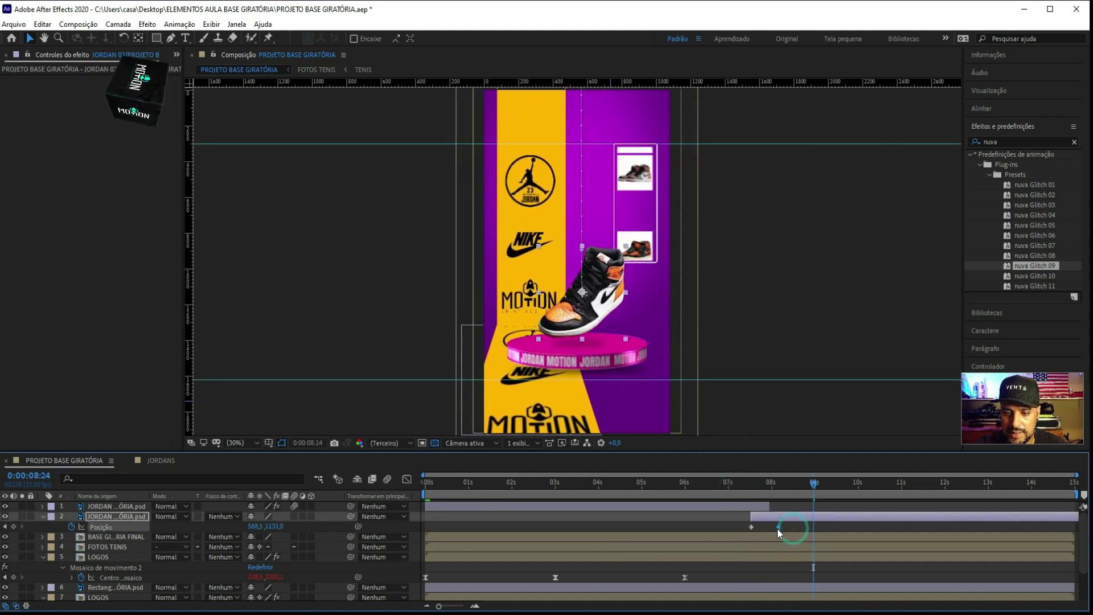
pyautogui.click(727, 484)
pyautogui.press('space')
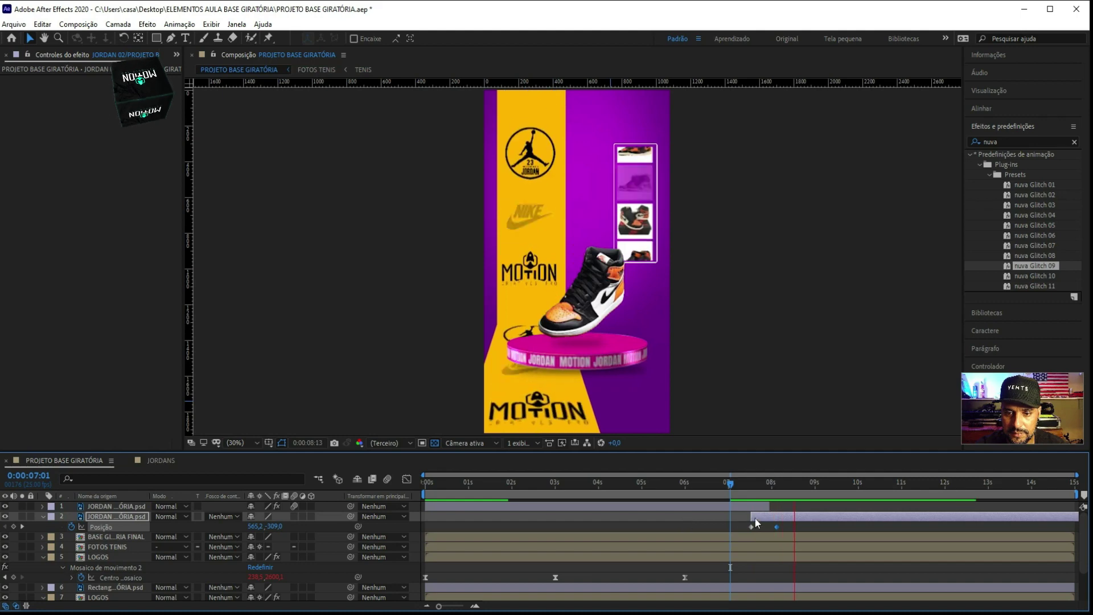
pyautogui.press('space')
pyautogui.moveTo(768, 516); pyautogui.dragTo(774, 516)
pyautogui.press('space')
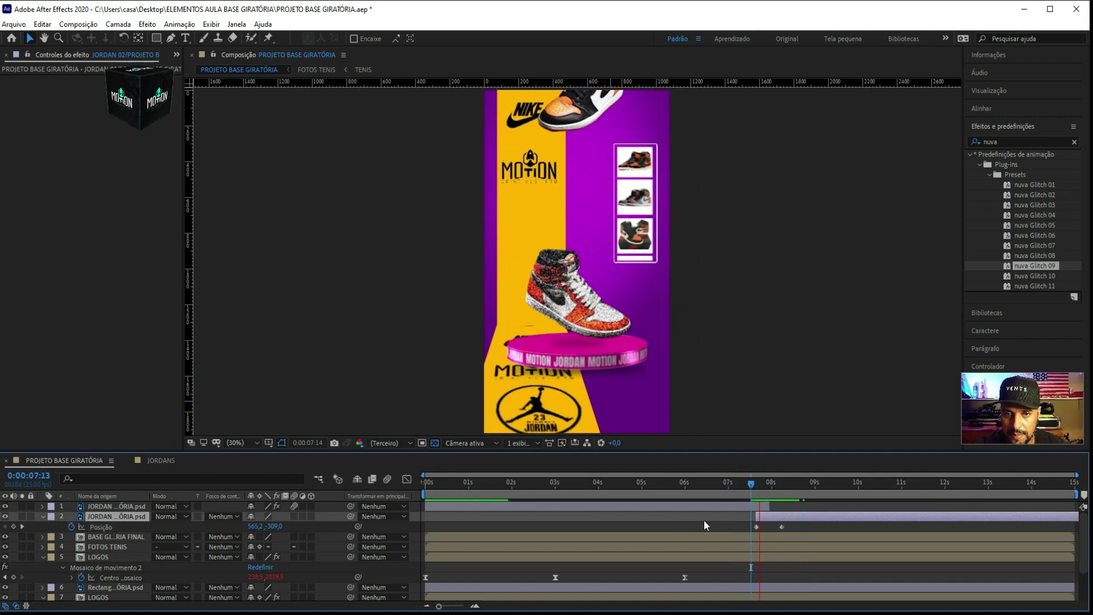
pyautogui.click(795, 530)
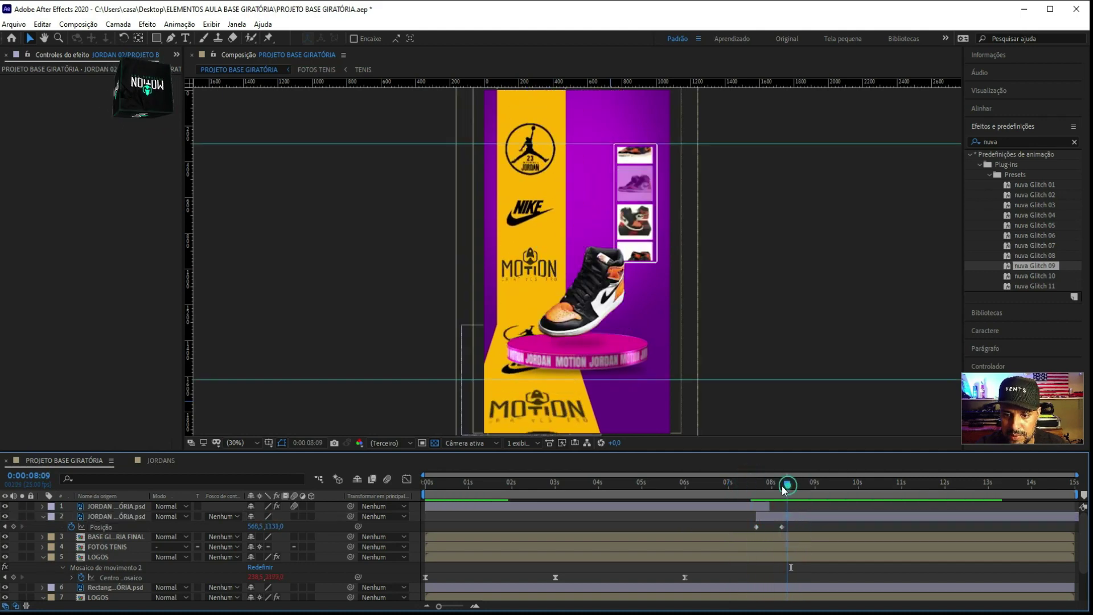
pyautogui.moveTo(783, 487); pyautogui.dragTo(774, 483)
pyautogui.click(774, 483)
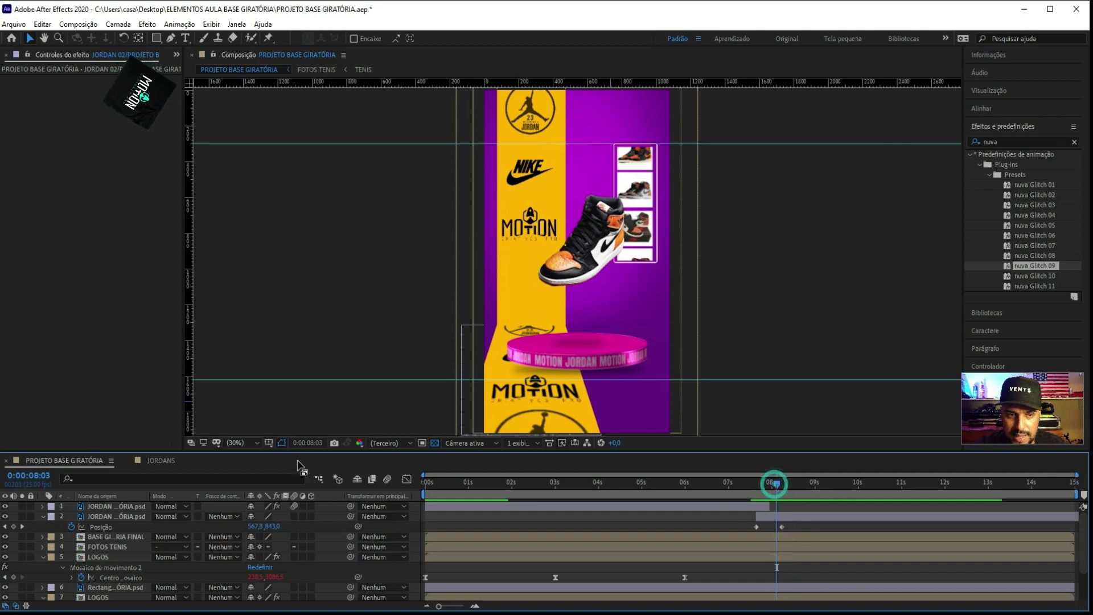
# Add a Position keyframe at 8:03, refine the timing, and apply Easy Ease
pyautogui.click(14, 526)
pyautogui.moveTo(777, 527); pyautogui.dragTo(763, 527)
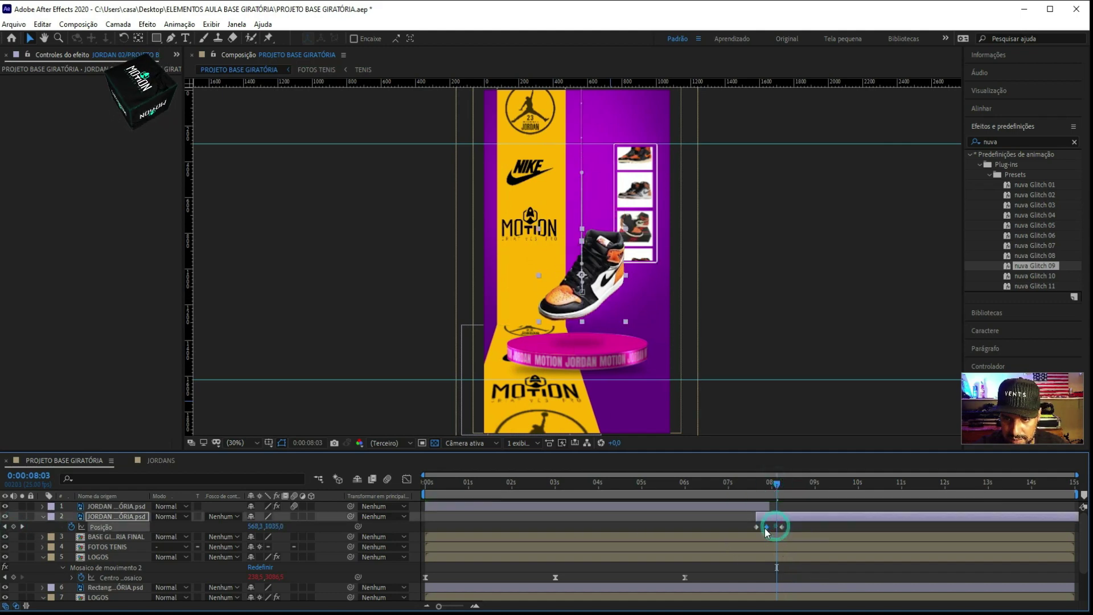
pyautogui.click(739, 483)
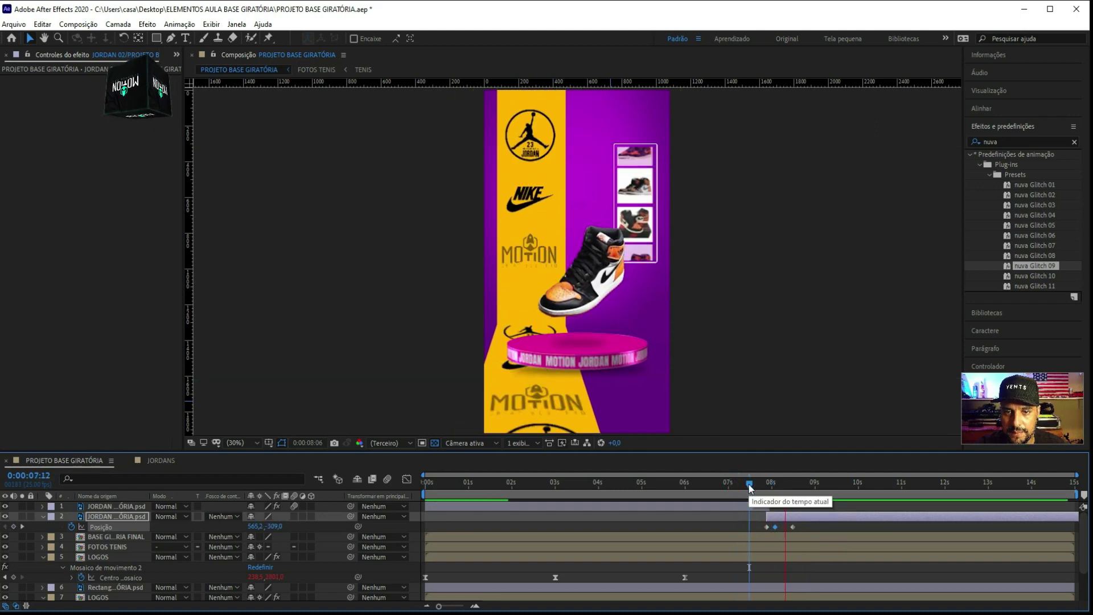
pyautogui.moveTo(796, 528); pyautogui.dragTo(807, 528)
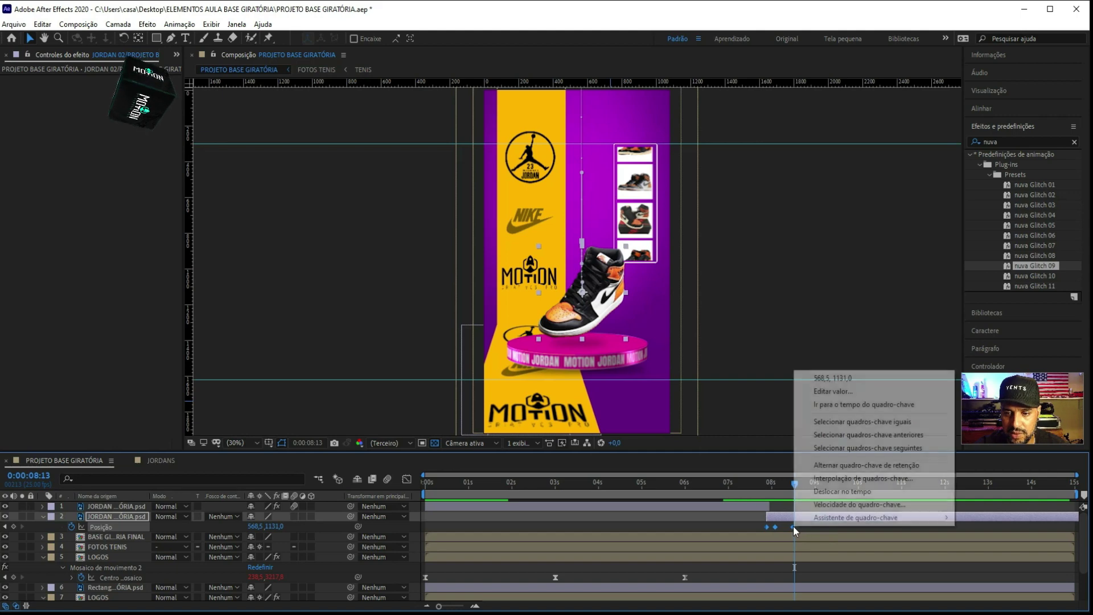
pyautogui.rightClick(793, 527)
pyautogui.moveTo(891, 521)
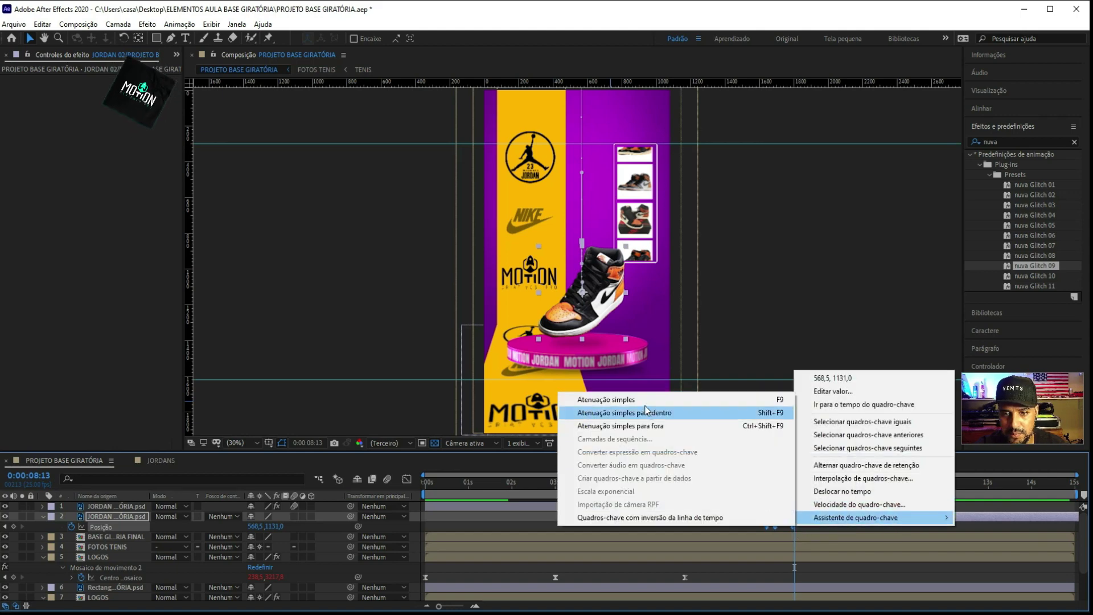
pyautogui.click(740, 412)
pyautogui.press('space')
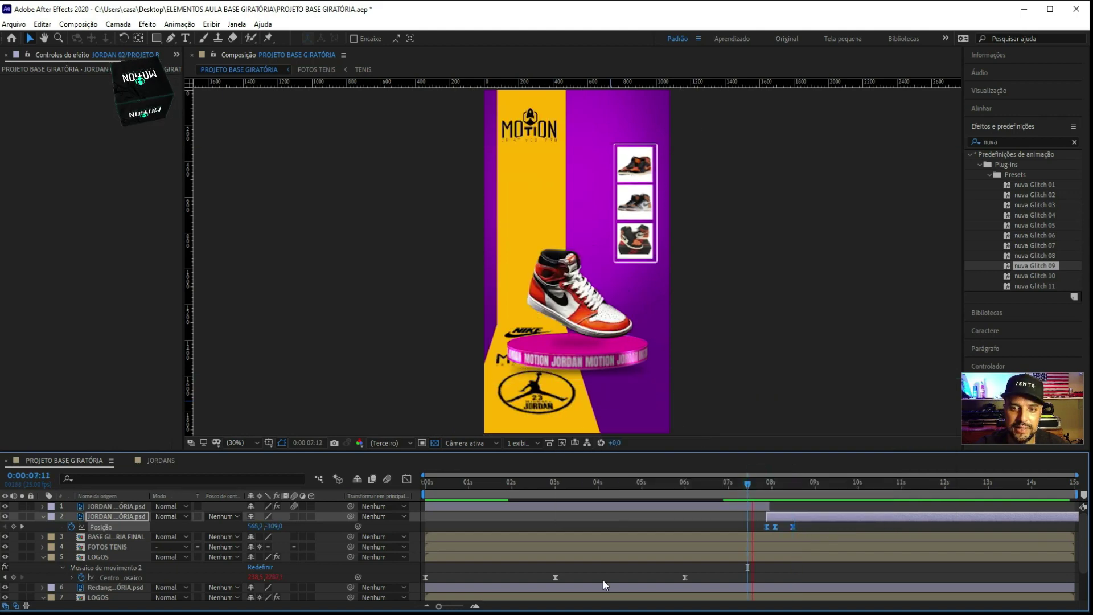
pyautogui.press('space')
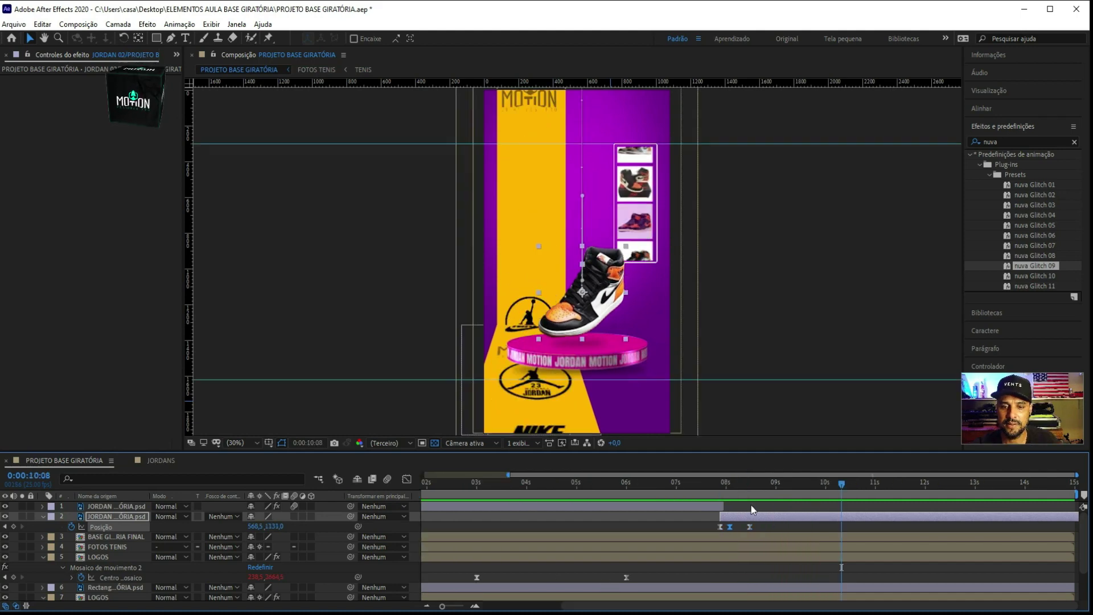
# Open the Animation Composer 3 preset browser
pyautogui.click(179, 24)
pyautogui.moveTo(237, 23)
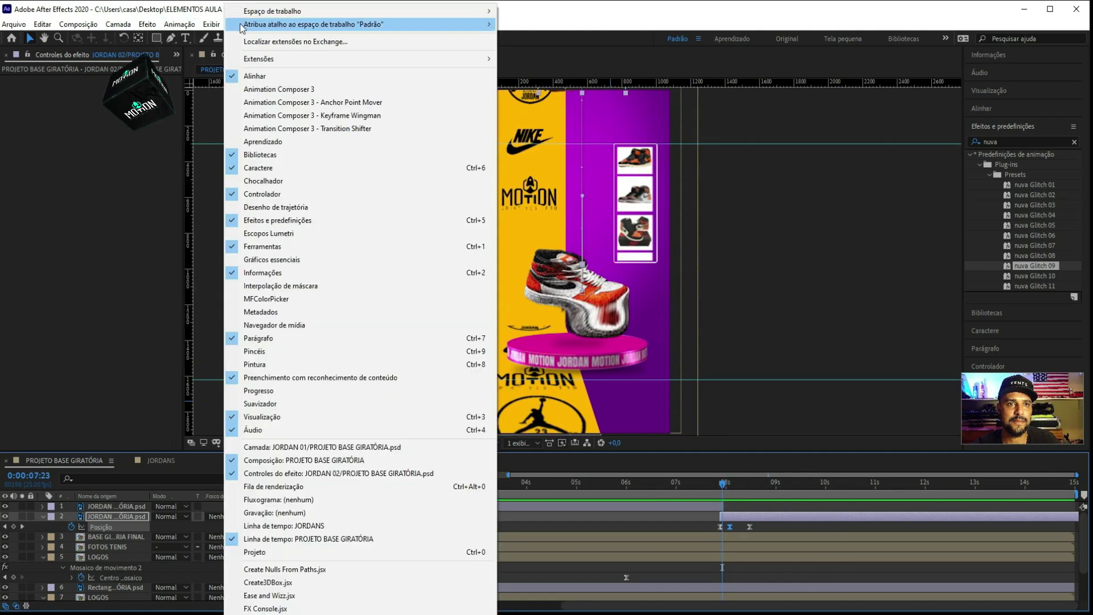
pyautogui.click(265, 88)
# Apply Cosine Position & Rotation from Starter Presets > Effects - 2D Layer to JORDAN 02
pyautogui.click(148, 185)
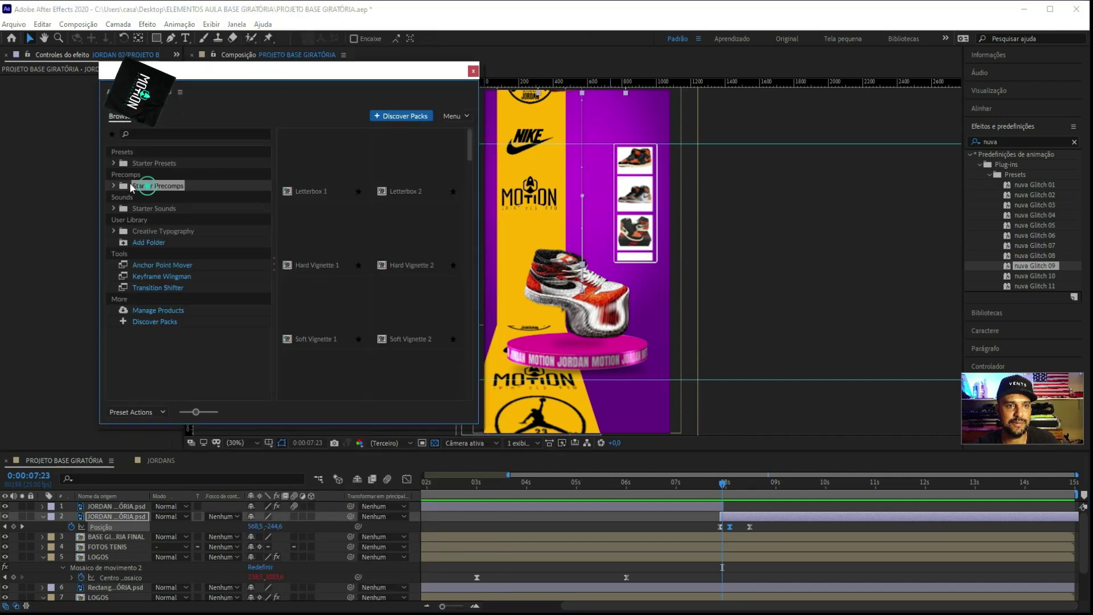
pyautogui.click(114, 182)
pyautogui.click(117, 163)
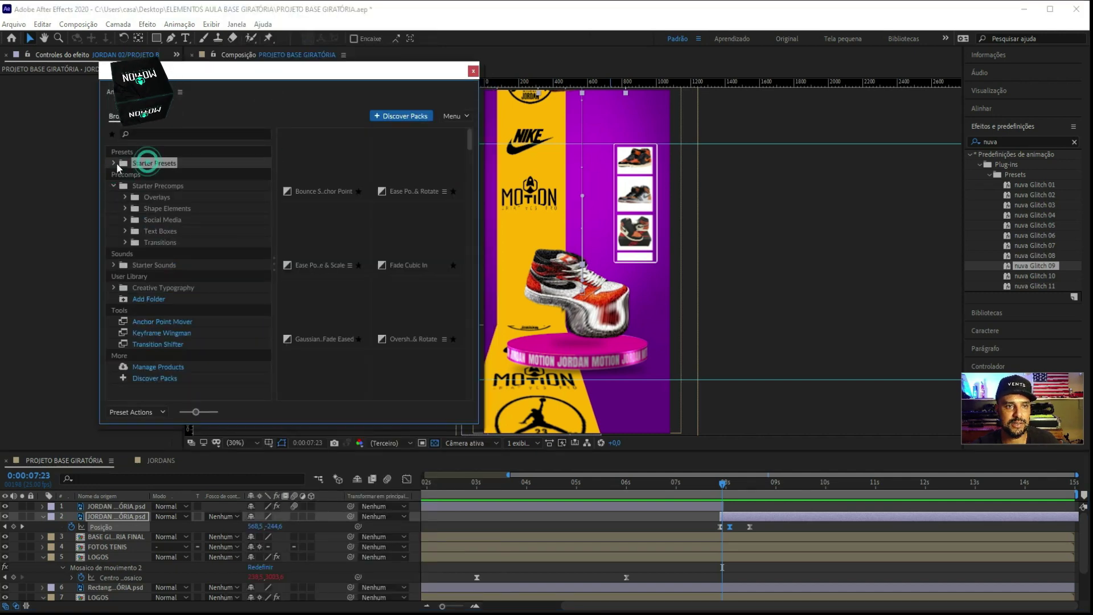
pyautogui.click(180, 209)
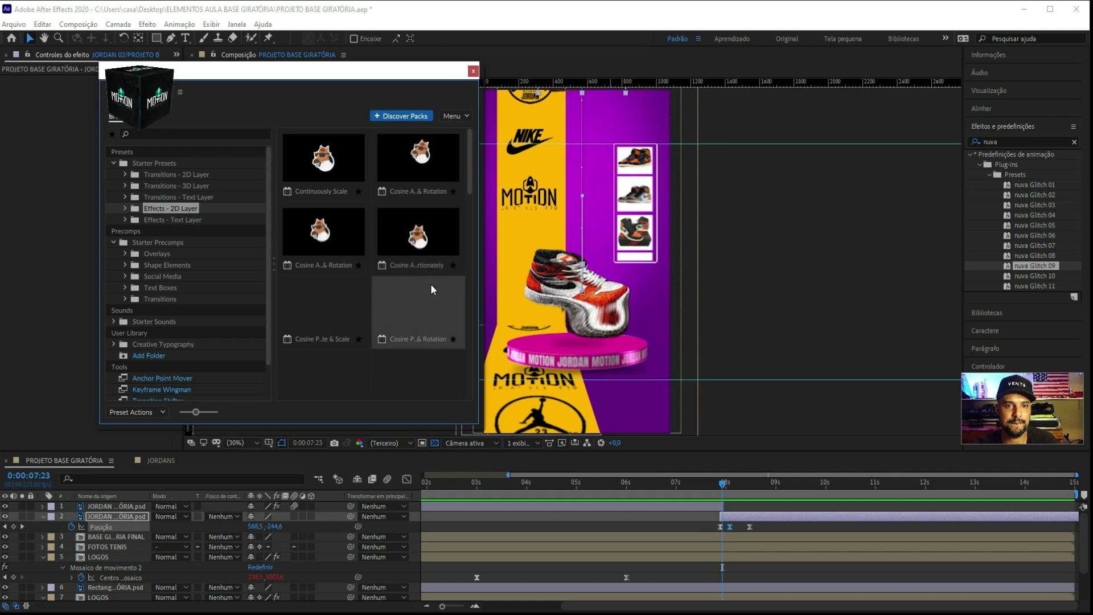
pyautogui.scroll(-3, 430, 283)
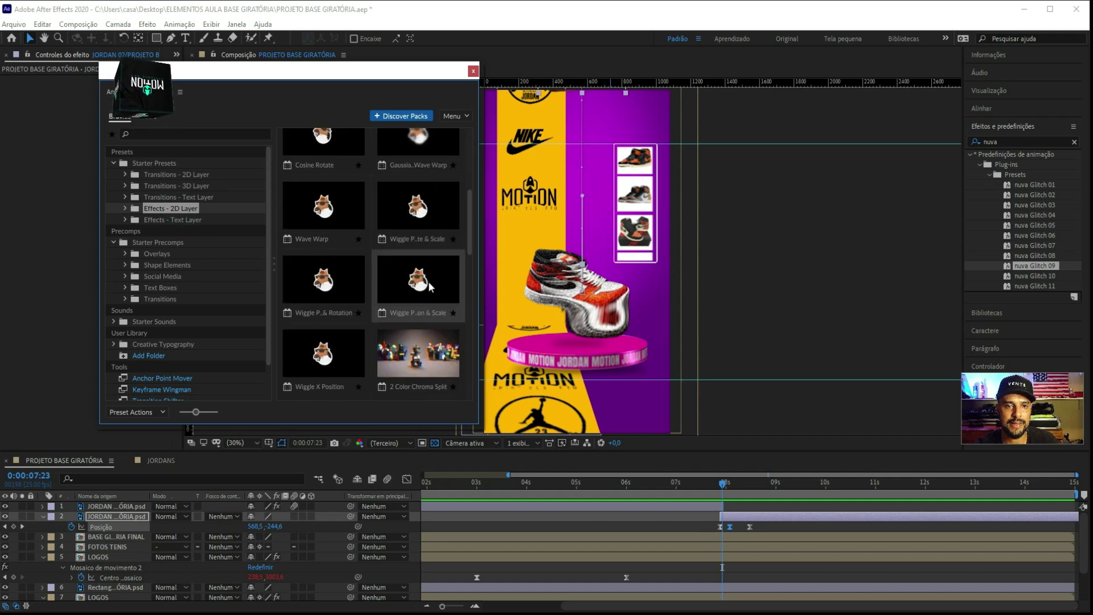
pyautogui.scroll(2, 426, 307)
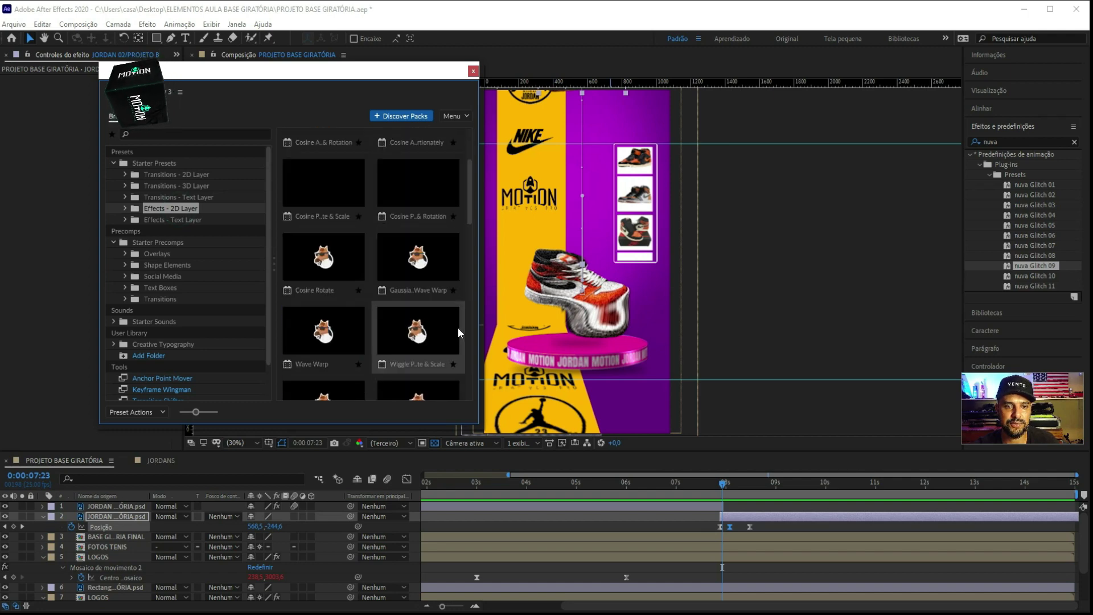
pyautogui.doubleClick(428, 199)
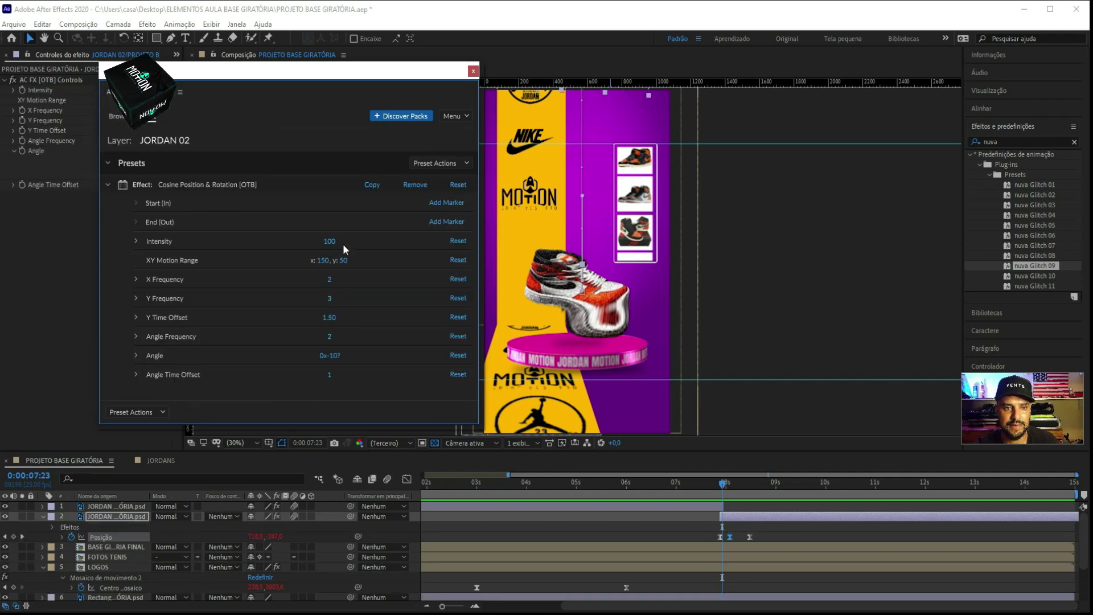
# Lower the Cosine Intensity step by step from 100 toward 17, previewing from about 7 seconds
pyautogui.moveTo(329, 241); pyautogui.dragTo(298, 242)
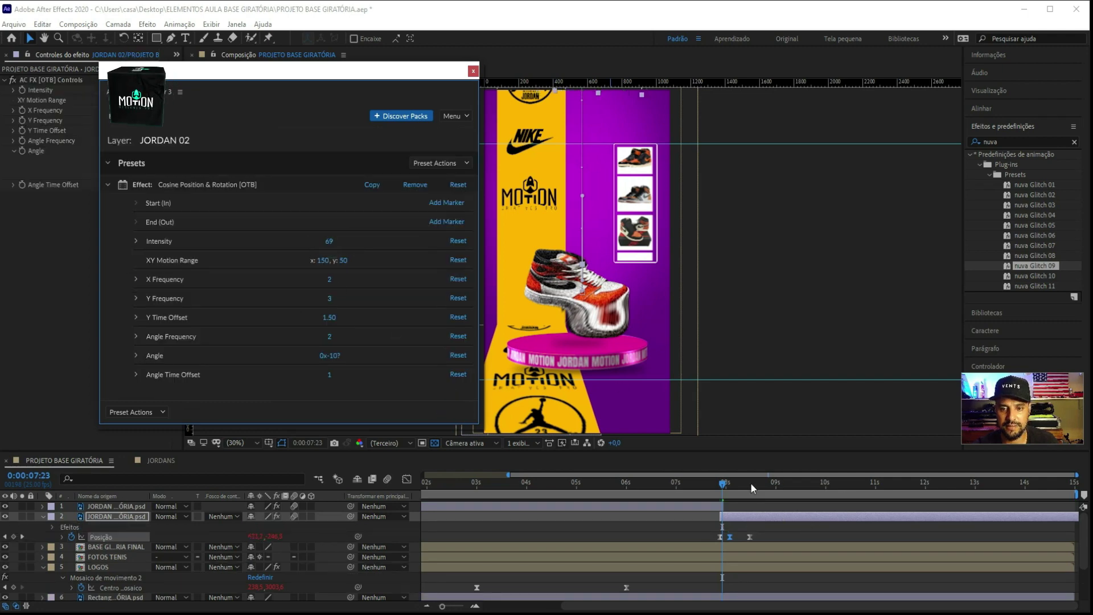
pyautogui.moveTo(751, 482); pyautogui.dragTo(706, 492)
pyautogui.press('space')
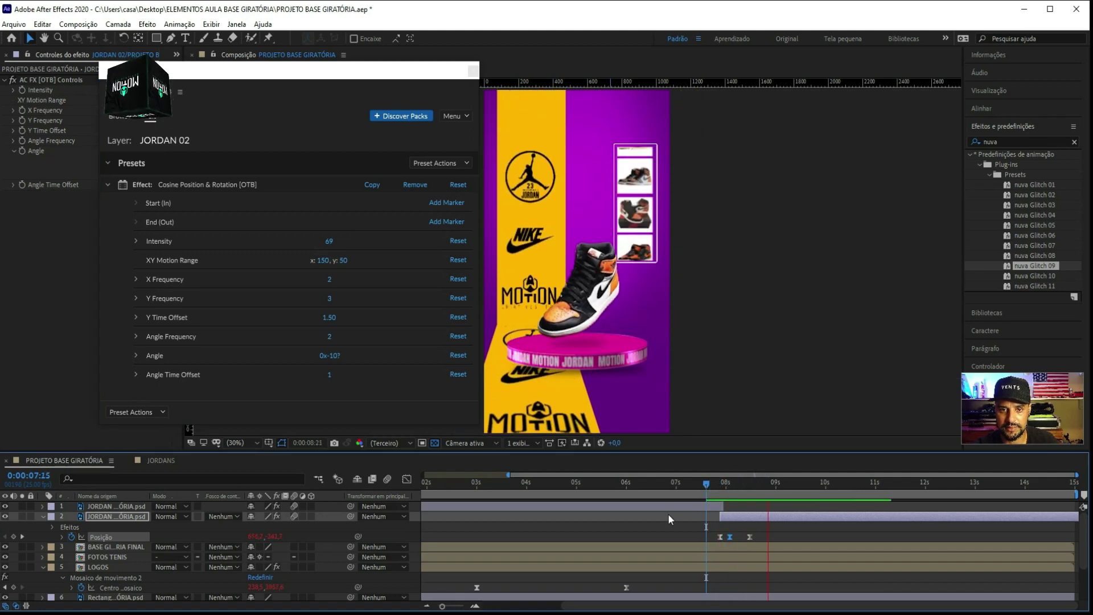
pyautogui.press('space')
pyautogui.moveTo(327, 243); pyautogui.dragTo(284, 241)
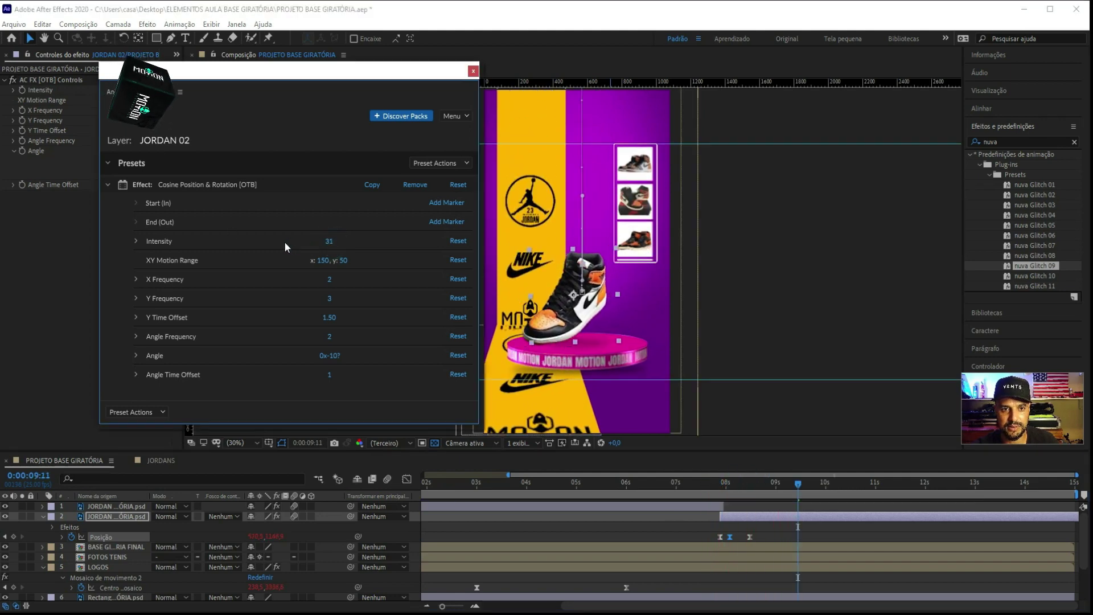
pyautogui.click(702, 486)
pyautogui.press('space')
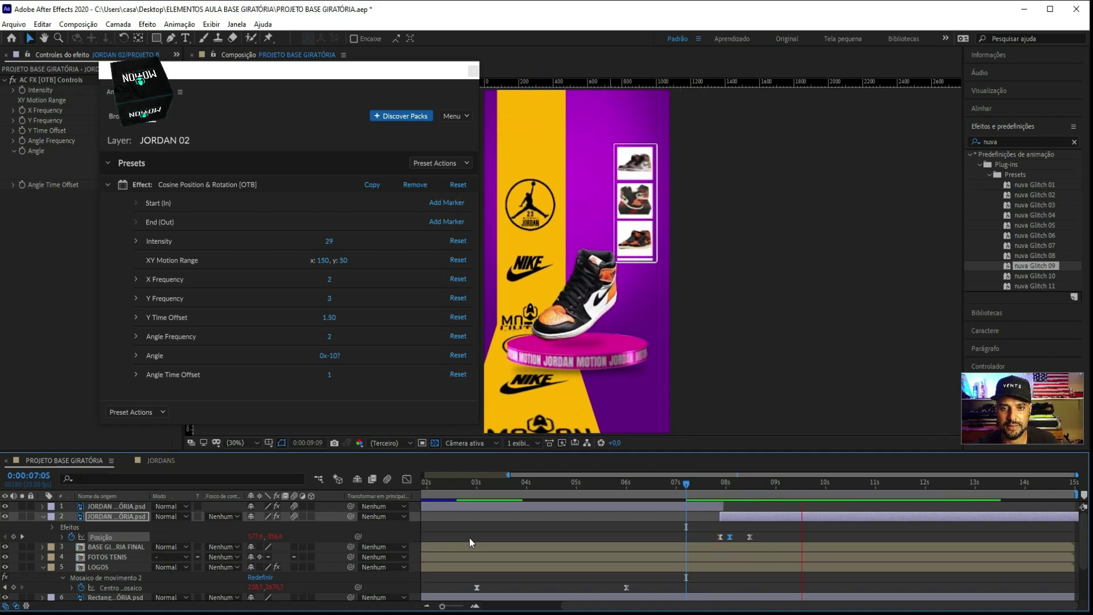
pyautogui.press('space')
# Save the project, preview from the start, and collapse the JORDAN and LOGOS layers
pyautogui.click(715, 484)
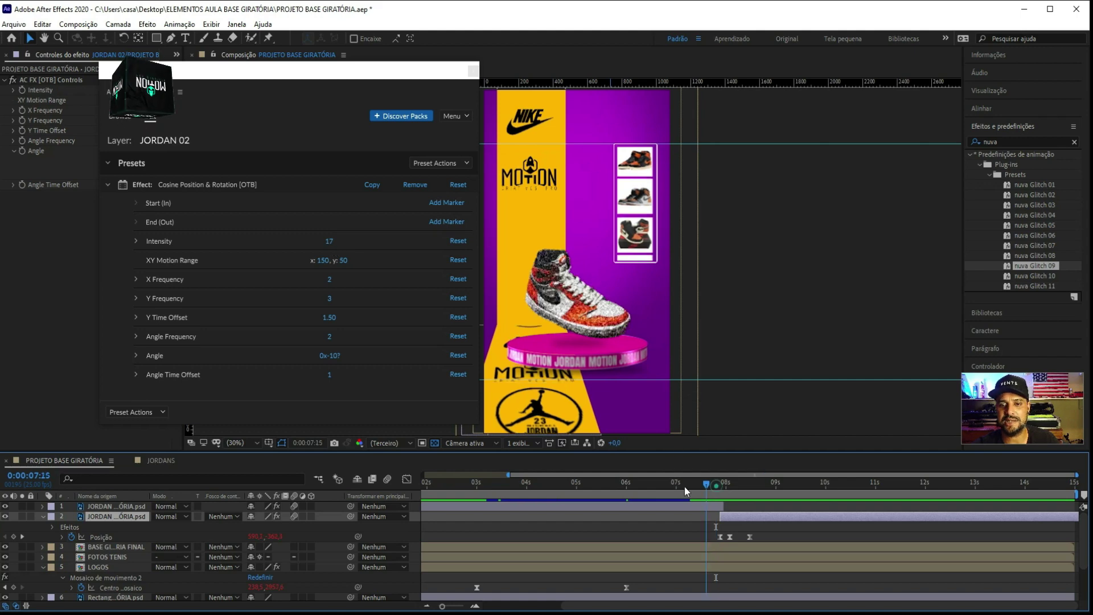
pyautogui.press('Home')
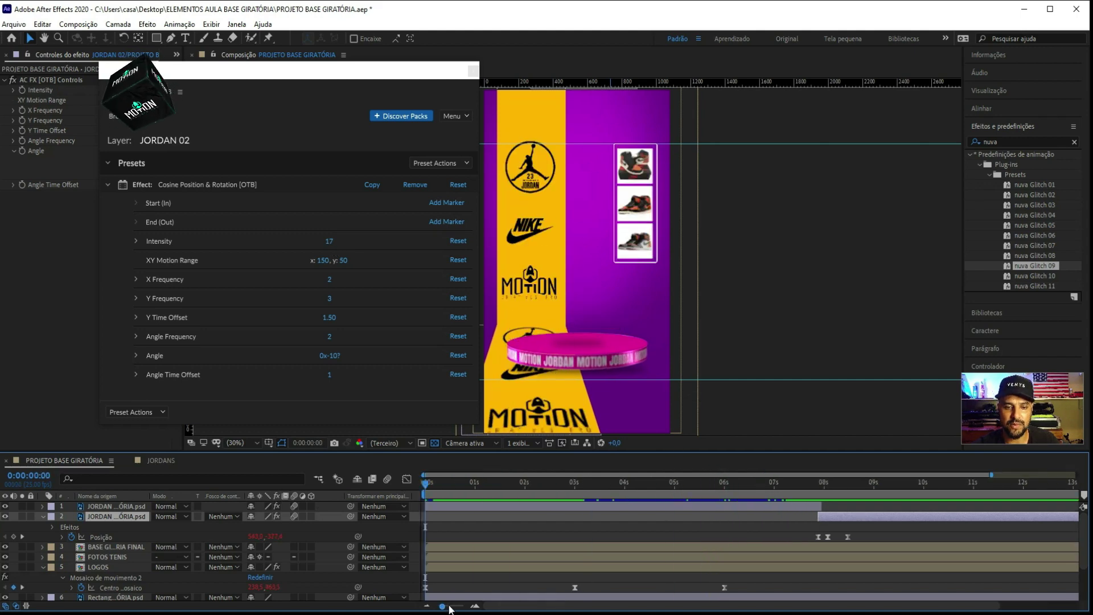
pyautogui.scroll(-1, 449, 607)
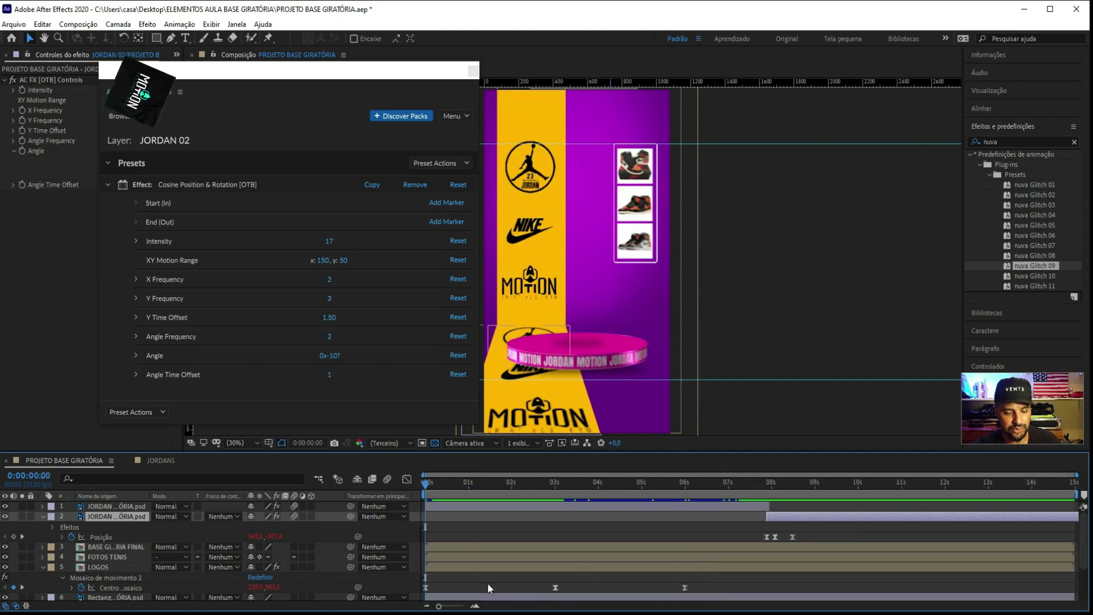
pyautogui.hotkey('ctrl', 's')
pyautogui.press('space')
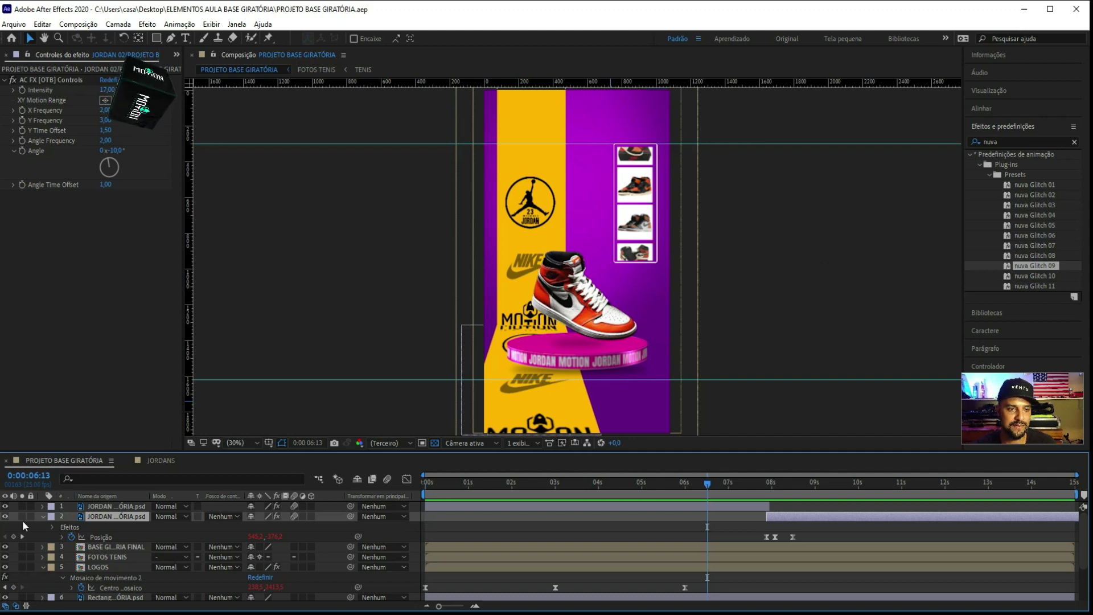
pyautogui.click(43, 516)
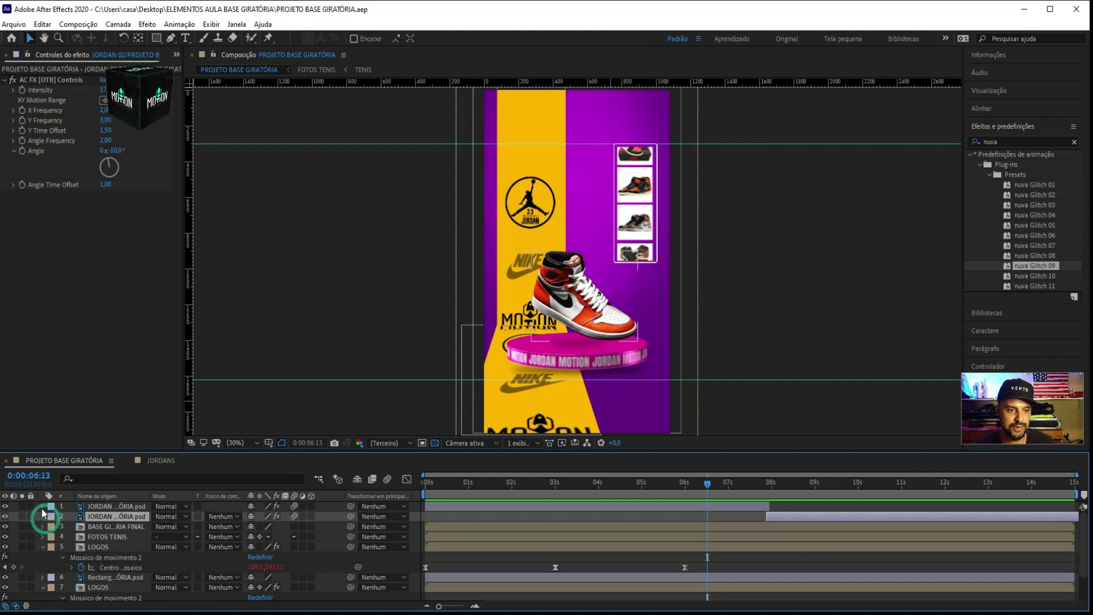
pyautogui.click(42, 545)
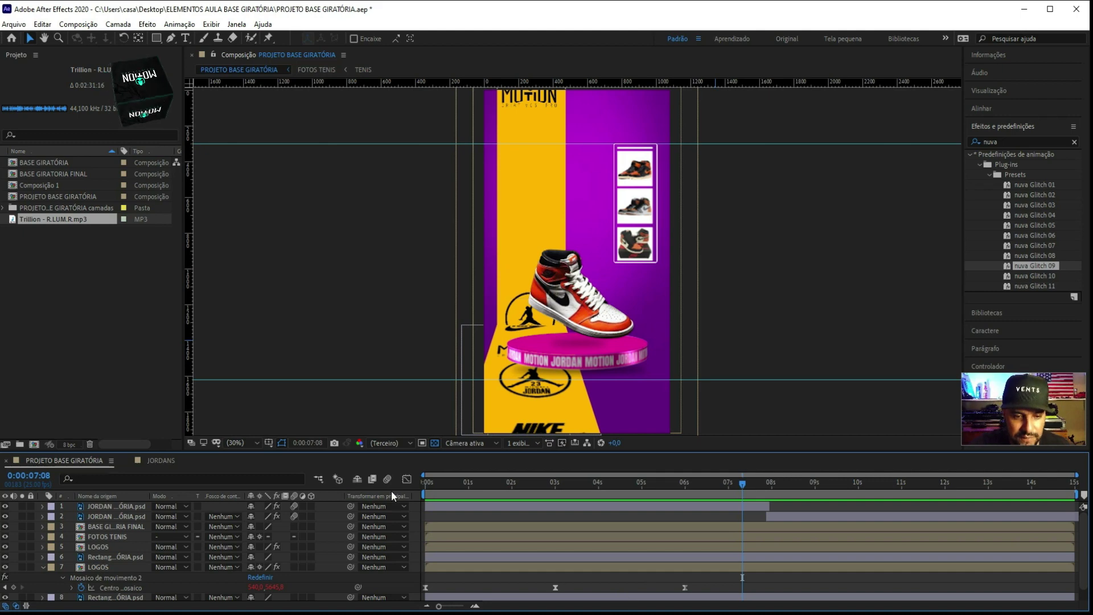
# Drag Trillion - R.LUM.R.mp3 from File Explorer into the After Effects project
pyautogui.hotkey('alt', 'Tab')
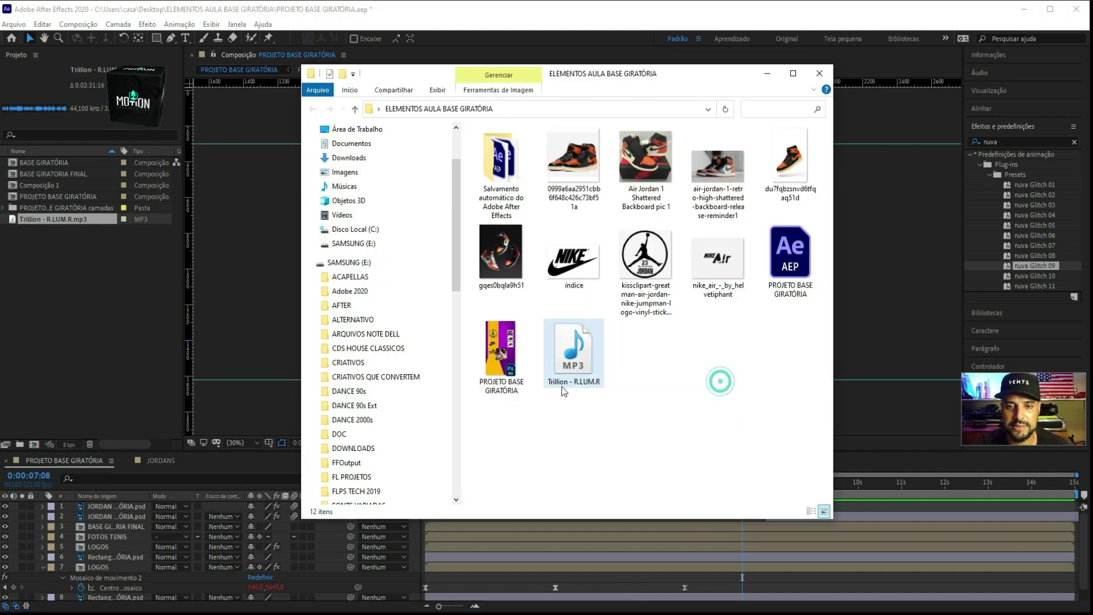
pyautogui.moveTo(573, 364)
pyautogui.mouseDown()
pyautogui.moveTo(27, 399)
pyautogui.moveTo(64, 230)
pyautogui.moveTo(108, 555)
pyautogui.moveTo(114, 506)
pyautogui.mouseUp()
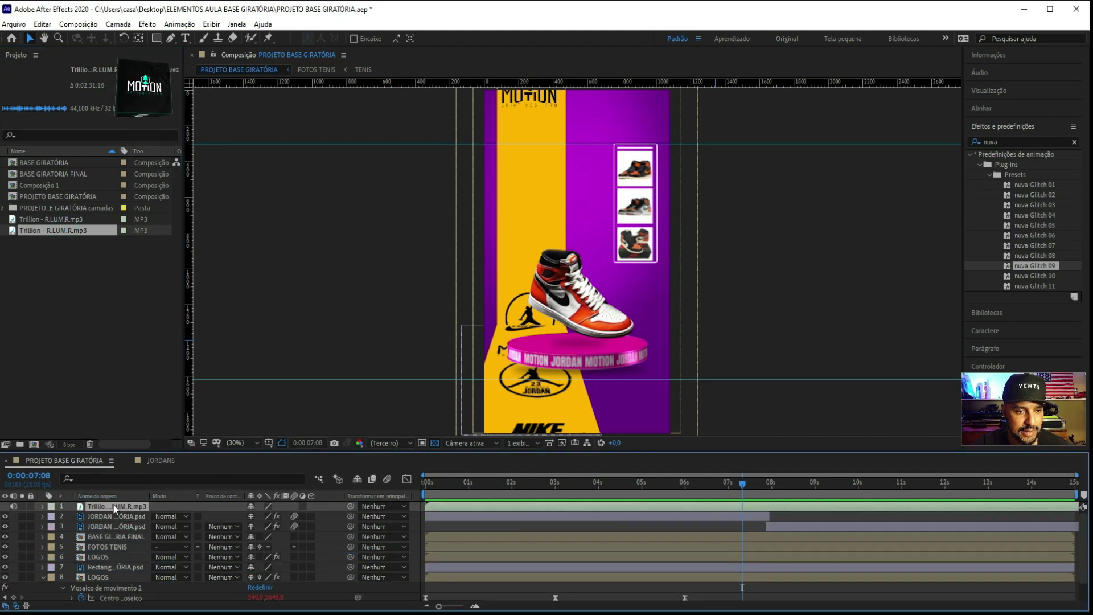
# Open the music layer in the Layer panel and audition the song between 15 and 28 seconds
pyautogui.doubleClick(494, 504)
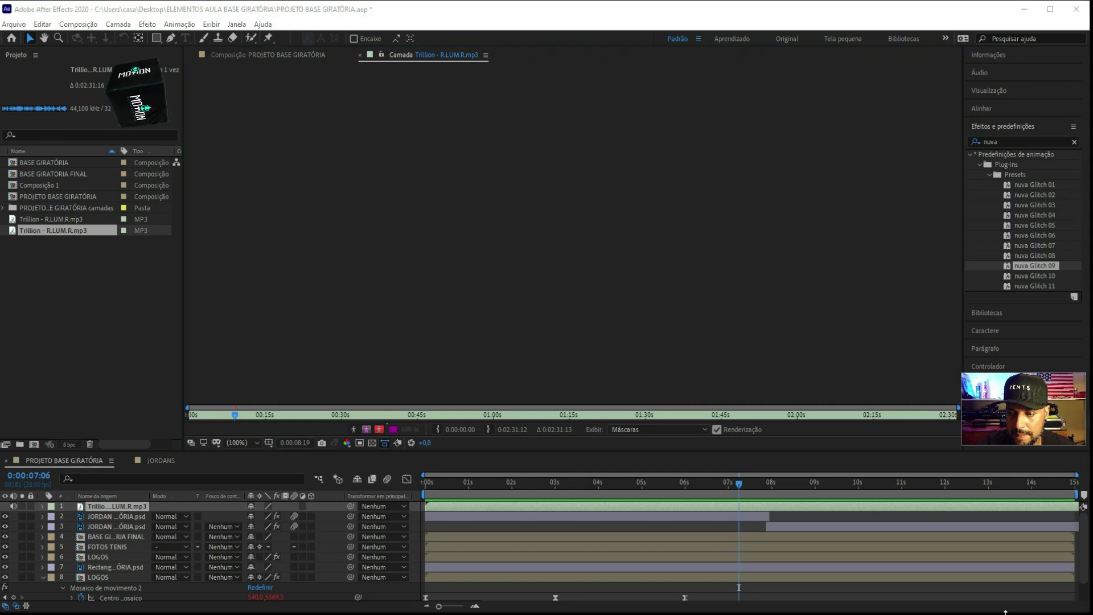
pyautogui.click(961, 609)
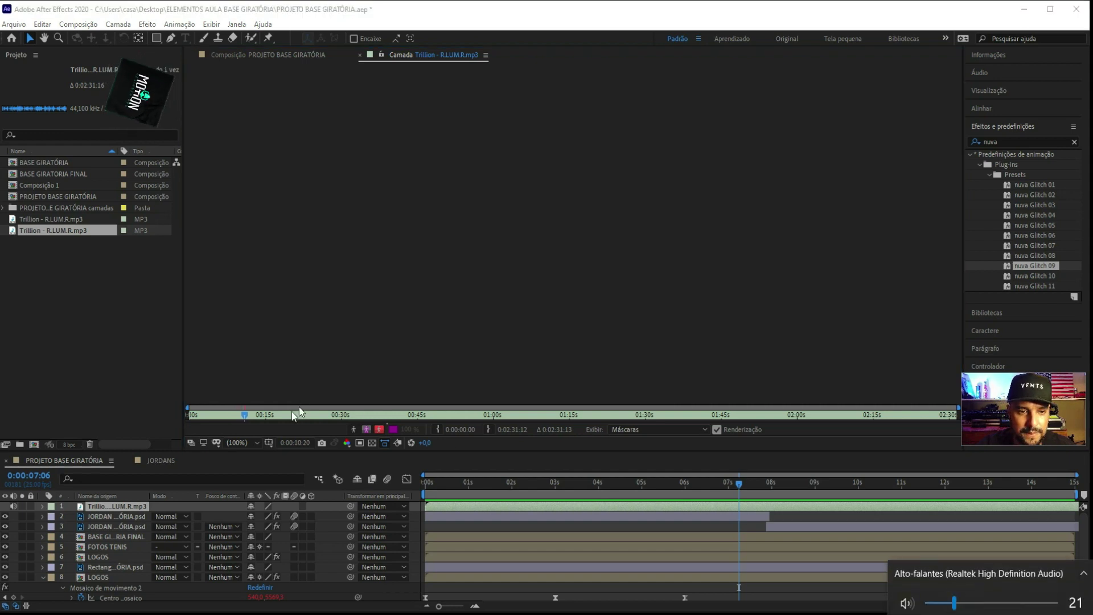
pyautogui.click(268, 414)
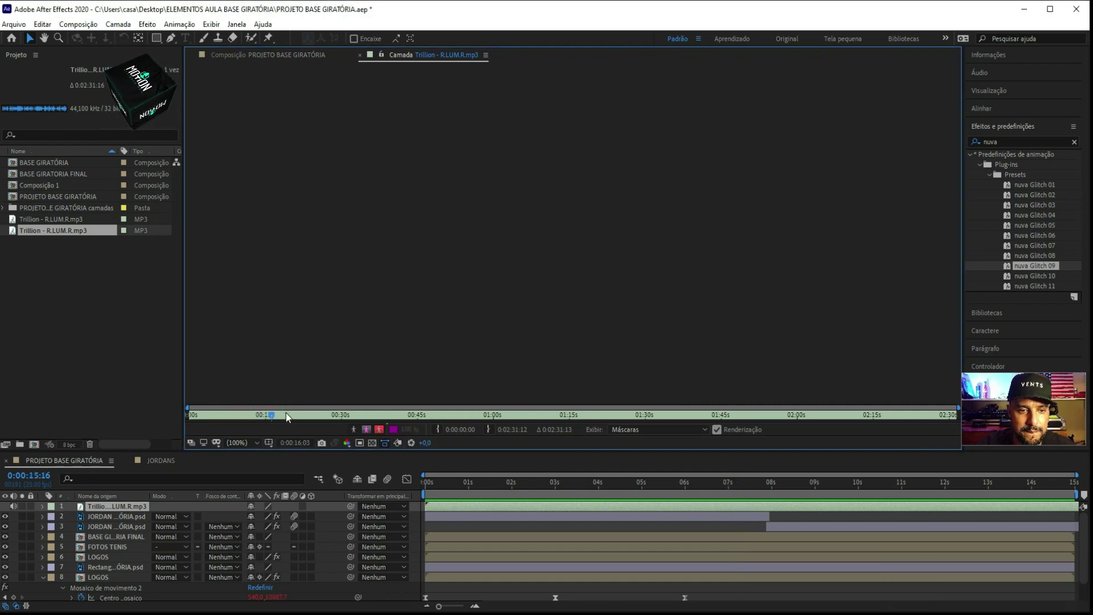
pyautogui.click(305, 416)
pyautogui.click(330, 415)
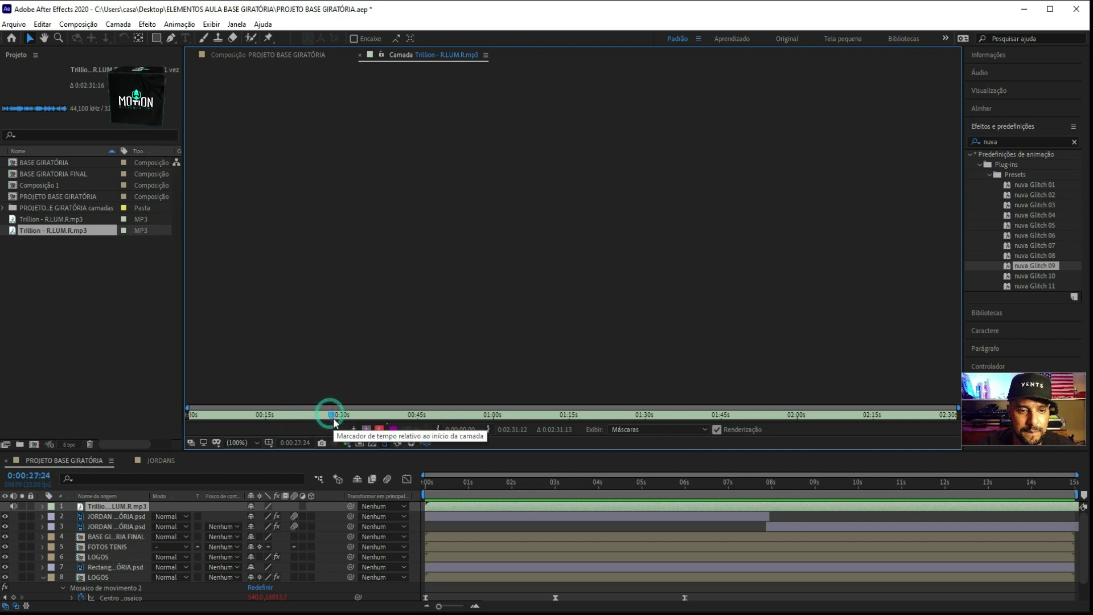
pyautogui.click(334, 415)
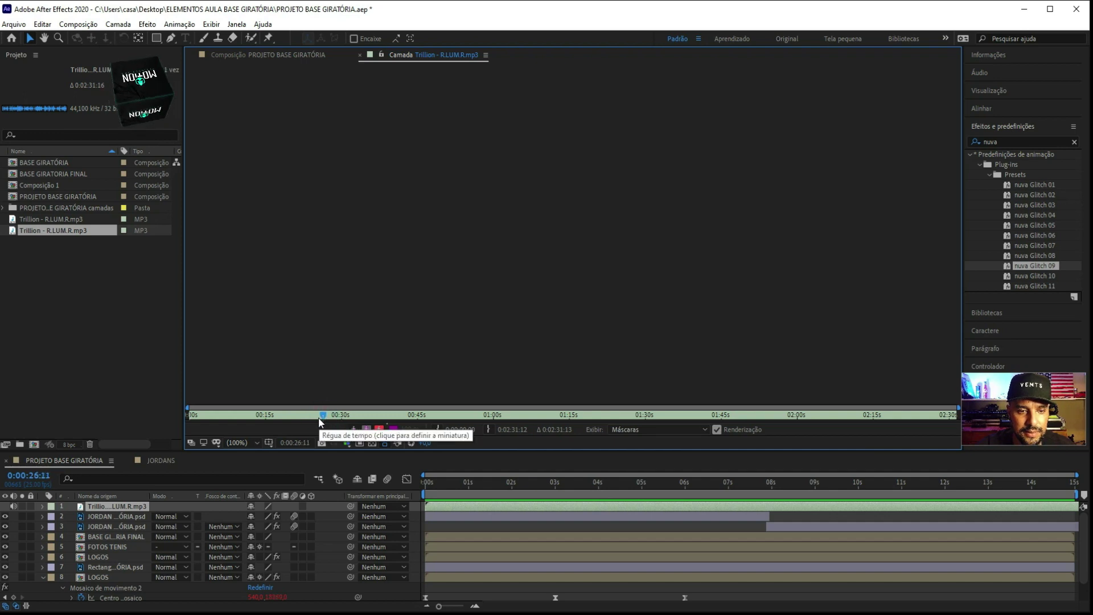
# Set the music layer's In point to 0:00:25:18 and return to the composition
pyautogui.click(320, 415)
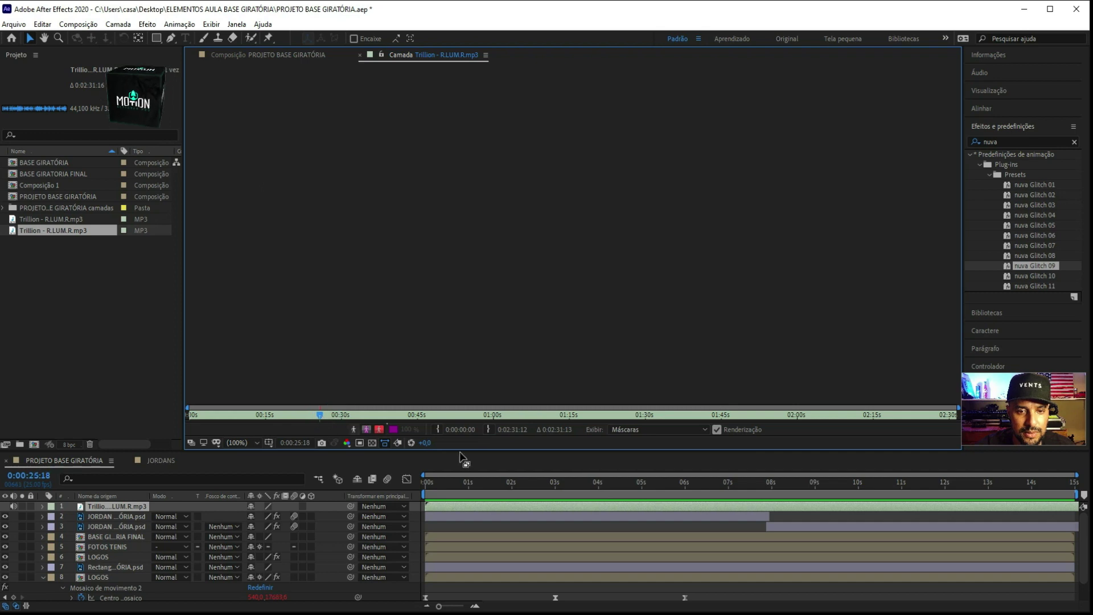
pyautogui.click(439, 429)
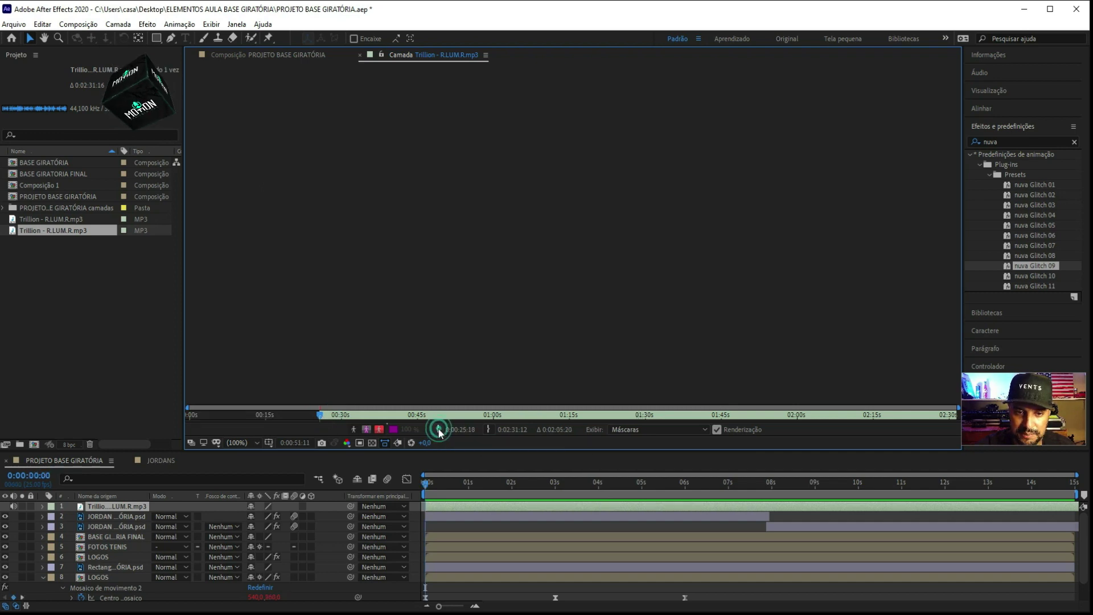
pyautogui.click(360, 54)
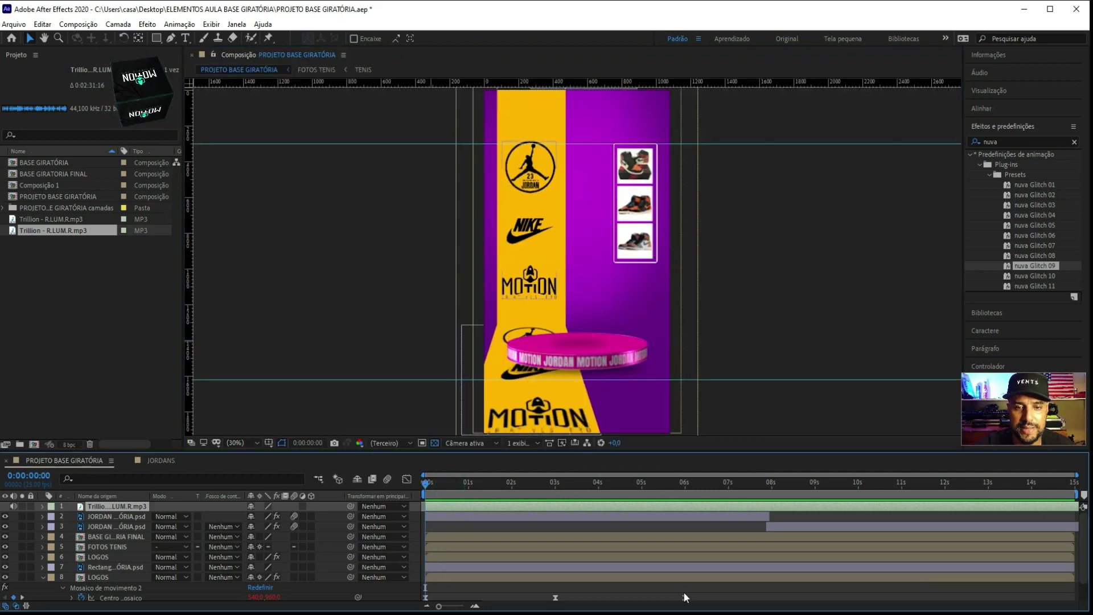
pyautogui.press('space')
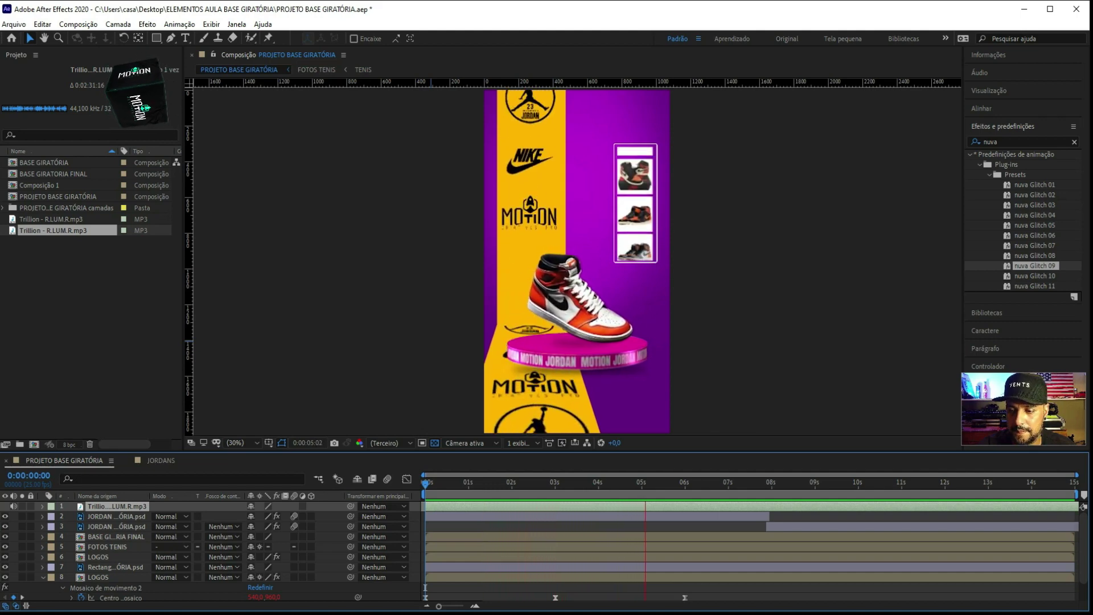
pyautogui.click(943, 608)
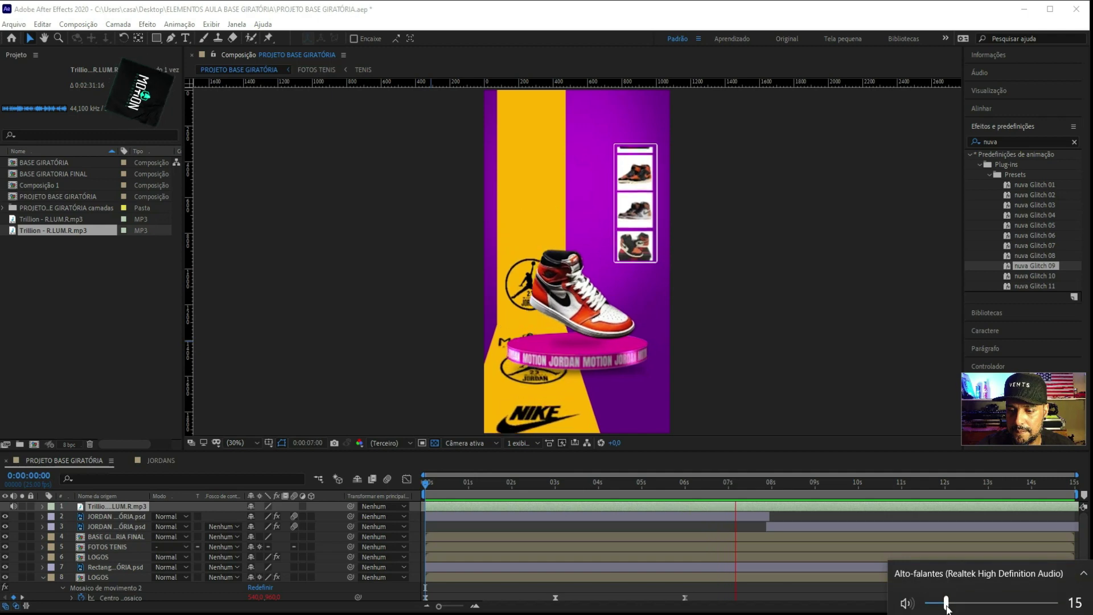
pyautogui.click(821, 298)
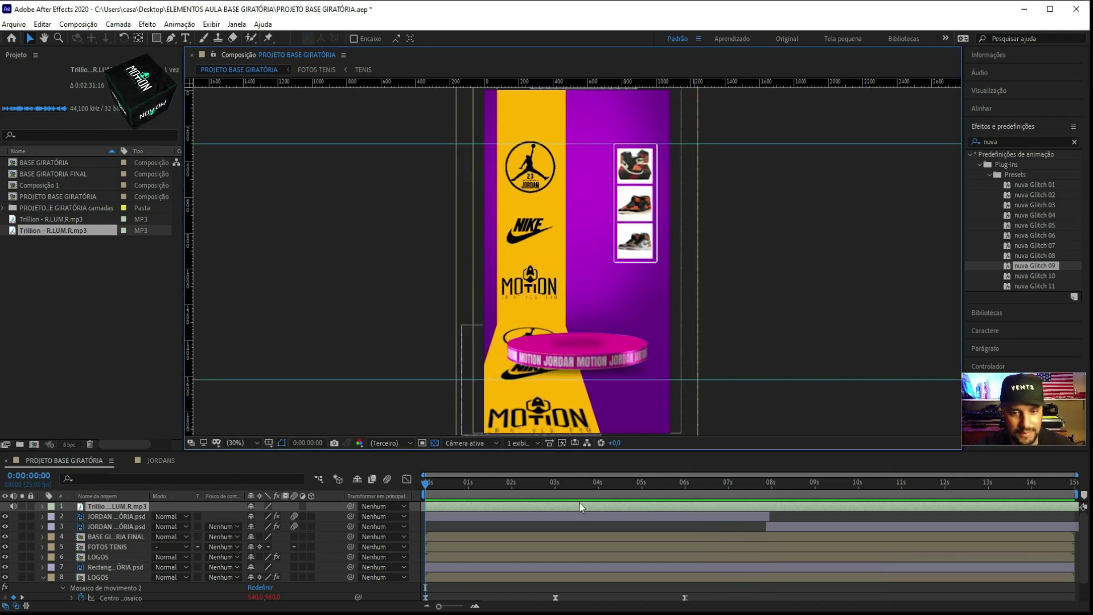
pyautogui.moveTo(570, 485); pyautogui.dragTo(544, 483)
pyautogui.press('Home')
pyautogui.press('space')
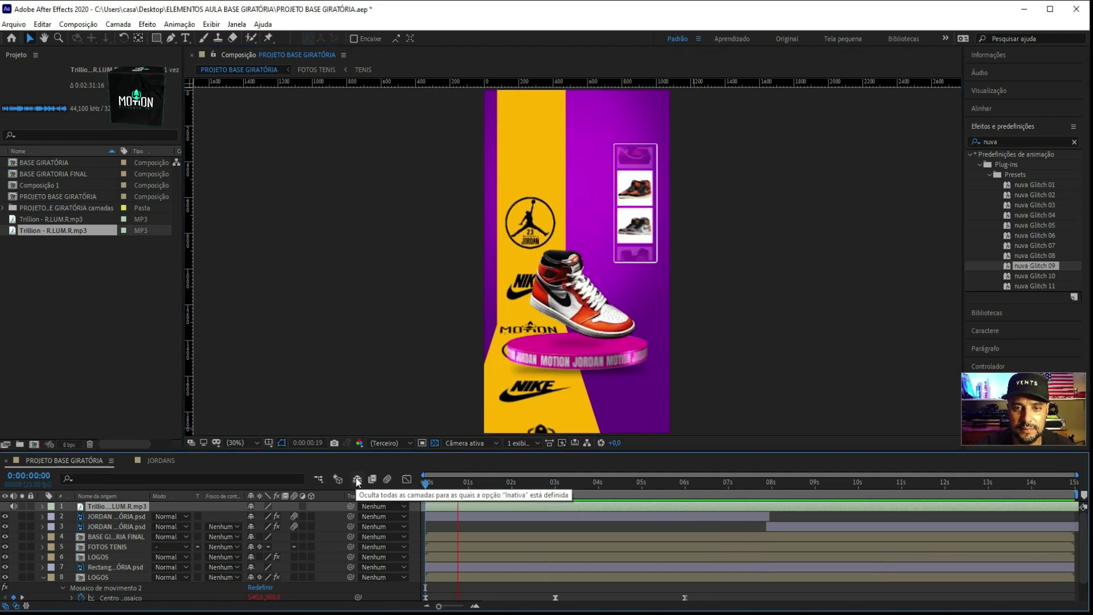
pyautogui.doubleClick(493, 503)
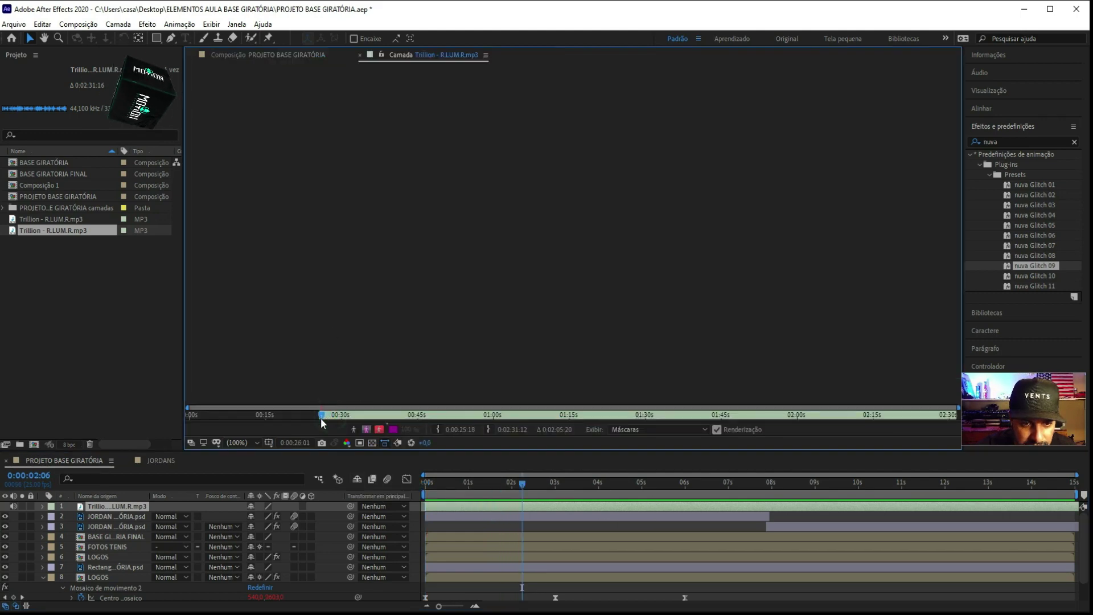
pyautogui.press('Home')
pyautogui.press('space')
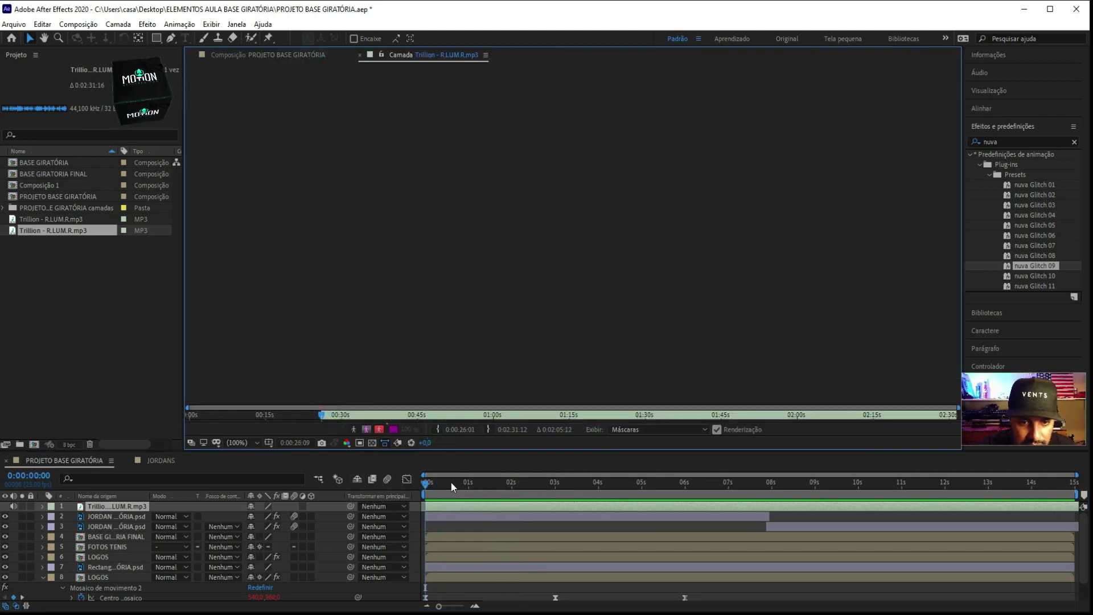
pyautogui.click(450, 480)
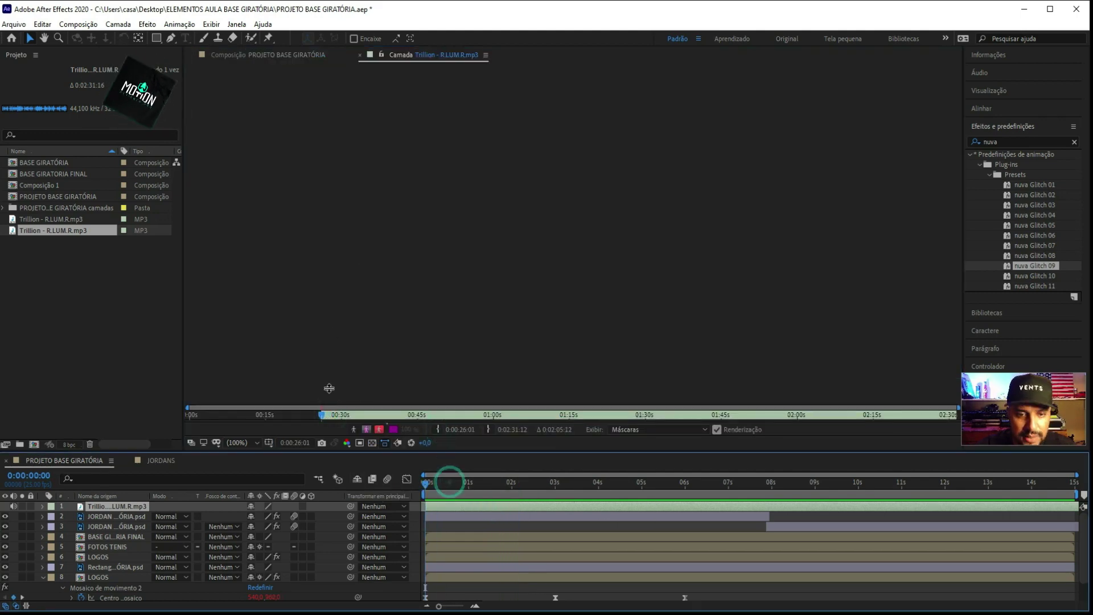
pyautogui.click(360, 55)
pyautogui.press('space')
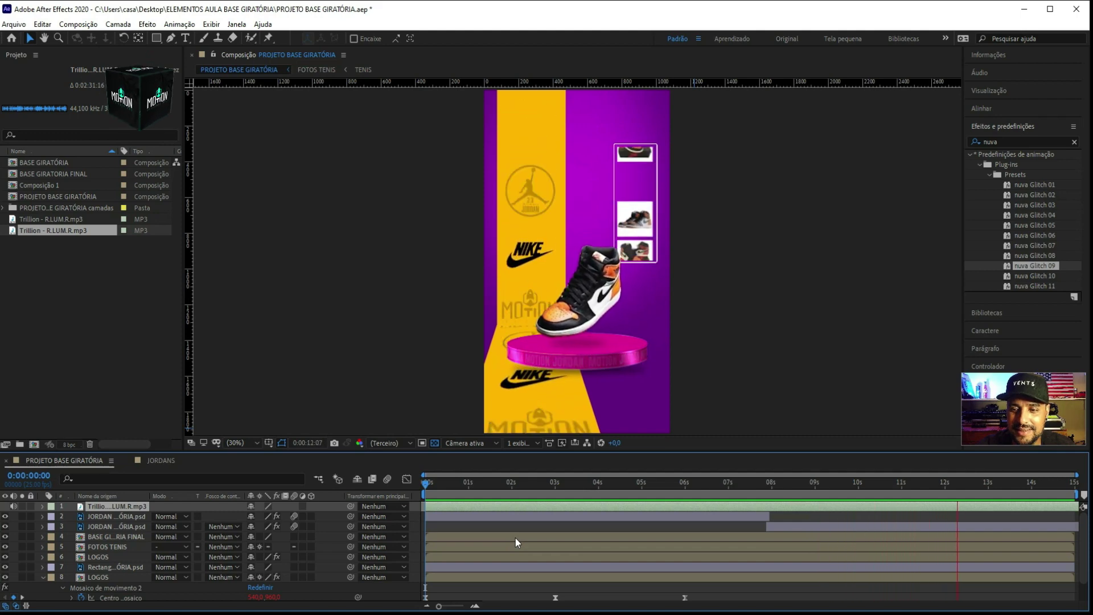
# Collapse the expanded effect and property rows on the PROJETO BASE GIRATÓRIA layers
pyautogui.click(41, 517)
pyautogui.click(42, 517)
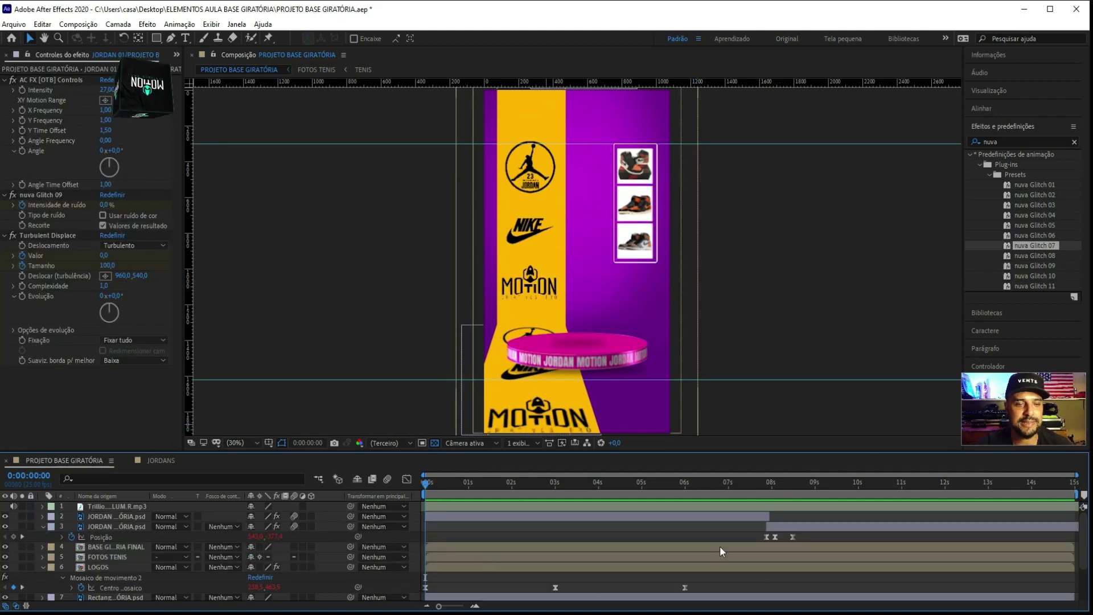
pyautogui.click(42, 526)
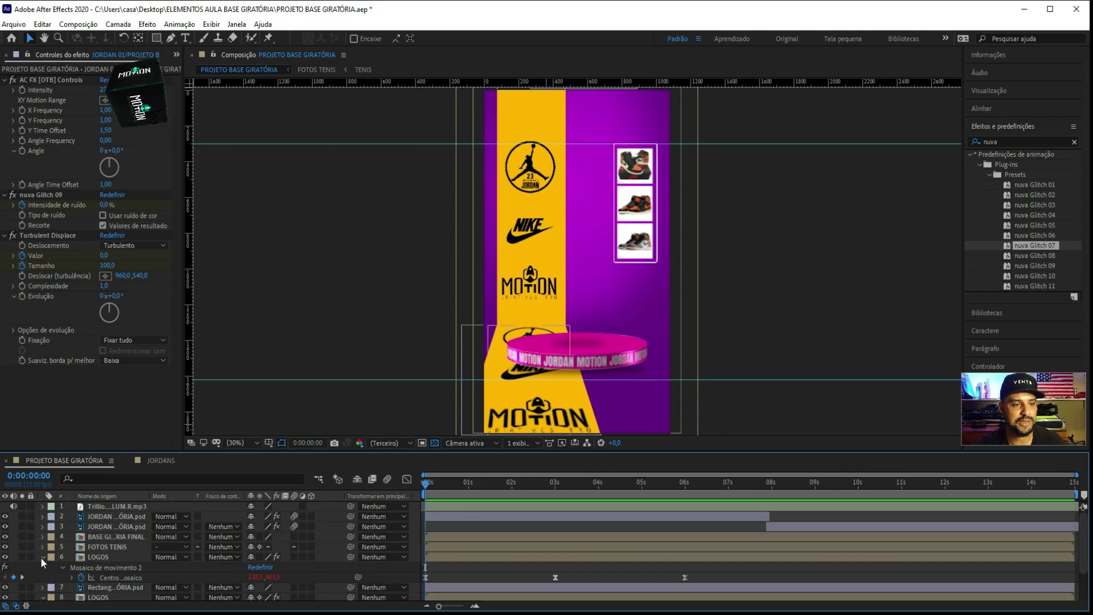
pyautogui.click(42, 557)
pyautogui.click(43, 577)
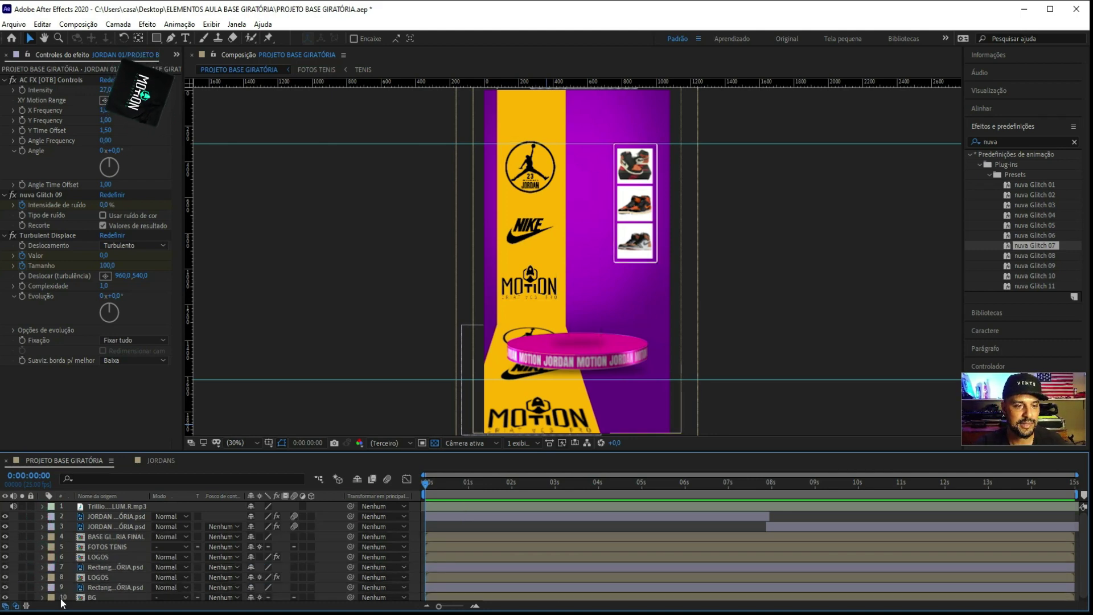
# Select every layer and precompose them as 'BASE GIRATÓRIA FINAL'
pyautogui.click(117, 597)
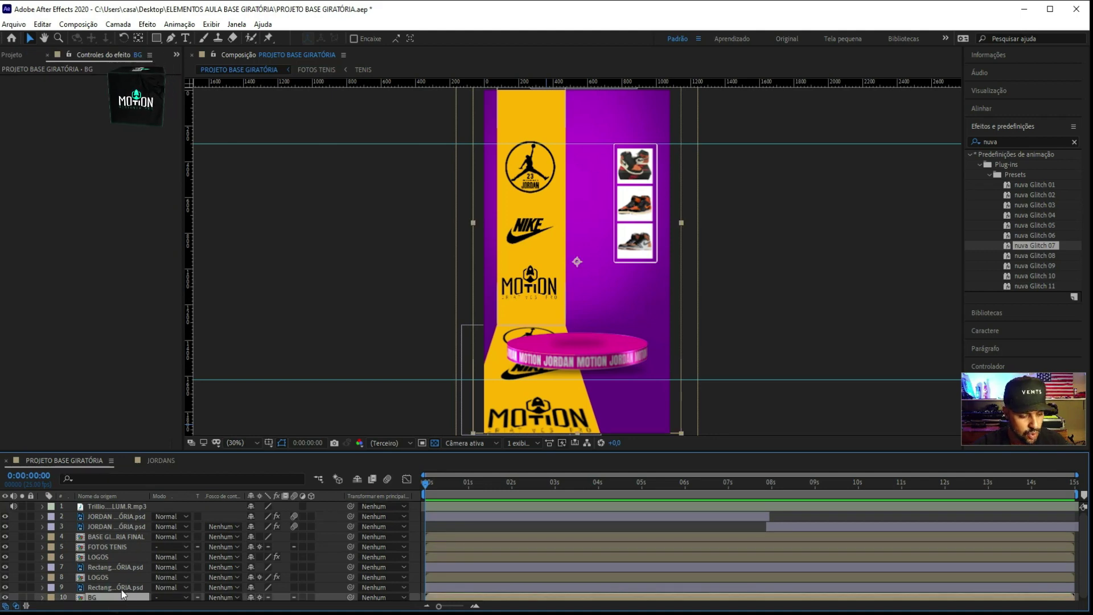
pyautogui.keyDown('shift'); pyautogui.click(115, 506); pyautogui.keyUp('shift')
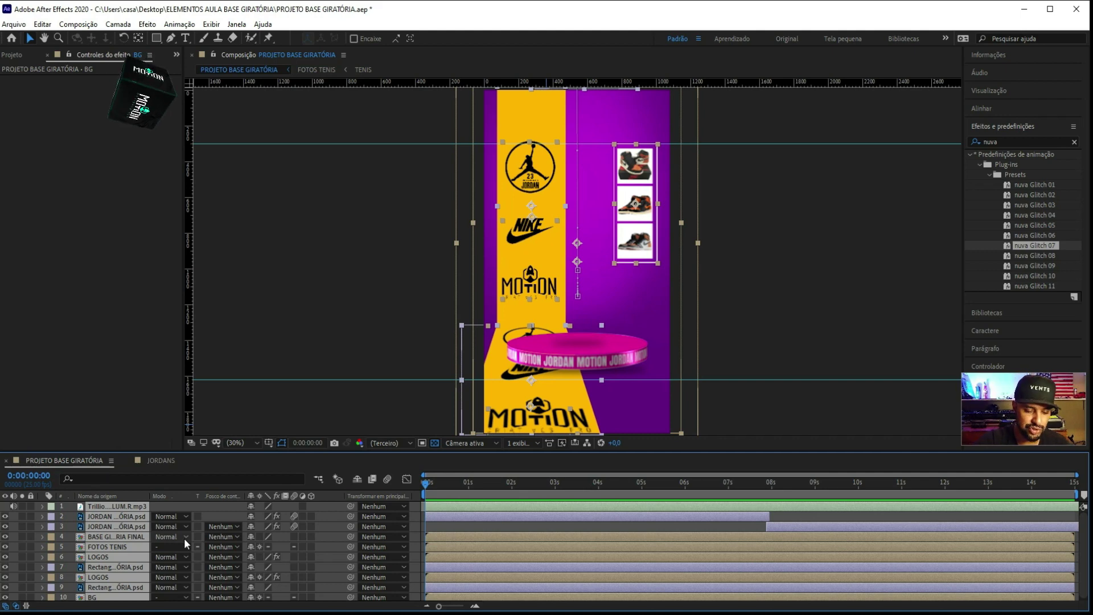
pyautogui.hotkey('ctrl', 'shift', 'c')
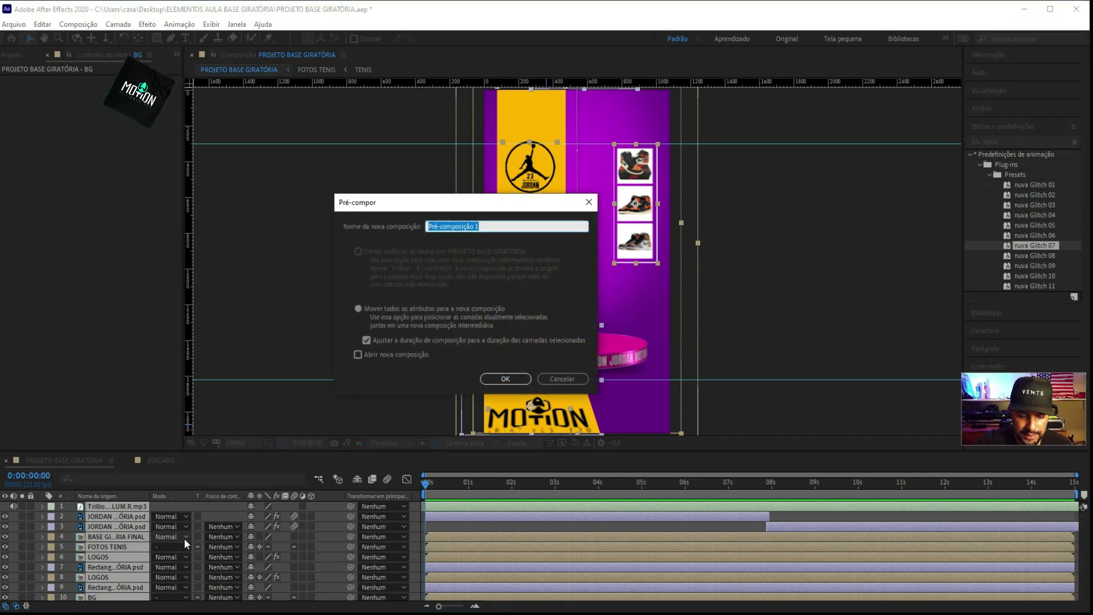
pyautogui.write('ba')
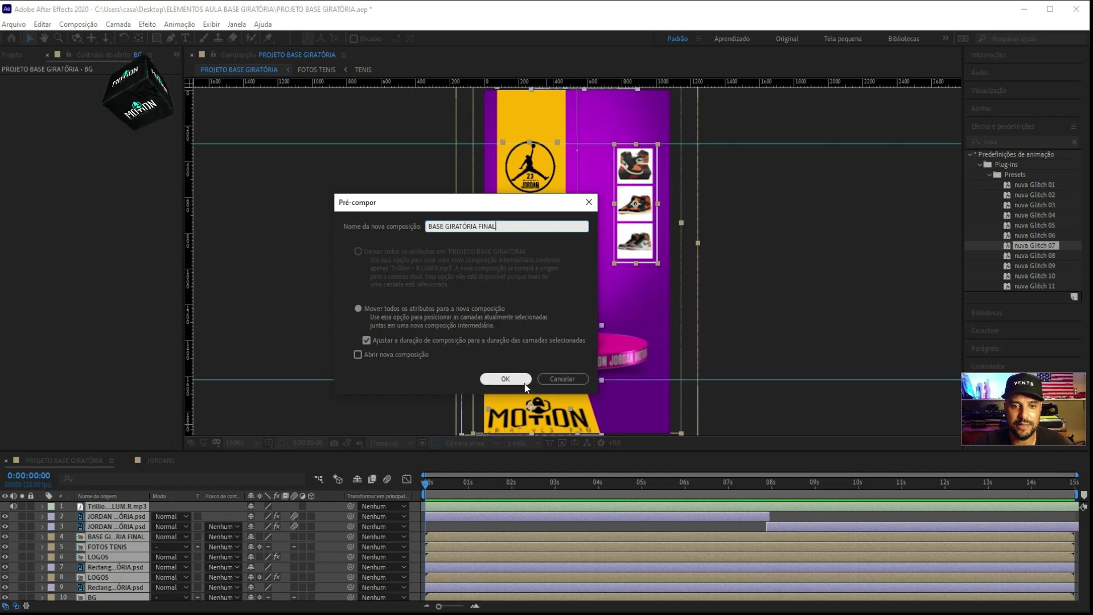
pyautogui.click(506, 379)
# Preview the composition, then start a Scale keyframe at 0 s on BASE GIRATÓRIA FINAL
pyautogui.press('capslock')
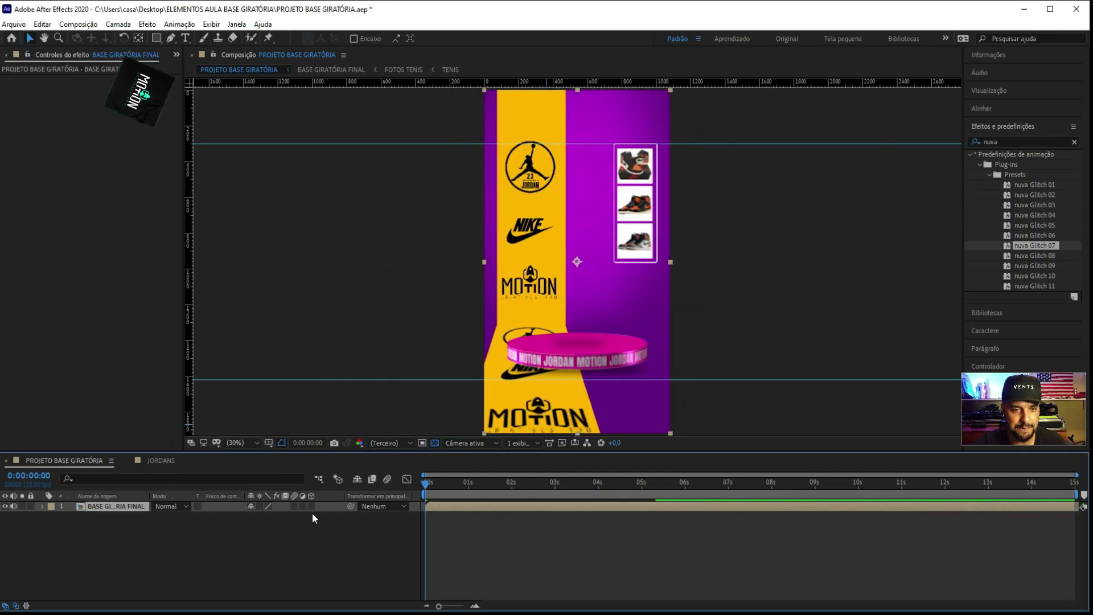
pyautogui.press('space')
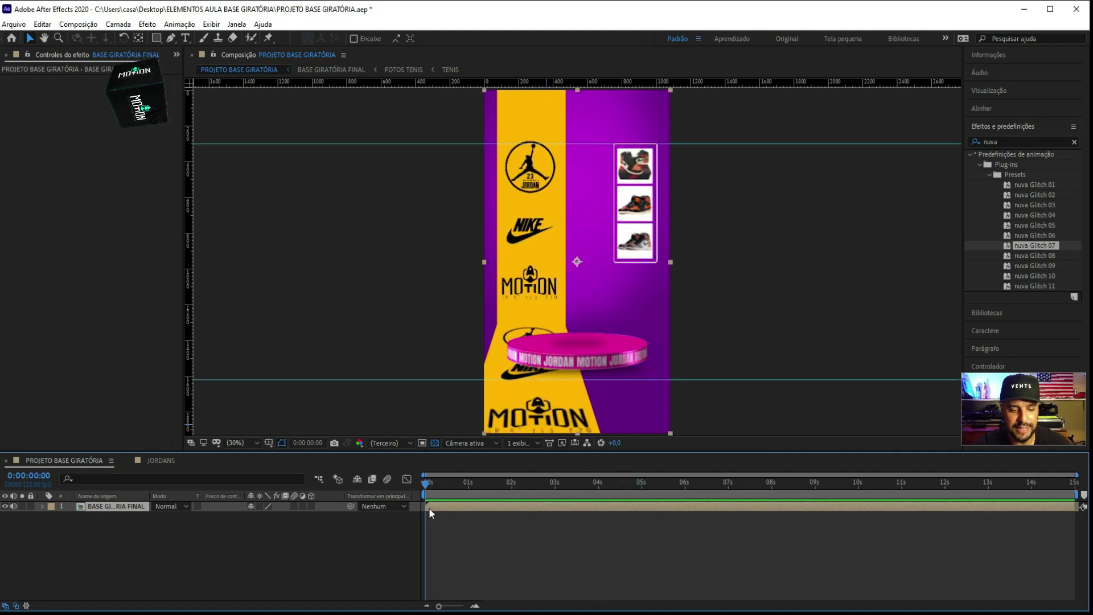
pyautogui.press('s')
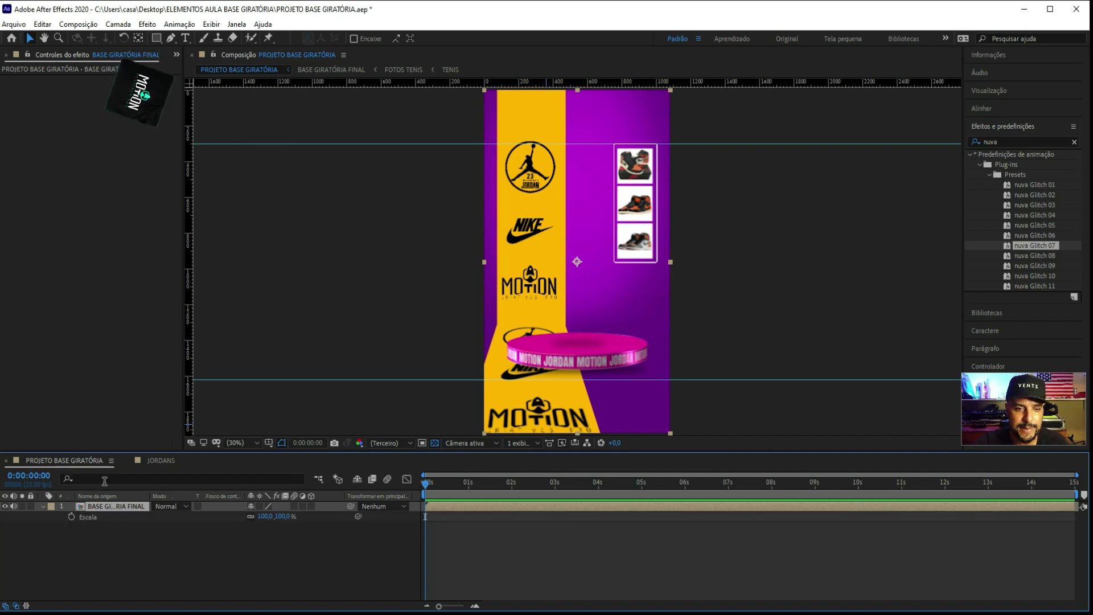
pyautogui.click(72, 517)
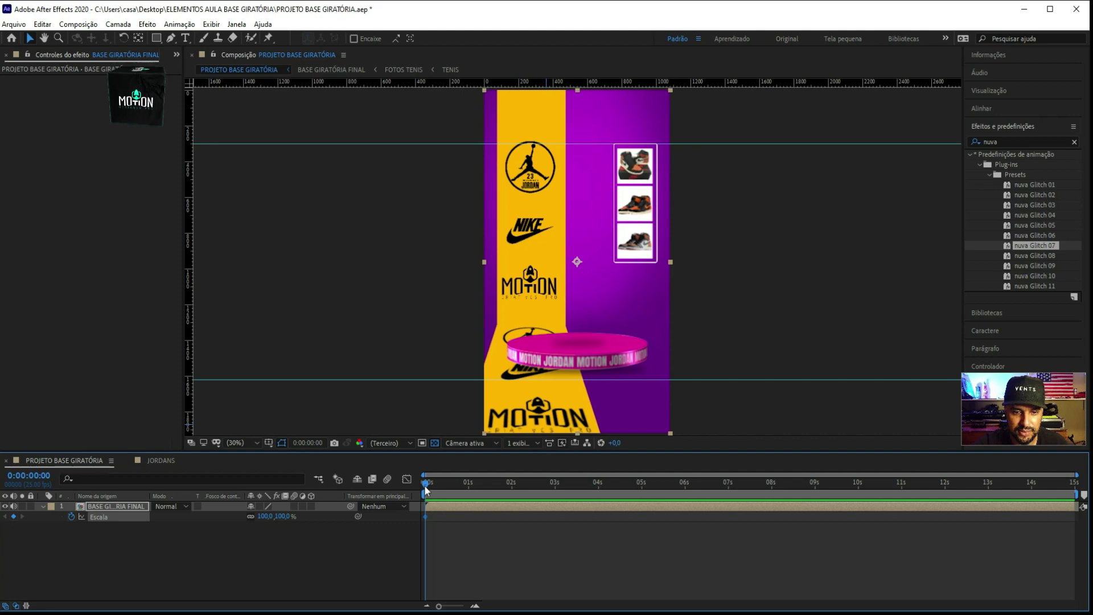
# Raise Scale to 102% at 2 s and add a further keyframe just after
pyautogui.moveTo(425, 485); pyautogui.dragTo(512, 501)
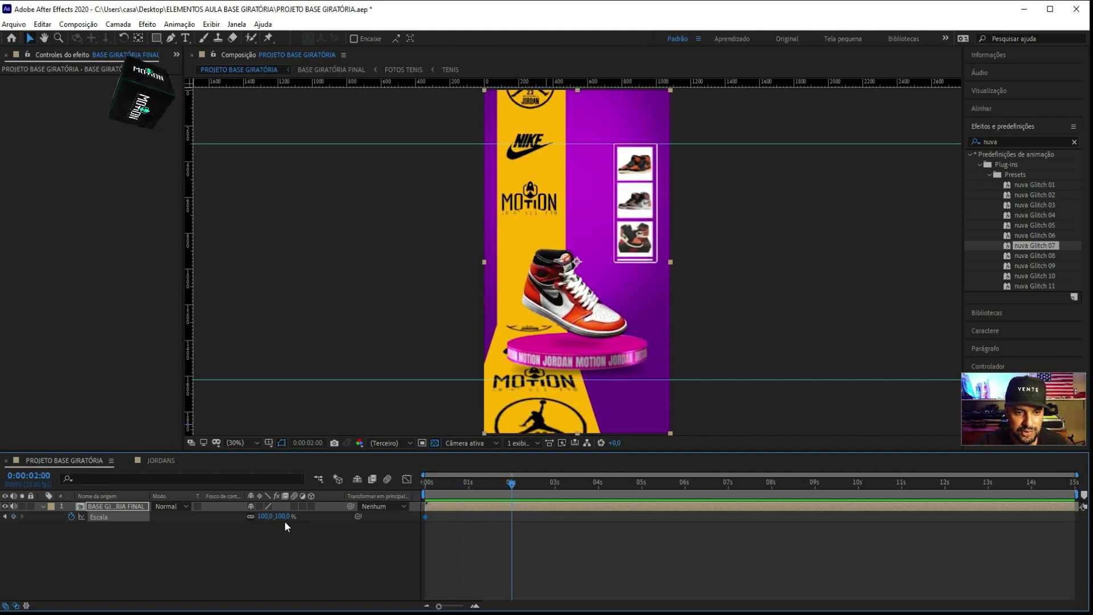
pyautogui.moveTo(285, 517); pyautogui.dragTo(288, 518)
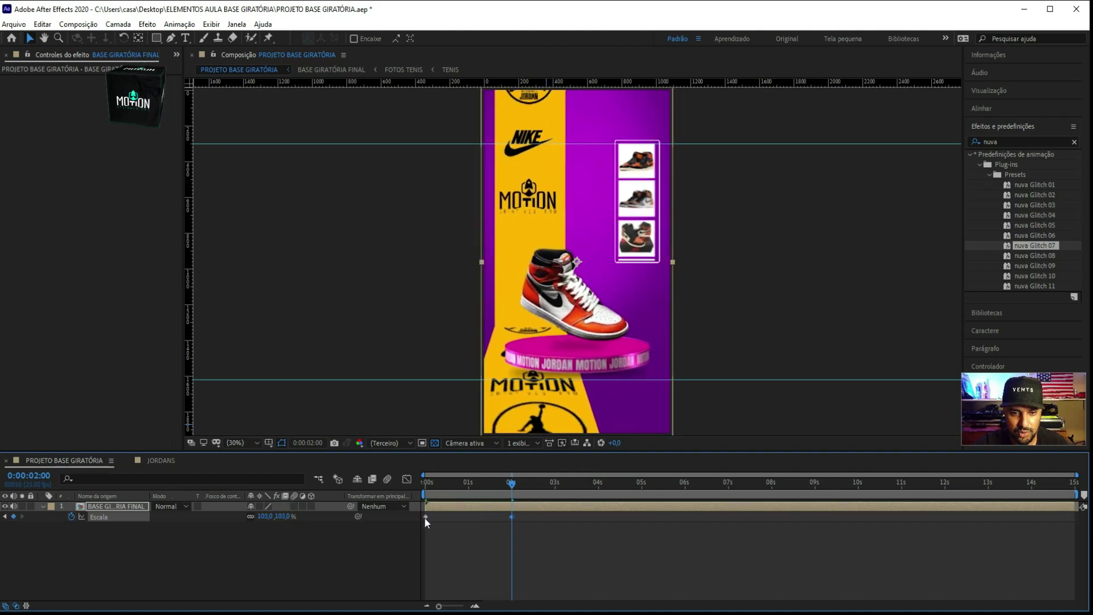
pyautogui.click(513, 485)
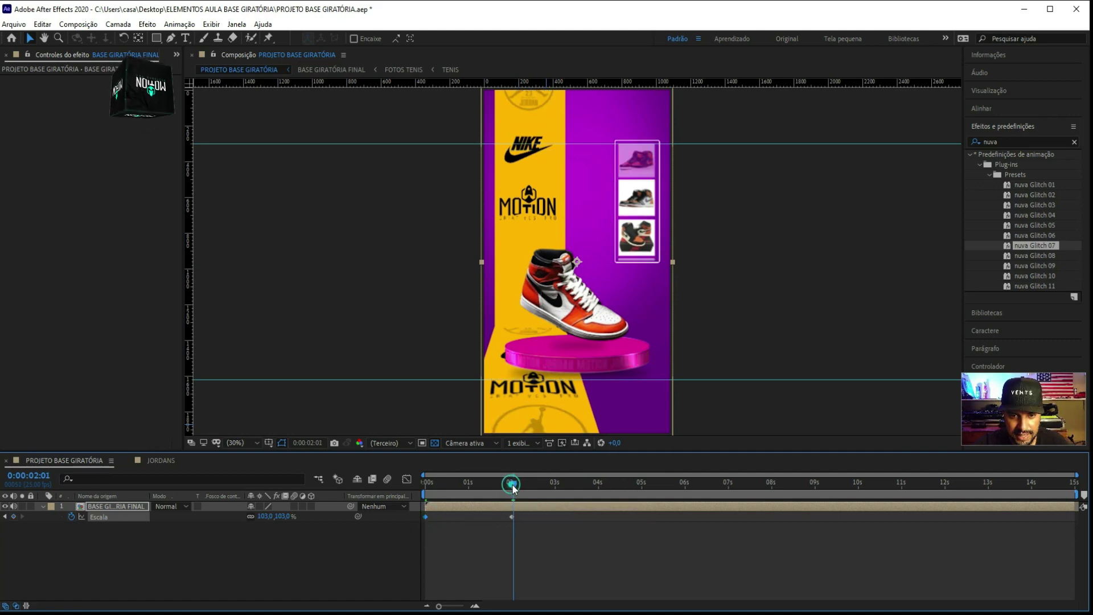
pyautogui.moveTo(514, 485)
pyautogui.mouseDown()
pyautogui.moveTo(542, 516)
pyautogui.moveTo(590, 523)
pyautogui.mouseUp()
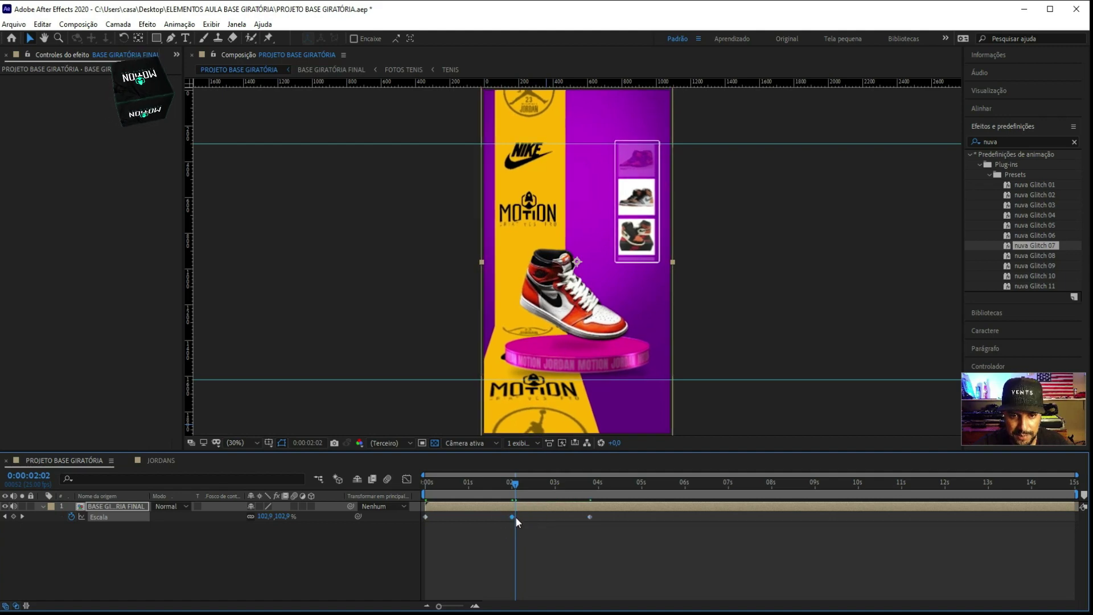
pyautogui.press('Home')
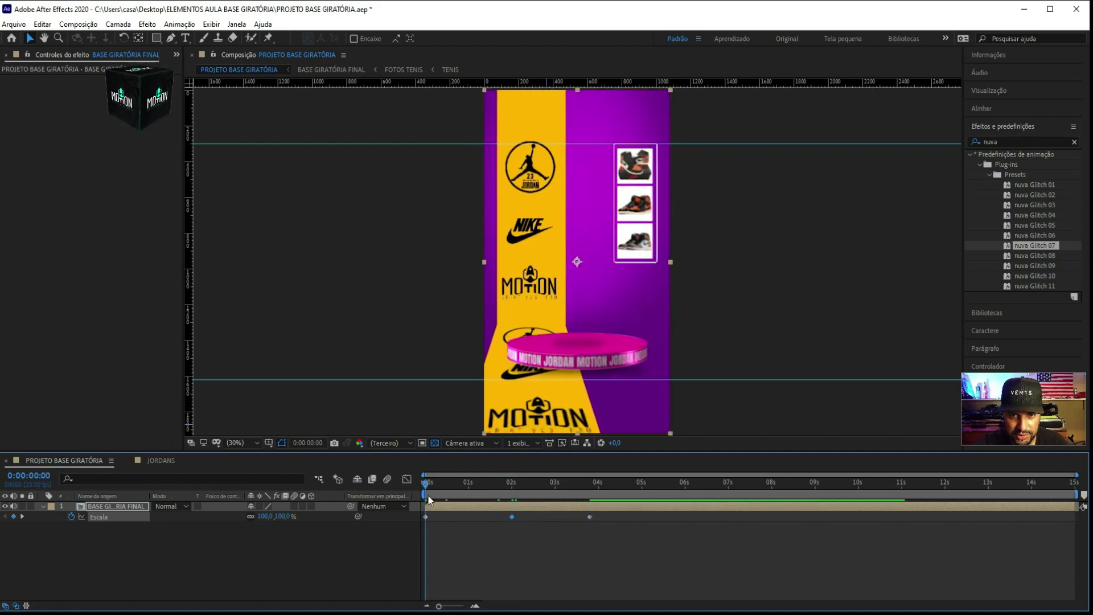
# Scrub and preview the current scale pulse through about 3.5 s
pyautogui.moveTo(428, 500)
pyautogui.mouseDown()
pyautogui.moveTo(575, 519)
pyautogui.moveTo(514, 518)
pyautogui.mouseUp()
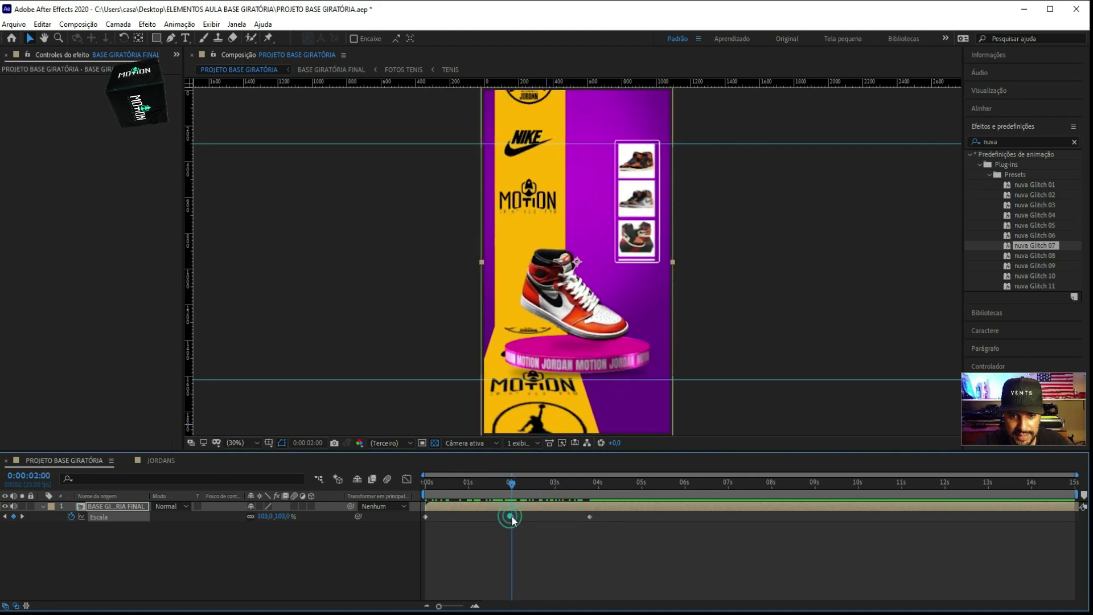
pyautogui.moveTo(514, 486); pyautogui.dragTo(588, 486)
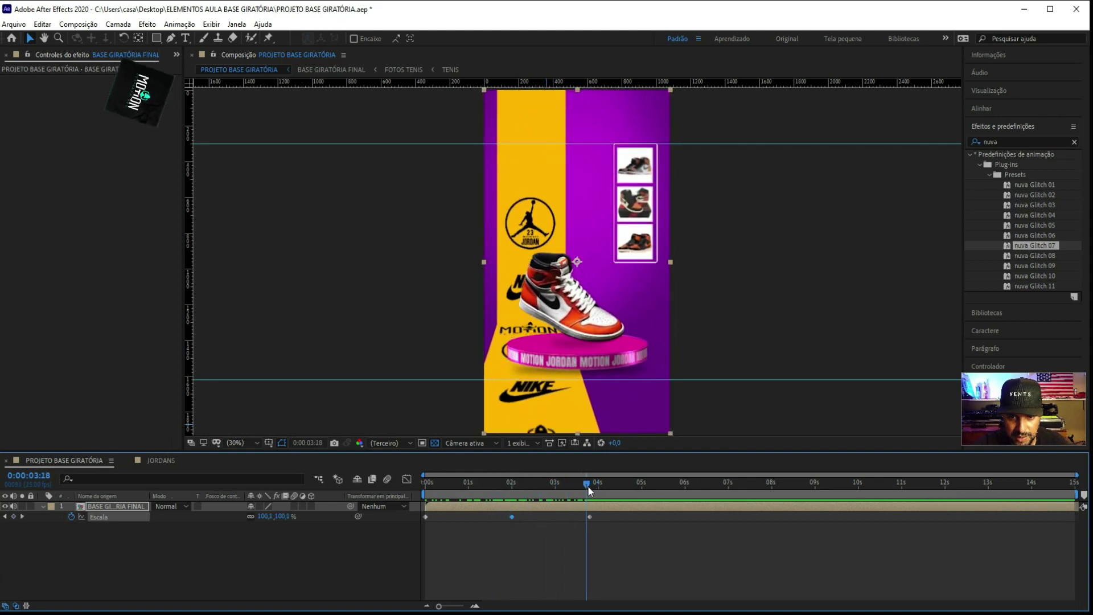
pyautogui.press('space')
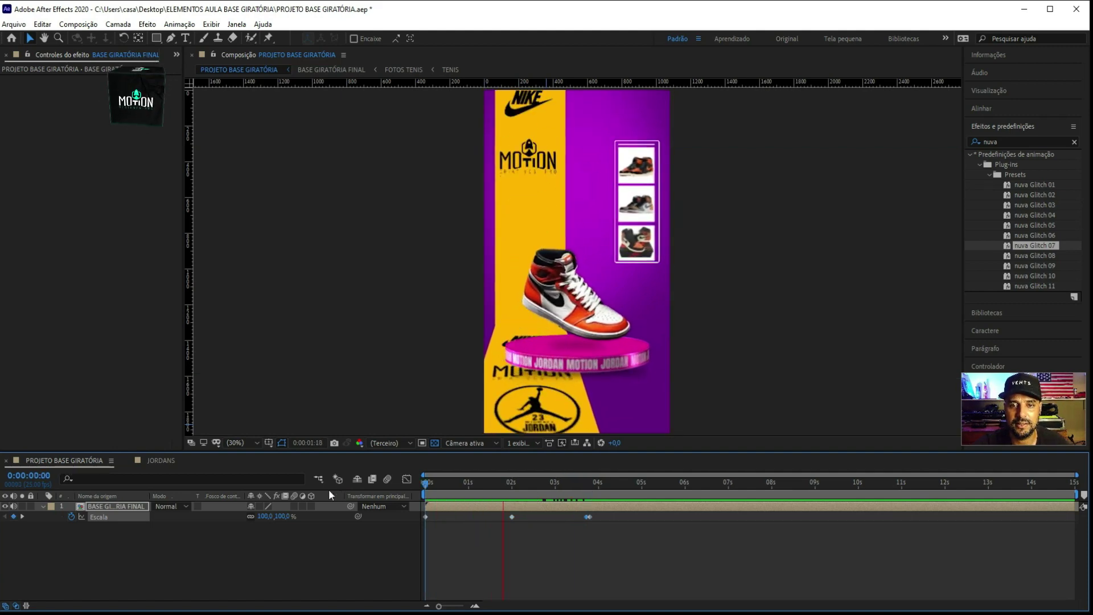
pyautogui.press('space')
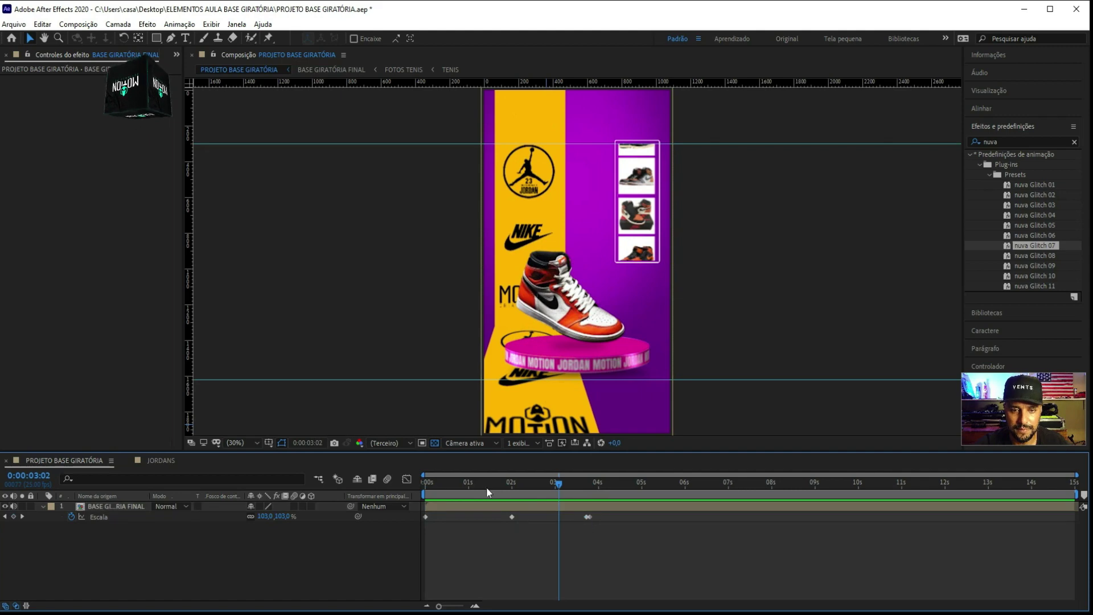
pyautogui.moveTo(486, 487); pyautogui.dragTo(513, 497)
pyautogui.press('Home')
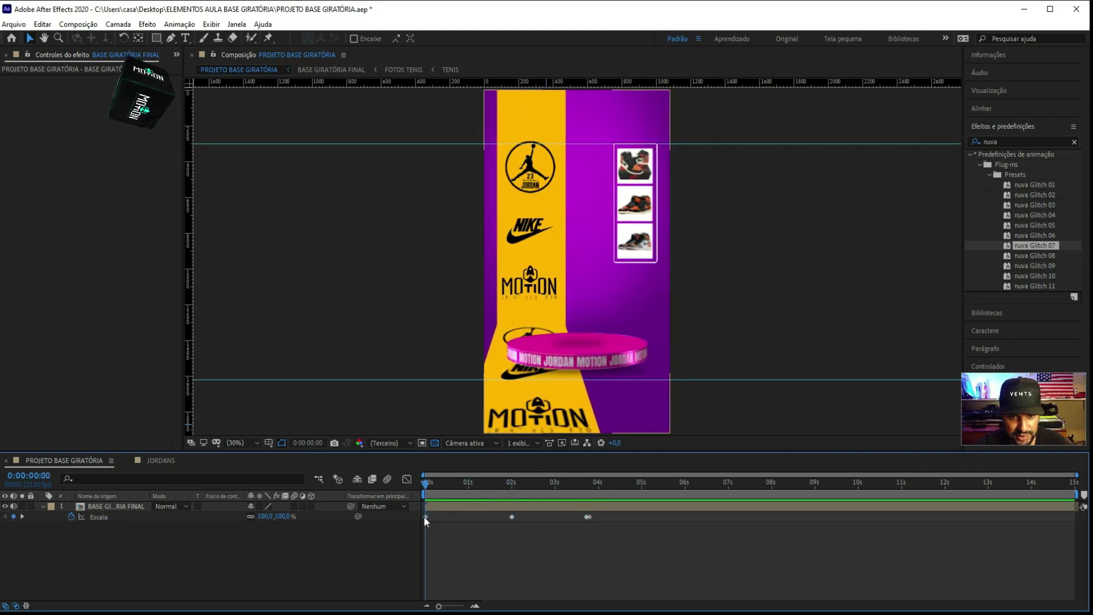
# Paste a 100% Scale keyframe at 0:00:01:22 and preview the pulse
pyautogui.click(424, 516)
pyautogui.moveTo(511, 487); pyautogui.dragTo(507, 491)
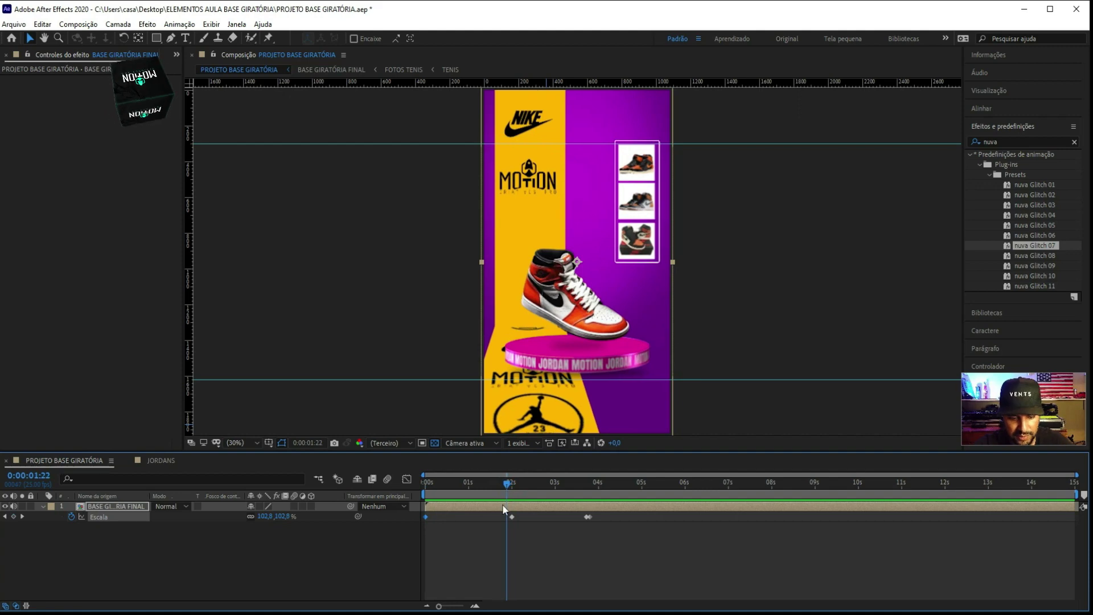
pyautogui.hotkey('ctrl', 'v')
pyautogui.moveTo(507, 491); pyautogui.dragTo(596, 501)
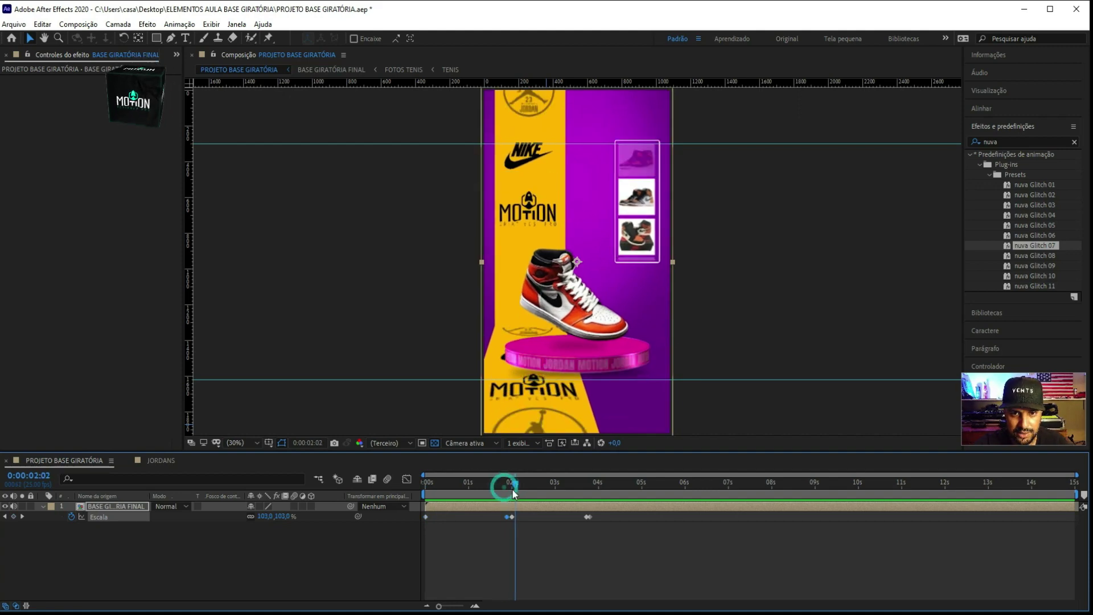
pyautogui.press('space')
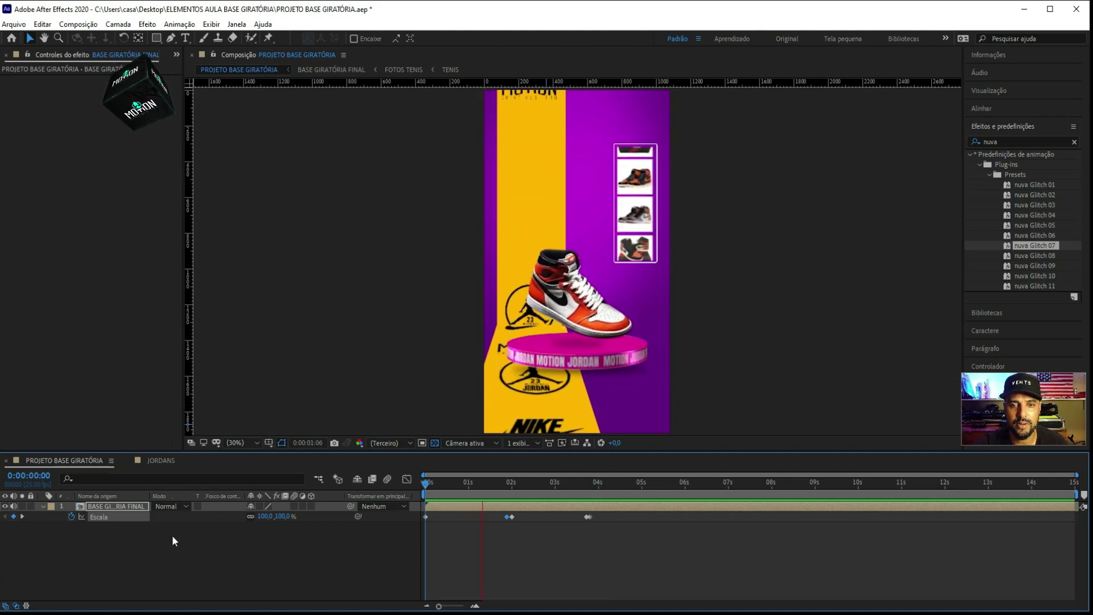
pyautogui.press('space')
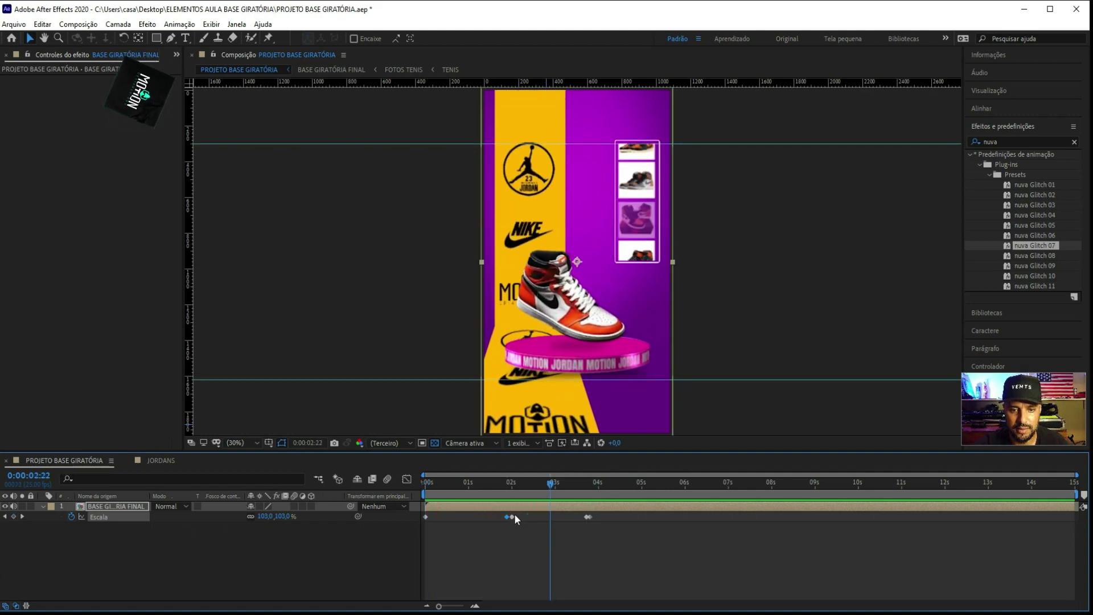
# Shift the Scale keyframes earlier, to about 0.8 s and 3.3 s, previewing the timing
pyautogui.moveTo(506, 516); pyautogui.dragTo(493, 517)
pyautogui.press('space')
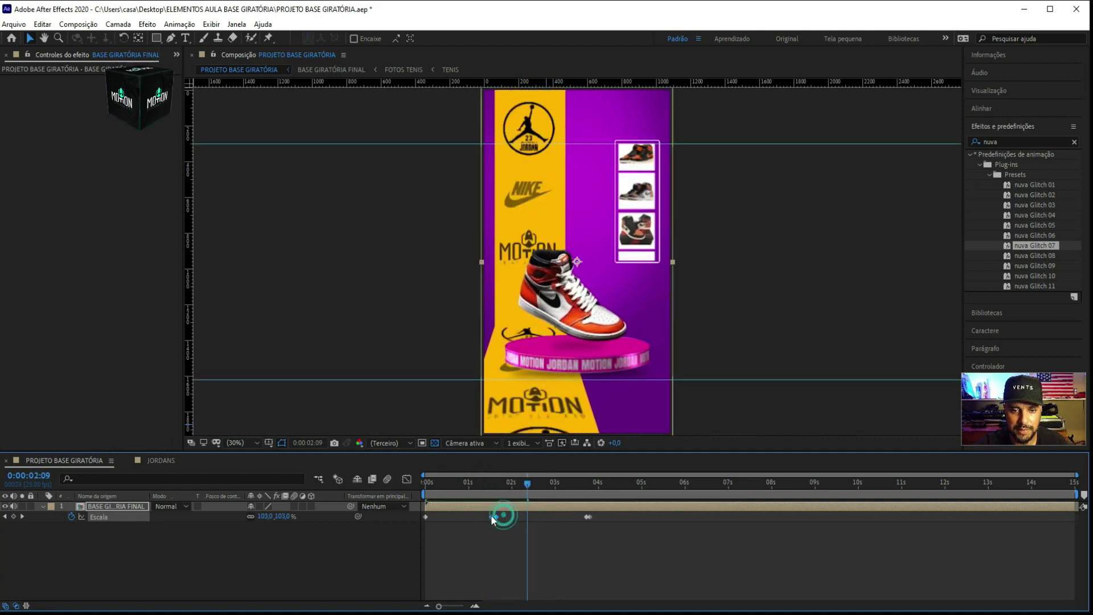
pyautogui.press('space')
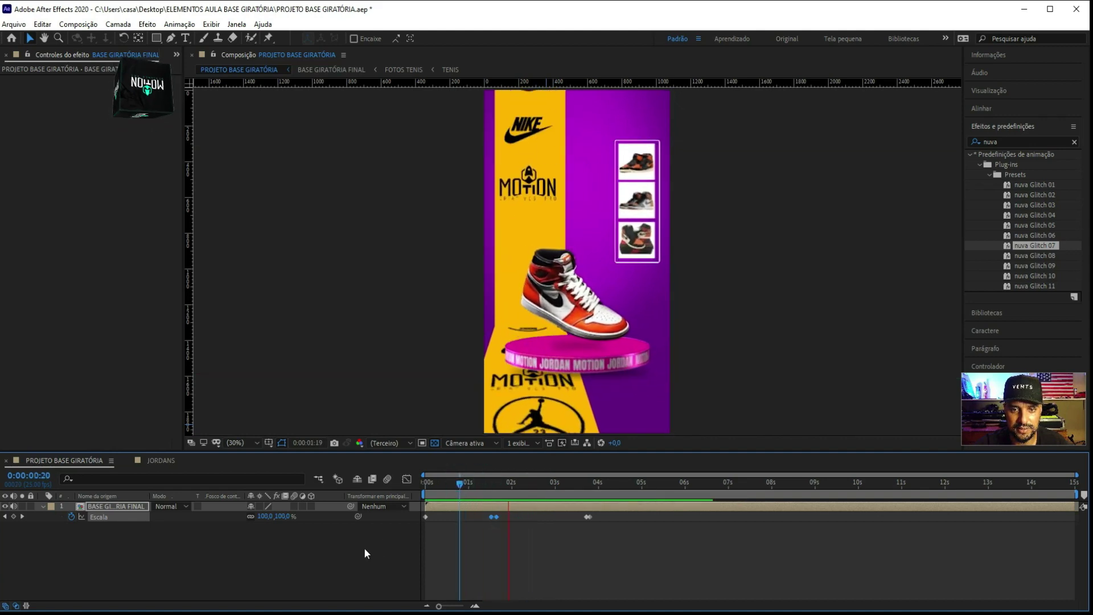
pyautogui.press('space')
pyautogui.press('space')
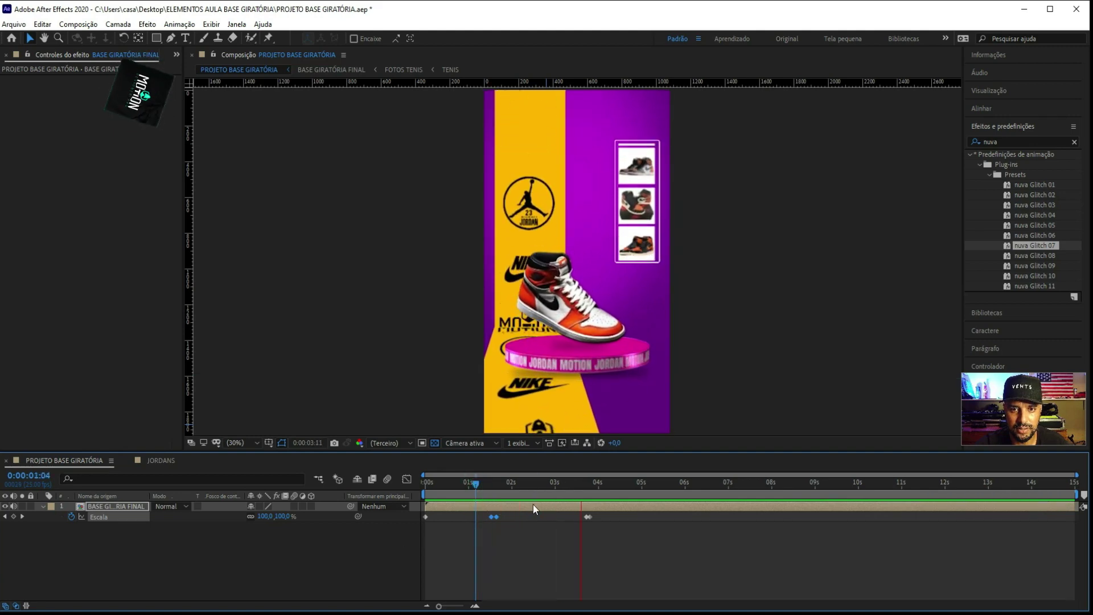
pyautogui.moveTo(620, 507); pyautogui.dragTo(587, 515)
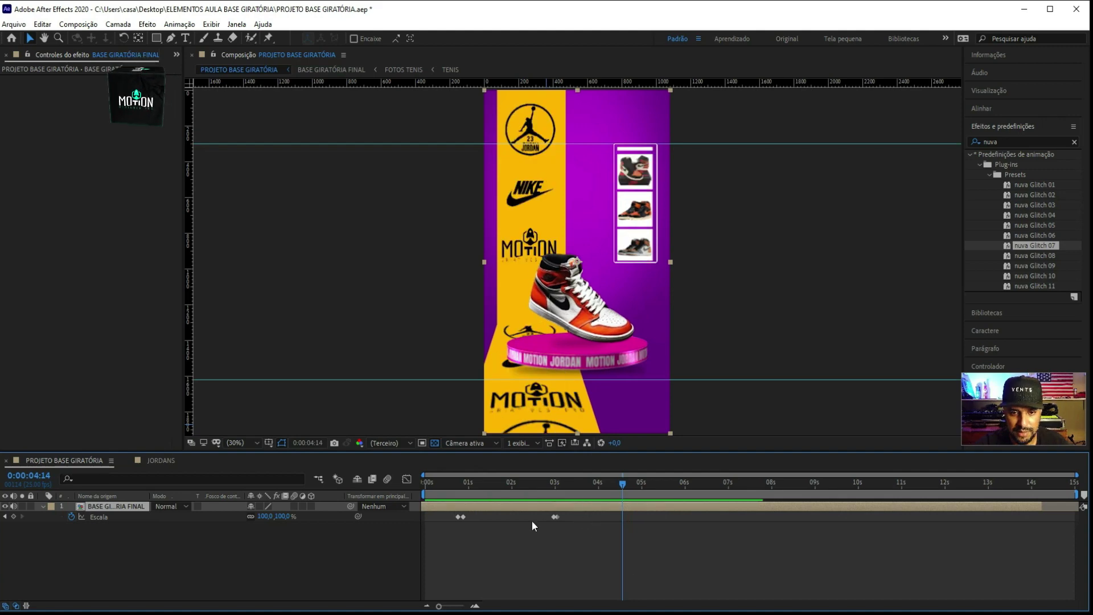
pyautogui.moveTo(550, 517); pyautogui.dragTo(562, 516)
pyautogui.press('space')
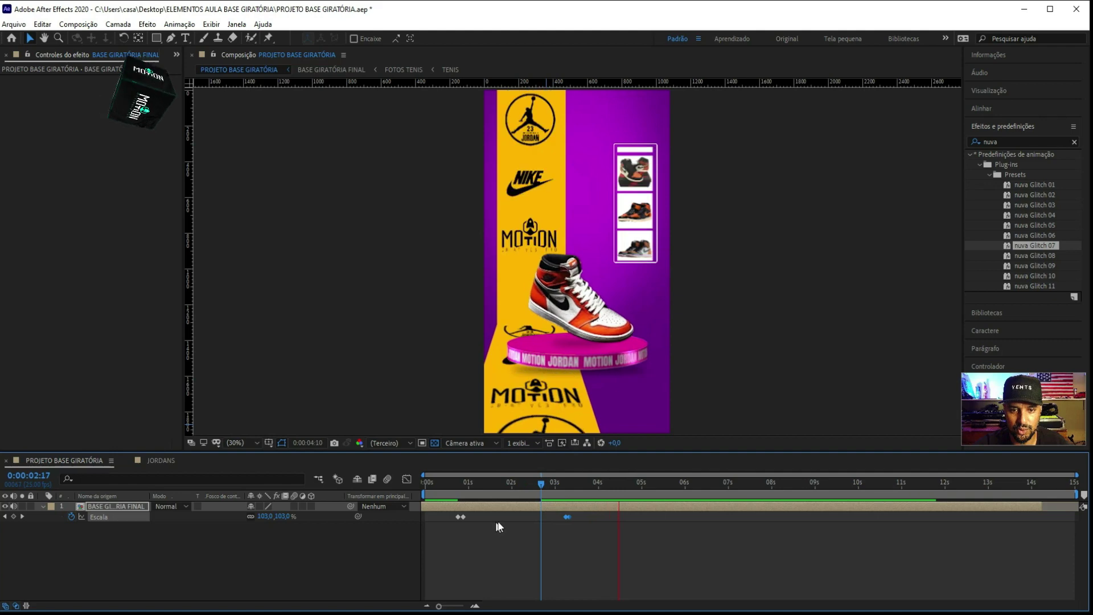
pyautogui.moveTo(658, 540); pyautogui.dragTo(404, 513)
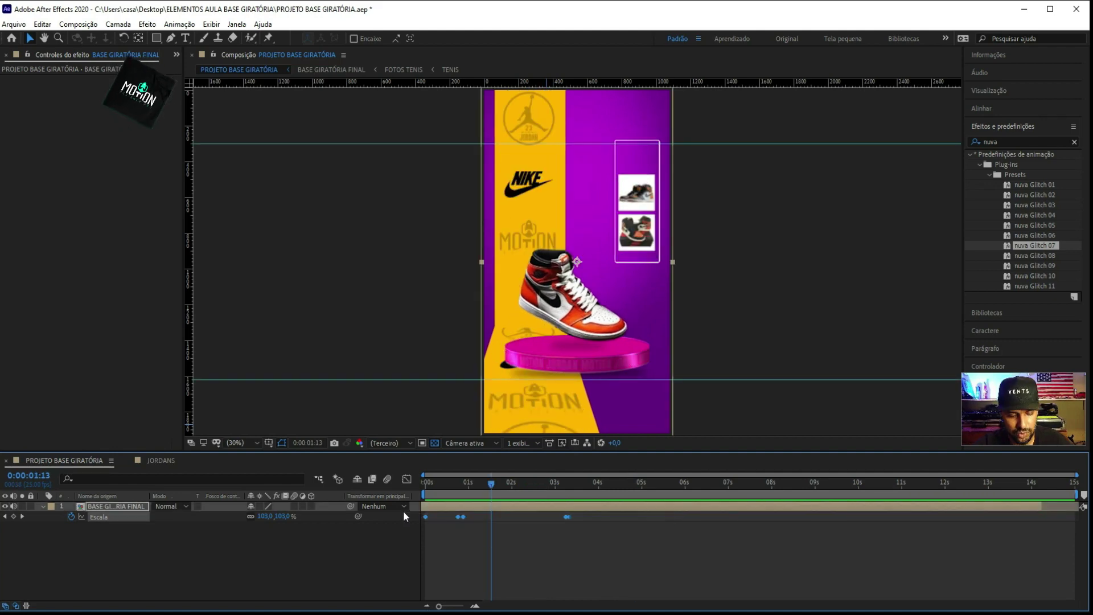
pyautogui.press('space')
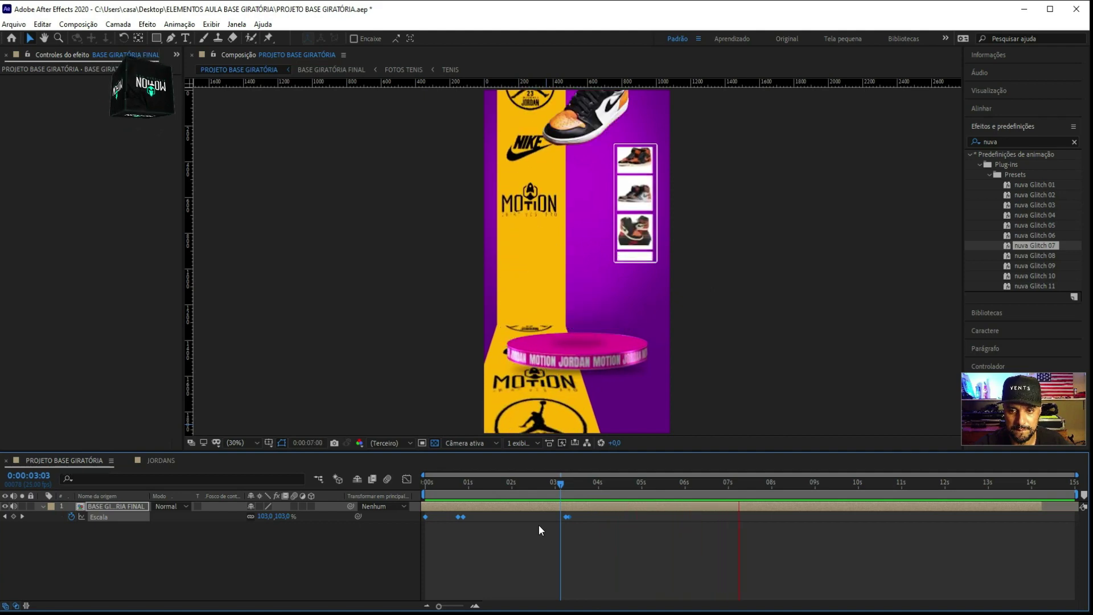
# Paste the copied Scale keyframes near 8 s and nudge them slightly earlier
pyautogui.moveTo(804, 483)
pyautogui.mouseDown()
pyautogui.moveTo(702, 493)
pyautogui.moveTo(842, 494)
pyautogui.mouseUp()
pyautogui.hotkey('ctrl', 'v')
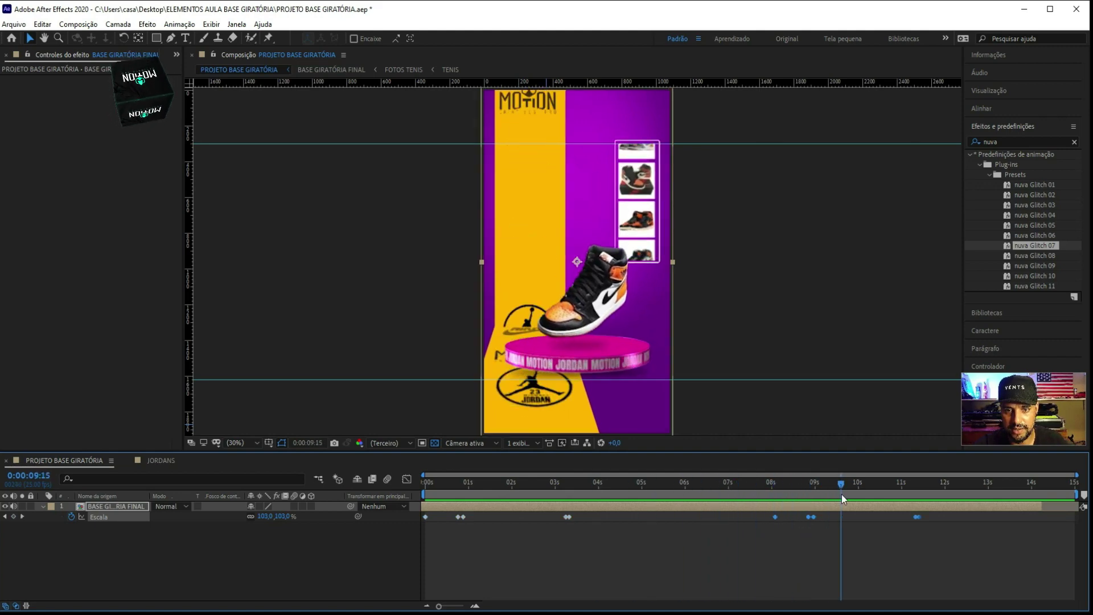
pyautogui.click(743, 484)
pyautogui.press('space')
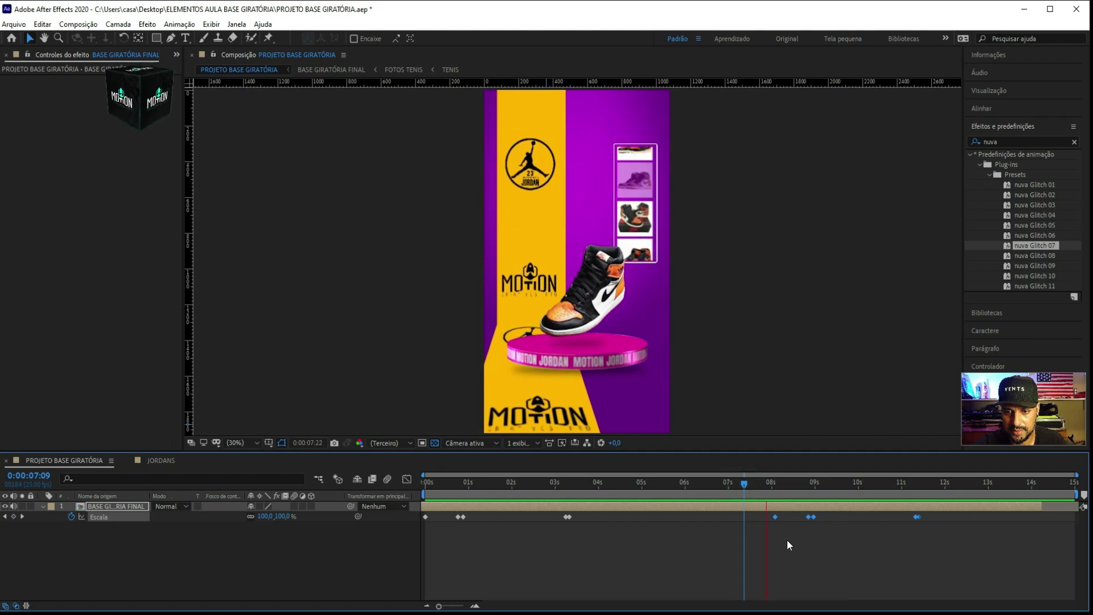
pyautogui.moveTo(807, 516); pyautogui.dragTo(777, 516)
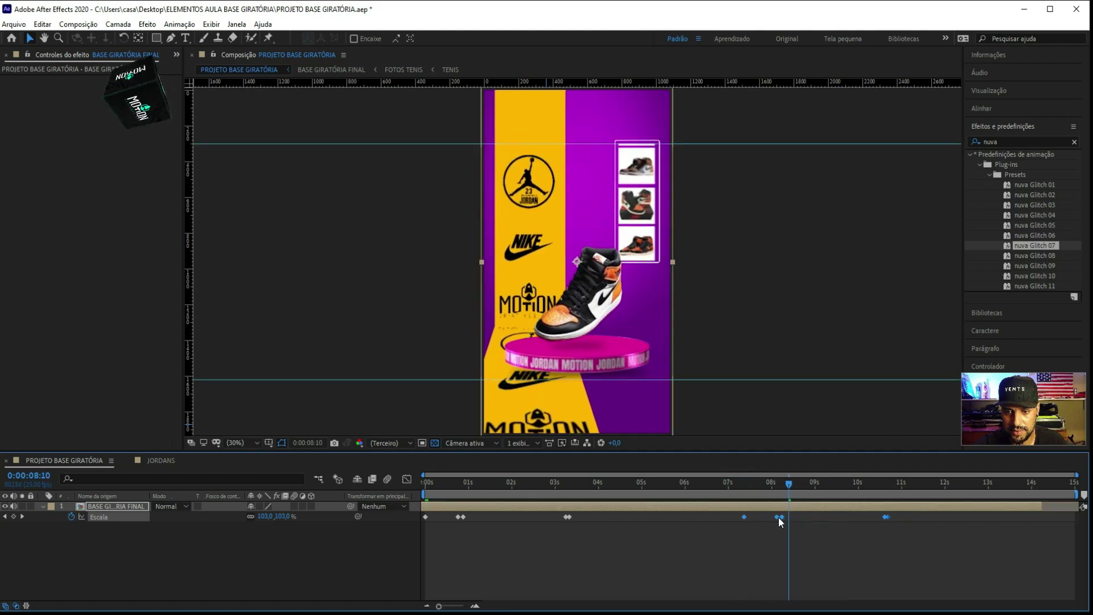
pyautogui.click(726, 483)
pyautogui.press('space')
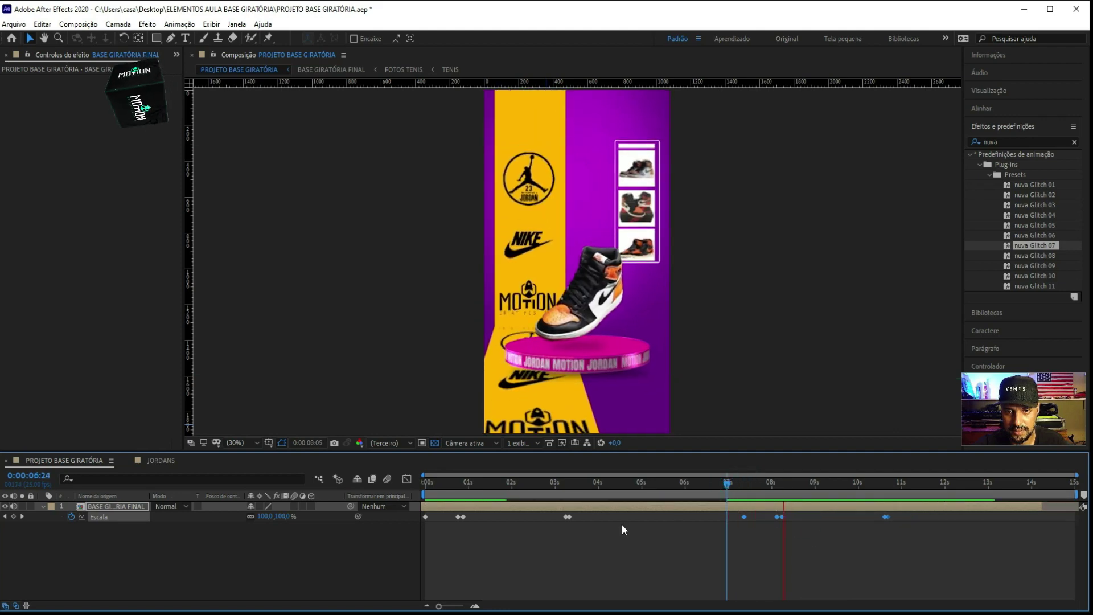
pyautogui.moveTo(779, 516); pyautogui.dragTo(774, 517)
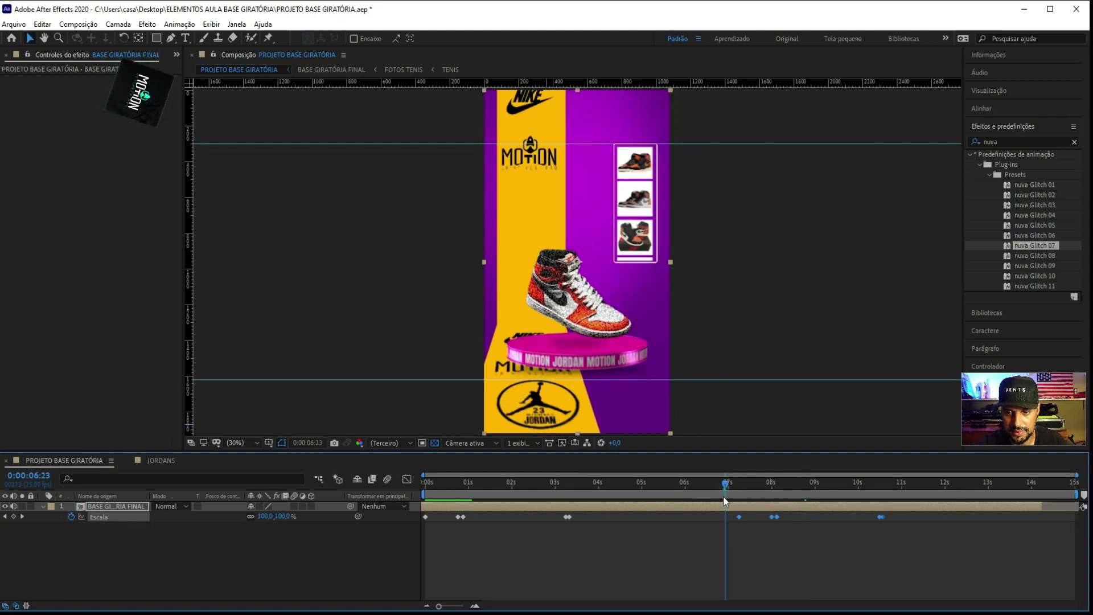
pyautogui.press('space')
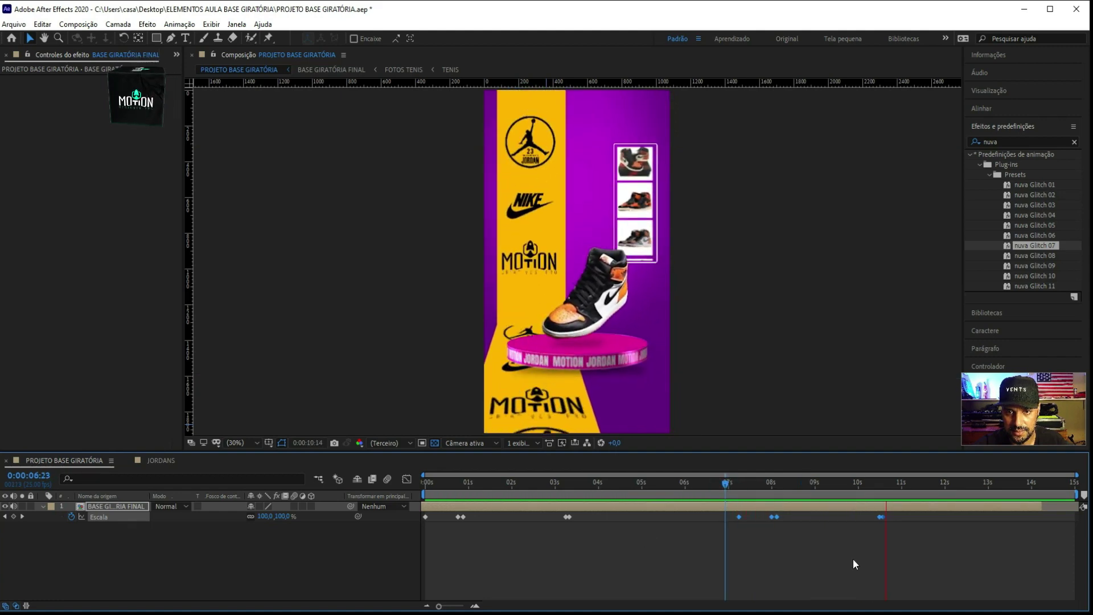
# Push the last Scale keyframe pair later, toward 11 s, previewing from 9–10 s
pyautogui.click(882, 517)
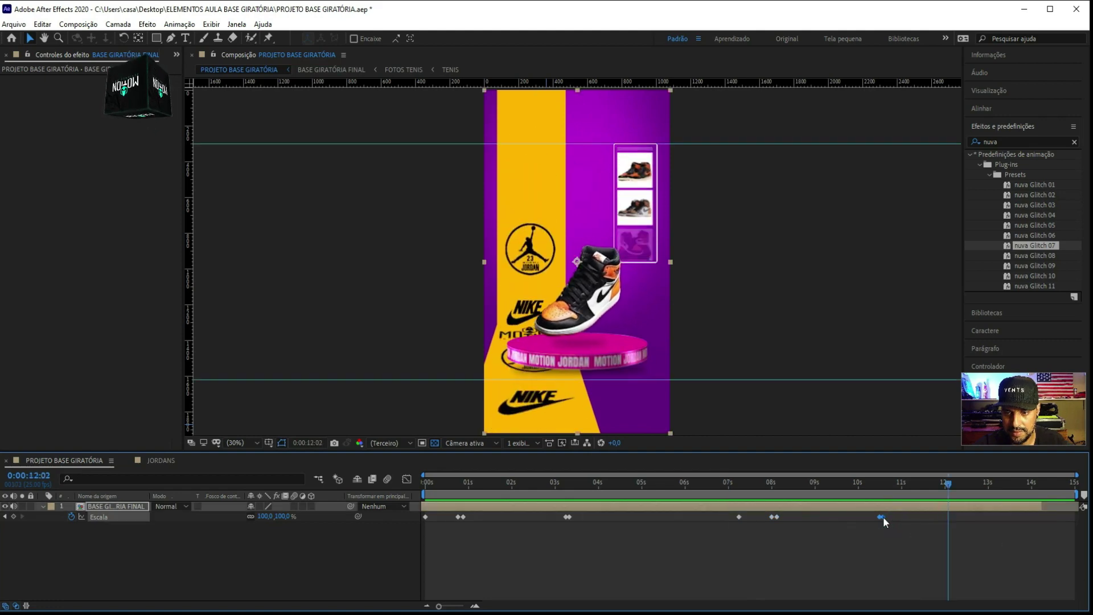
pyautogui.moveTo(882, 516); pyautogui.dragTo(890, 517)
pyautogui.click(862, 482)
pyautogui.press('space')
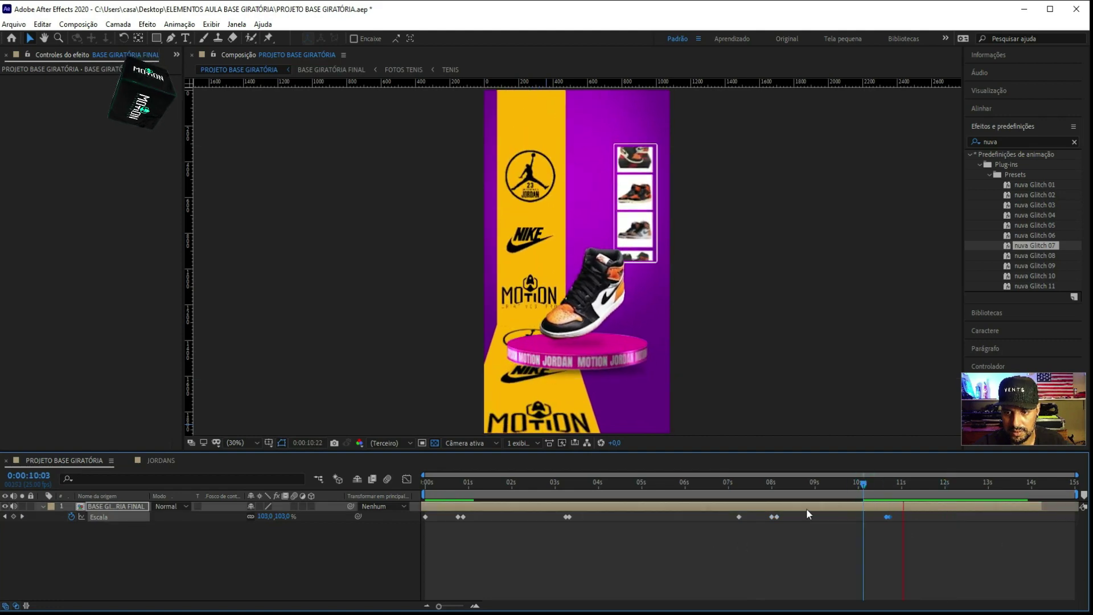
pyautogui.click(837, 482)
pyautogui.press('space')
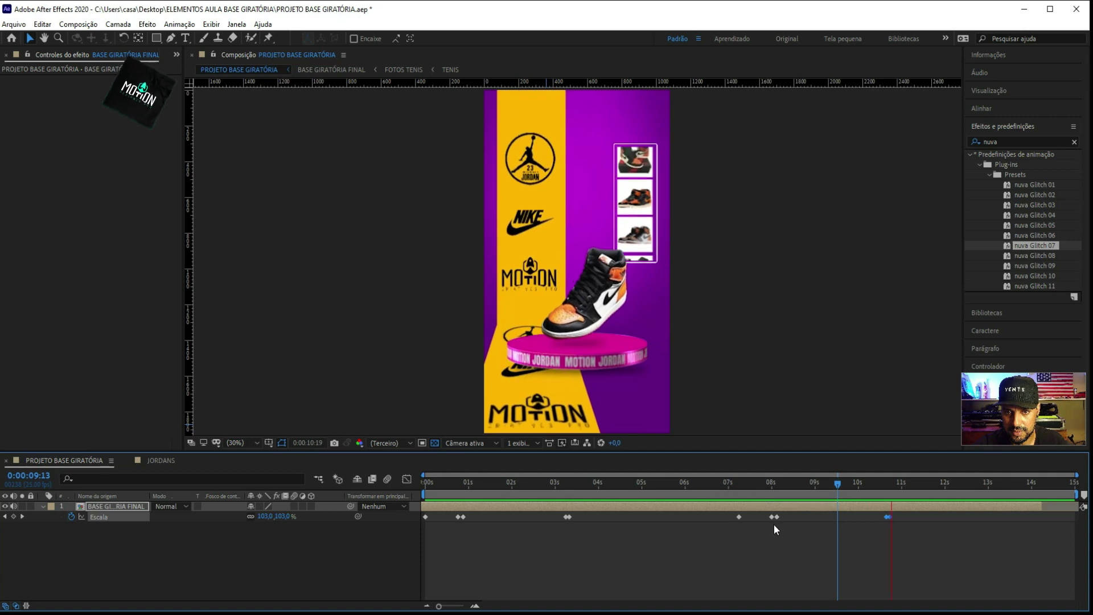
pyautogui.click(886, 516)
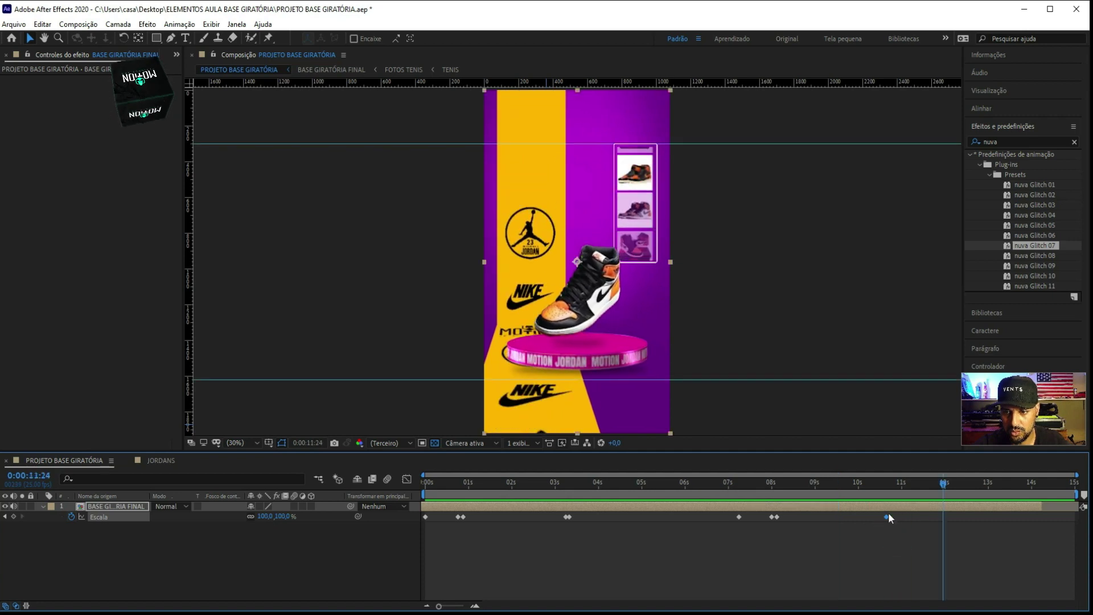
pyautogui.moveTo(888, 517); pyautogui.dragTo(920, 517)
pyautogui.click(901, 488)
pyautogui.press('space')
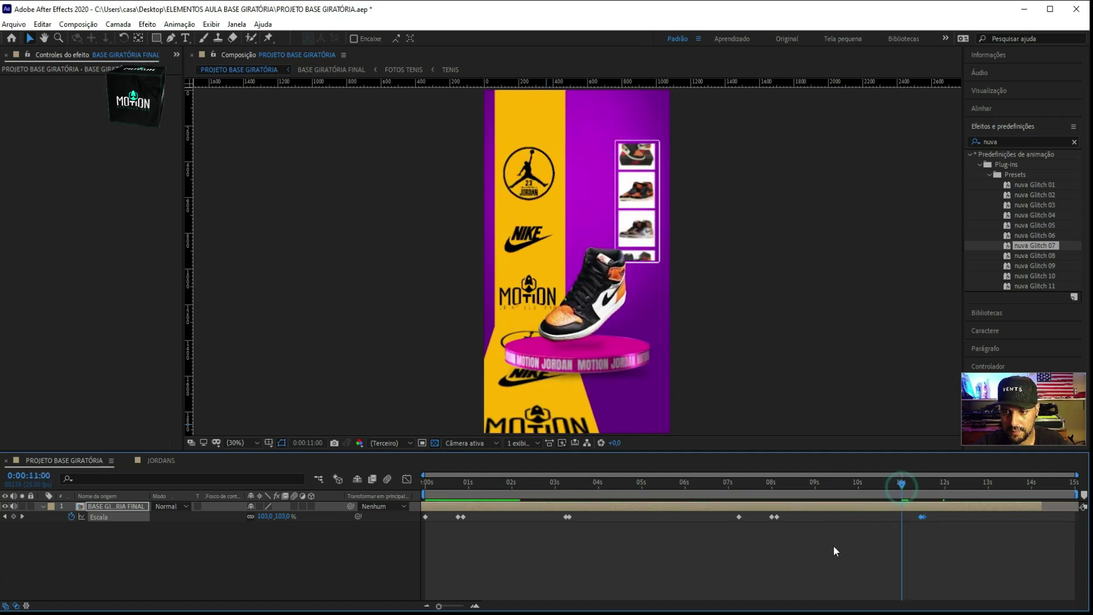
# Move the Scale keyframe pair near 3 s to about 4 s
pyautogui.click(538, 484)
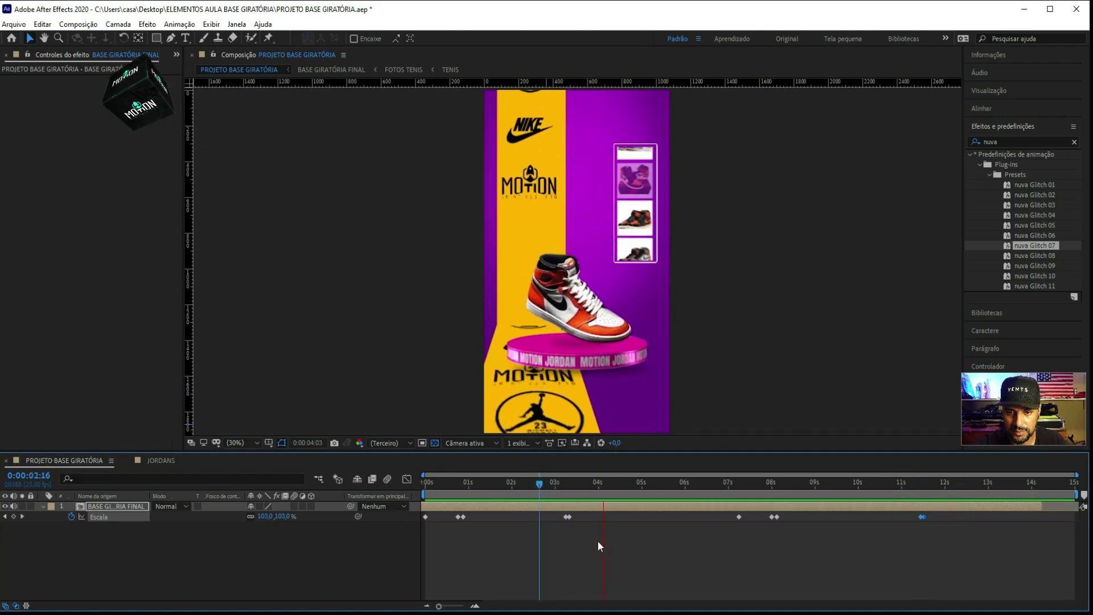
pyautogui.click(567, 517)
pyautogui.moveTo(590, 516); pyautogui.dragTo(617, 516)
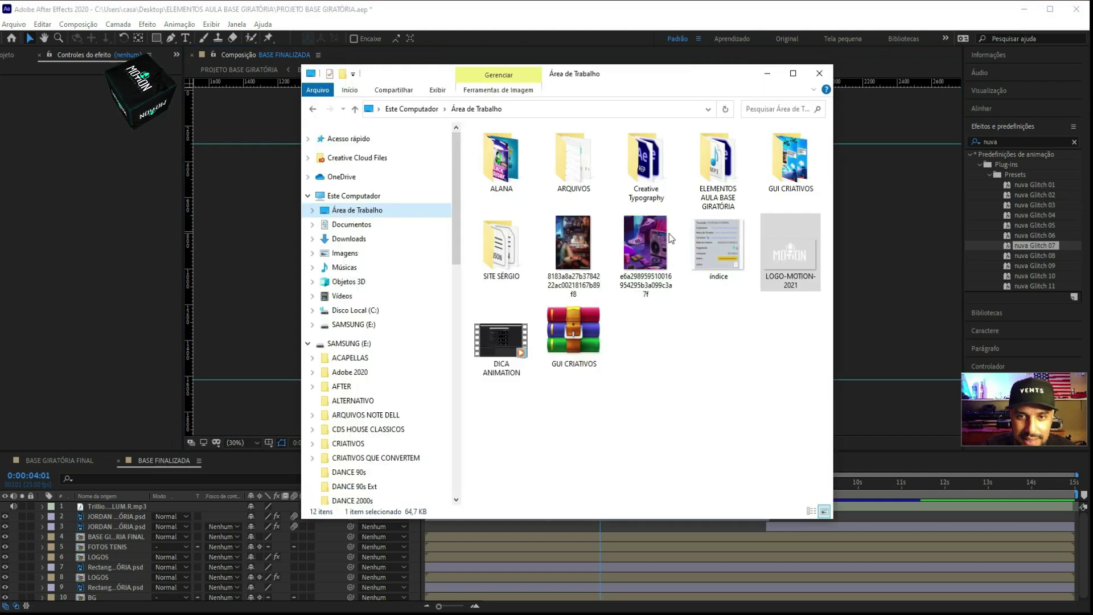
# Drag LOGO-MOTION-2021.png from the Desktop into BASE FINALIZADA's layer list
pyautogui.moveTo(771, 255); pyautogui.dragTo(120, 505)
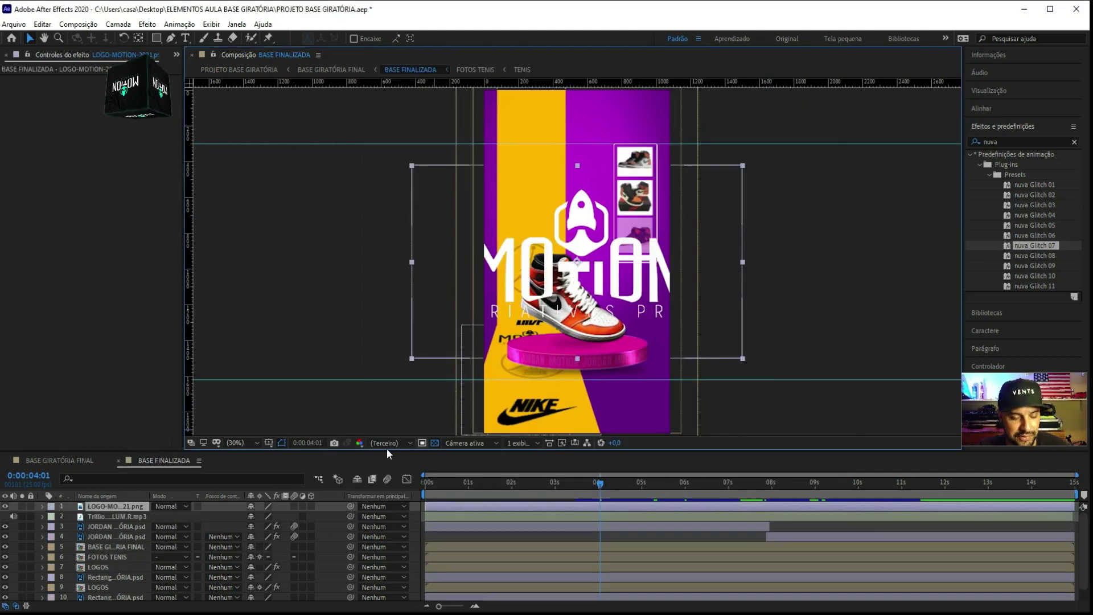
# Shrink the MOTION logo to 22% and move it to the top of the poster
pyautogui.press('s')
pyautogui.moveTo(281, 519); pyautogui.dragTo(239, 510)
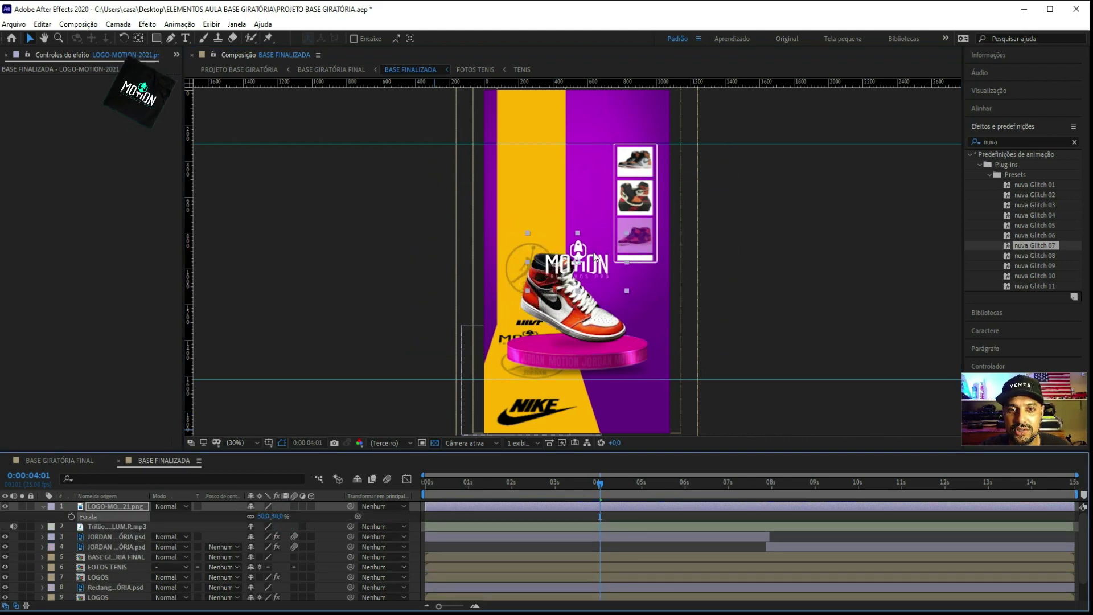
pyautogui.moveTo(581, 266)
pyautogui.mouseDown()
pyautogui.moveTo(592, 119)
pyautogui.moveTo(632, 118)
pyautogui.mouseUp()
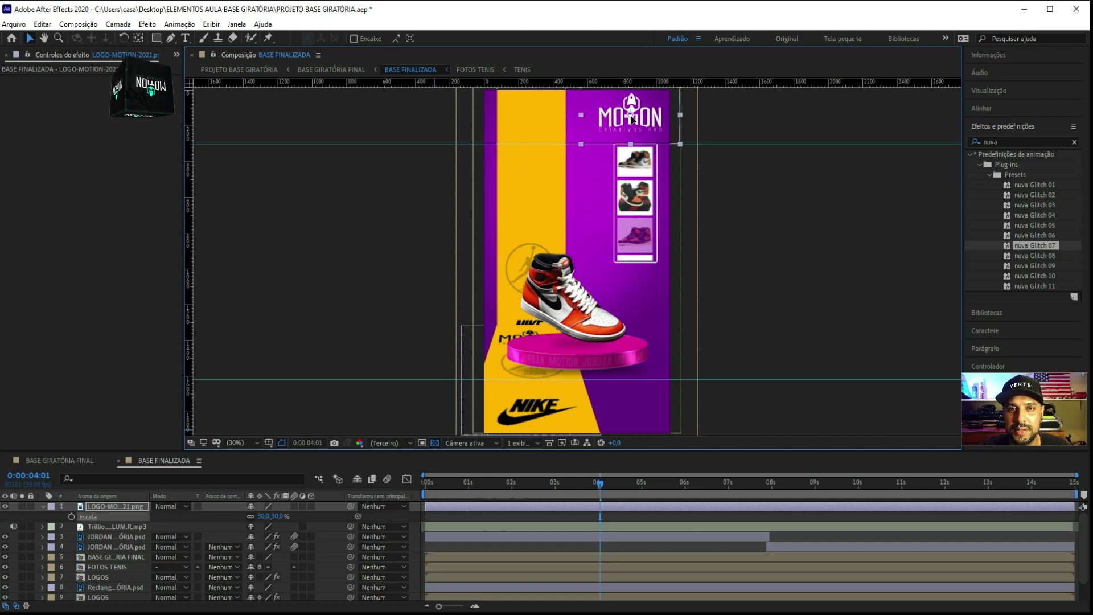
pyautogui.moveTo(277, 516); pyautogui.dragTo(273, 516)
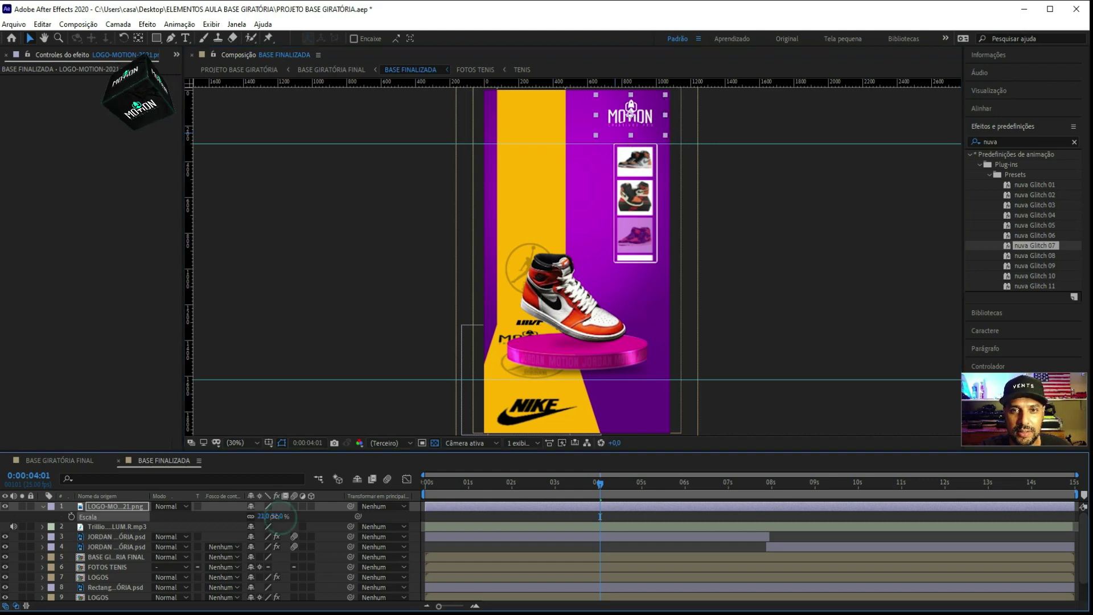
# Preview the composition from the start and reveal the logo layer's Opacity
pyautogui.moveTo(738, 489); pyautogui.dragTo(402, 487)
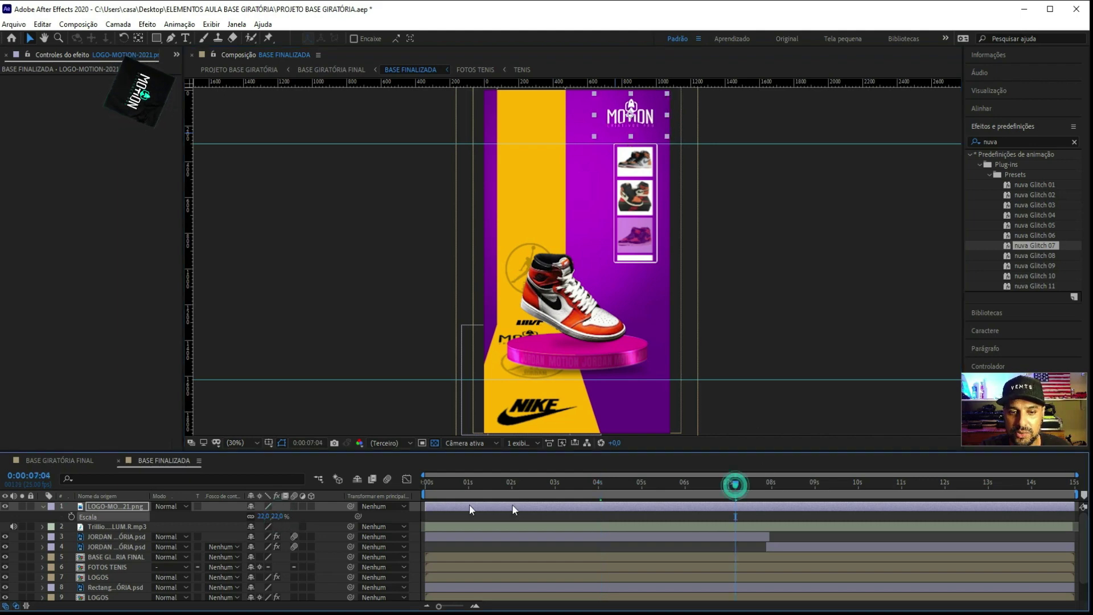
pyautogui.press('space')
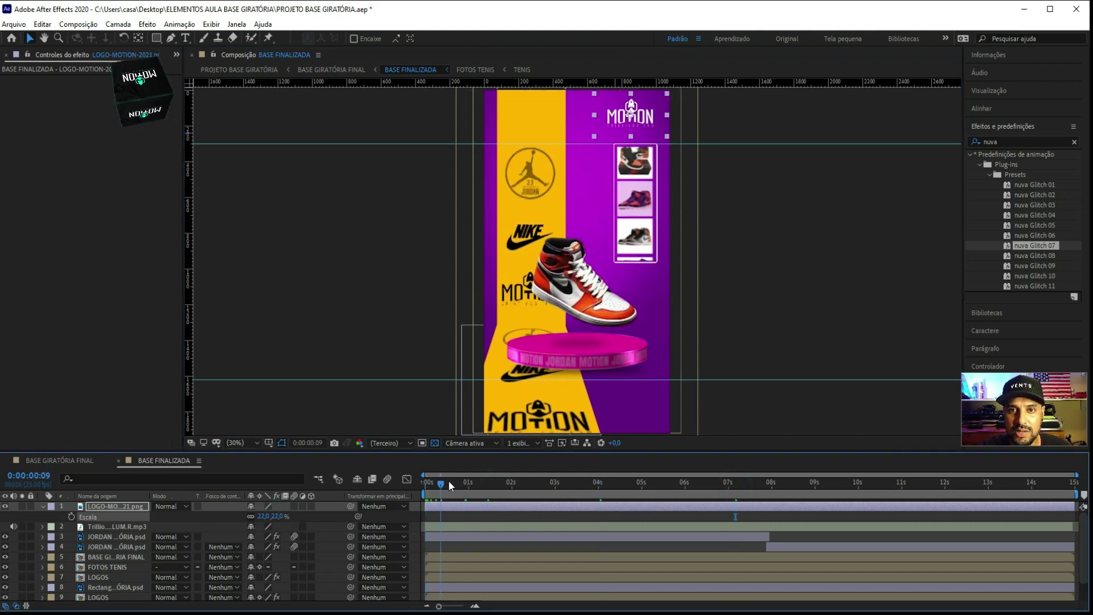
pyautogui.press('space')
pyautogui.click(443, 508)
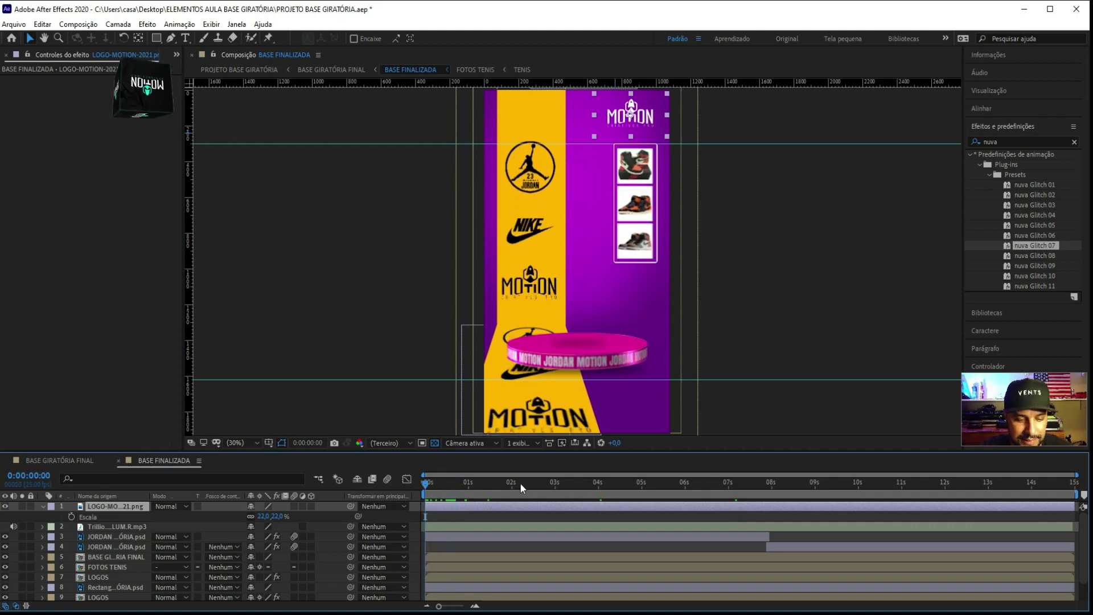
pyautogui.press('t')
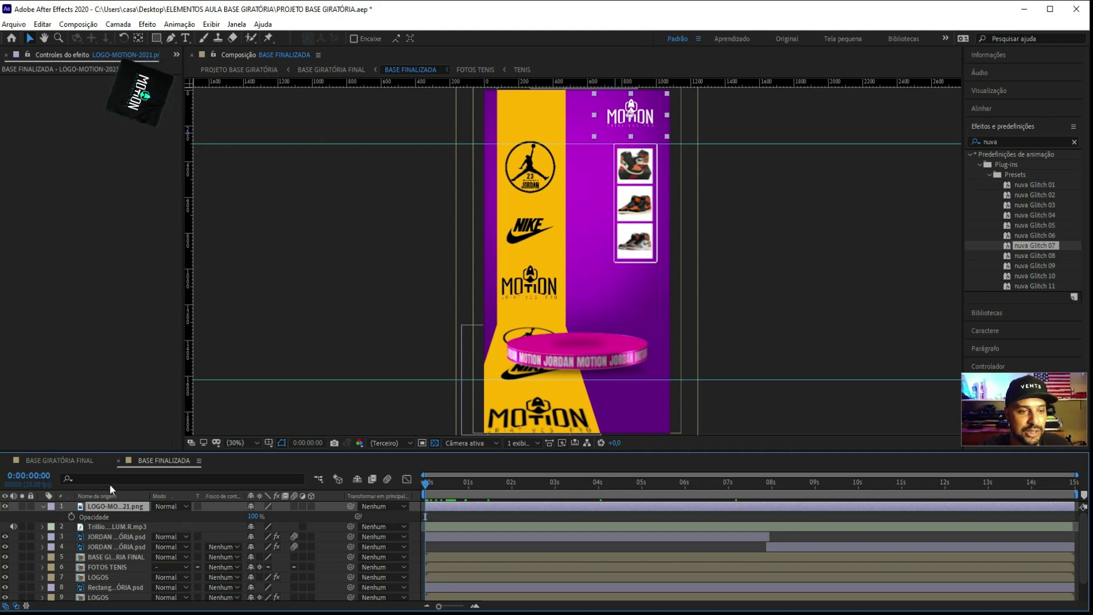
# Add a wiggle(40,100) expression to the logo's Opacity and preview the flicker
pyautogui.keyDown('alt'); pyautogui.click(71, 517); pyautogui.keyUp('alt')
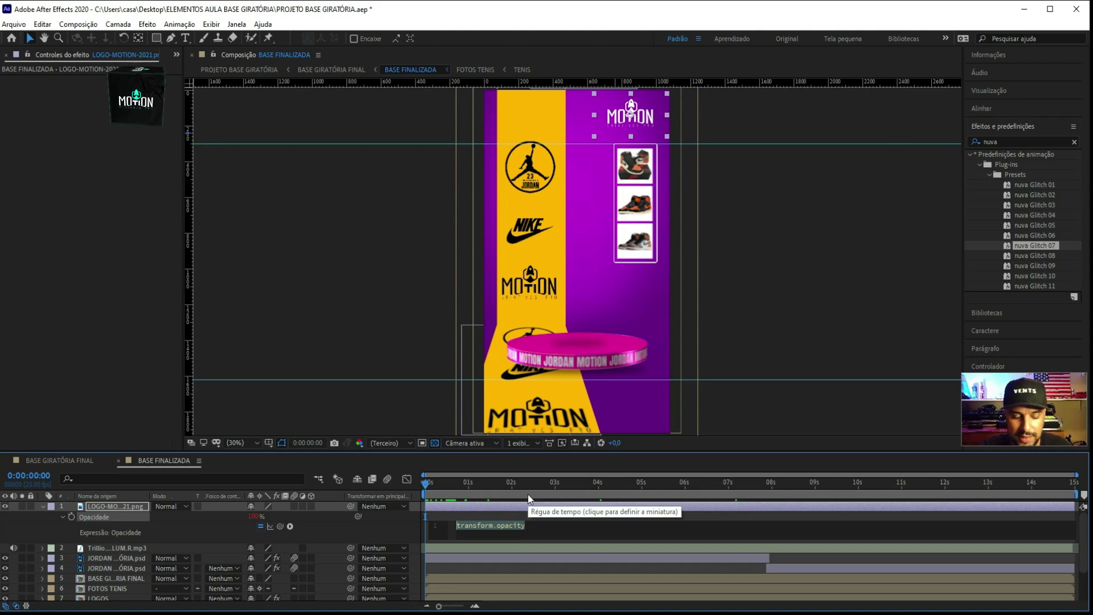
pyautogui.write('wi')
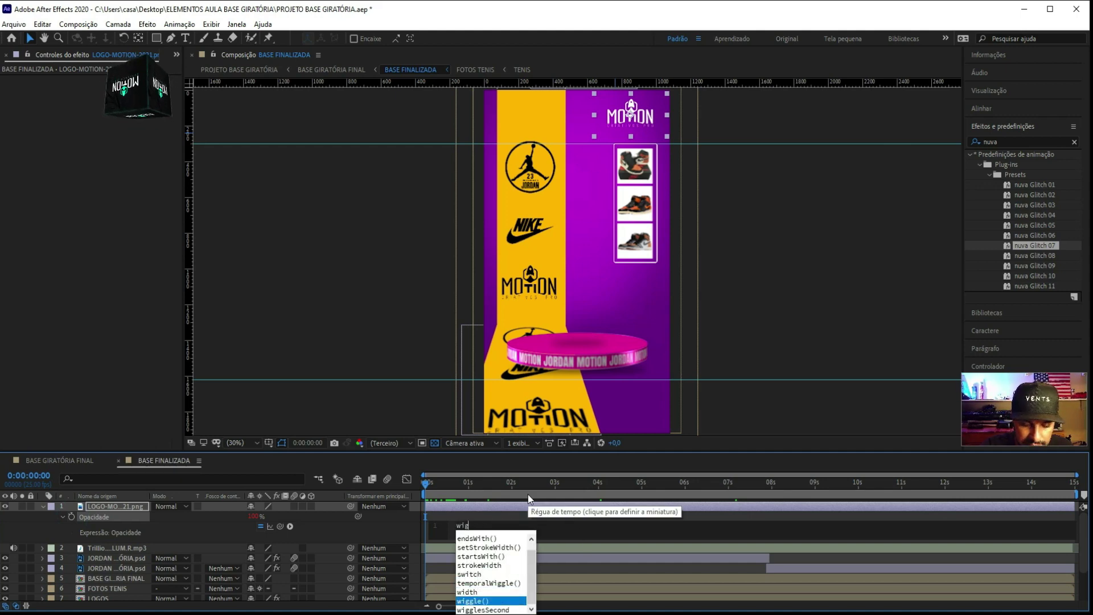
pyautogui.write('g')
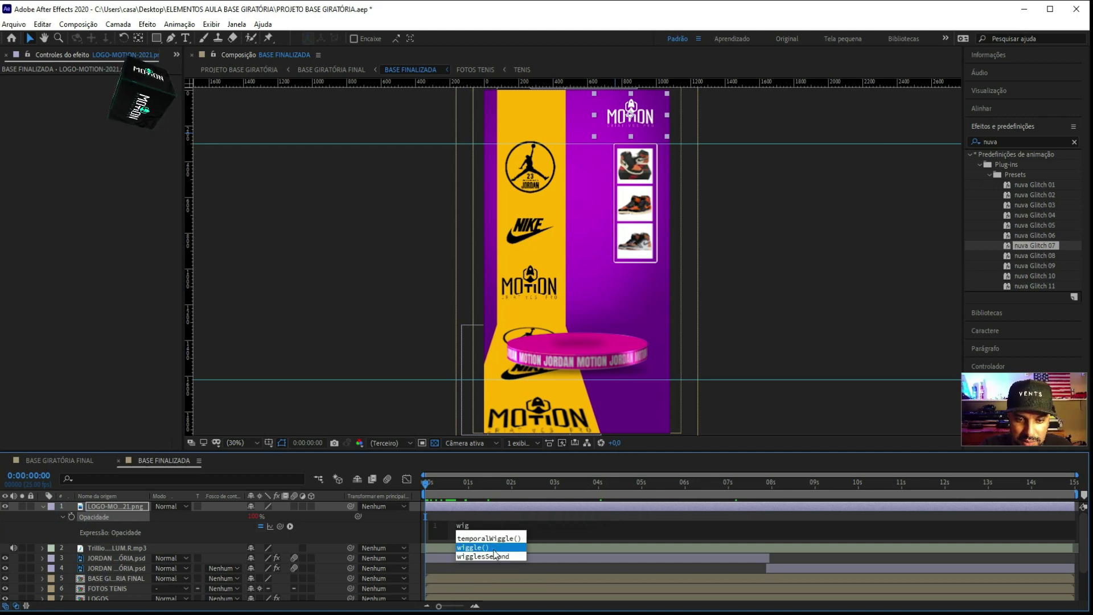
pyautogui.press('Return')
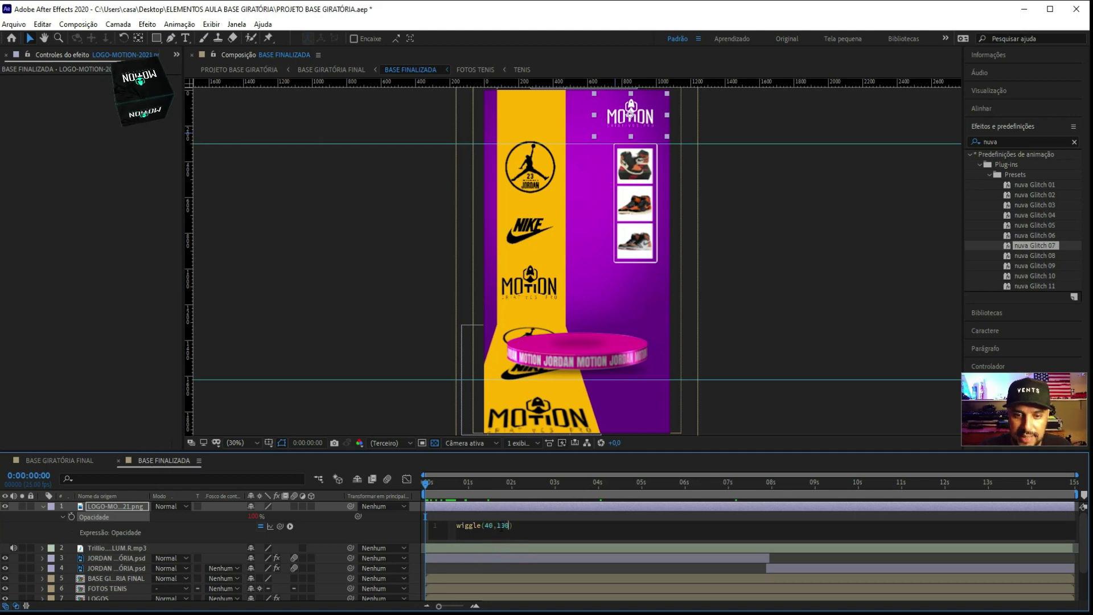
pyautogui.press('space')
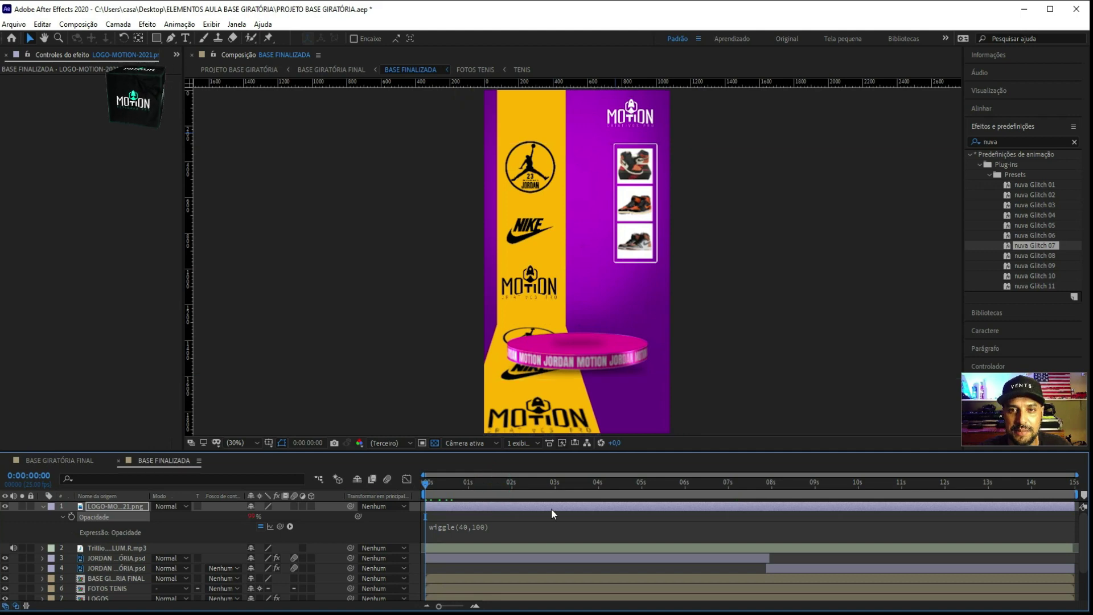
pyautogui.press('space')
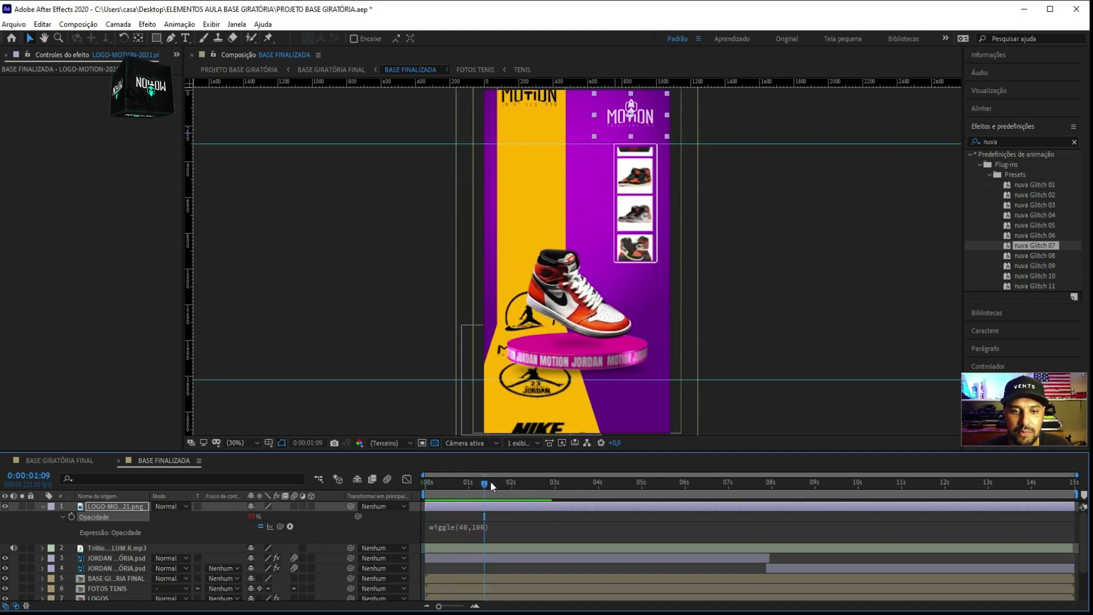
# Reselect the logo layer and reveal its Position property
pyautogui.click(230, 505)
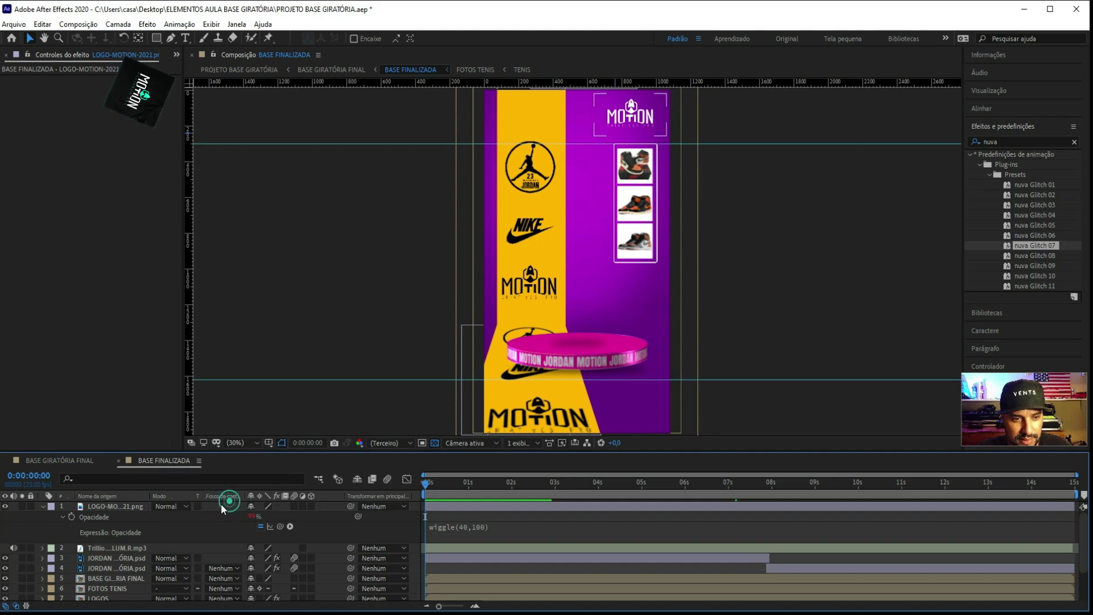
pyautogui.click(131, 506)
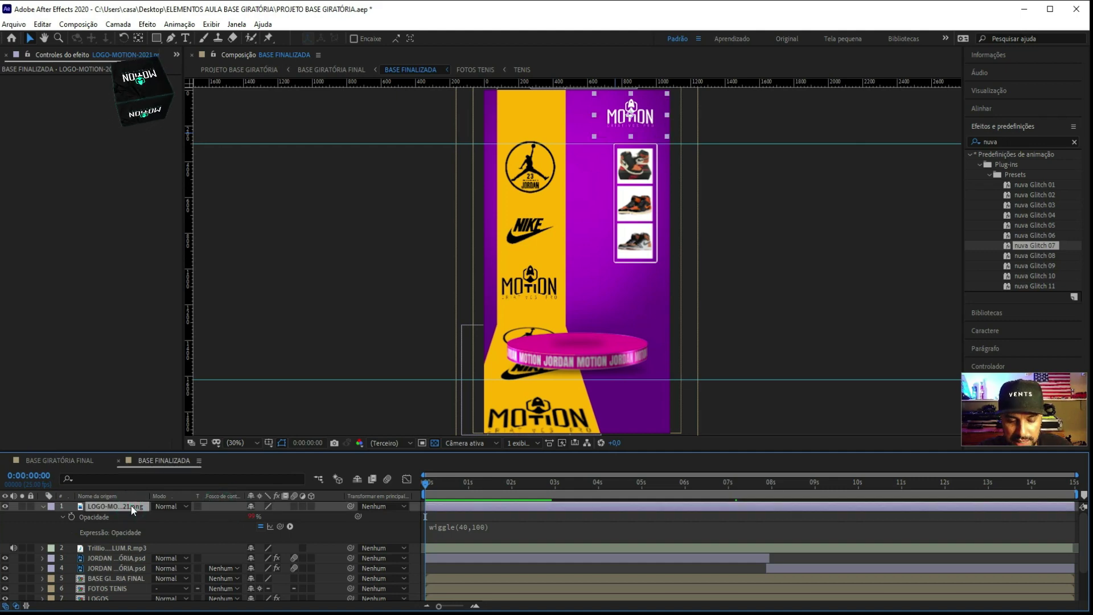
pyautogui.press('p')
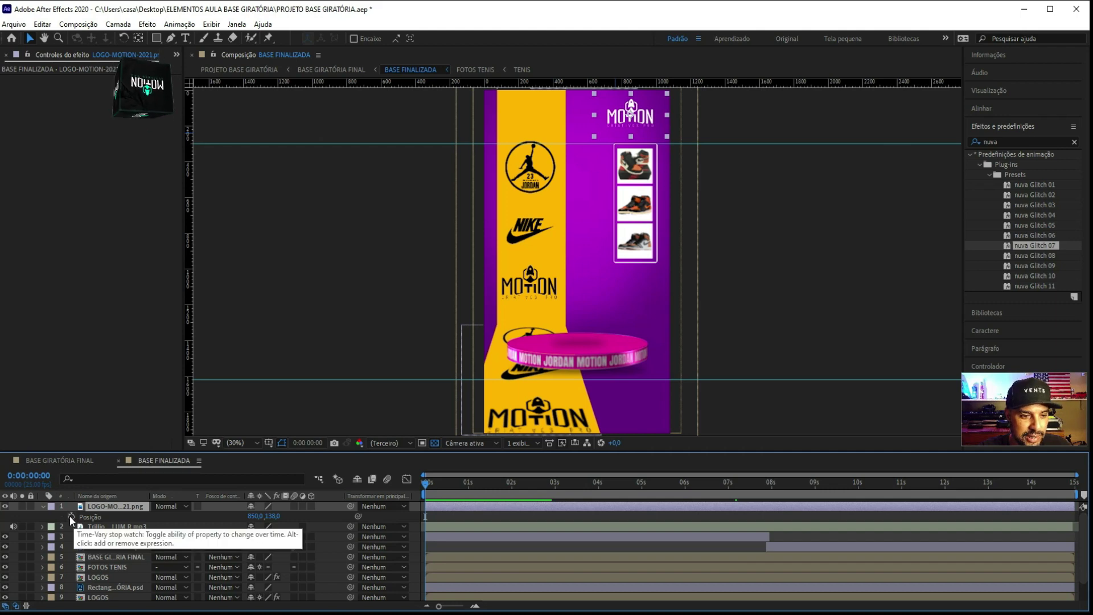
# Add a wiggle(4,40) expression to the logo's Position and preview it
pyautogui.keyDown('alt'); pyautogui.click(70, 516); pyautogui.keyUp('alt')
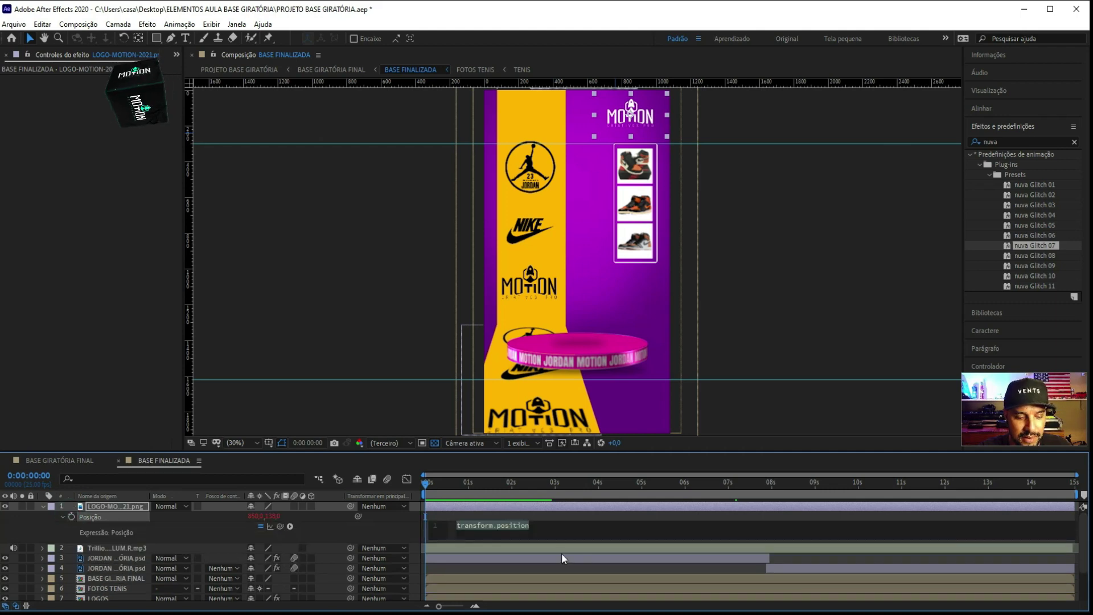
pyautogui.write('w')
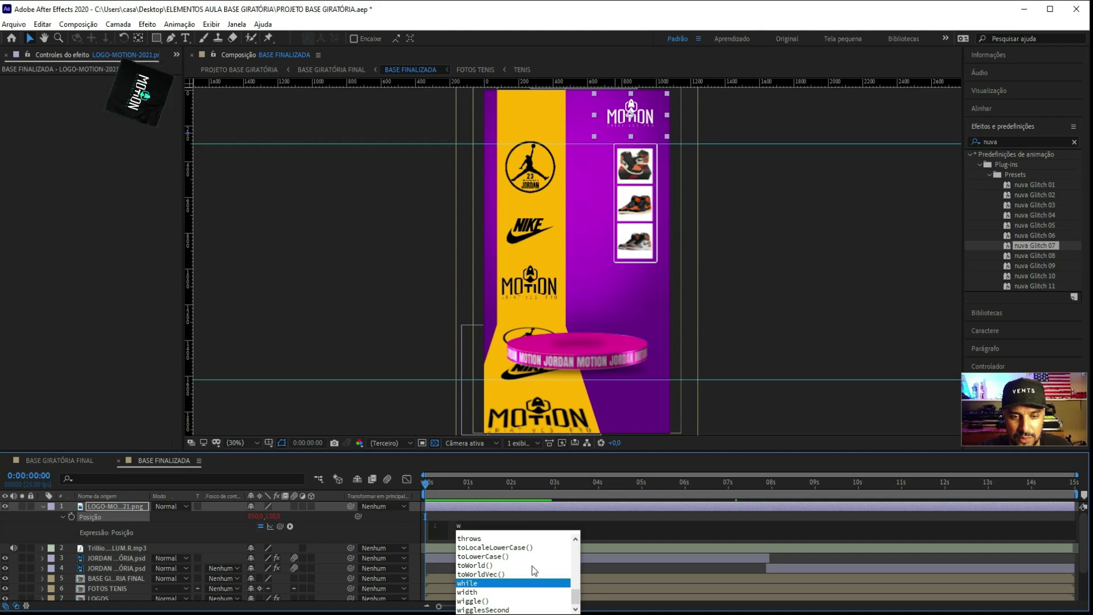
pyautogui.click(507, 602)
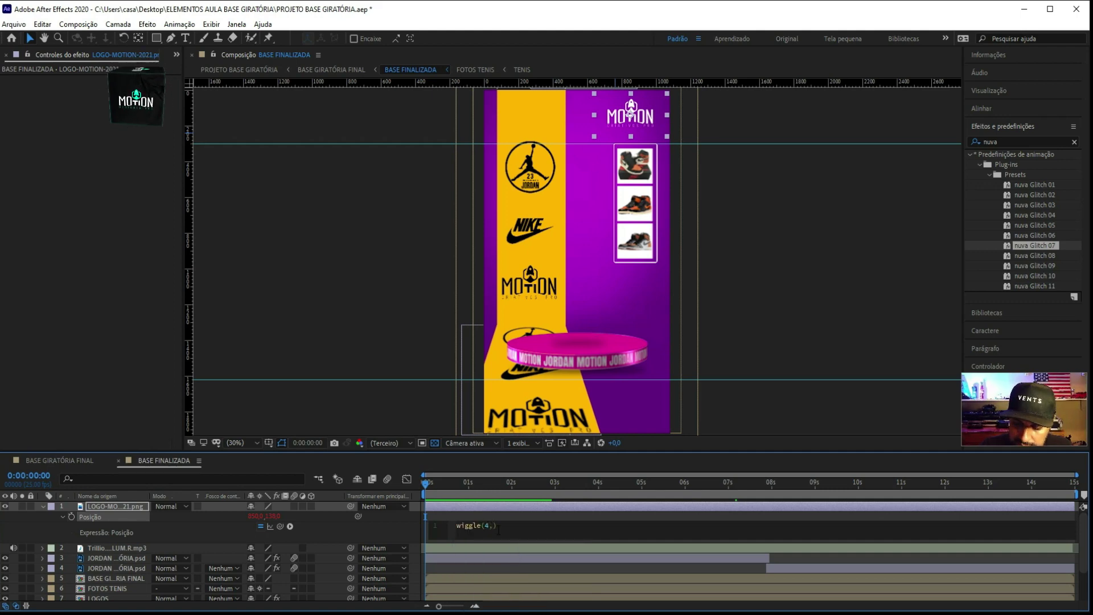
pyautogui.write('40')
pyautogui.press('KP_Enter')
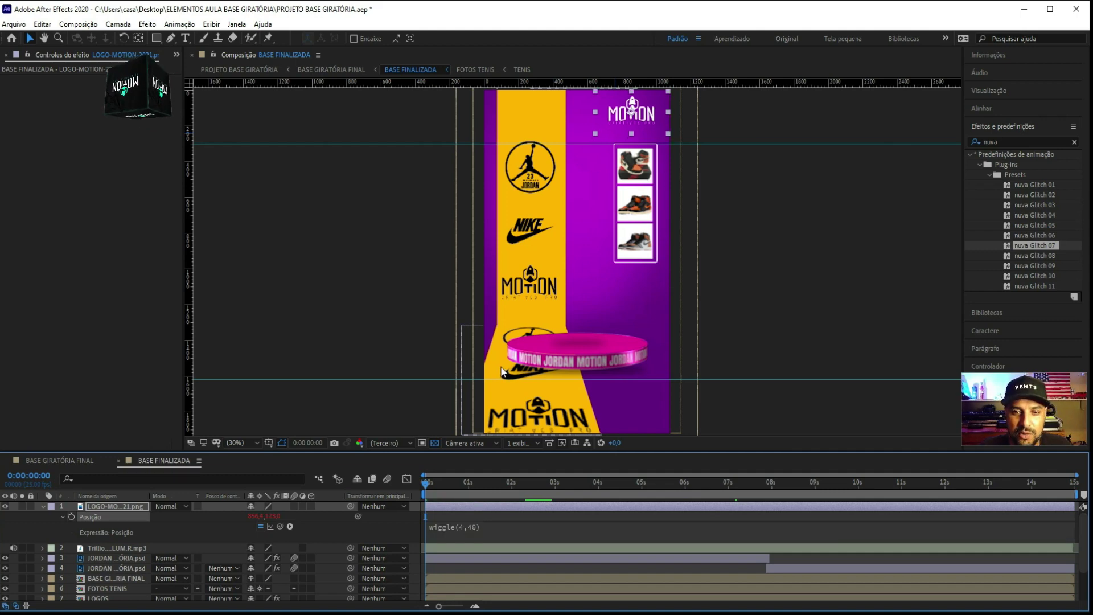
pyautogui.press('space')
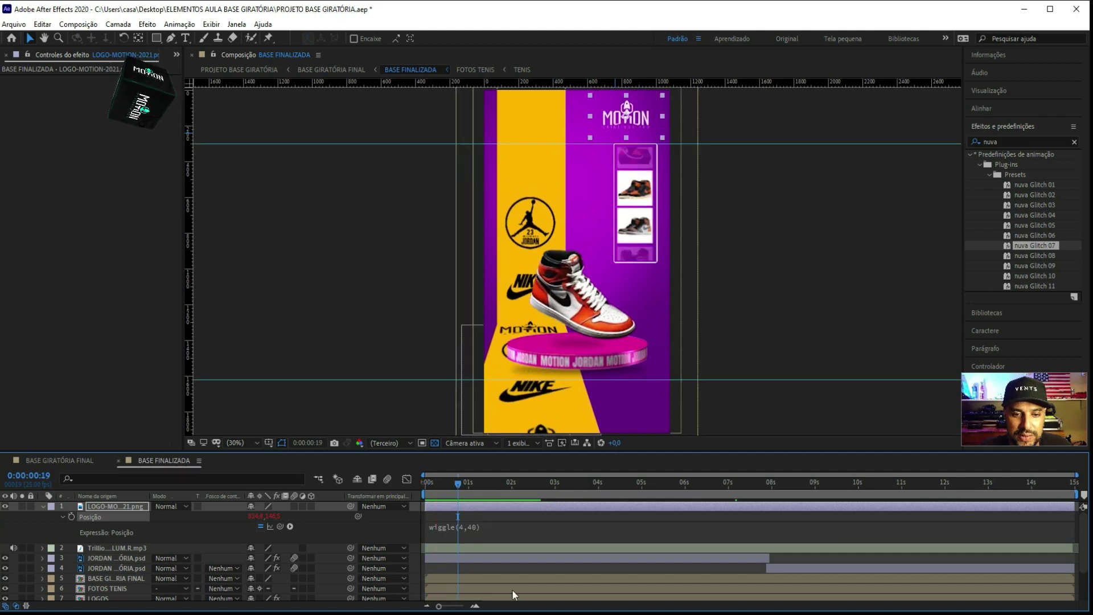
# Soften the Position expression to wiggle(2,5) and preview from the start
pyautogui.click(469, 532)
pyautogui.write('5')
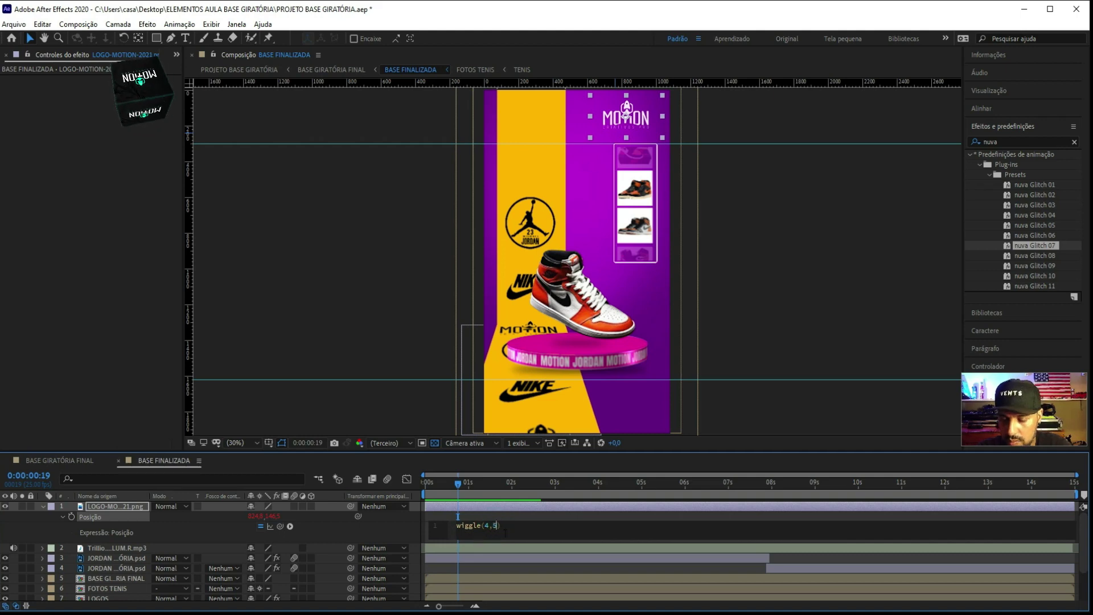
pyautogui.press('KP_Enter')
pyautogui.press('space')
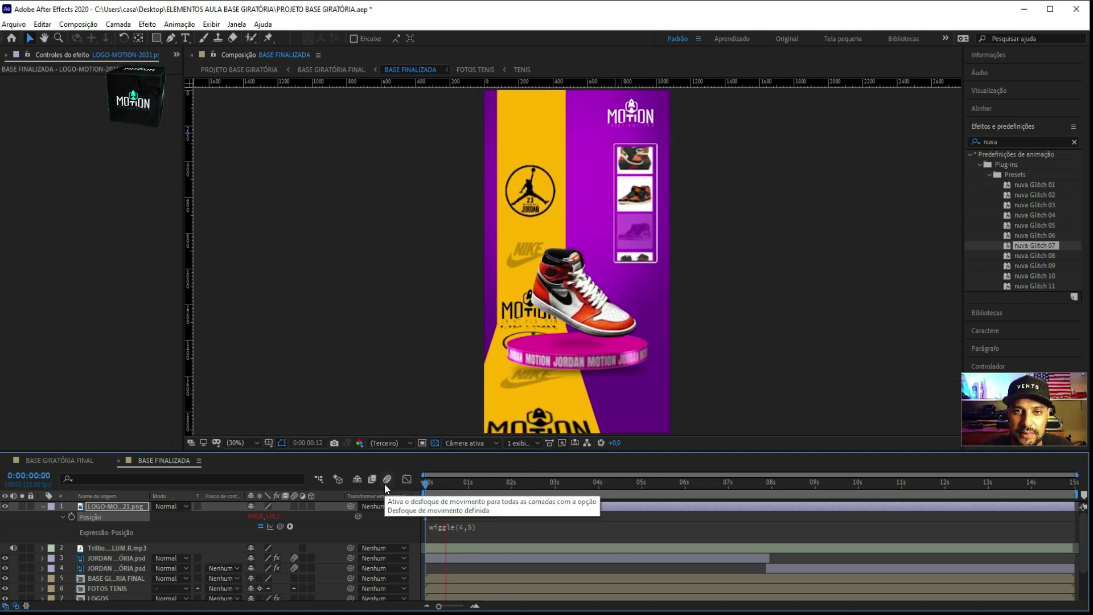
pyautogui.click(465, 527)
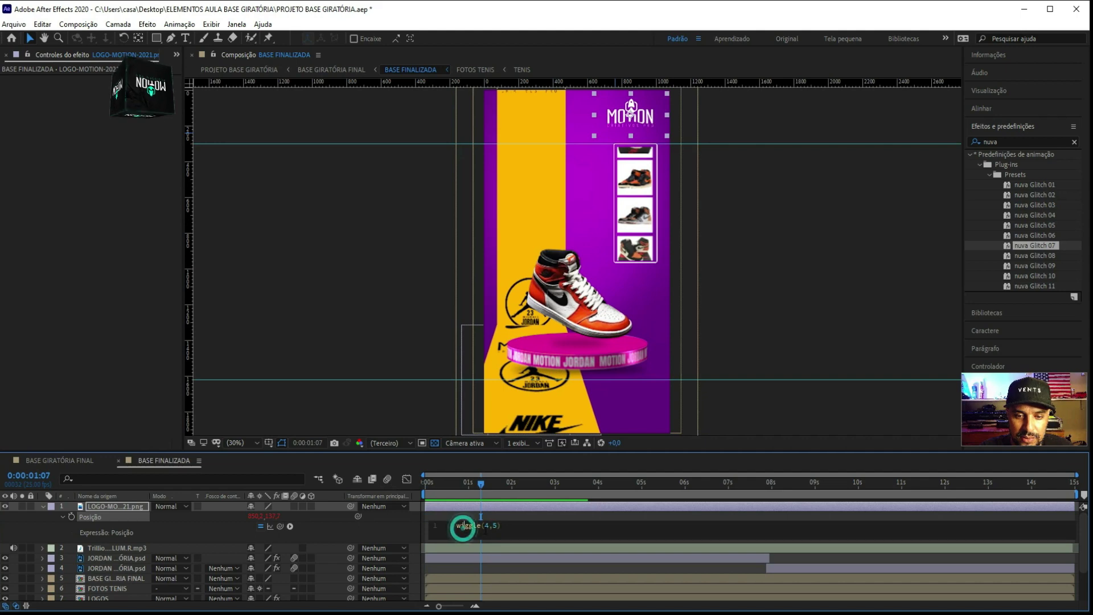
pyautogui.click(489, 525)
pyautogui.write('2')
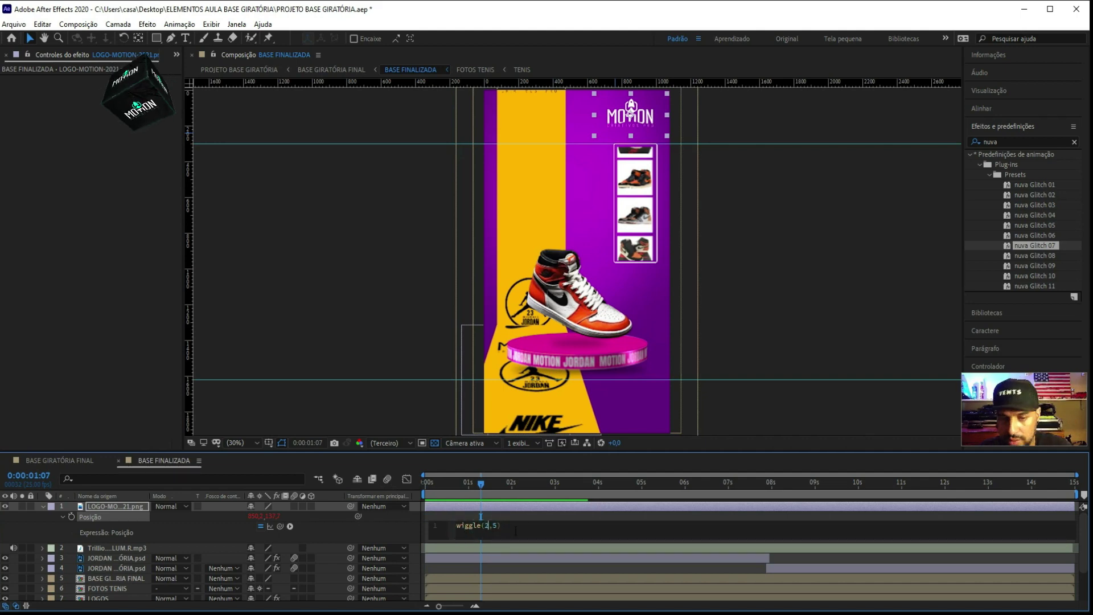
pyautogui.press('KP_Enter')
pyautogui.press('Home')
pyautogui.press('space')
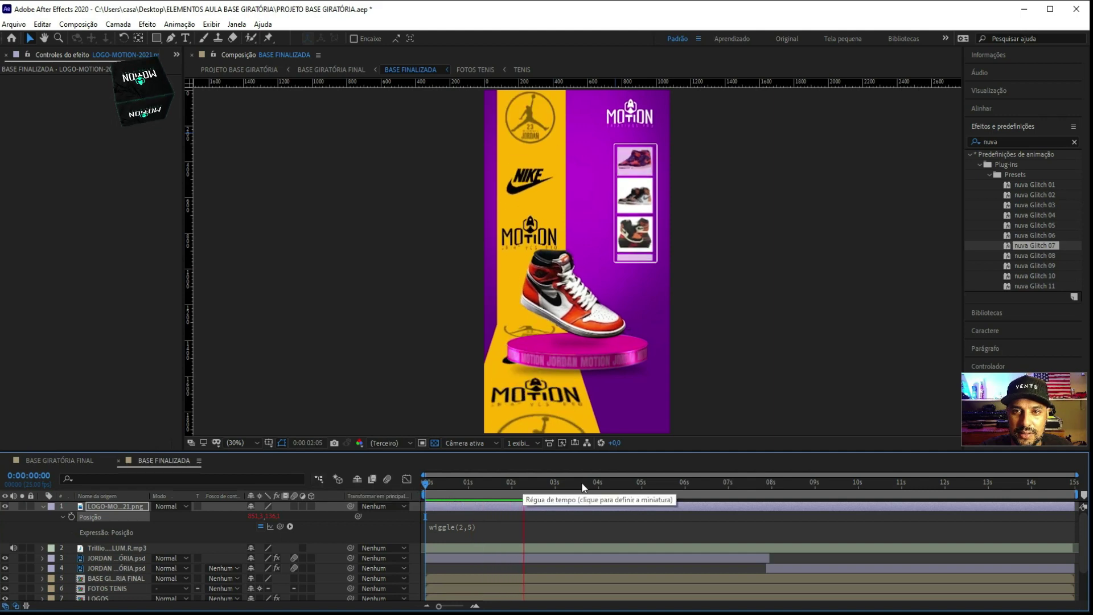
pyautogui.press('space')
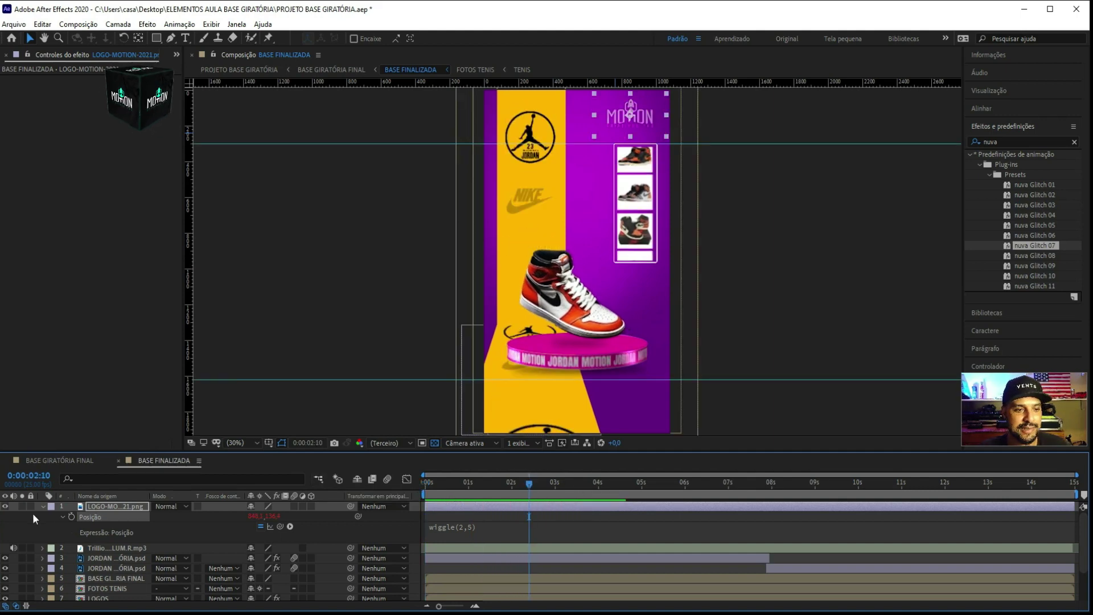
# Collapse the logo layer, preview the full promo, then open the Composição menu
pyautogui.click(42, 506)
pyautogui.press('Home')
pyautogui.press('space')
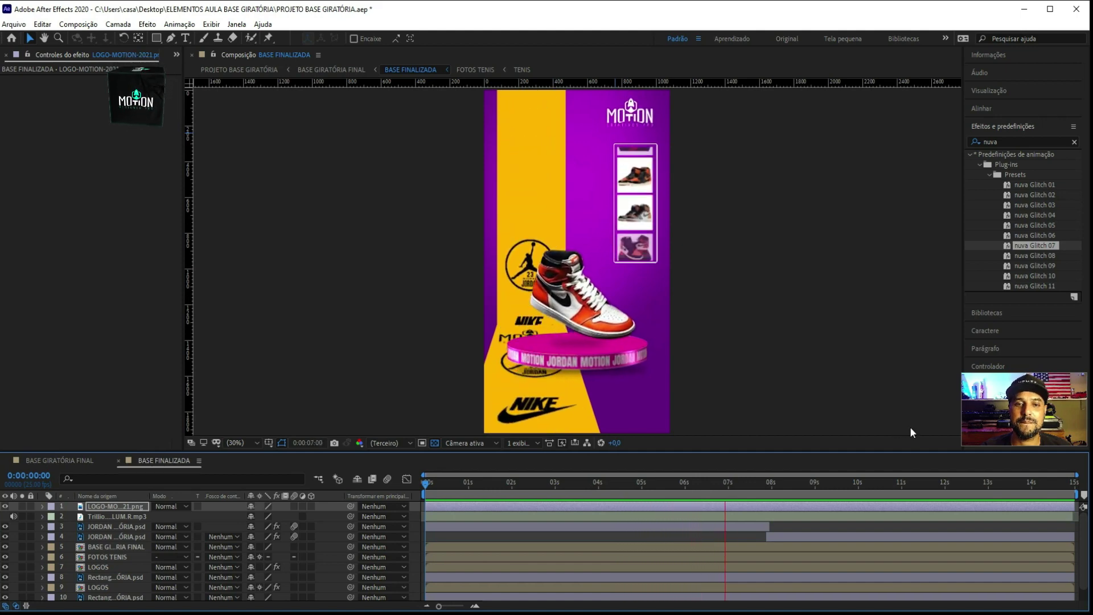
pyautogui.press('space')
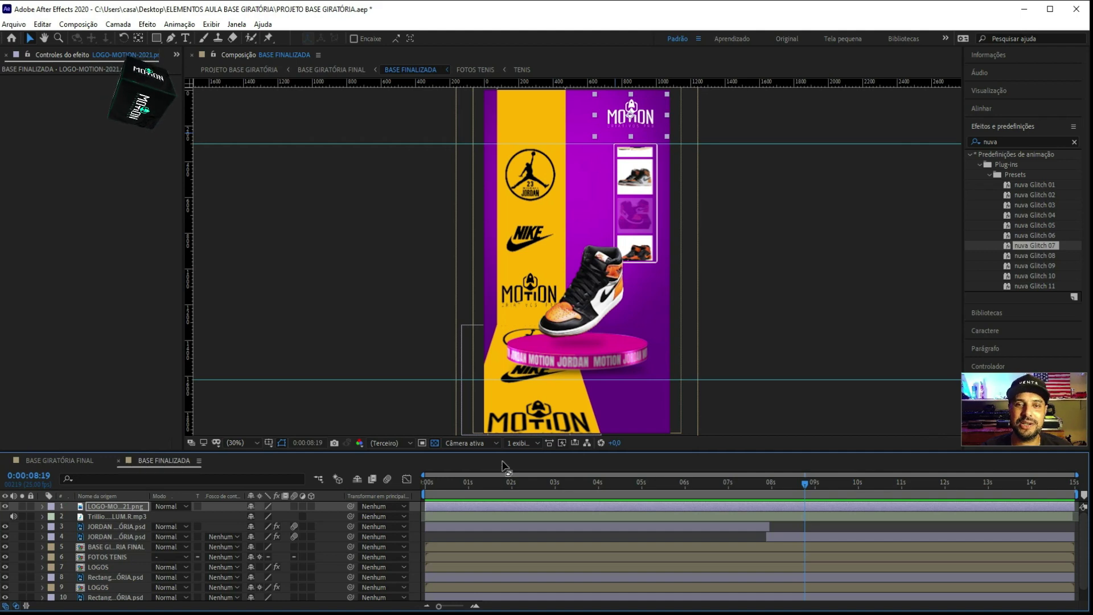
pyautogui.click(768, 331)
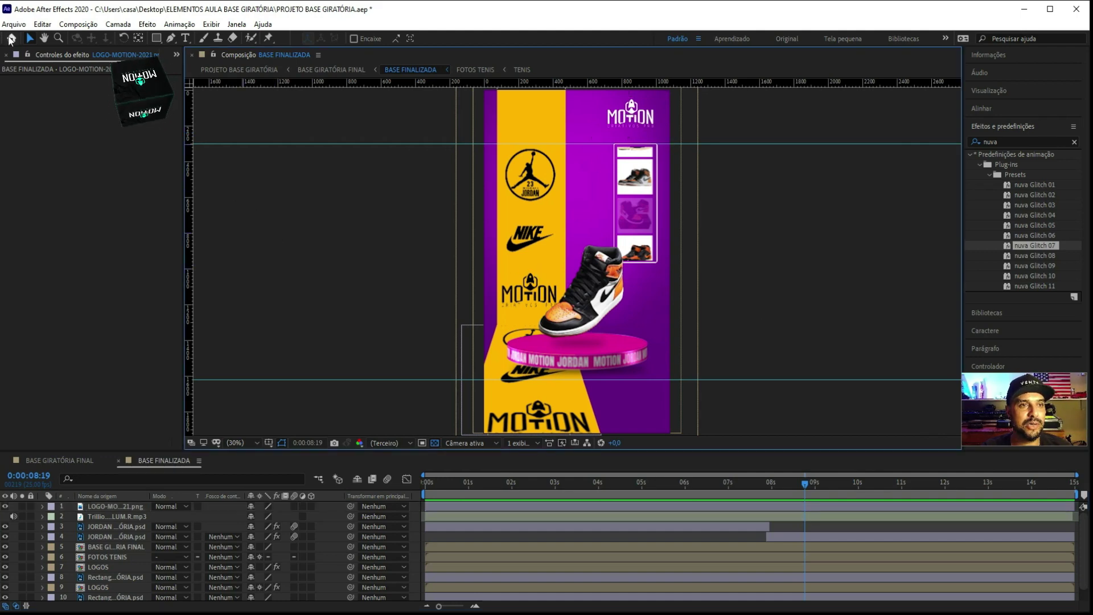
pyautogui.click(66, 29)
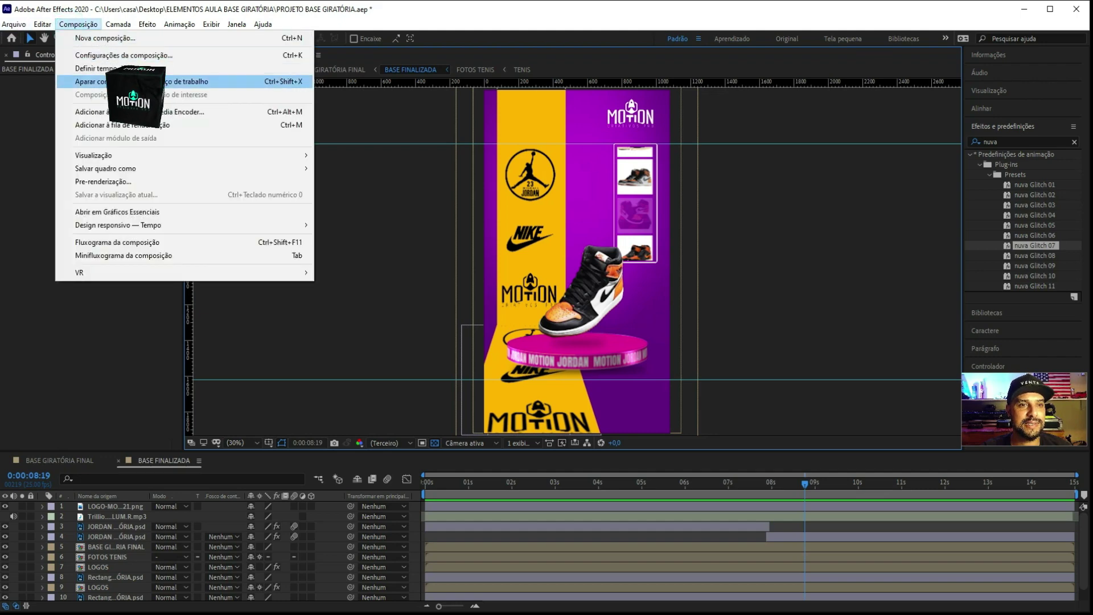
# Choose Adicionar à fila do Media Encoder to queue BASE FINALIZADA as an H.264 MP4
pyautogui.click(168, 112)
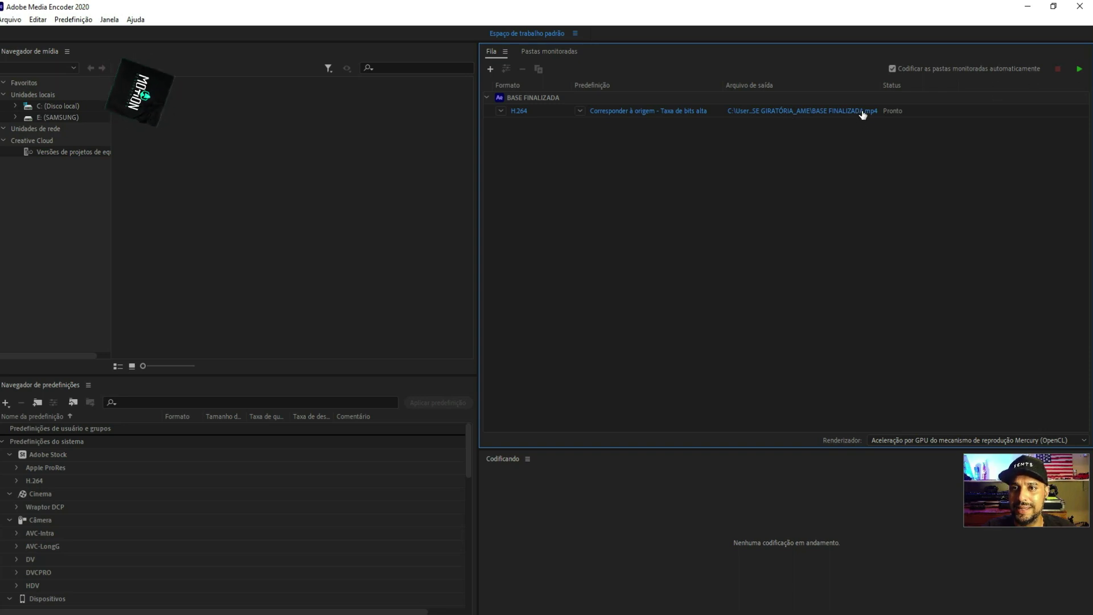
# Save BASE FINALIZADA.mp4 to Desktop > ELEMENTOS AULA BASE GIRATÓRIA and start the render queue
pyautogui.click(861, 111)
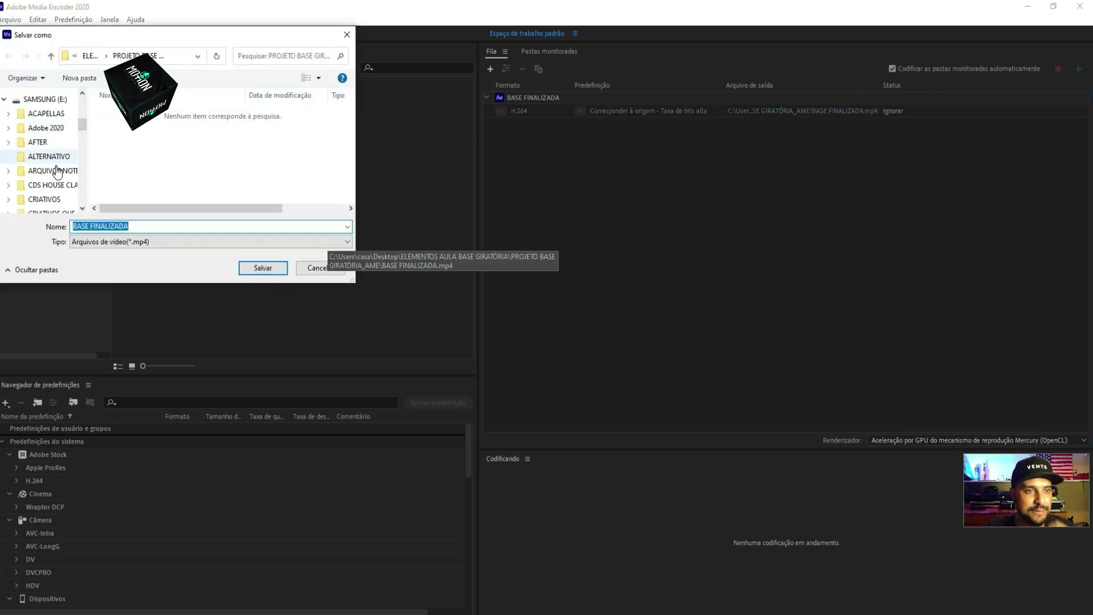
pyautogui.scroll(10, 59, 180)
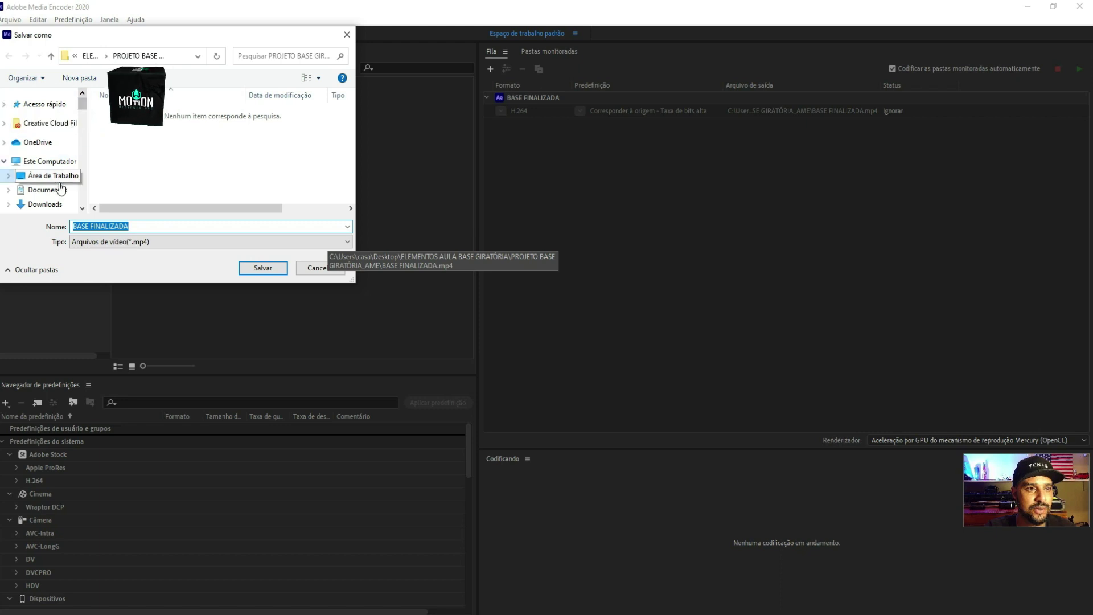
pyautogui.click(54, 176)
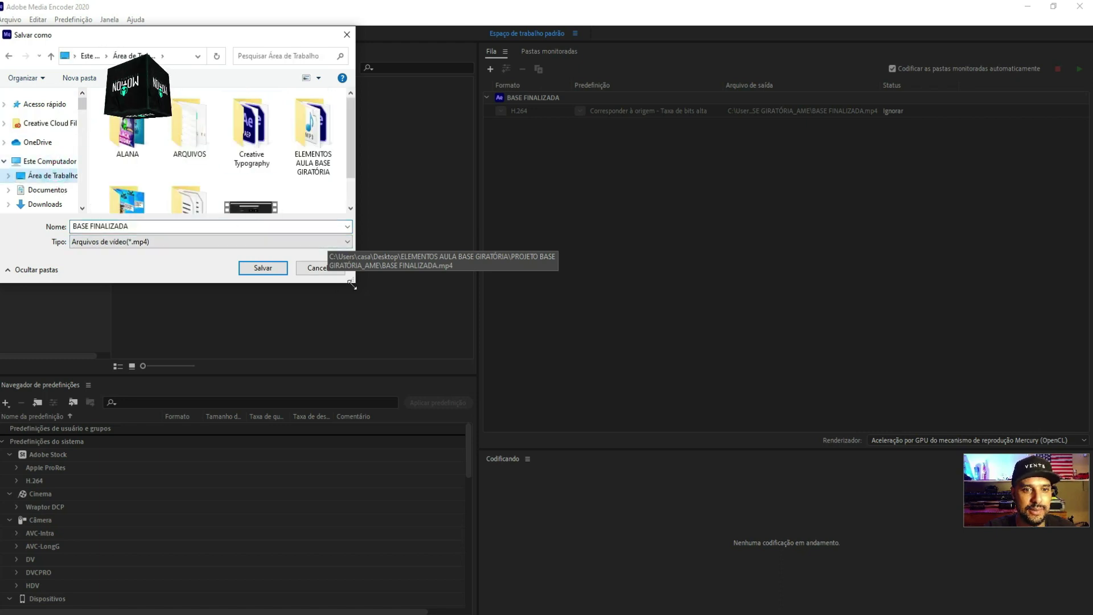
pyautogui.moveTo(352, 285); pyautogui.dragTo(439, 415)
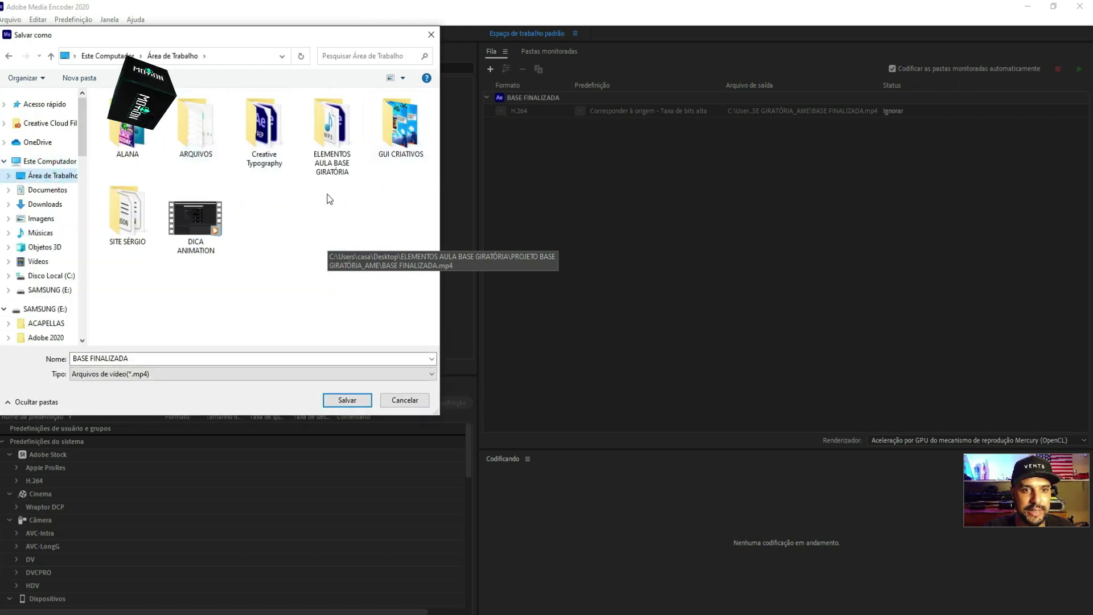
pyautogui.doubleClick(332, 137)
pyautogui.click(162, 359)
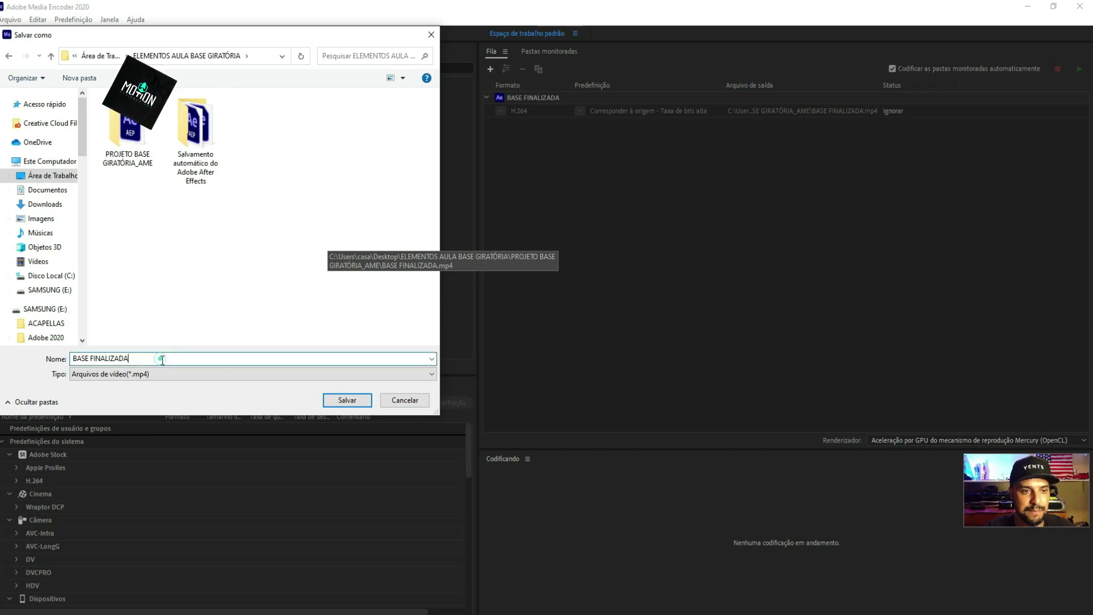
pyautogui.click(345, 400)
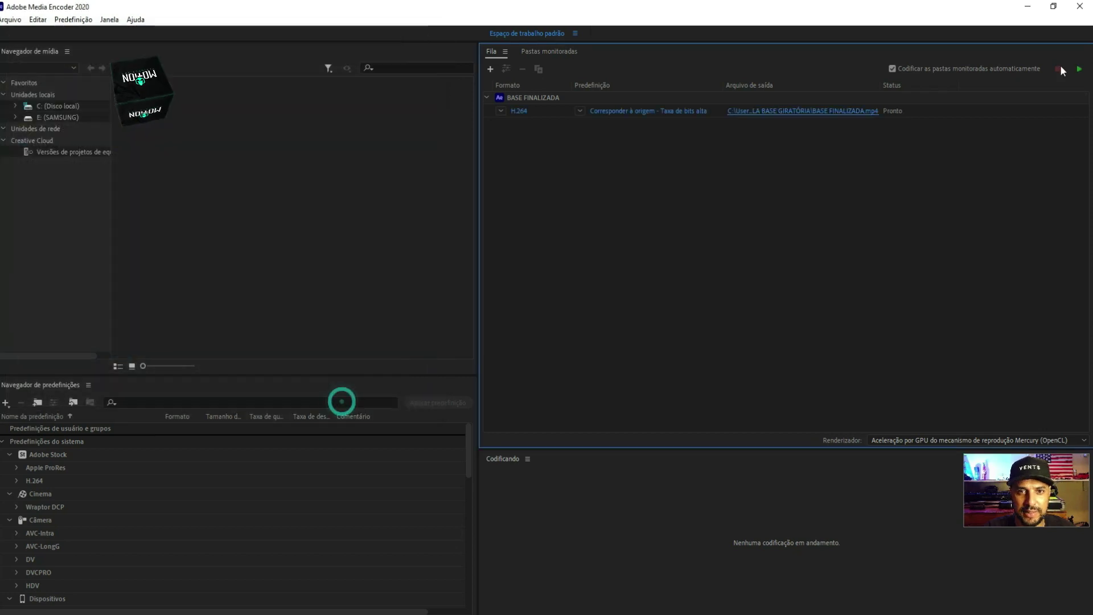
pyautogui.click(1080, 70)
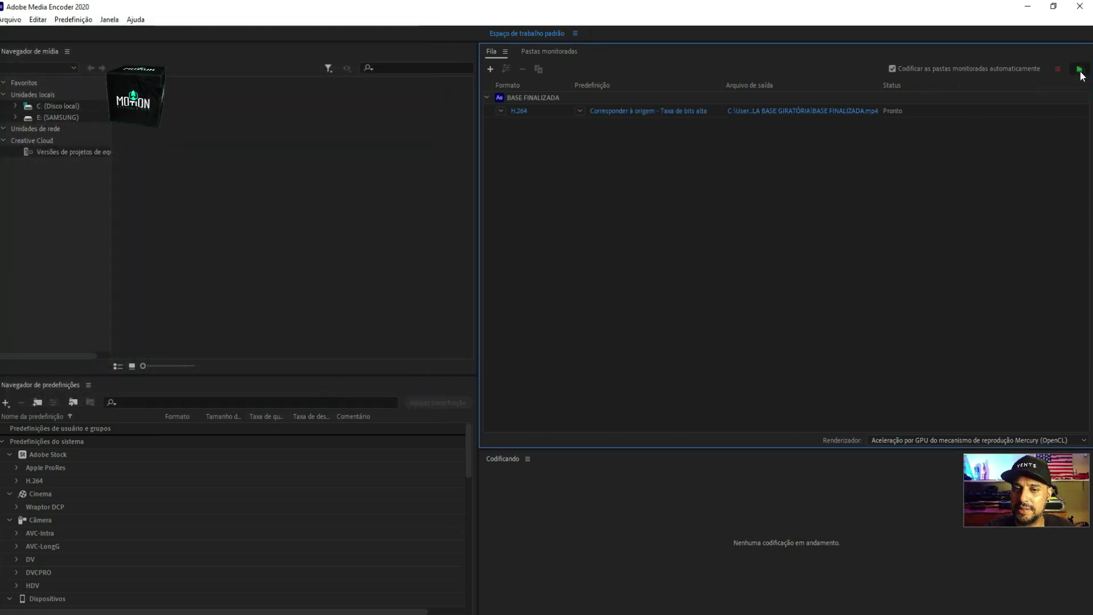